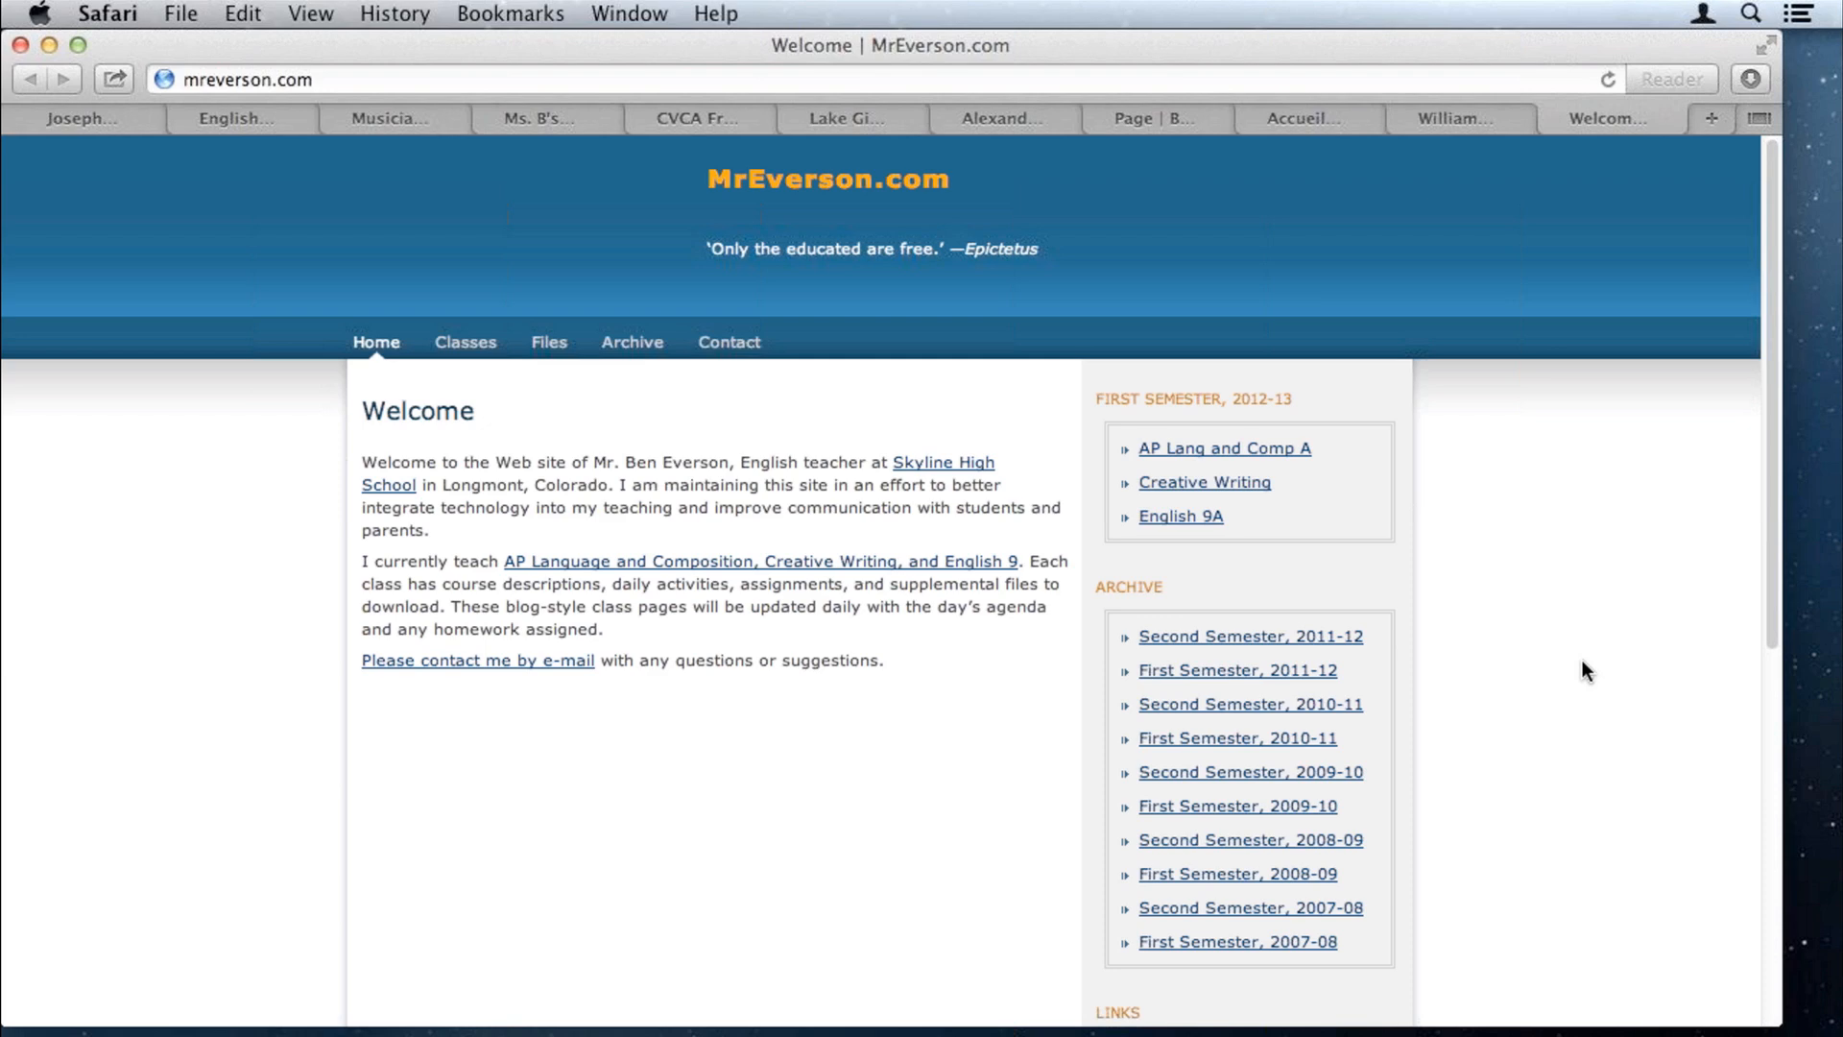
Step: Browse the Keefe Tech, English 2012-2013 and Con Fuoco example sites, ending on the Amherst physics teacher's page
key(ctrl+Tab)
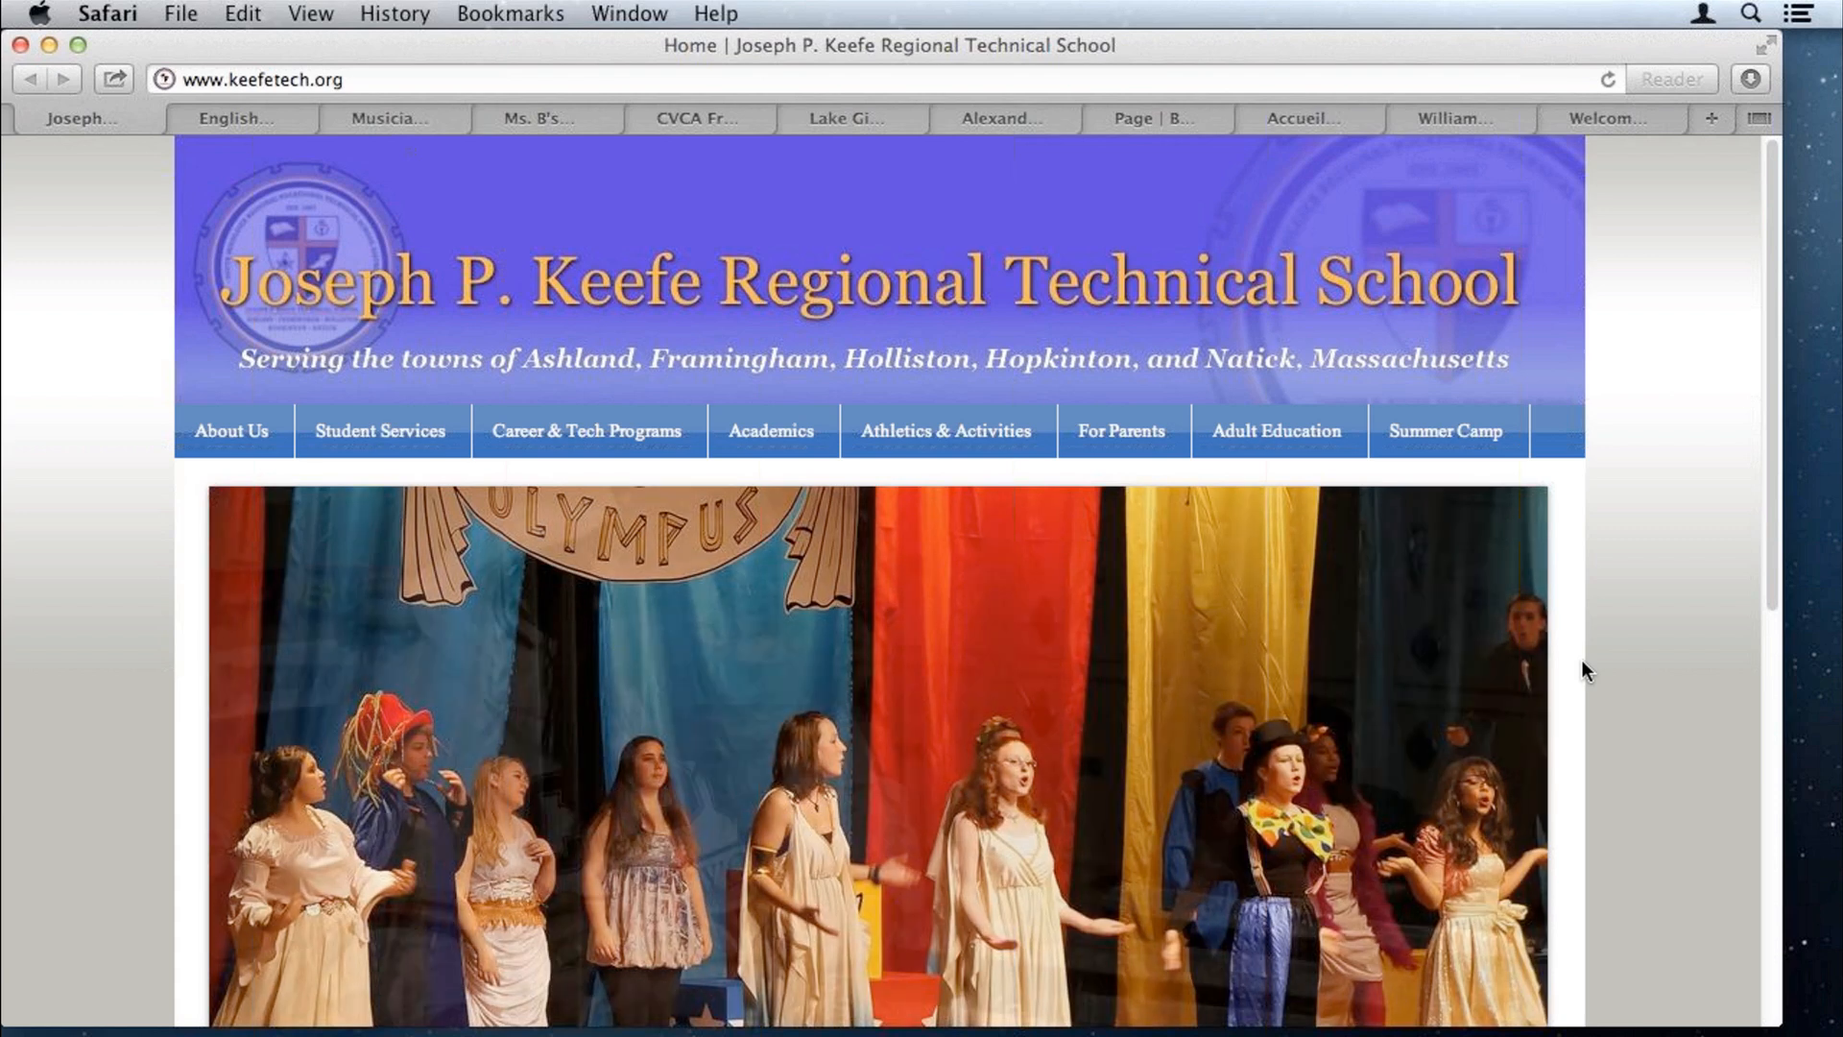
key(ctrl+Tab)
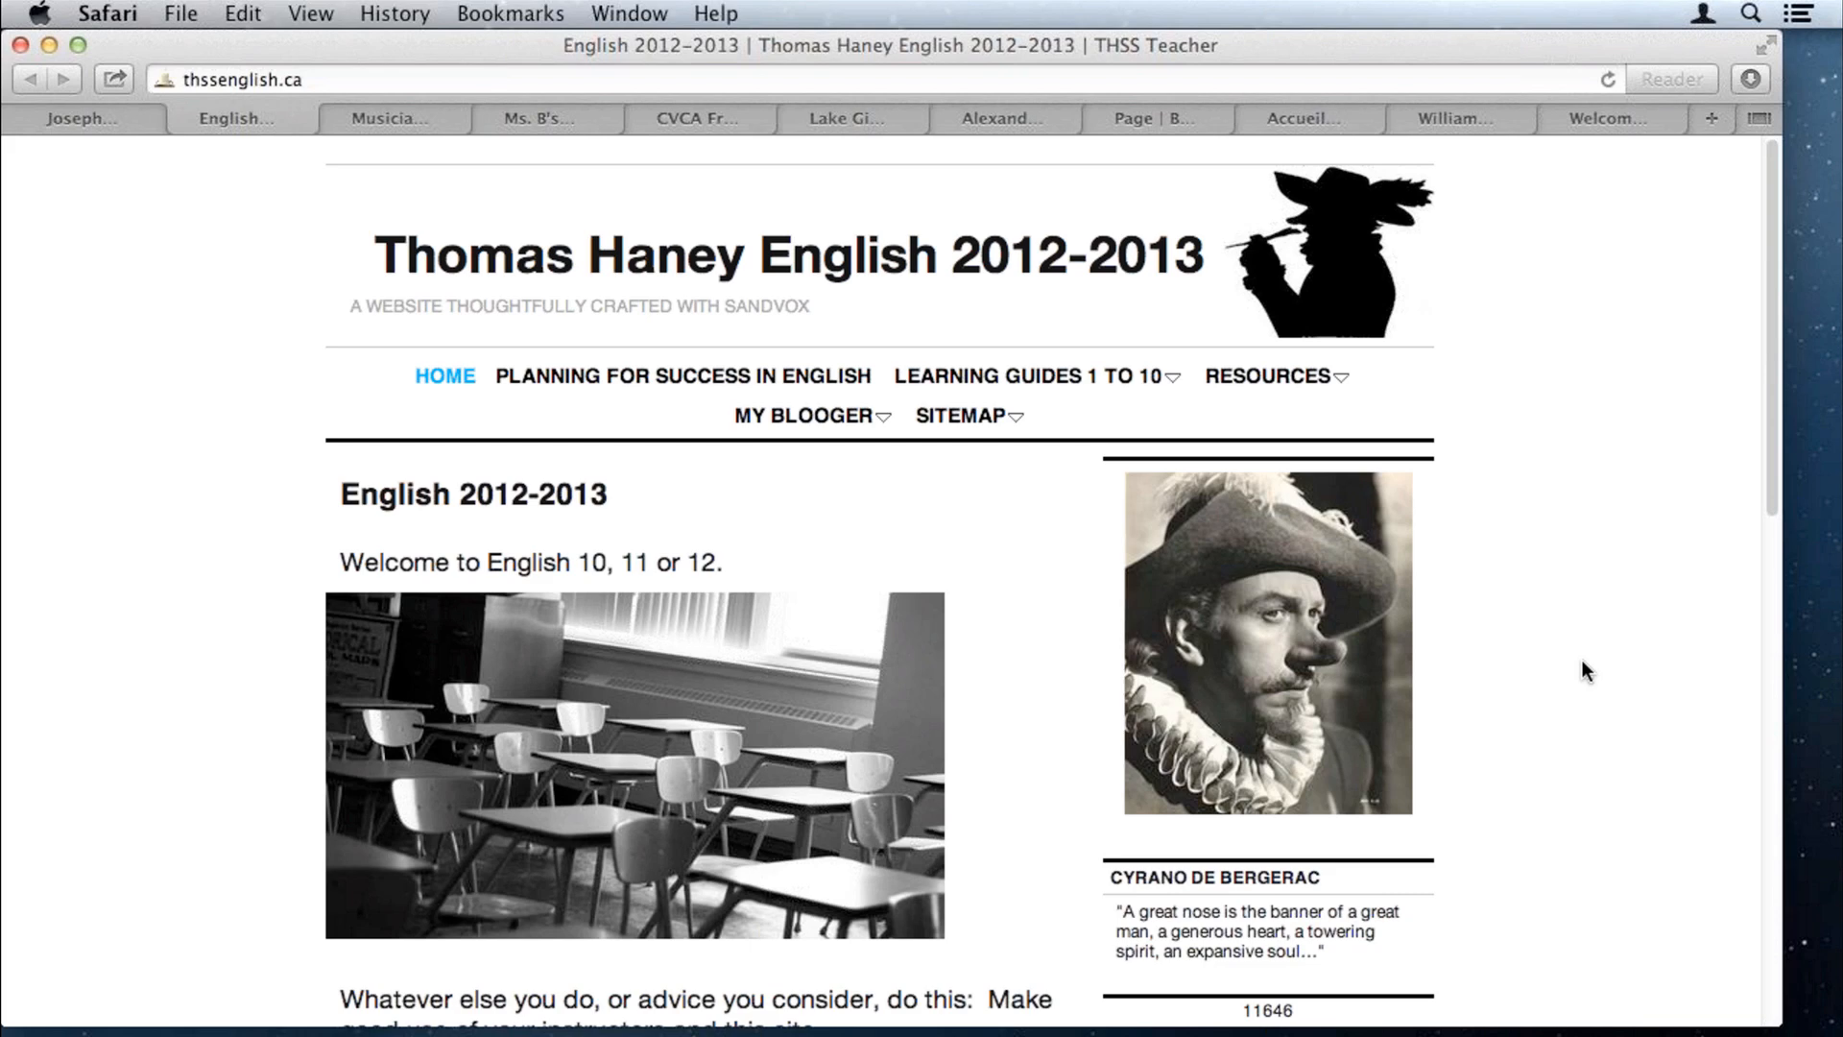
scroll(1583, 659, down, 3)
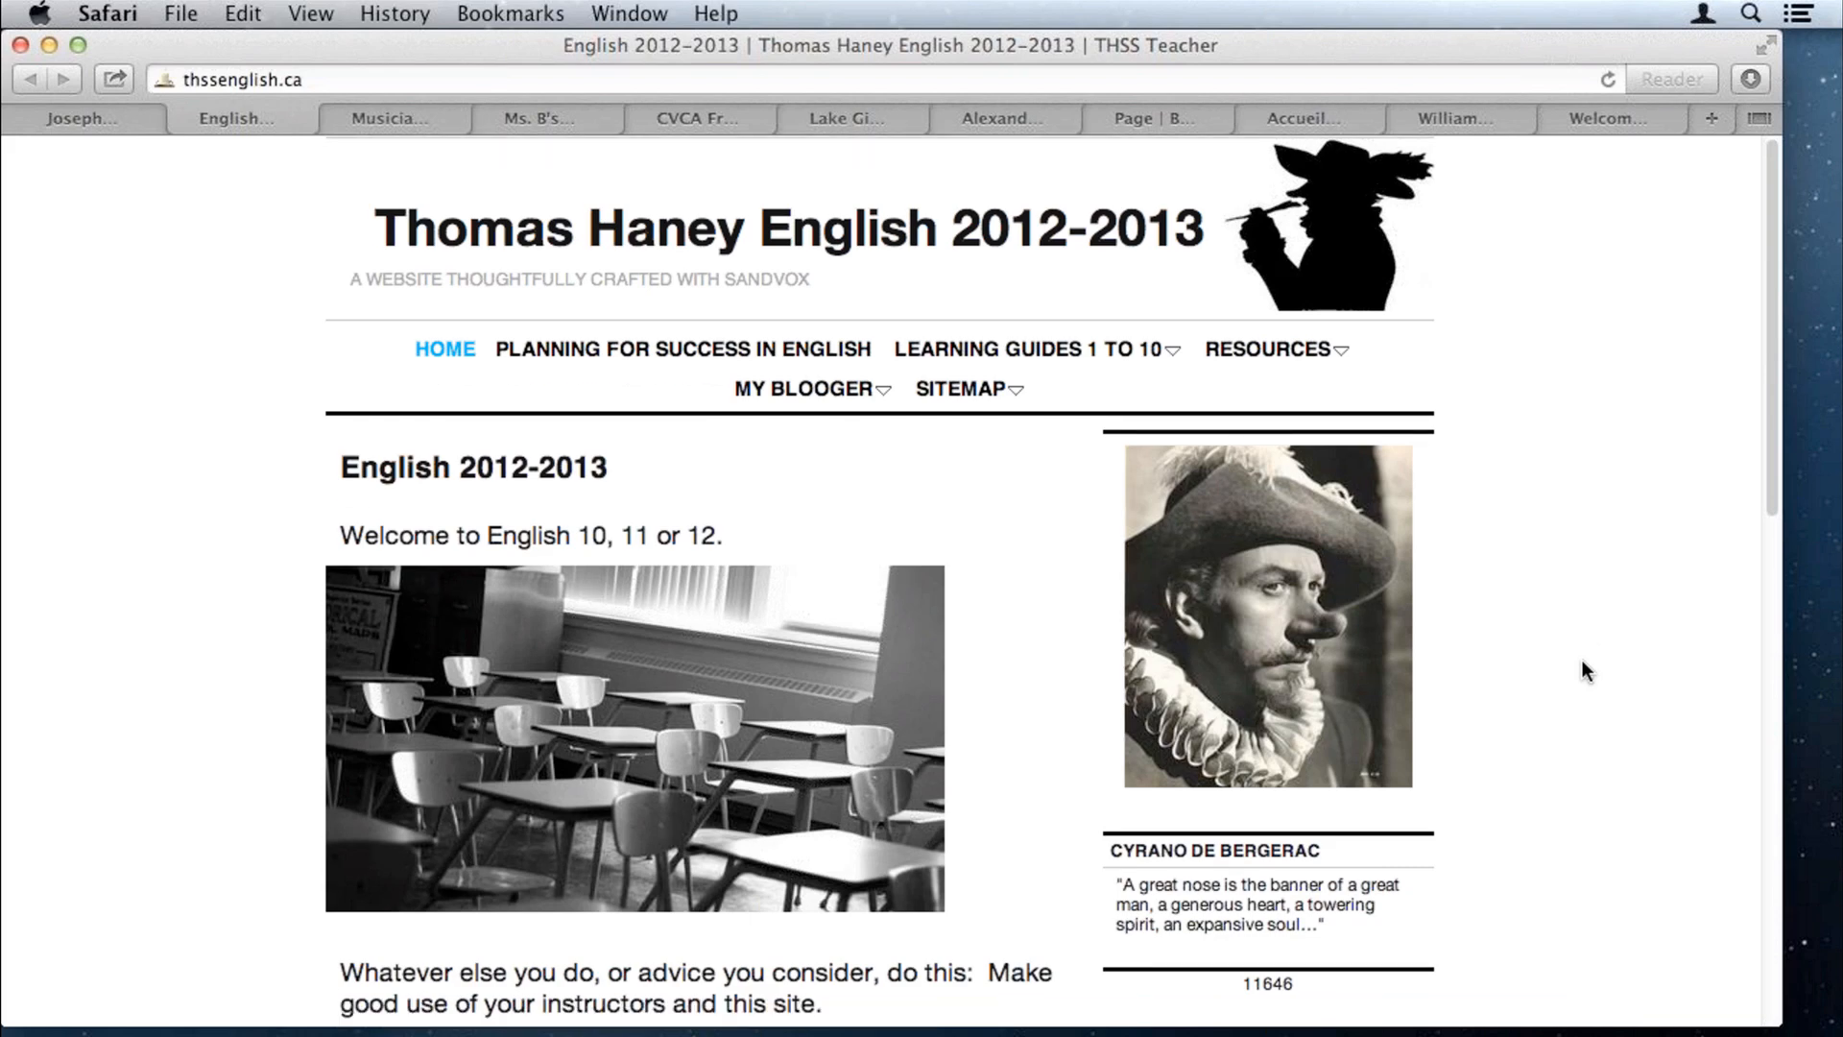
scroll(1582, 670, down, 5)
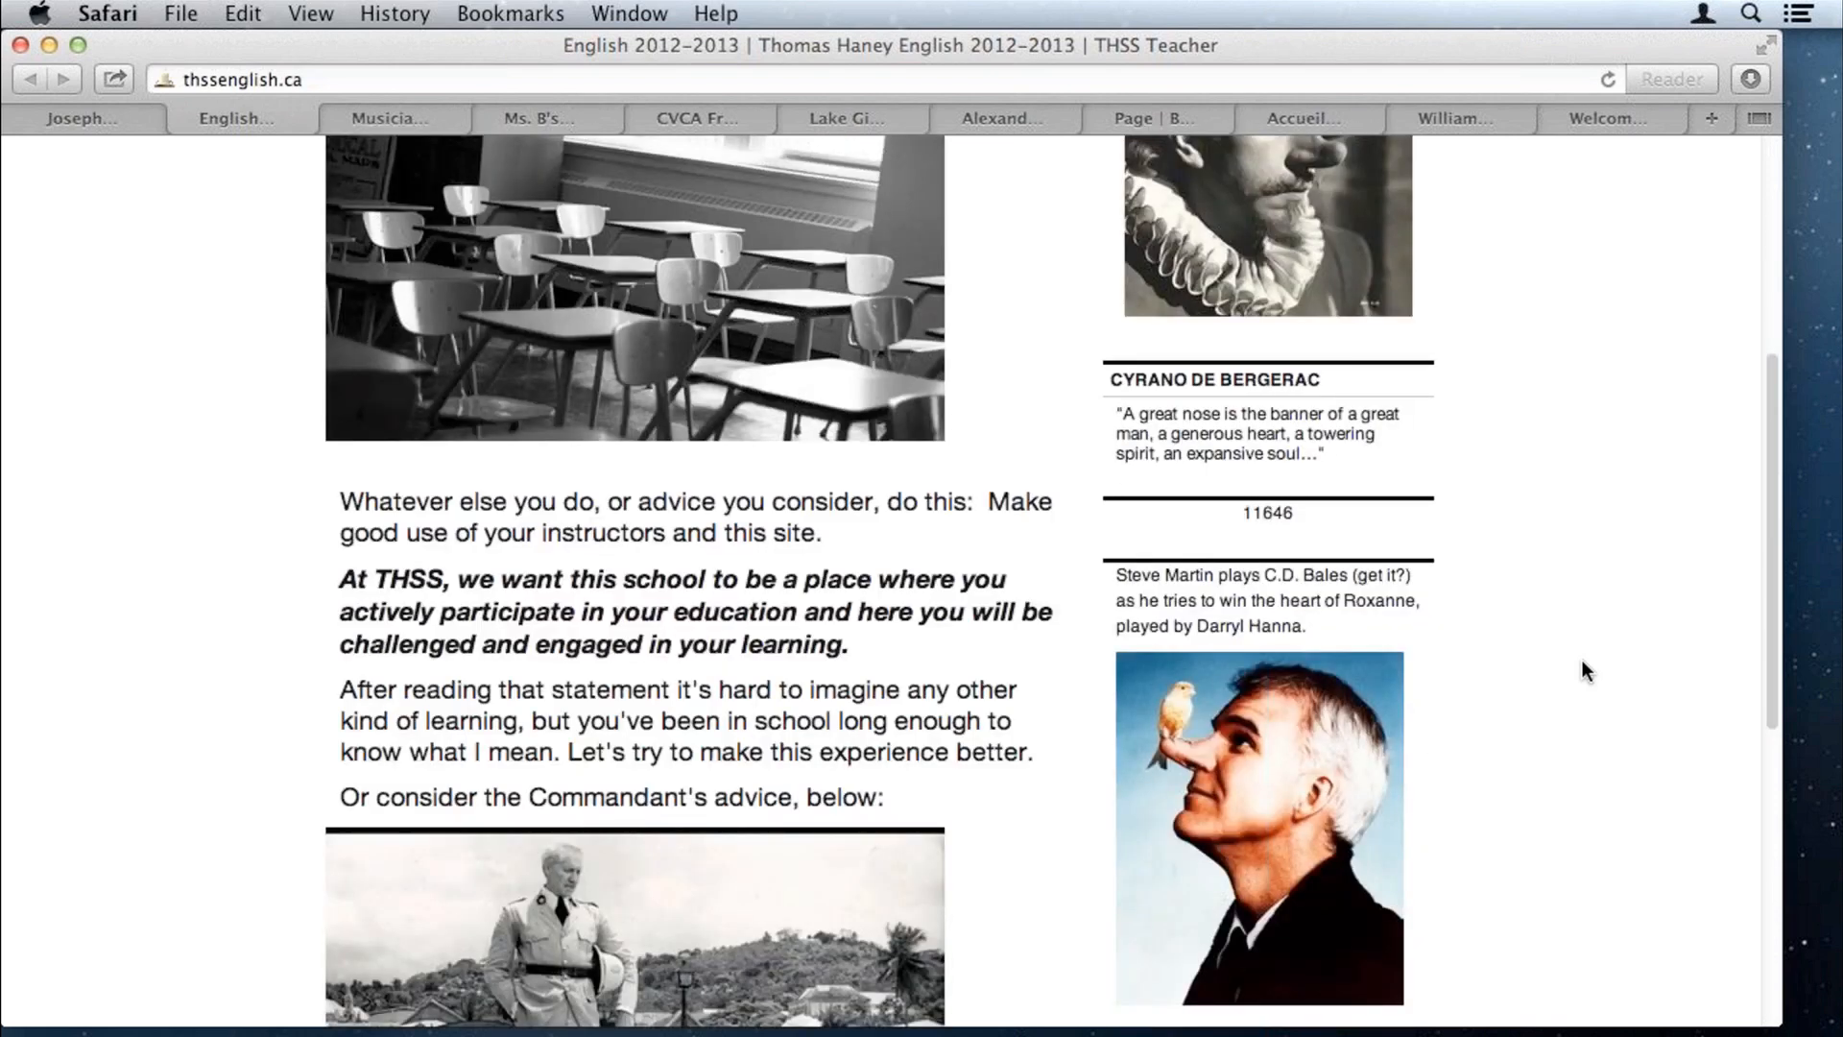
scroll(1583, 670, down, 3)
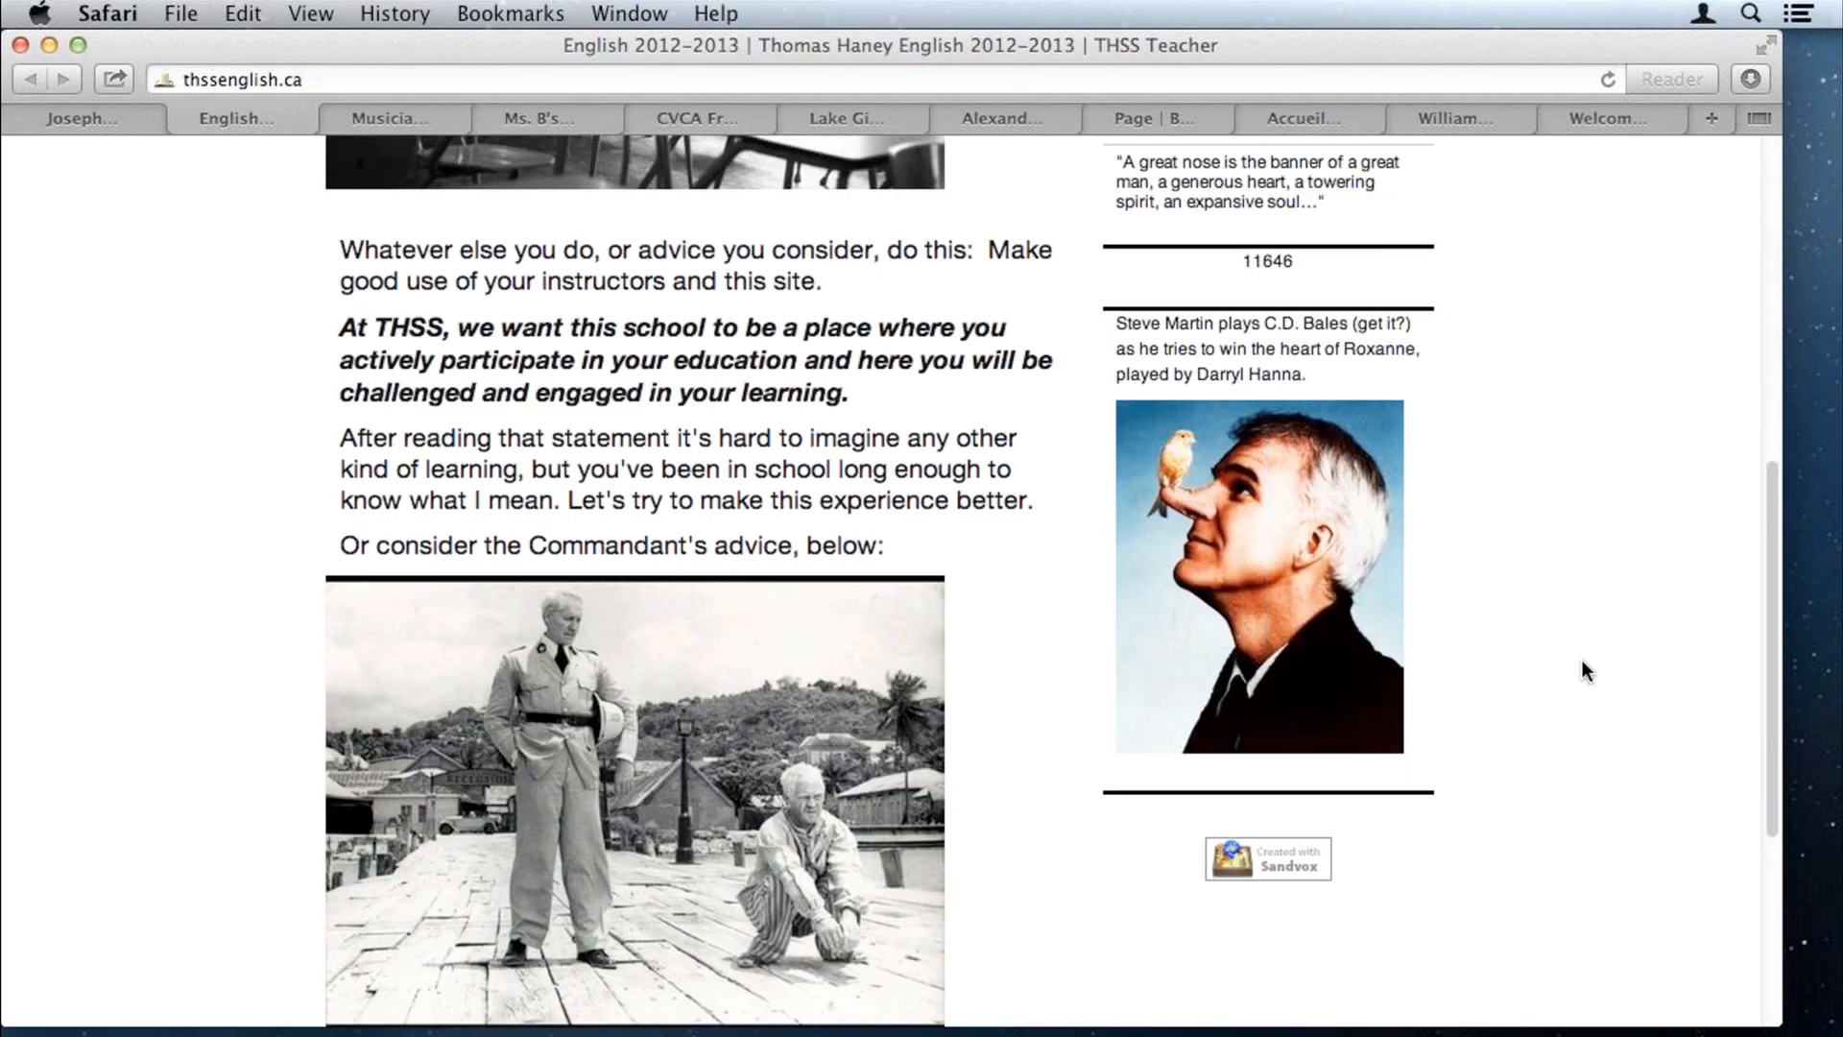
key(ctrl+Tab)
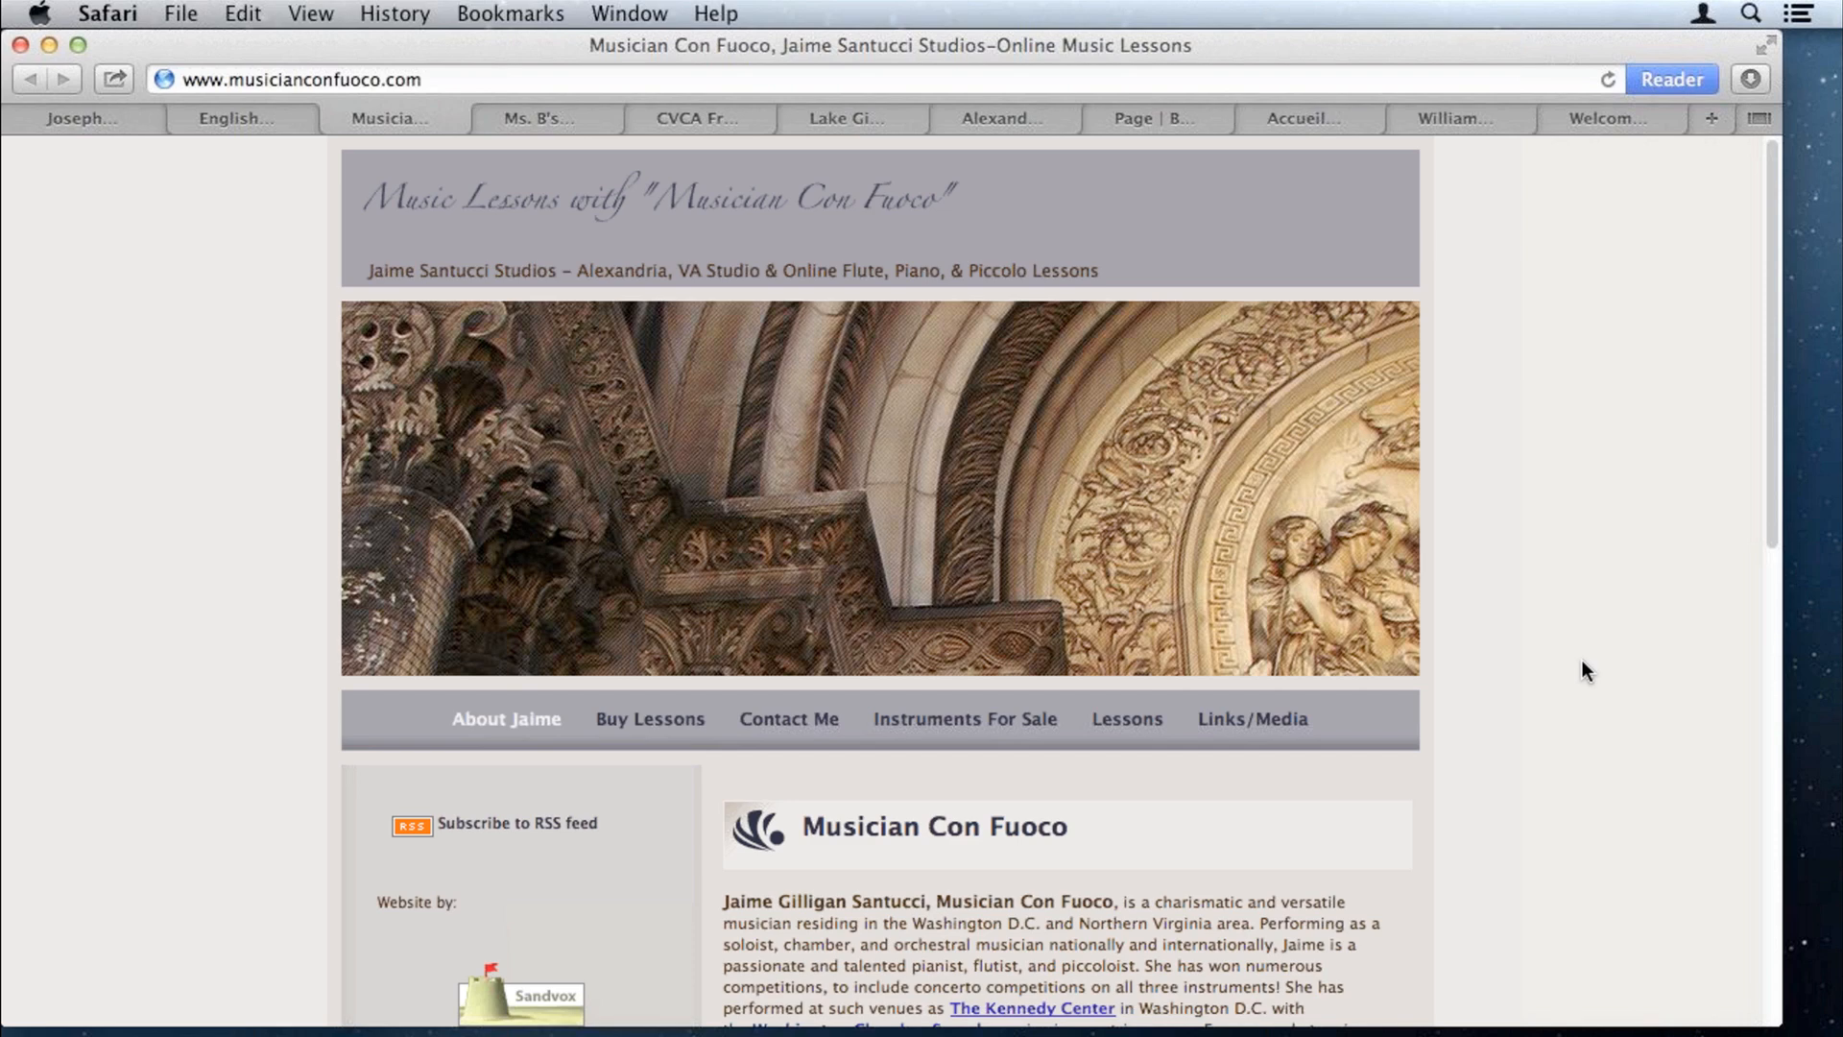
scroll(1582, 670, down, 1)
scroll(1586, 670, down, 3)
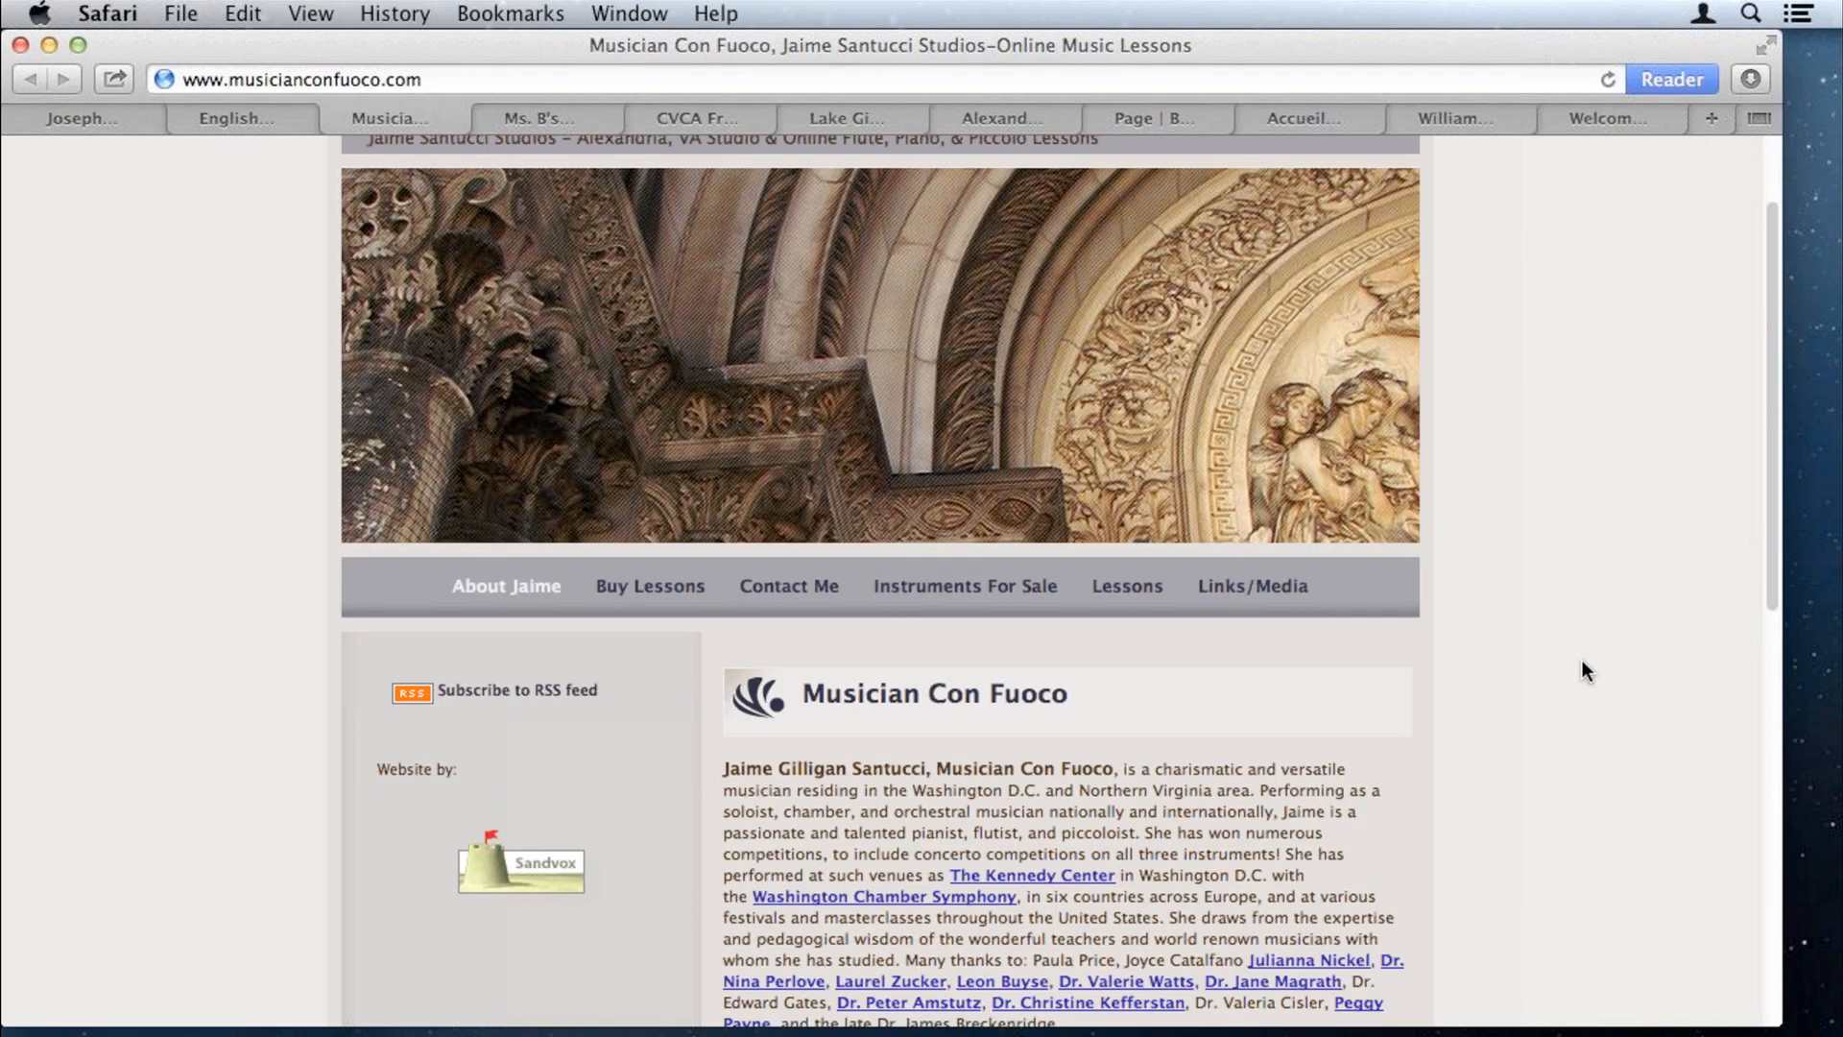
scroll(1583, 665, down, 10)
scroll(1587, 670, down, 3)
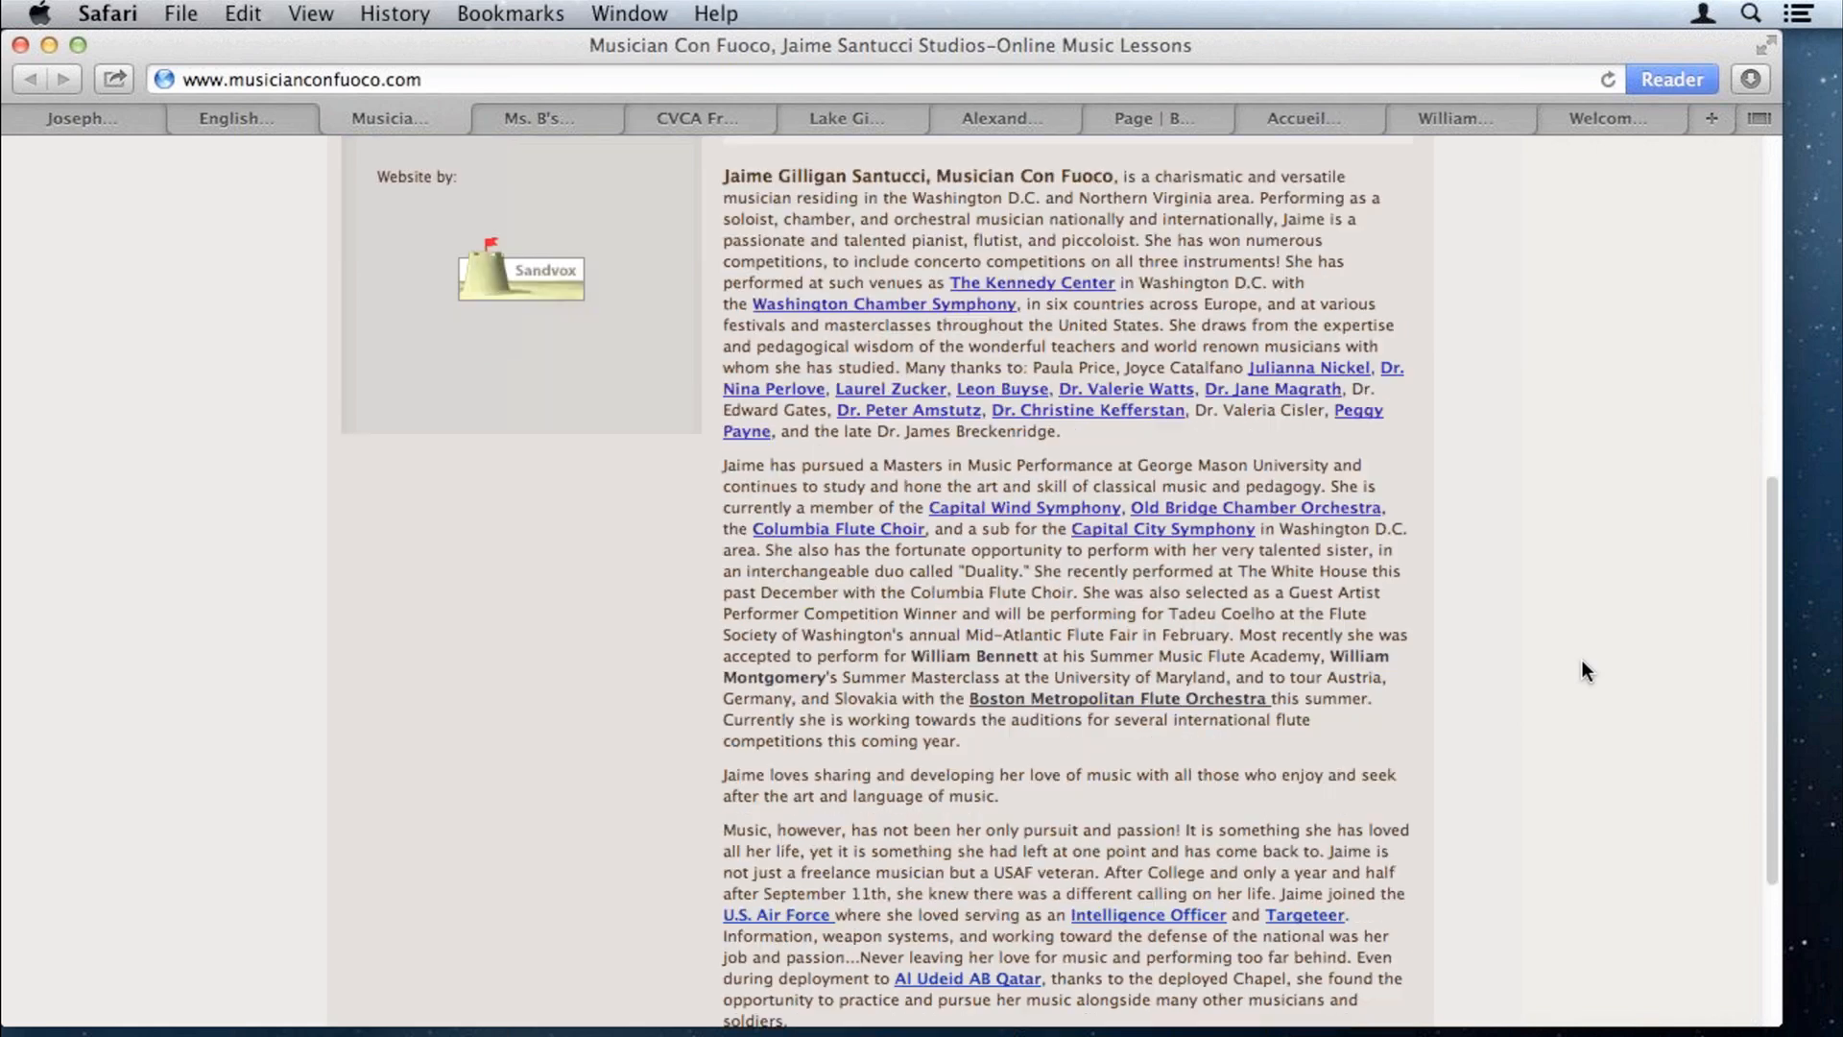
scroll(1586, 671, down, 3)
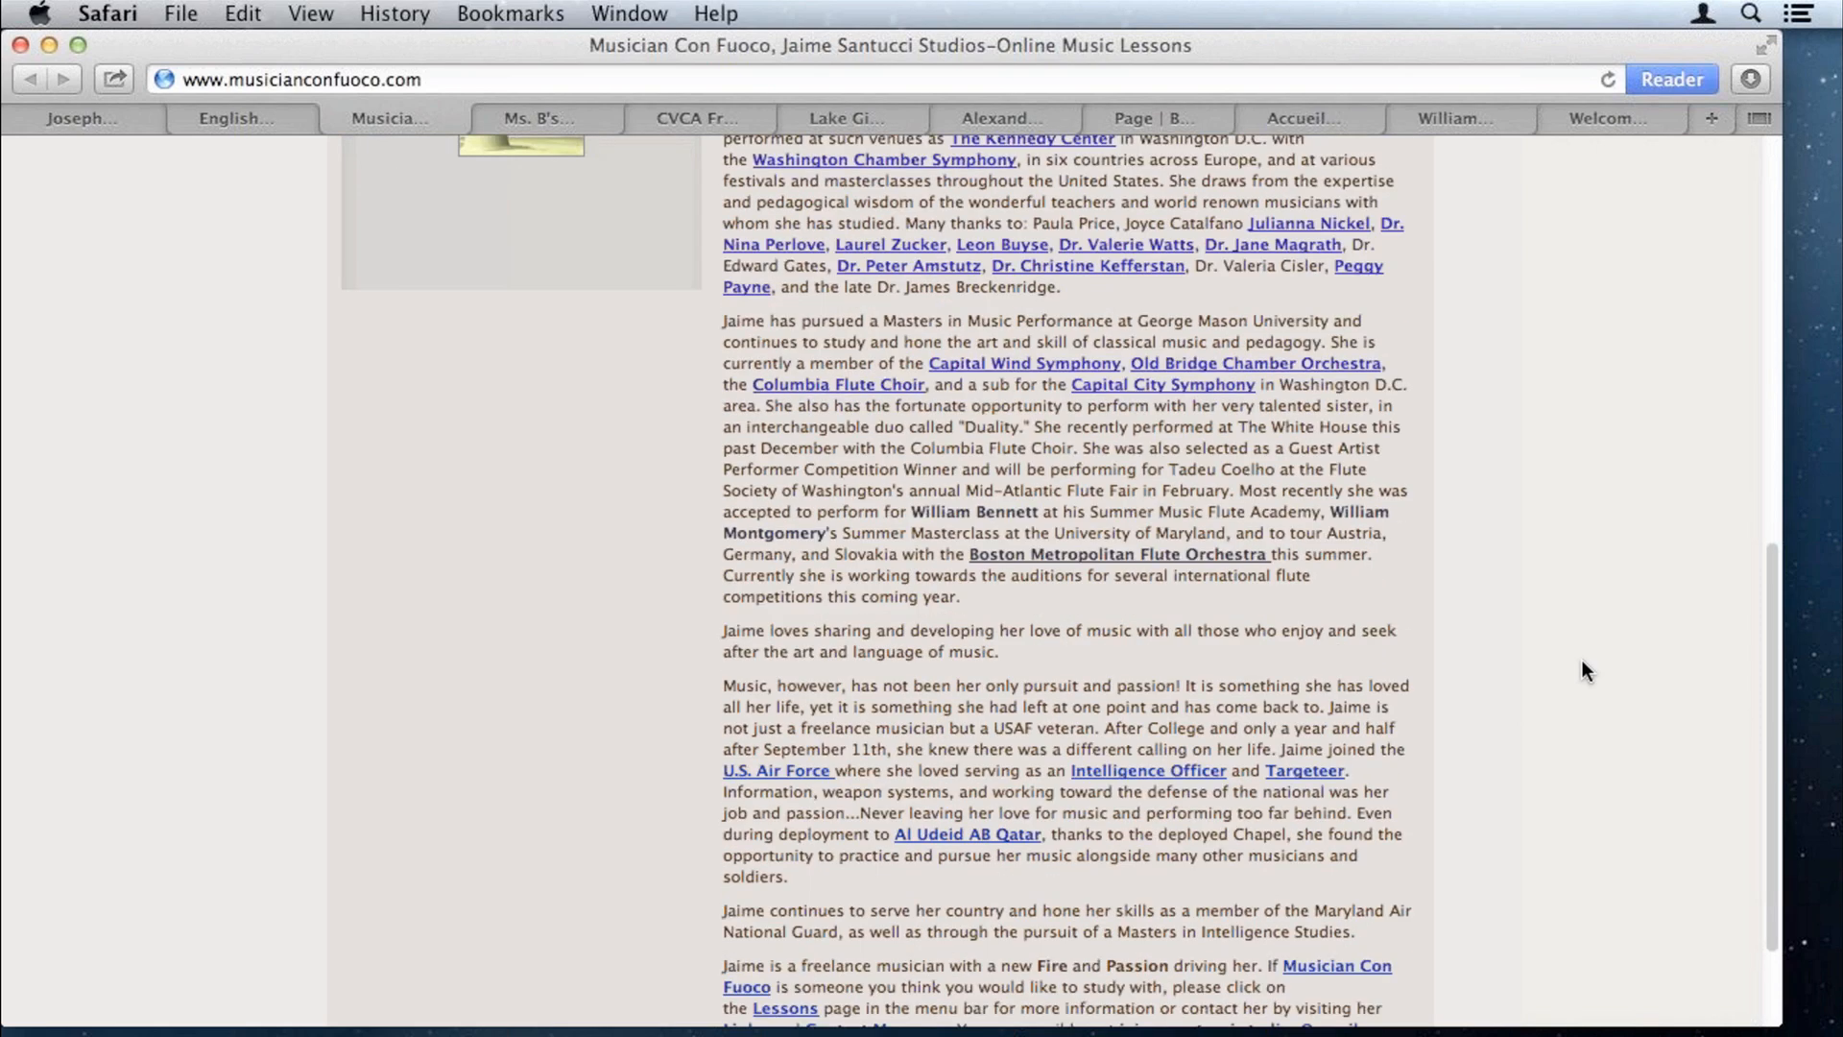
key(ctrl+Tab)
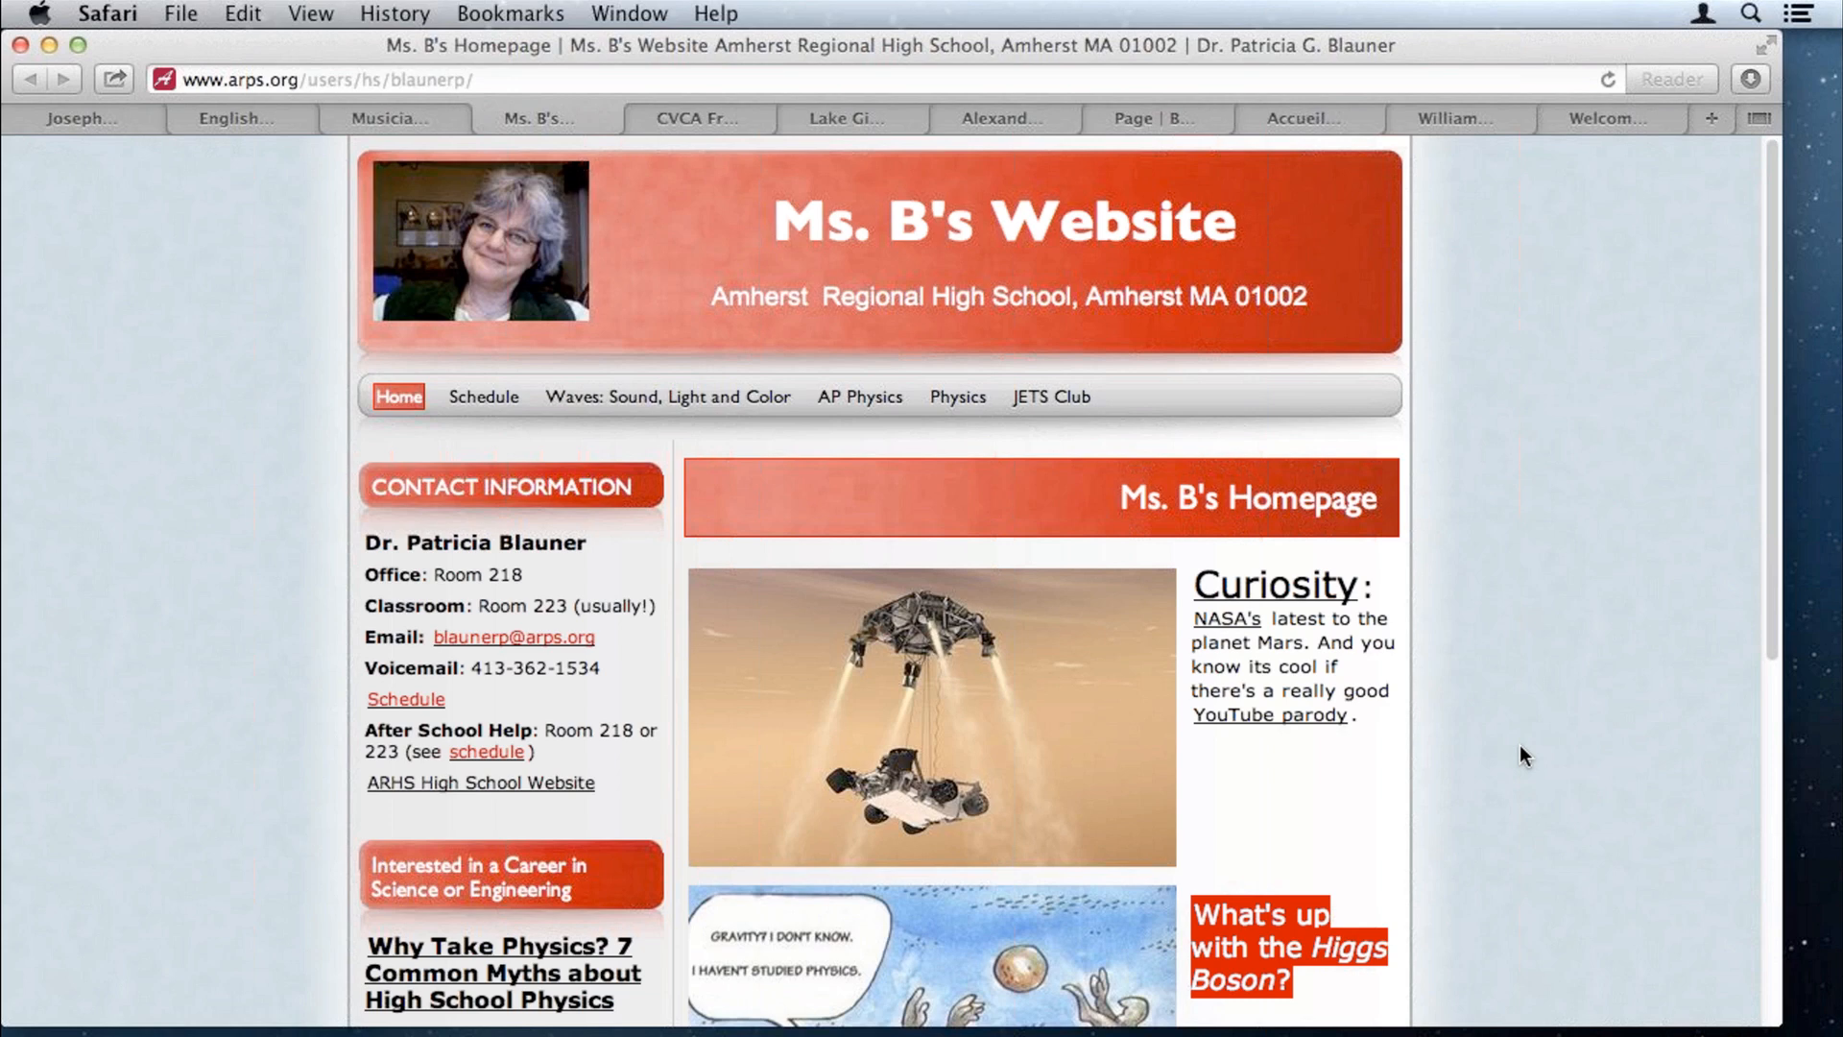
Step: Browse the CVCA Fresno, Lake Gibson, Montessori, Blueberries, D'Ecol'ons and violin sites, returning to the English teacher's Welcome page
key(ctrl+Tab)
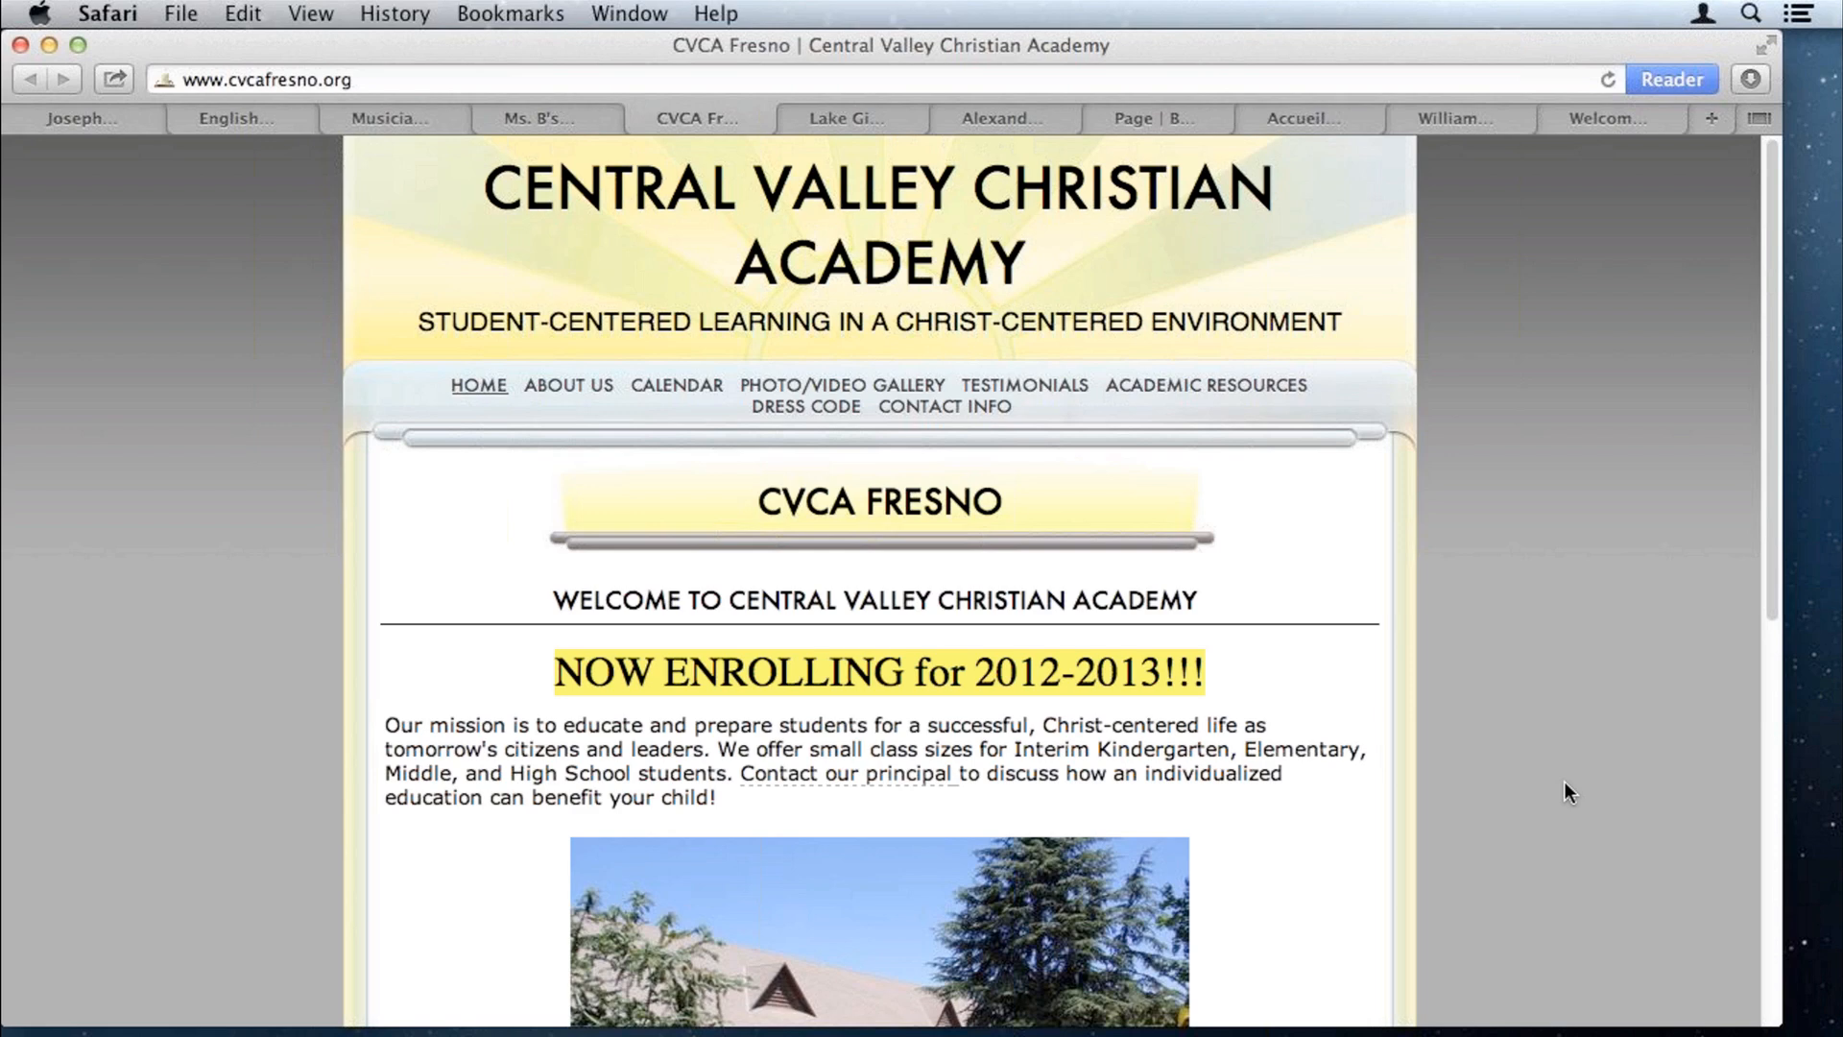
scroll(1564, 782, down, 6)
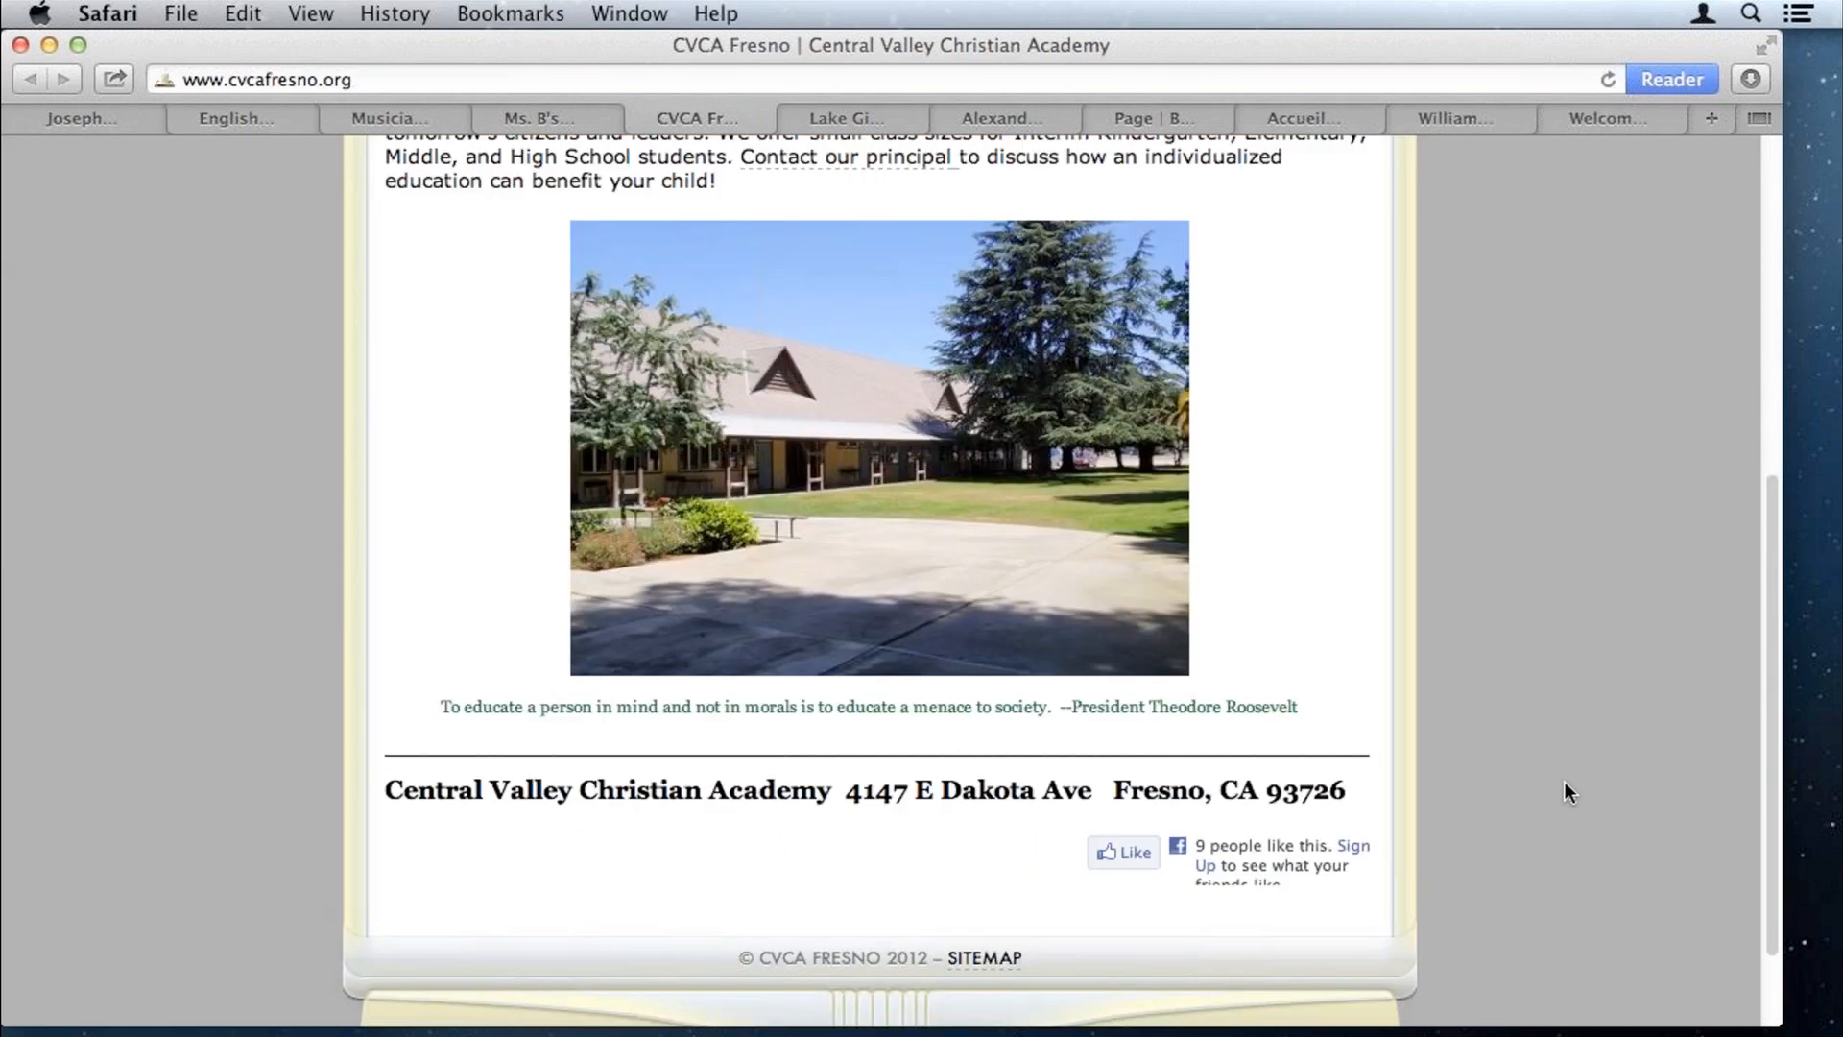
key(ctrl+Tab)
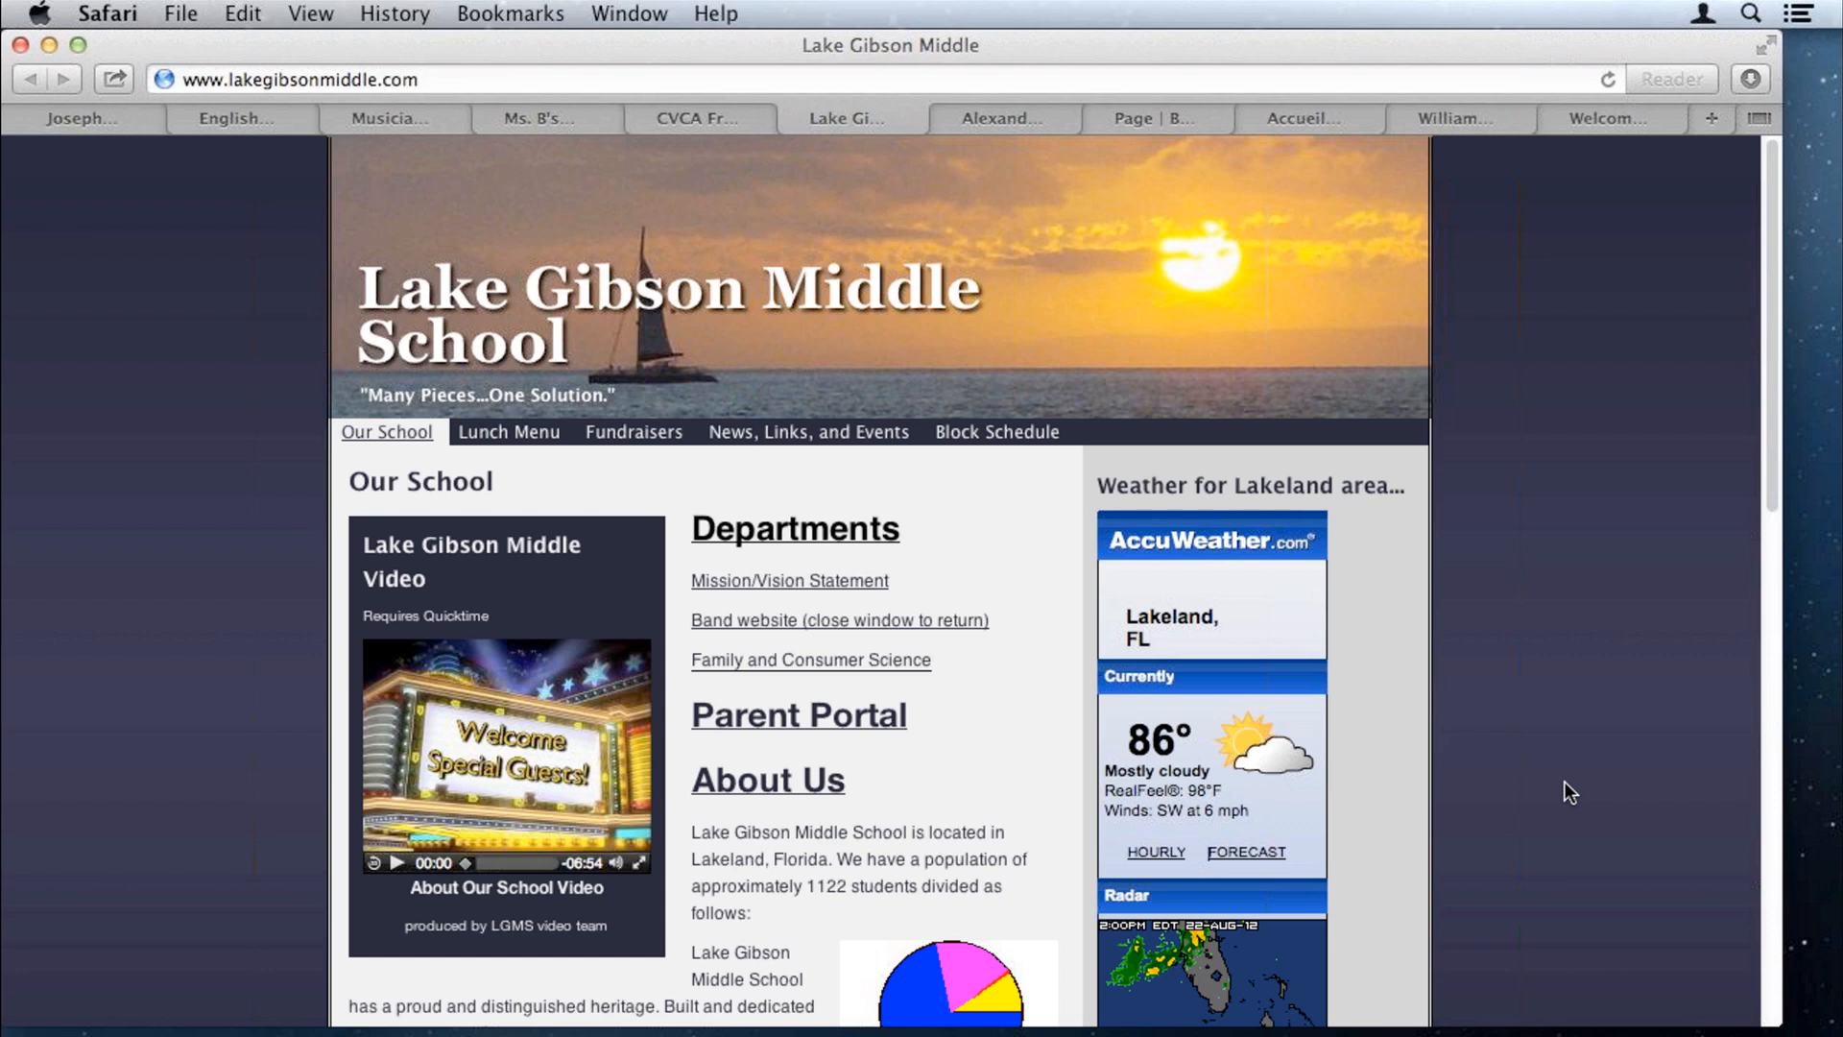
scroll(1565, 792, down, 1)
scroll(1569, 792, down, 2)
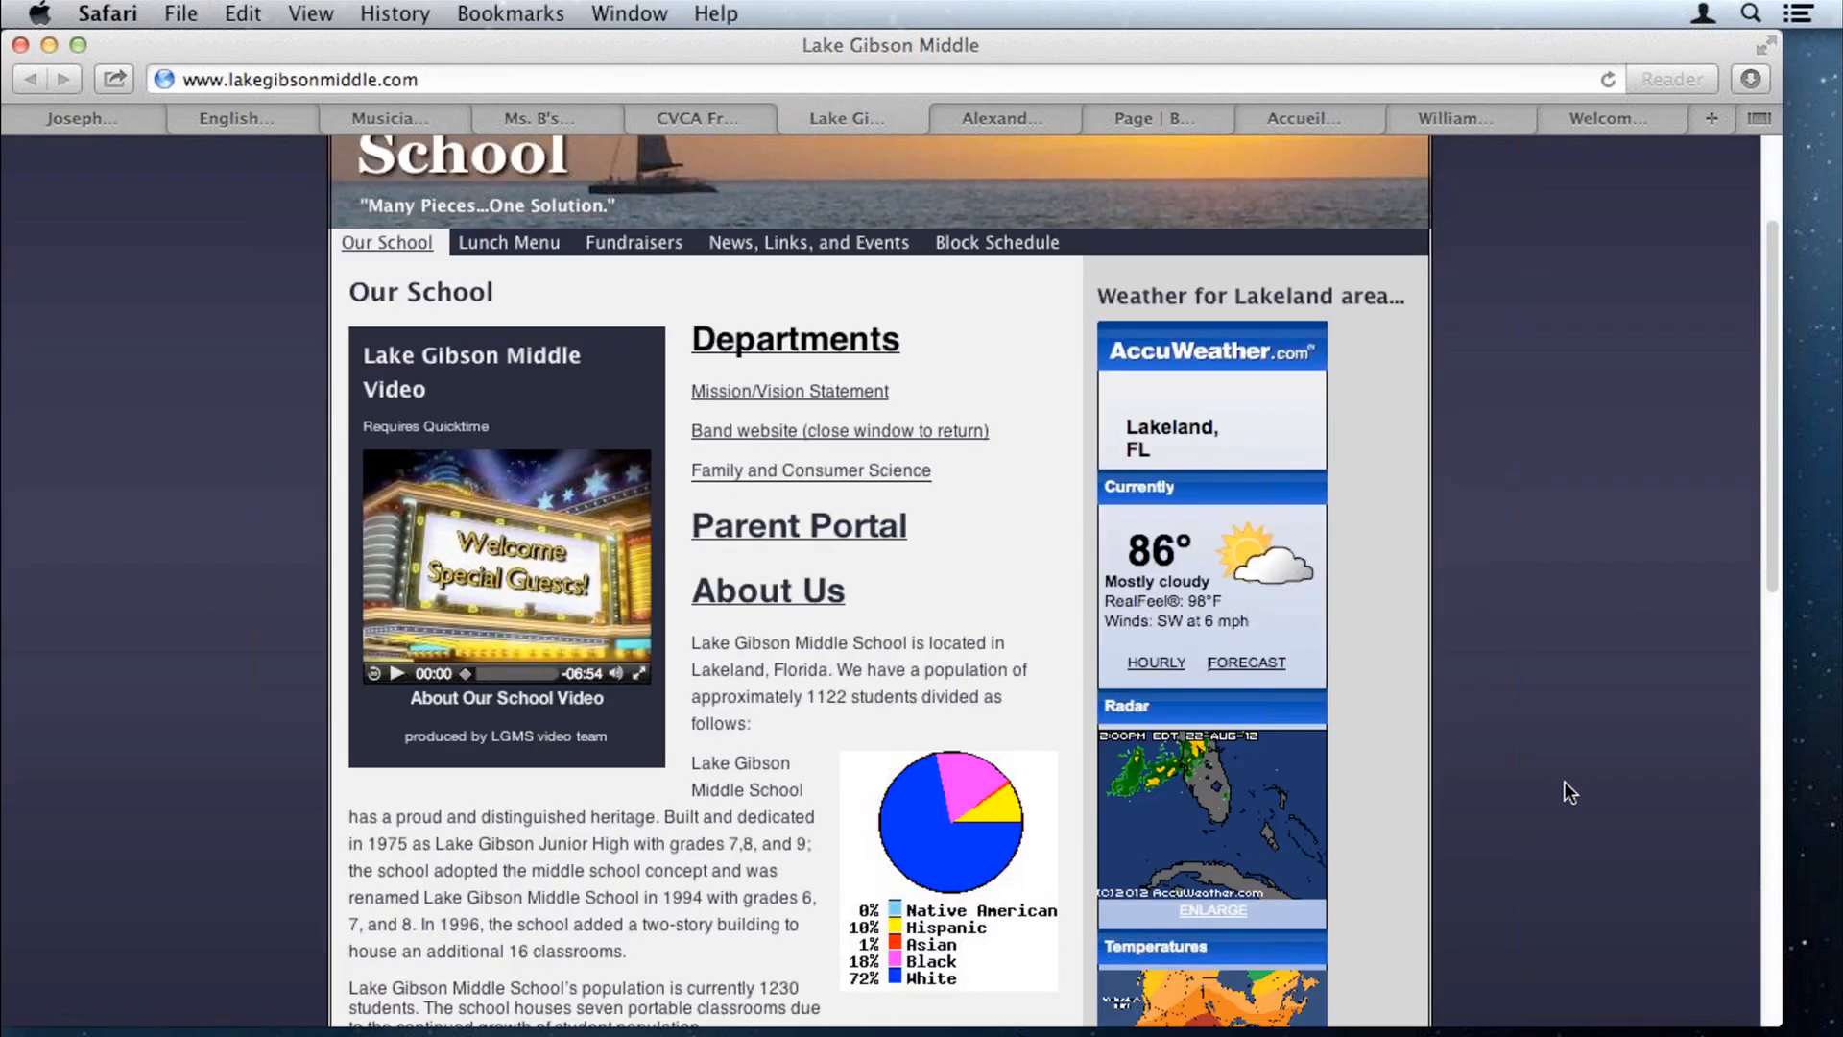
key(ctrl+Tab)
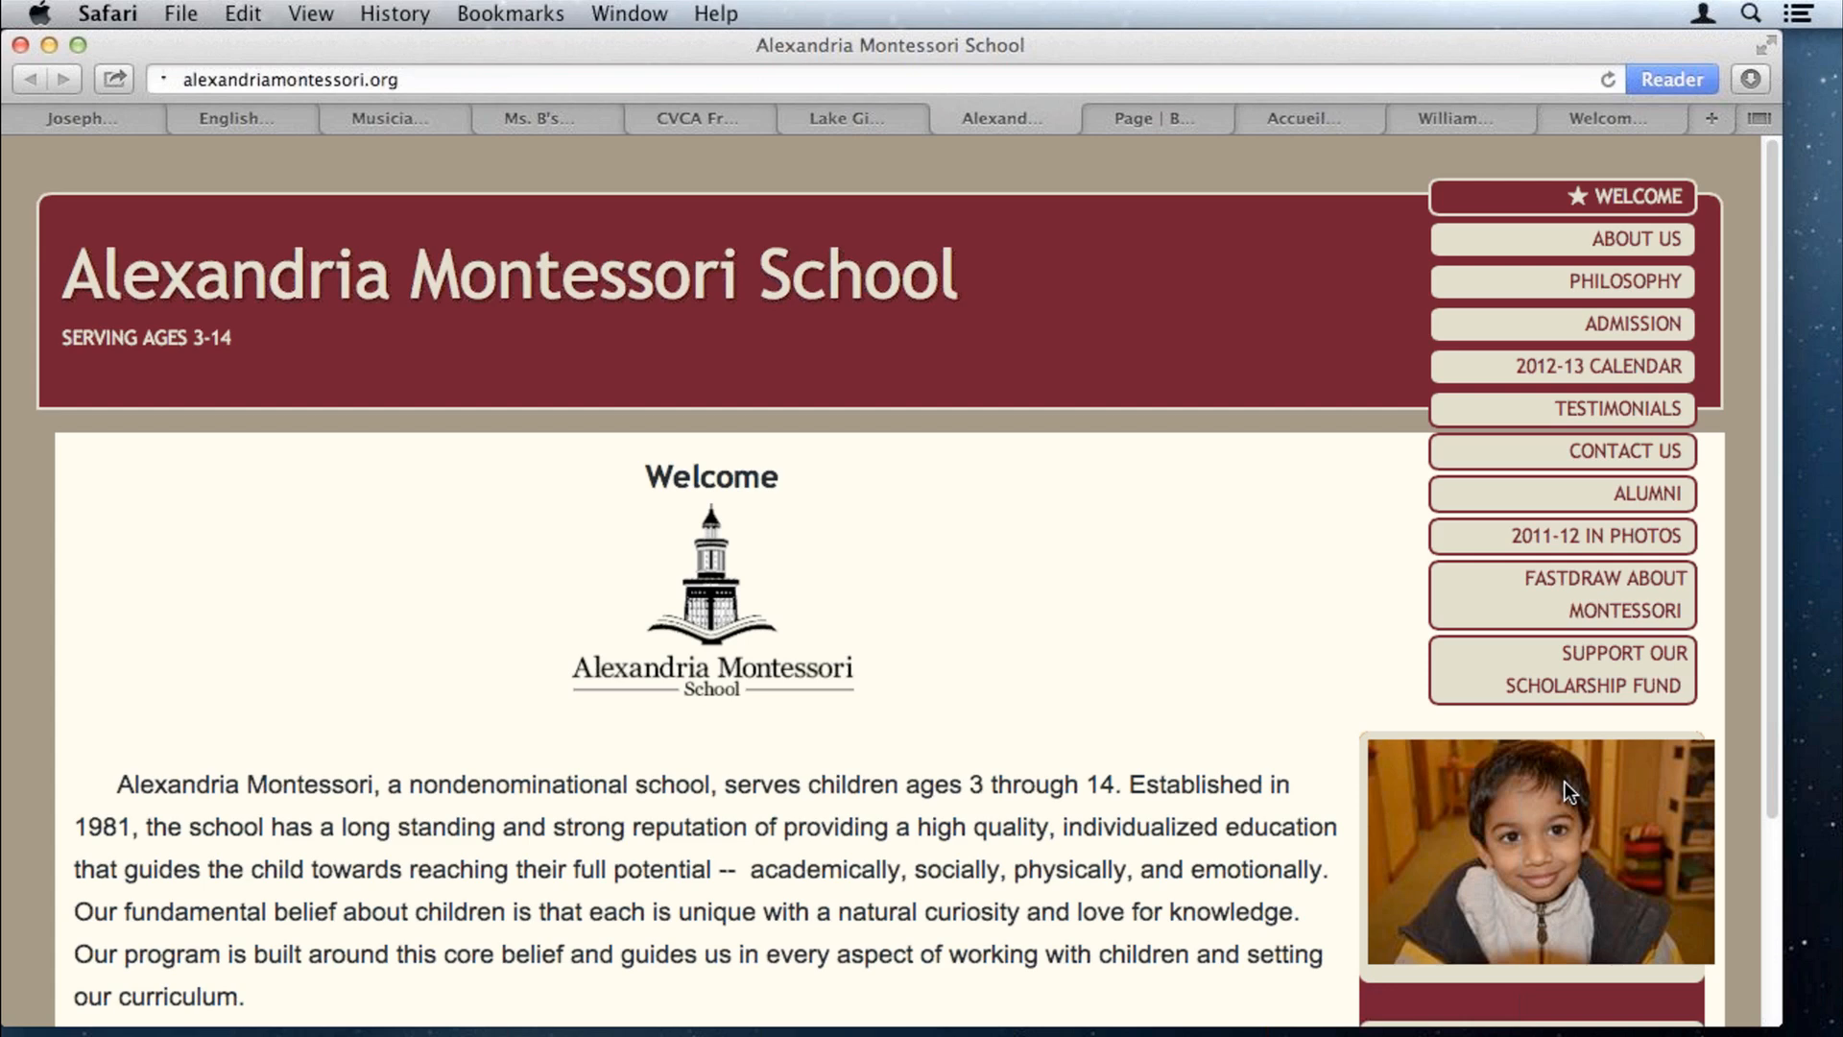
key(ctrl+Tab)
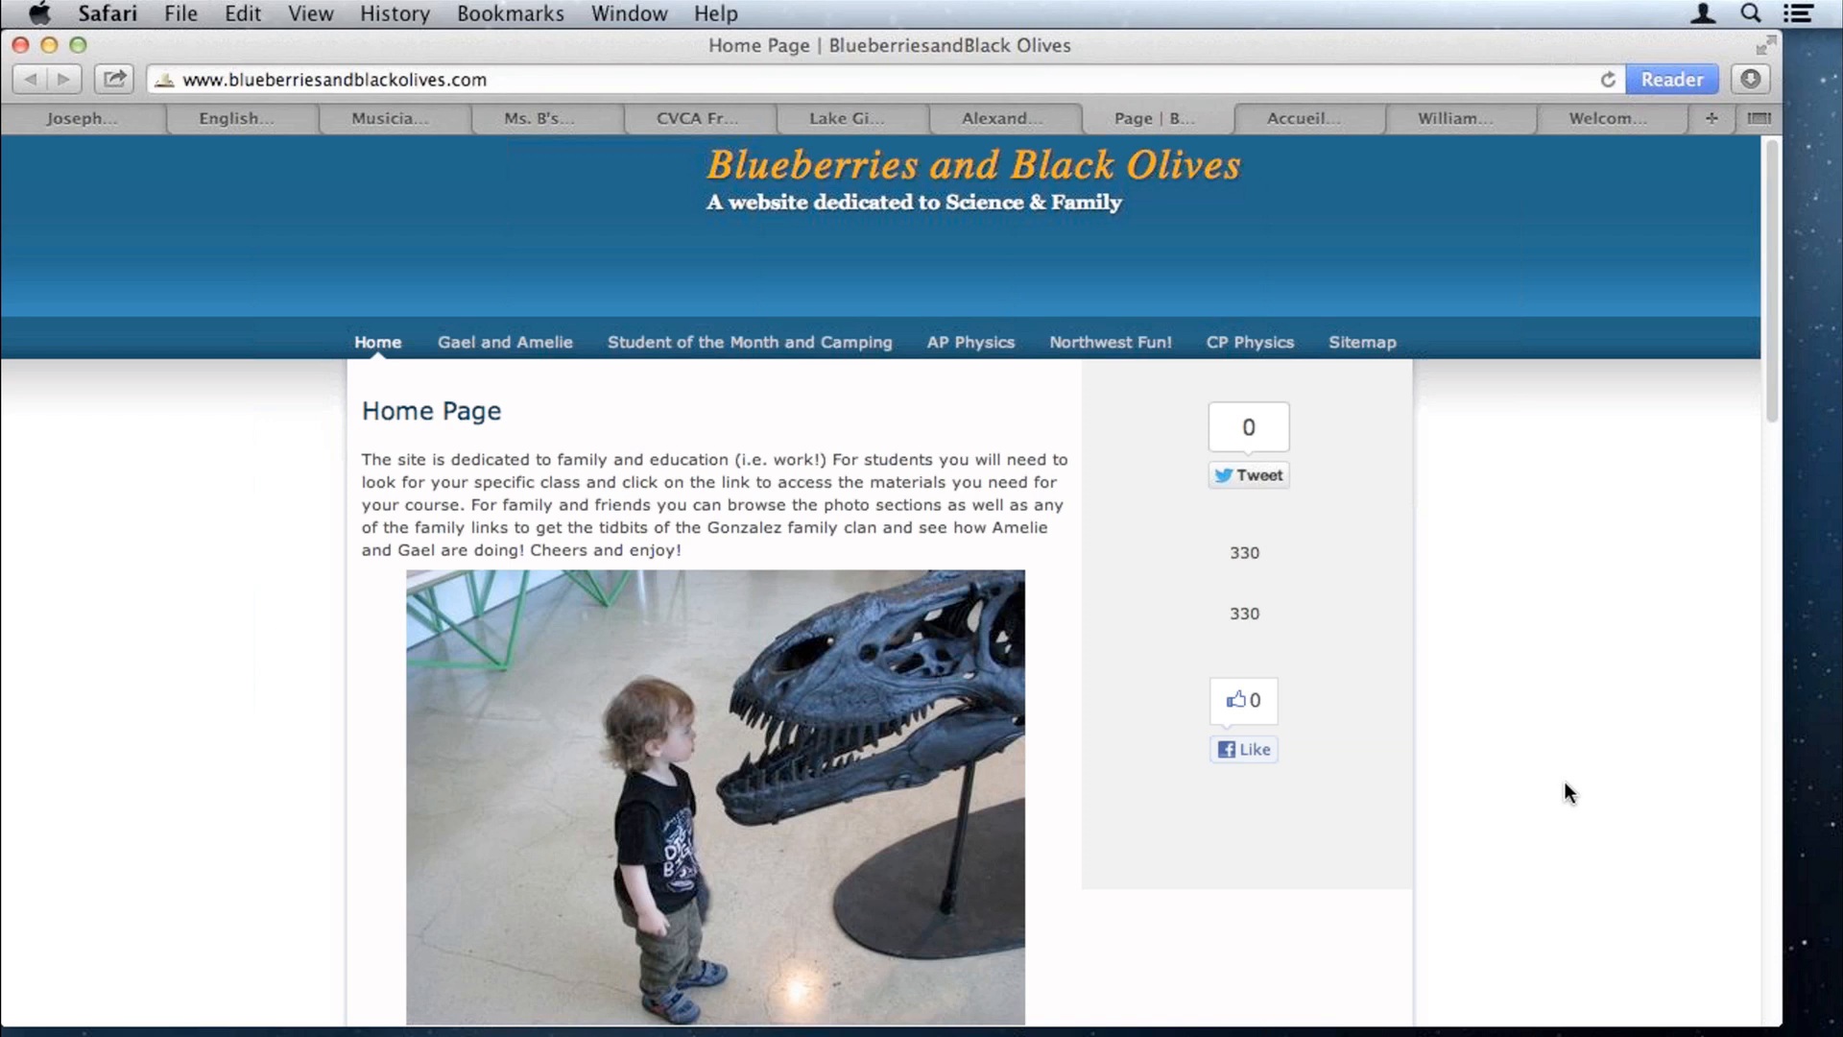
key(ctrl+Tab)
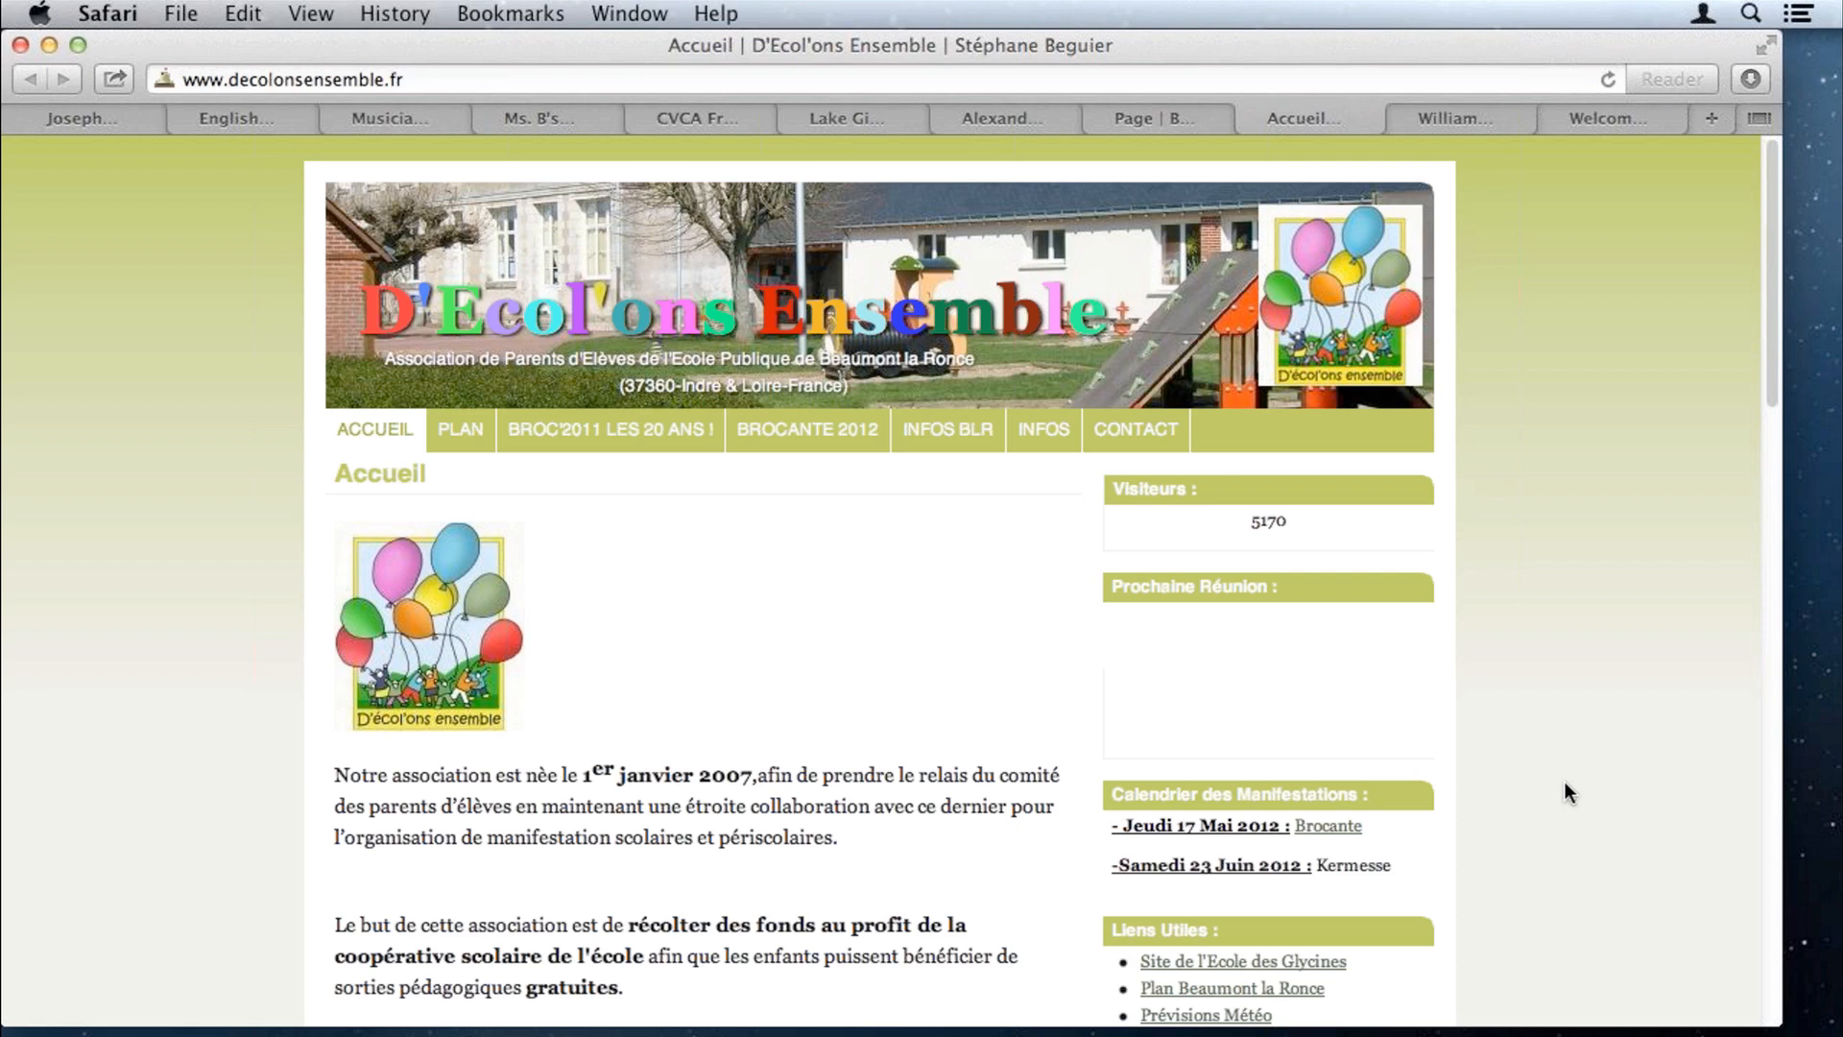
key(ctrl+Tab)
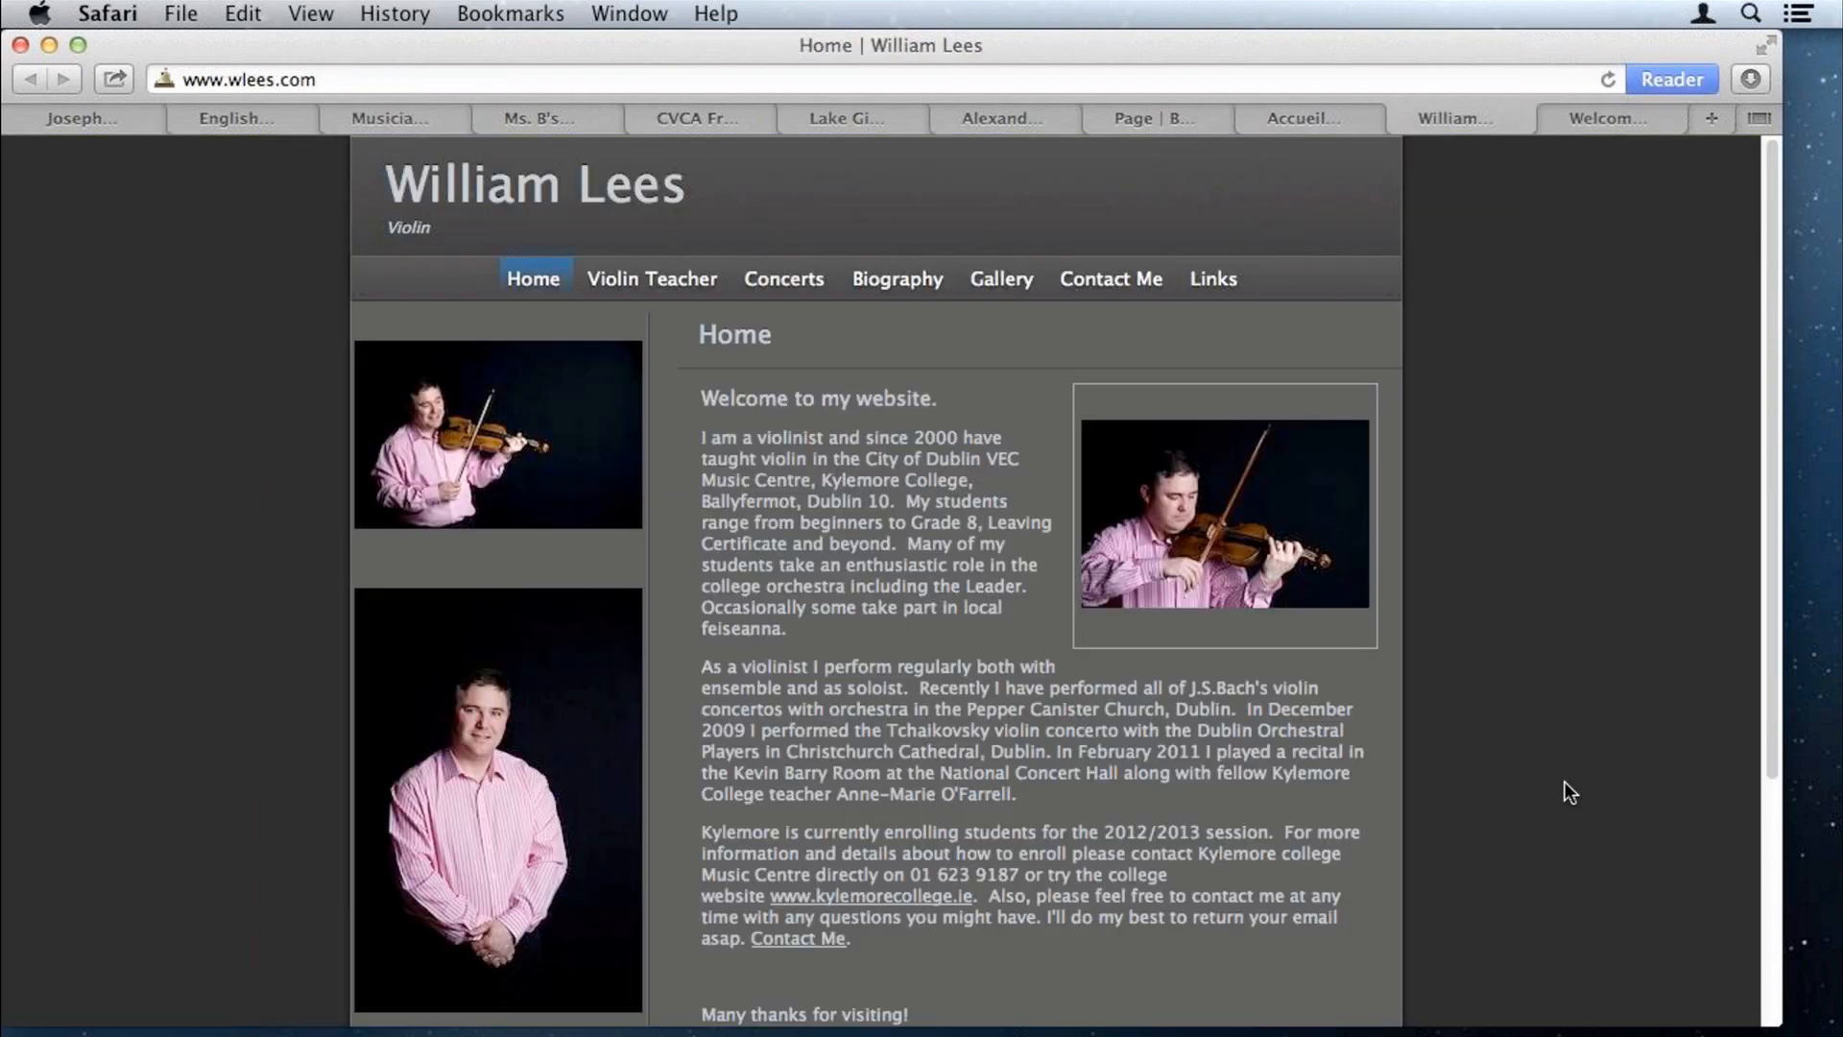
key(ctrl+Tab)
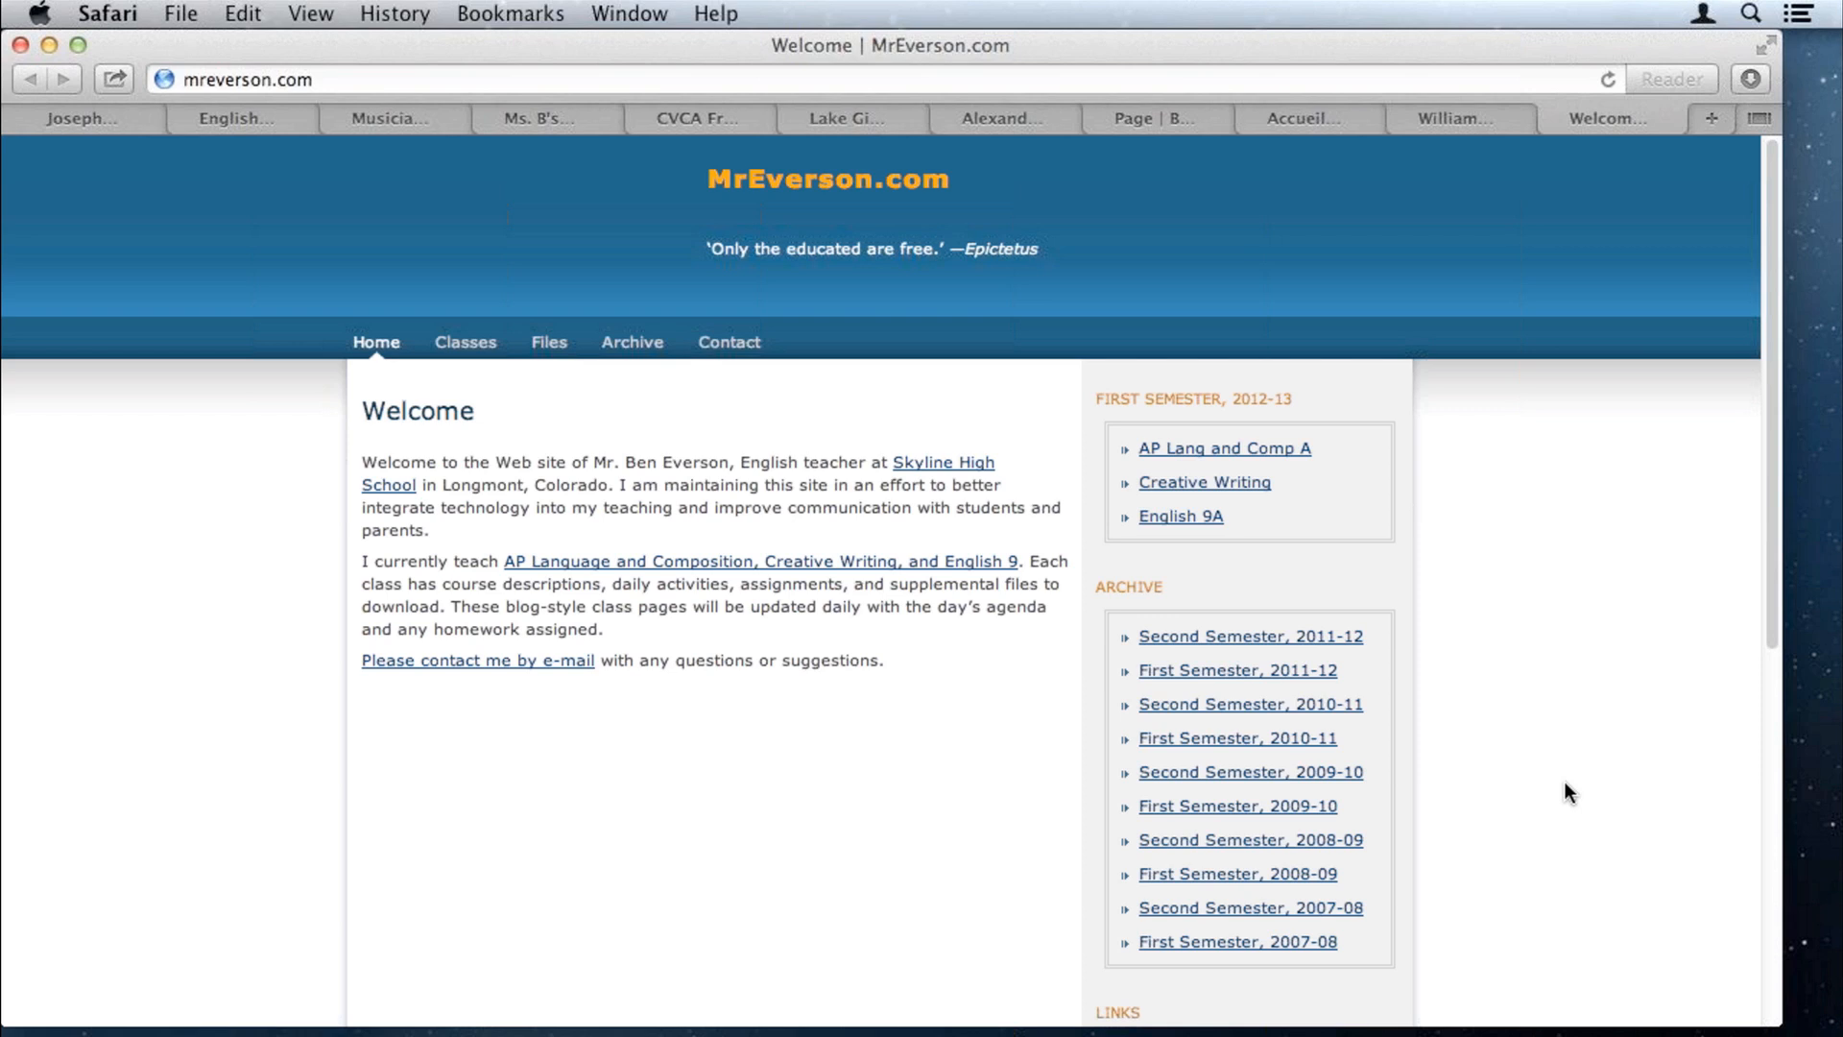
Step: Close the Safari window of example school and teacher sites
click(21, 45)
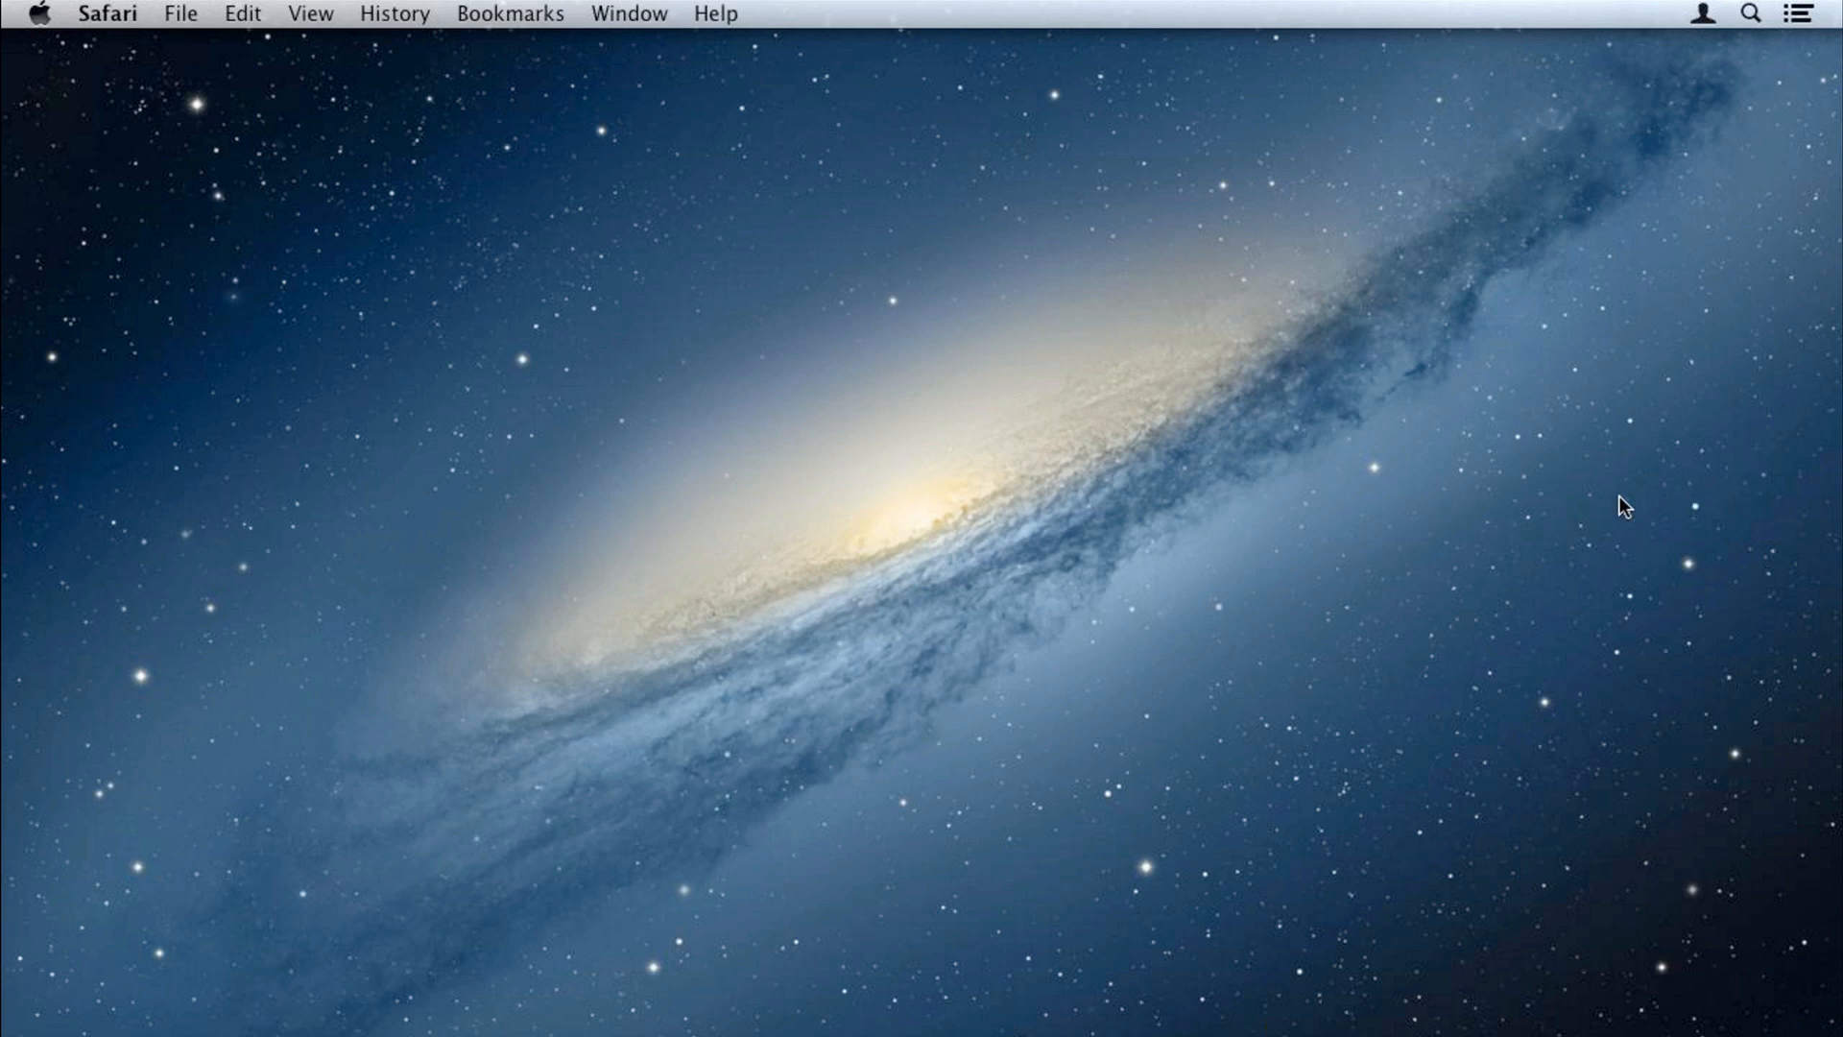
Step: Launch Sandvox, create a new site and select the Earth & Sky Blue design variation
click(1410, 1027)
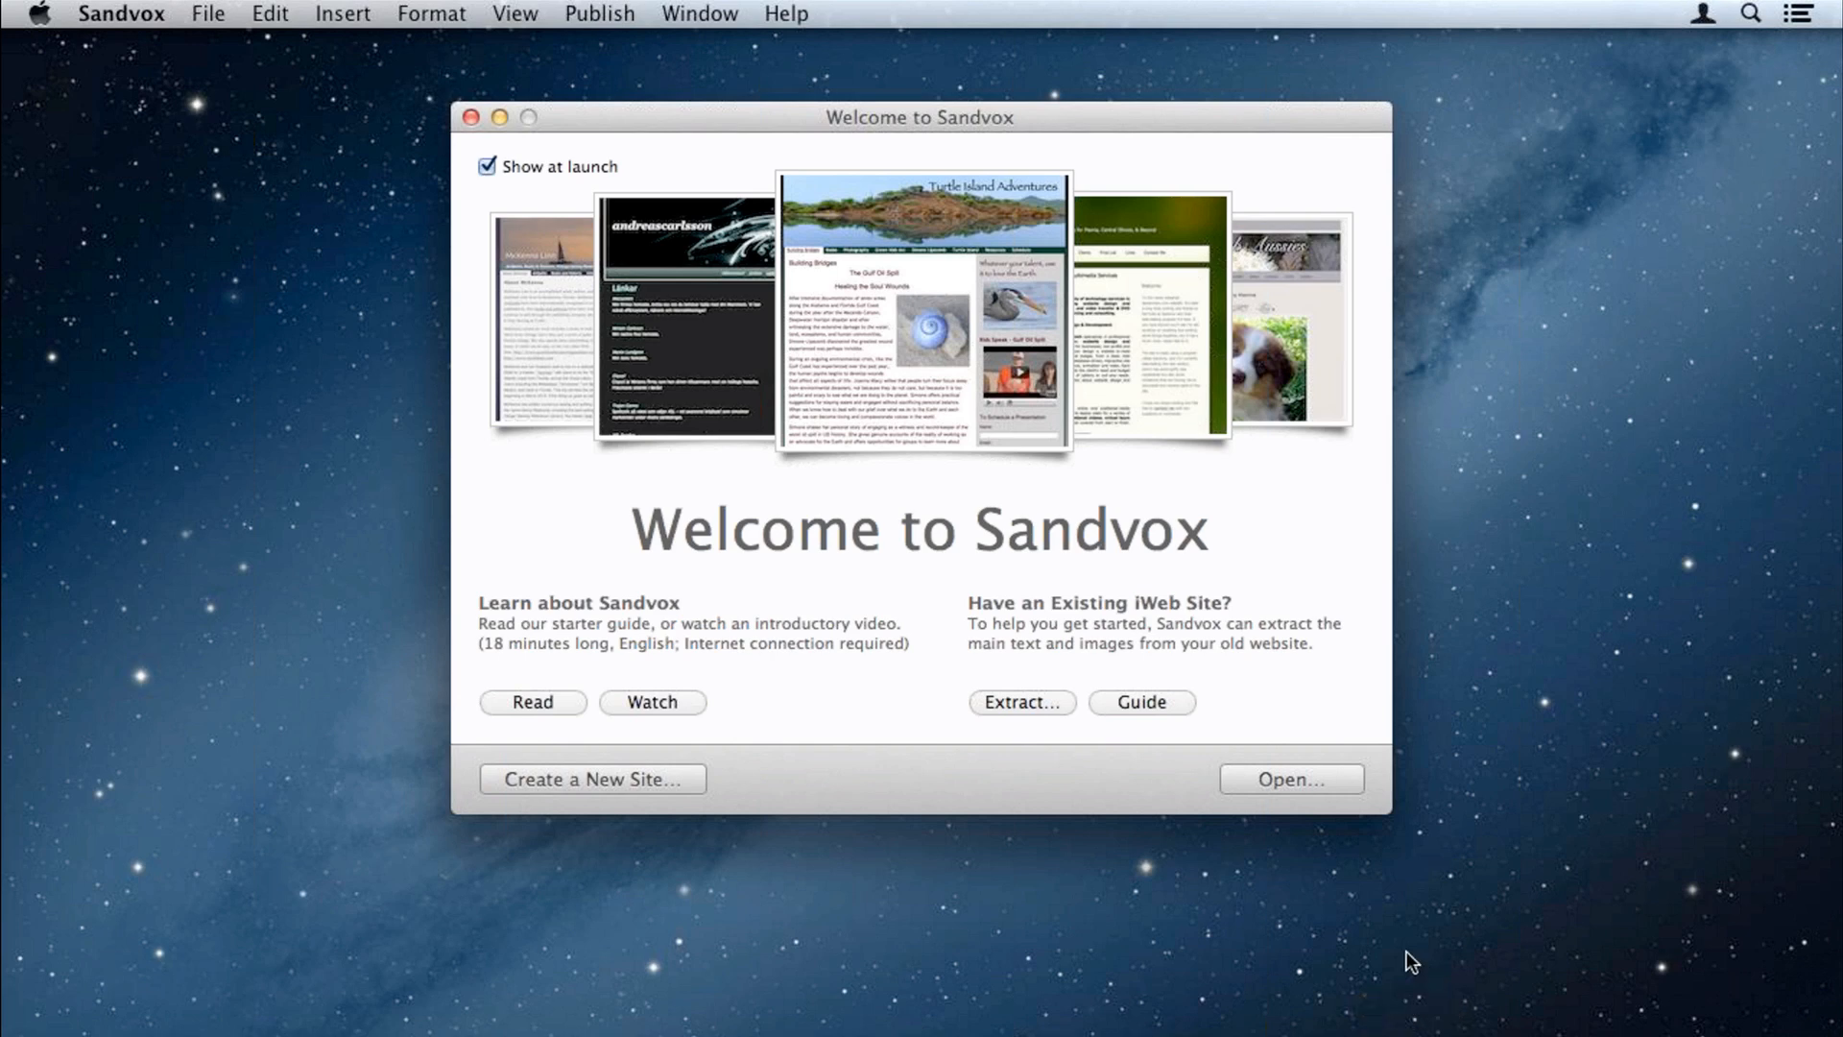
click(644, 782)
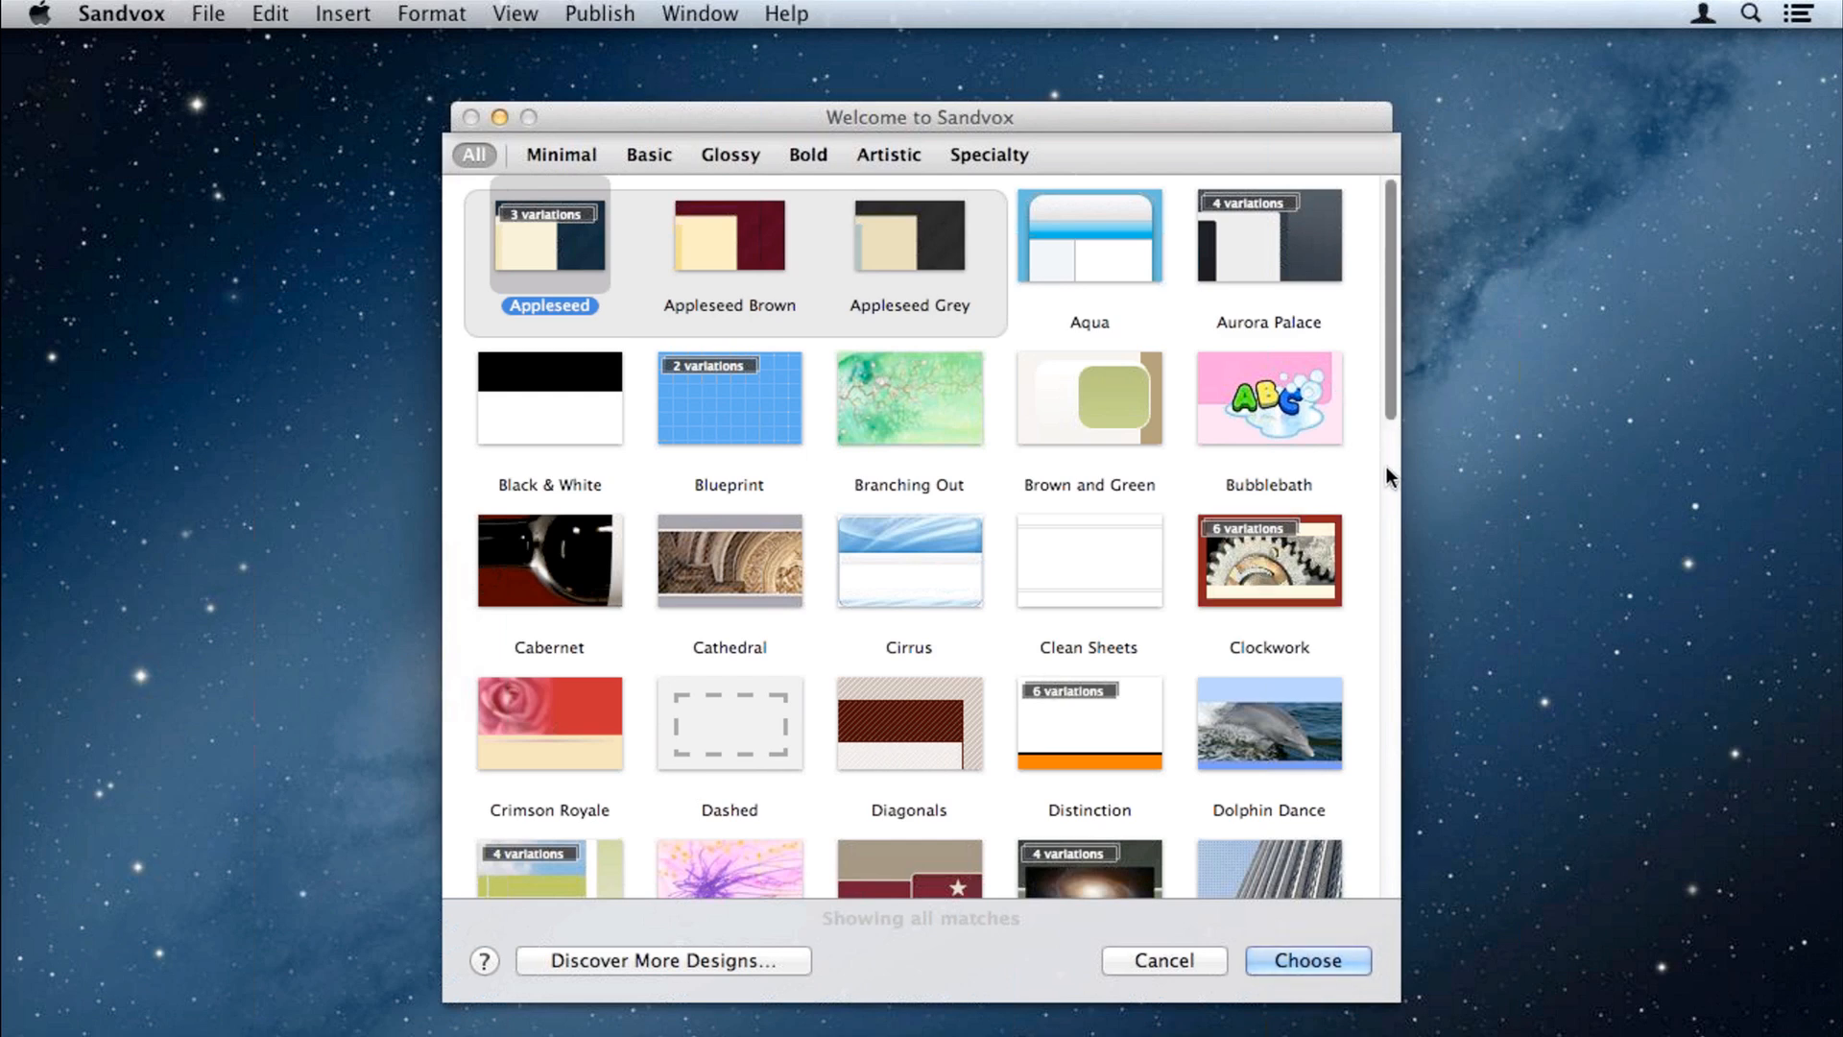
scroll(1386, 465, down, 10)
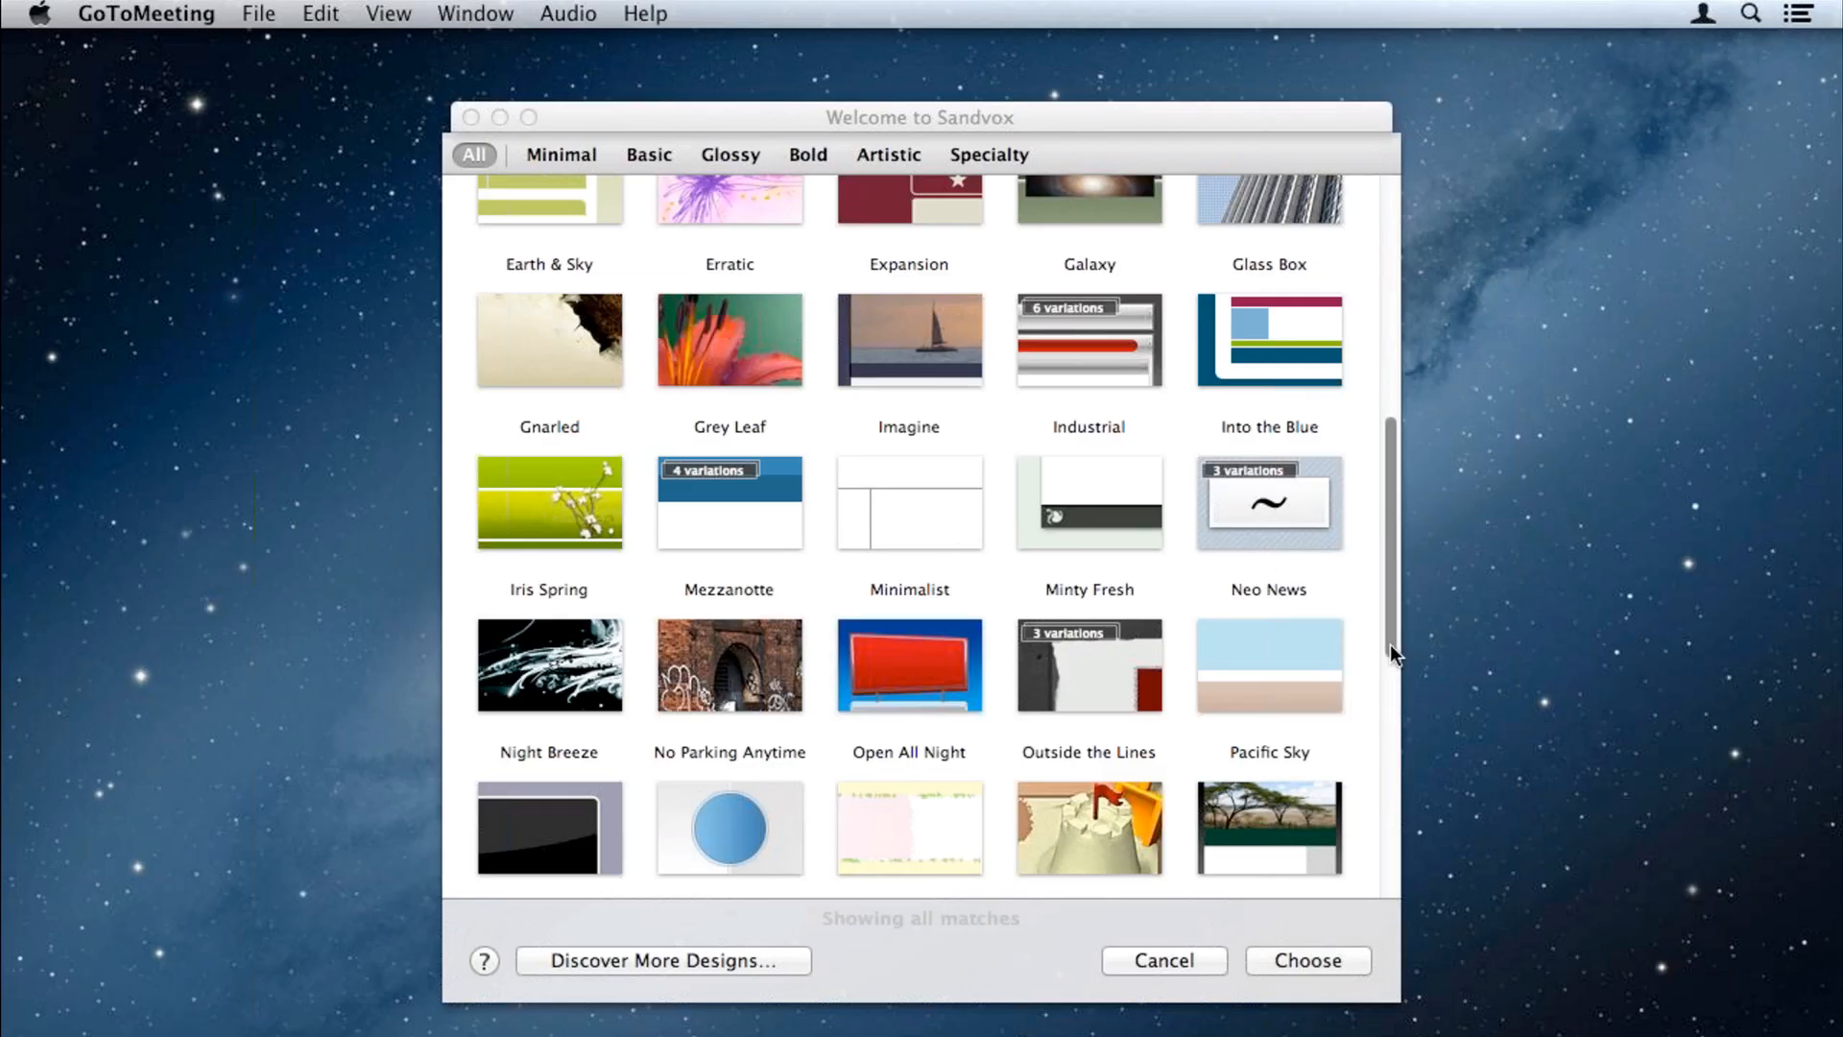
click(1390, 643)
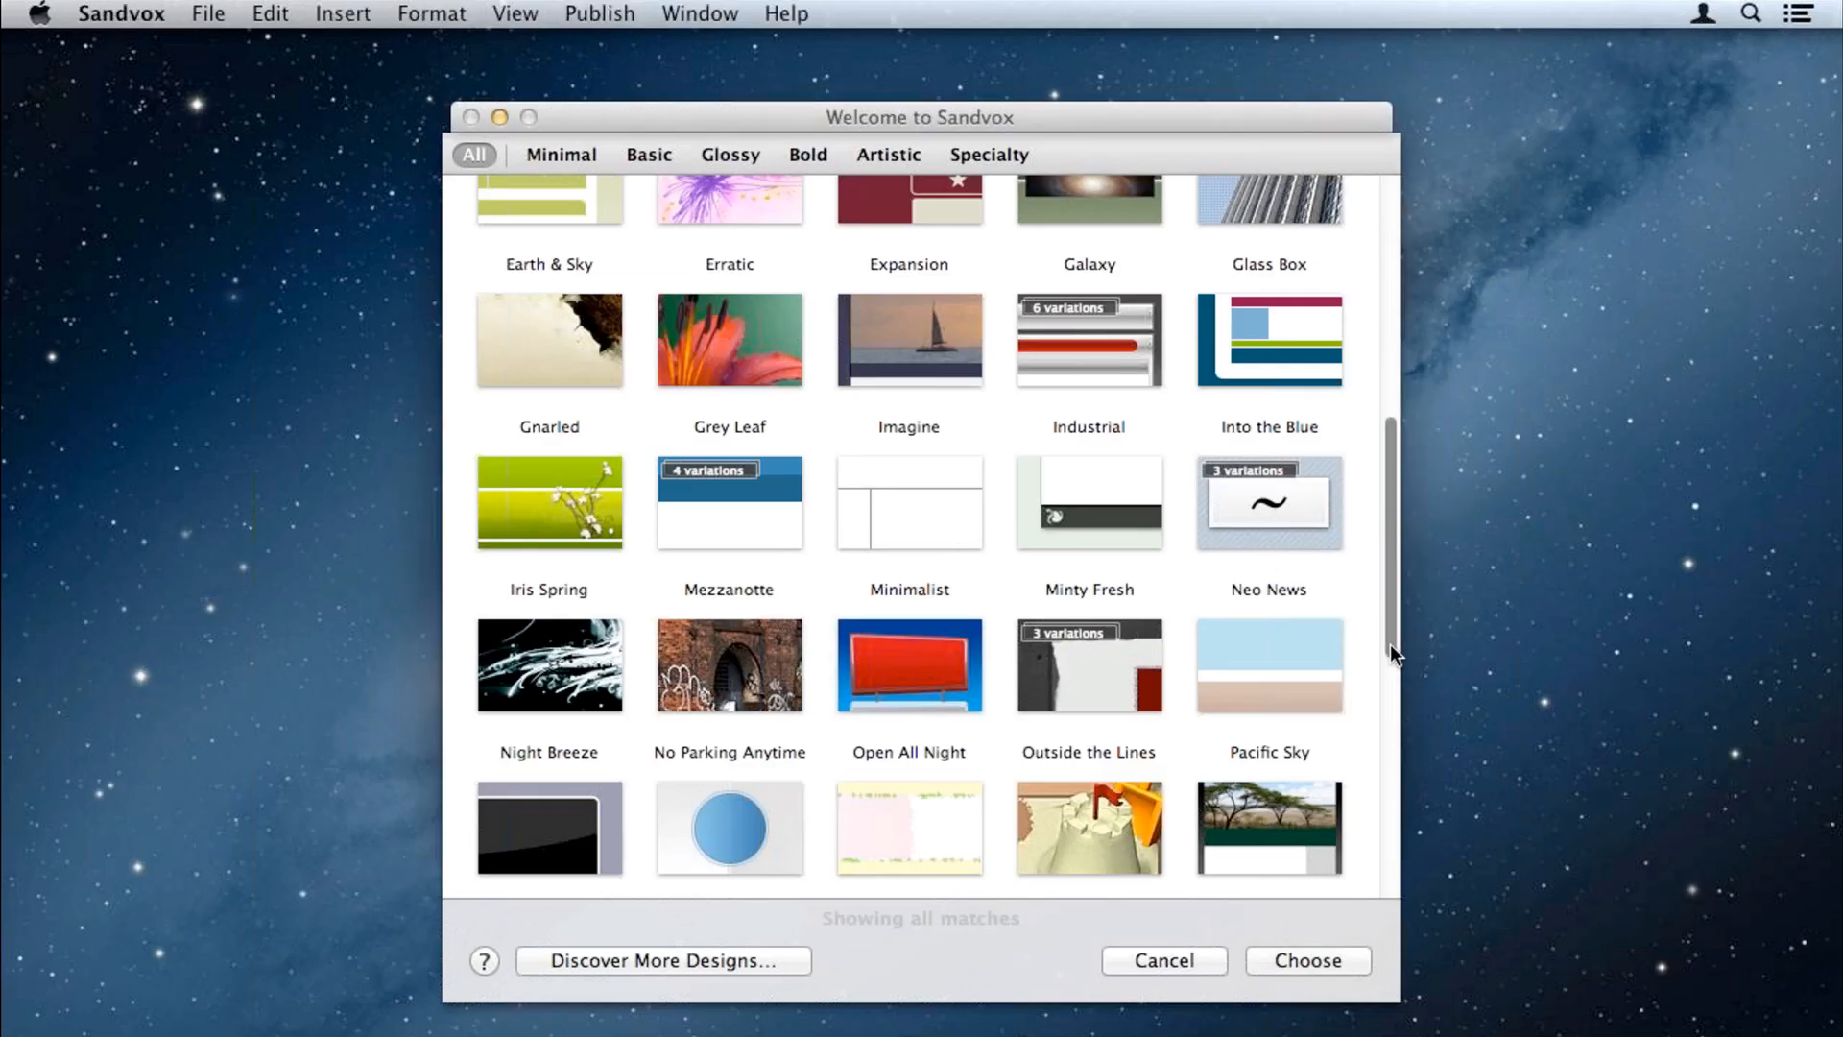
drag(1390, 644, 1390, 631)
scroll(1401, 566, up, 5)
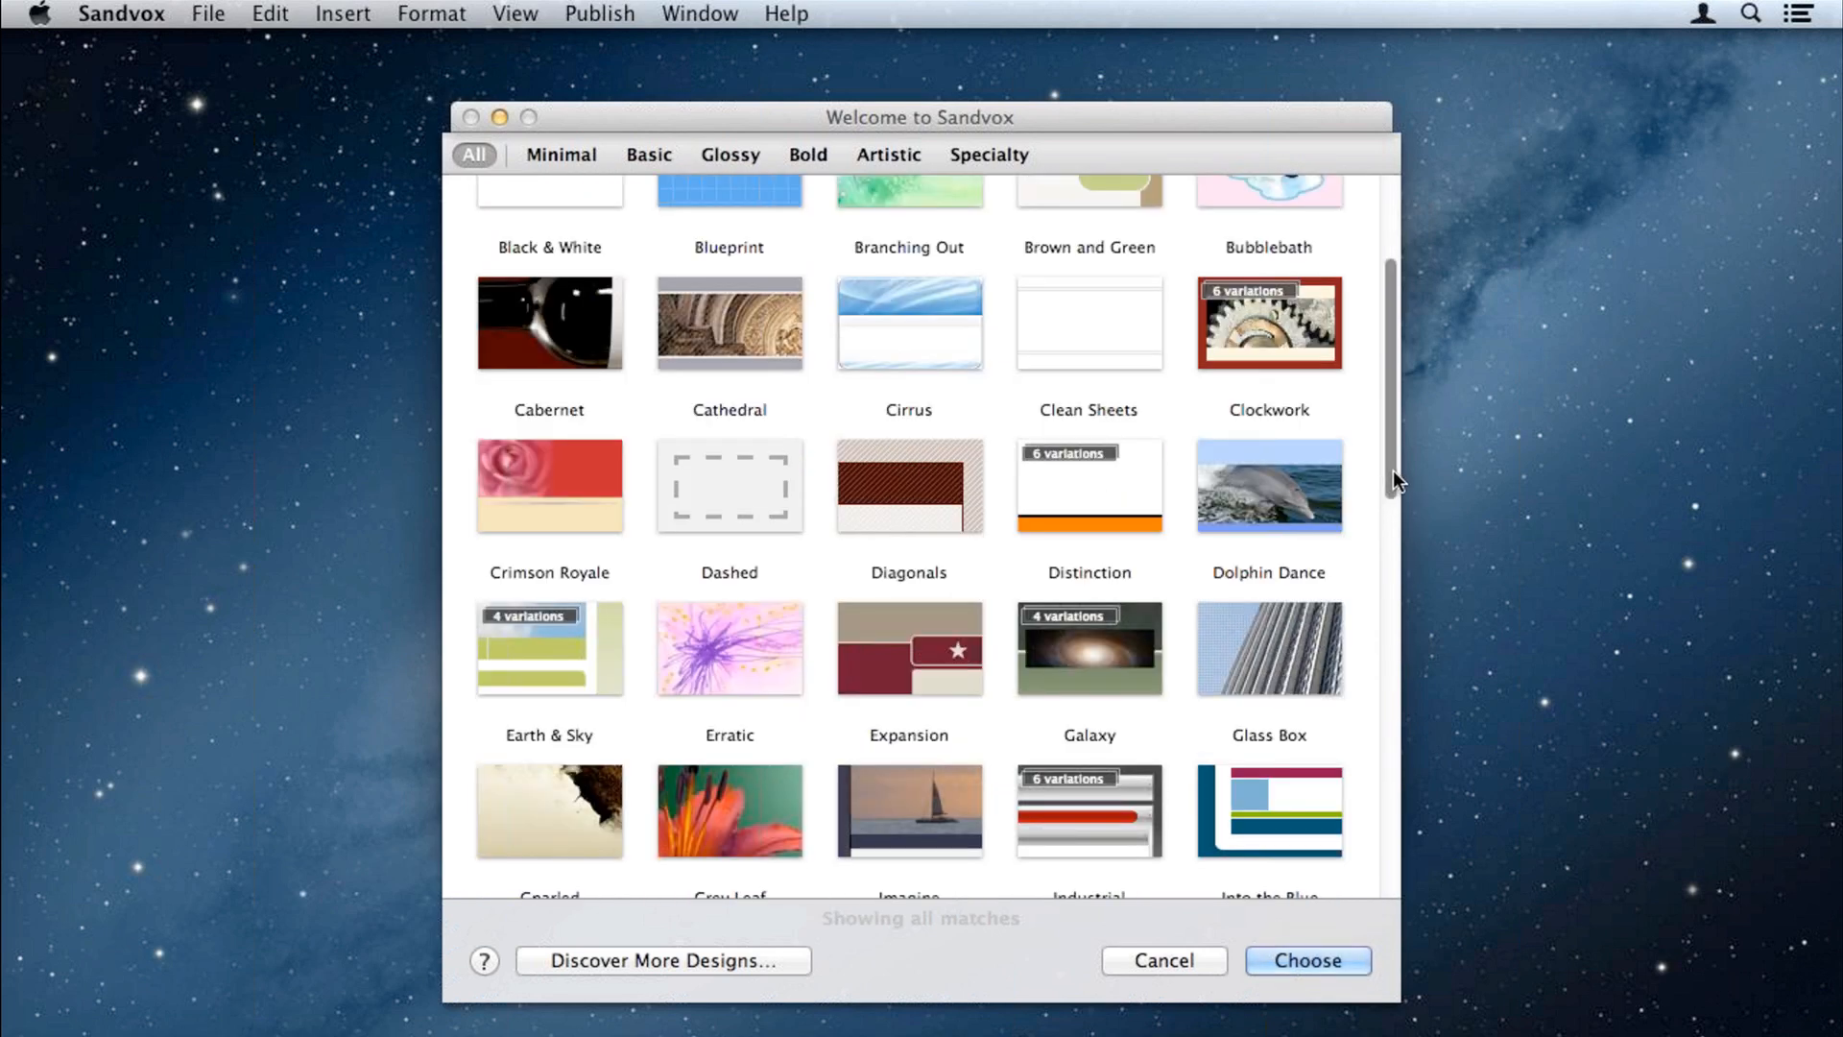
click(539, 614)
click(727, 653)
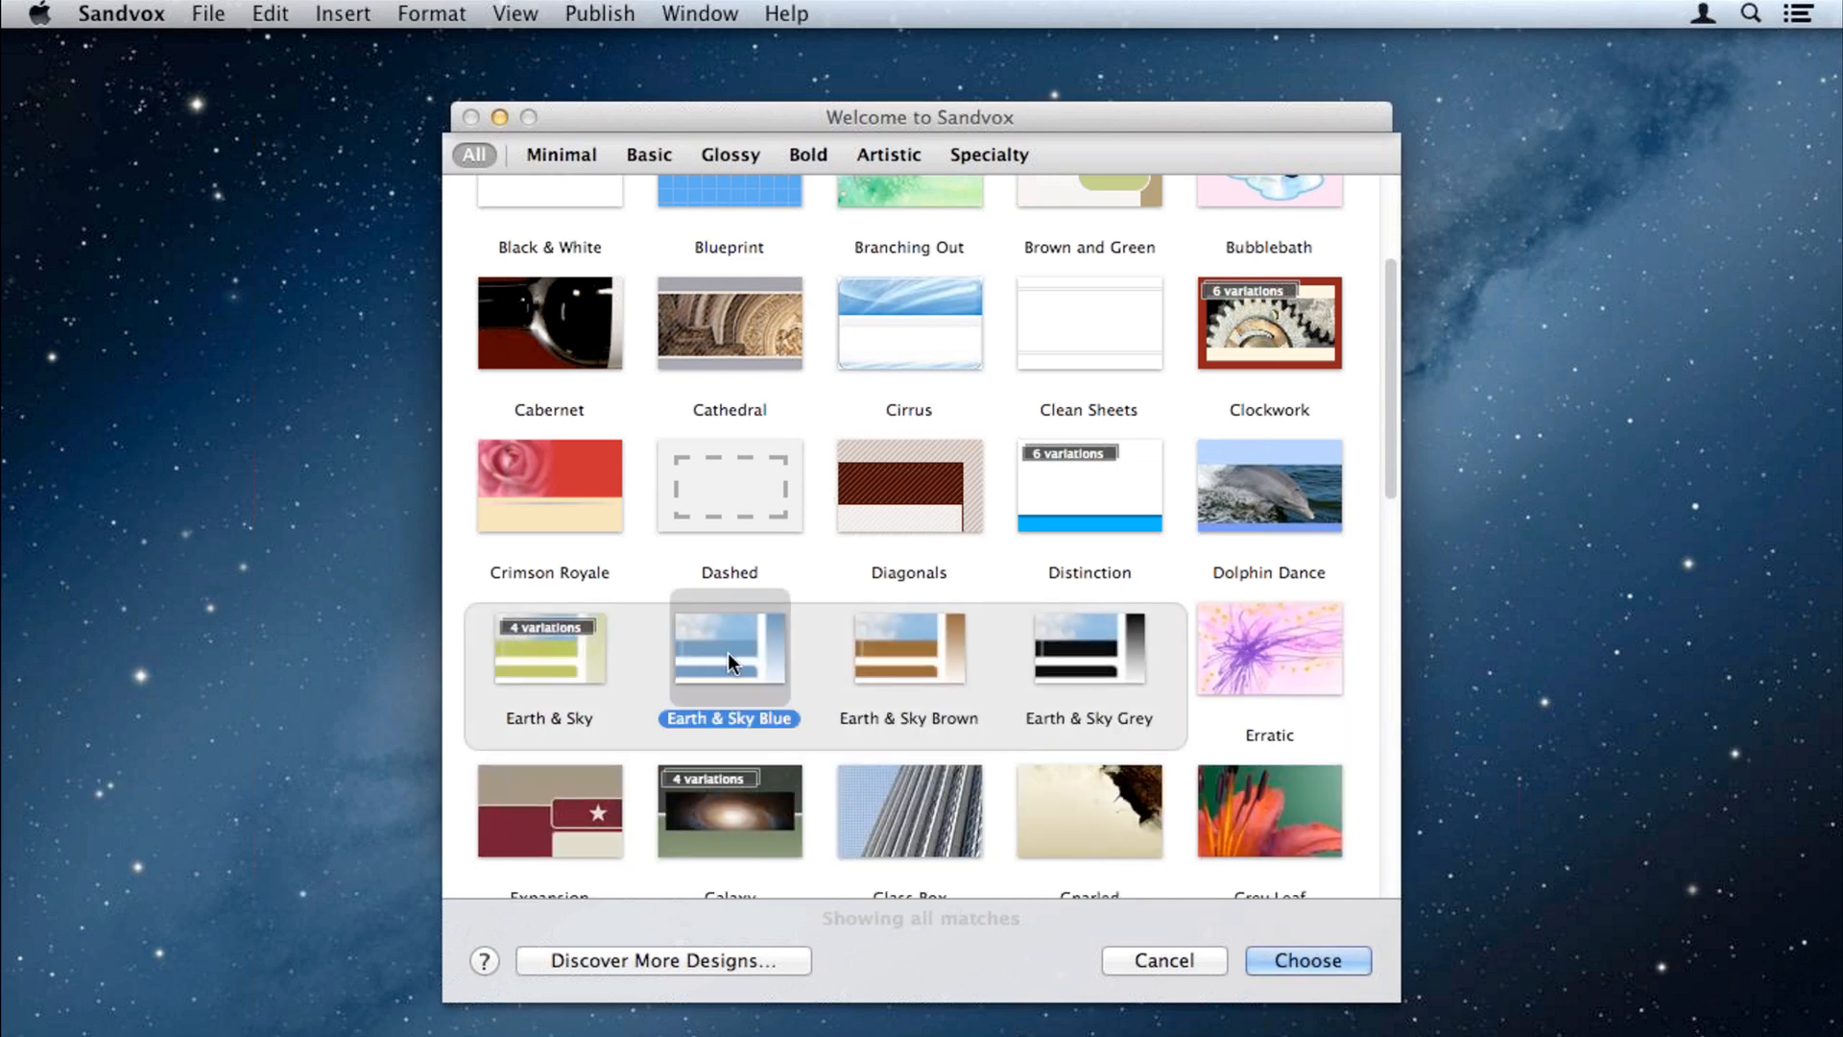
Step: Confirm the Earth & Sky Blue design to create the Karelia Demo site
click(1298, 961)
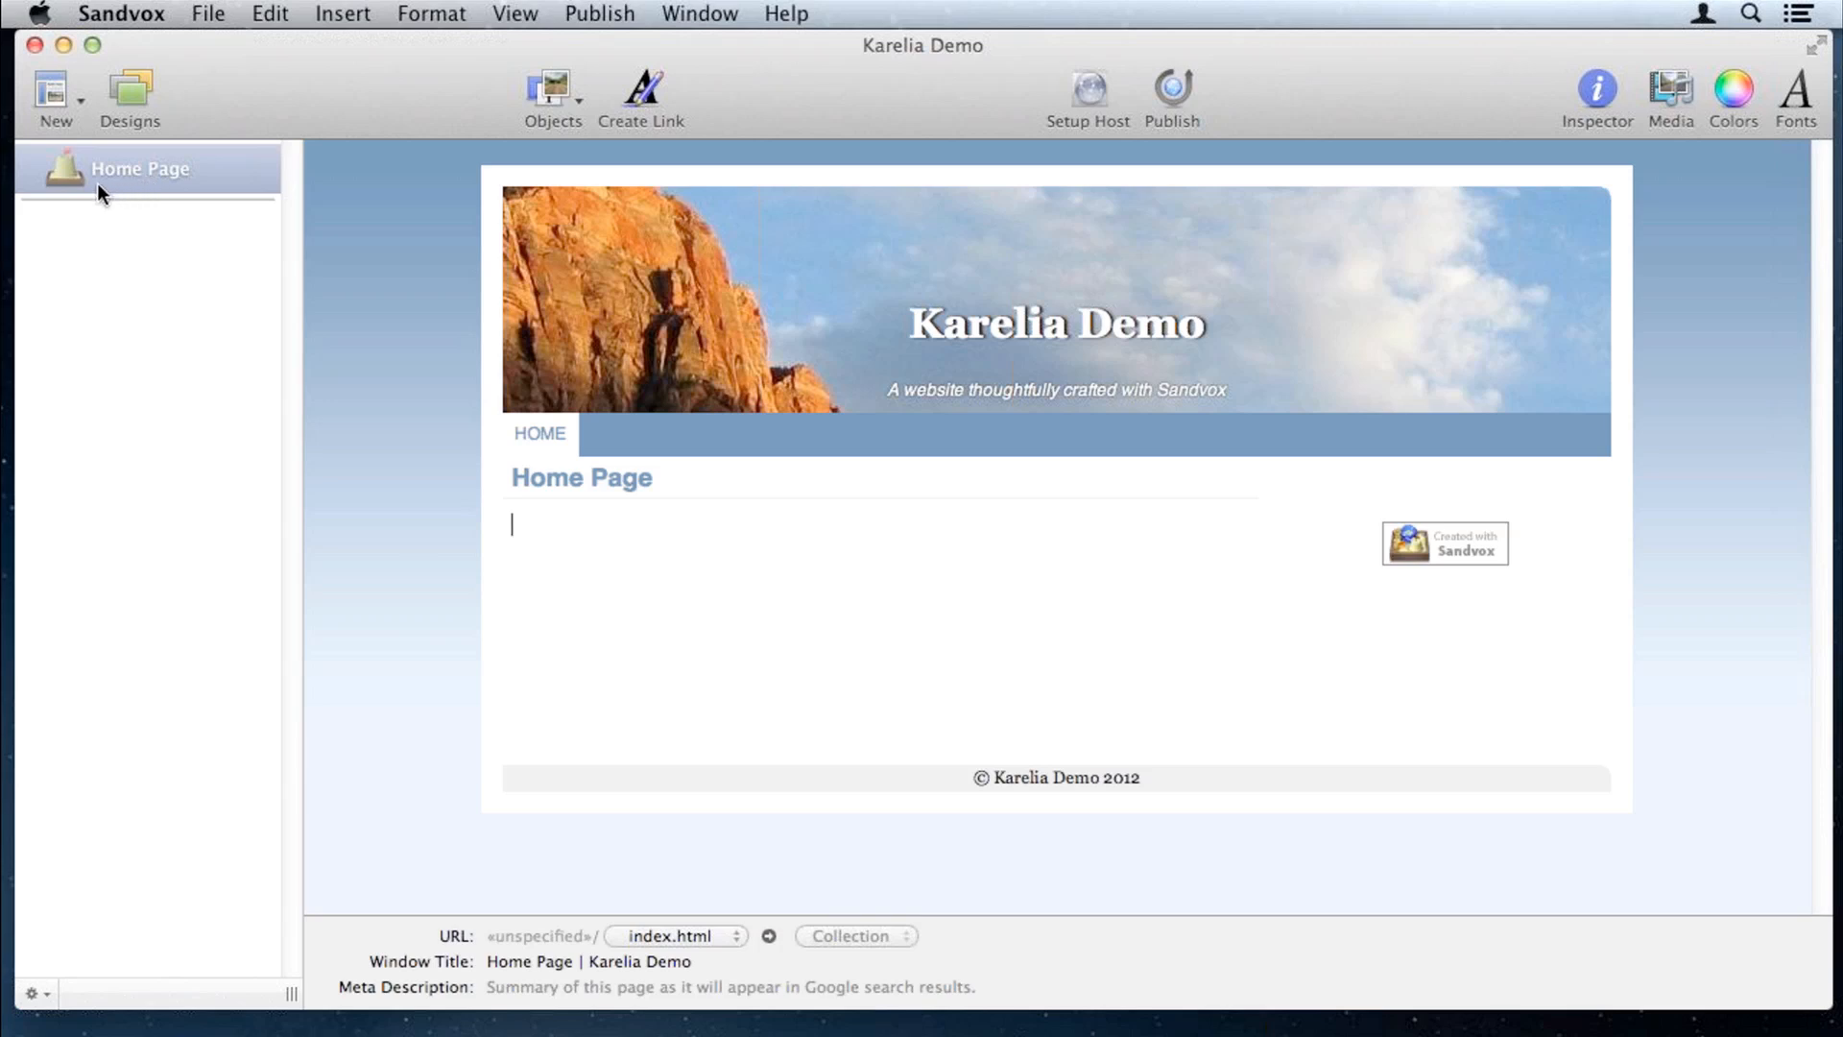
Step: Add an Empty/Text page to the site and show the Inspector
click(59, 101)
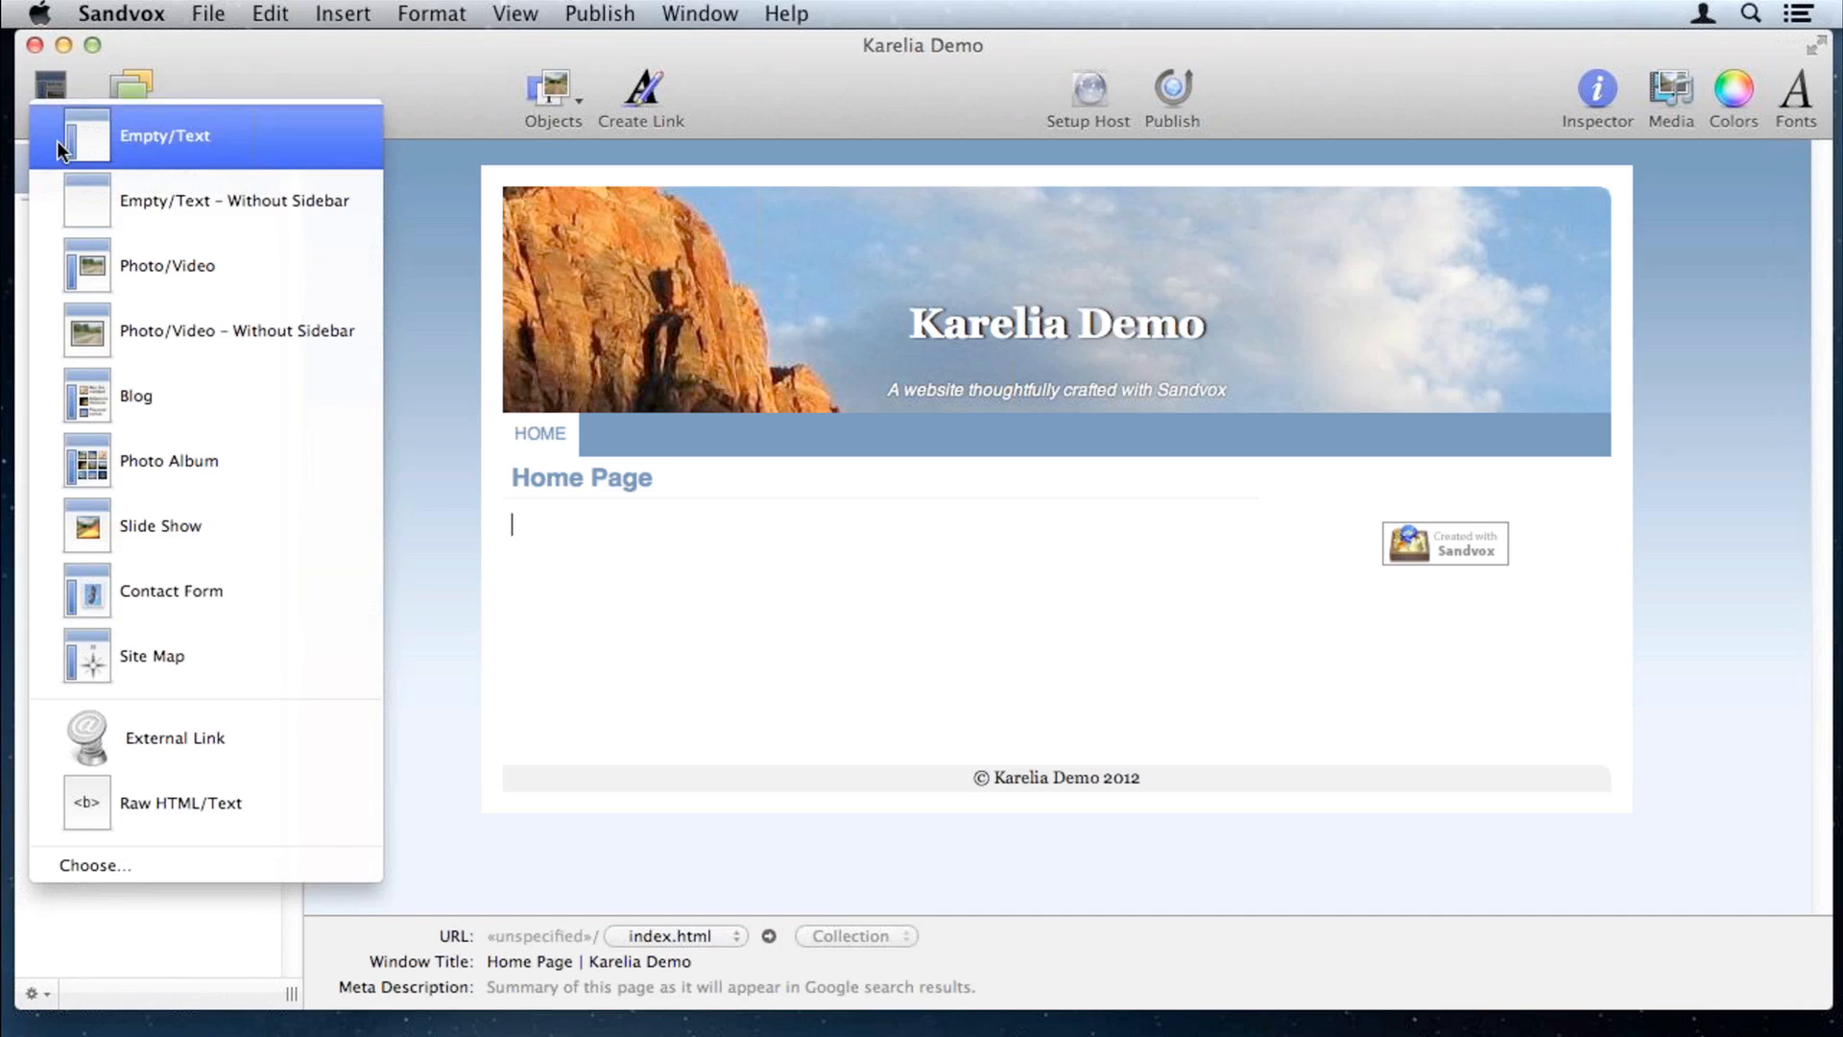
click(56, 140)
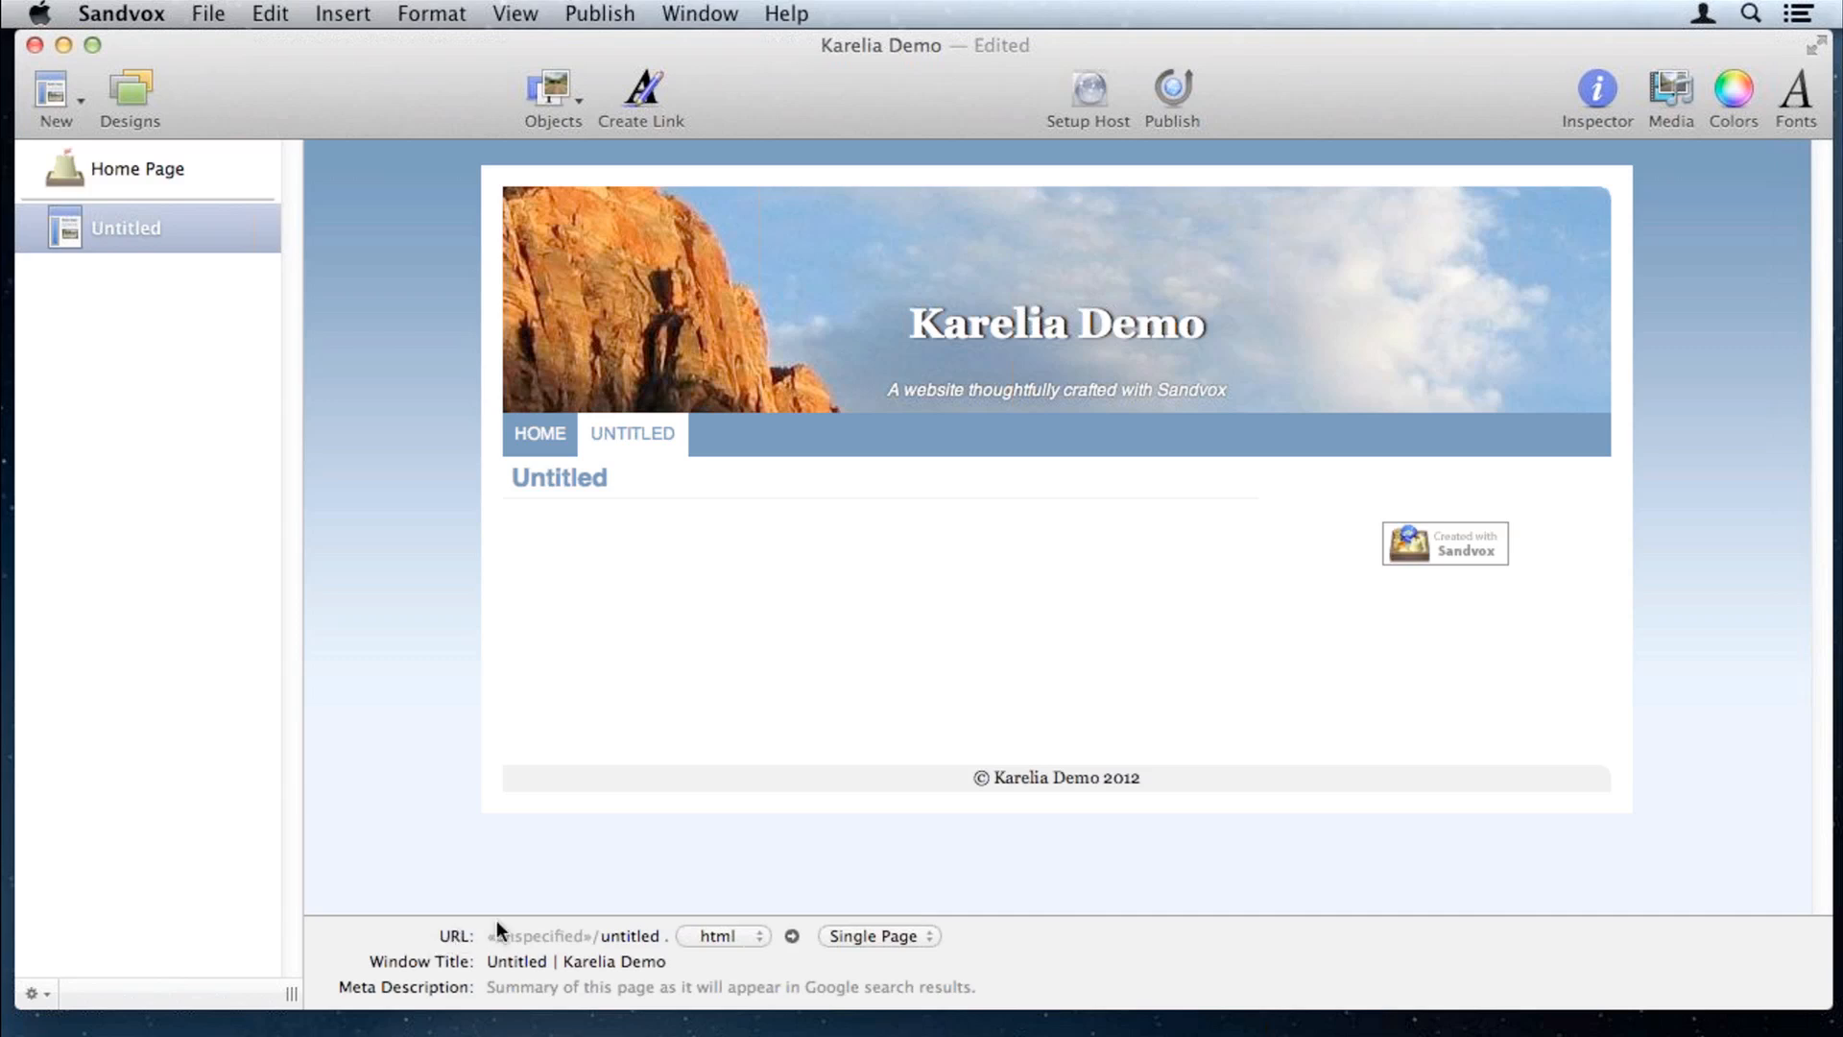
click(1598, 87)
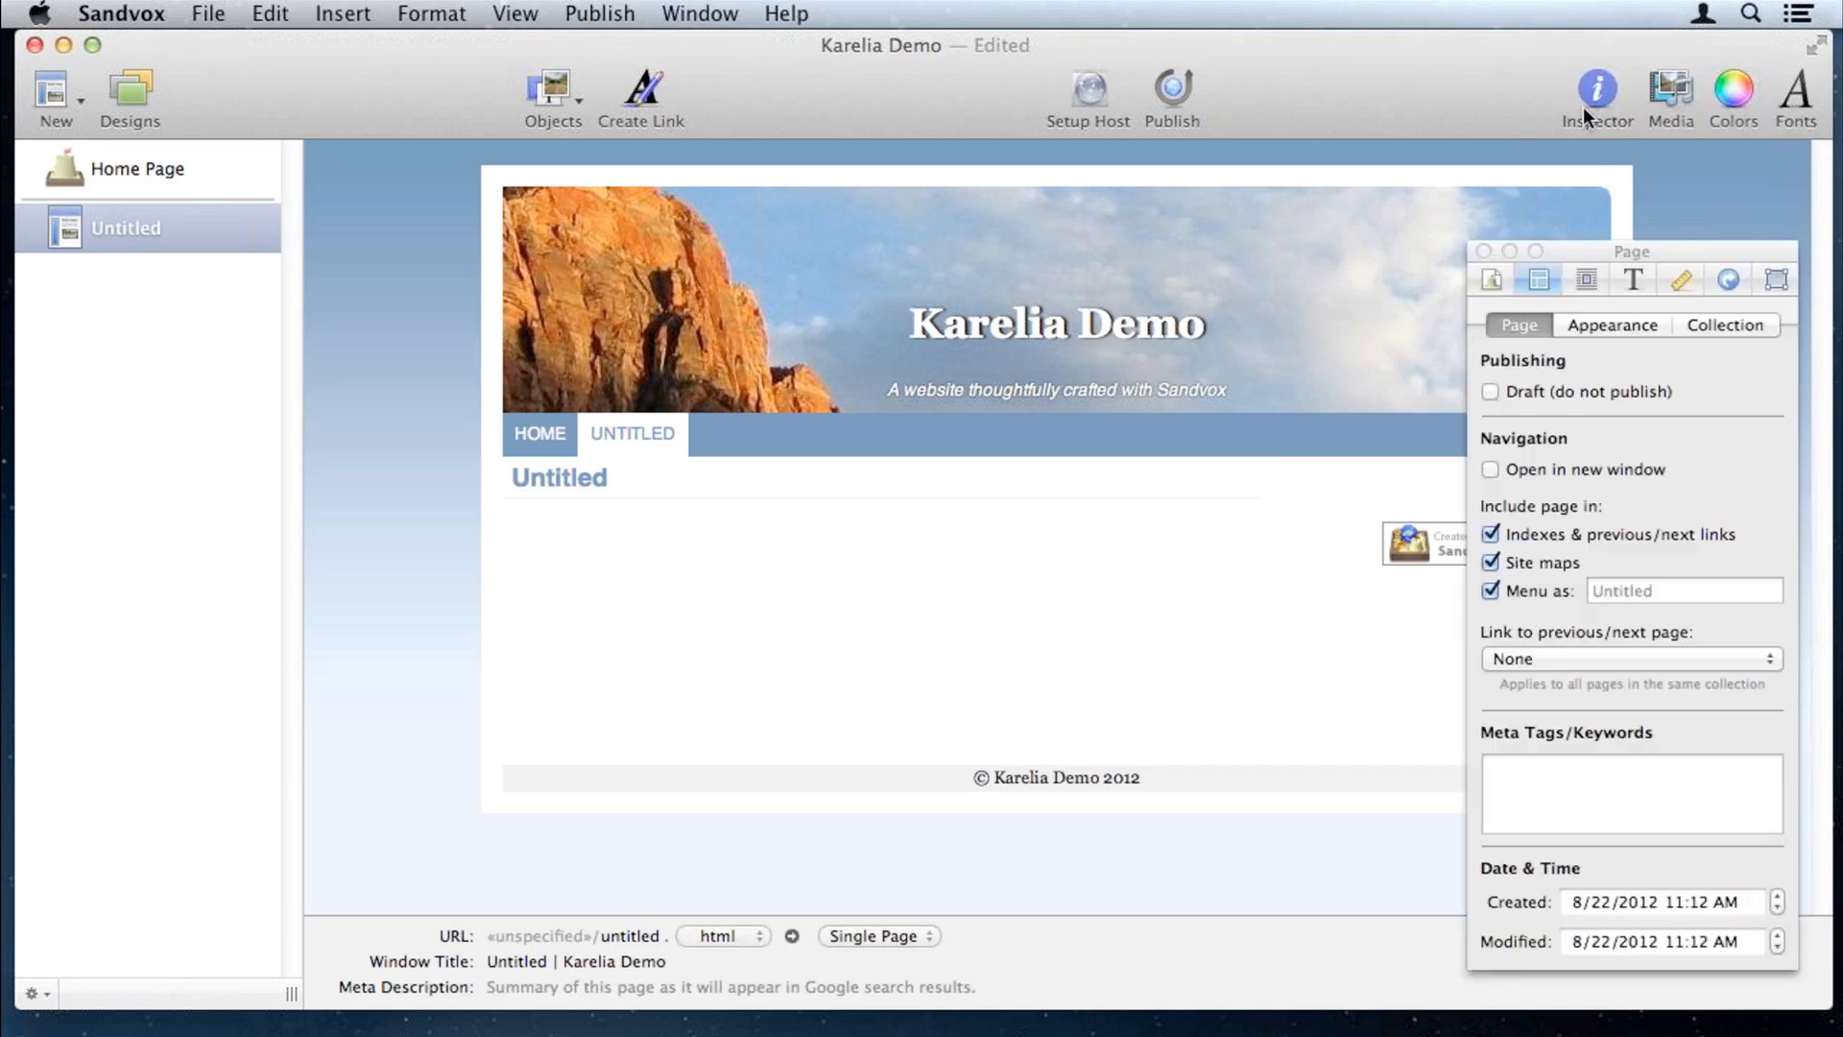
Step: Review the Document and Page settings in the Inspector, then close it
click(1491, 279)
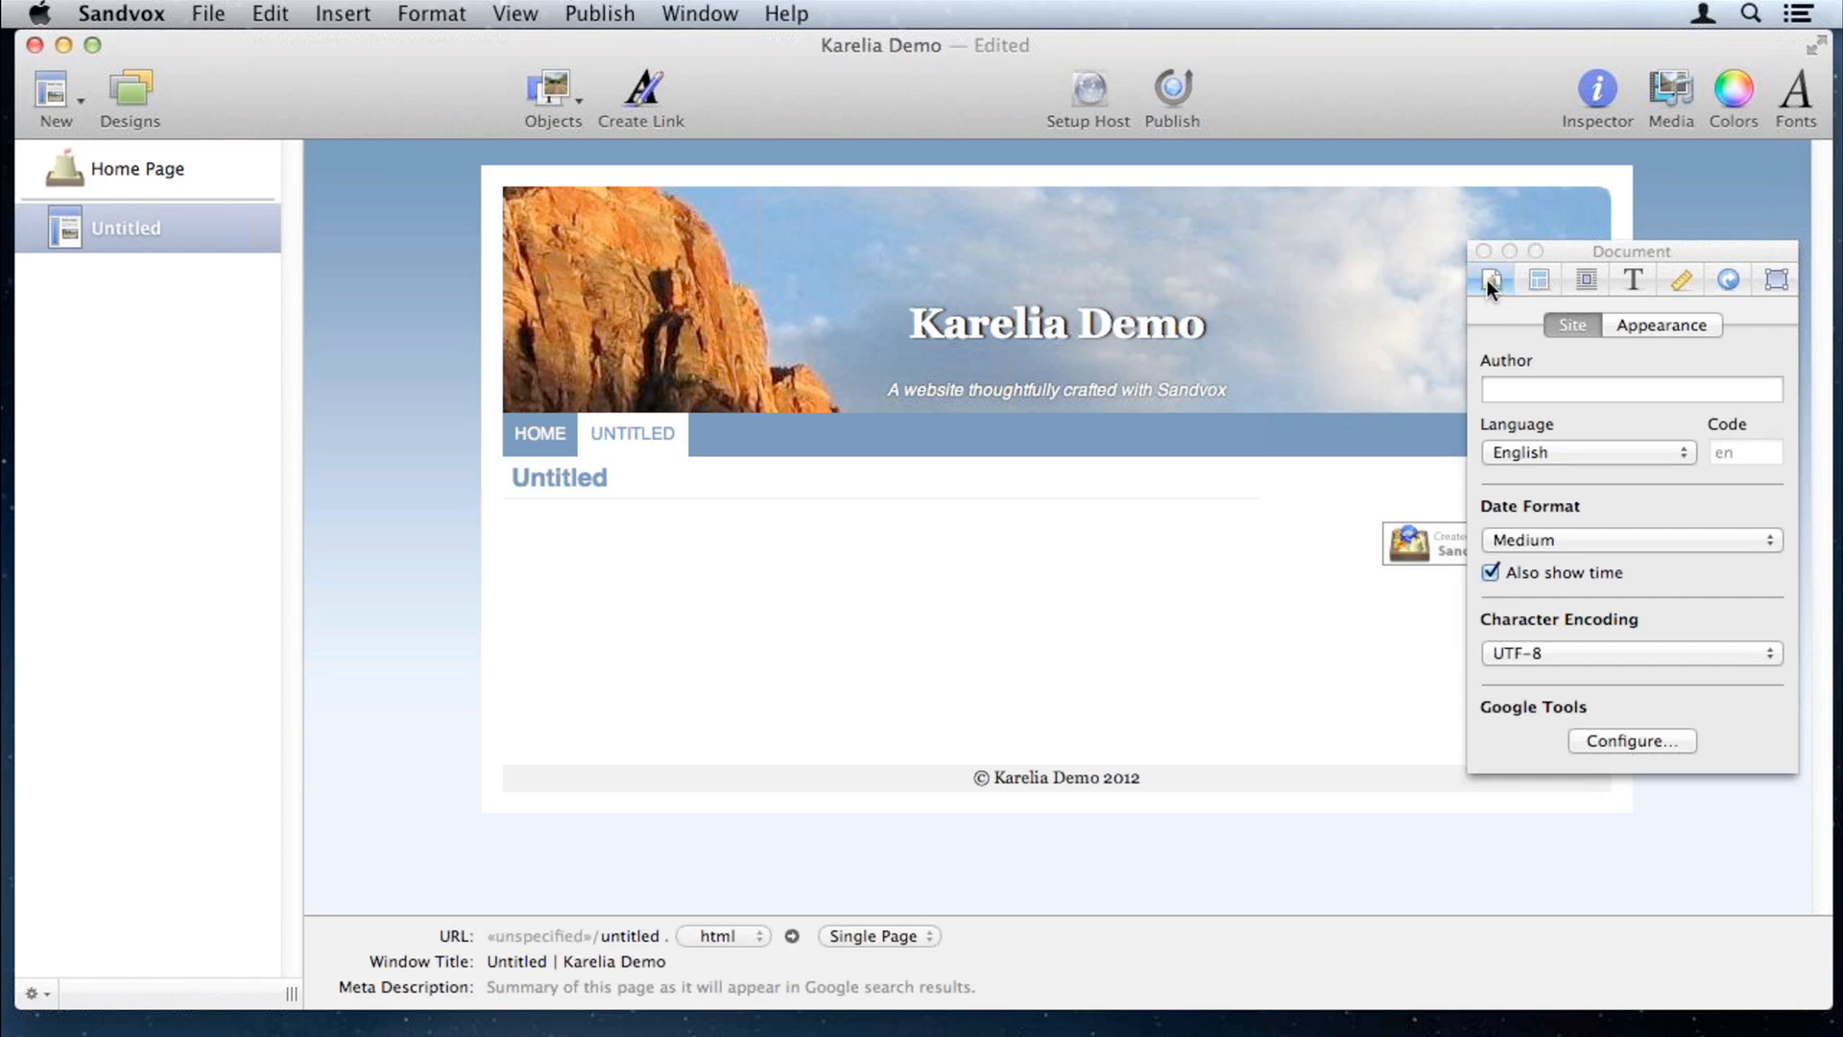
click(1540, 281)
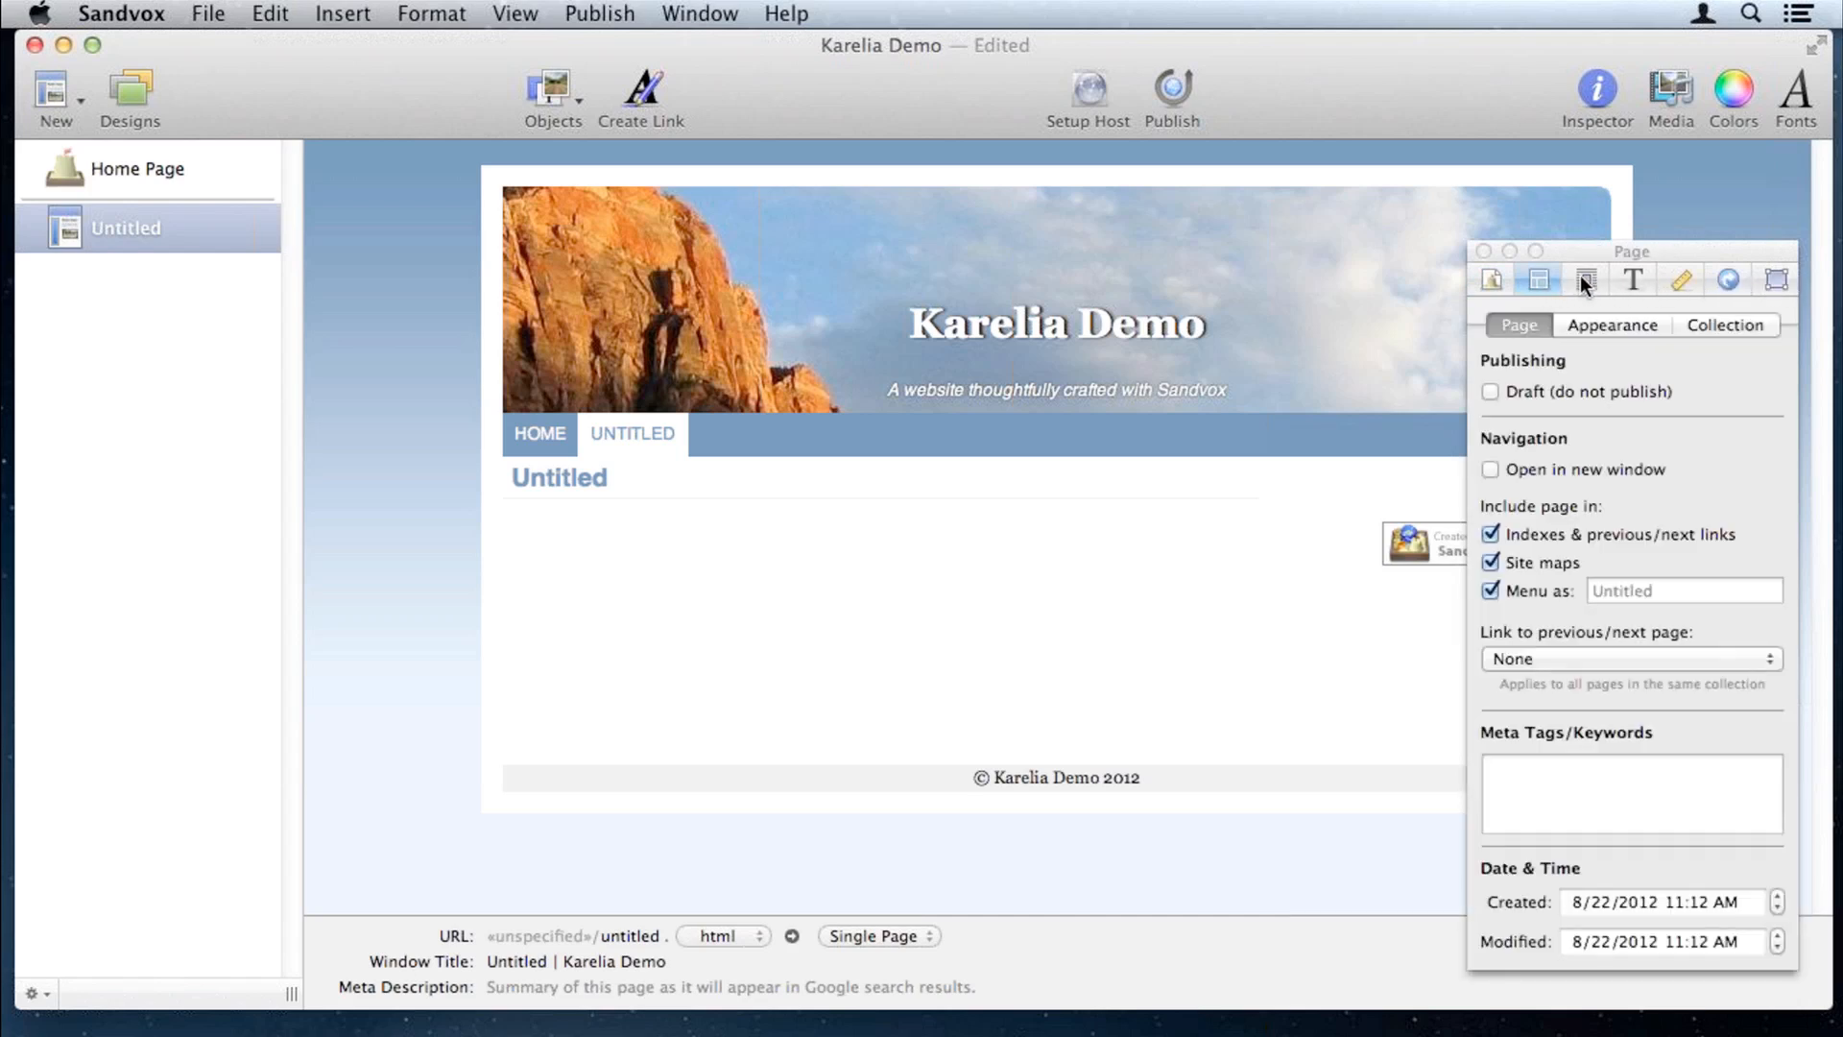
click(1482, 251)
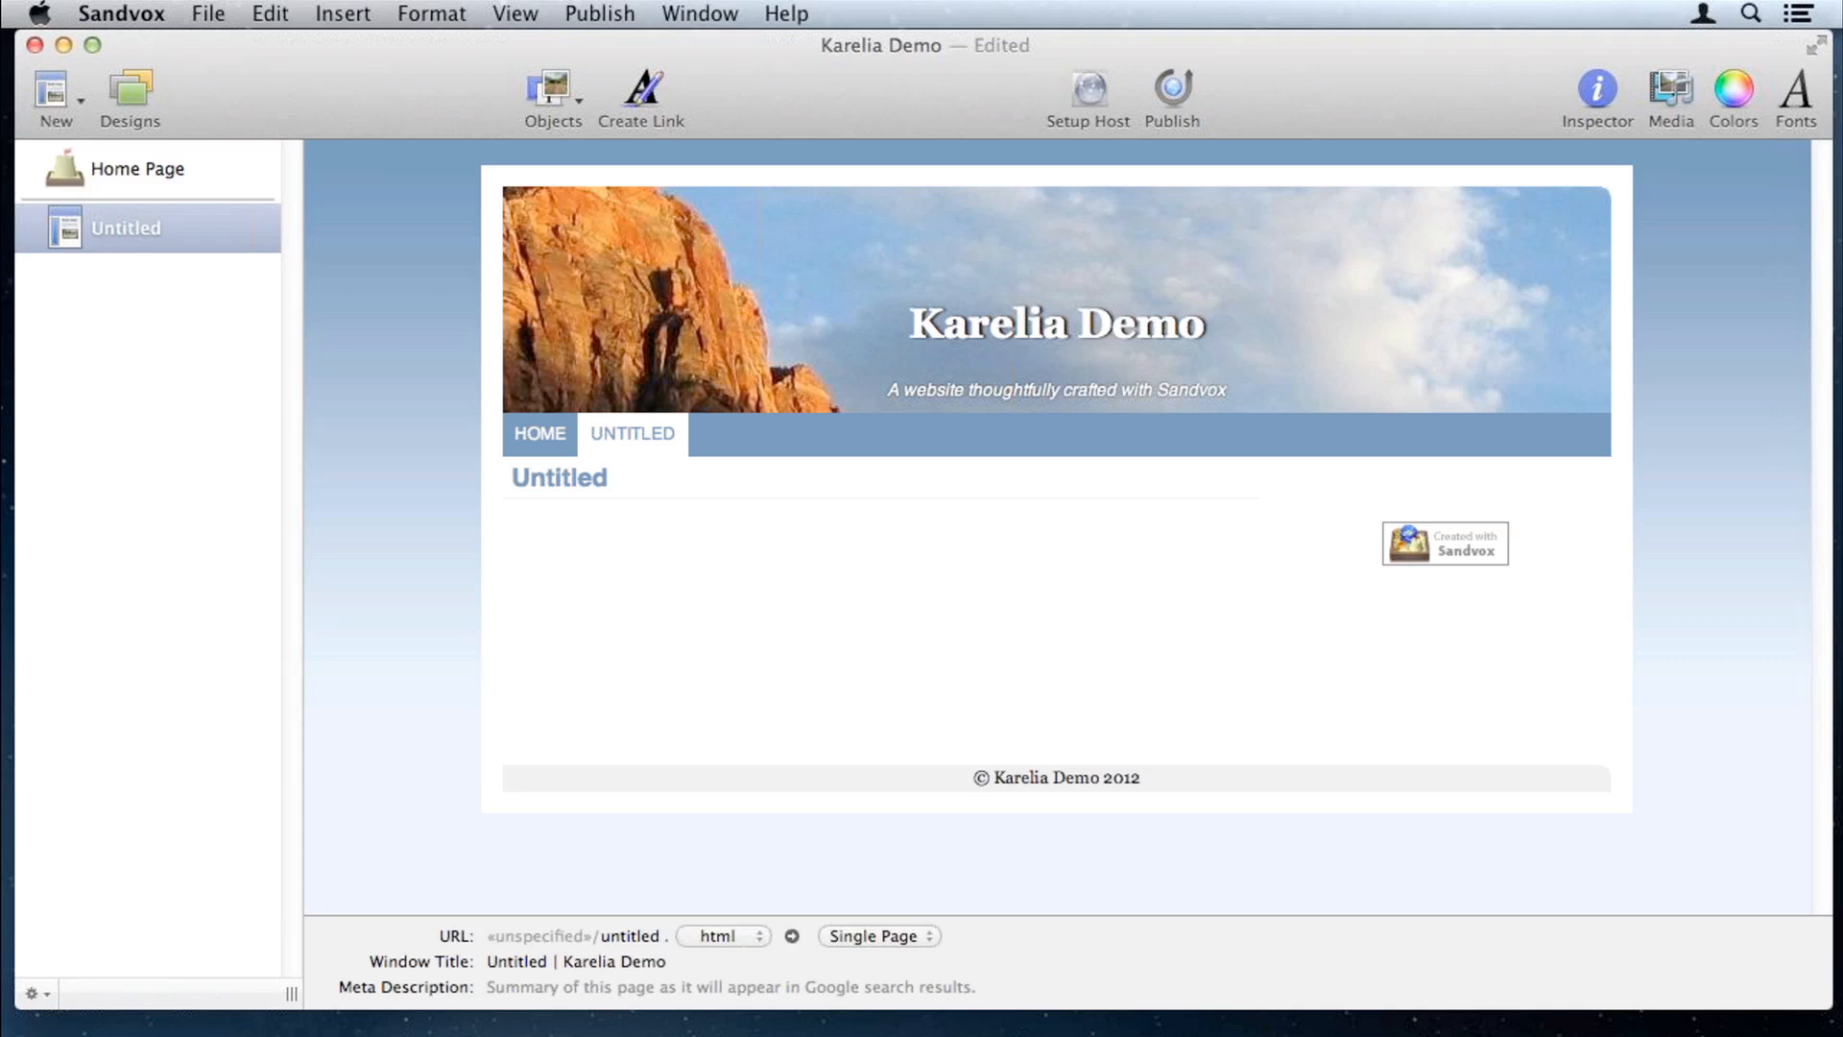
key(super+Tab)
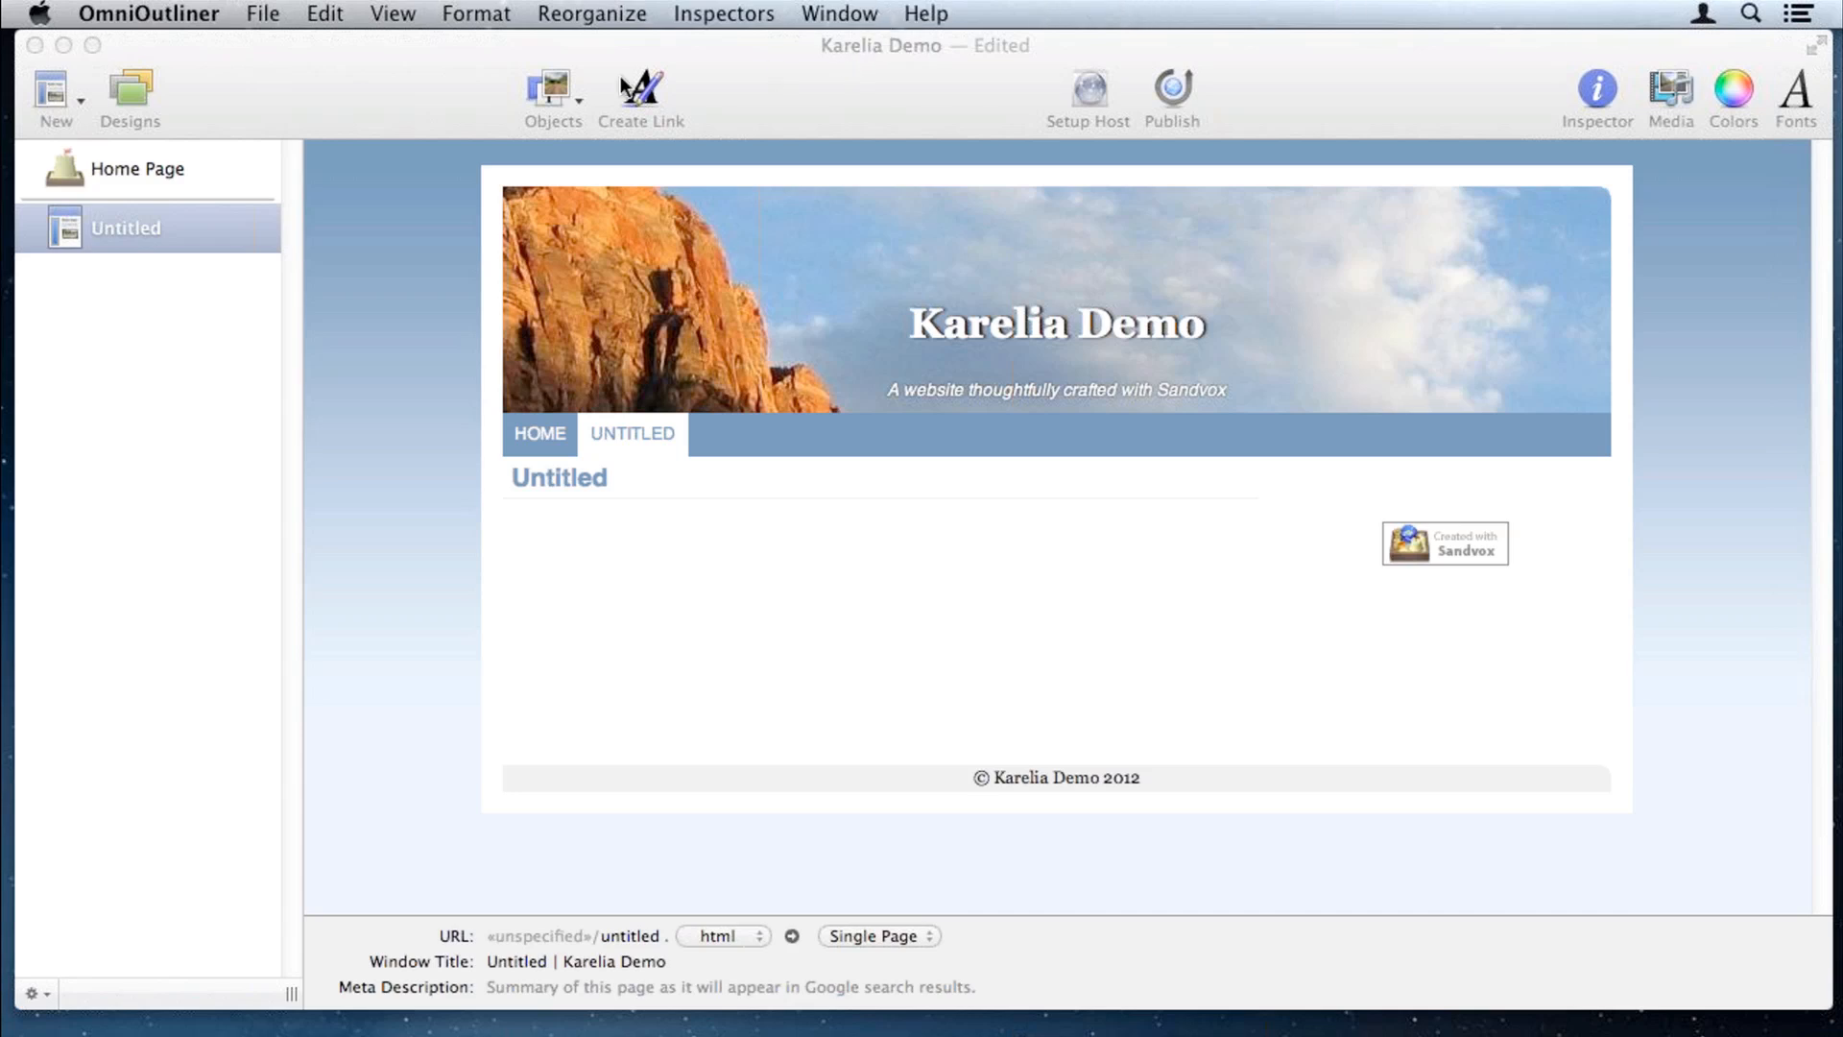
click(417, 71)
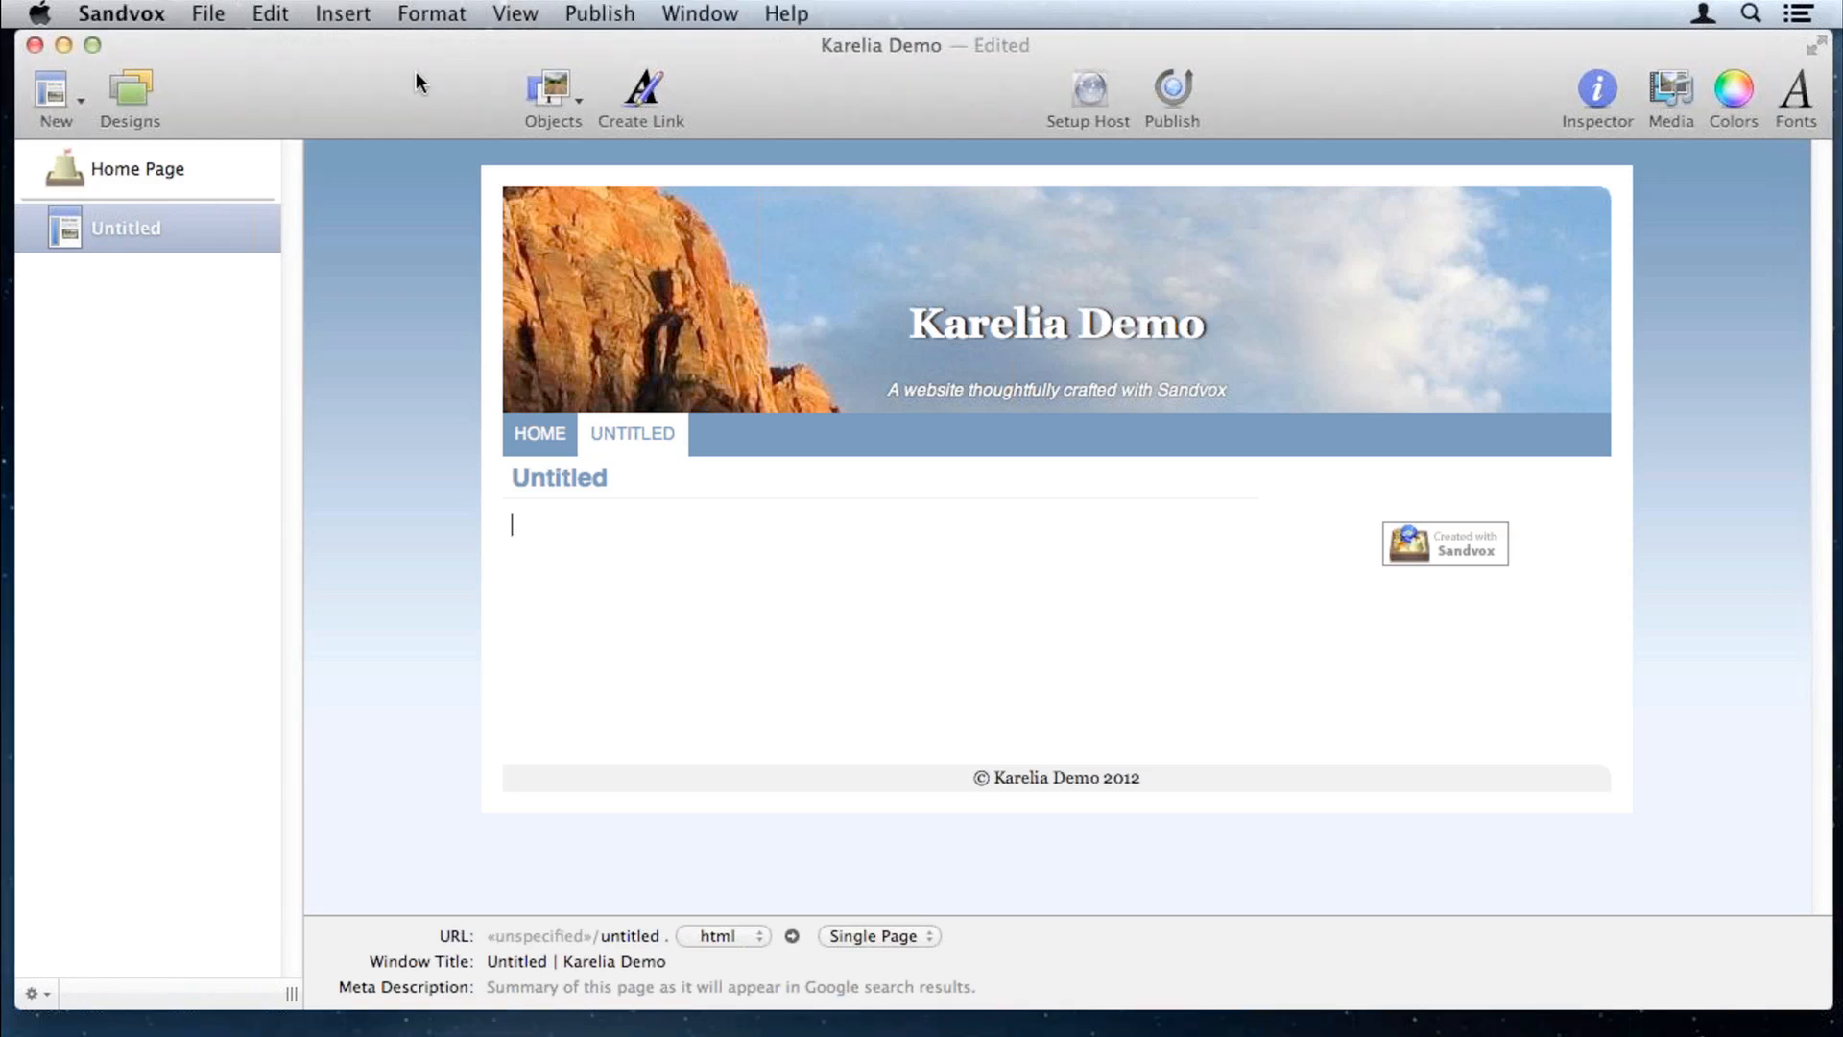
click(136, 88)
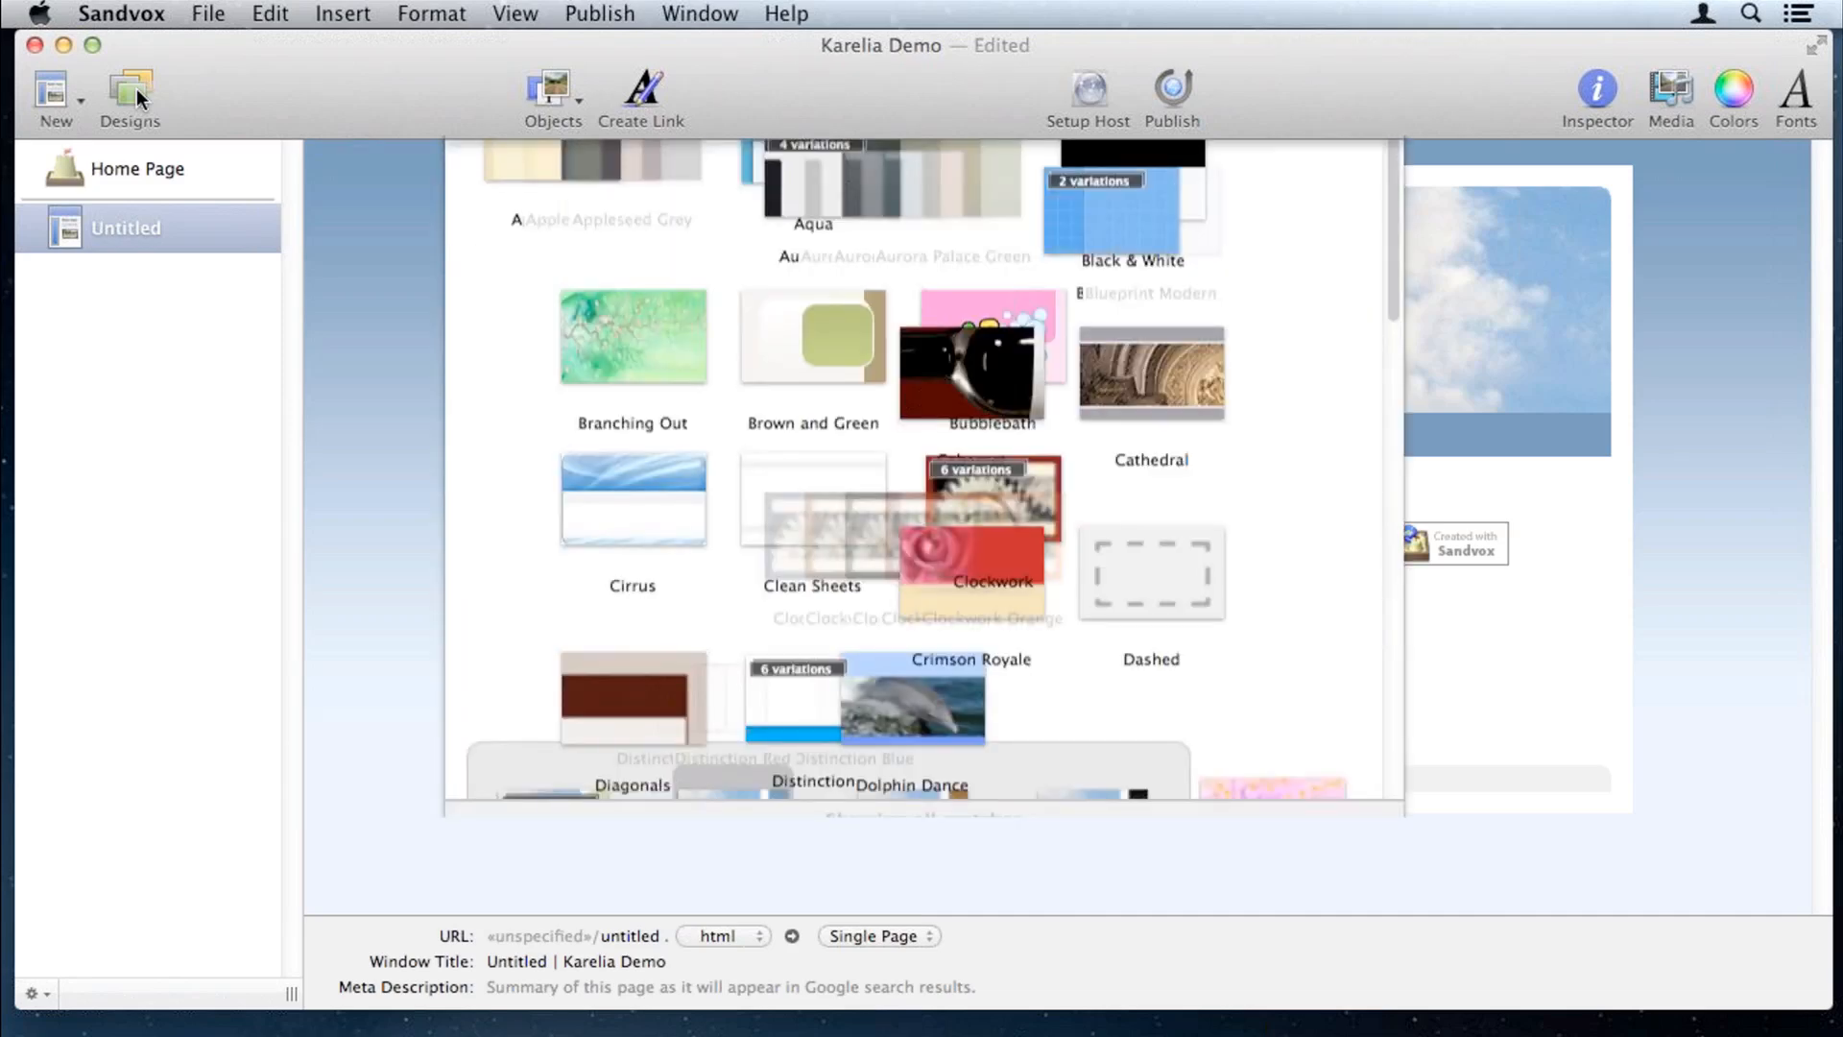
scroll(1064, 755, down, 3)
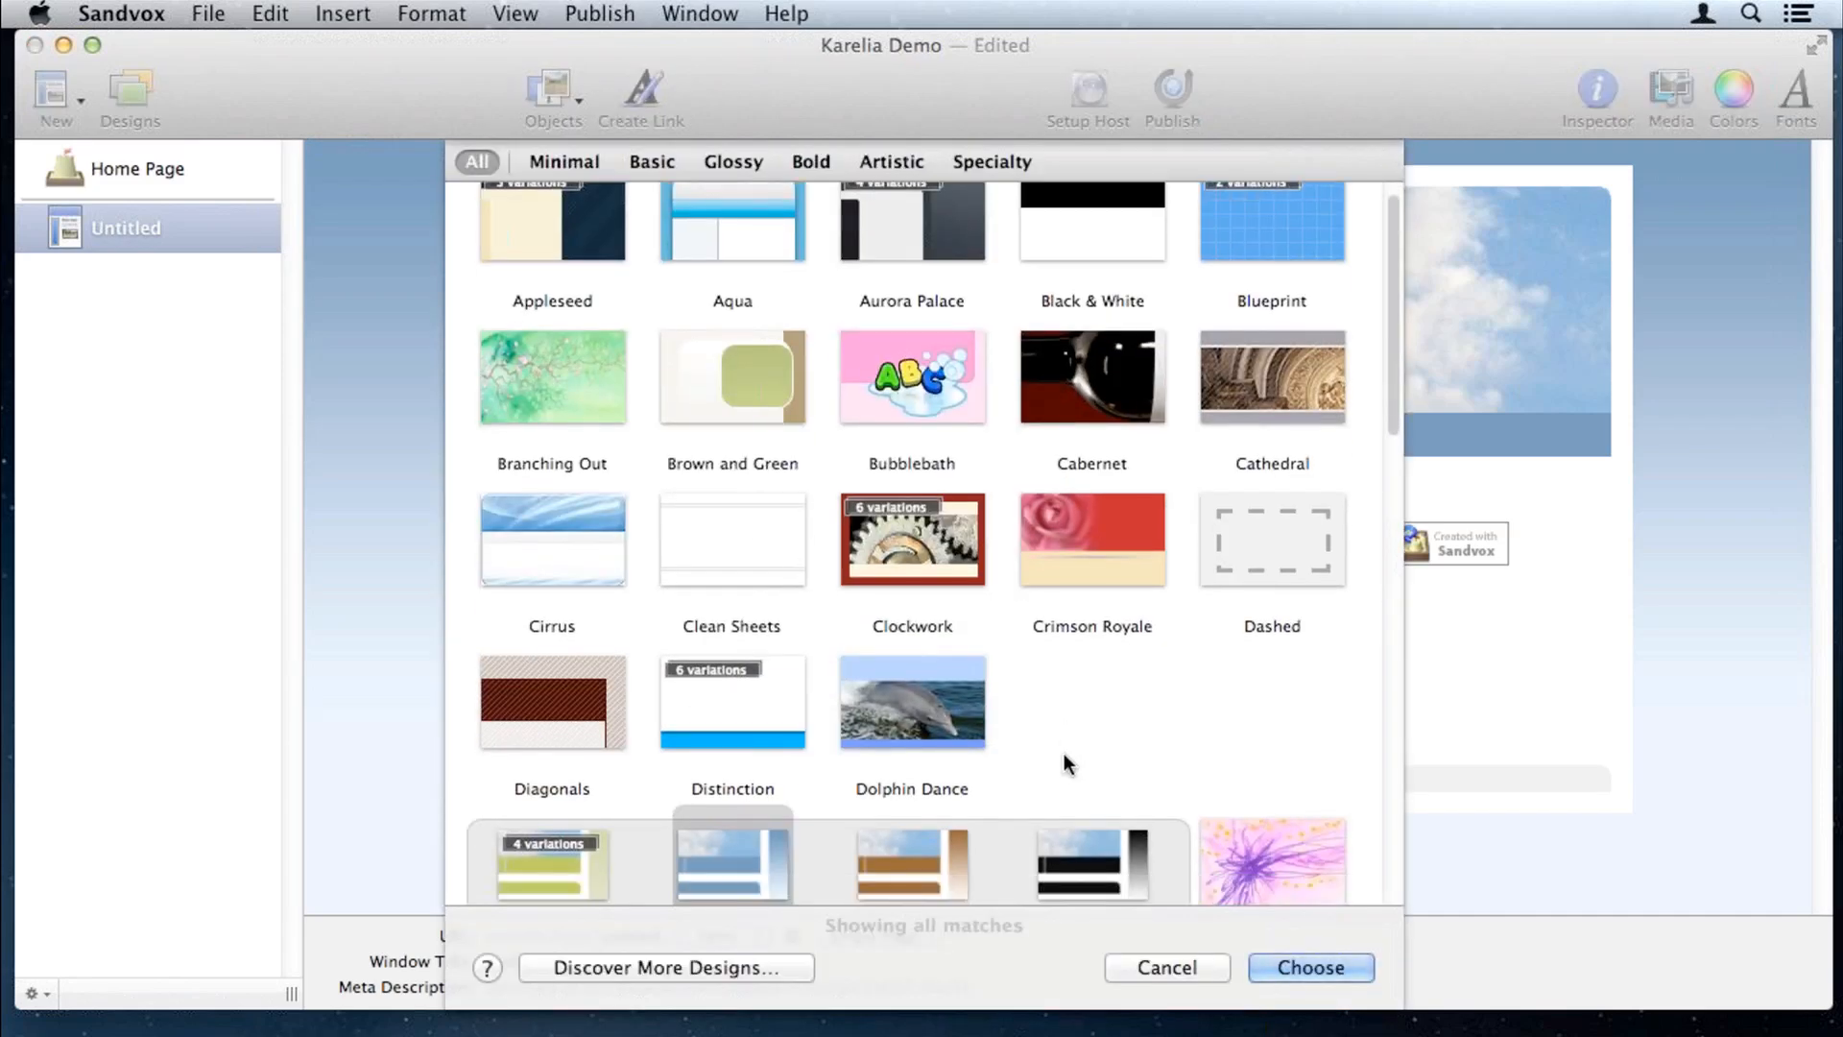
click(857, 618)
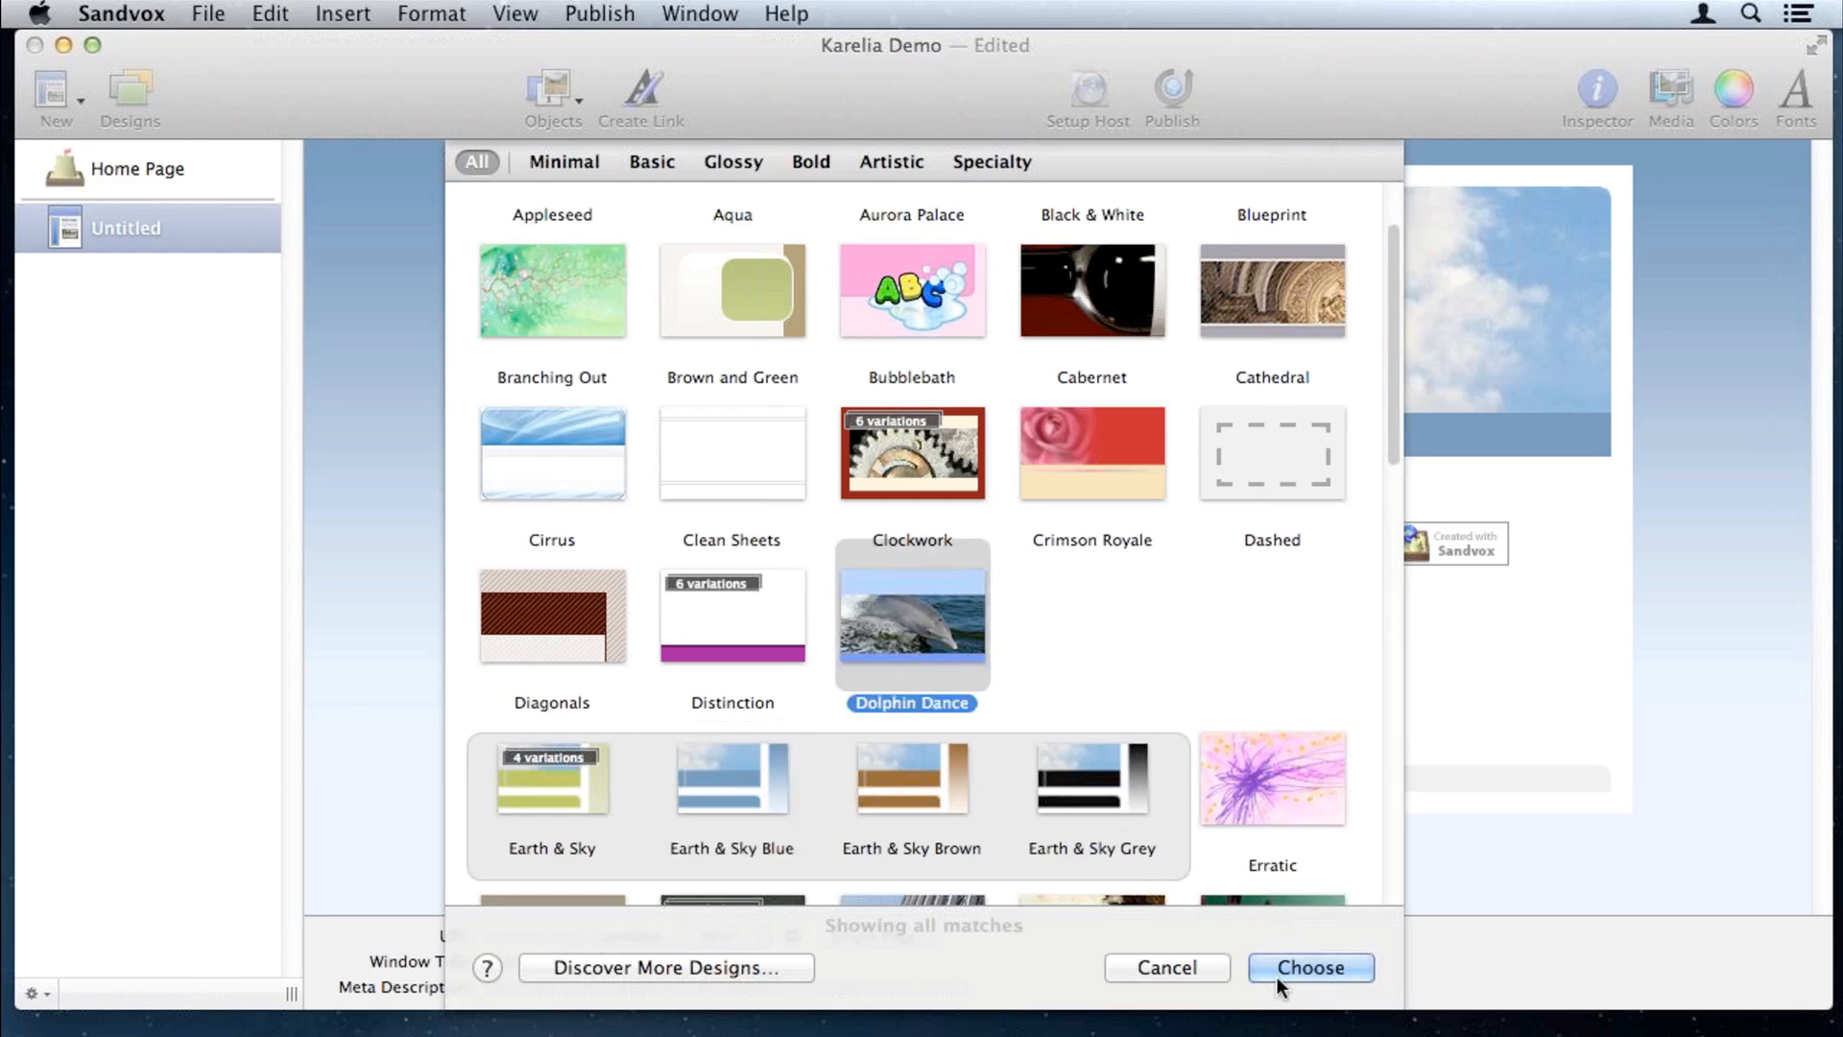
click(1309, 966)
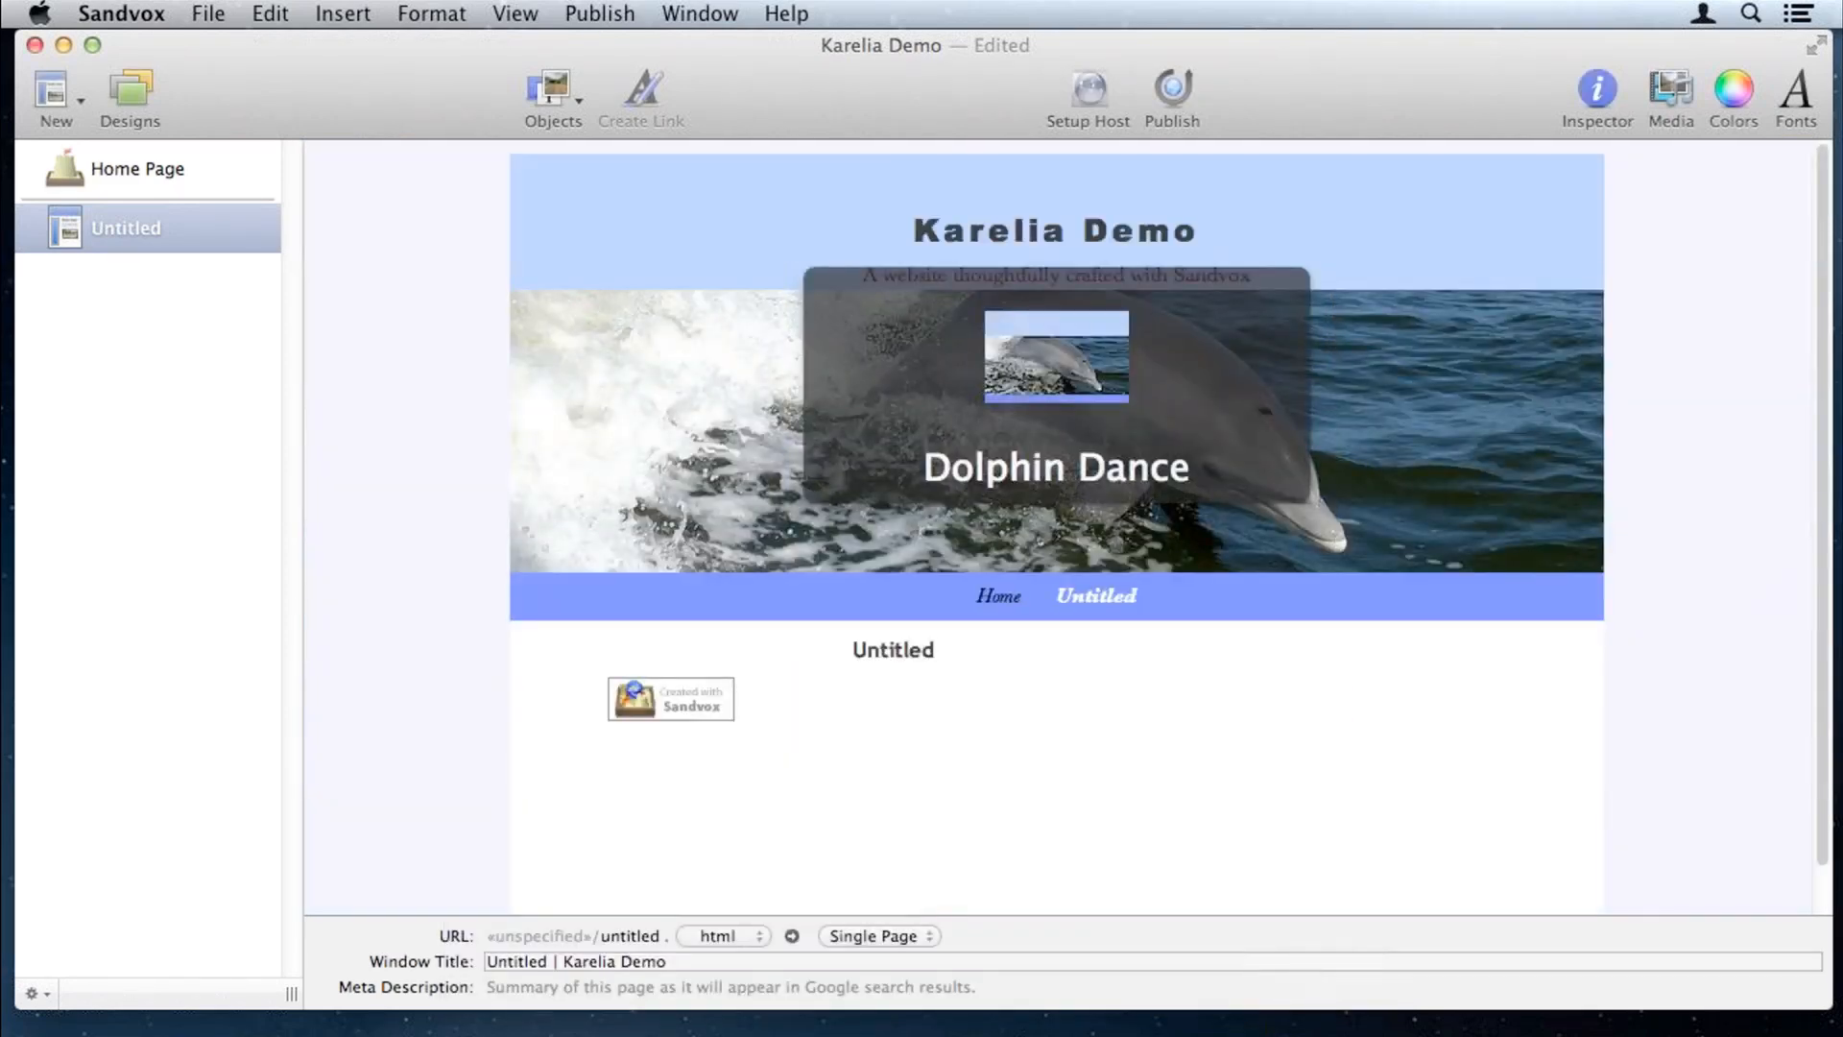
click(140, 89)
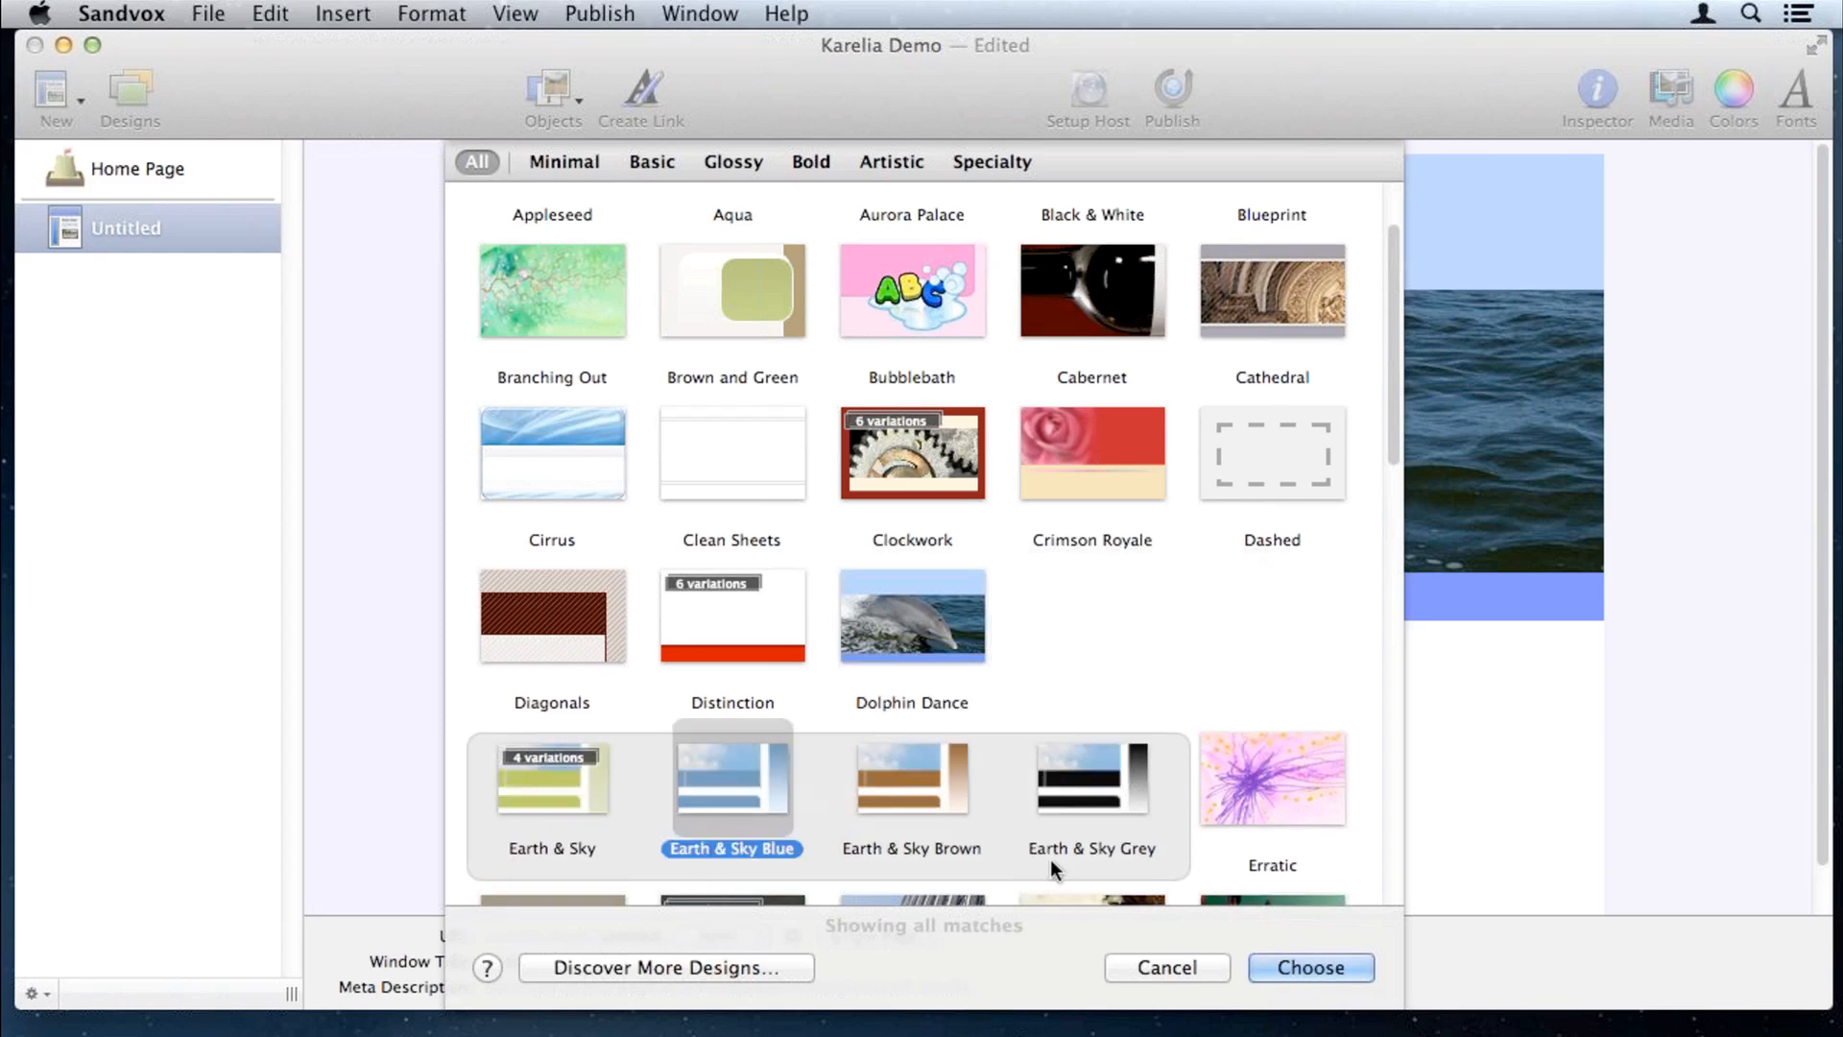
click(1304, 960)
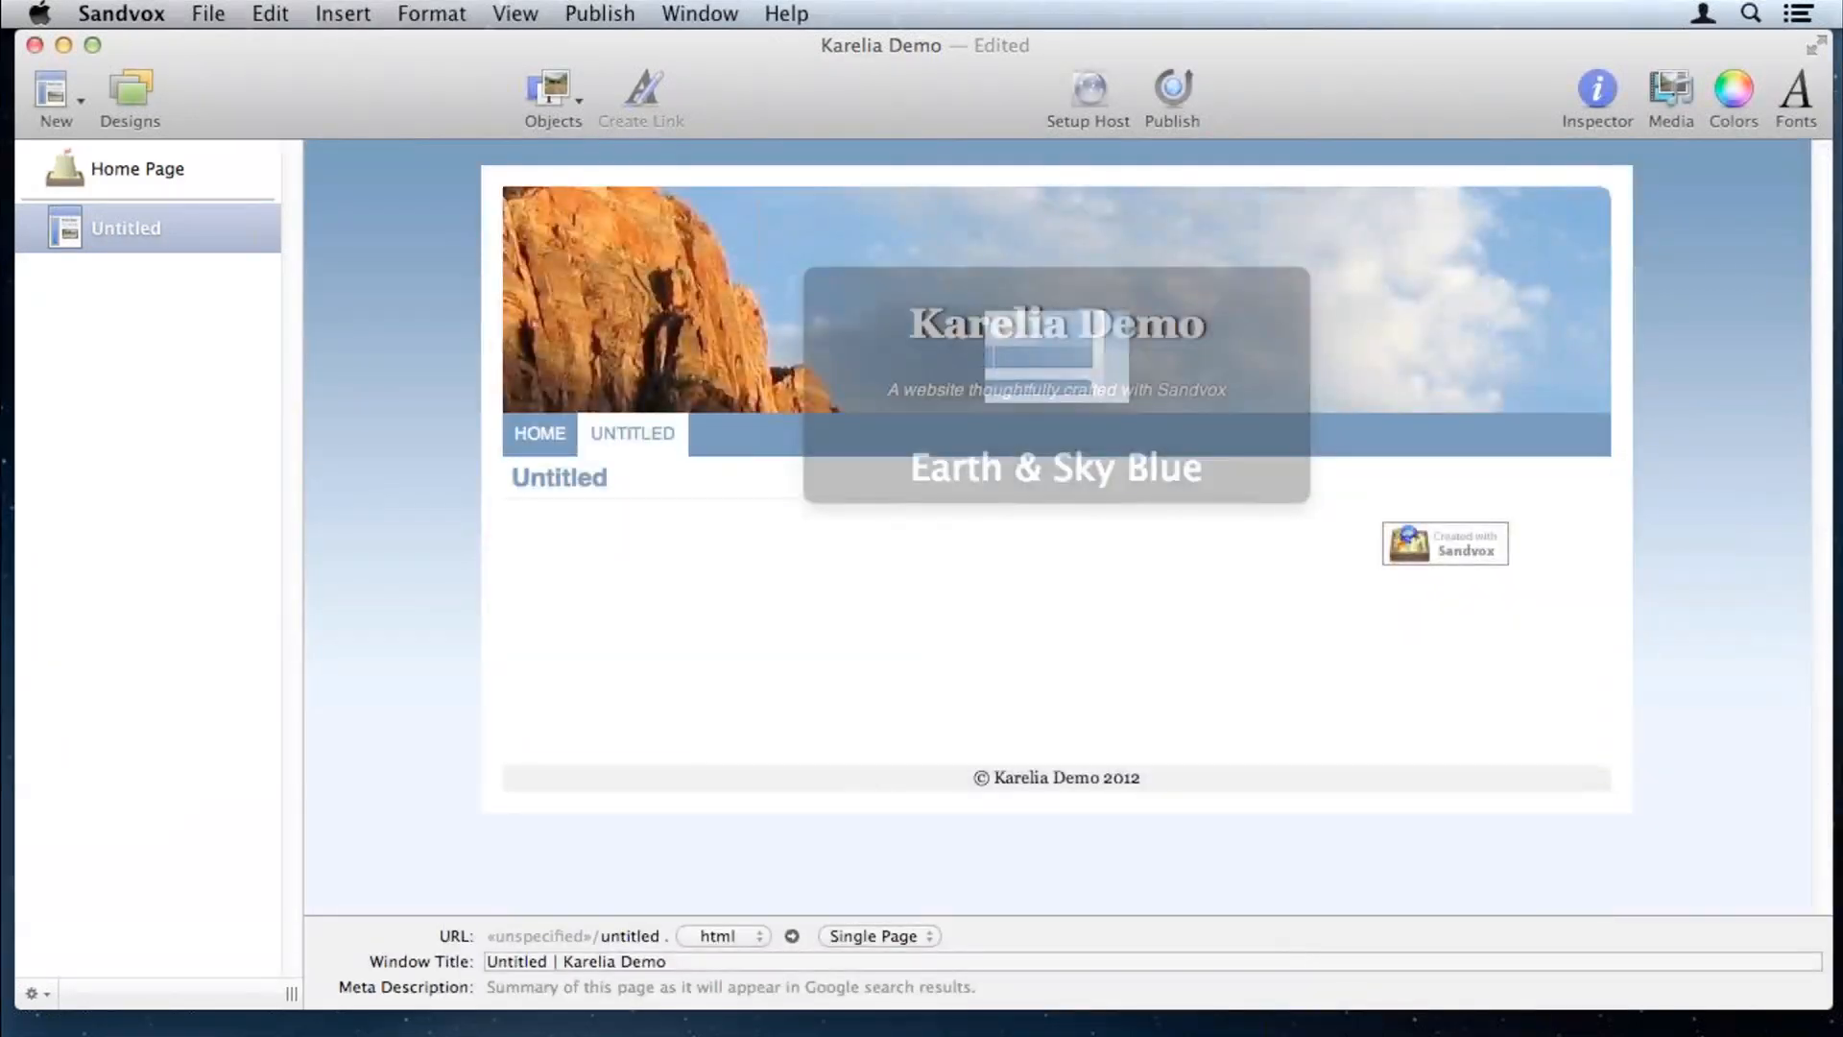
click(163, 167)
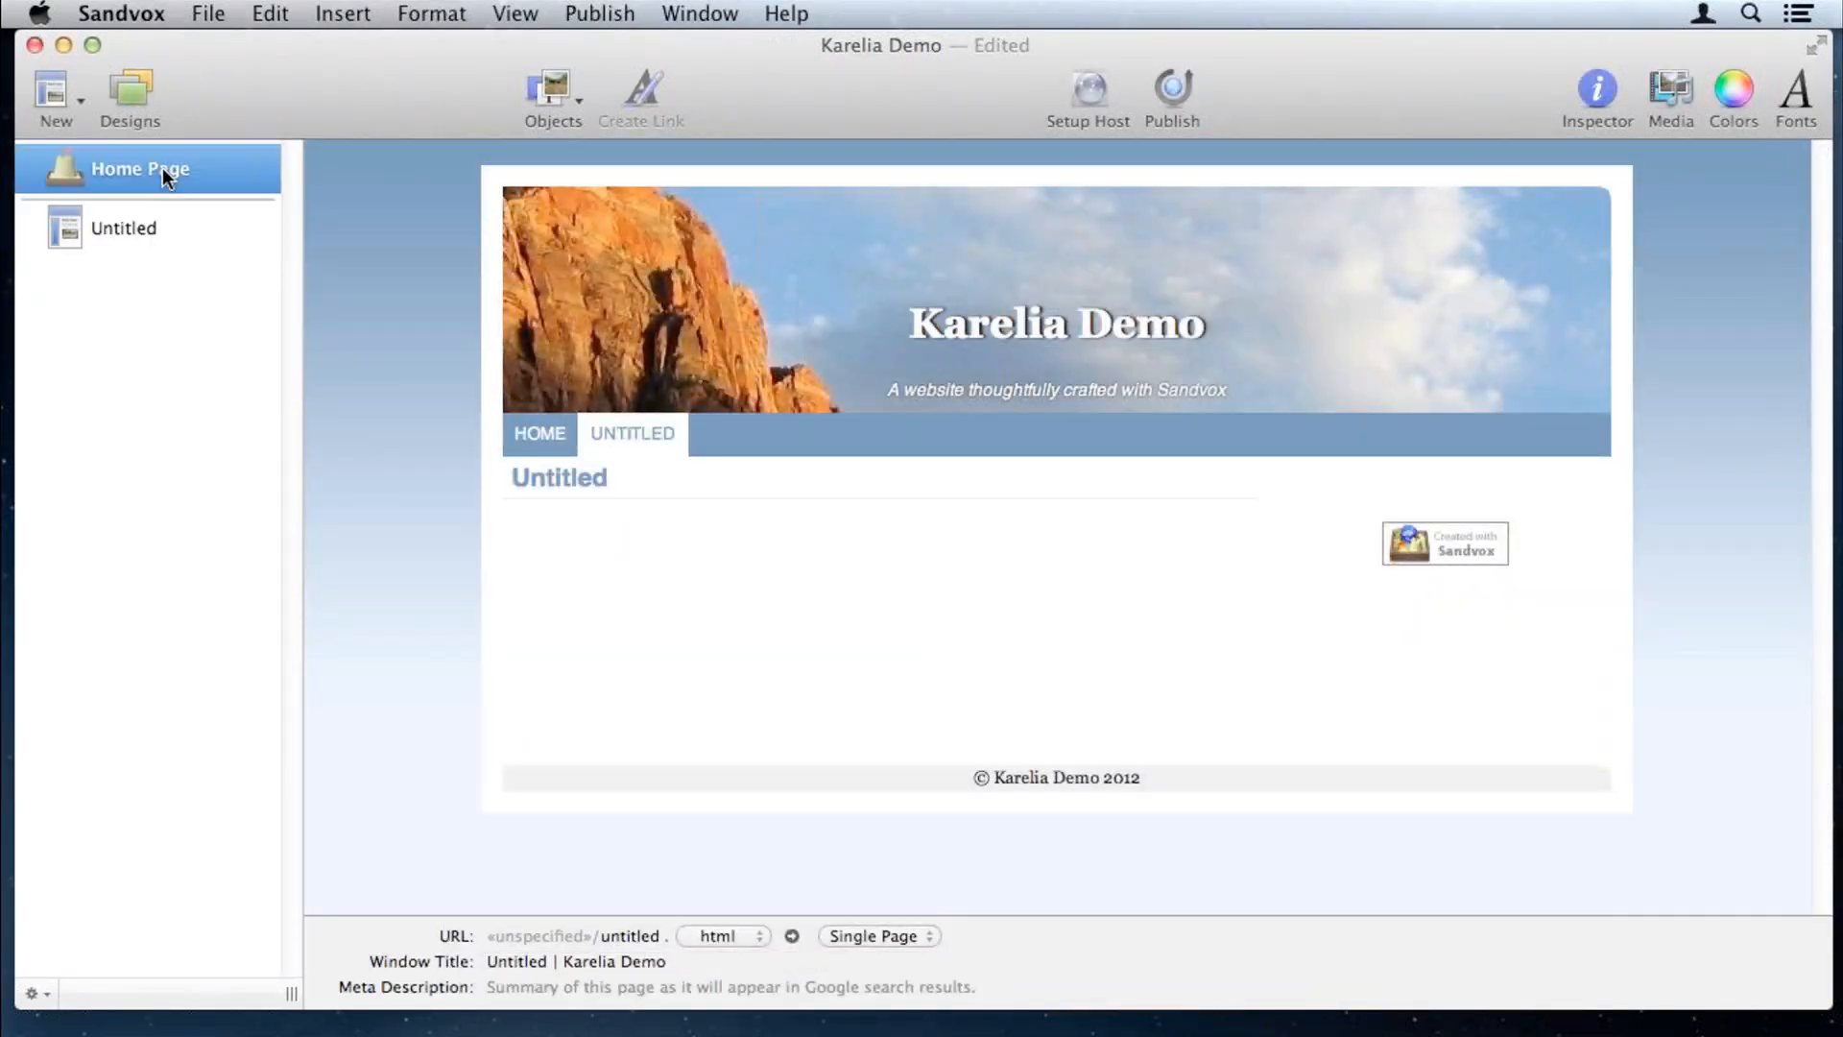
Step: Select the Home Page and place the cursor in its empty body
click(141, 235)
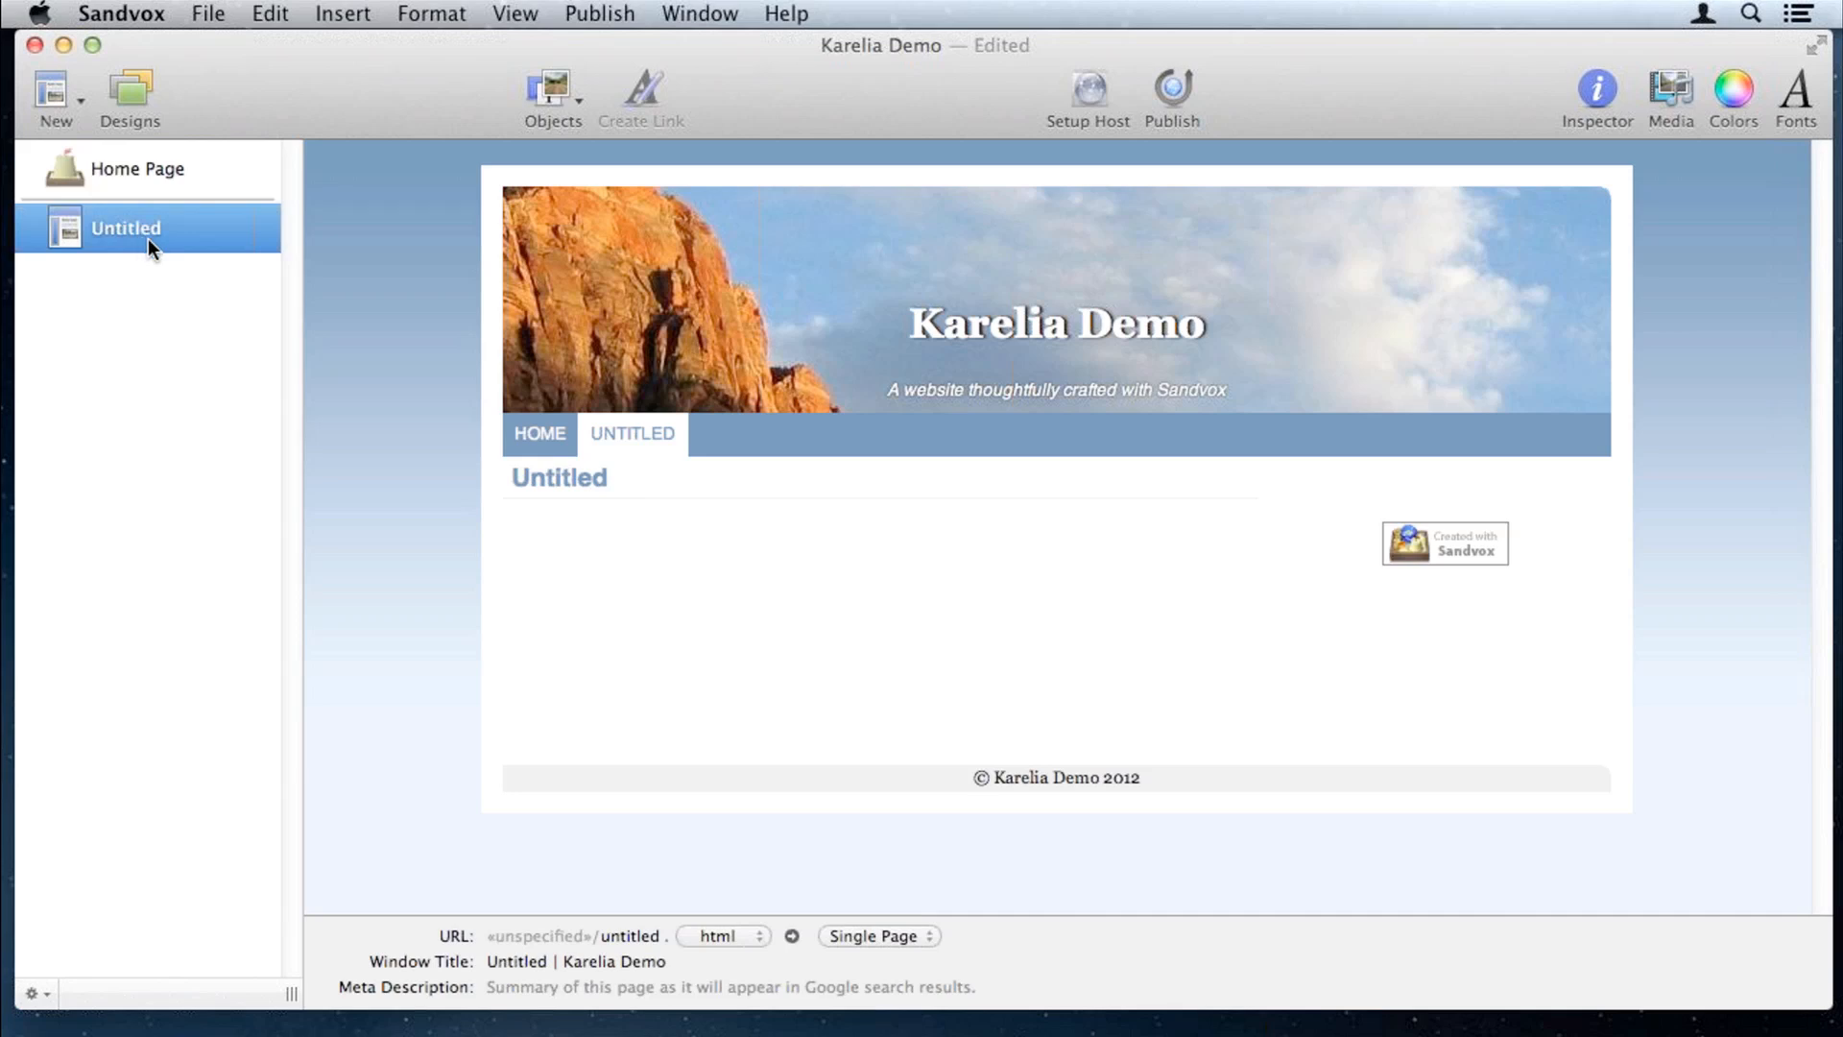
click(158, 181)
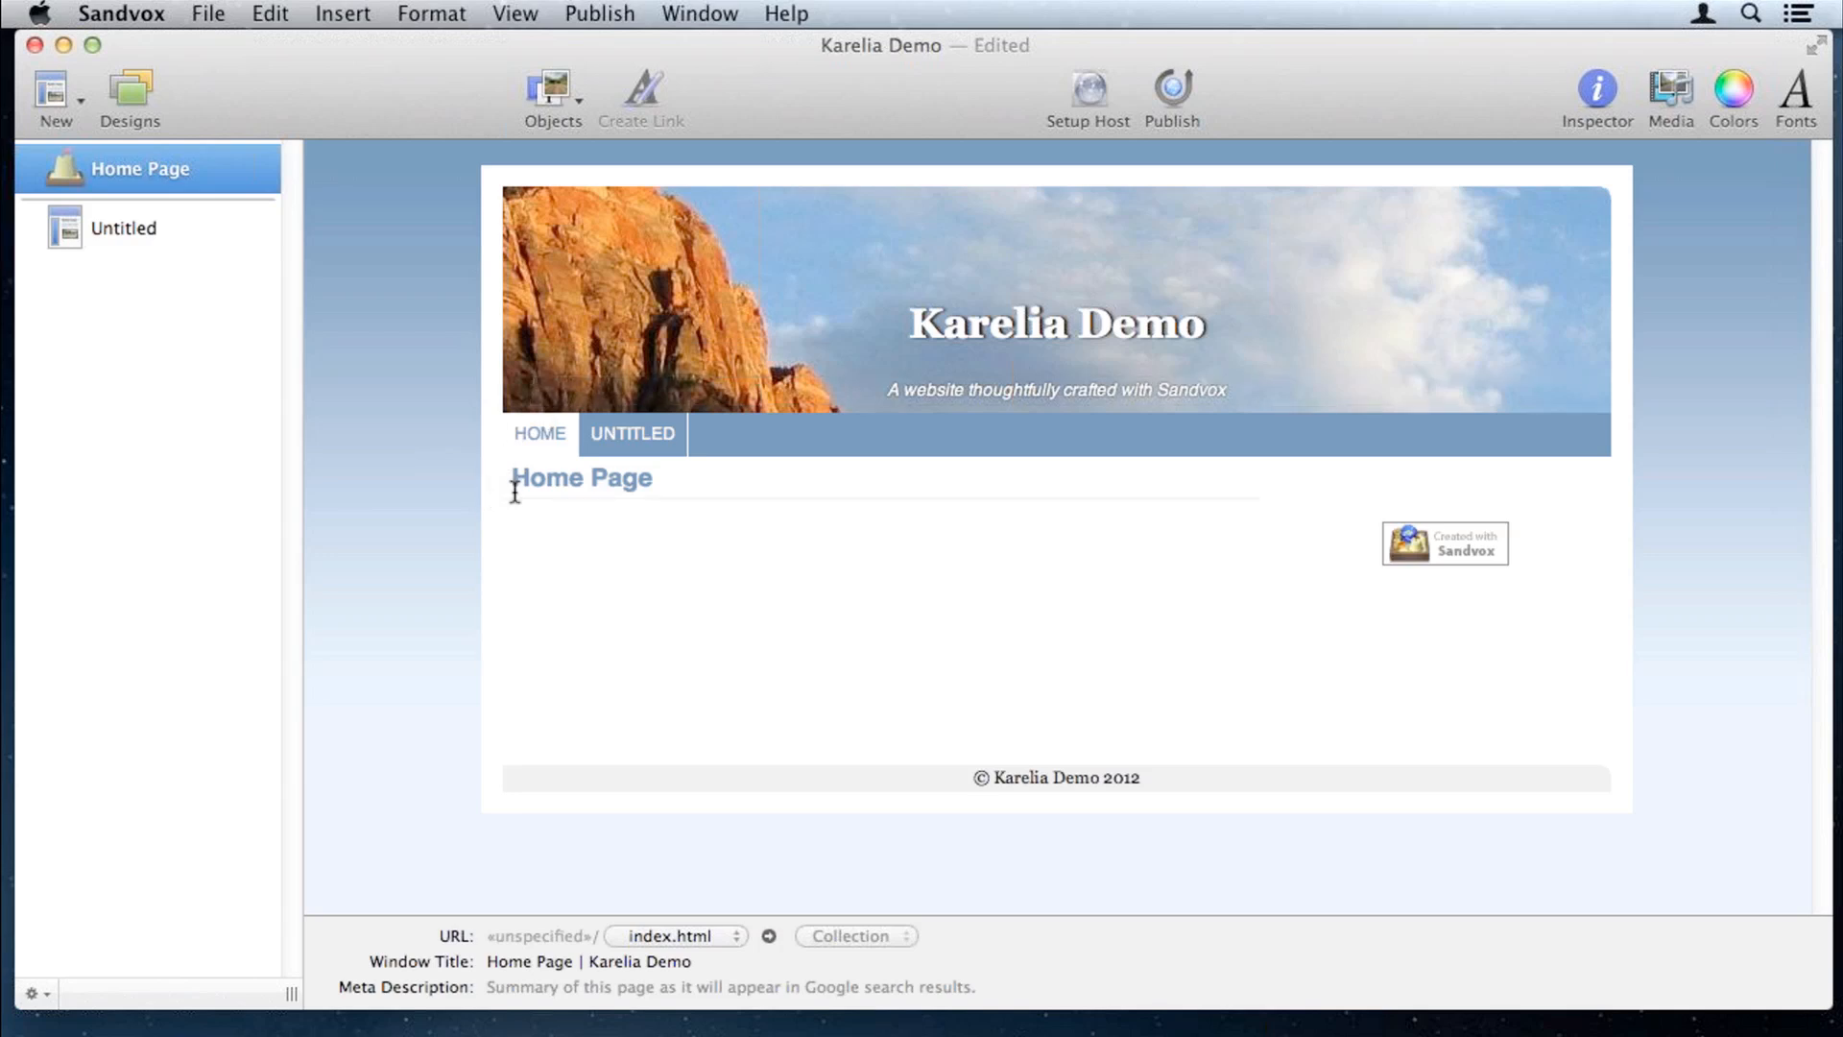
click(571, 534)
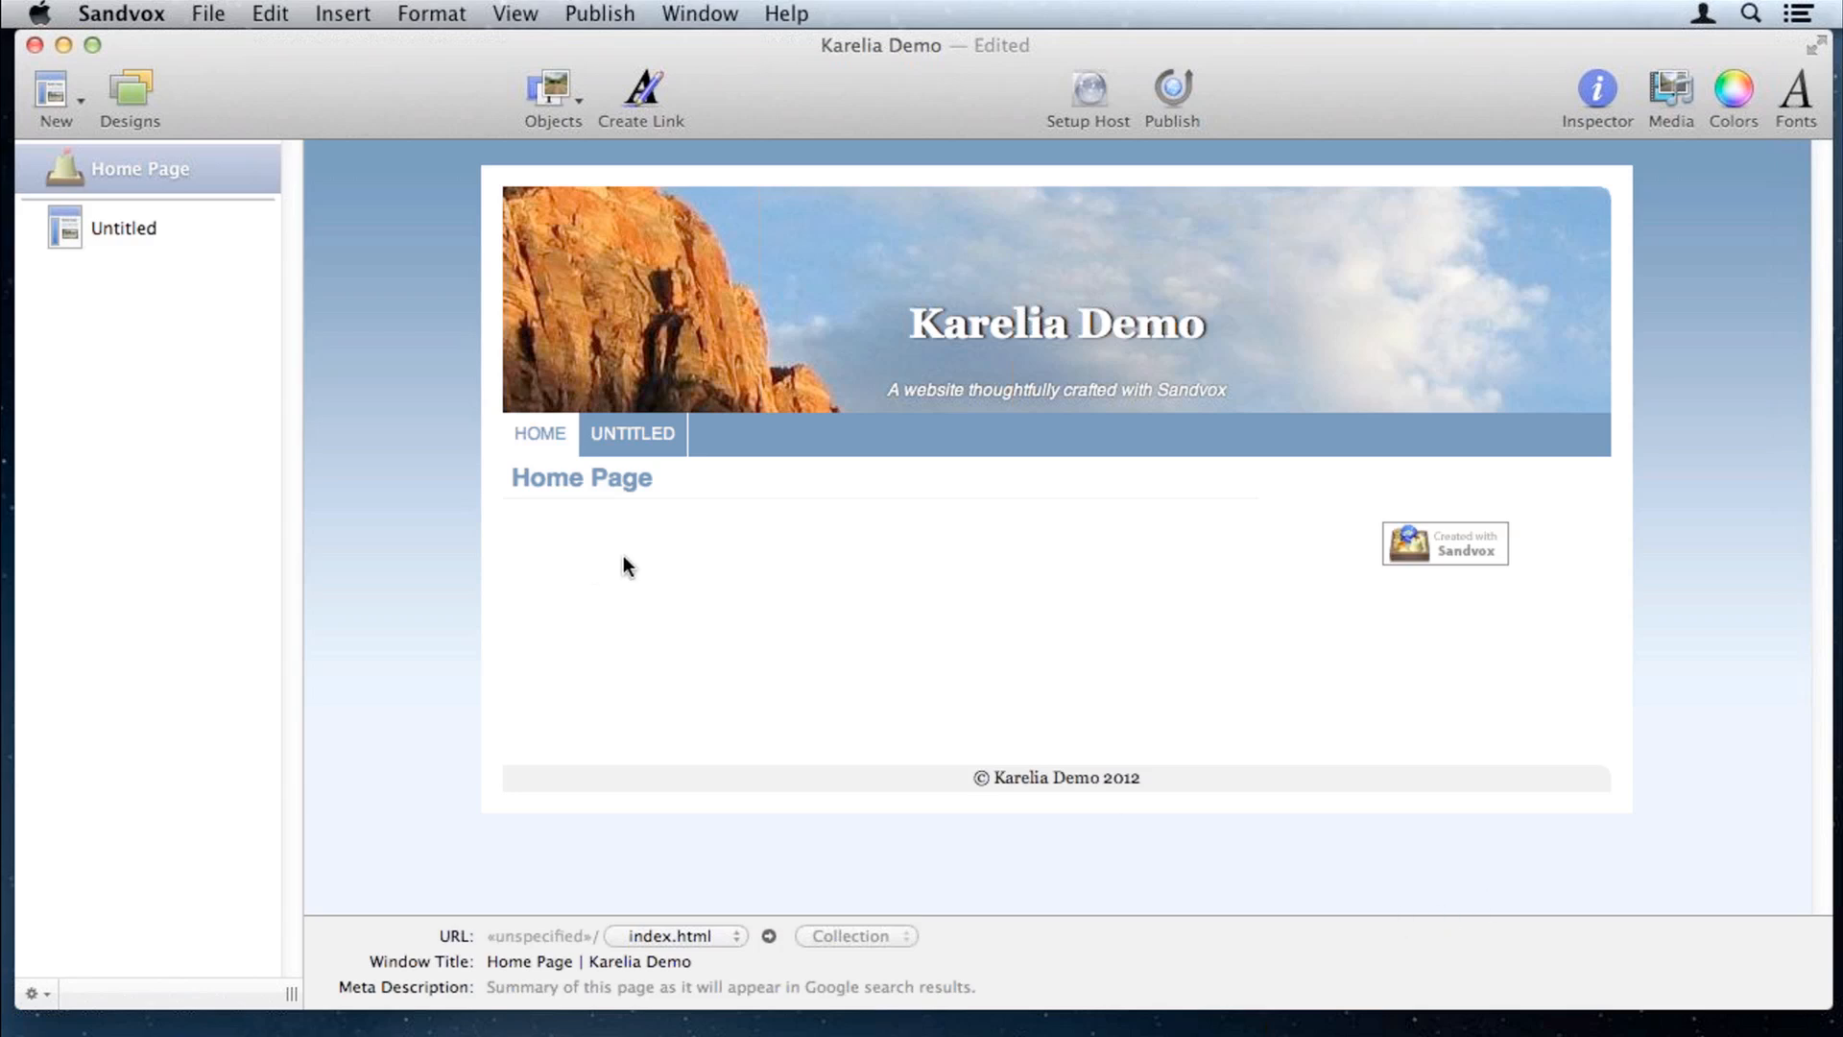
Step: Write 'This is my website.' in the body and retitle the page Welcome
text(This is my website.)
click(688, 480)
drag(687, 480, 502, 480)
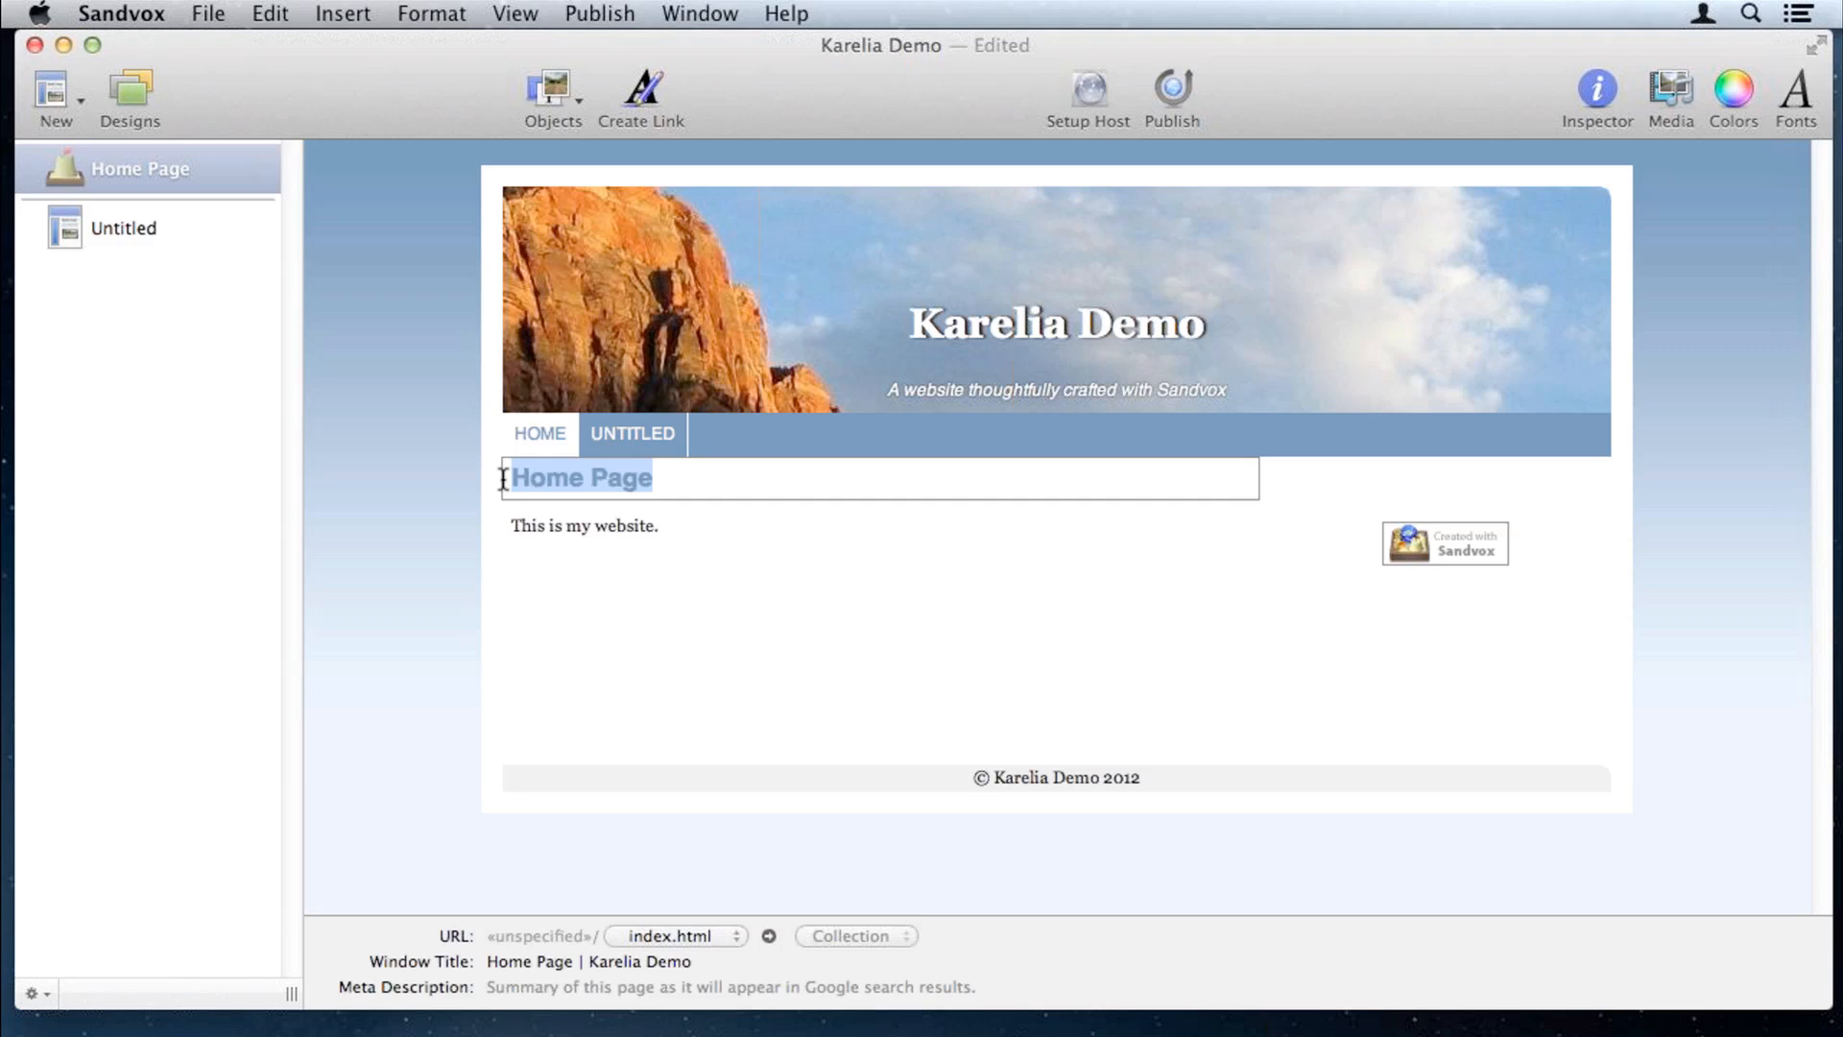
text(Welcome)
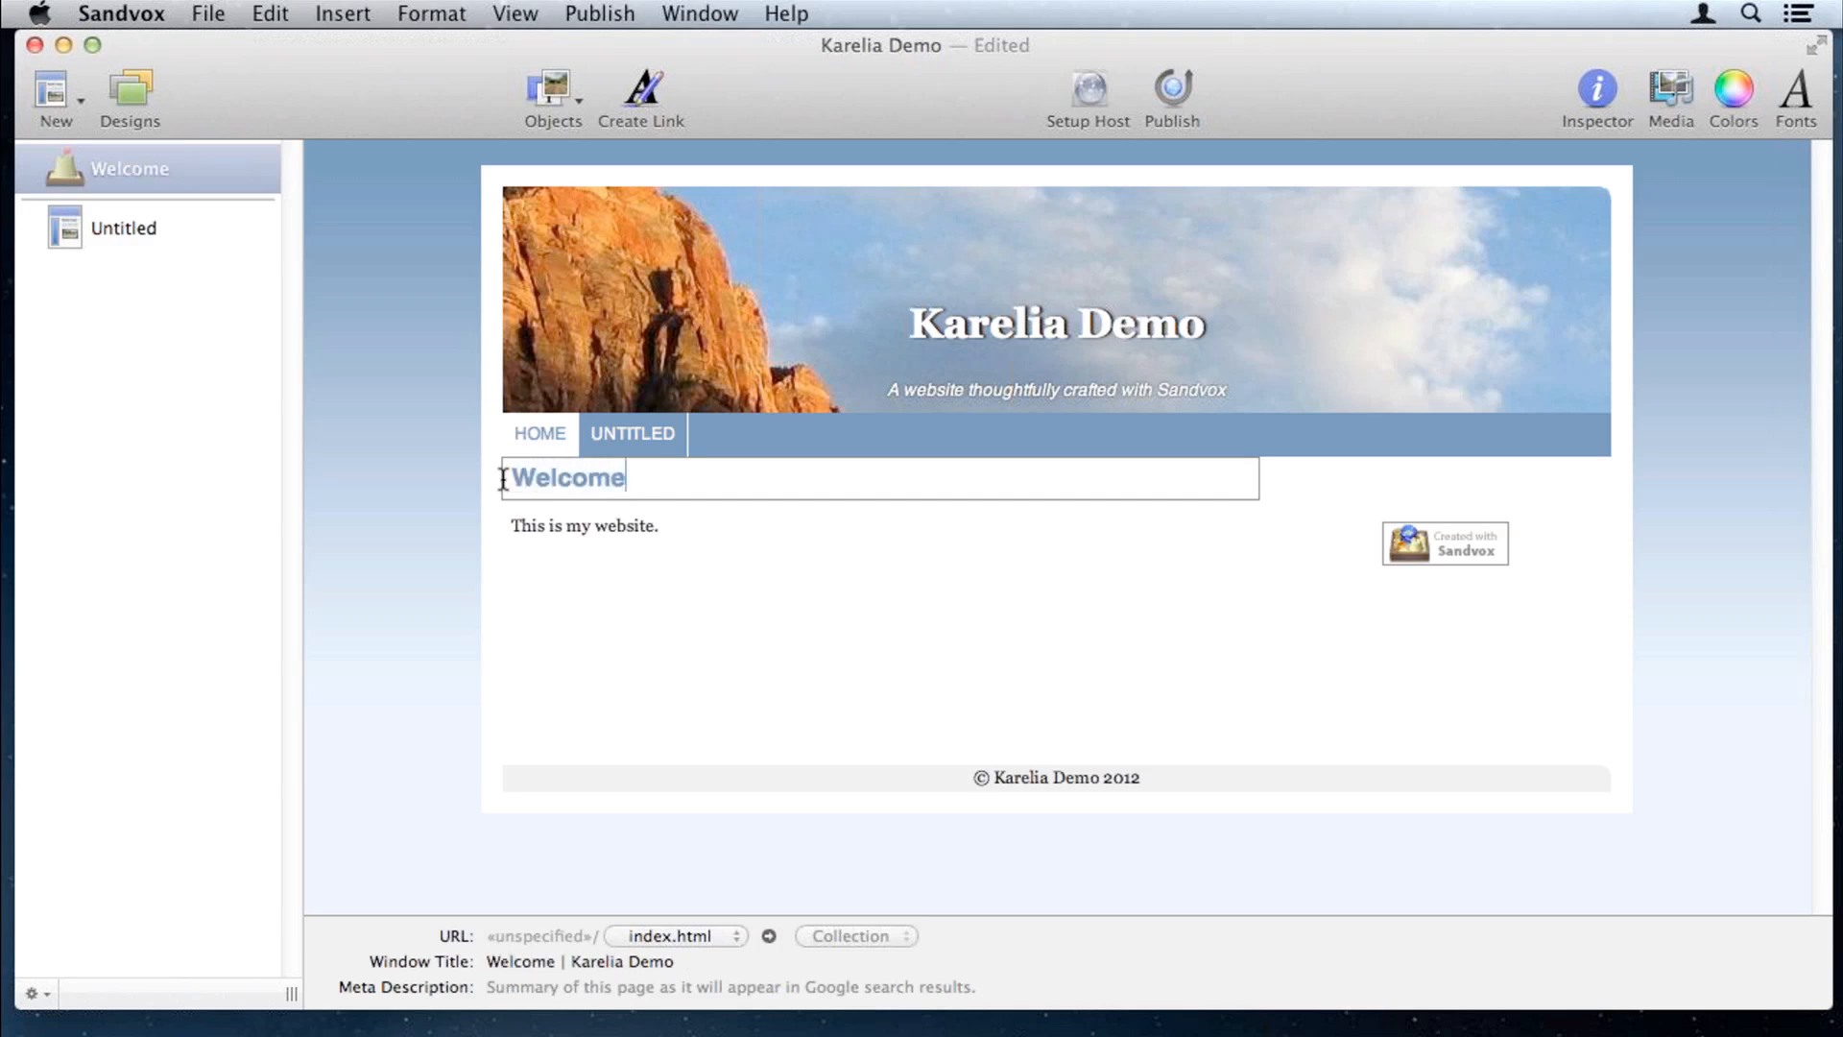
Step: Rename the site title from Karelia Demo to Geography Class
triple_click(988, 334)
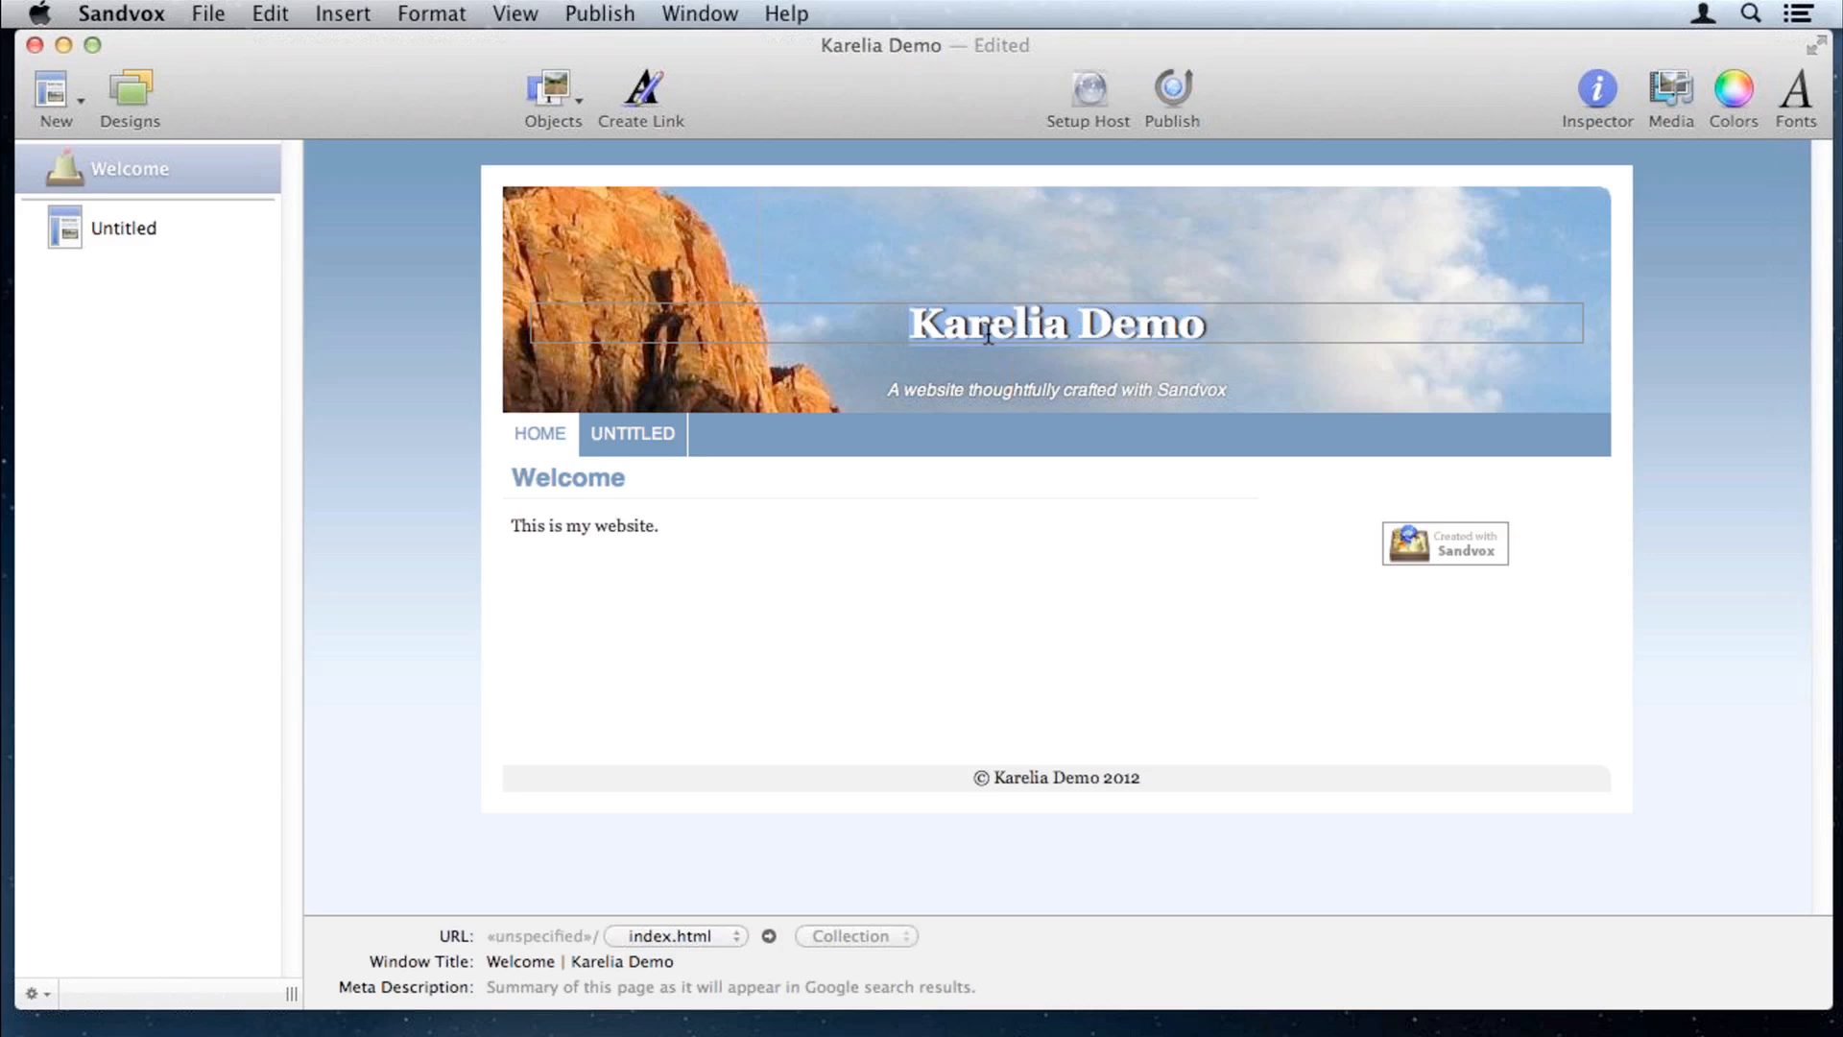
text(G)
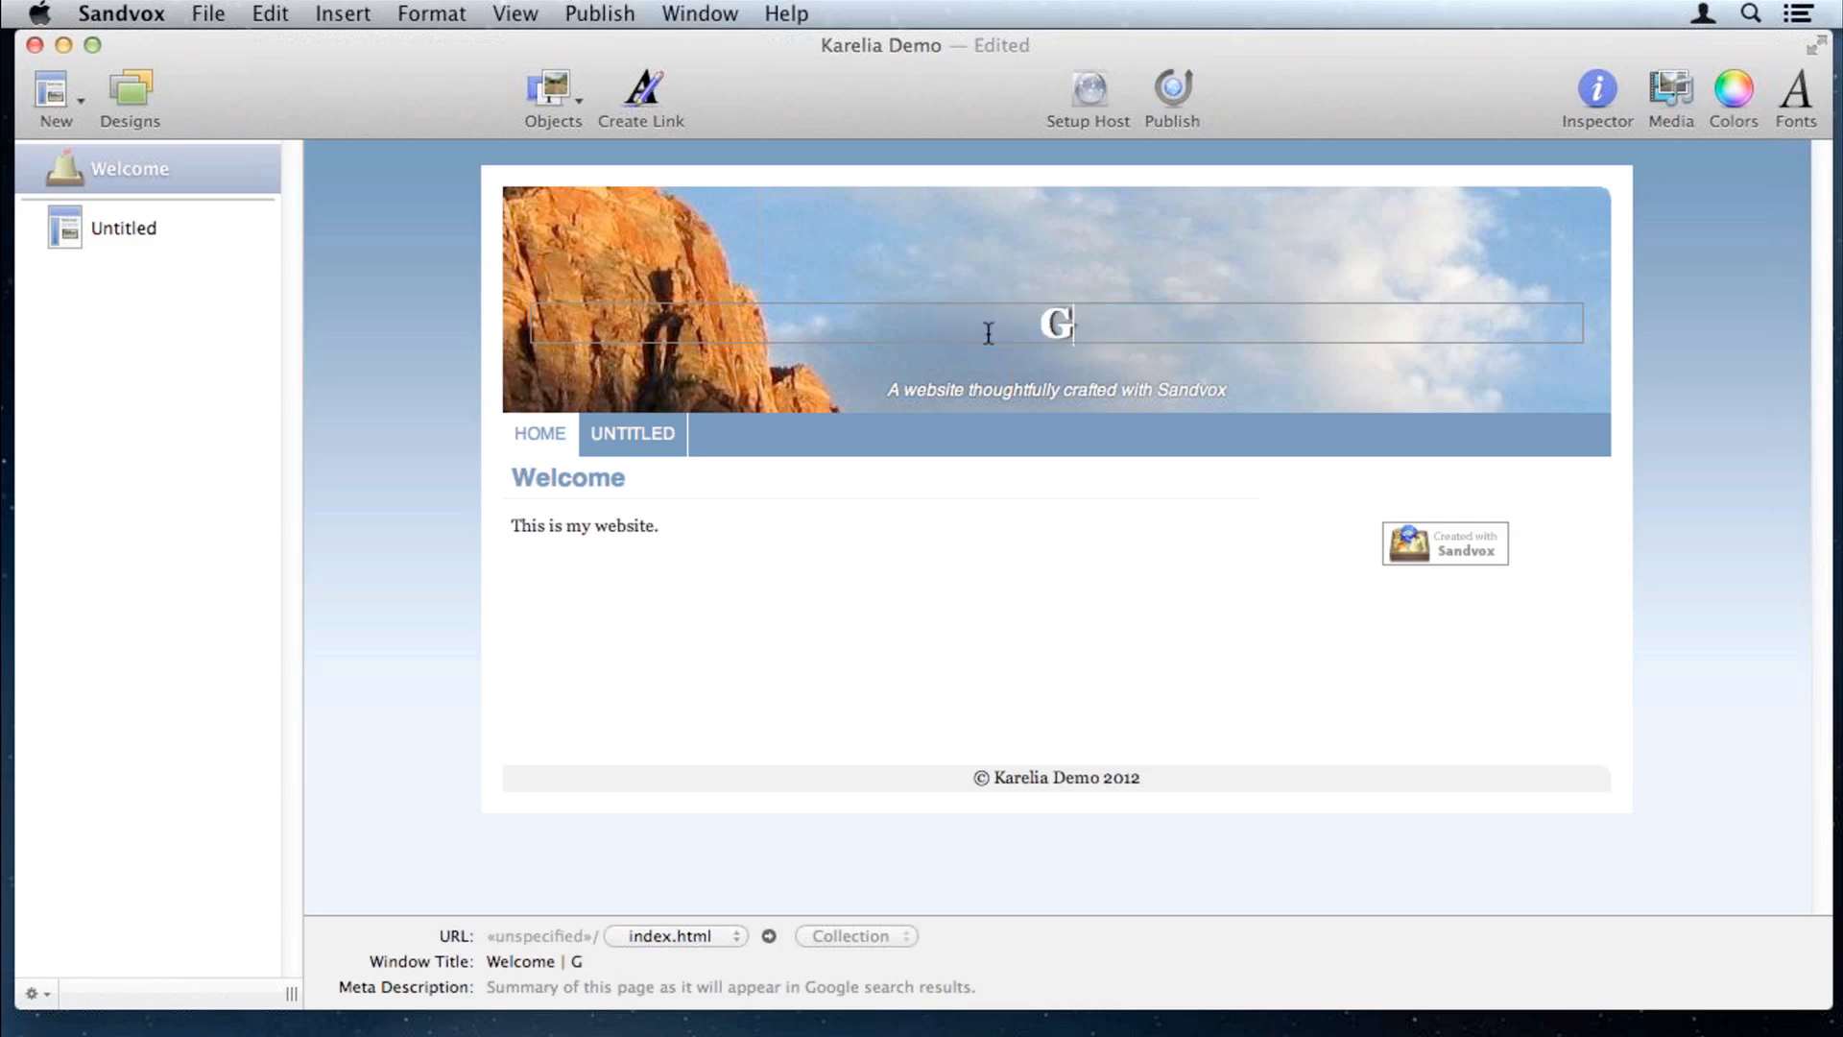
text(eography Class)
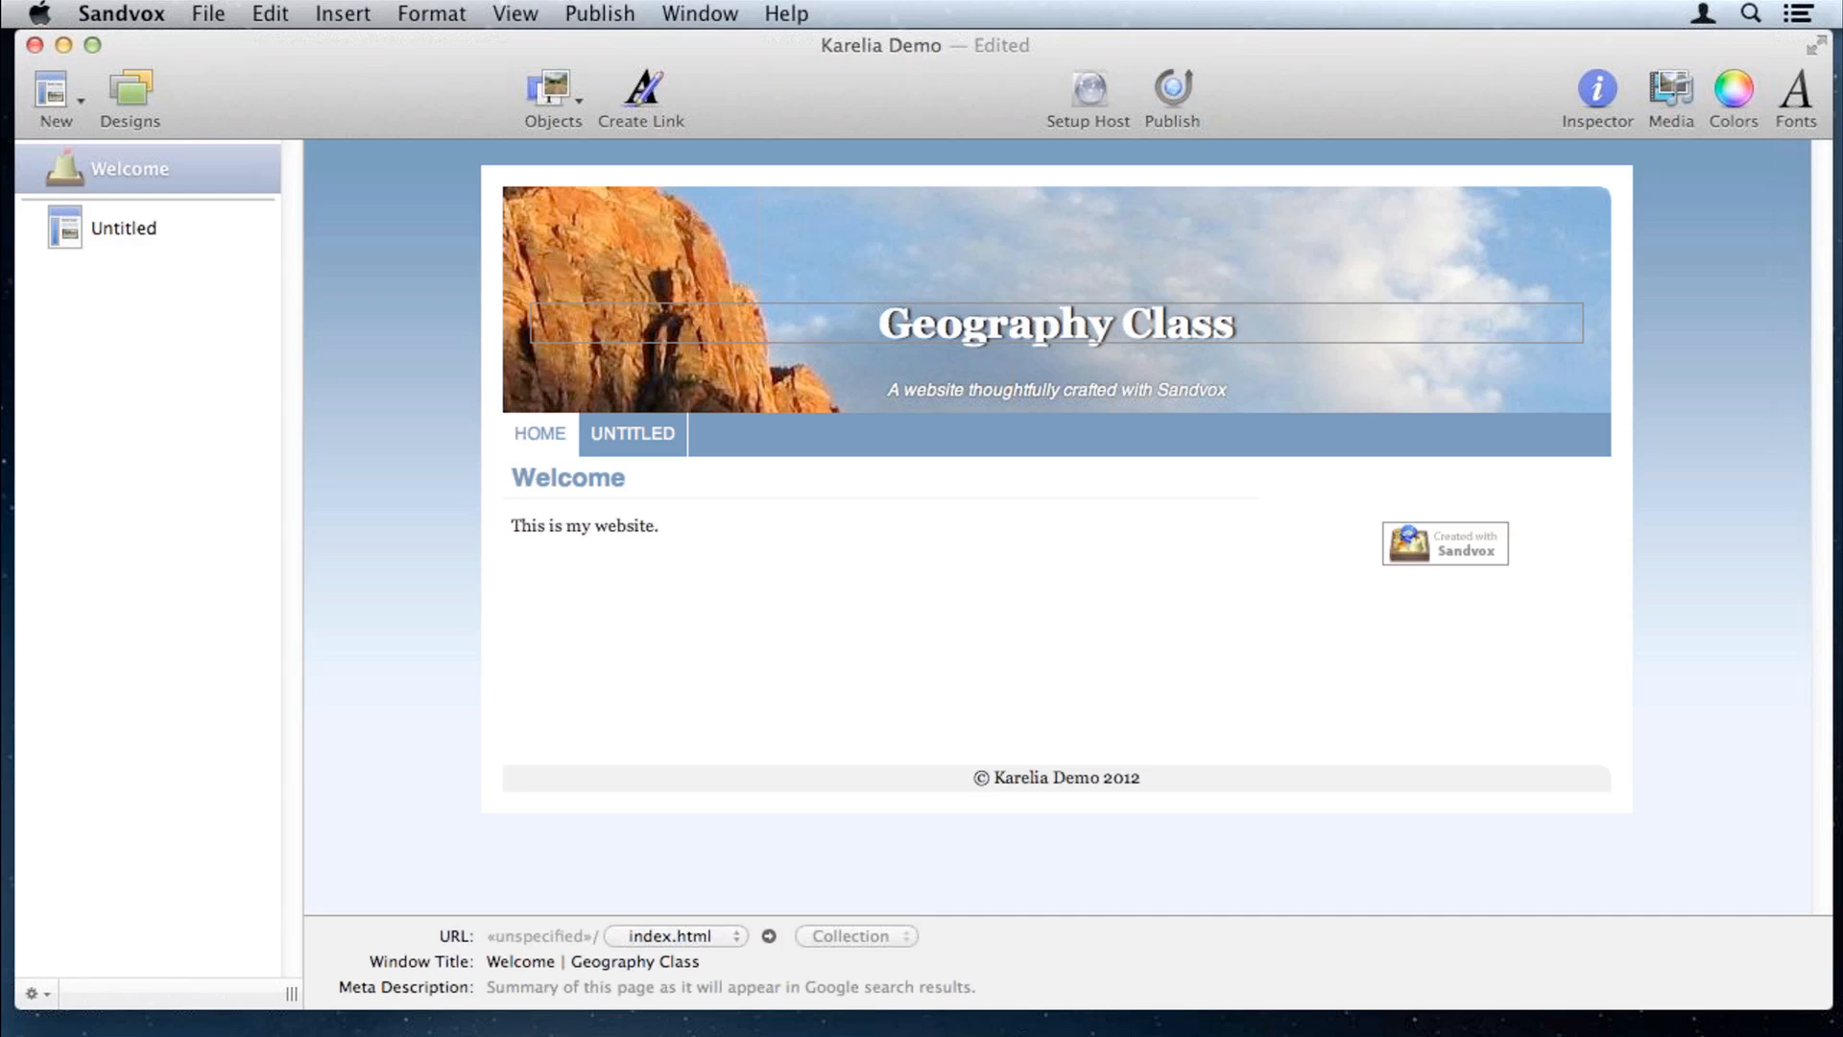
key(super+Tab)
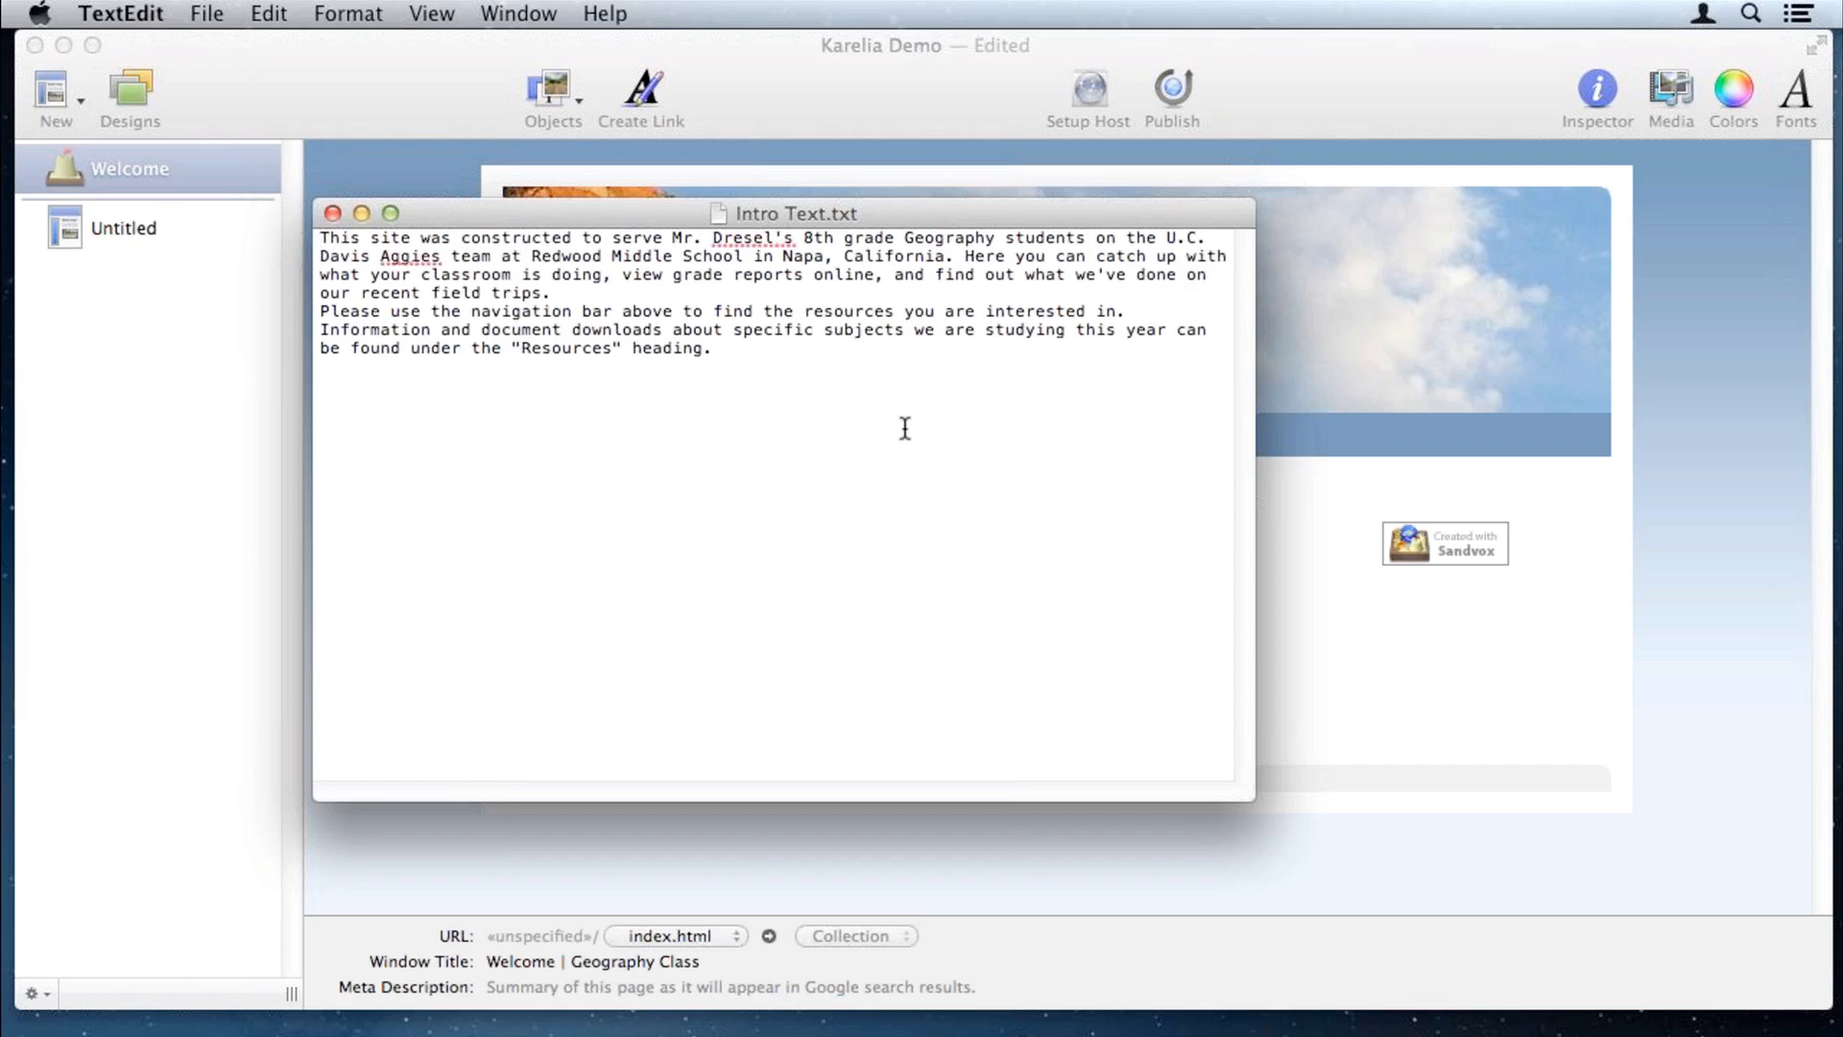
Step: Select and copy the intro paragraphs from Intro Text.txt
drag(901, 428, 274, 236)
click(269, 14)
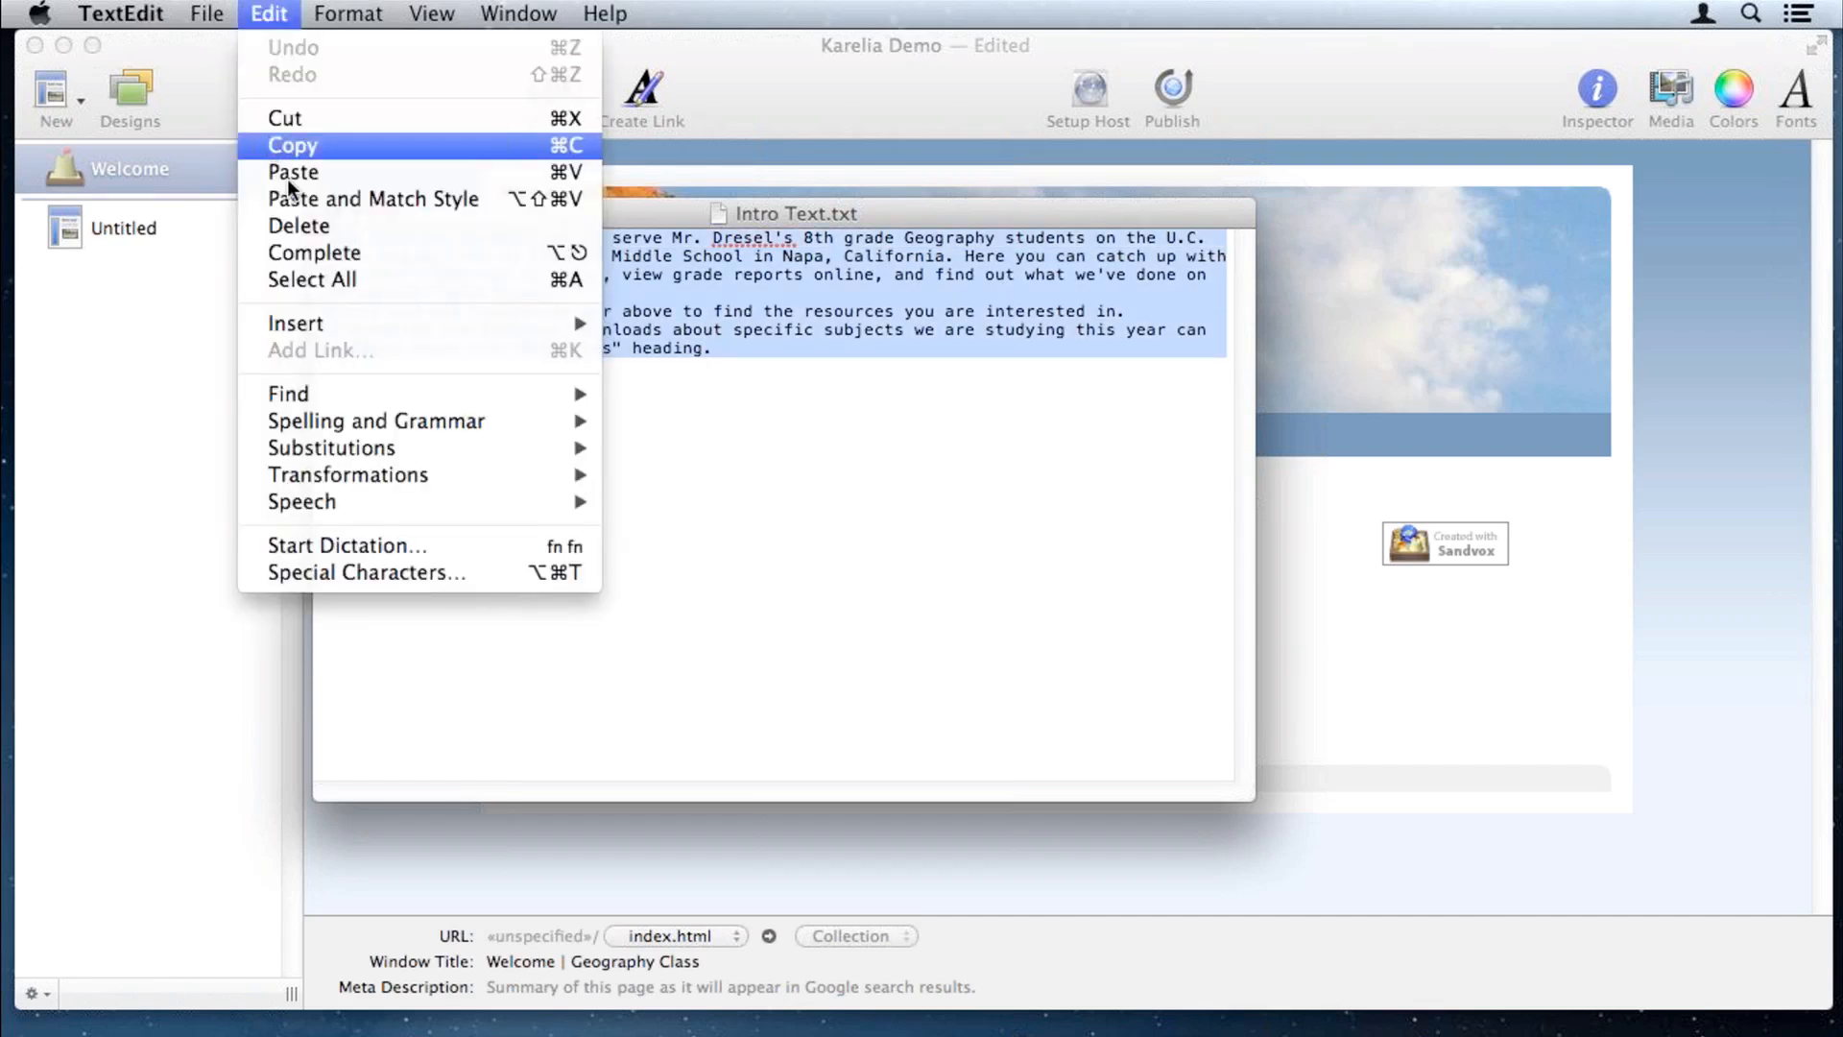
click(695, 532)
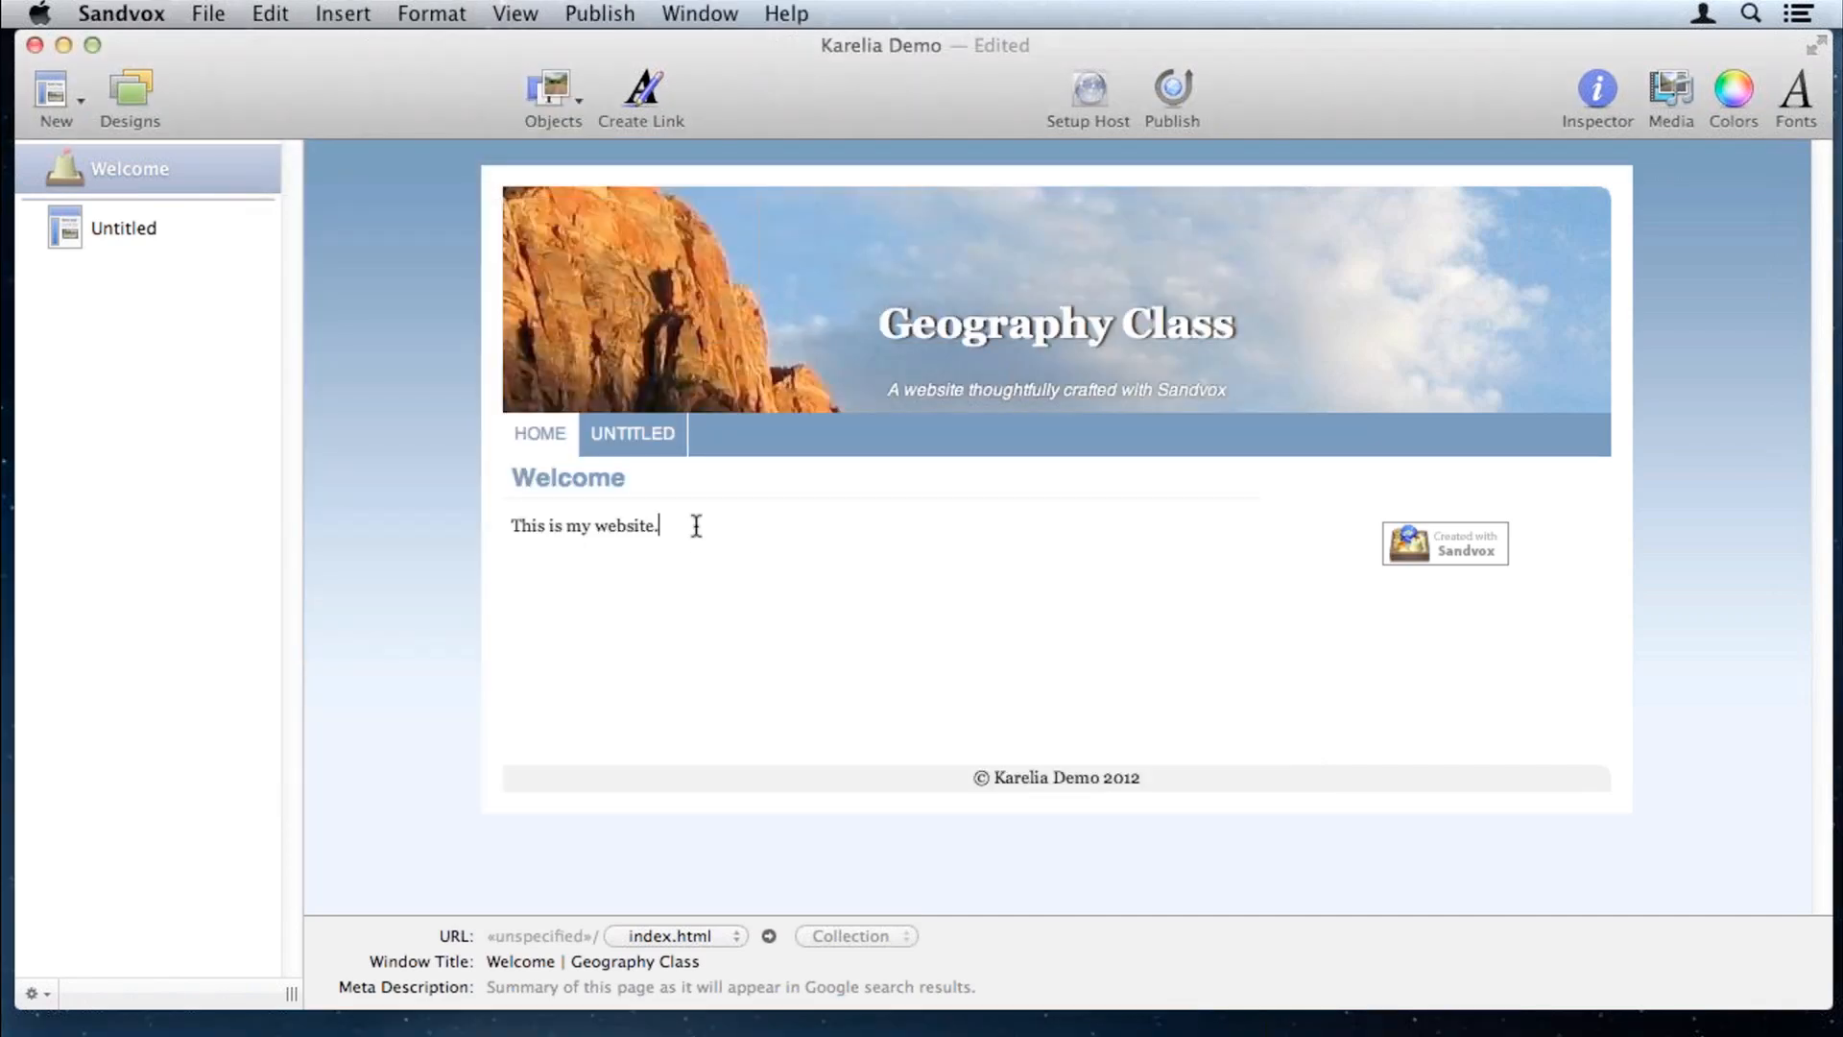
click(267, 12)
Step: Paste the two intro paragraphs after 'This is my website.' on the Welcome page
click(301, 173)
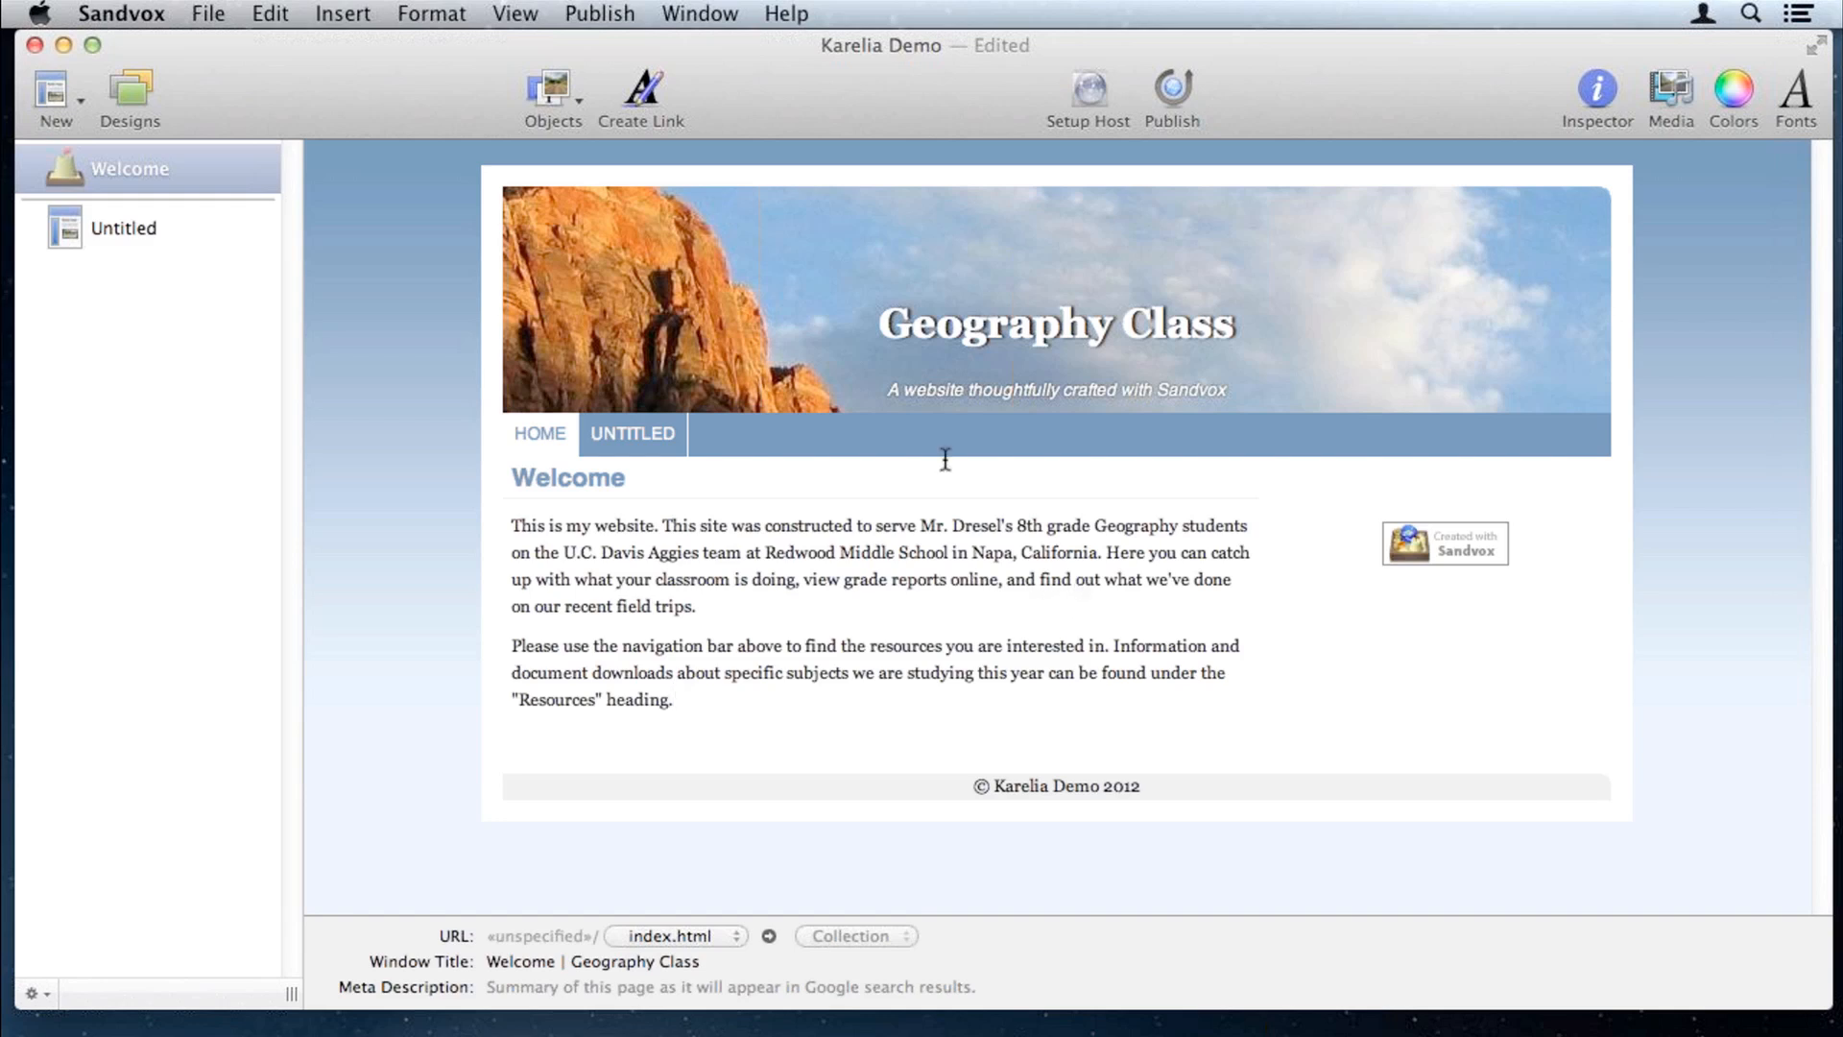
Step: Retitle the Untitled page 'Grade Reports', then return to the Welcome page
click(129, 228)
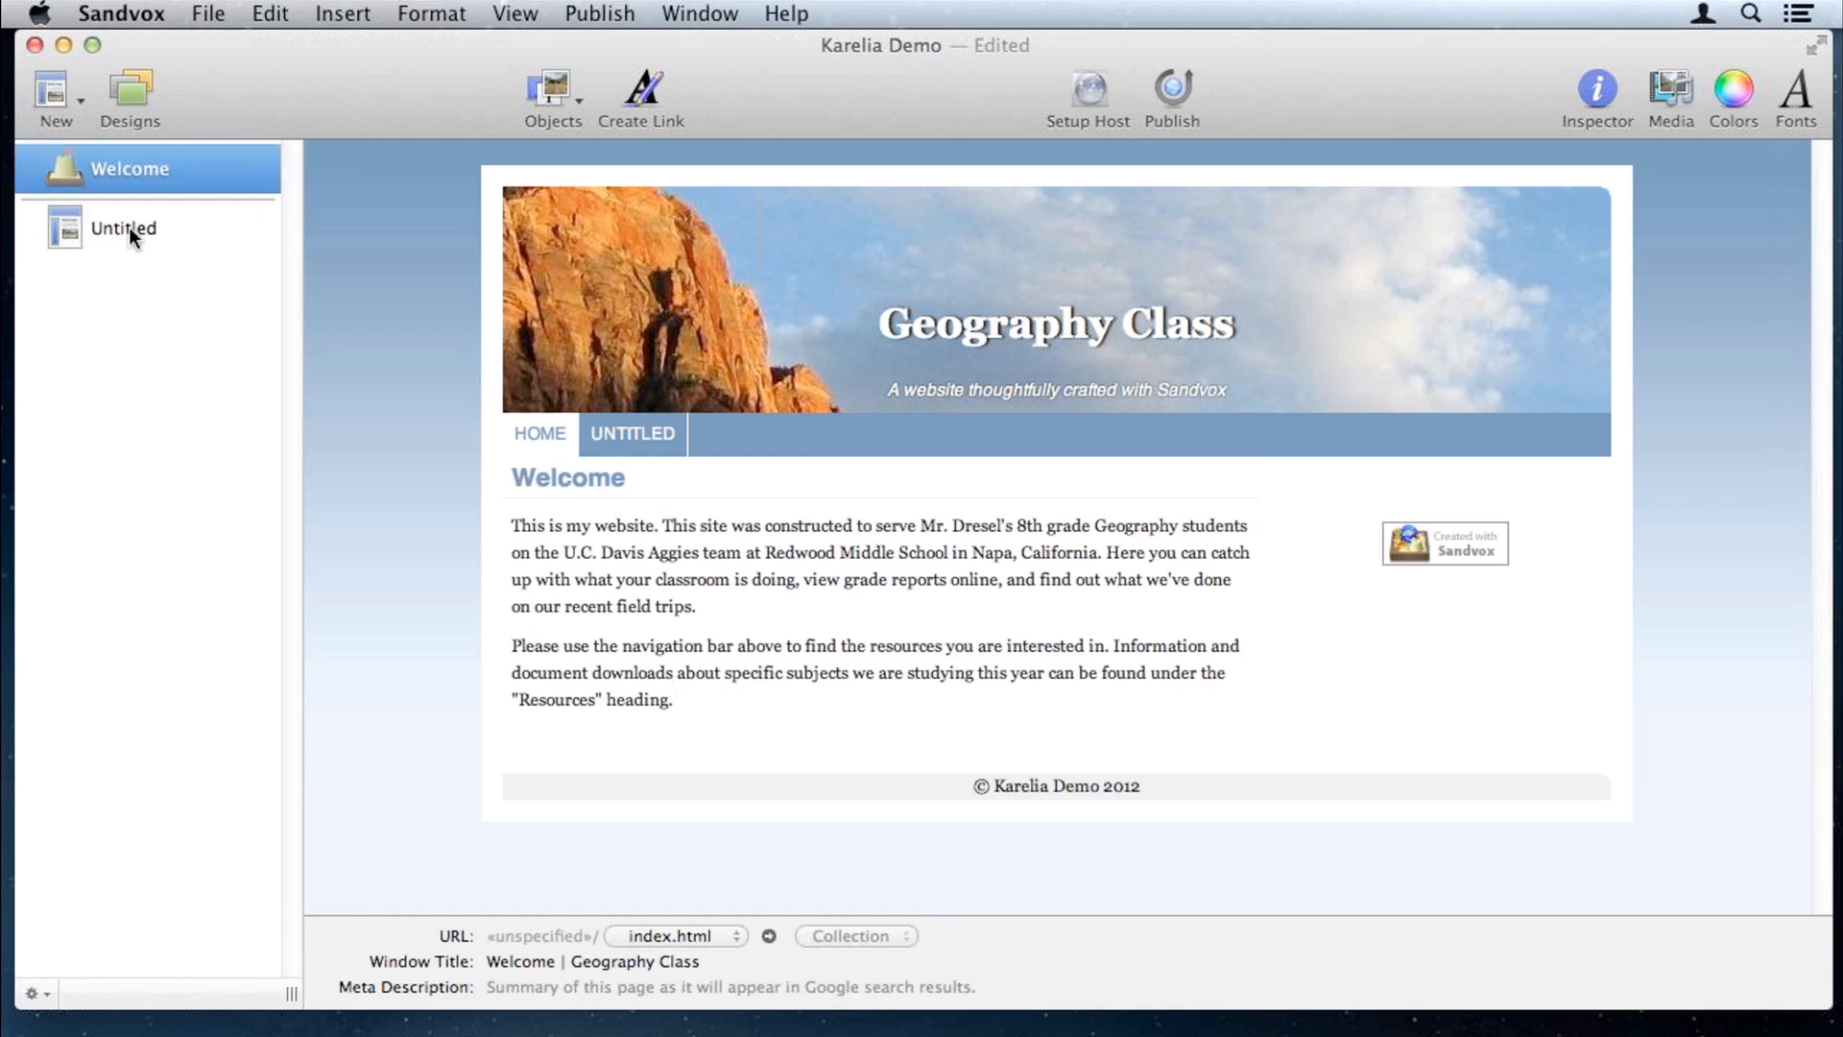
click(573, 478)
double_click(573, 478)
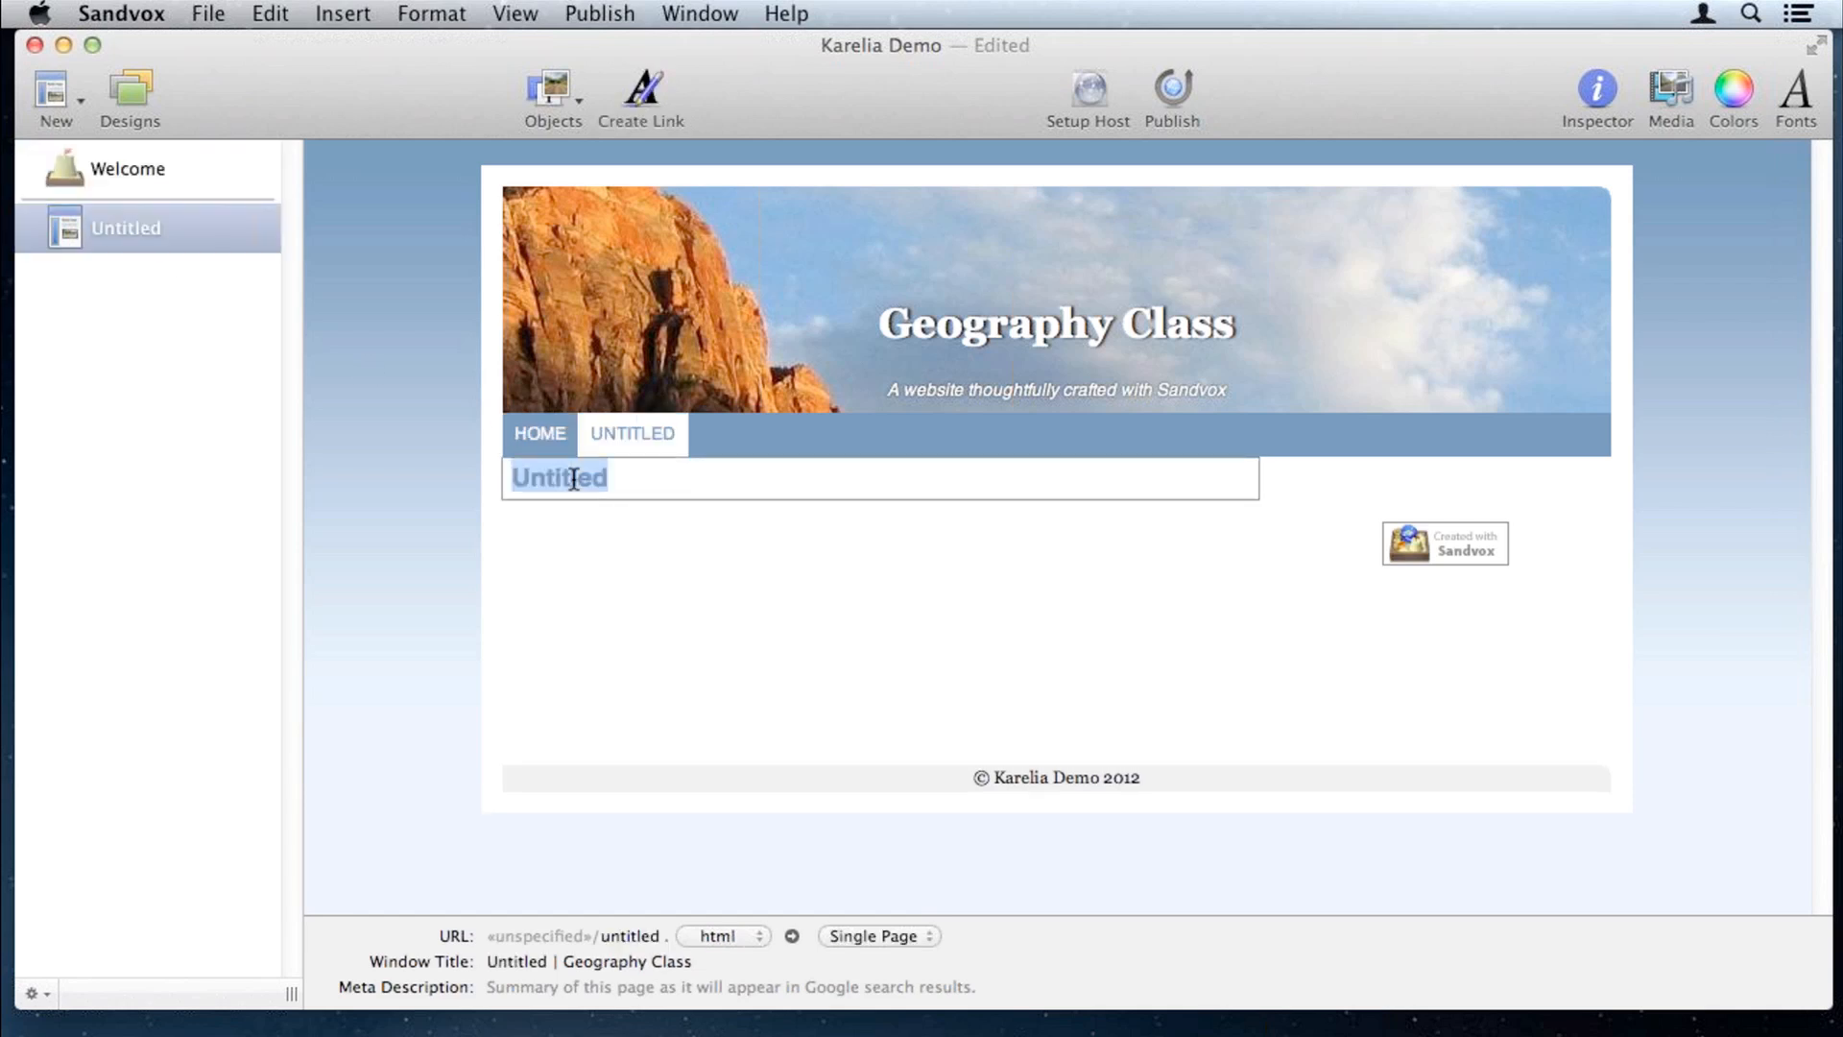
text(Grade R)
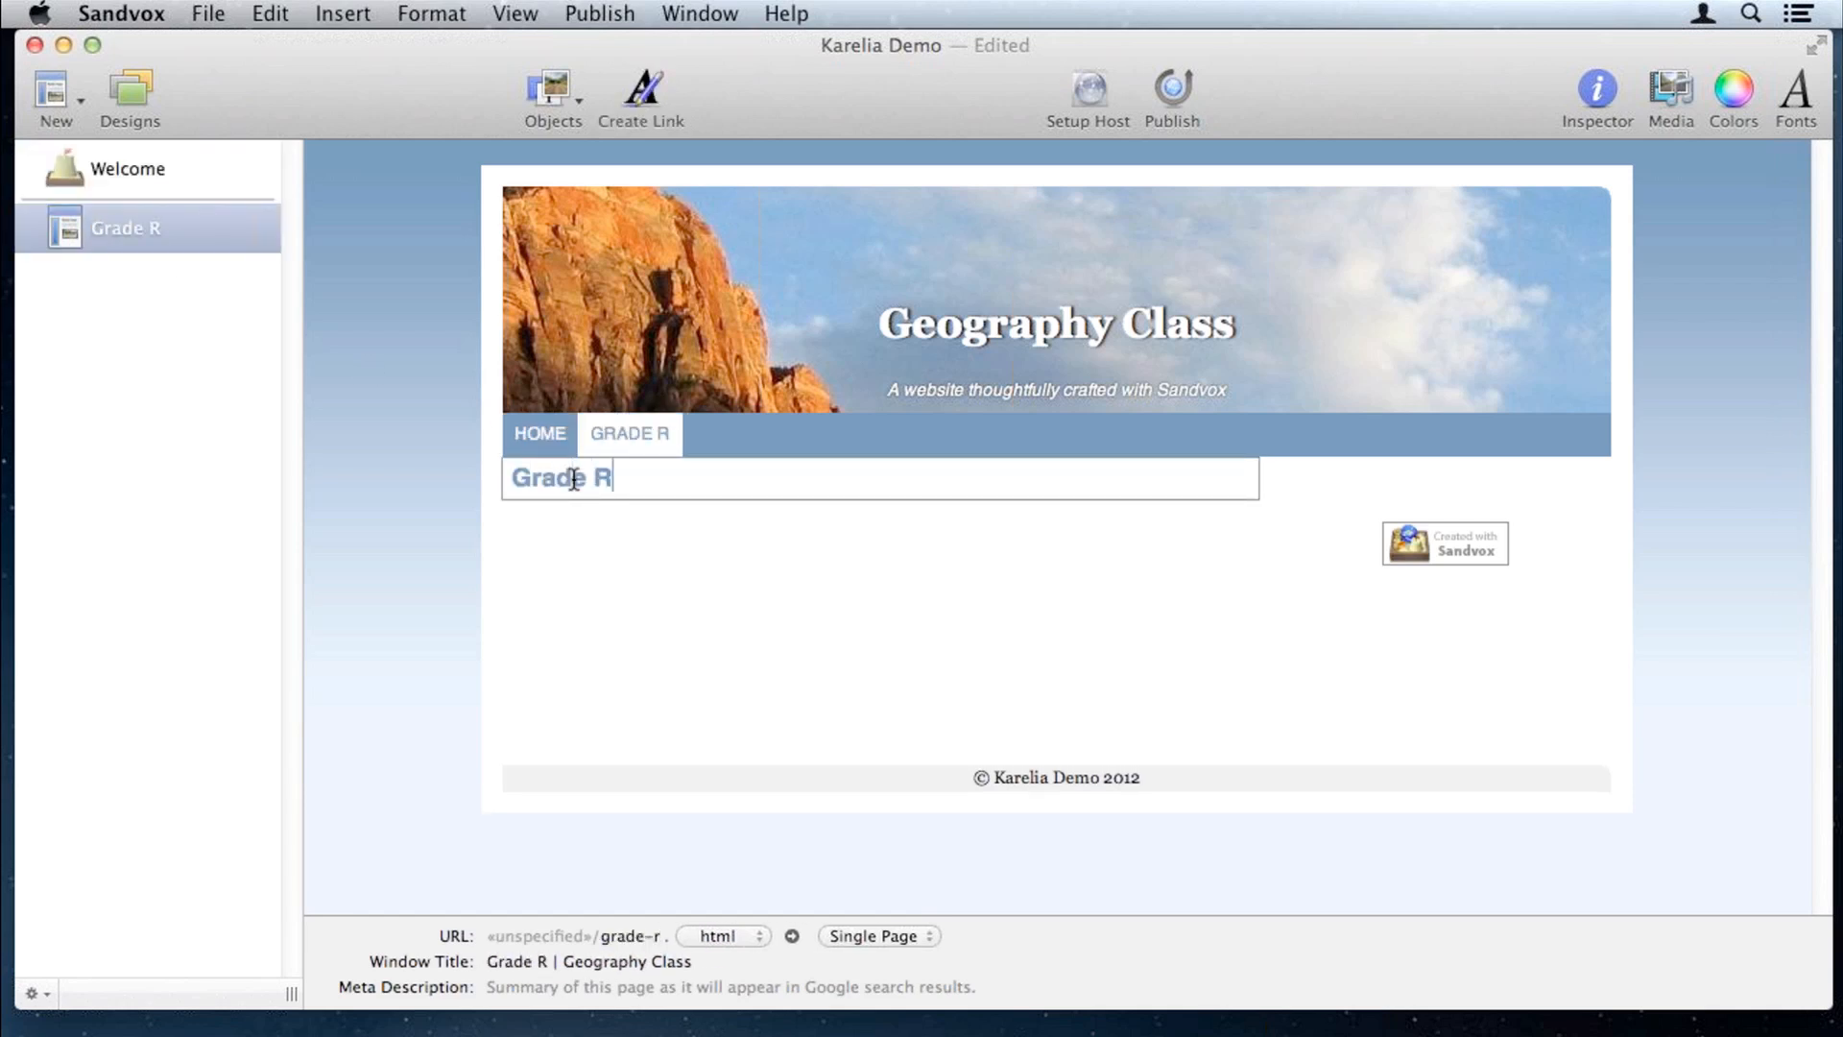
text(eports)
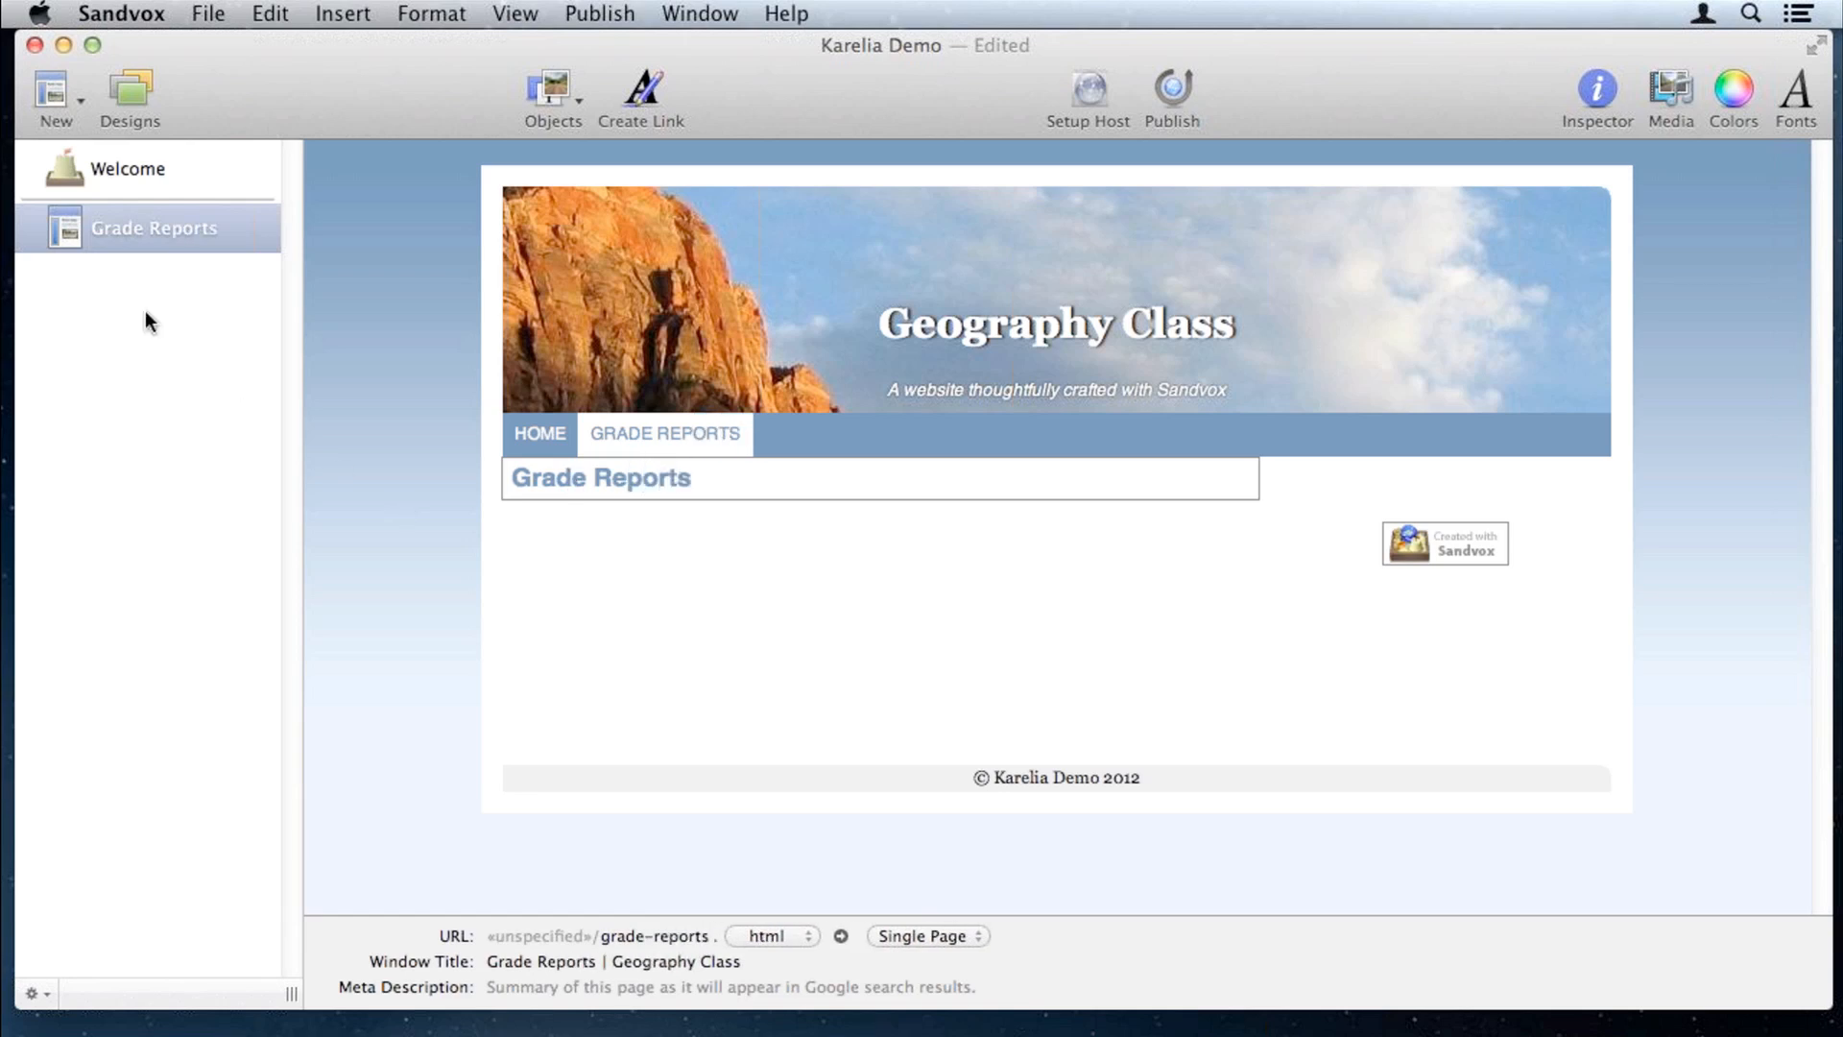
click(142, 169)
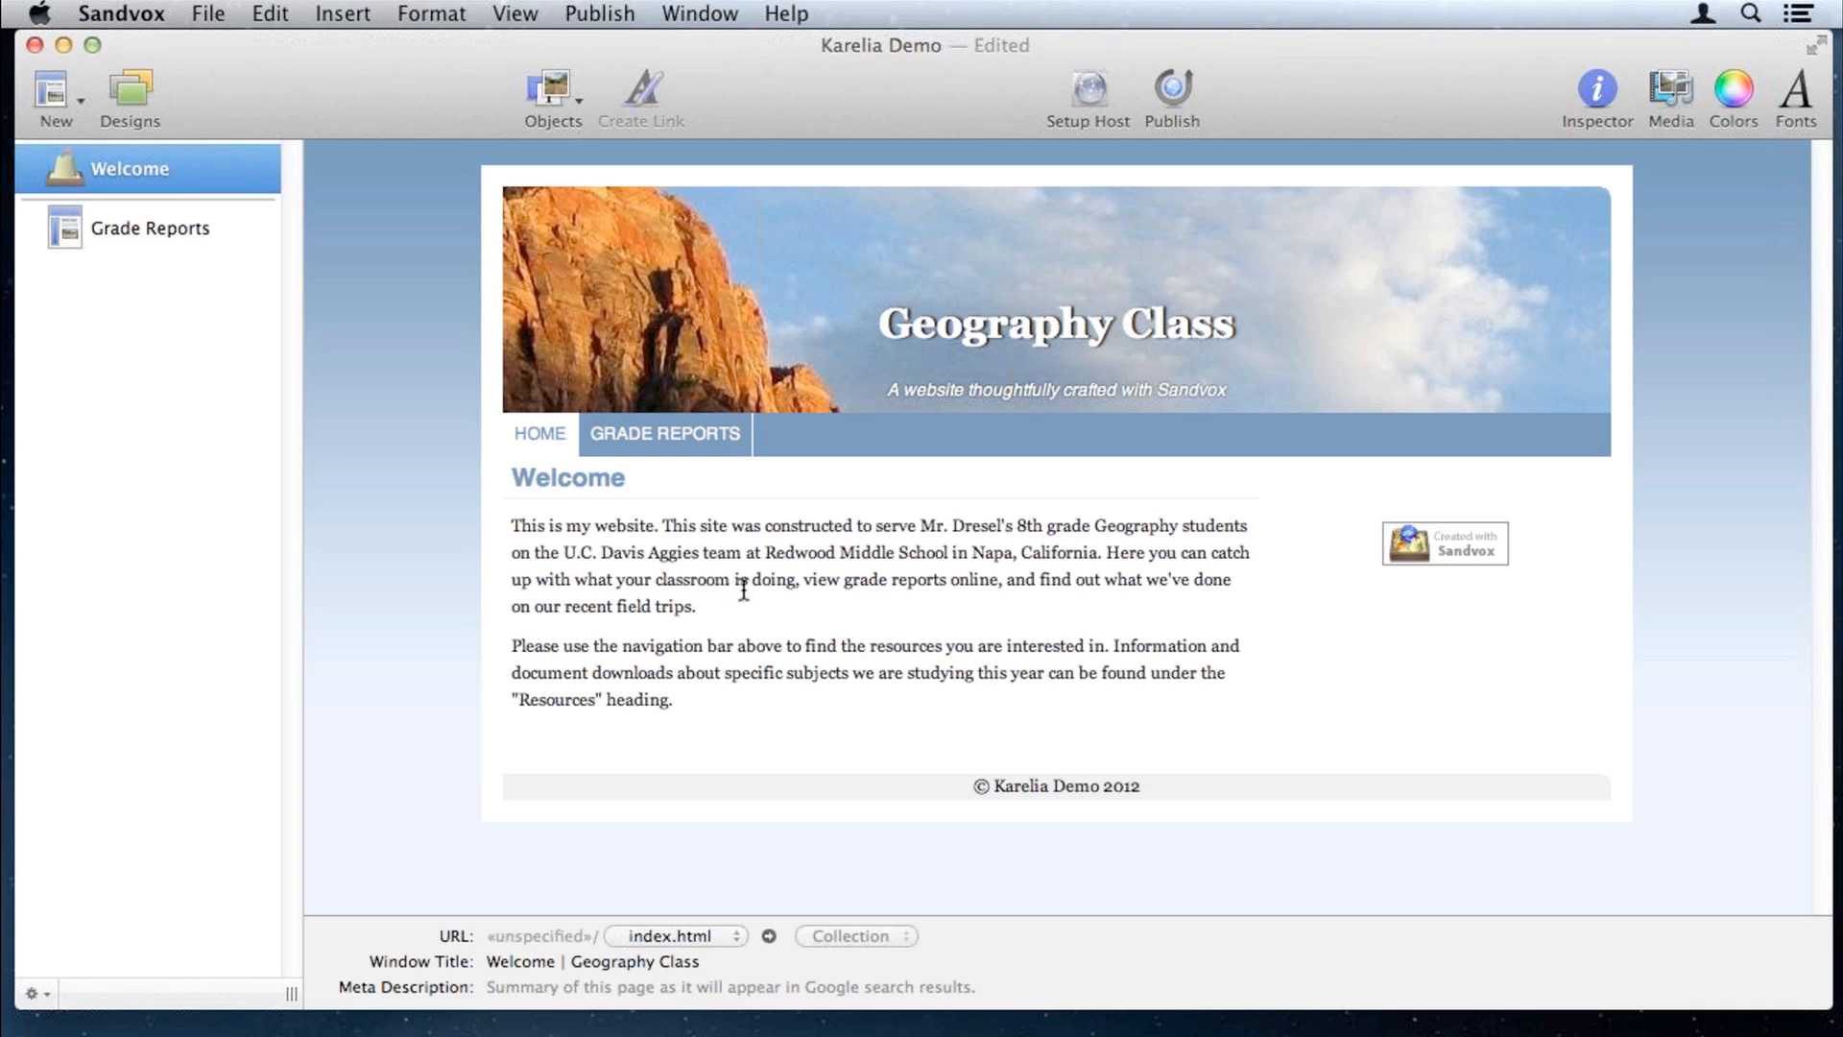
Step: Link the words 'grade reports' to the Grade Reports page and follow the link to test it
double_click(852, 582)
drag(870, 587, 913, 587)
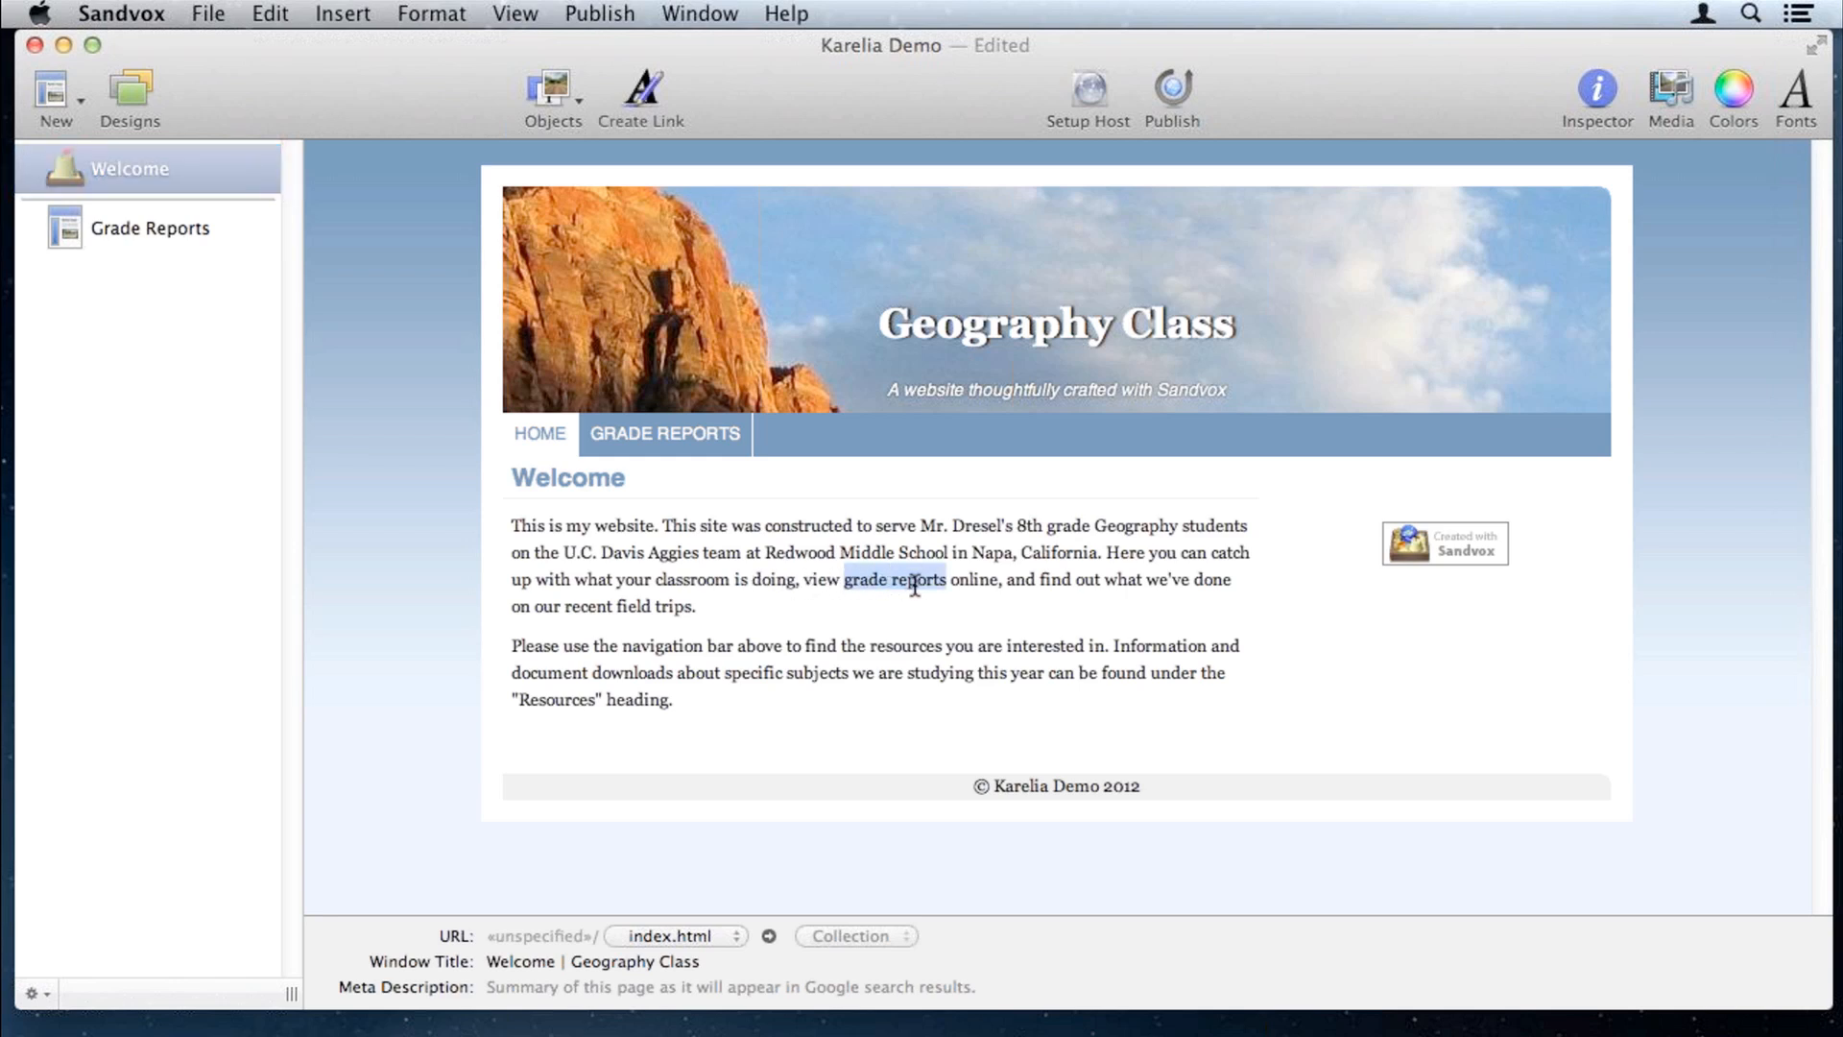
click(644, 91)
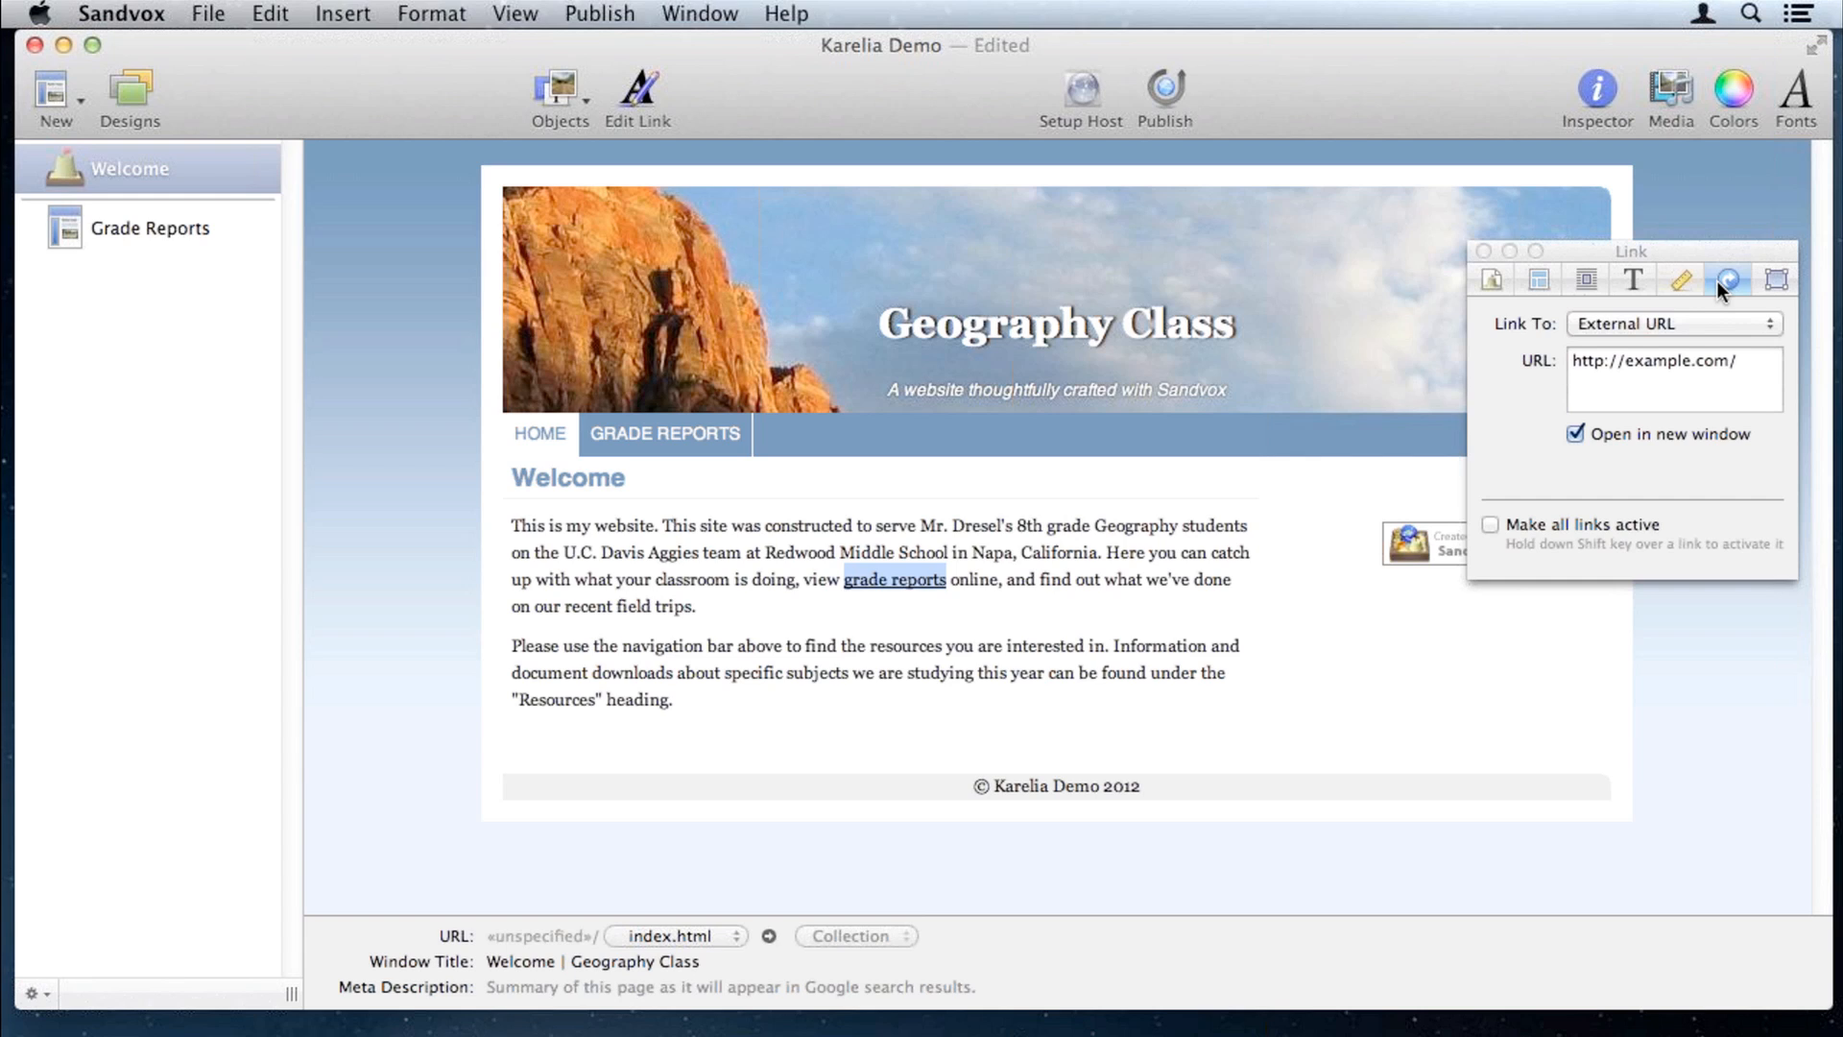
click(1634, 323)
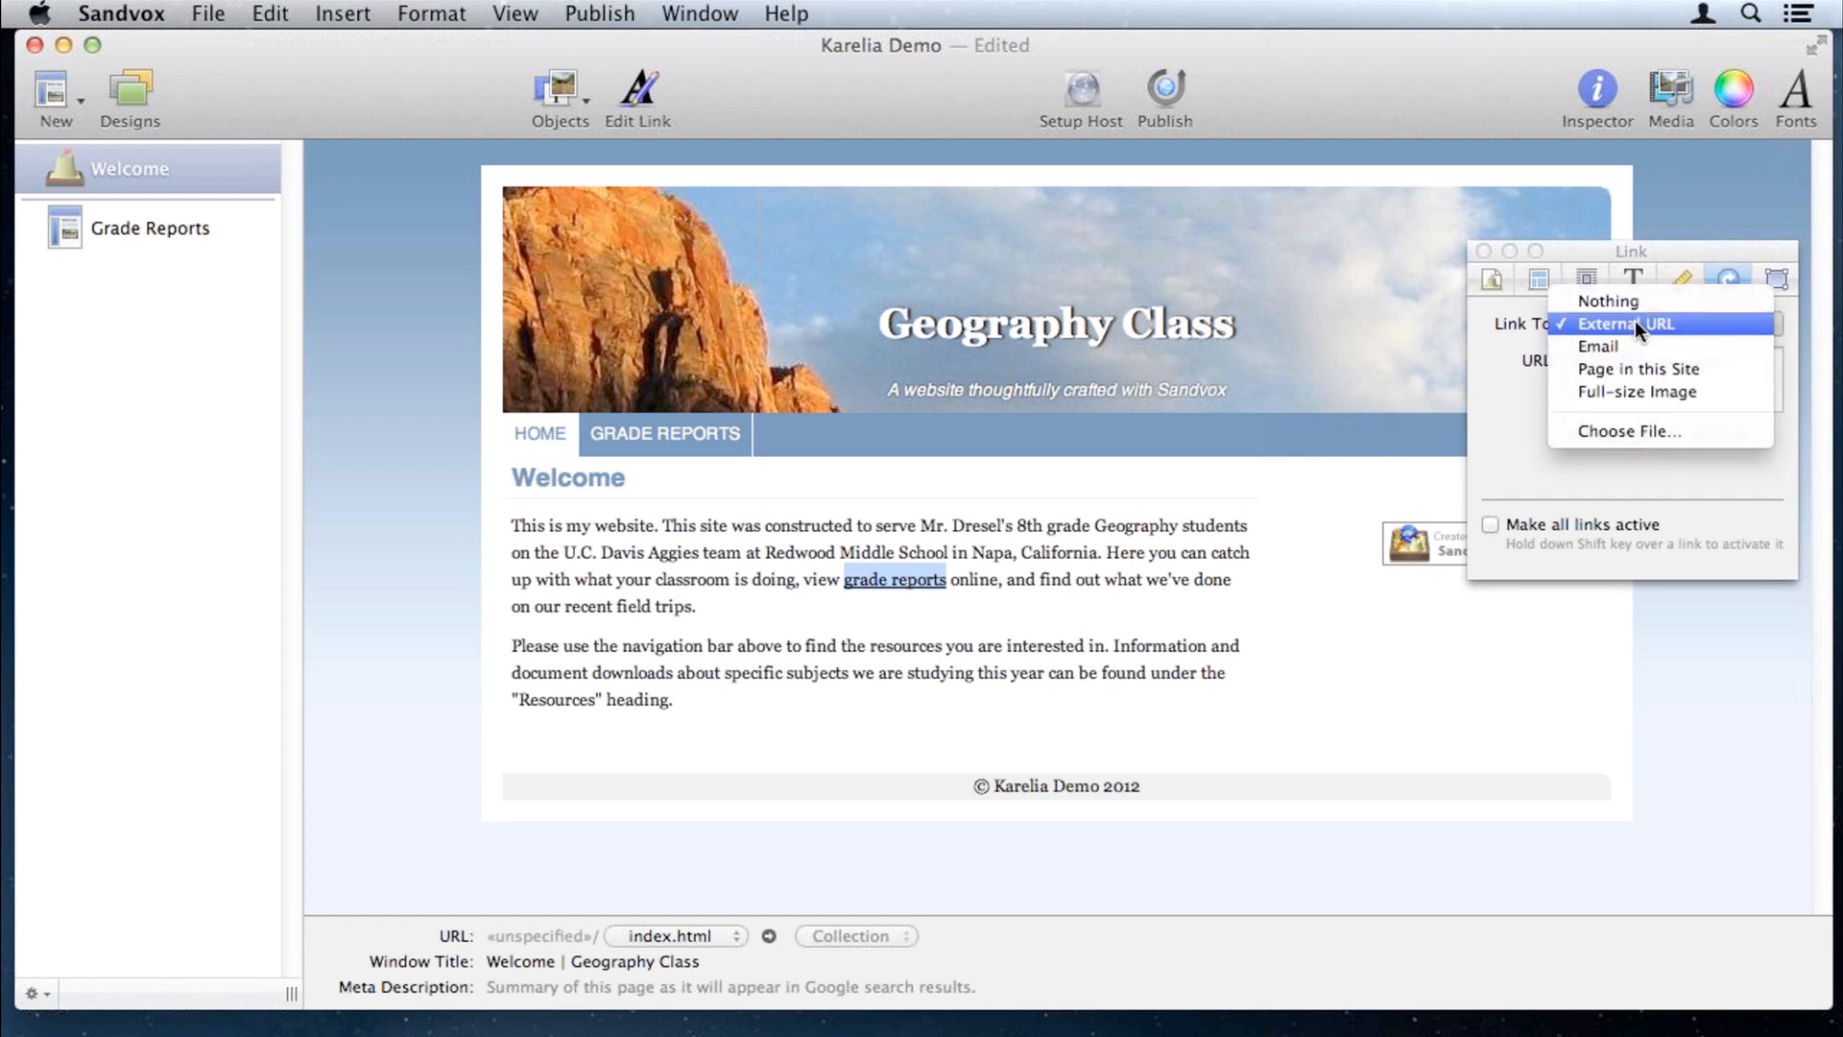
click(1630, 371)
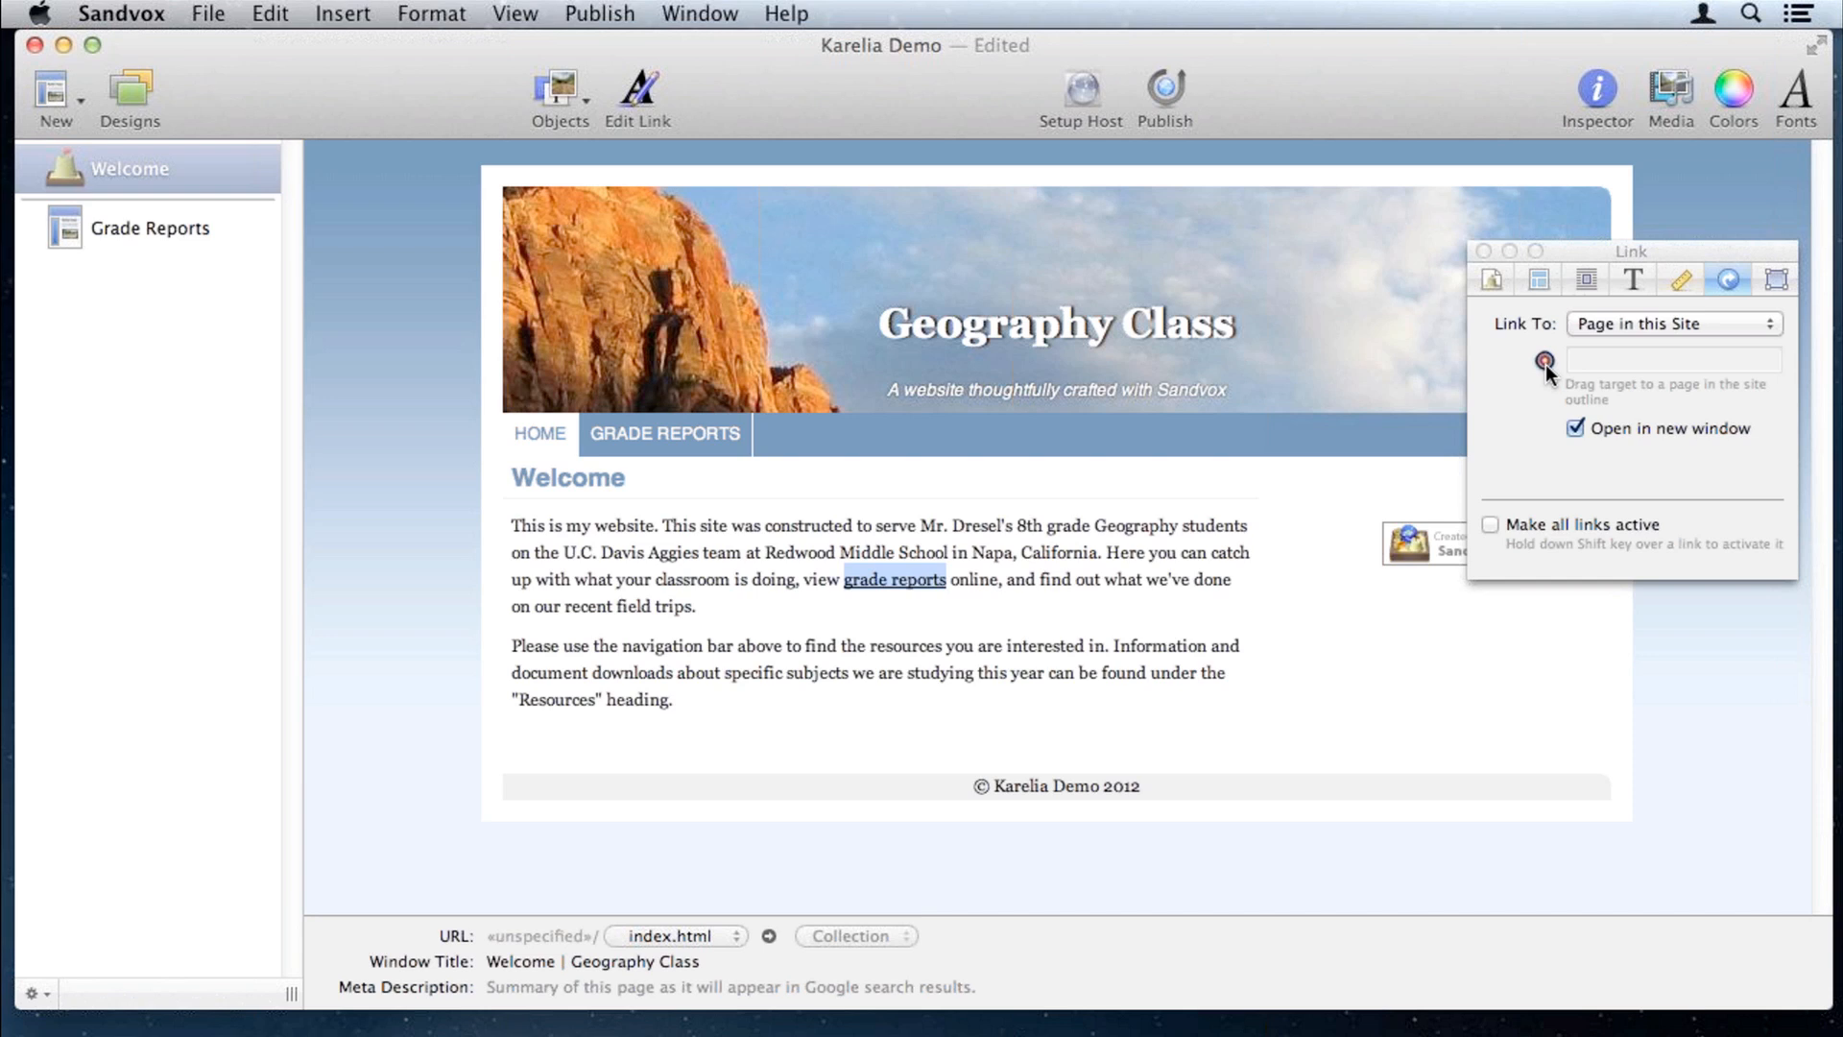
drag(1546, 365, 131, 230)
click(1481, 250)
click(1003, 560)
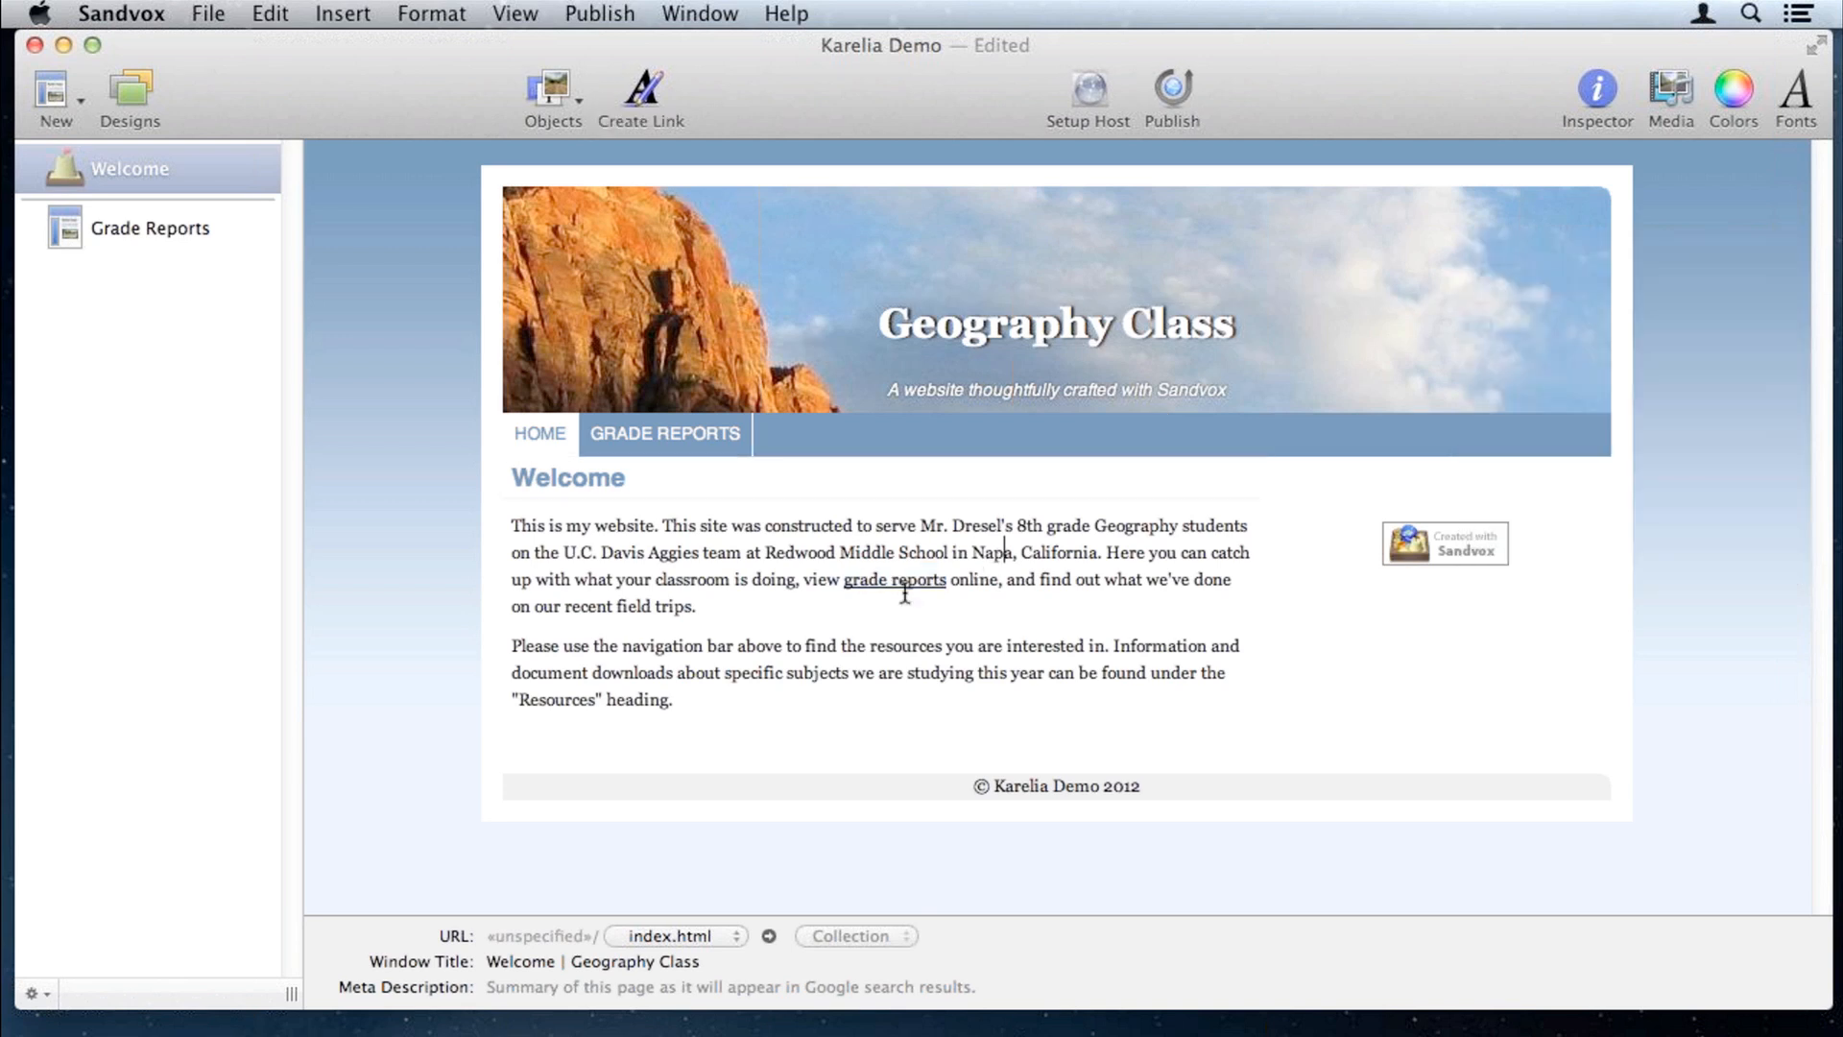
click(917, 586)
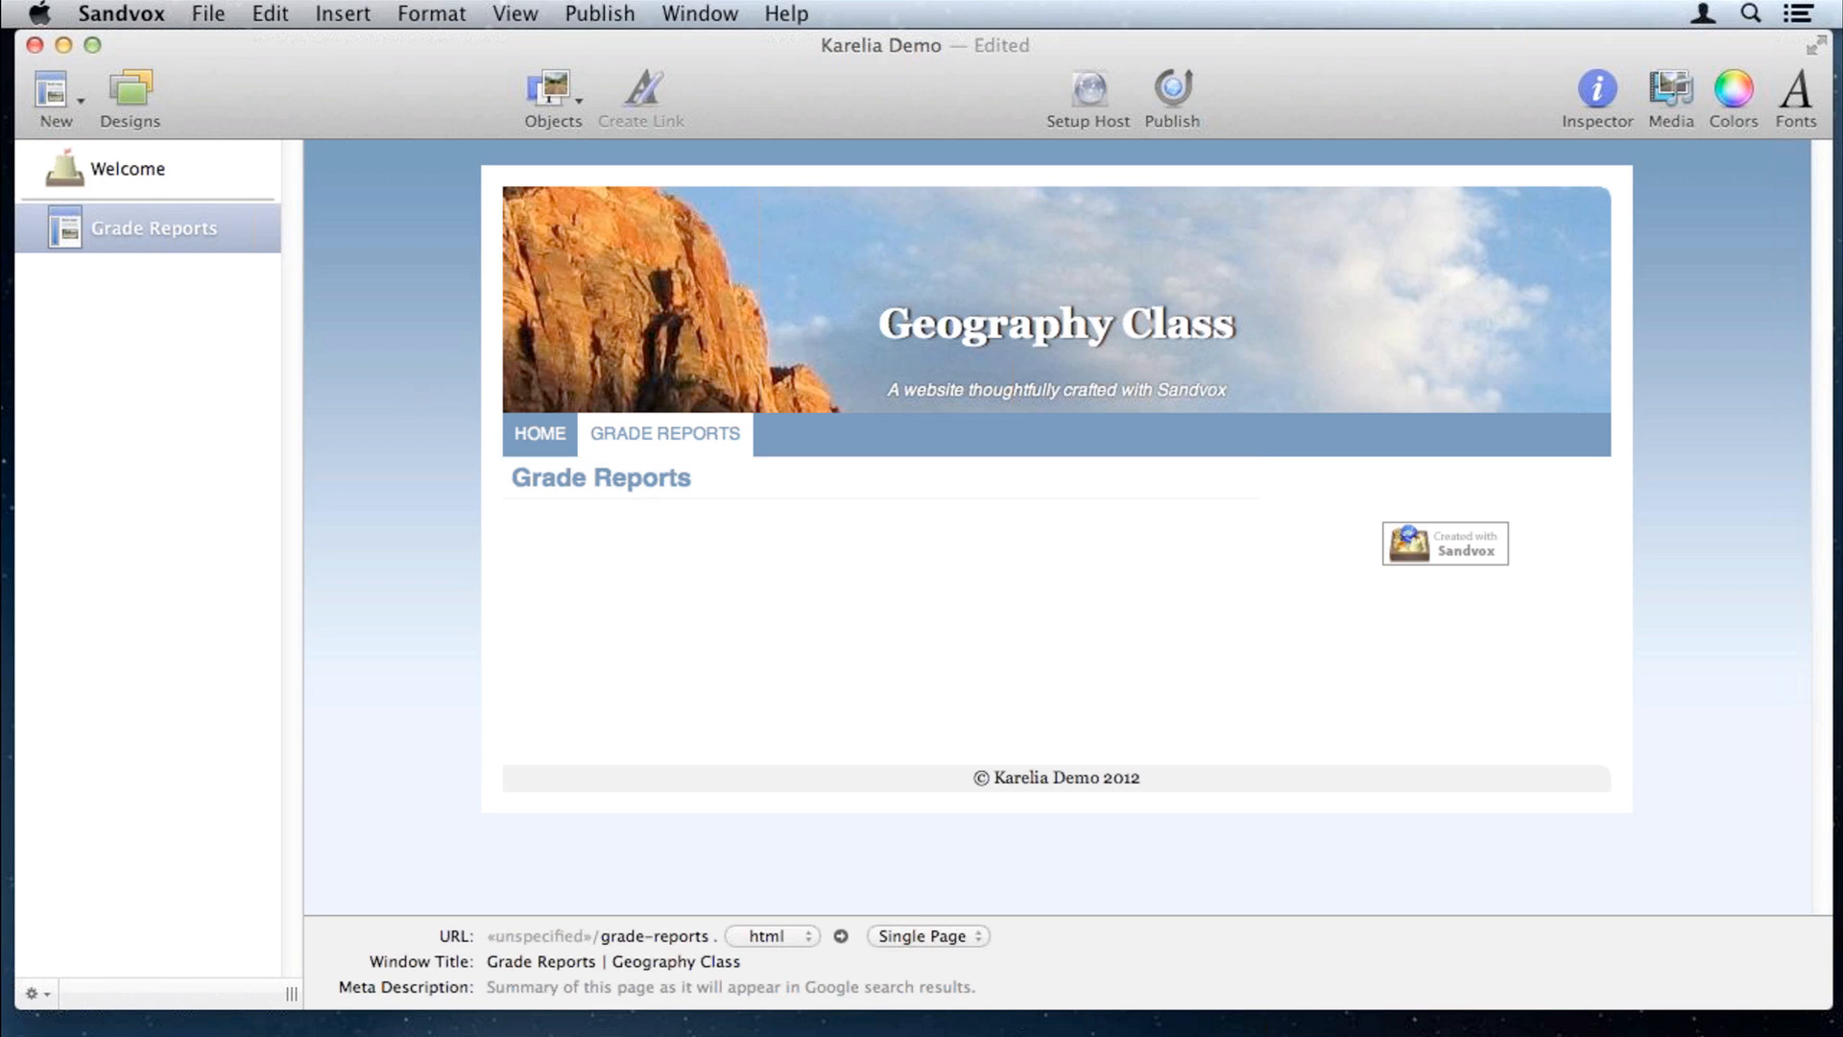
Step: Add an empty text page named Untitled, then select the recent field trips phrase on Welcome
click(154, 169)
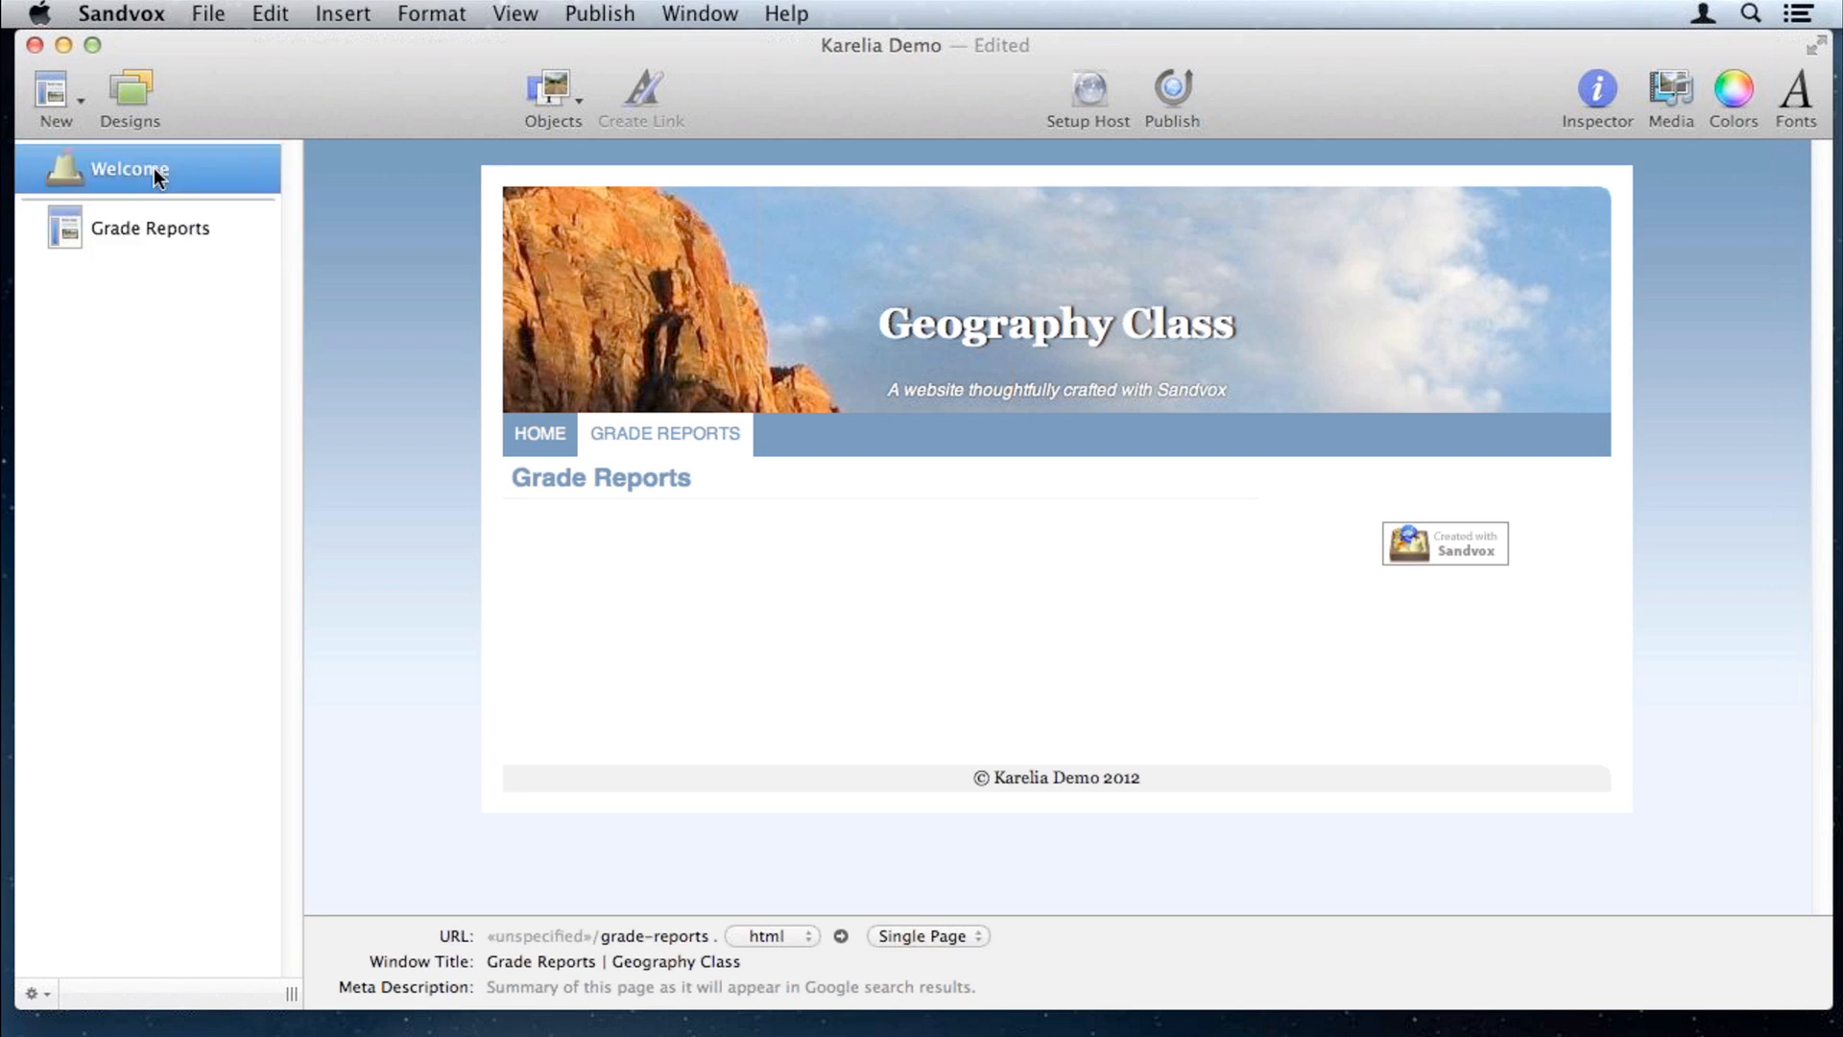
click(59, 92)
click(59, 134)
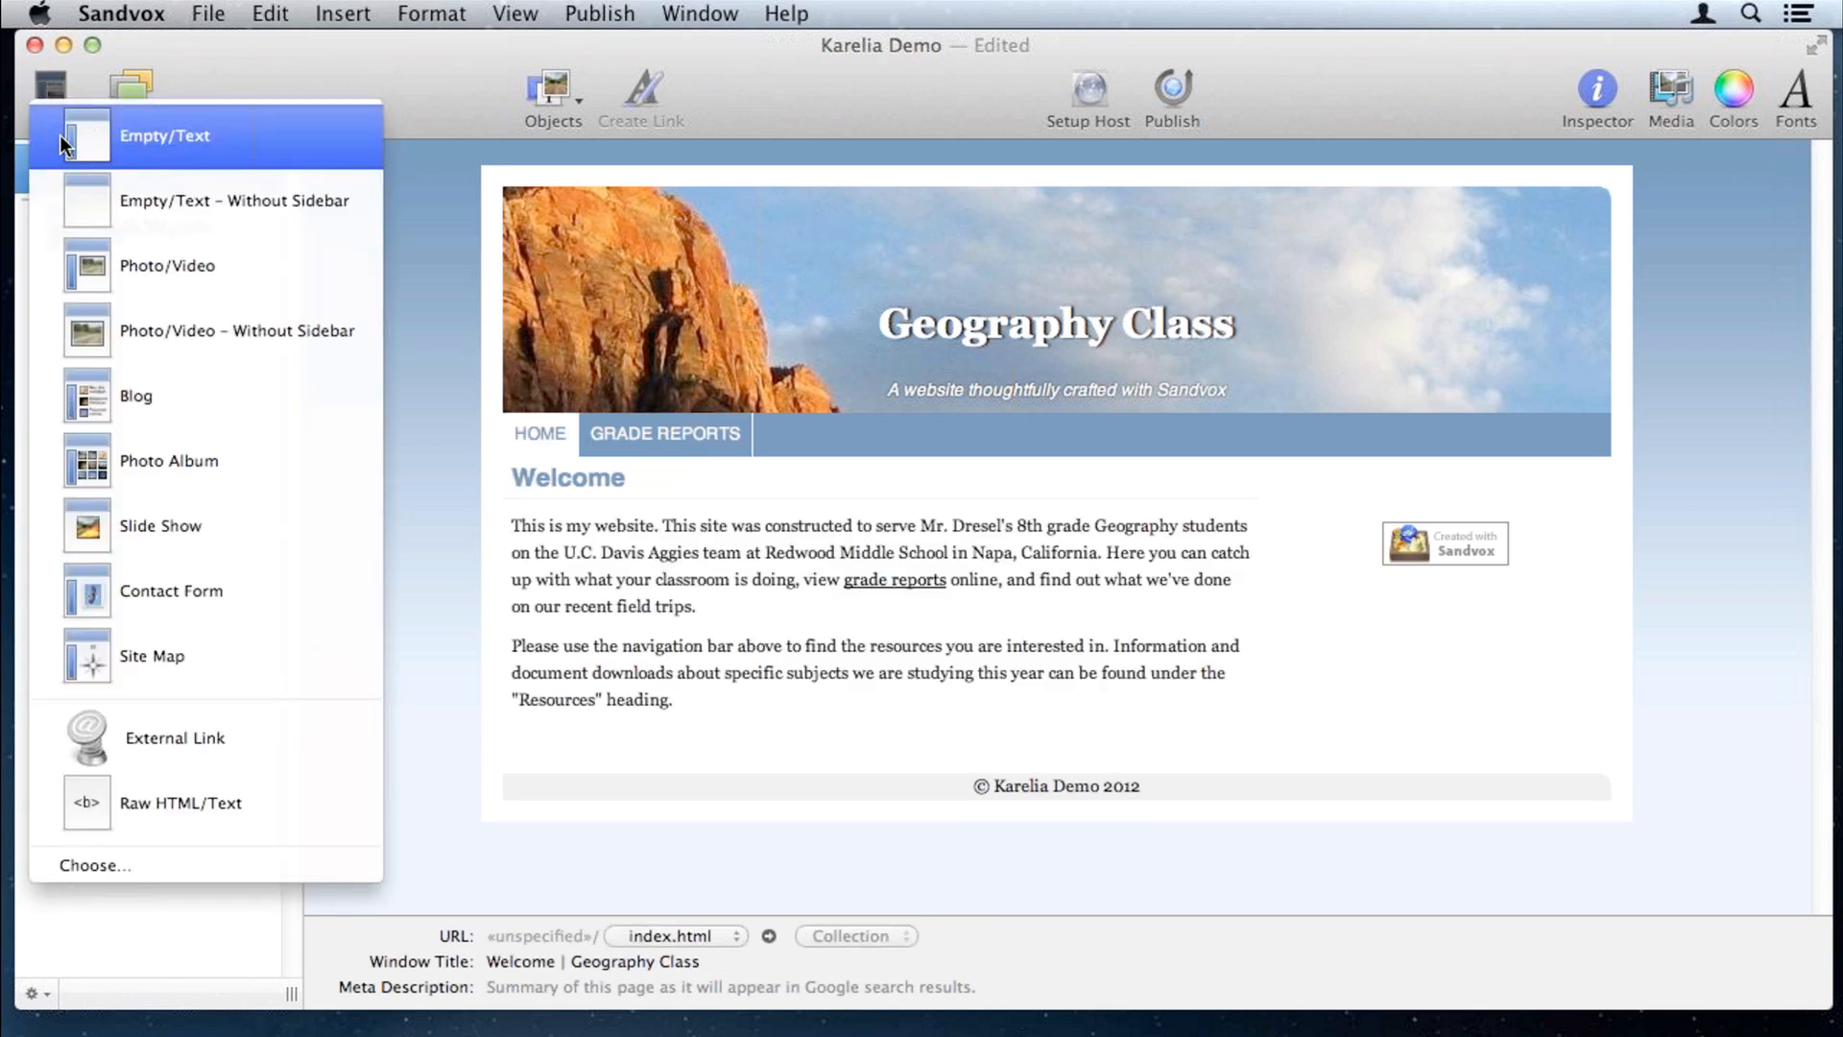
click(146, 173)
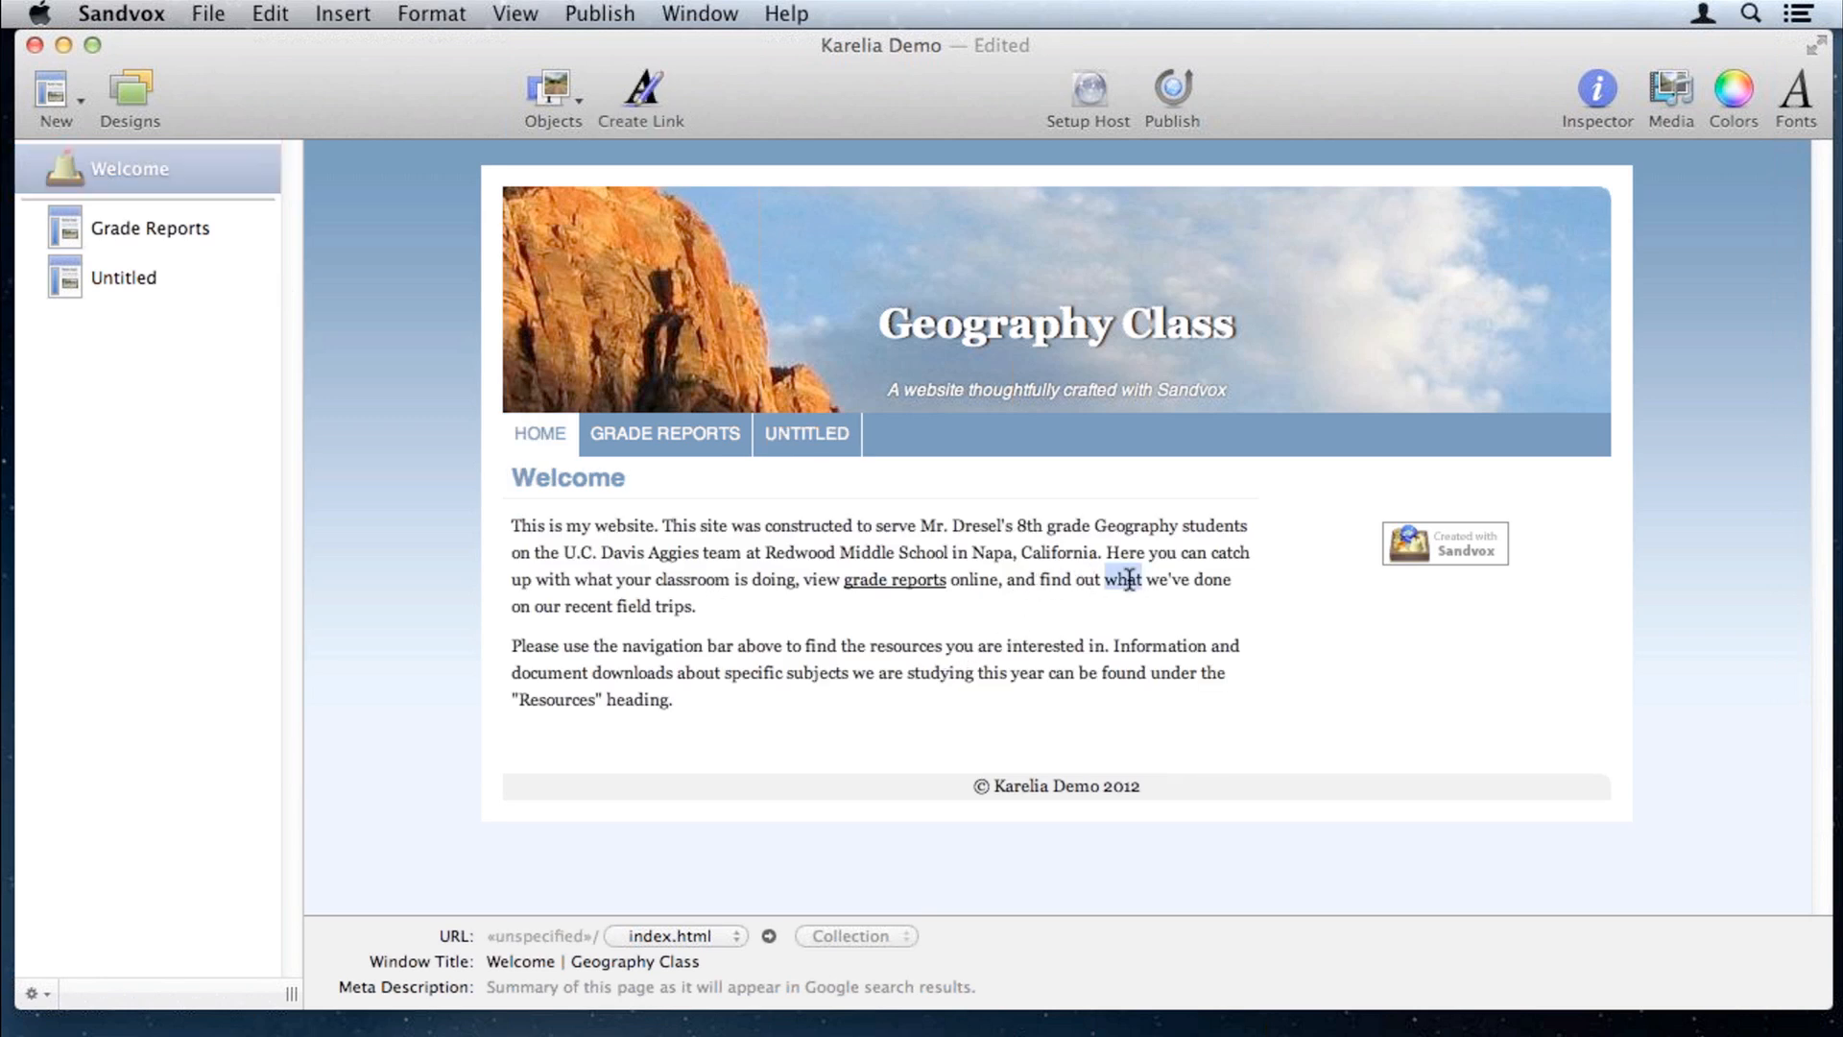
drag(1105, 580, 684, 607)
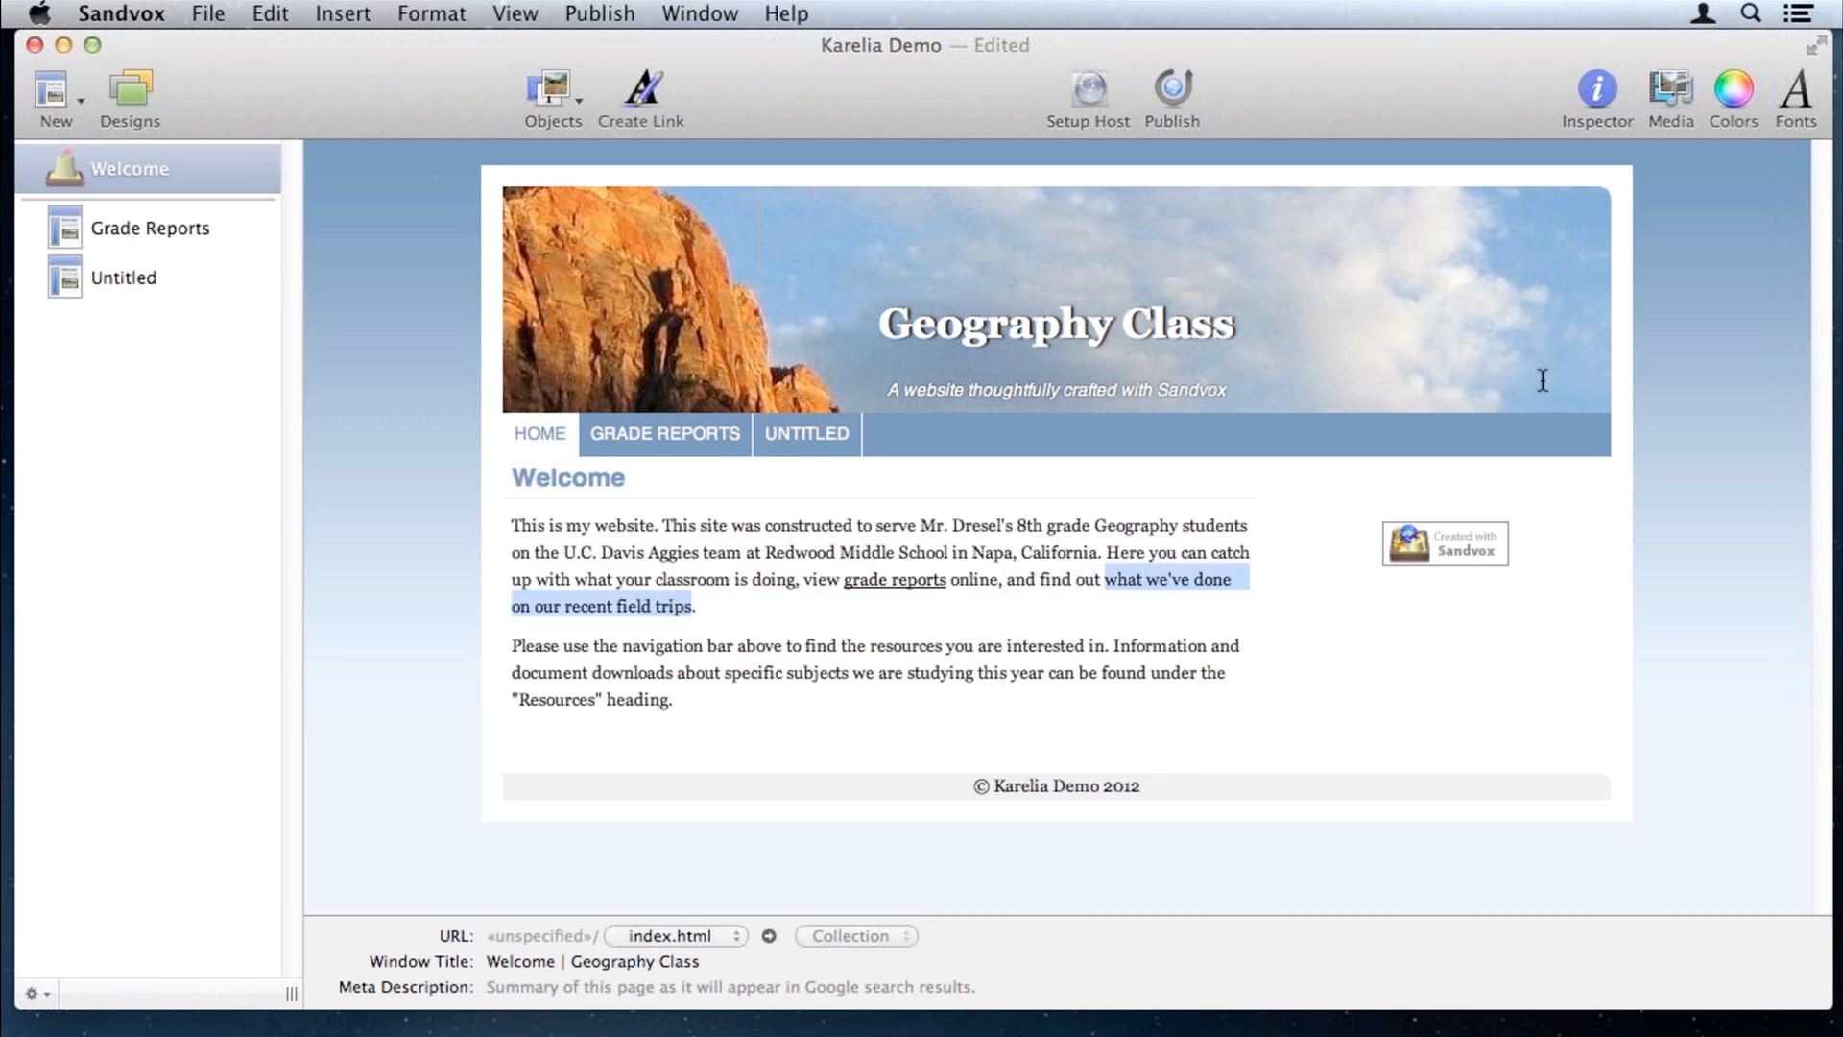
Step: Link 'what we've done on our recent field trips' to the Untitled page in this site
click(1596, 93)
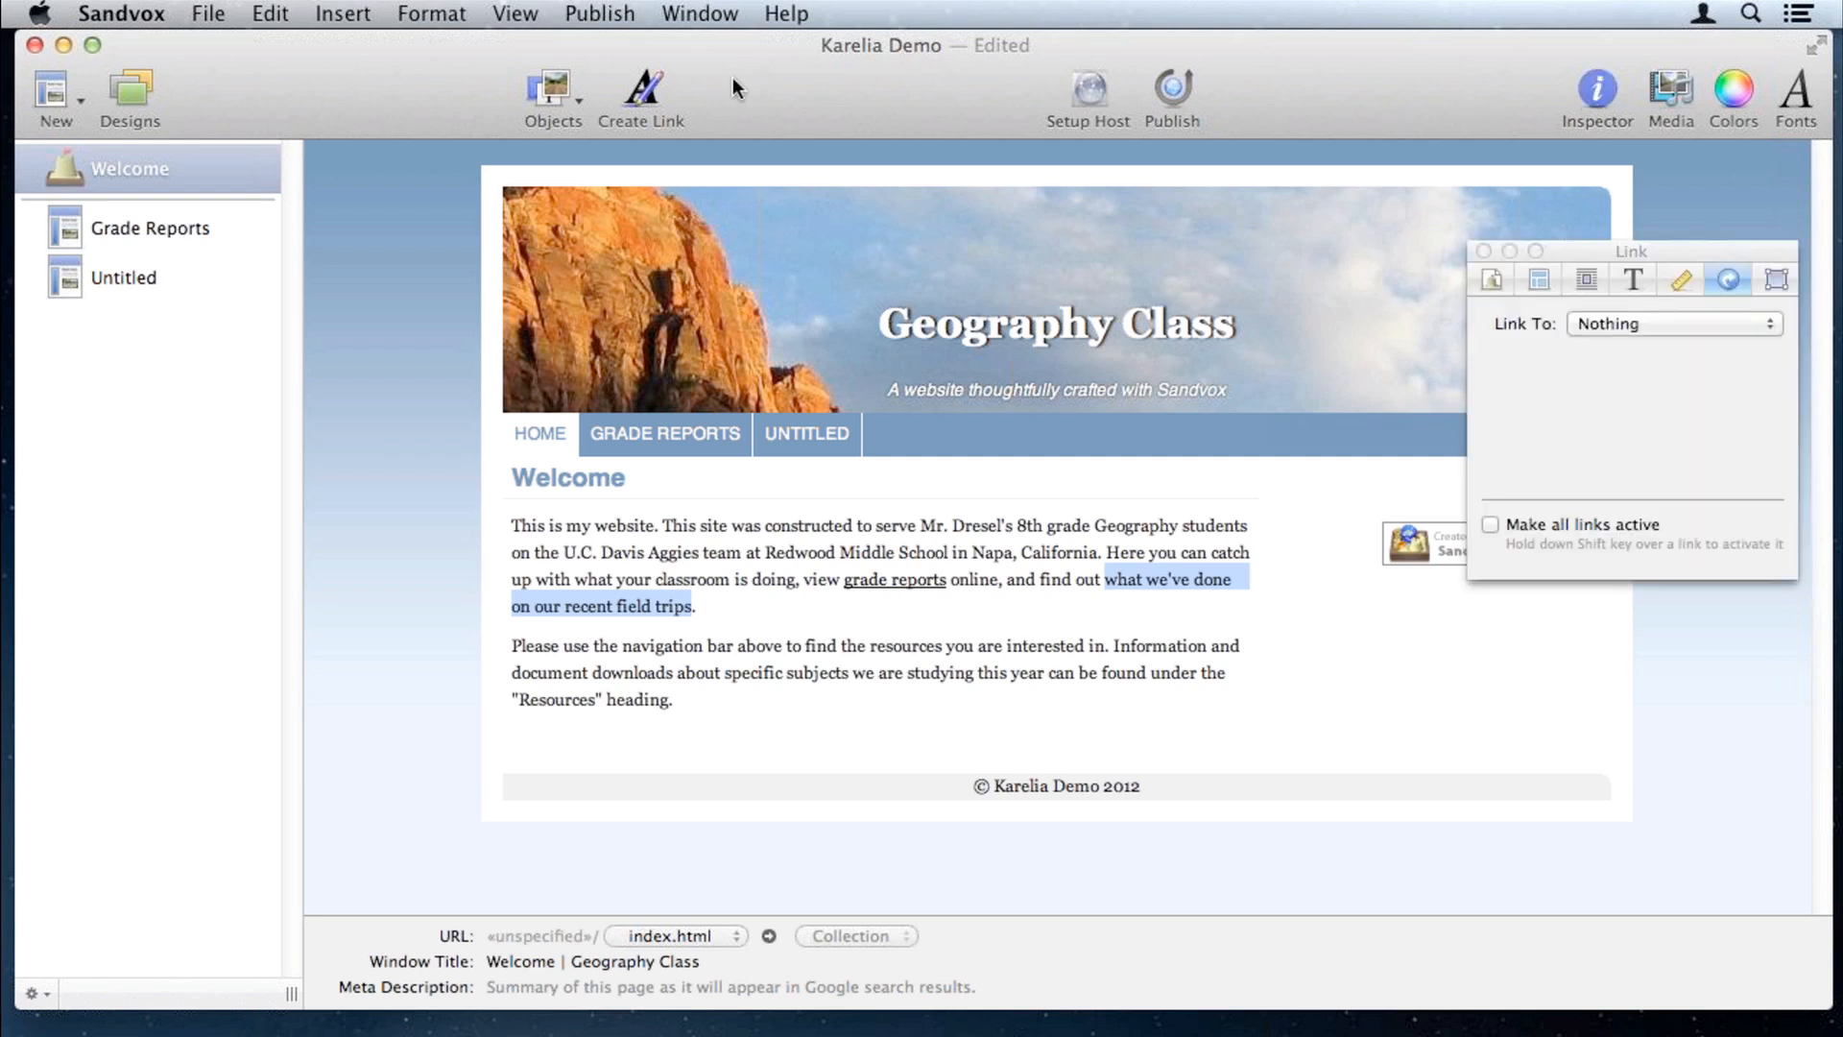
click(646, 91)
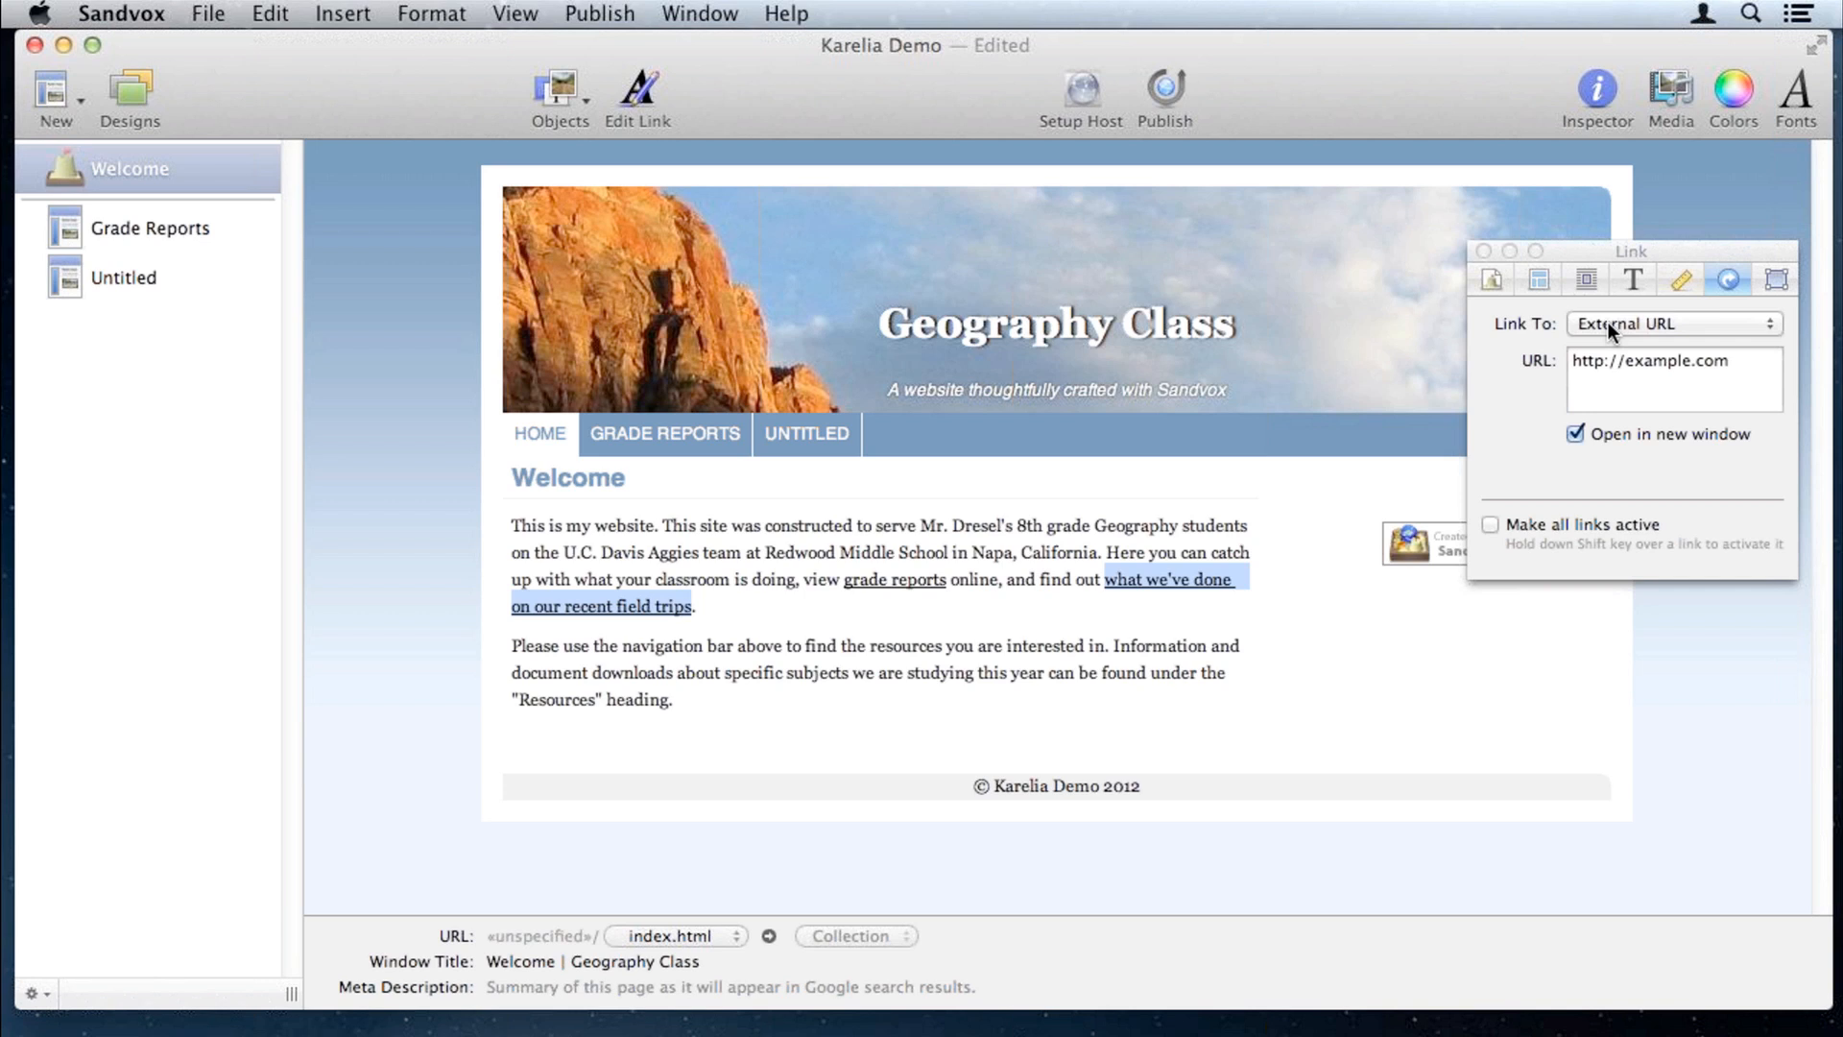
click(1647, 323)
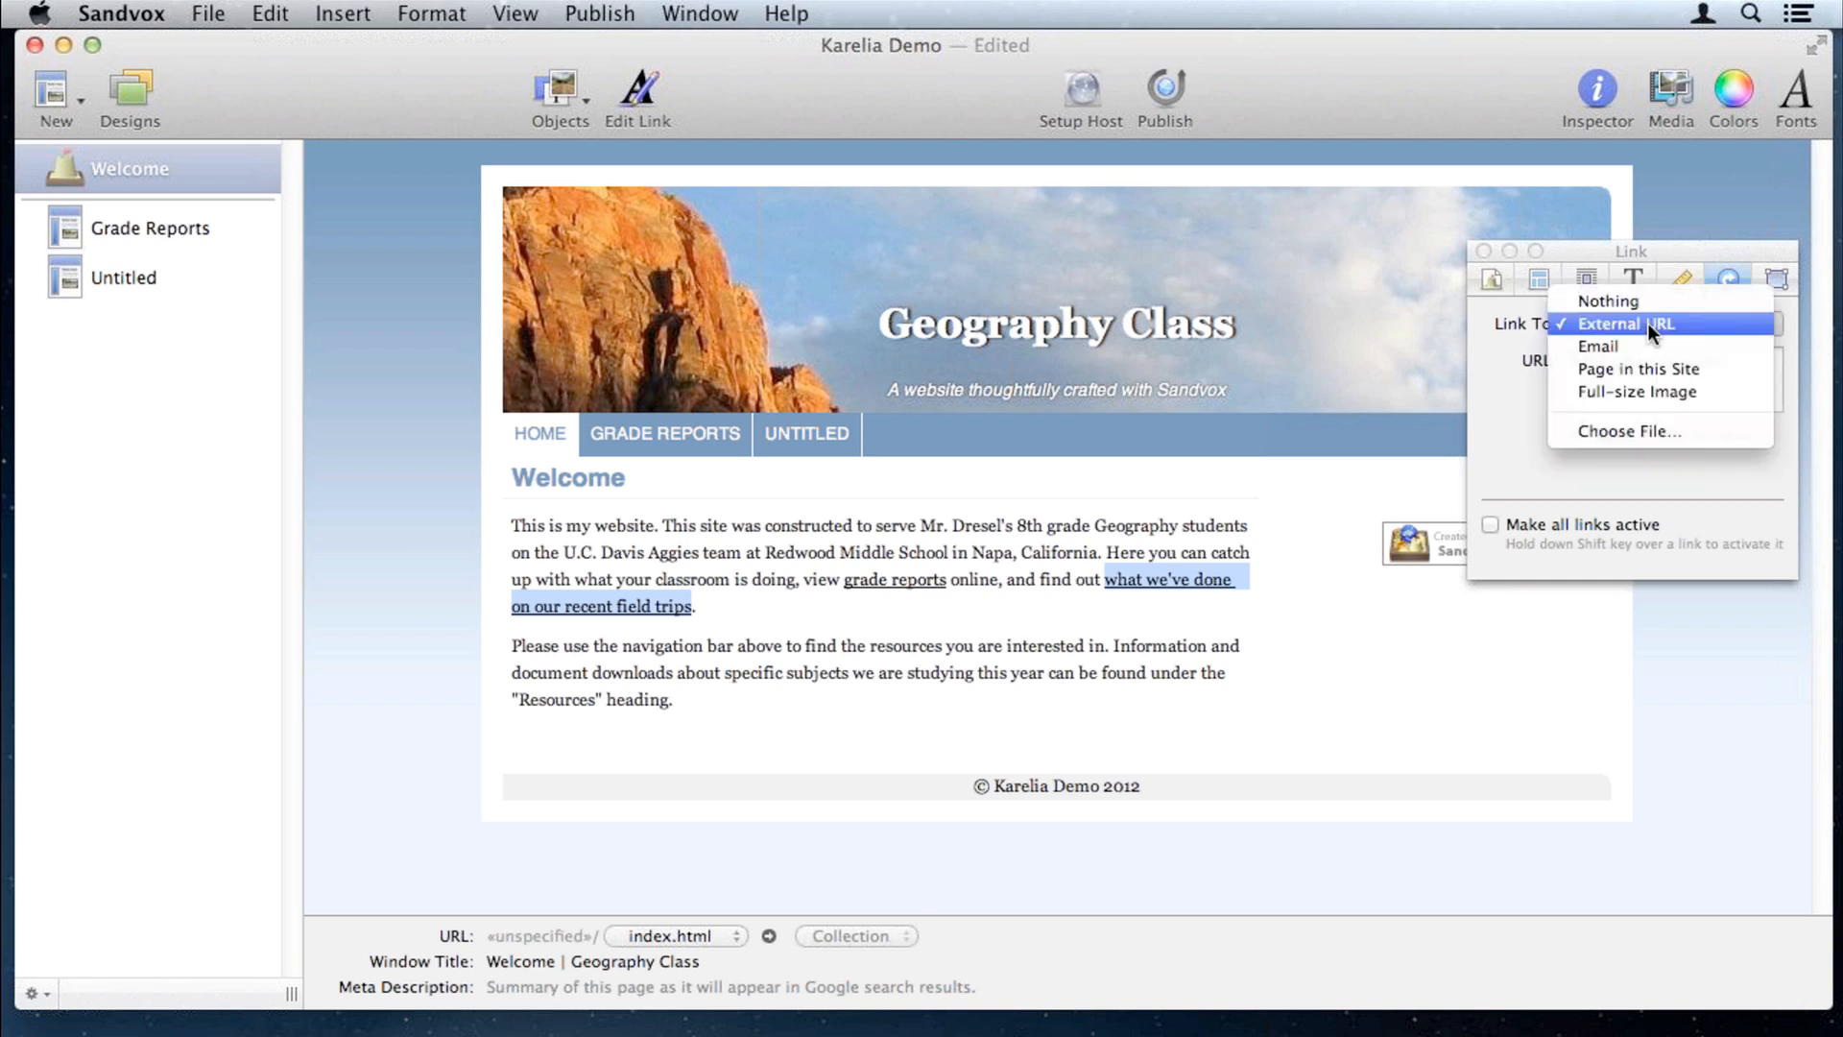
click(1650, 370)
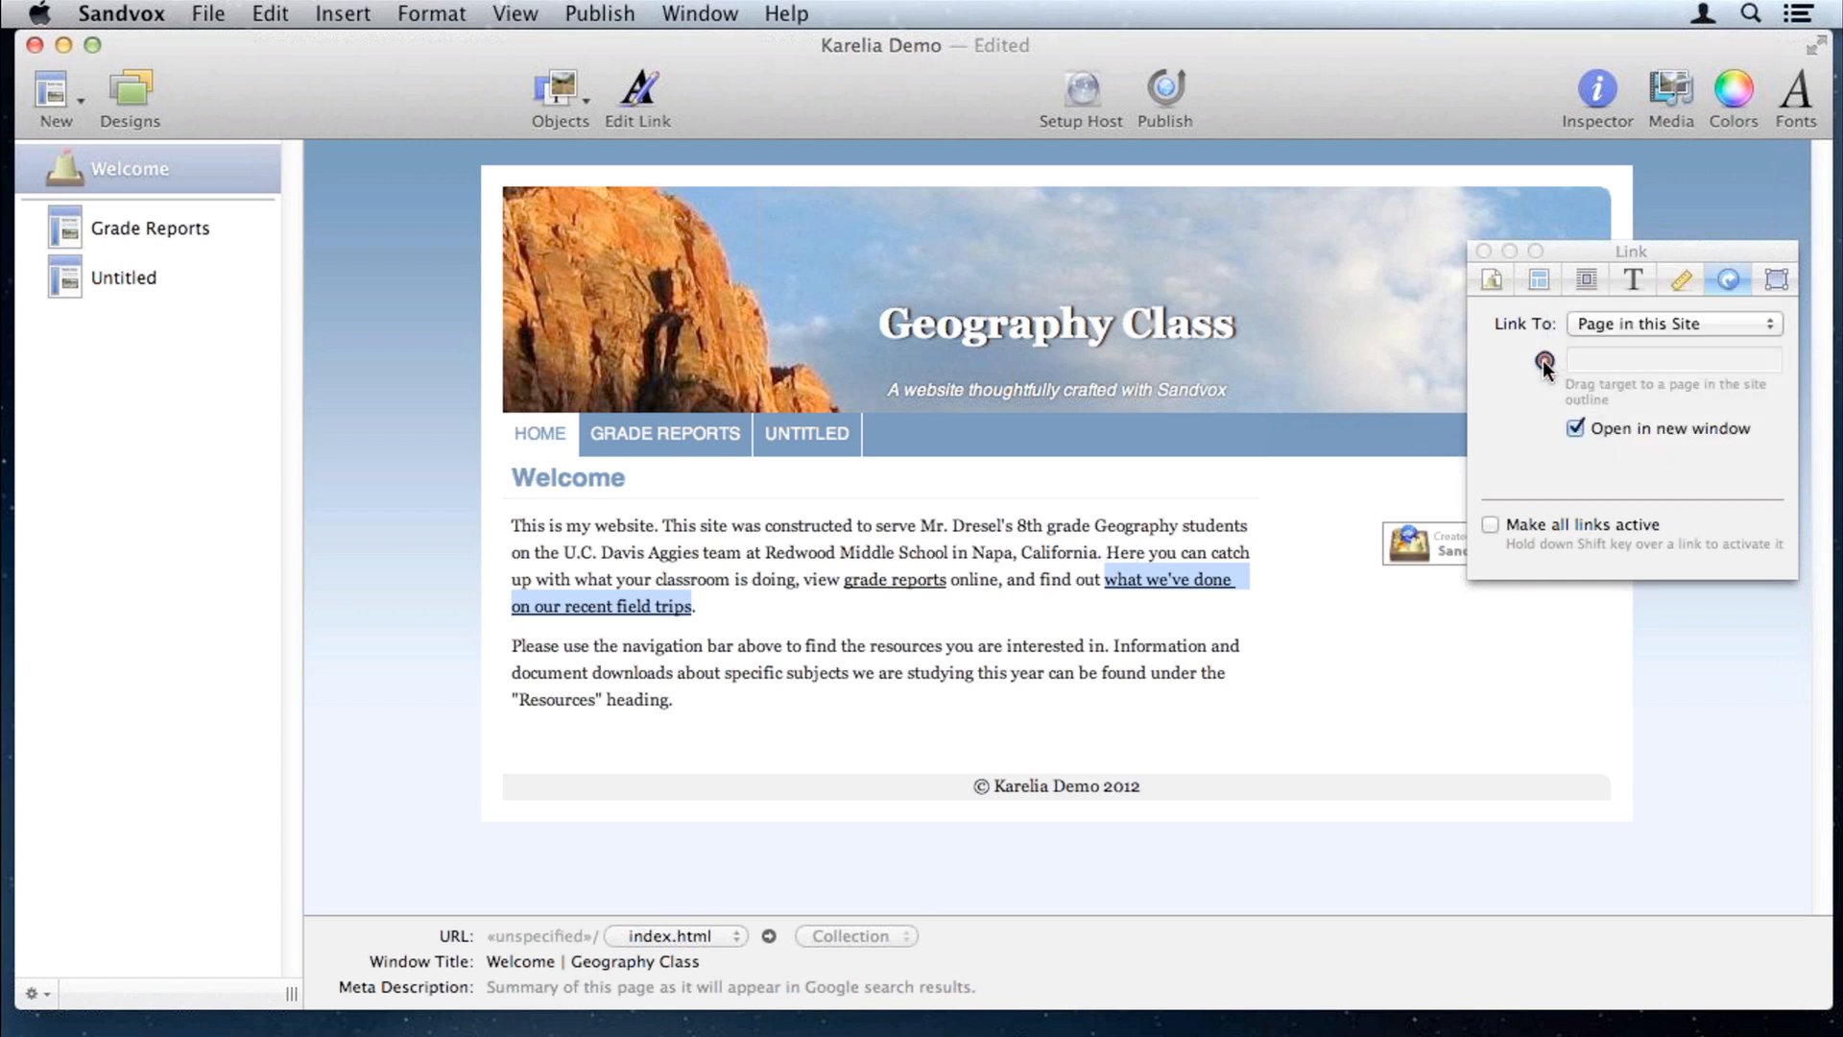
drag(1542, 360, 1444, 464)
drag(1444, 464, 143, 279)
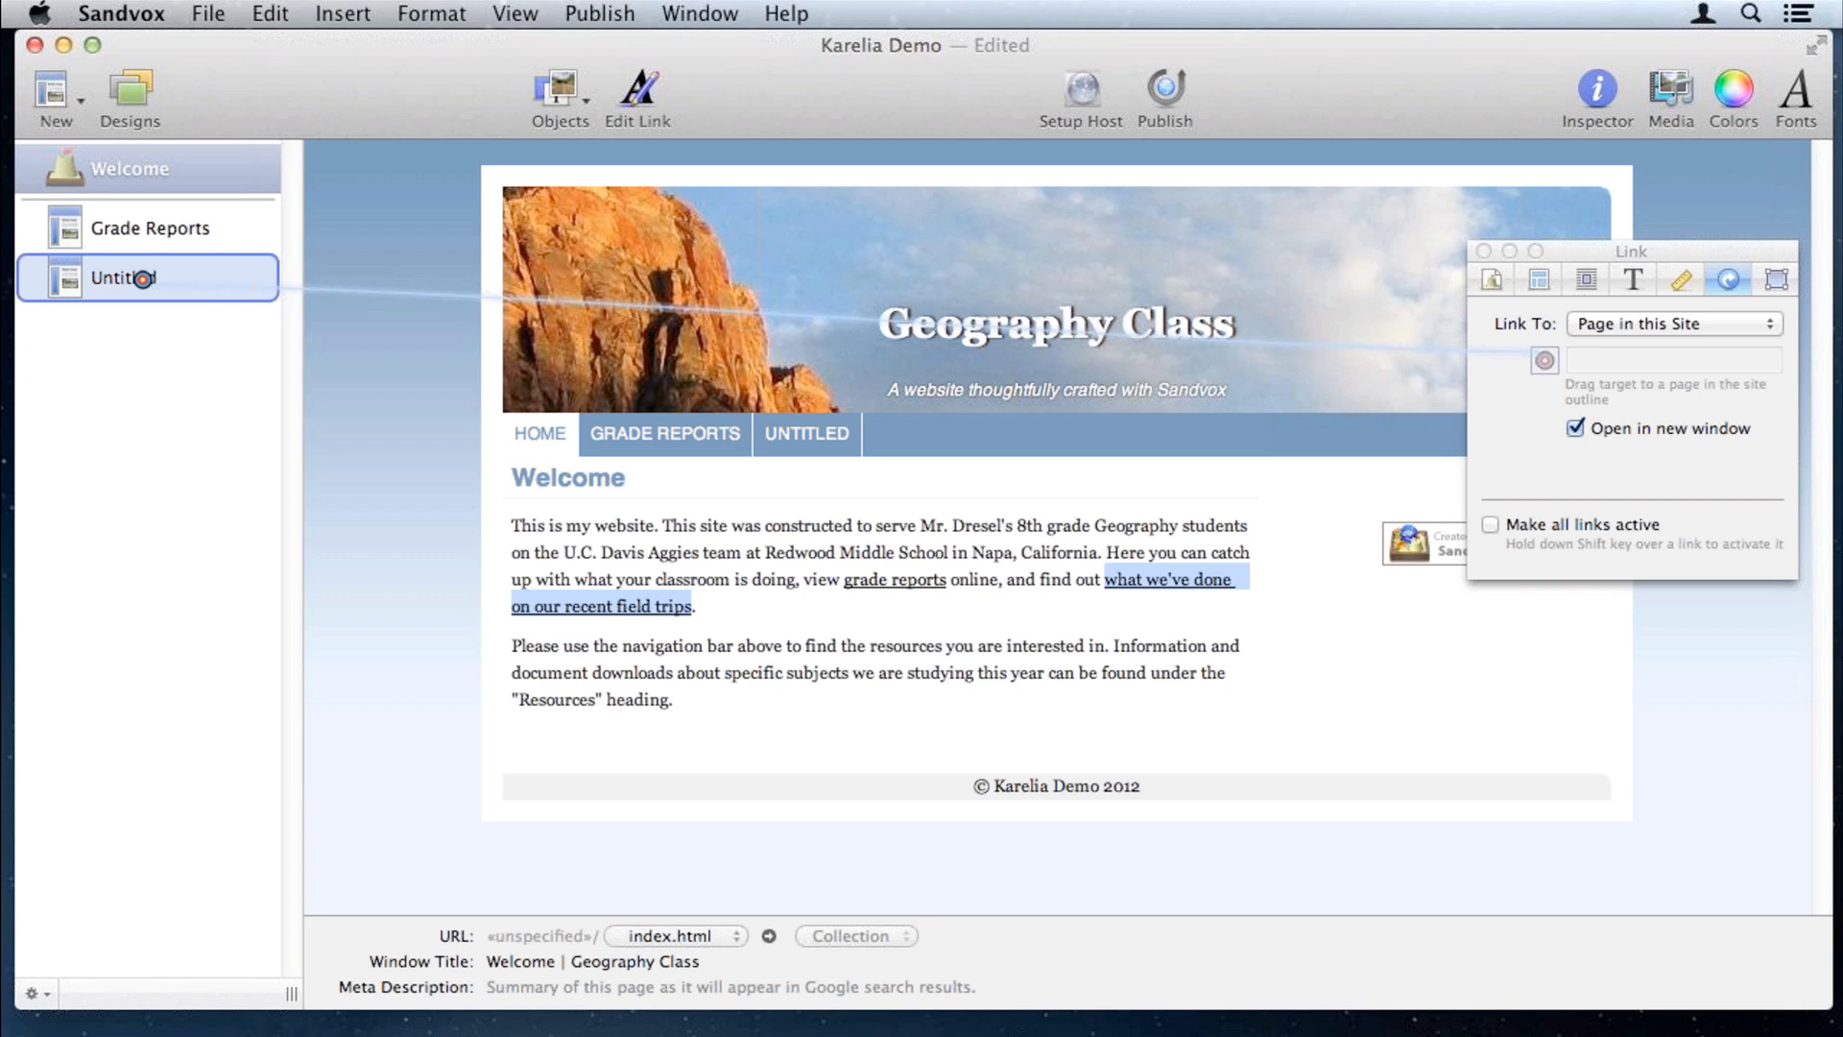
drag(143, 278, 144, 279)
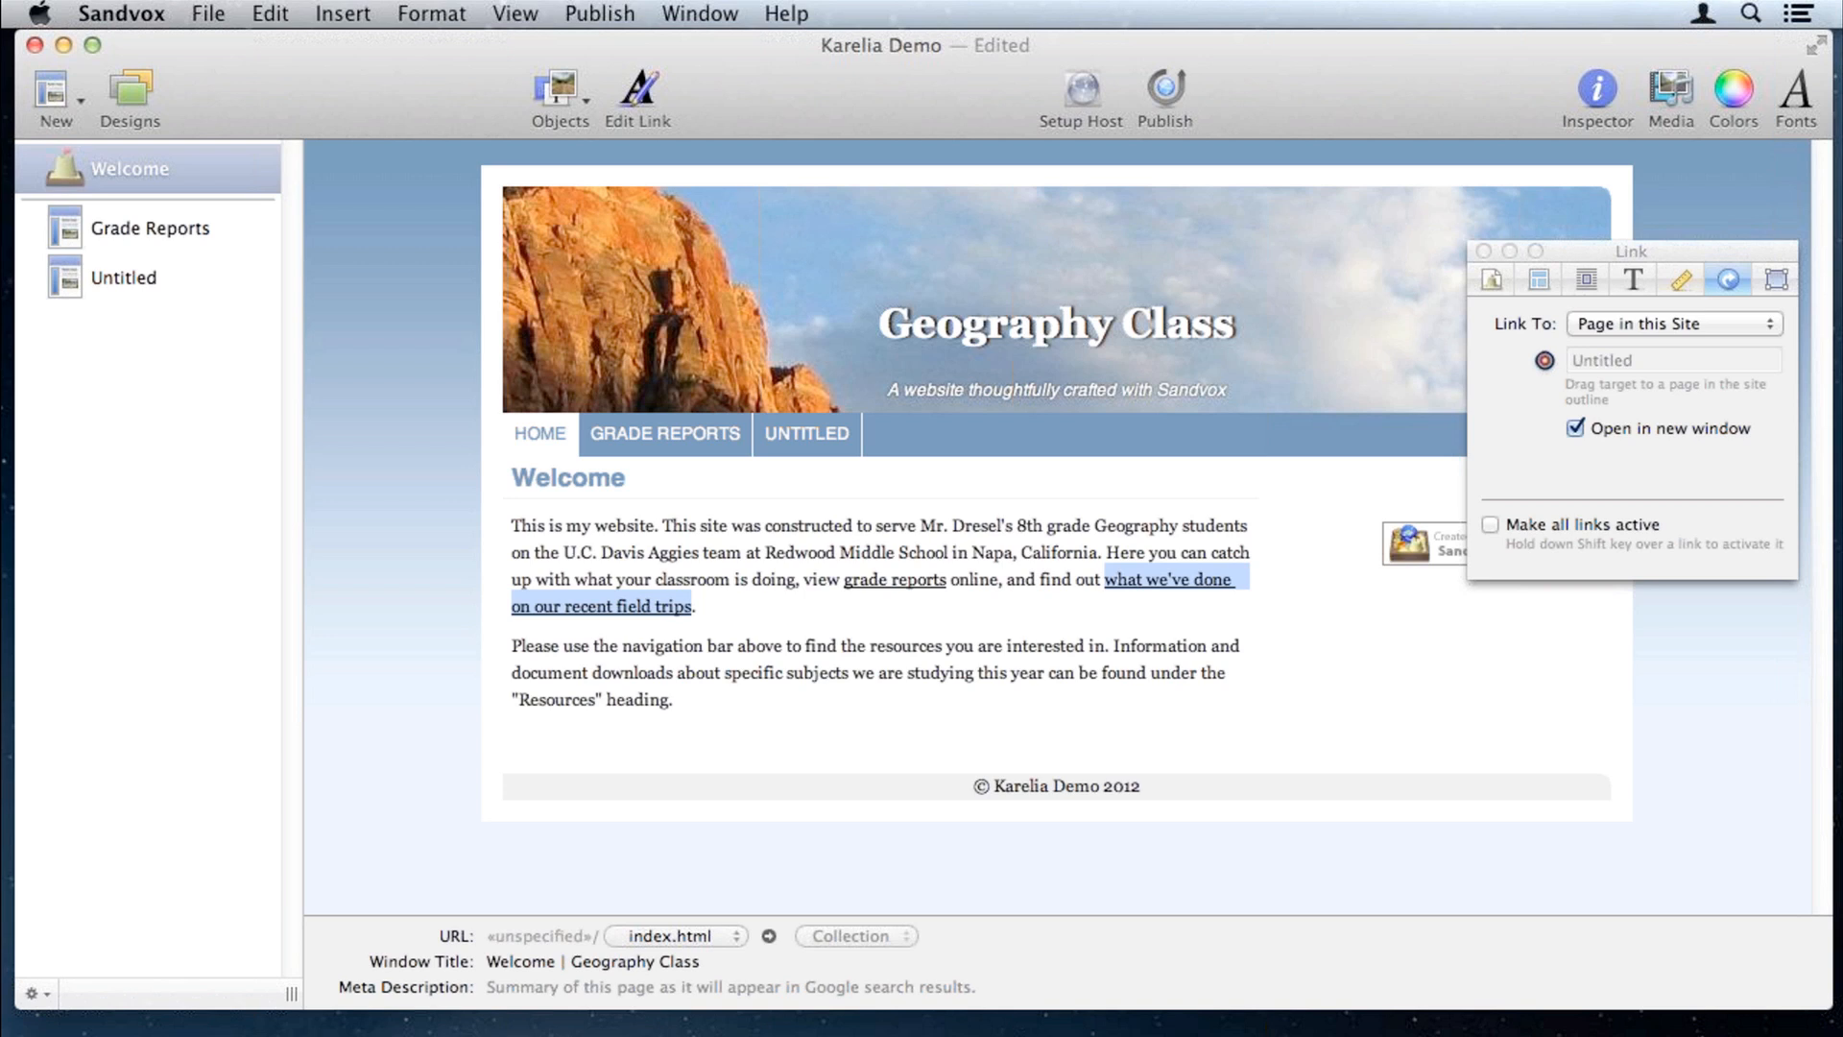
click(956, 699)
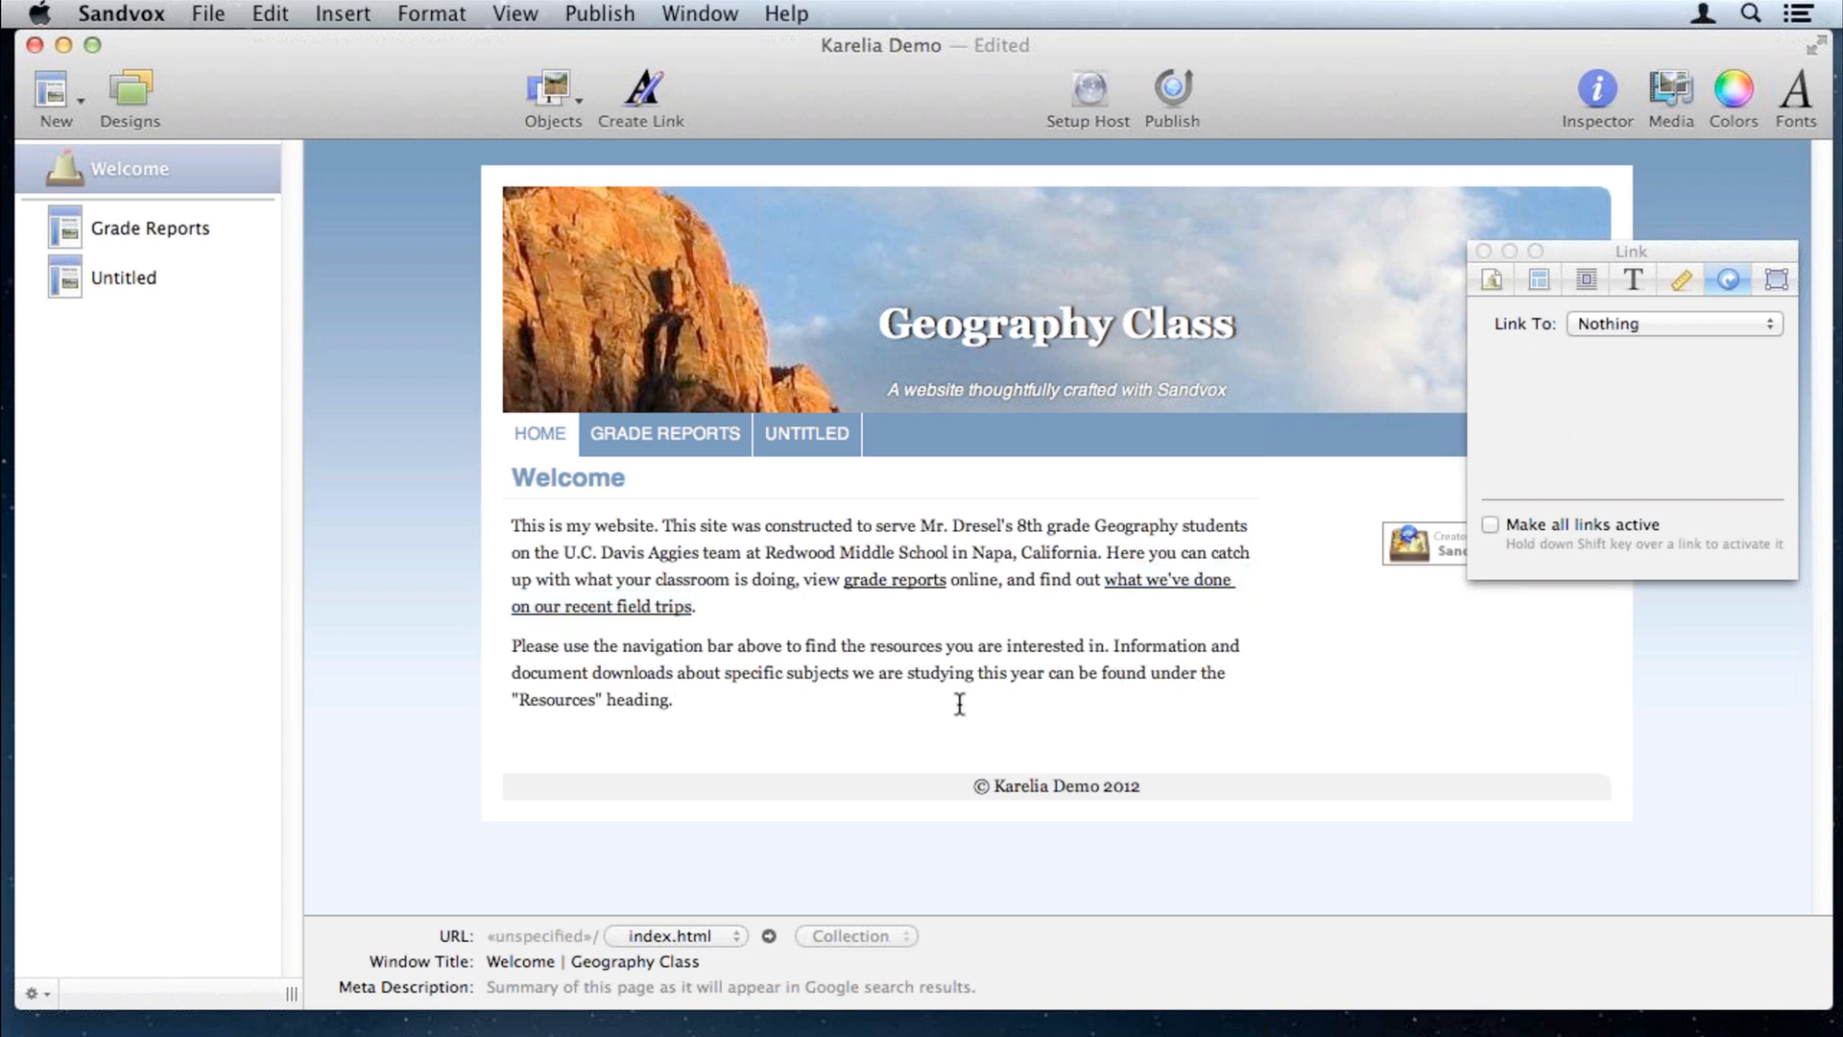
Step: Insert the aerial harbour photo below the Welcome text, shrinking and centring it
key(Return)
key(Return)
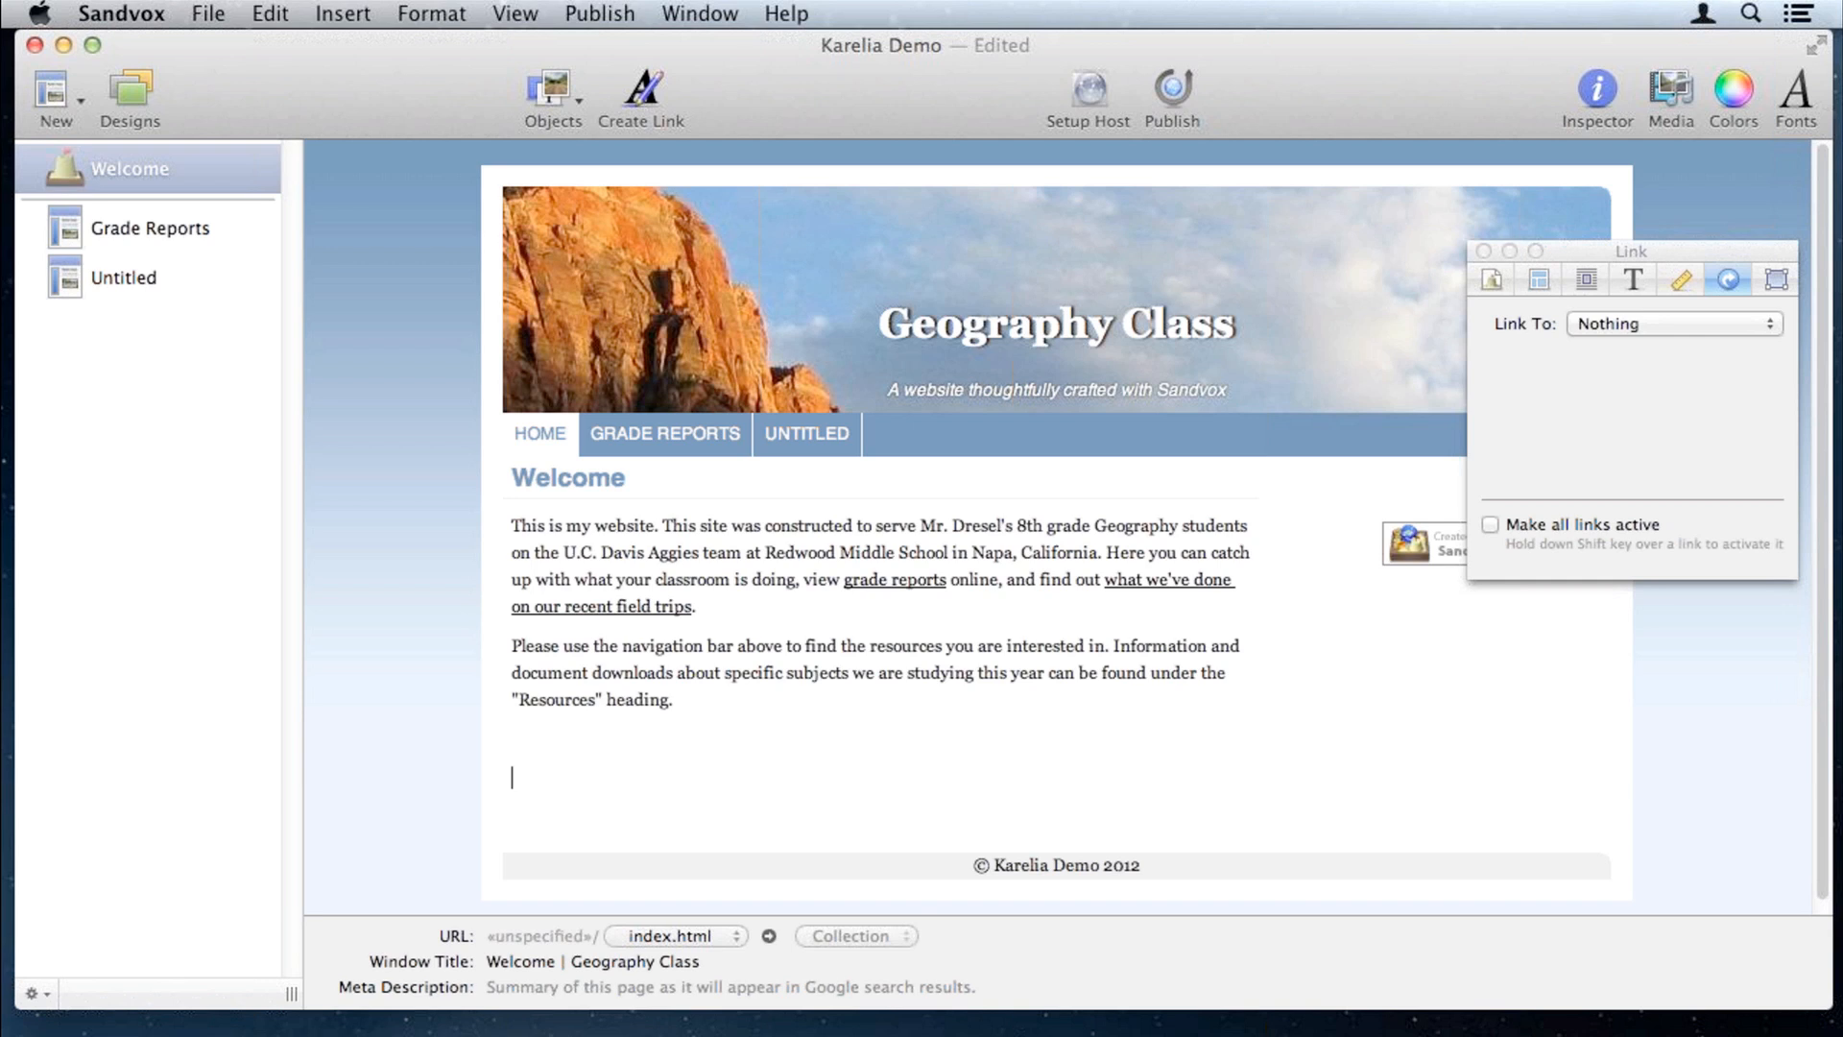
drag(1839, 488, 951, 747)
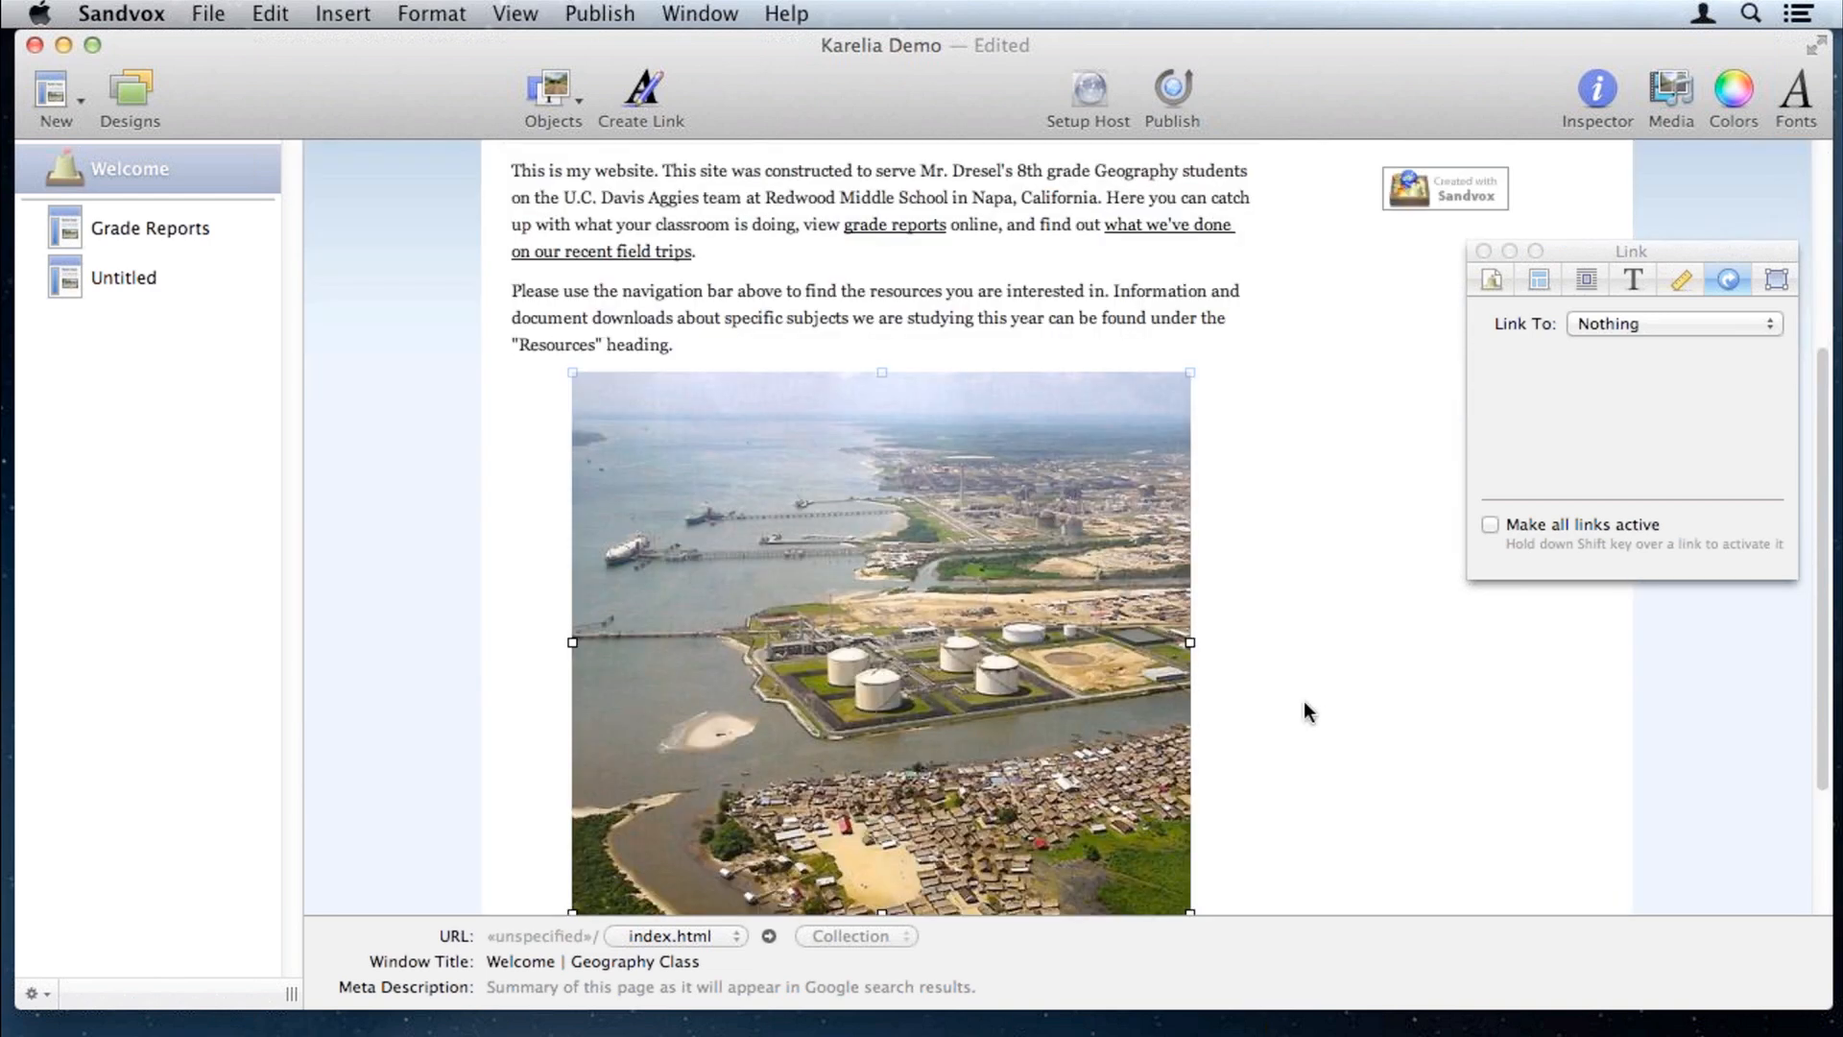
scroll(1304, 711, down, 2)
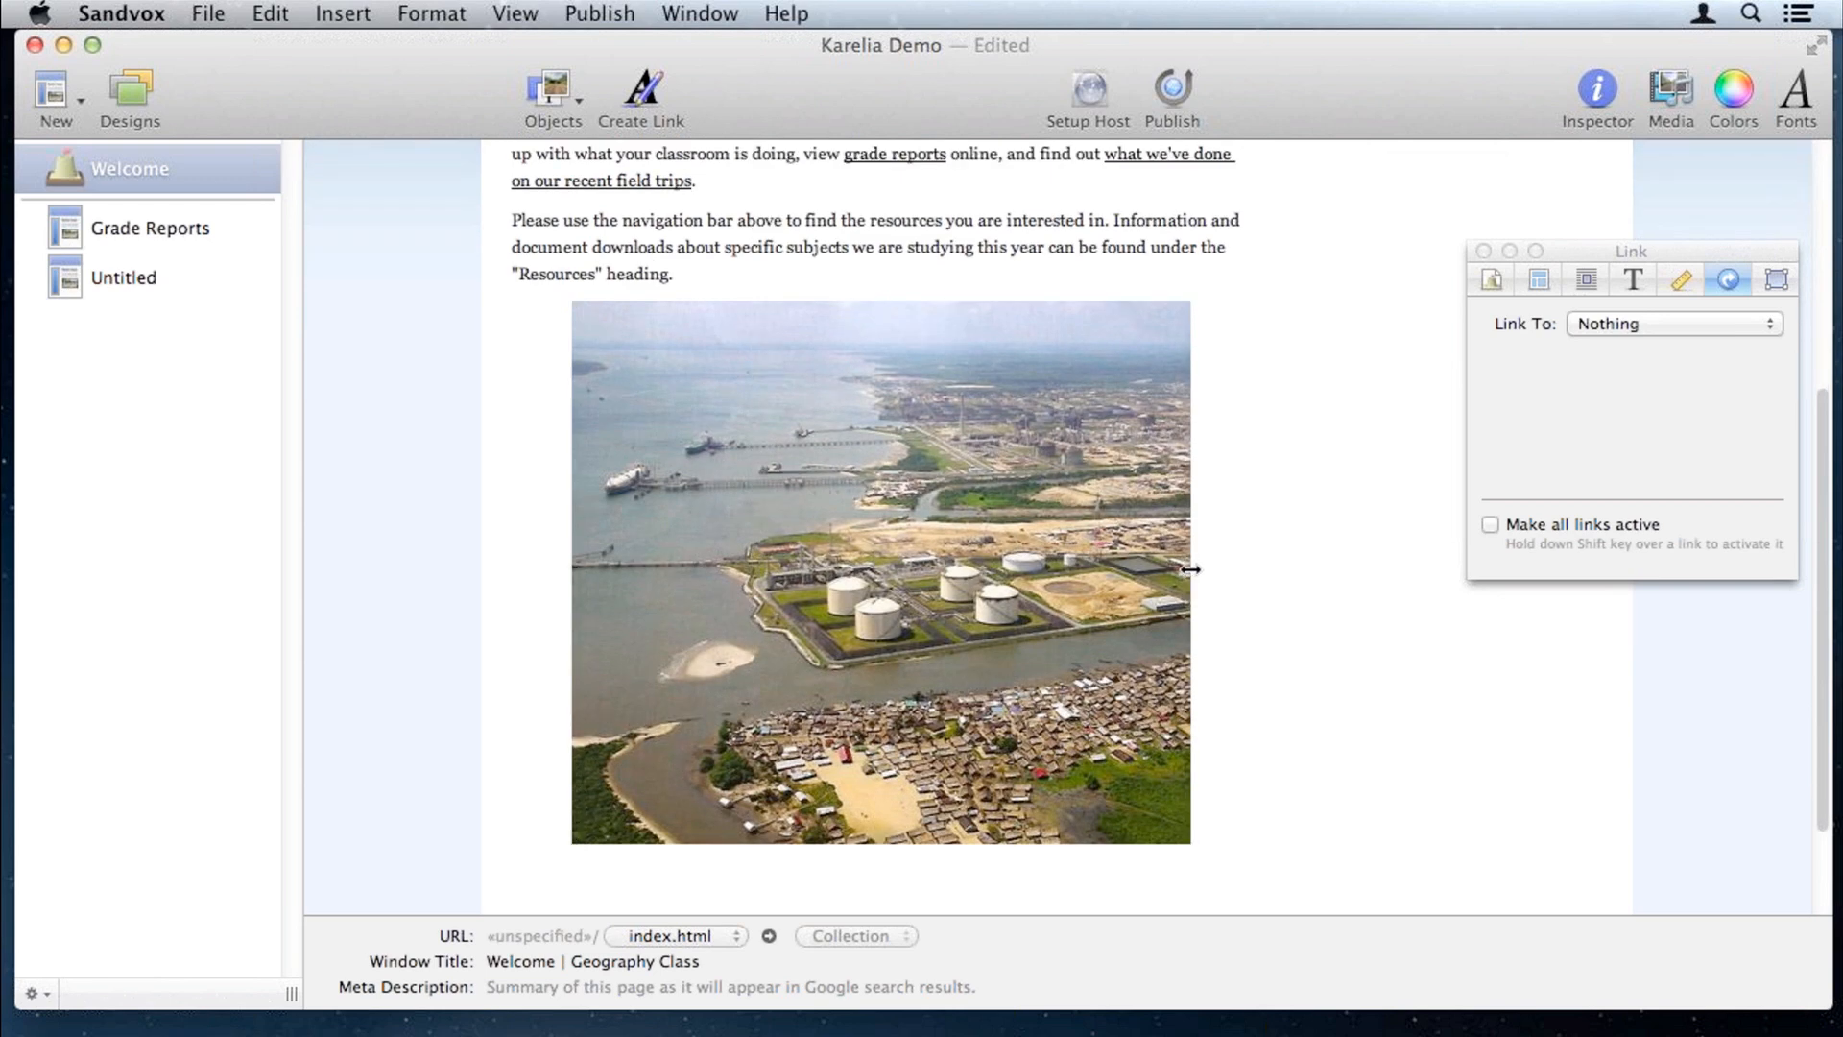
drag(1193, 571, 1087, 572)
mouse_move(909, 531)
mouse_down()
mouse_move(1084, 537)
mouse_move(925, 538)
mouse_up()
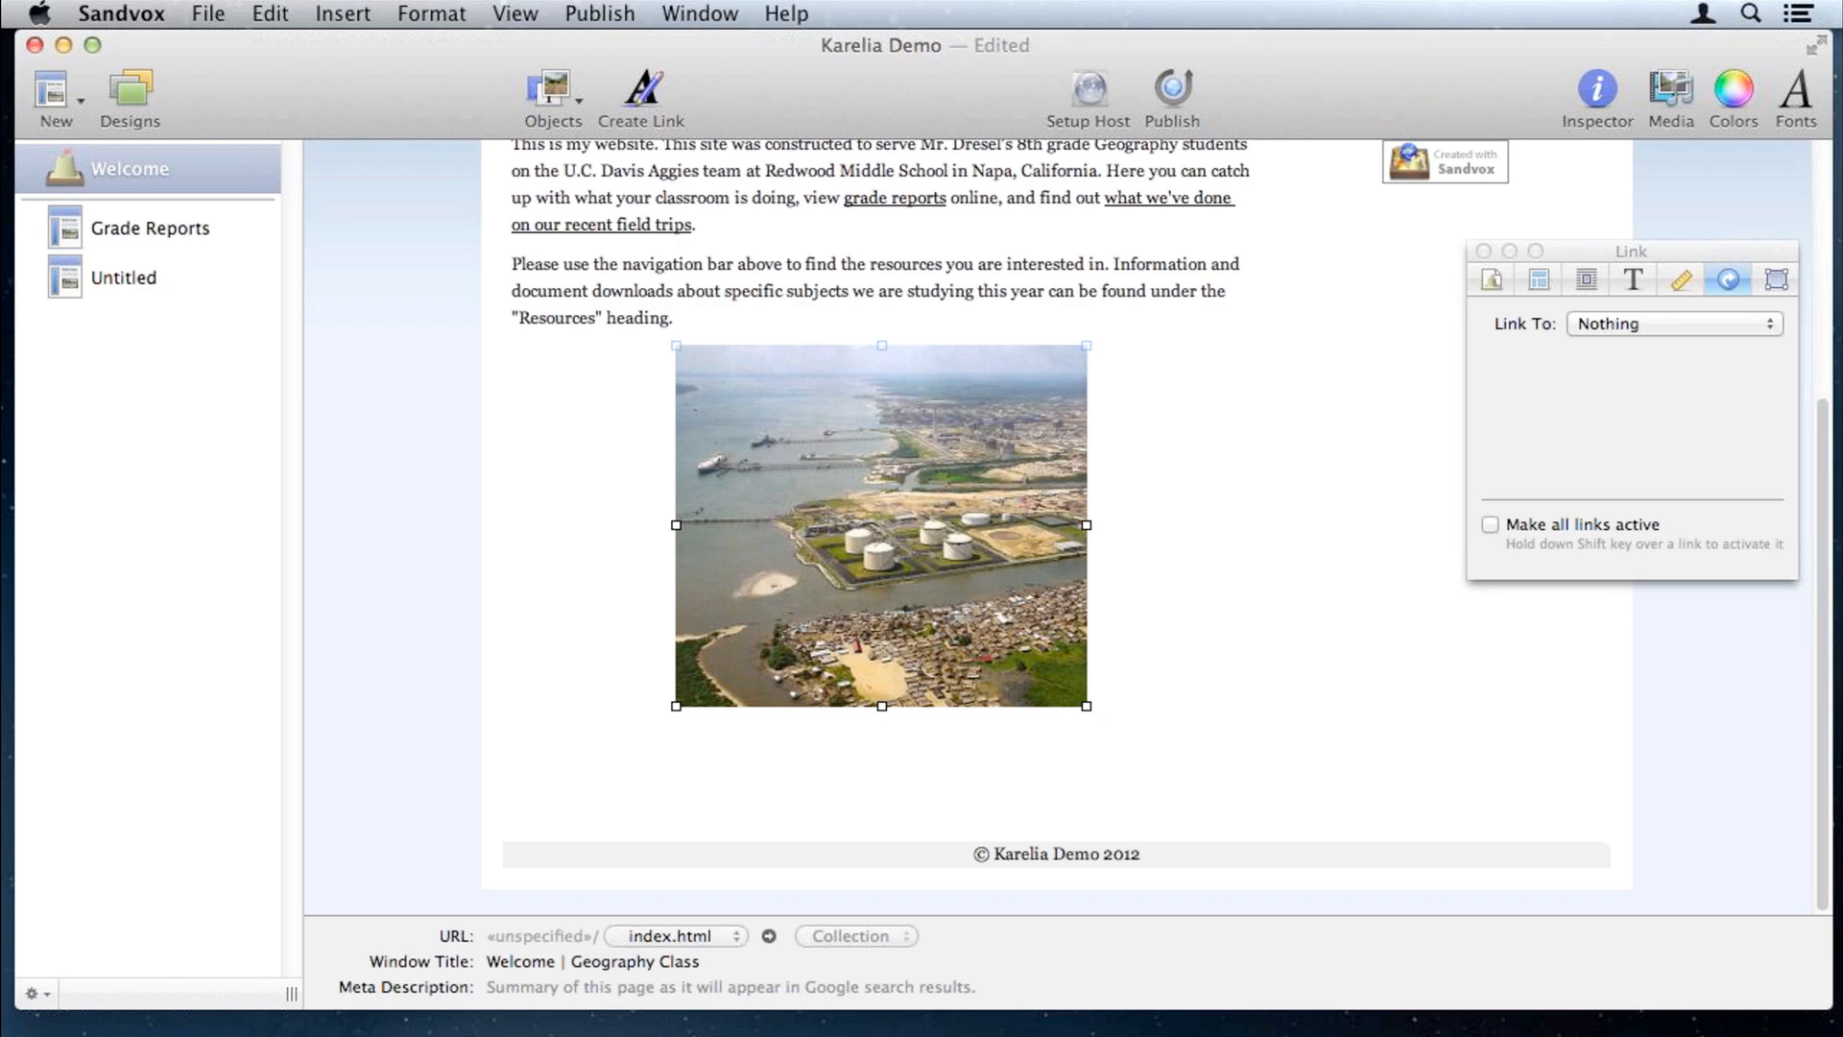
scroll(1269, 511, up, 1)
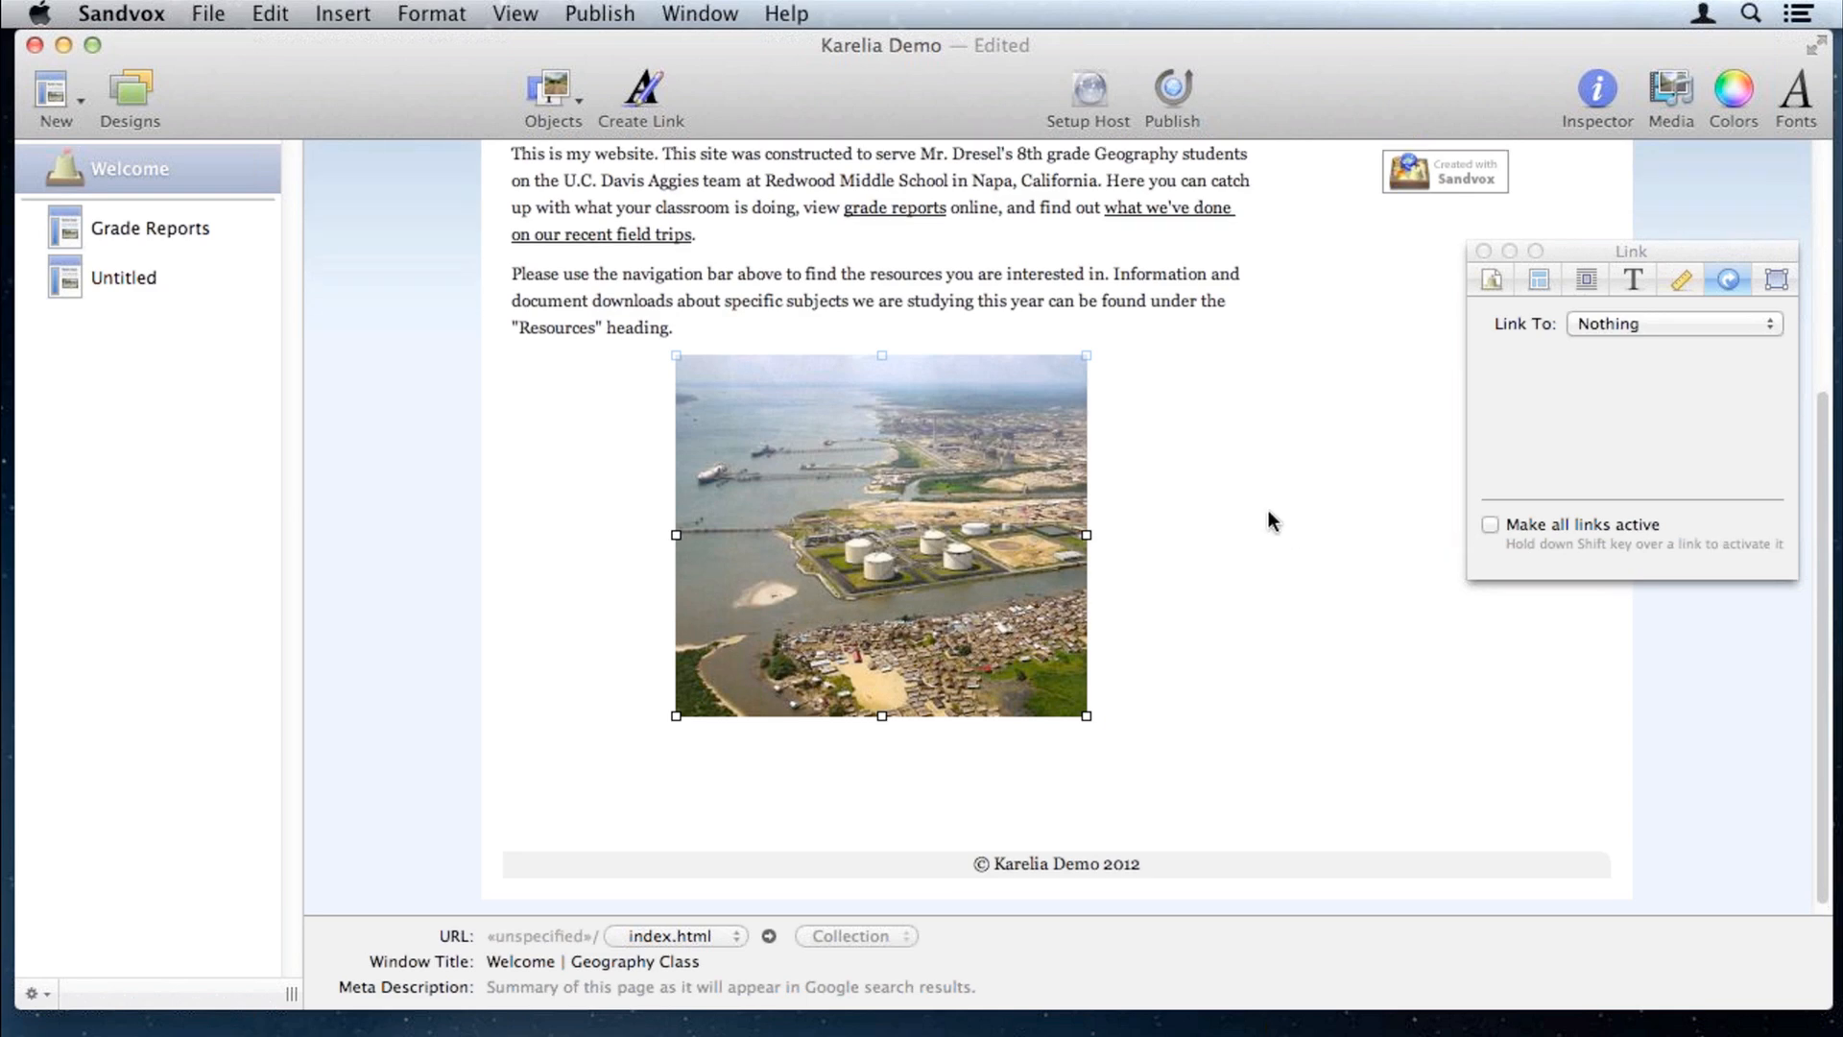
scroll(1269, 512, up, 5)
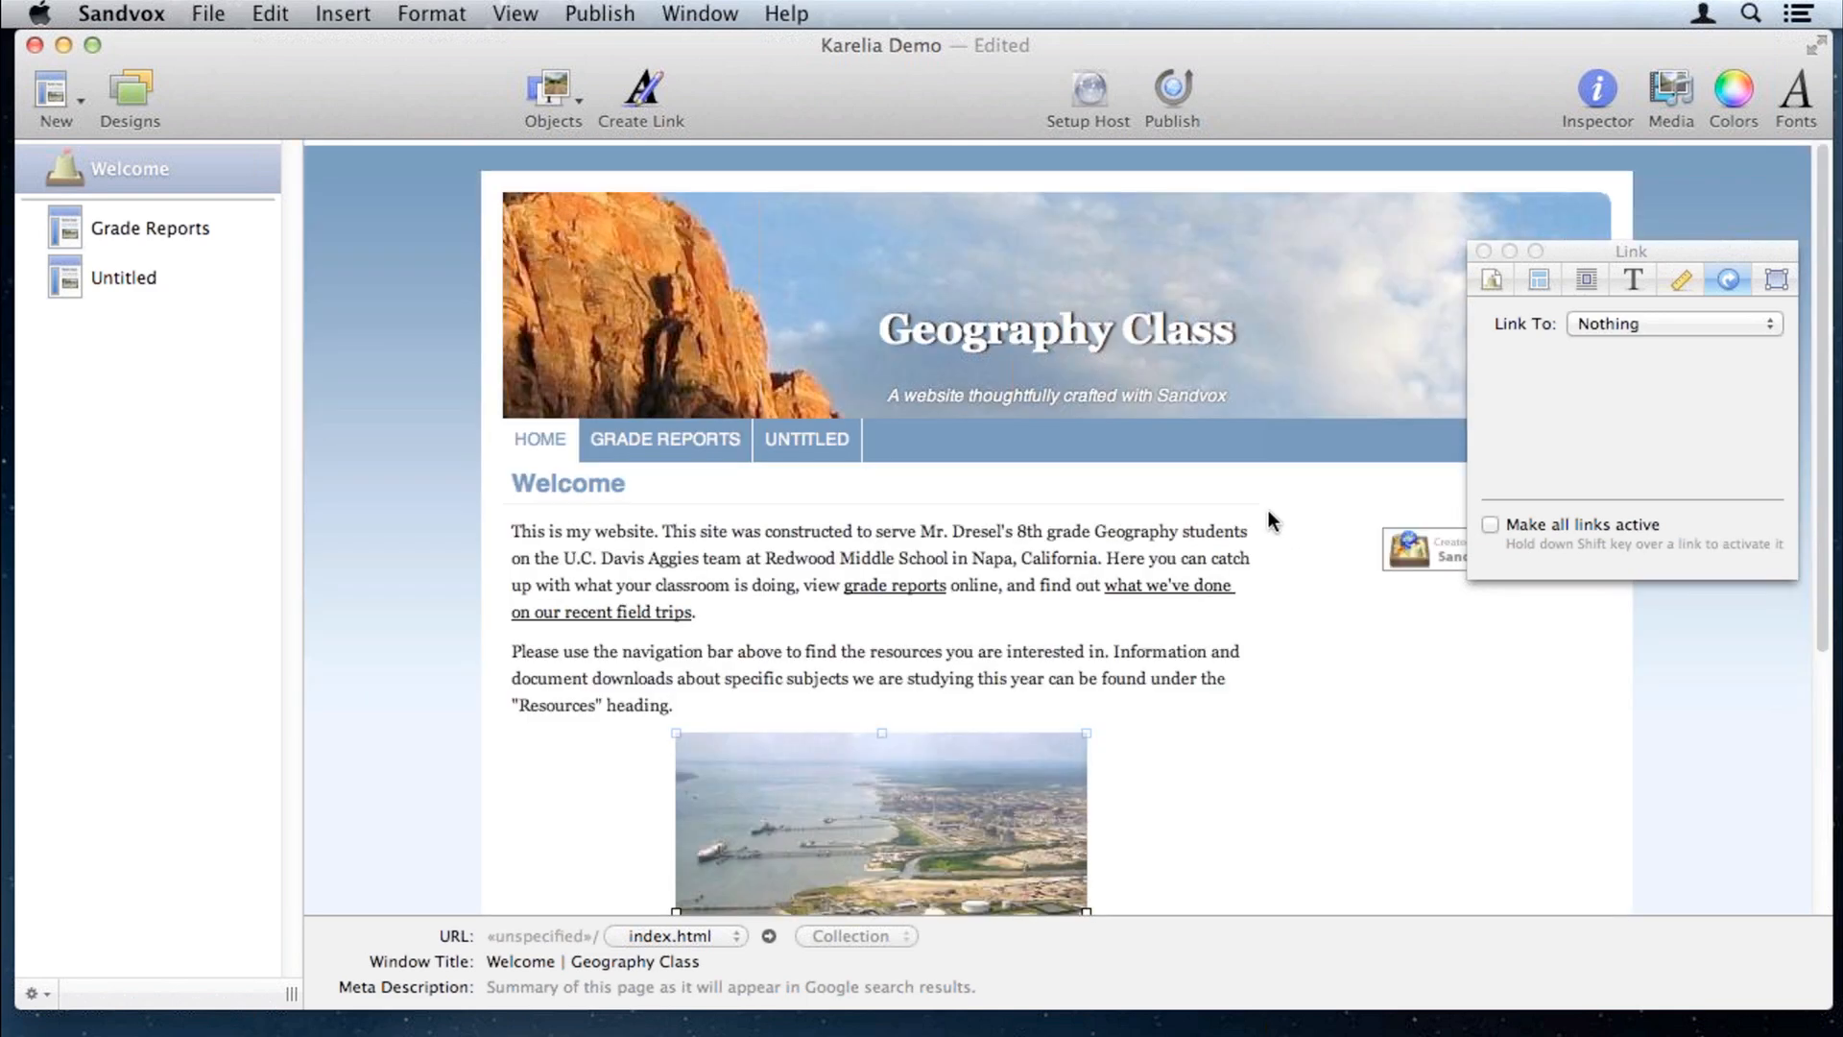
click(1488, 279)
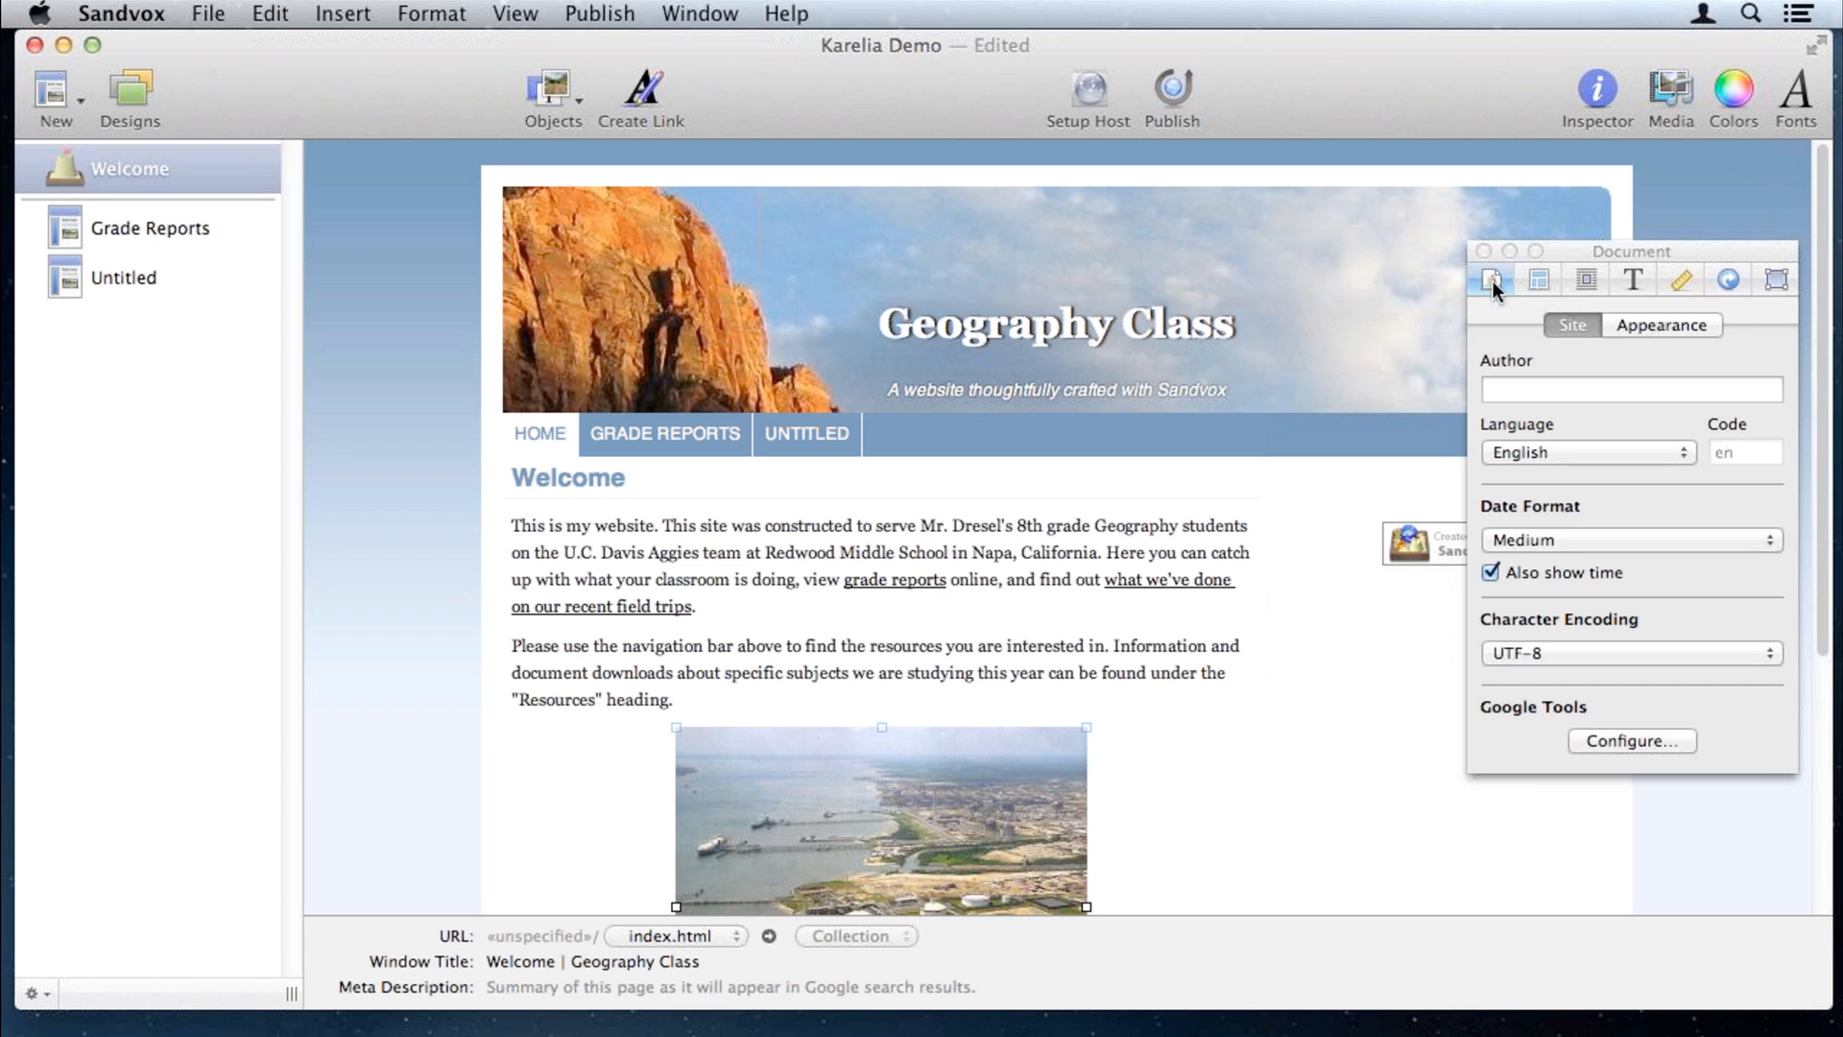
Step: Set the site banner to Image Fill with Crete.jpg, then close the Inspector
click(1657, 323)
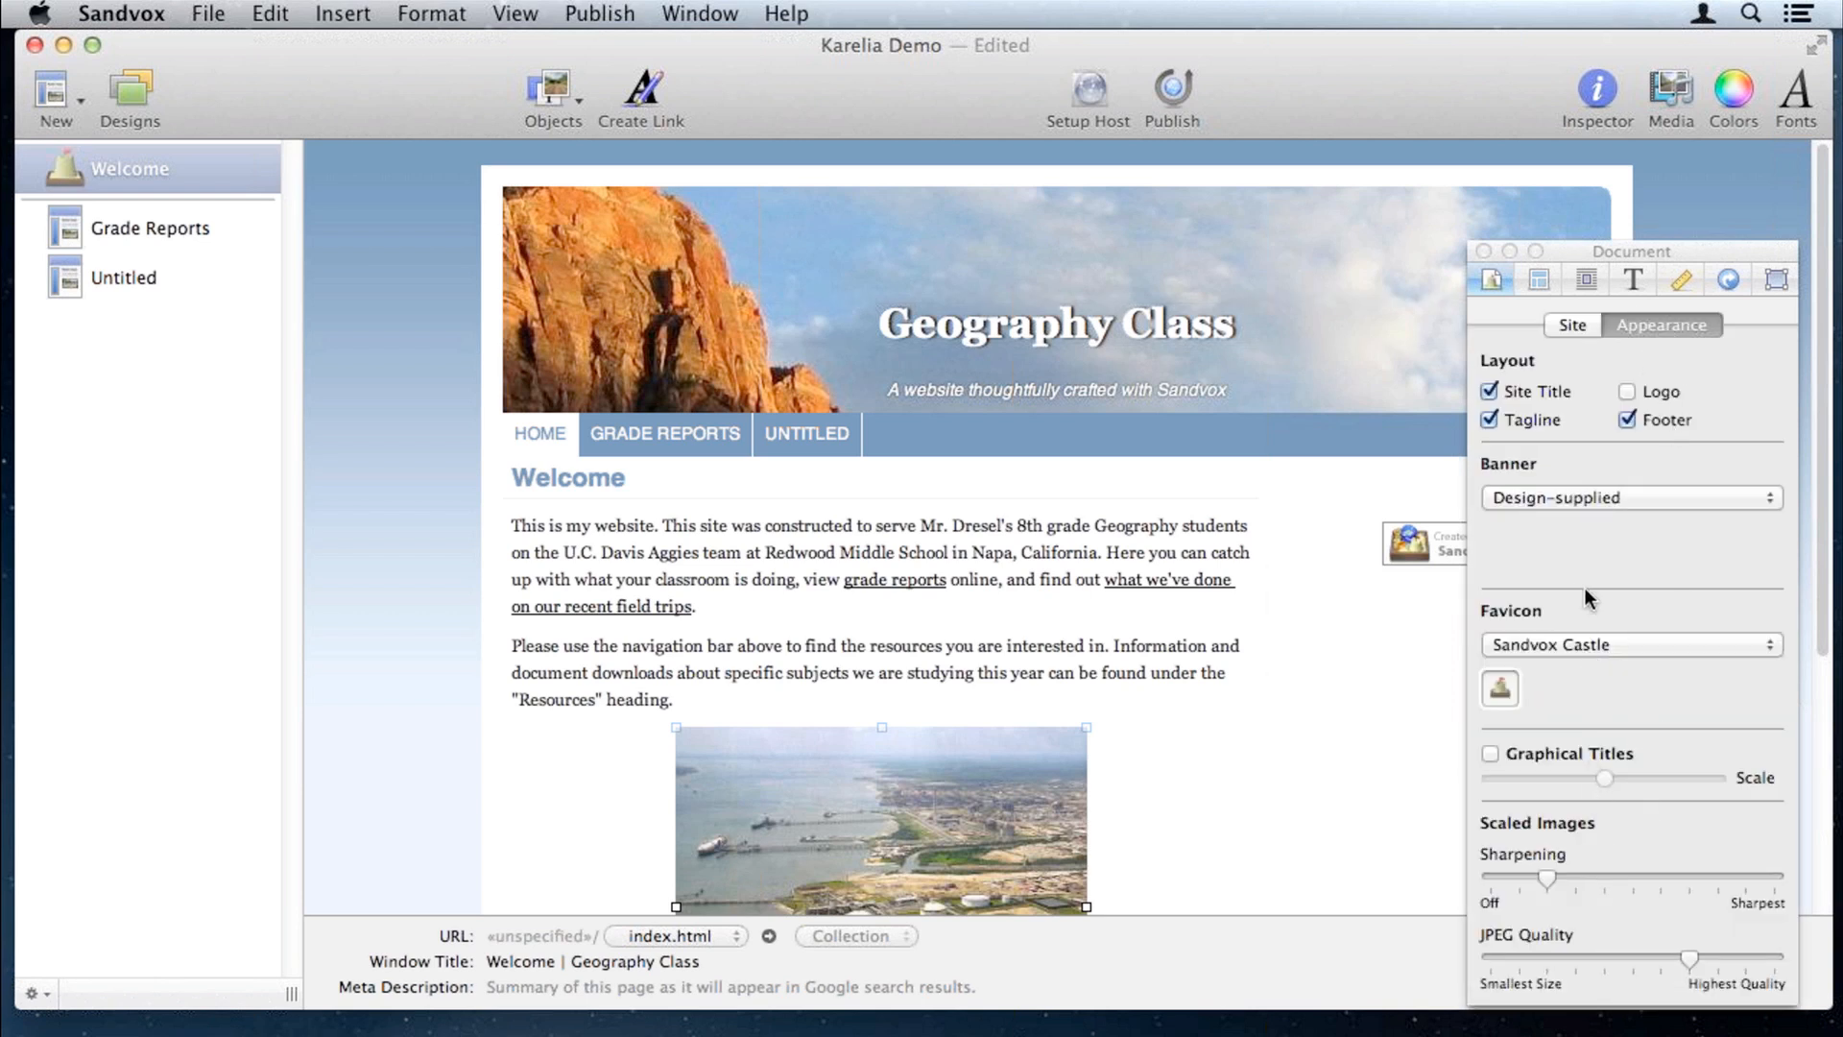
click(1594, 497)
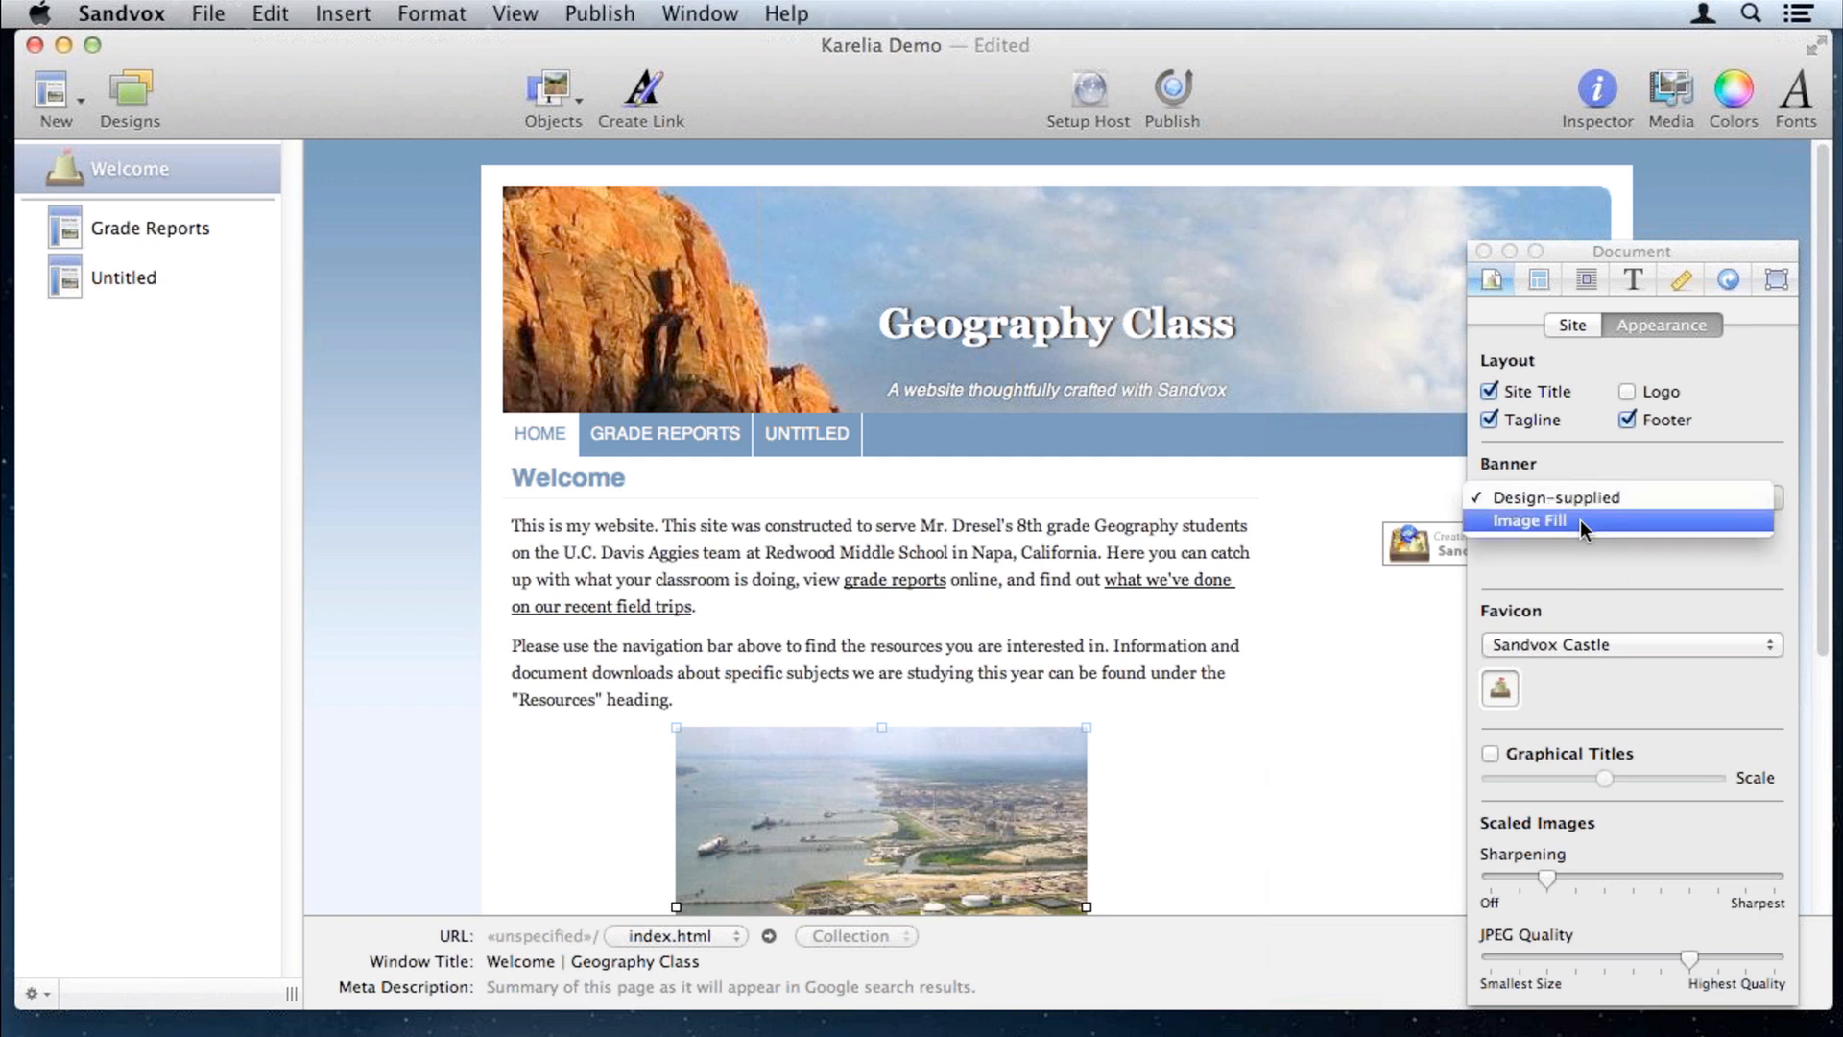
click(1580, 521)
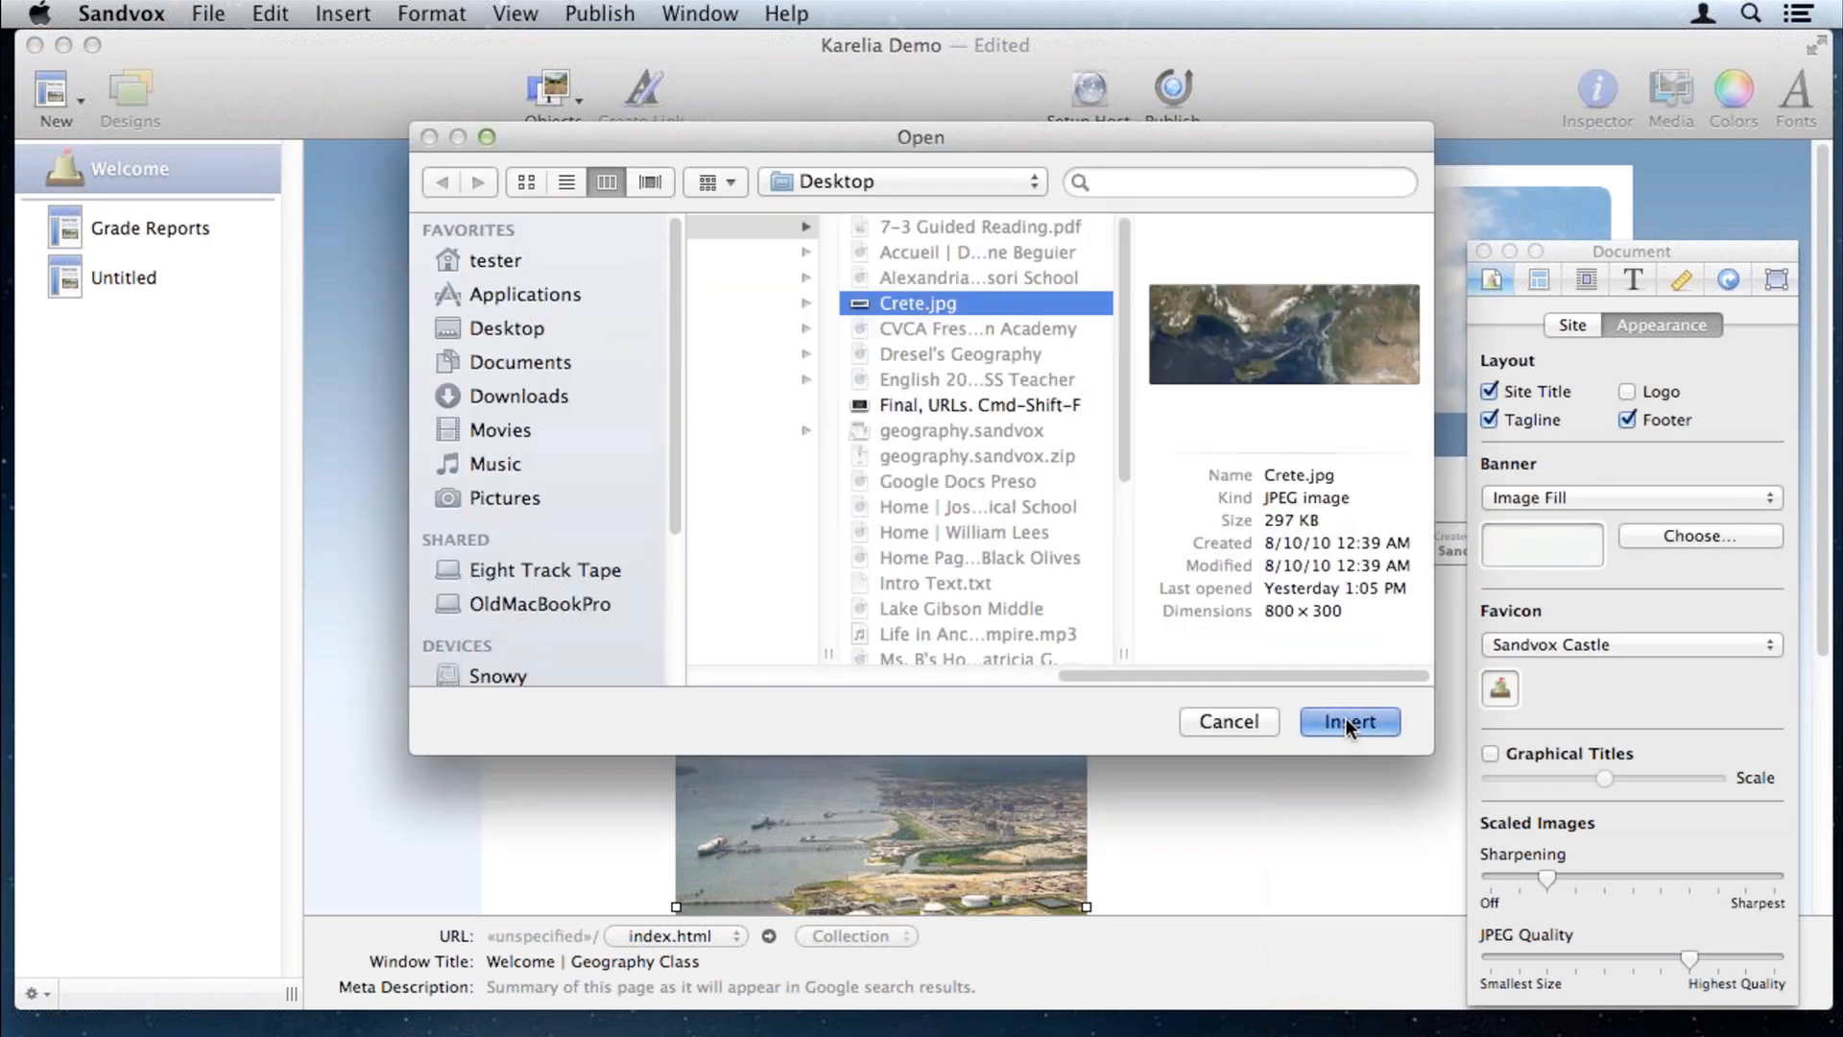
click(1346, 722)
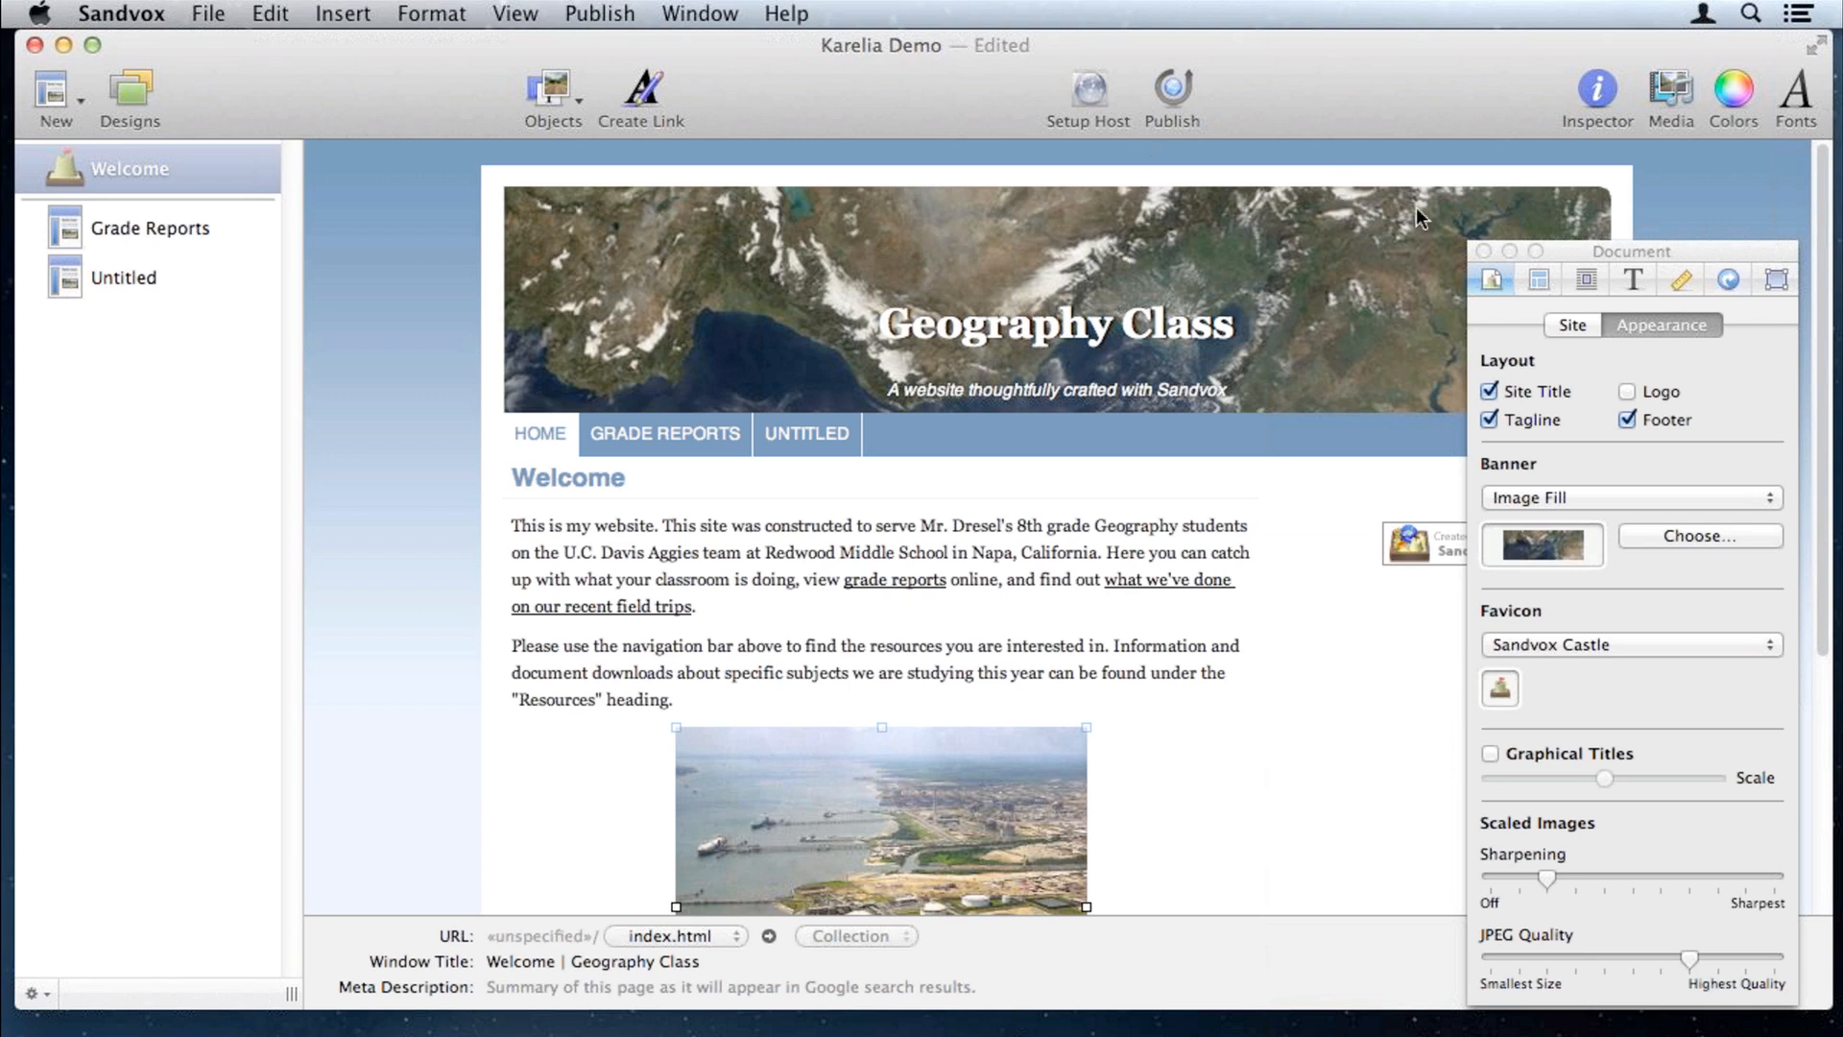
click(1484, 252)
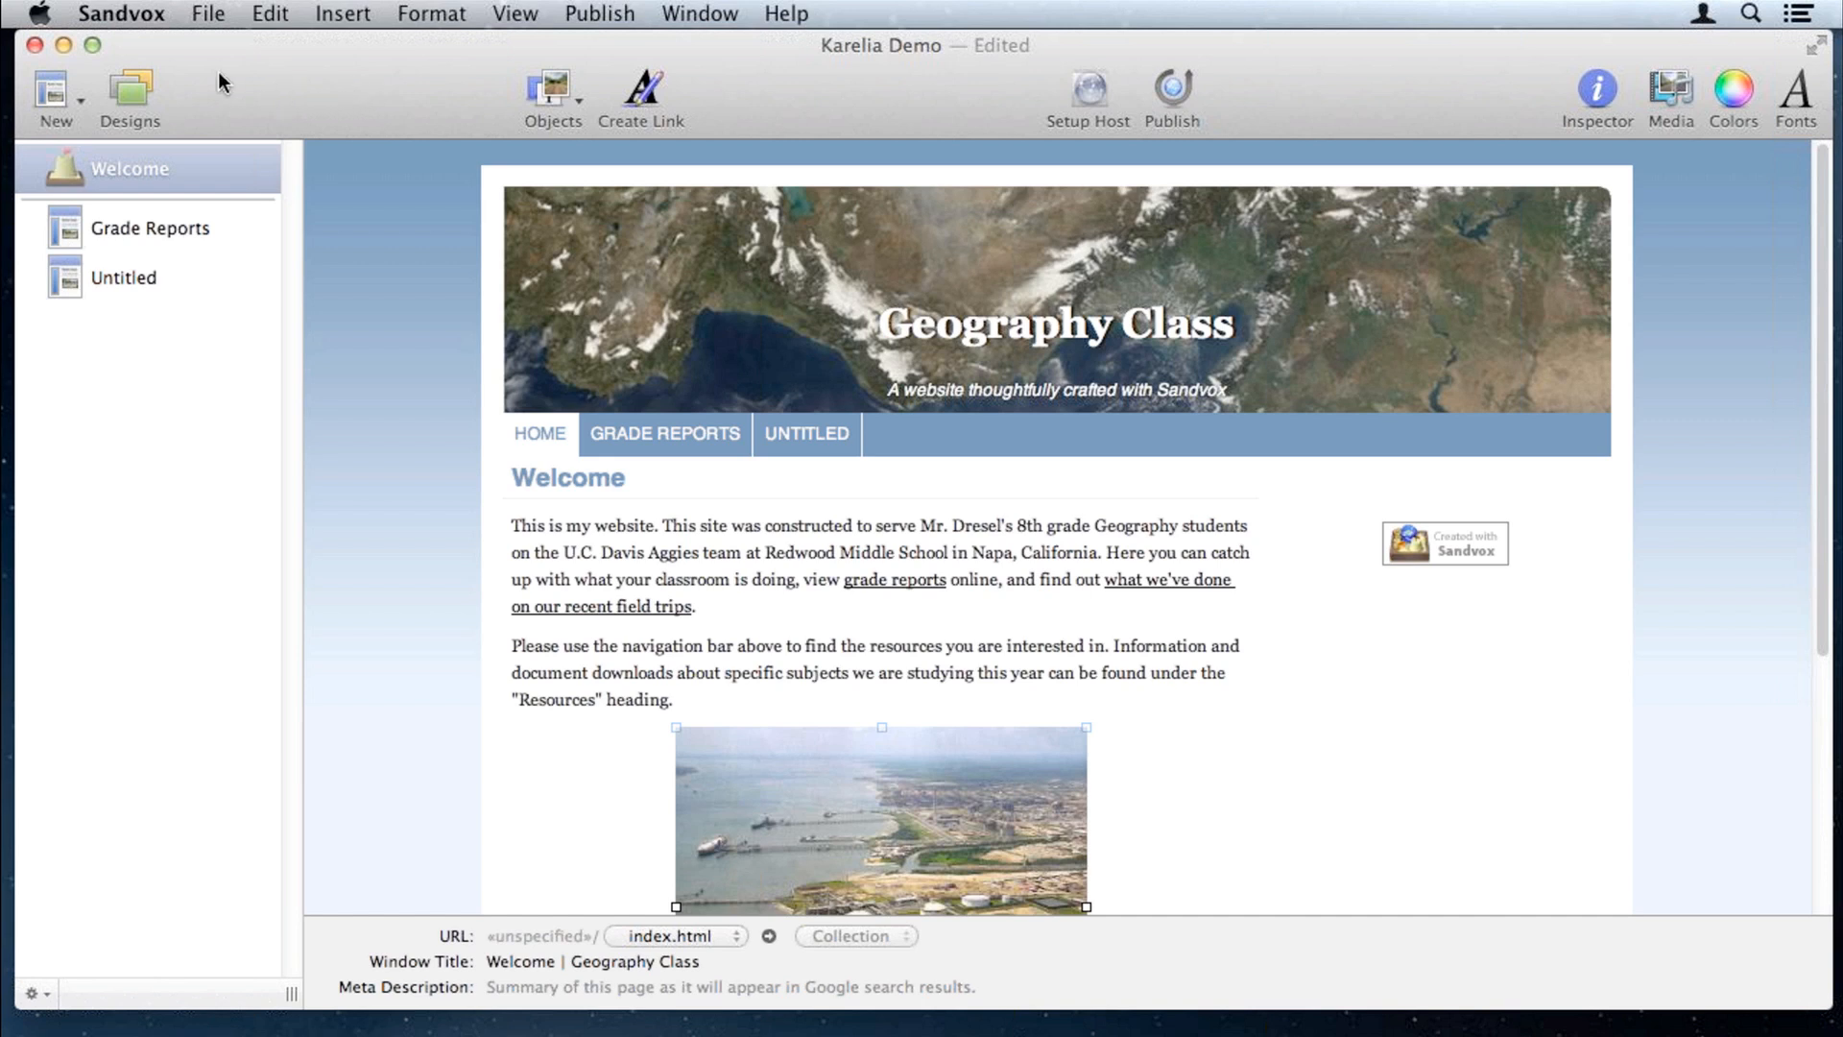
Step: Hide Sandvox and show the Geography Units subpage list on the site's Welcome page in Safari
click(63, 45)
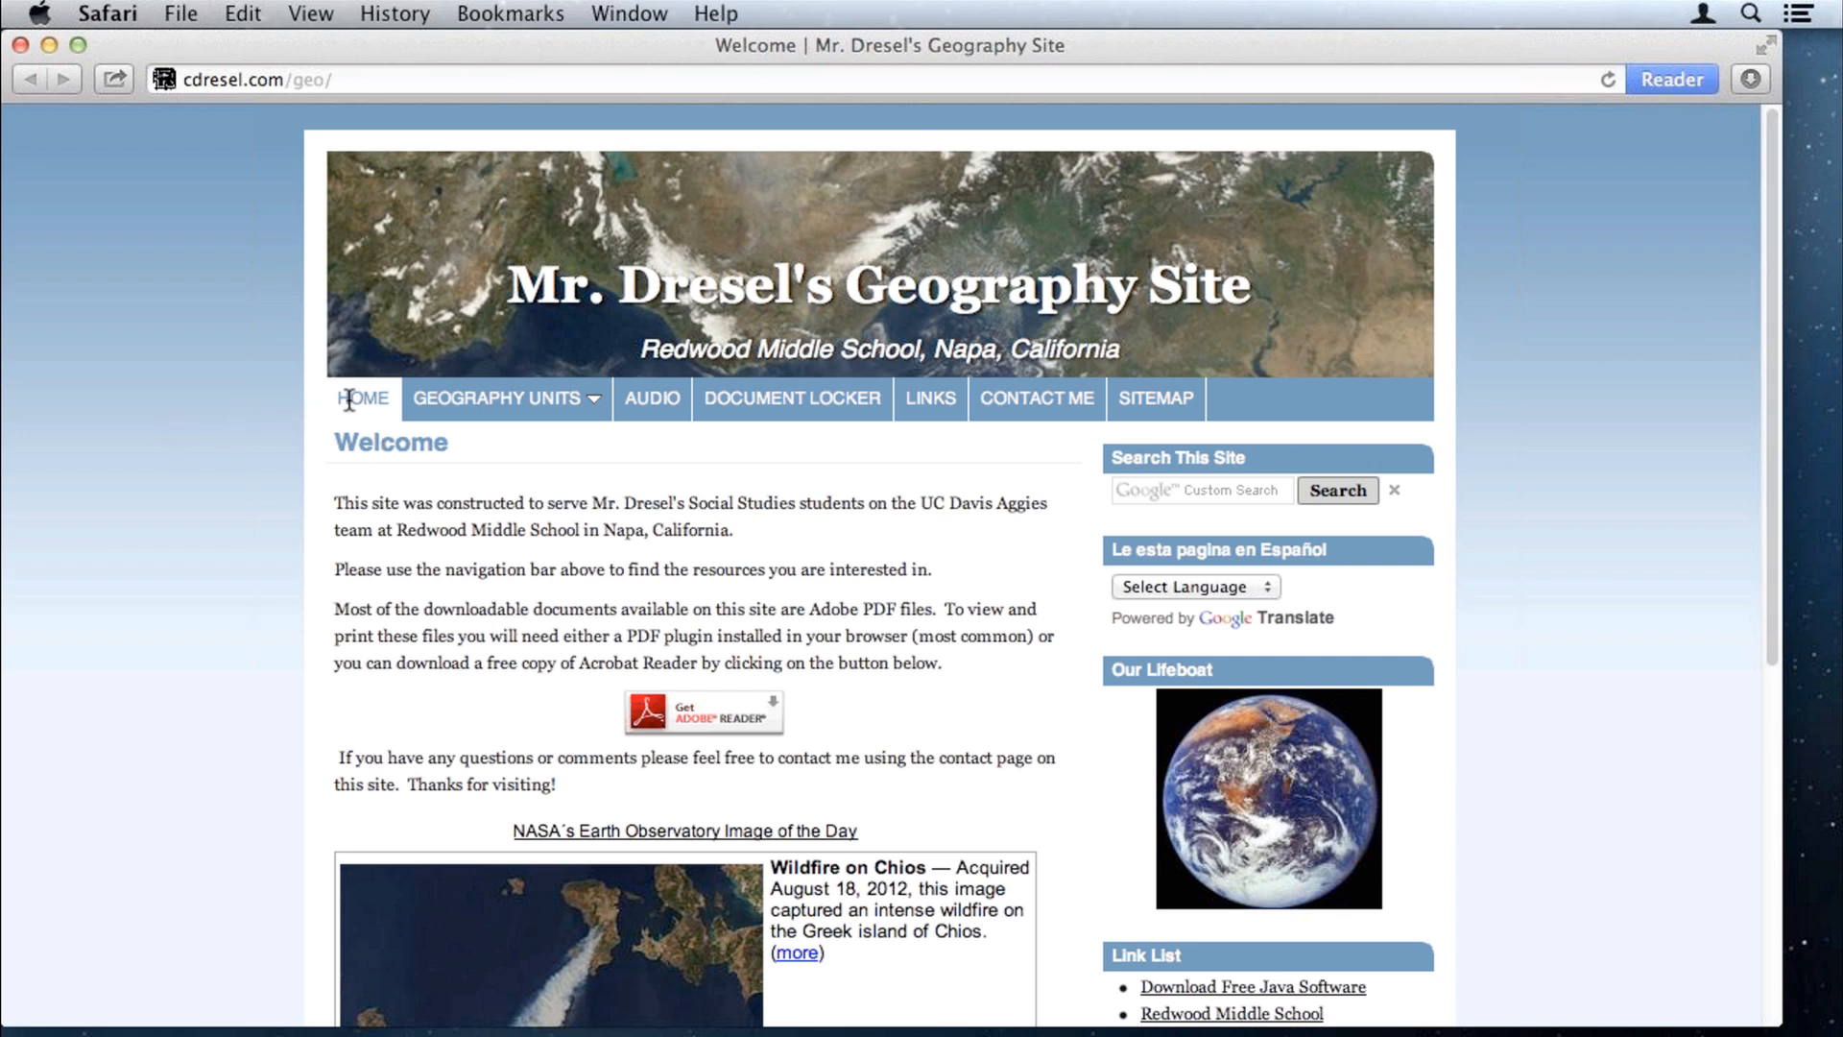
mouse_move(453, 405)
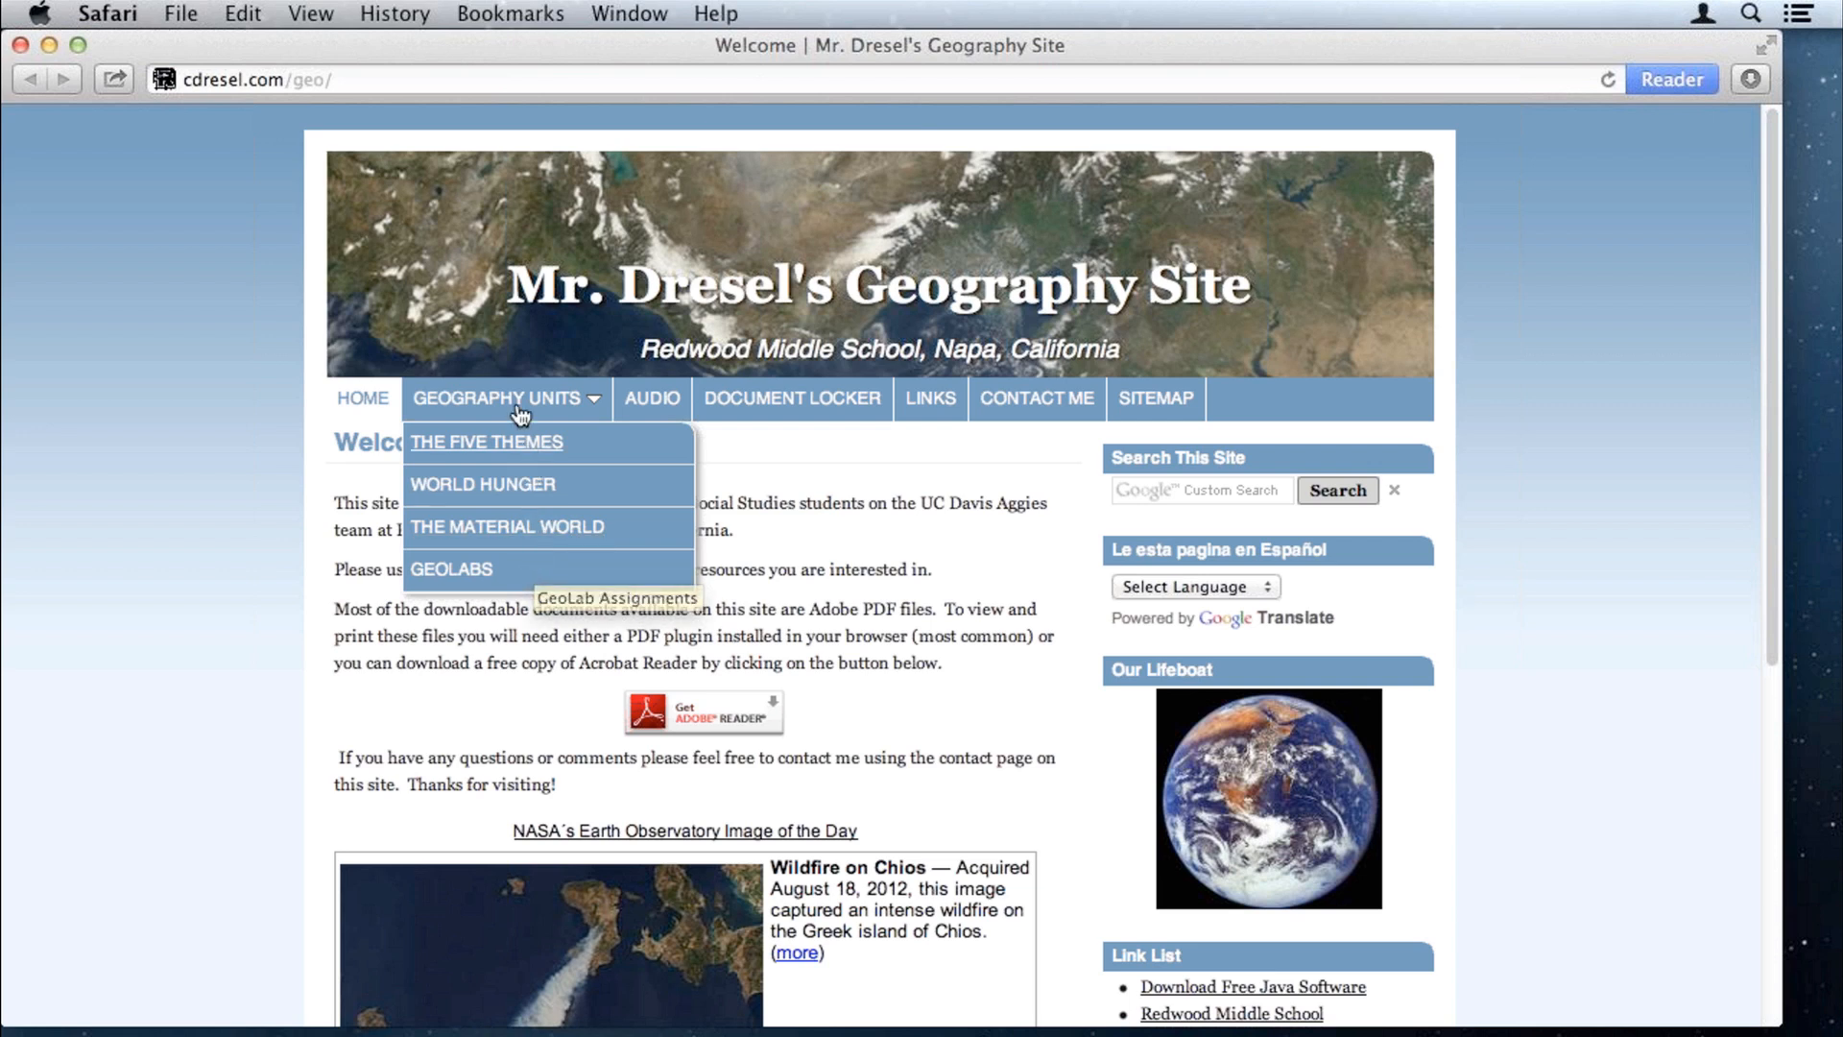
Step: Open the World Hunger Unit page and browse its hunger map, resource links and class downloads
click(483, 485)
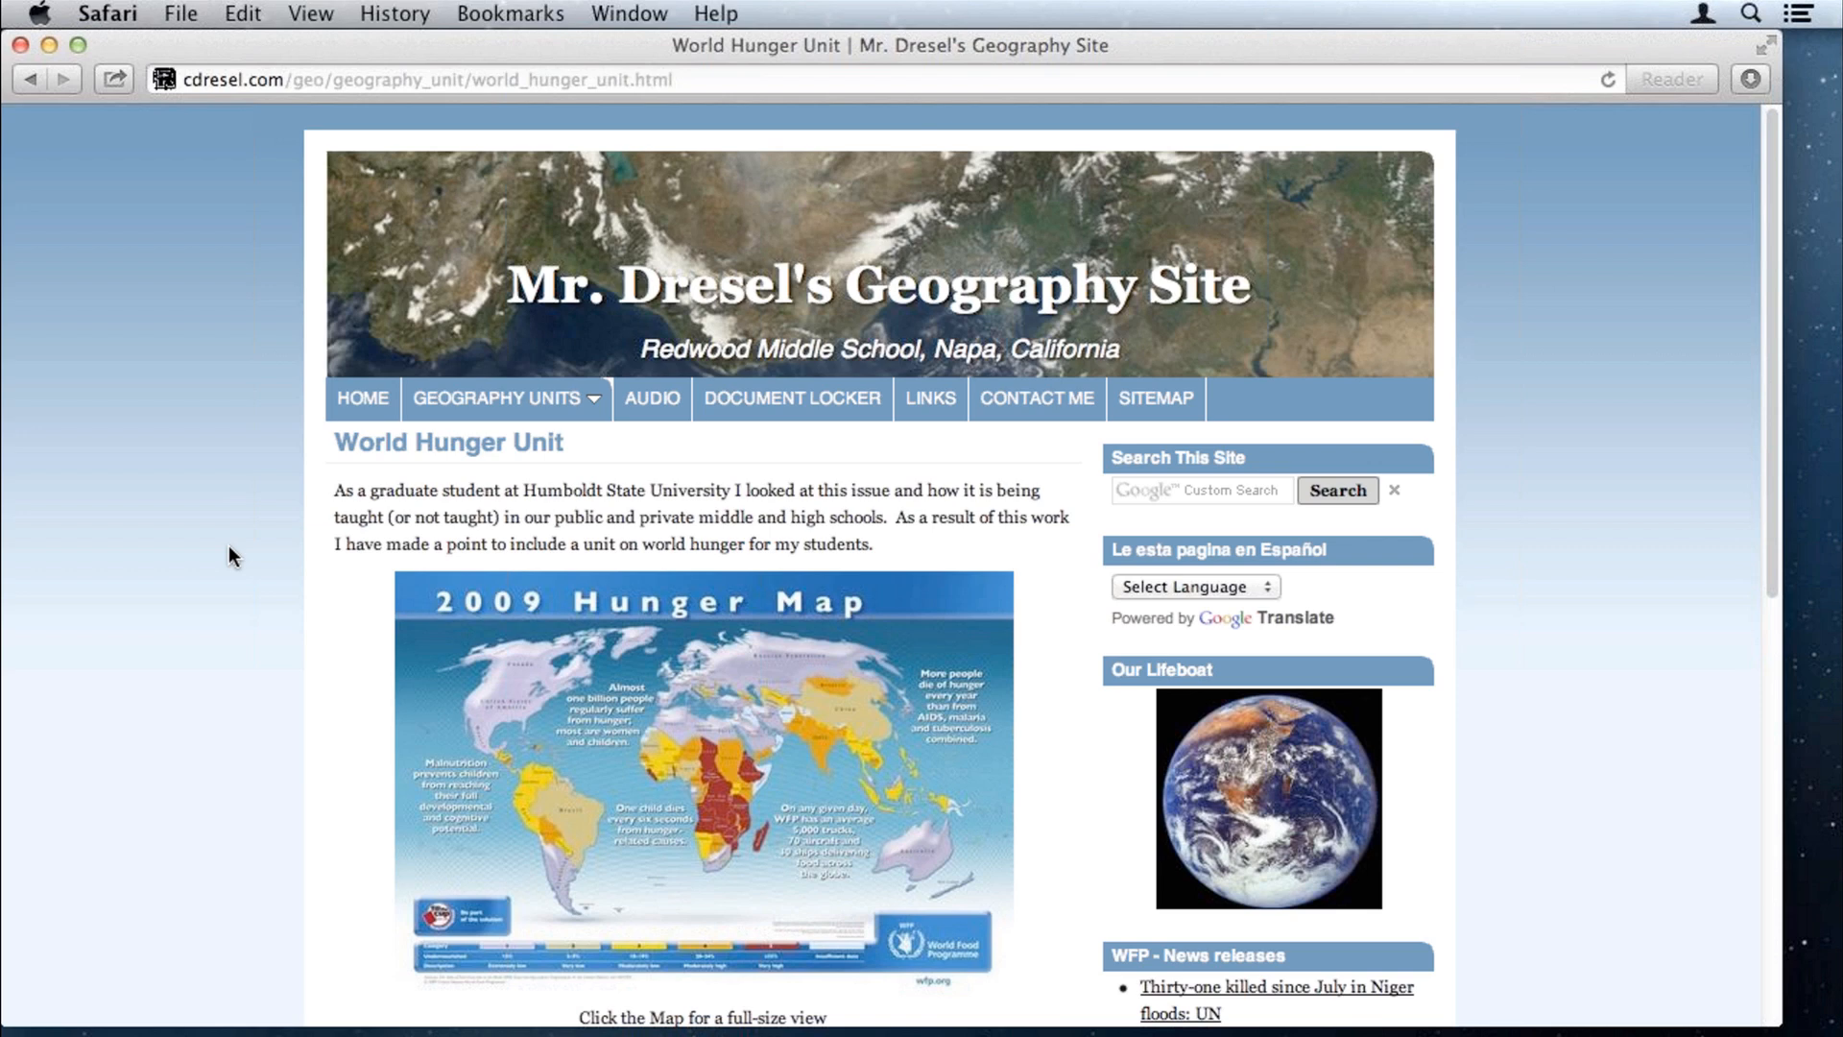
scroll(229, 547, down, 3)
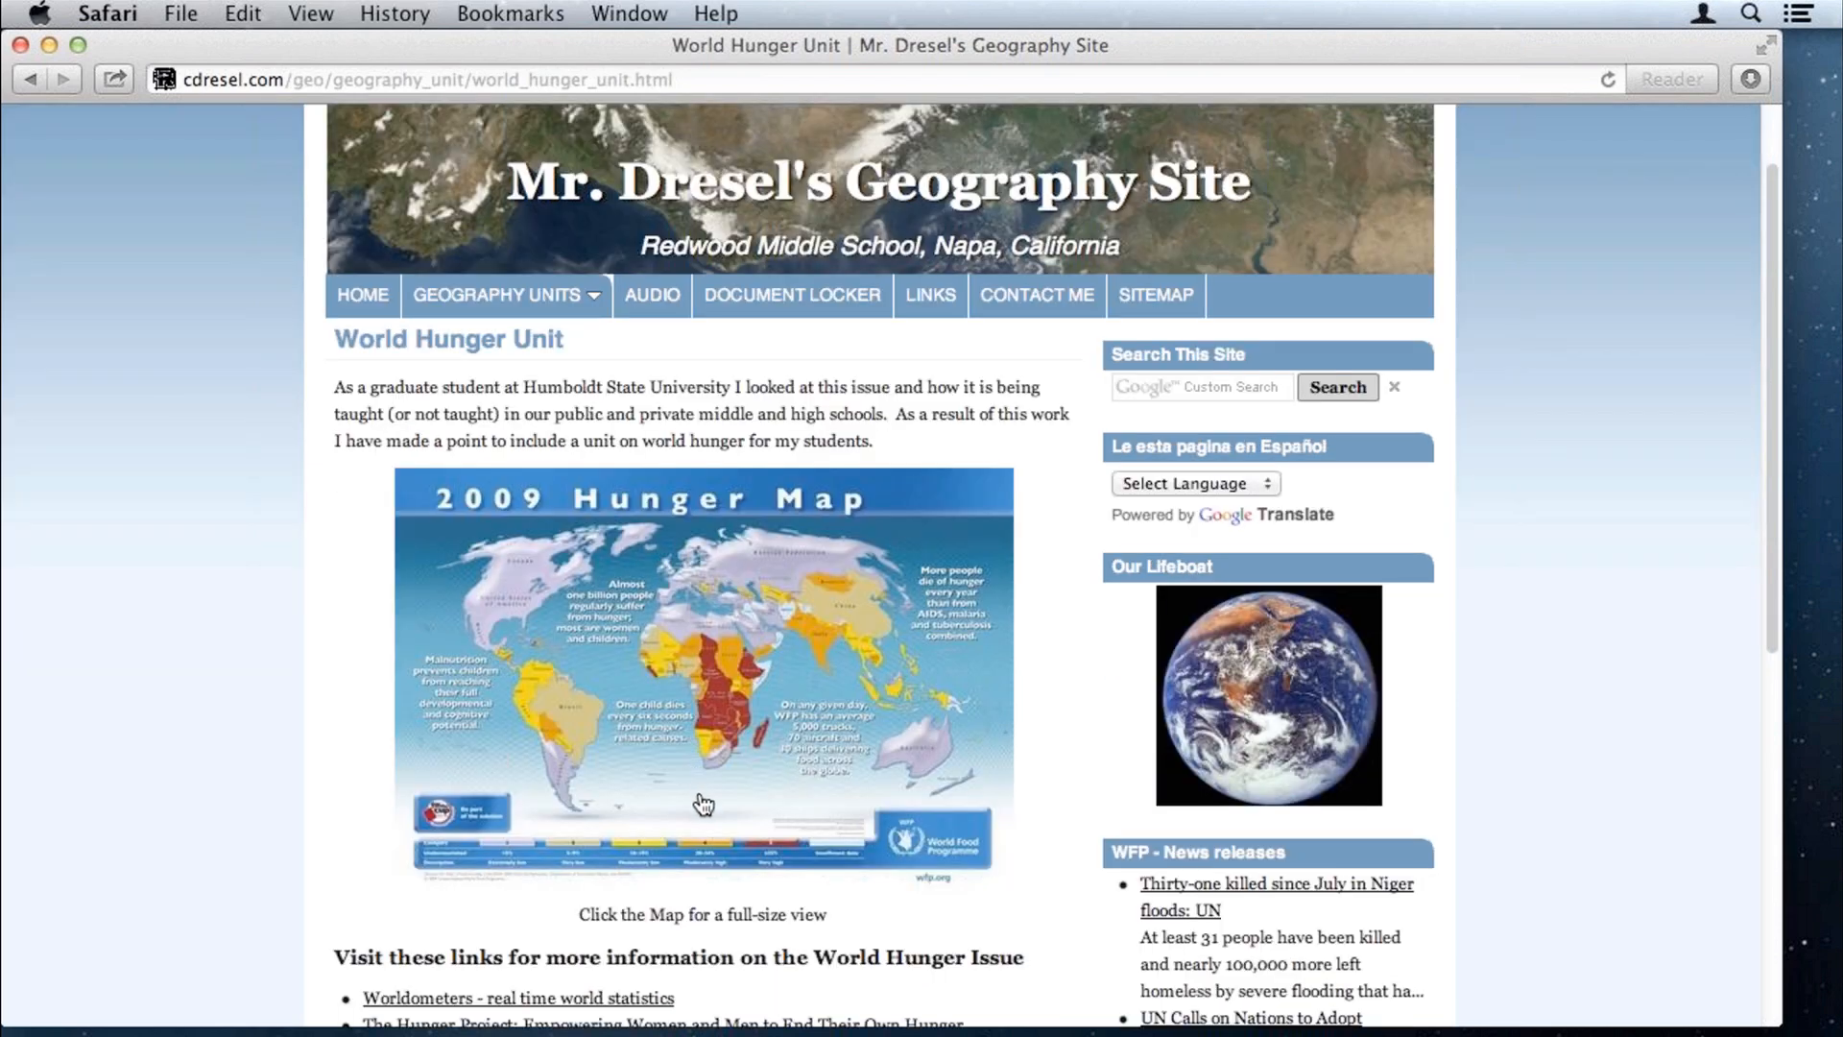
scroll(704, 805, down, 1)
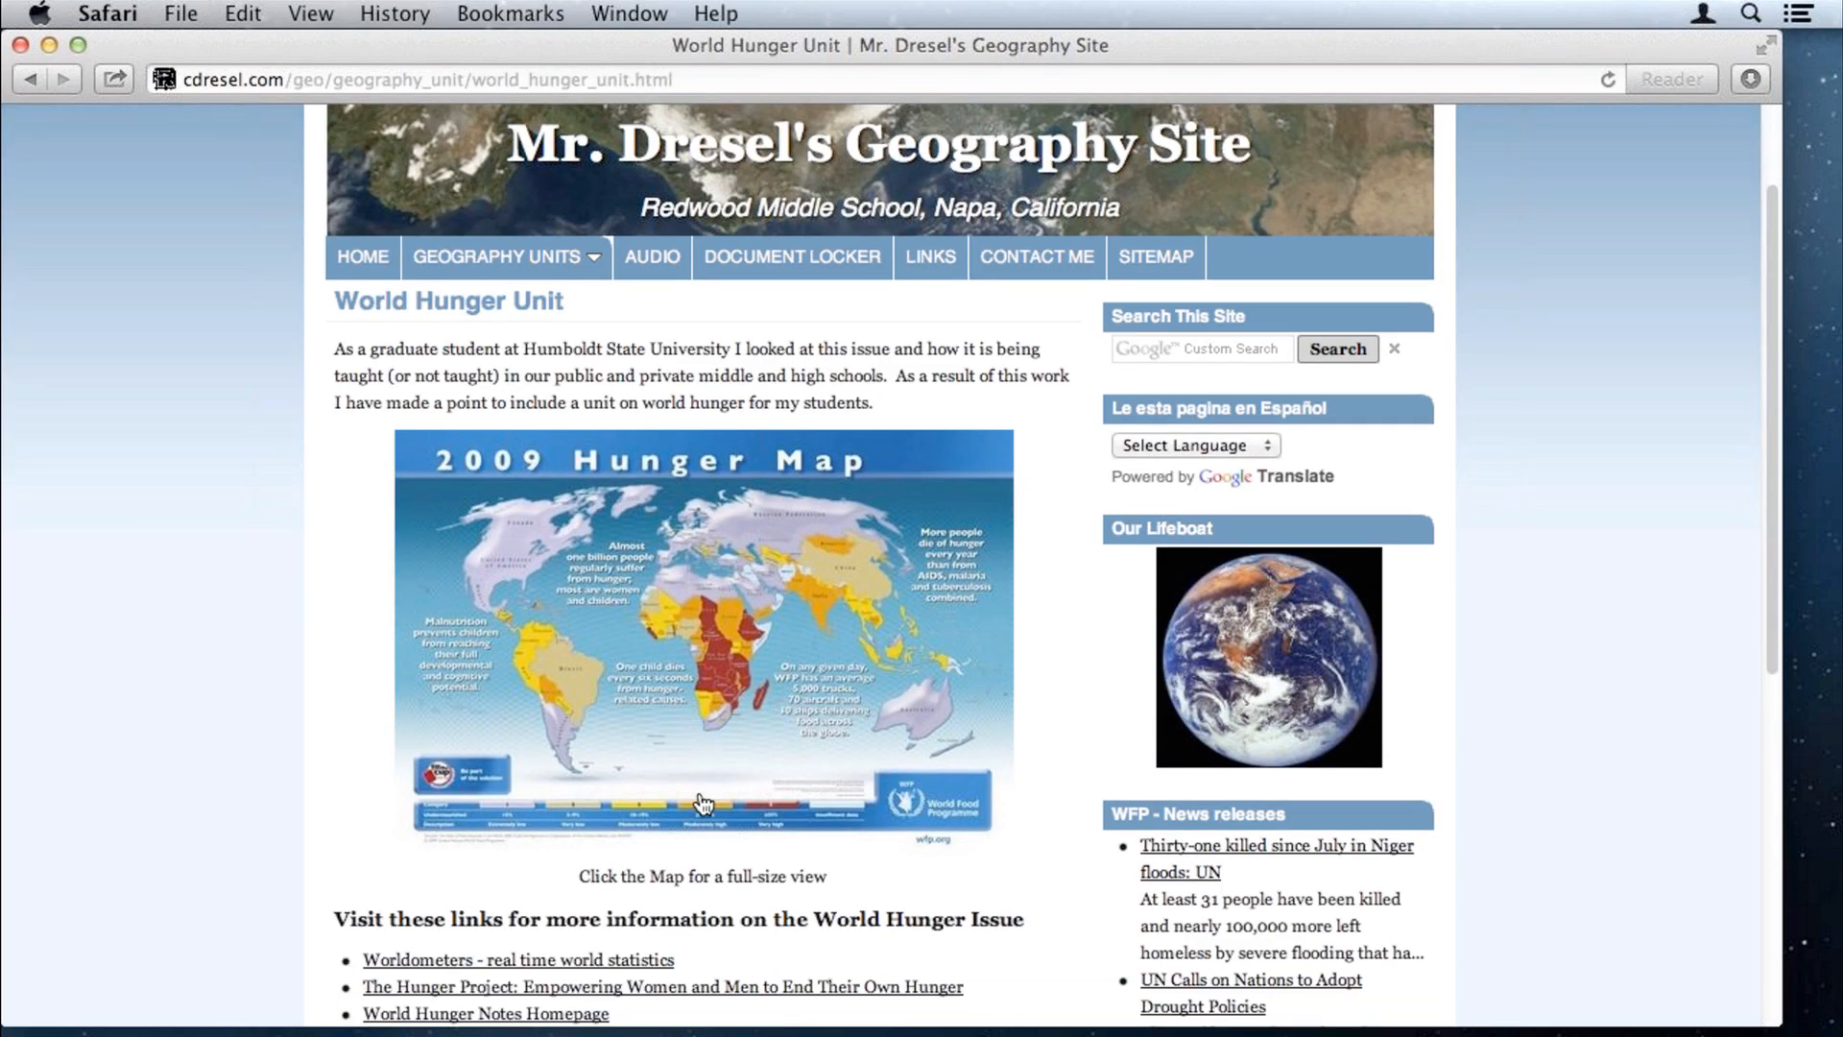
scroll(705, 804, down, 9)
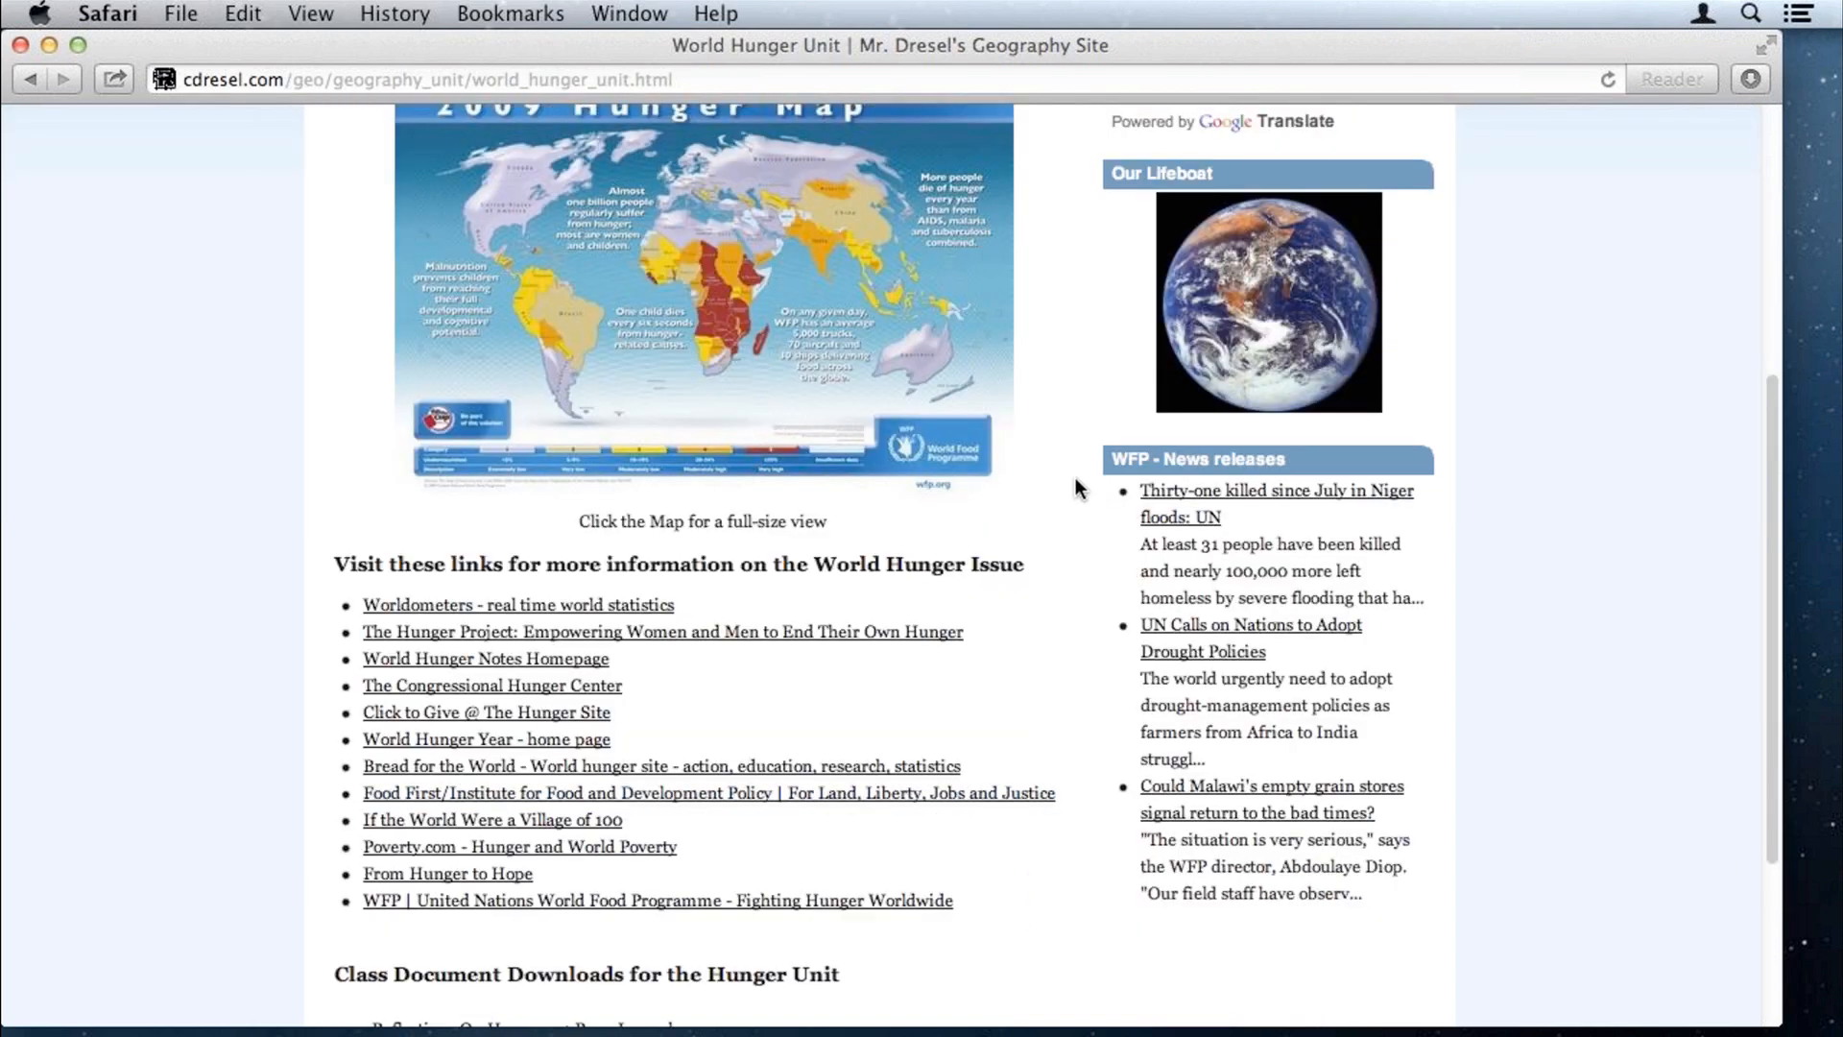
scroll(1075, 478, up, 1)
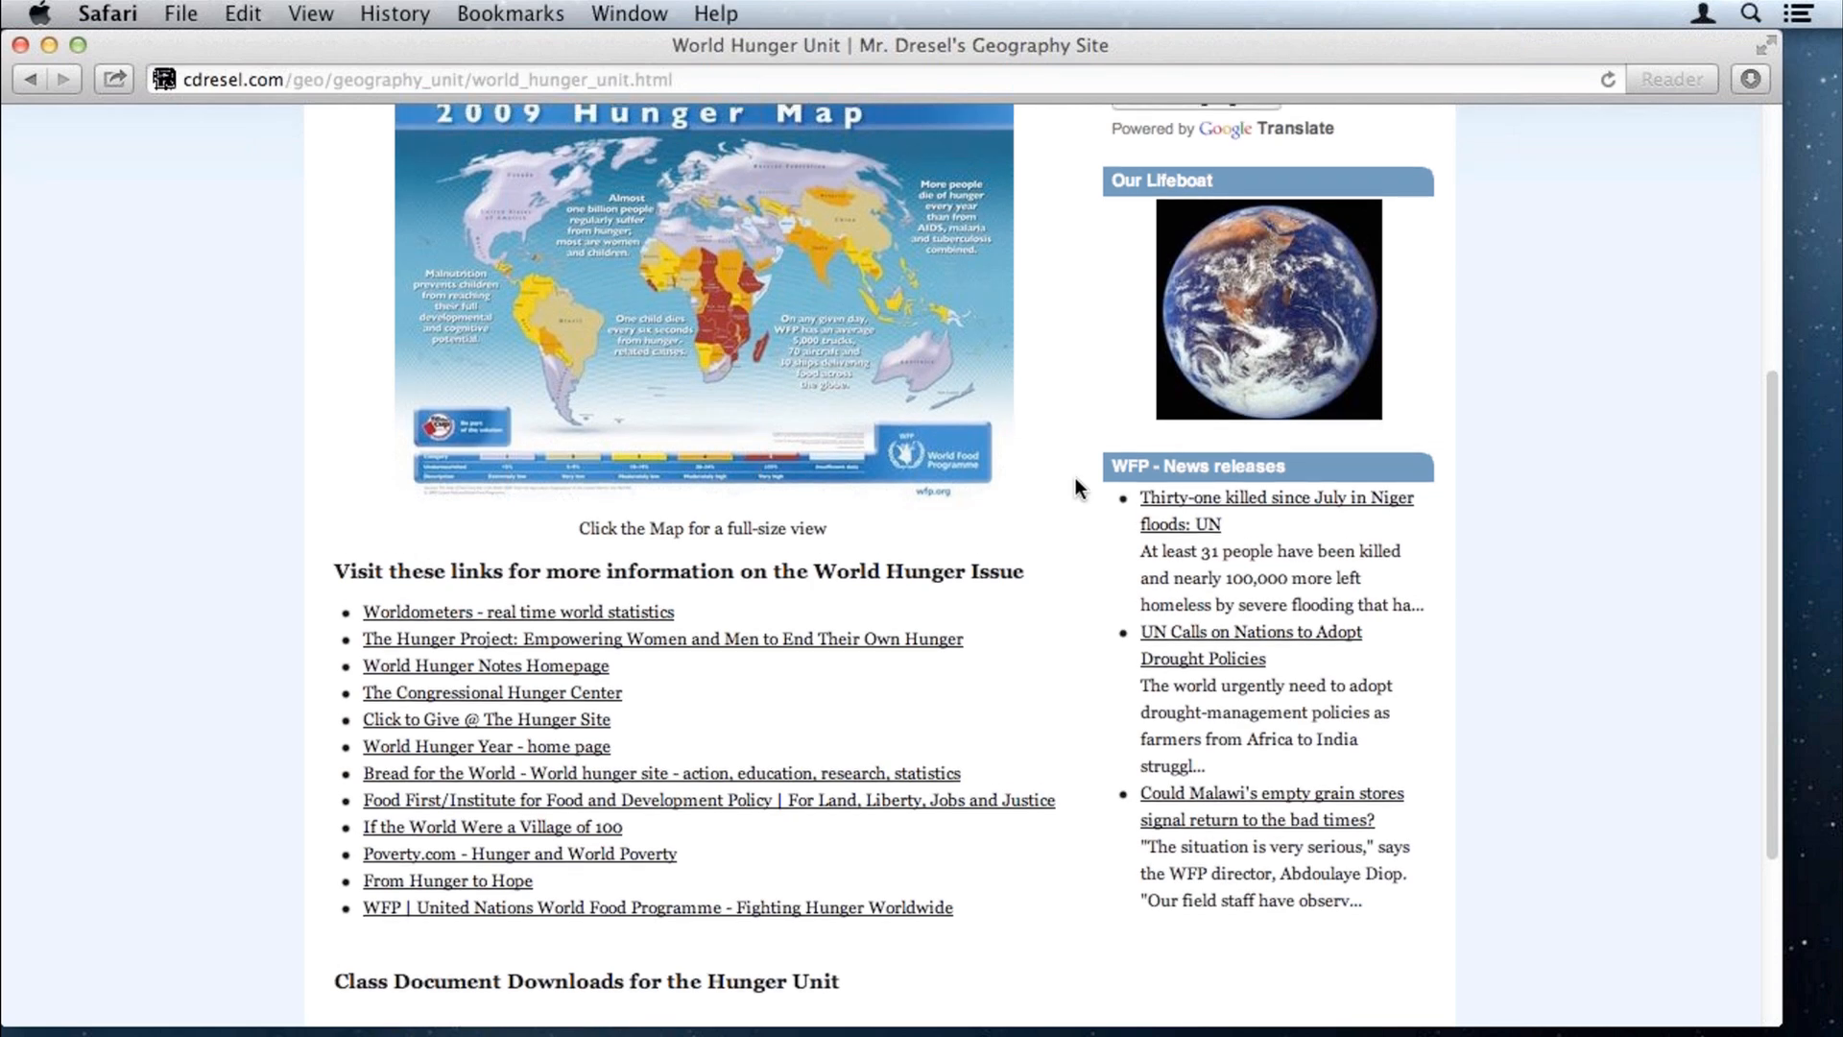
scroll(1075, 488, up, 5)
scroll(1228, 393, up, 1)
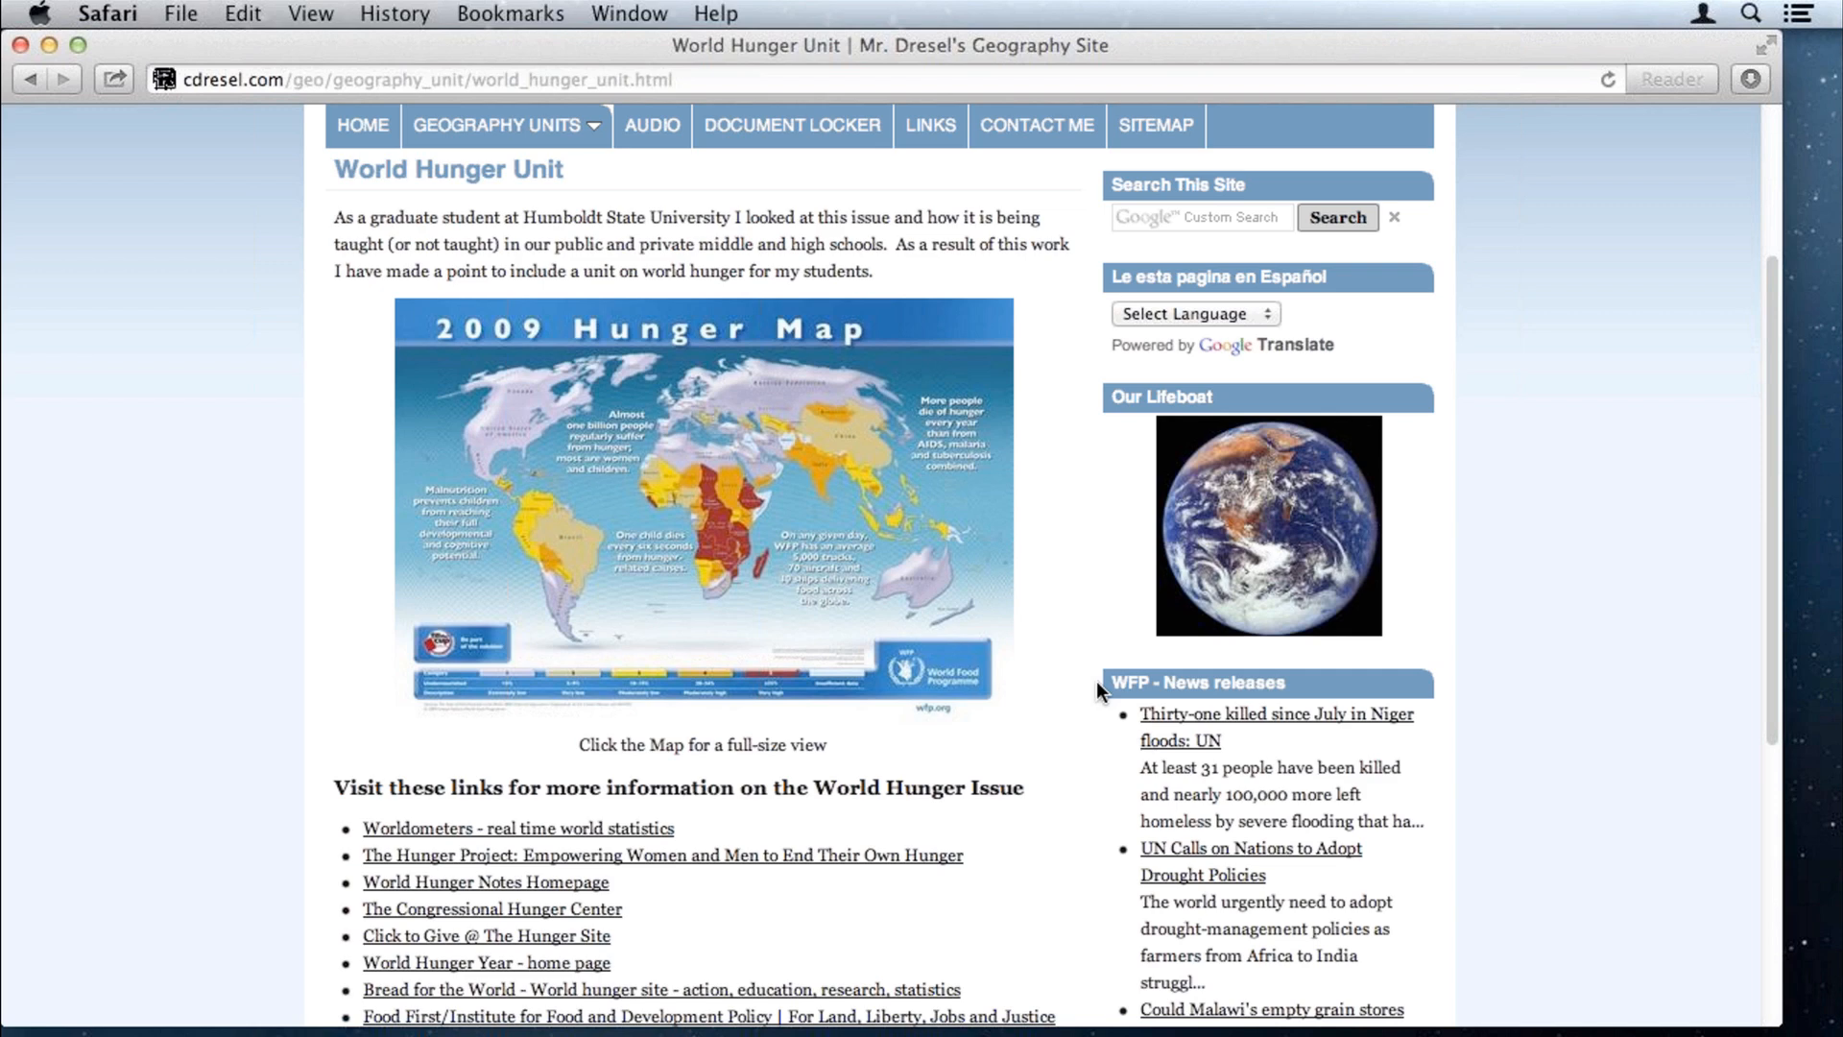
scroll(1097, 682, down, 1)
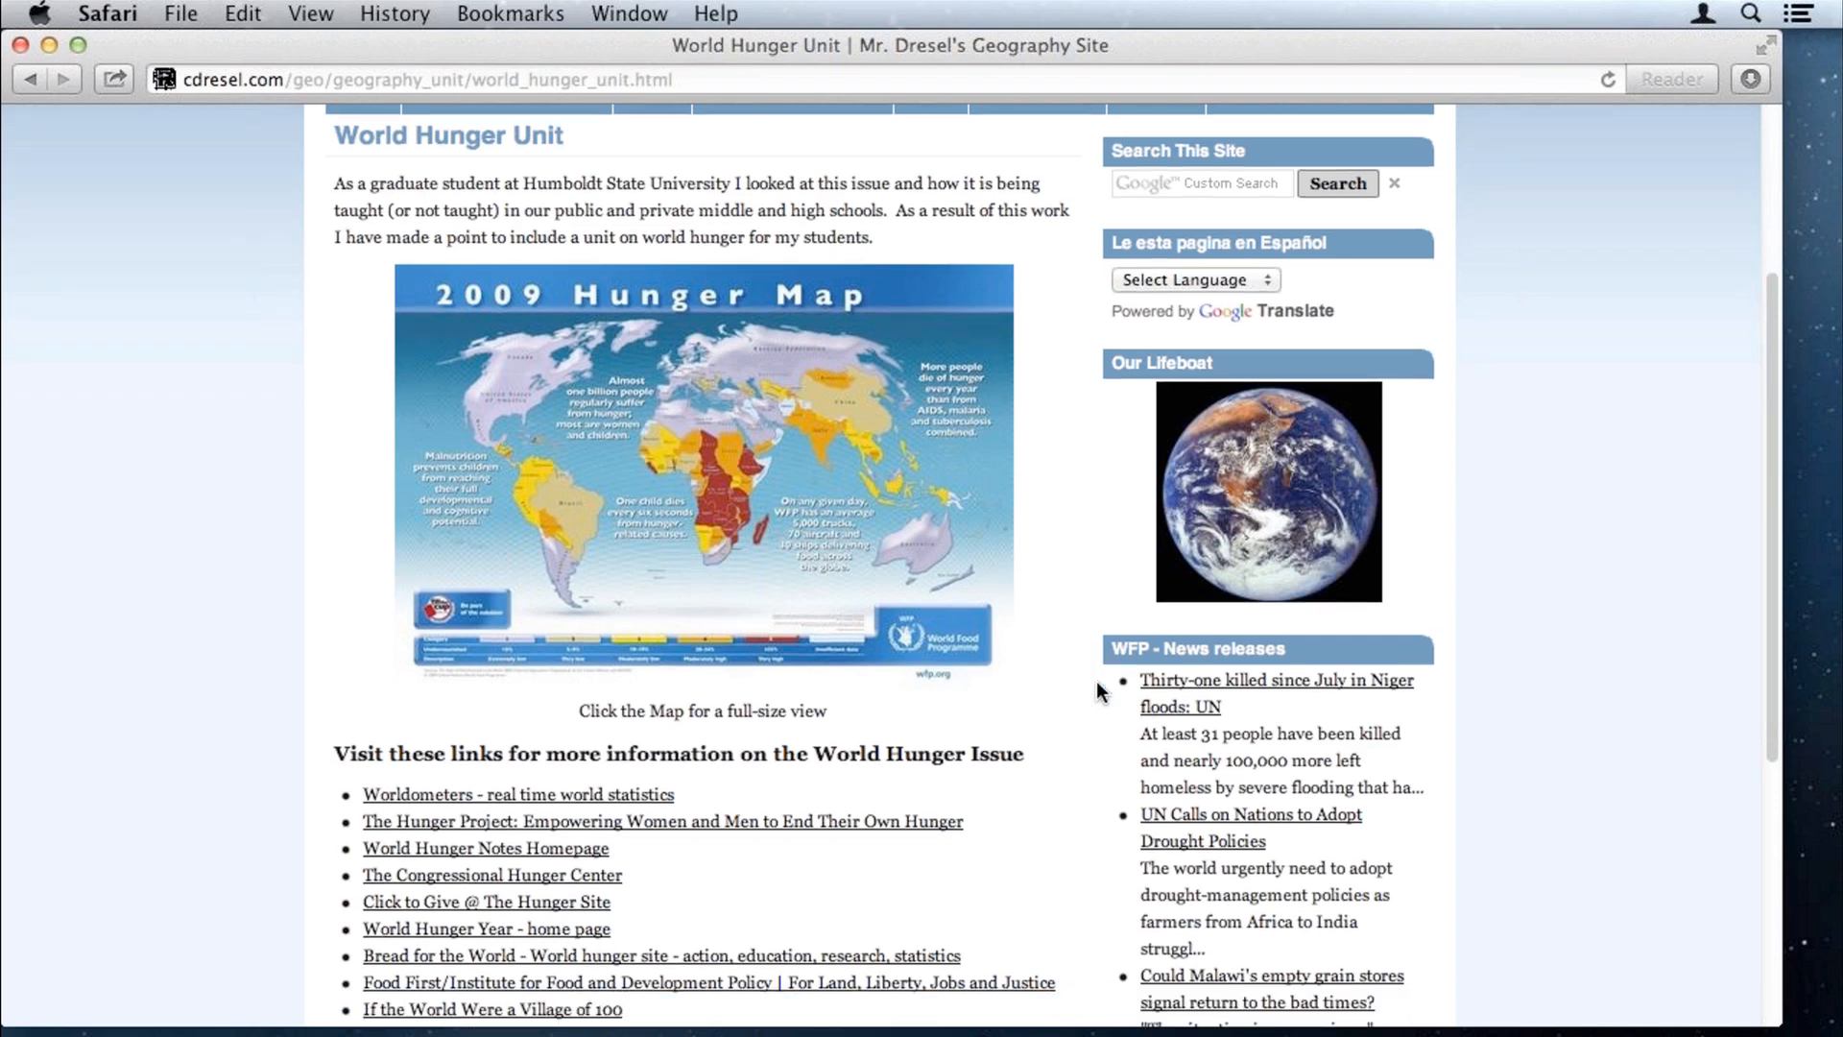
scroll(1100, 691, down, 4)
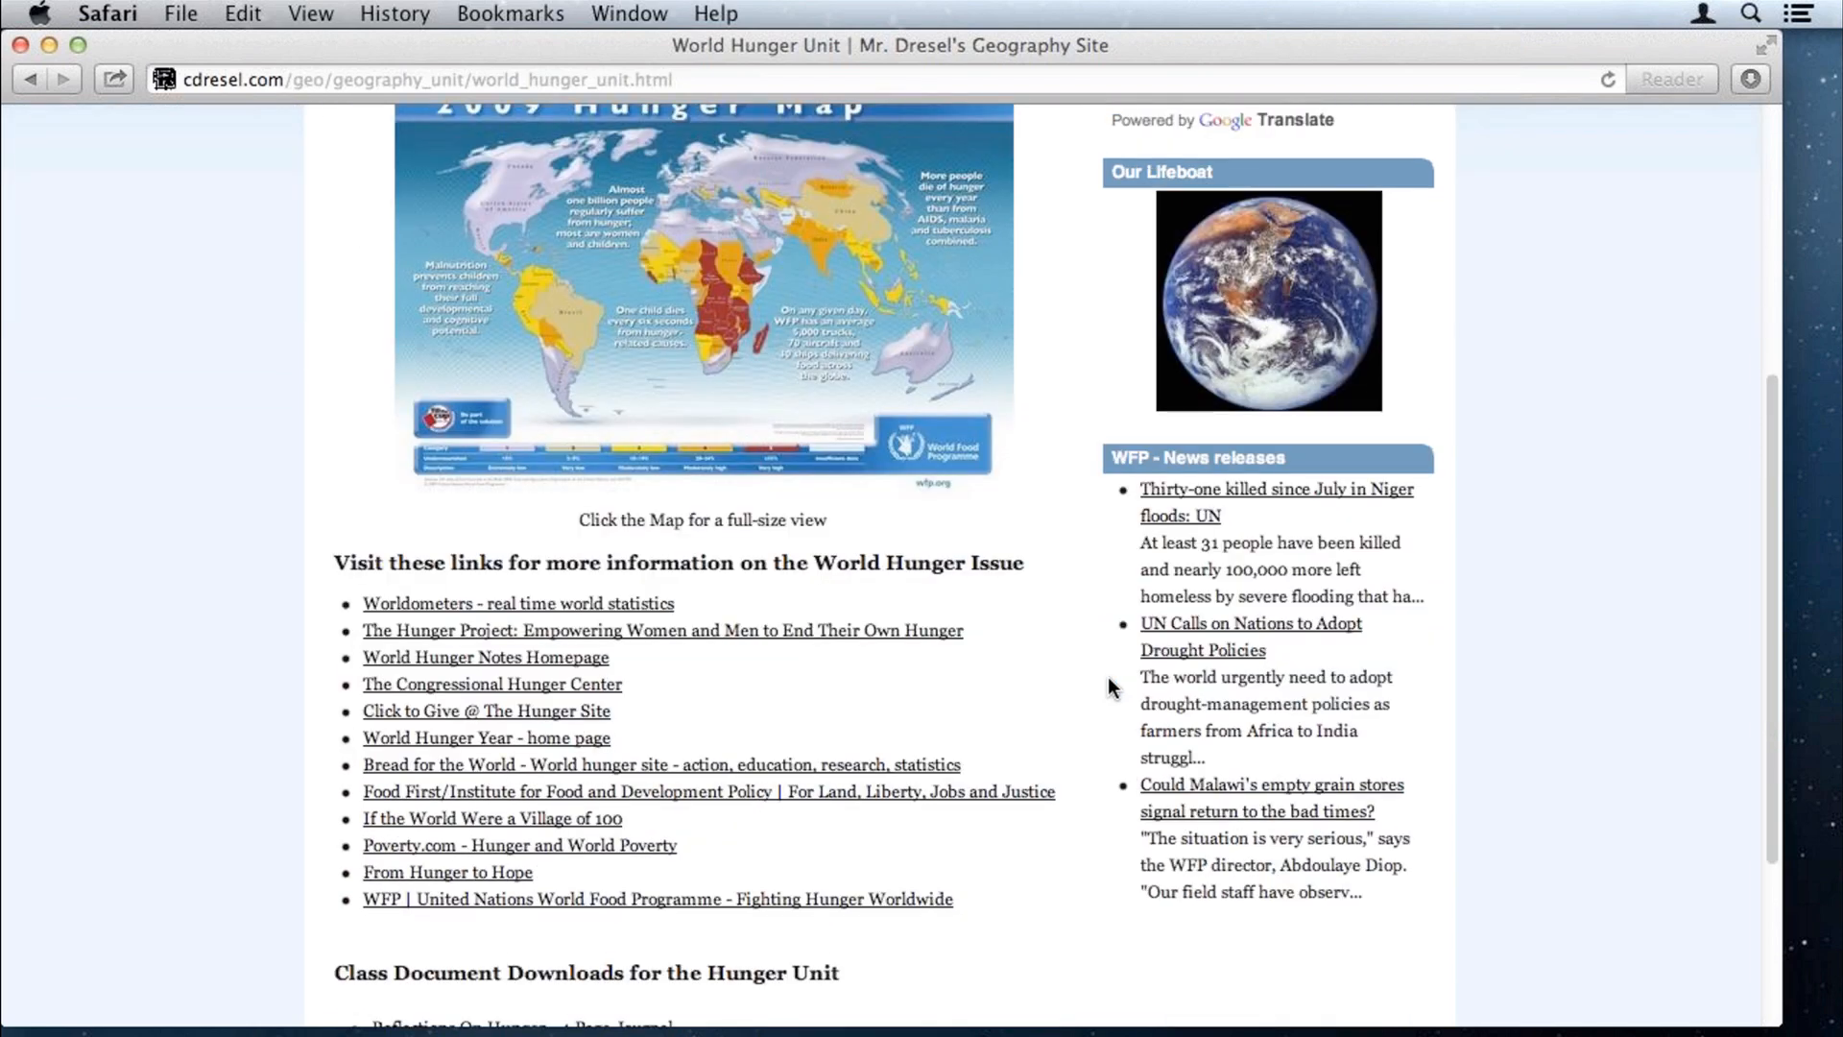
scroll(1108, 677, down, 5)
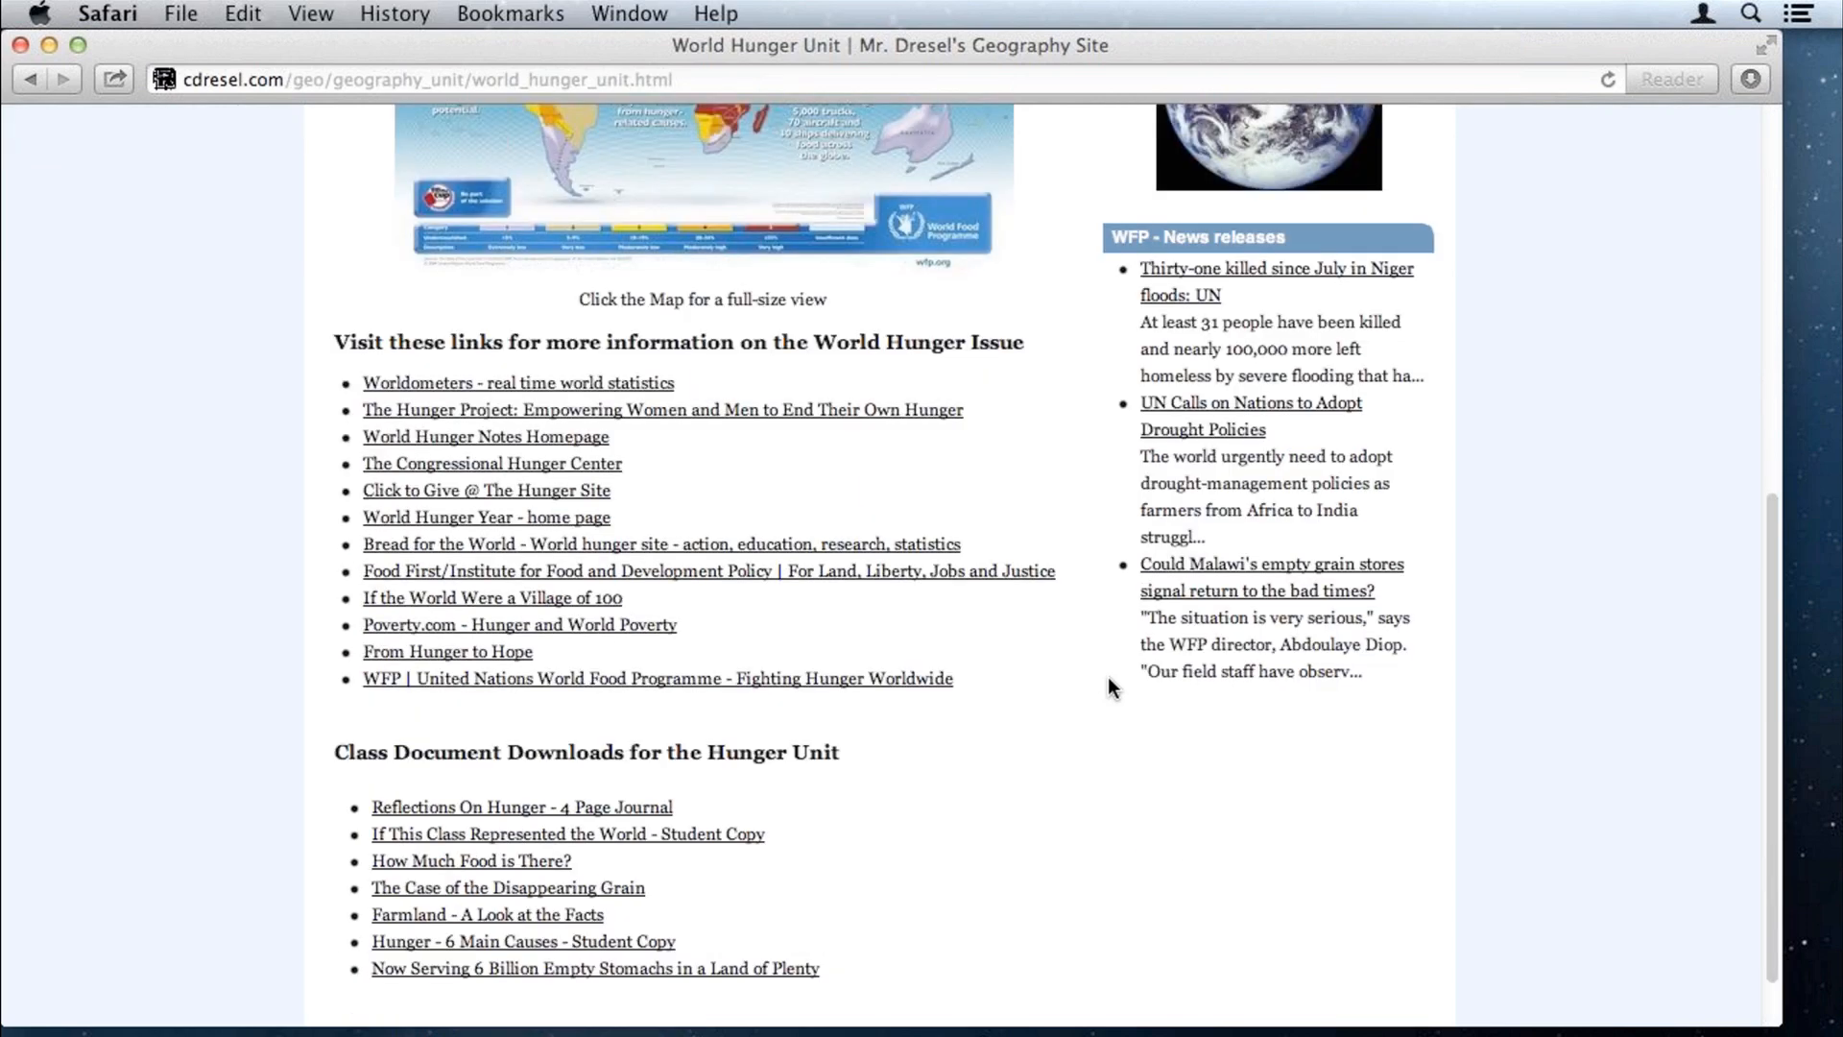
scroll(1108, 683, down, 2)
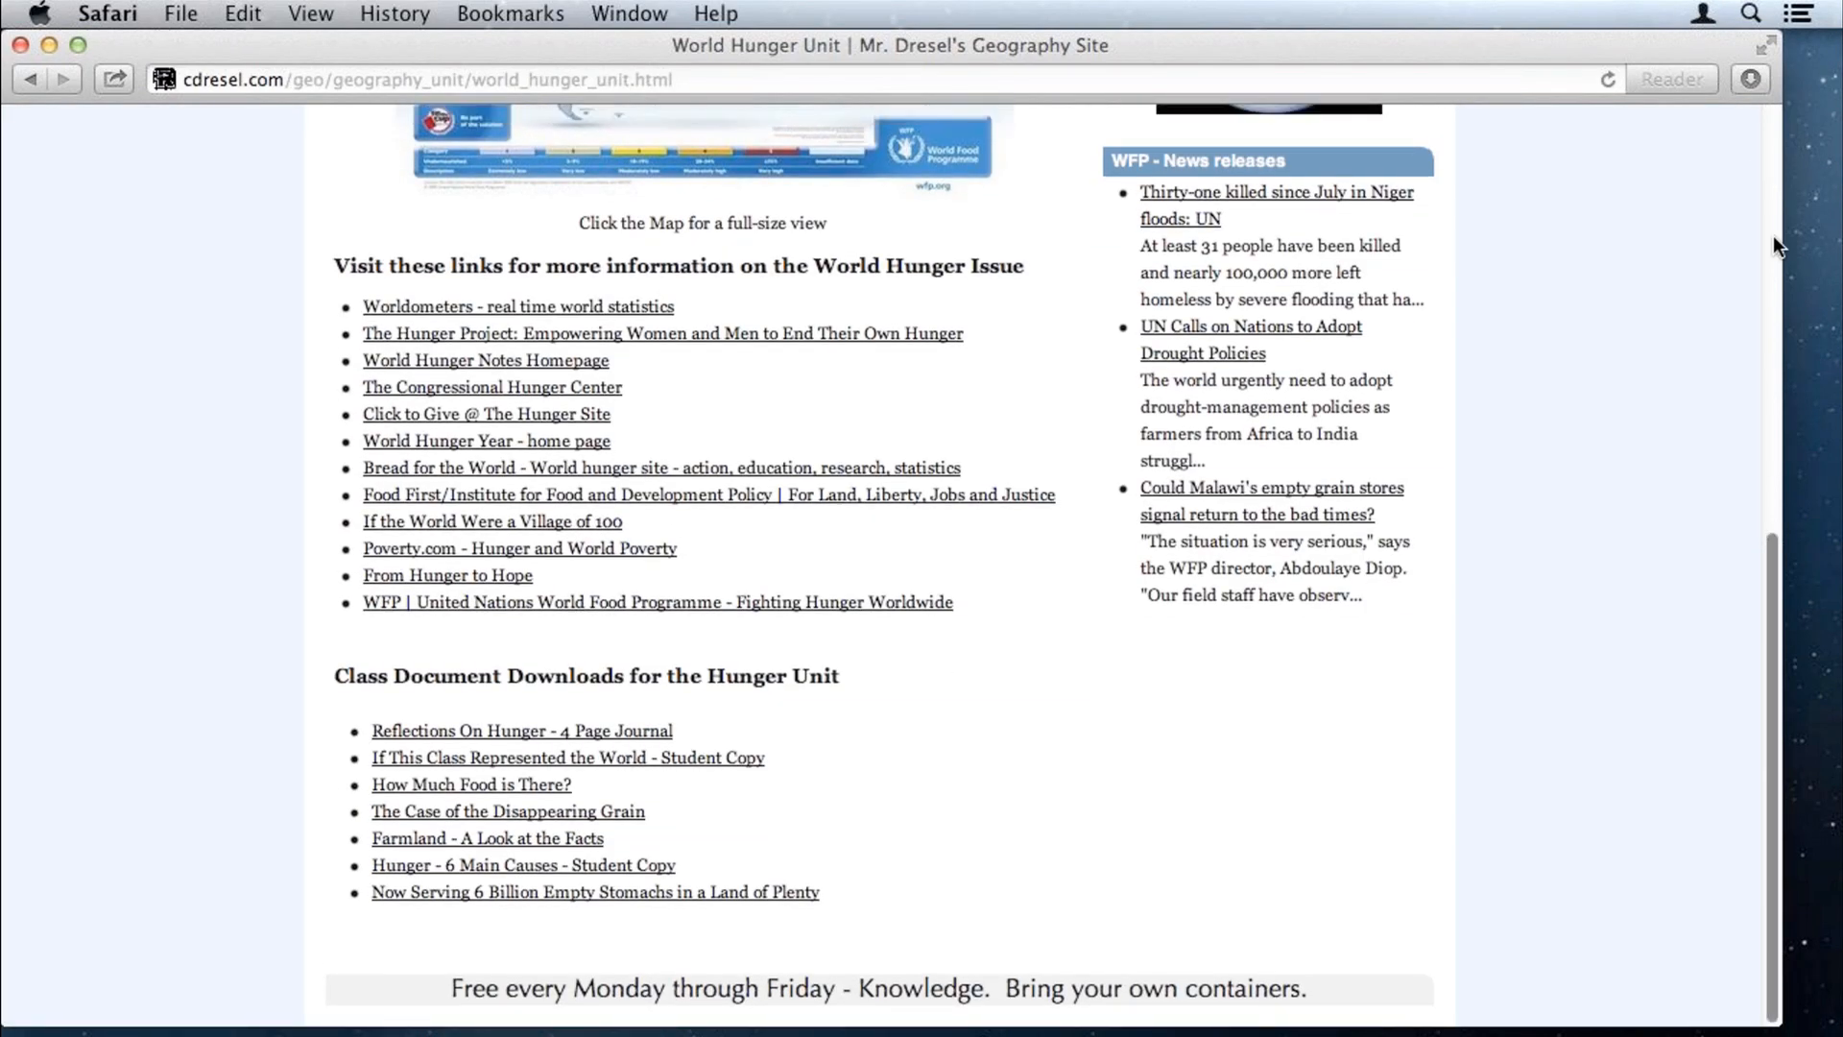
scroll(1773, 234, up, 1)
scroll(1772, 234, up, 10)
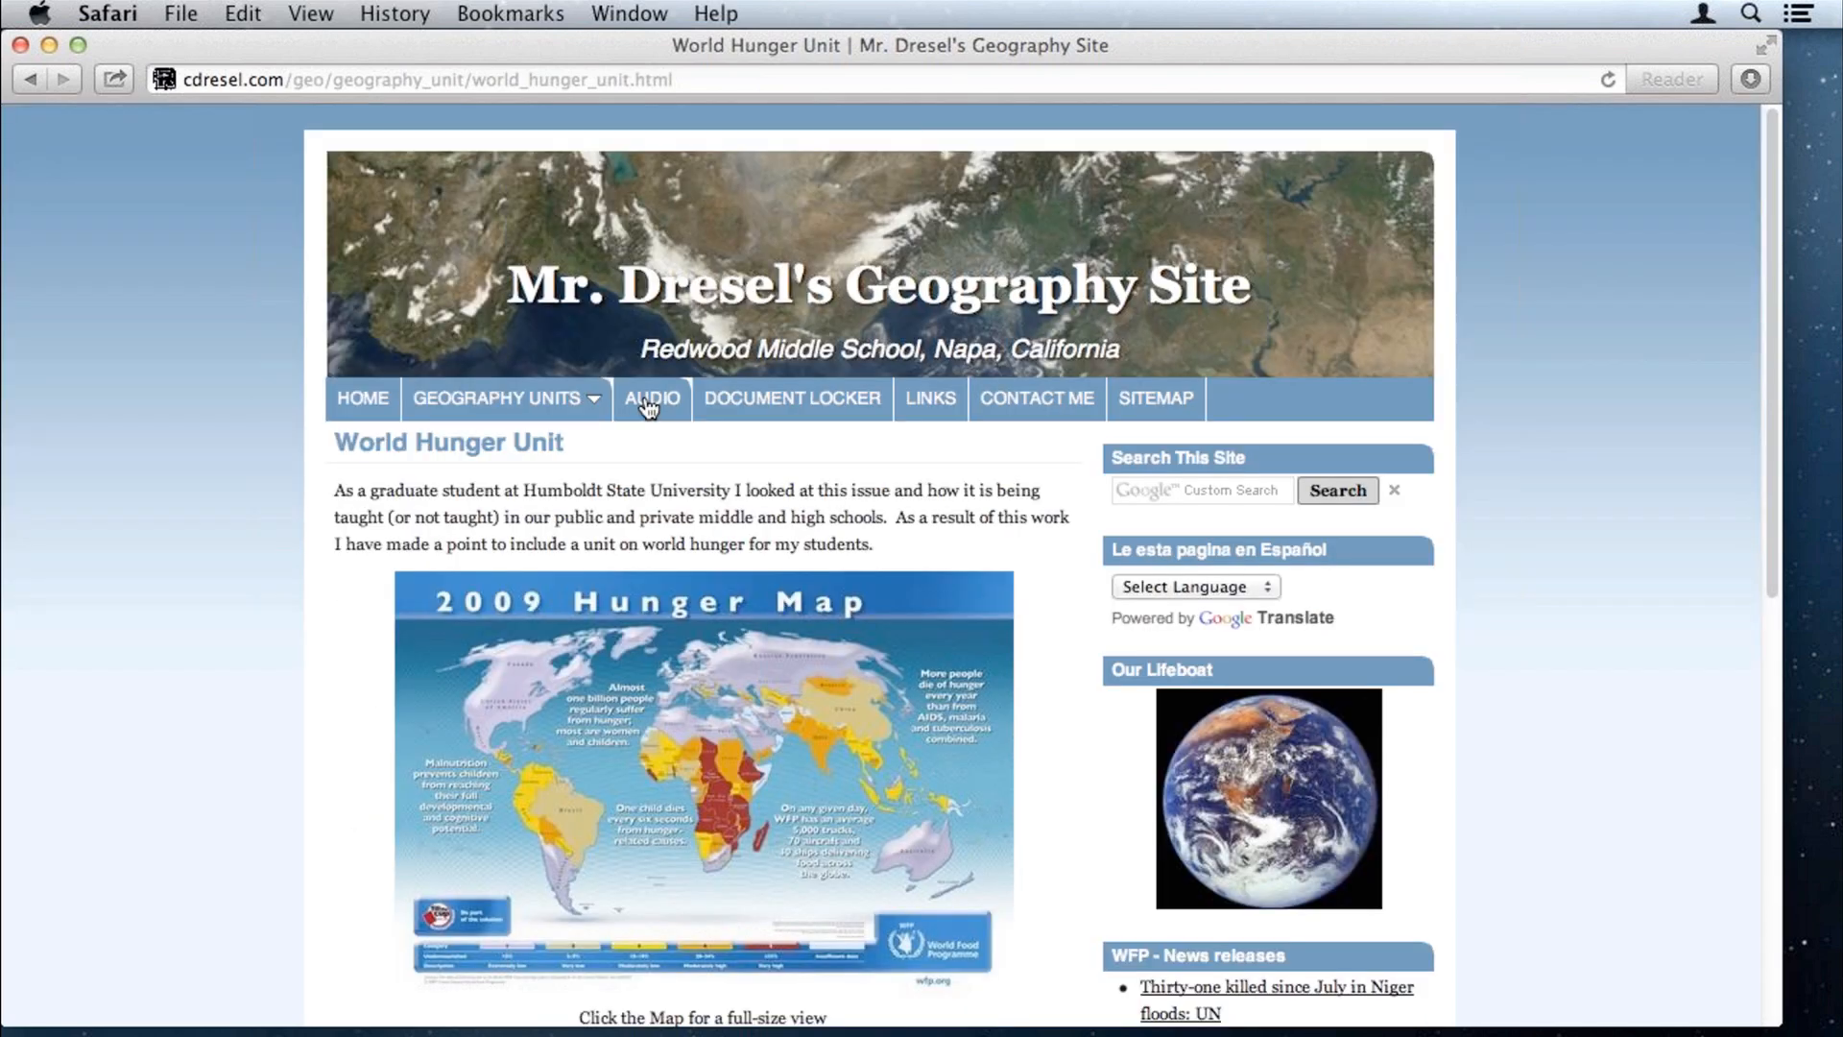
Step: Visit the Audio, Document Locker, Interesting Links and Contact Me pages in turn
click(649, 403)
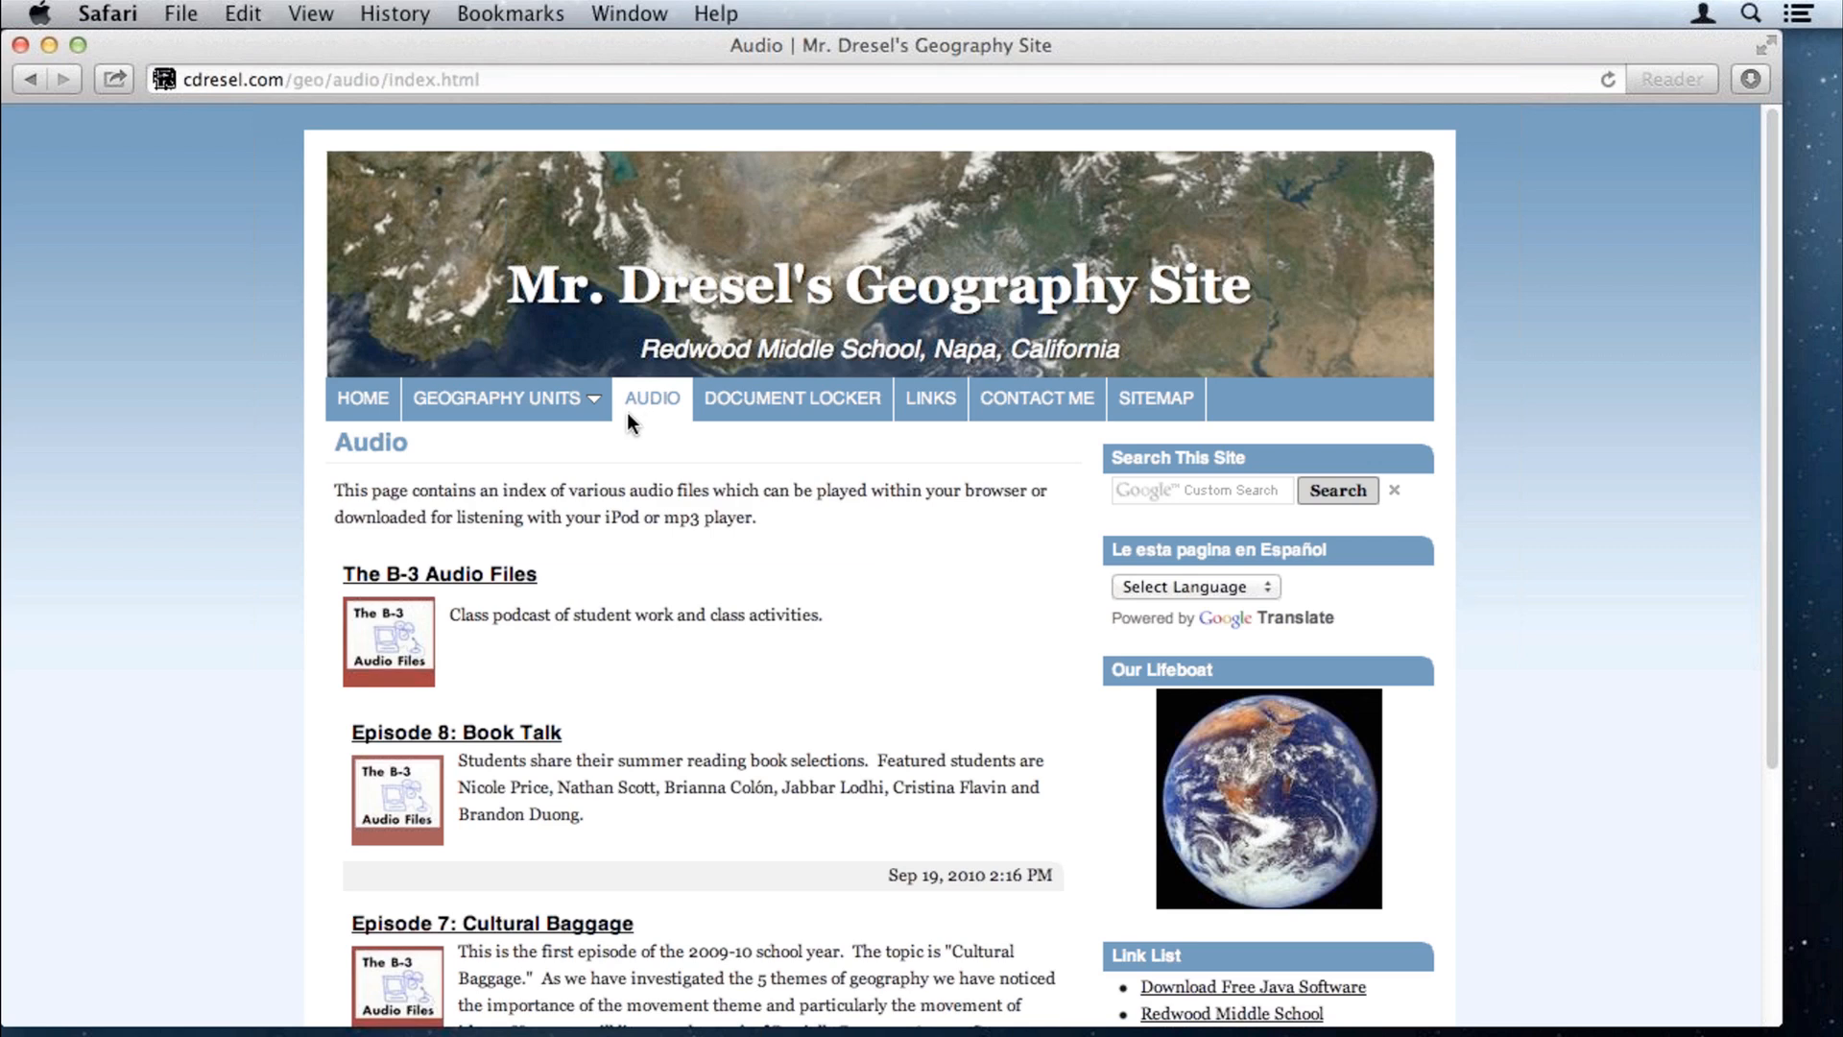
click(792, 402)
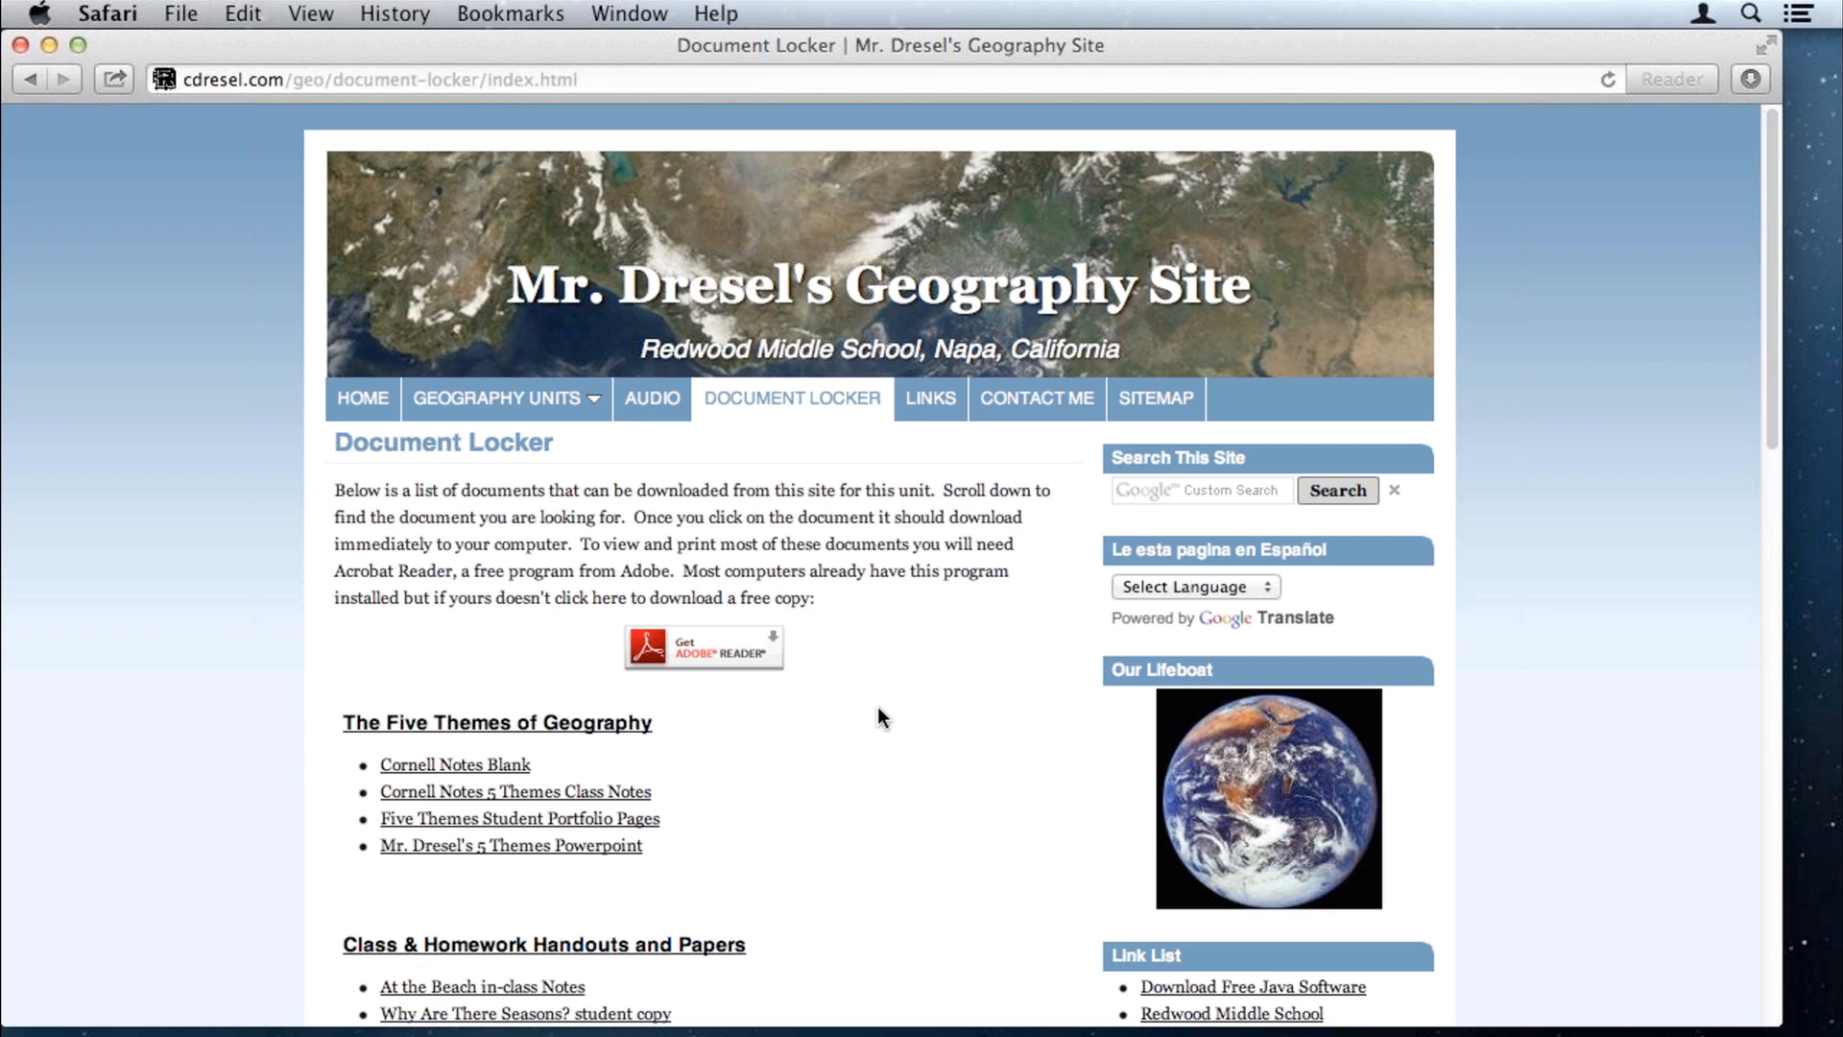
scroll(879, 708, down, 1)
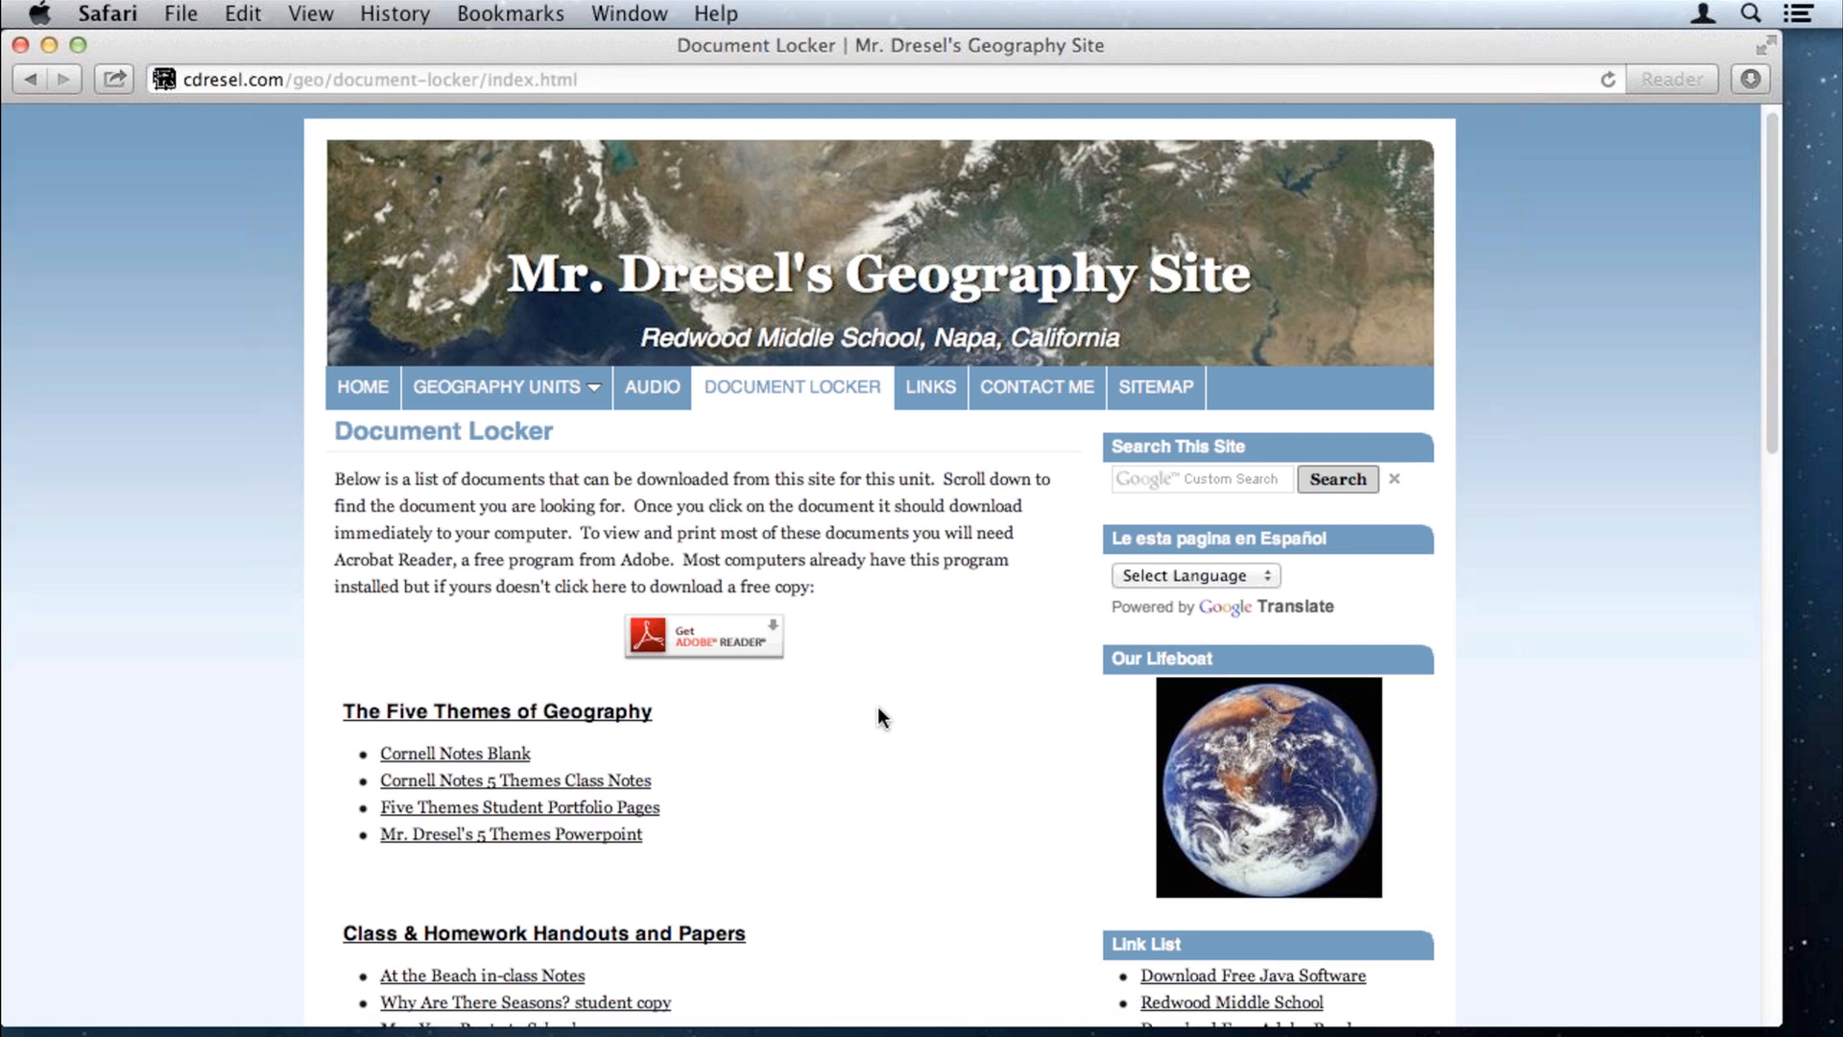
scroll(880, 717, down, 1)
scroll(877, 706, down, 1)
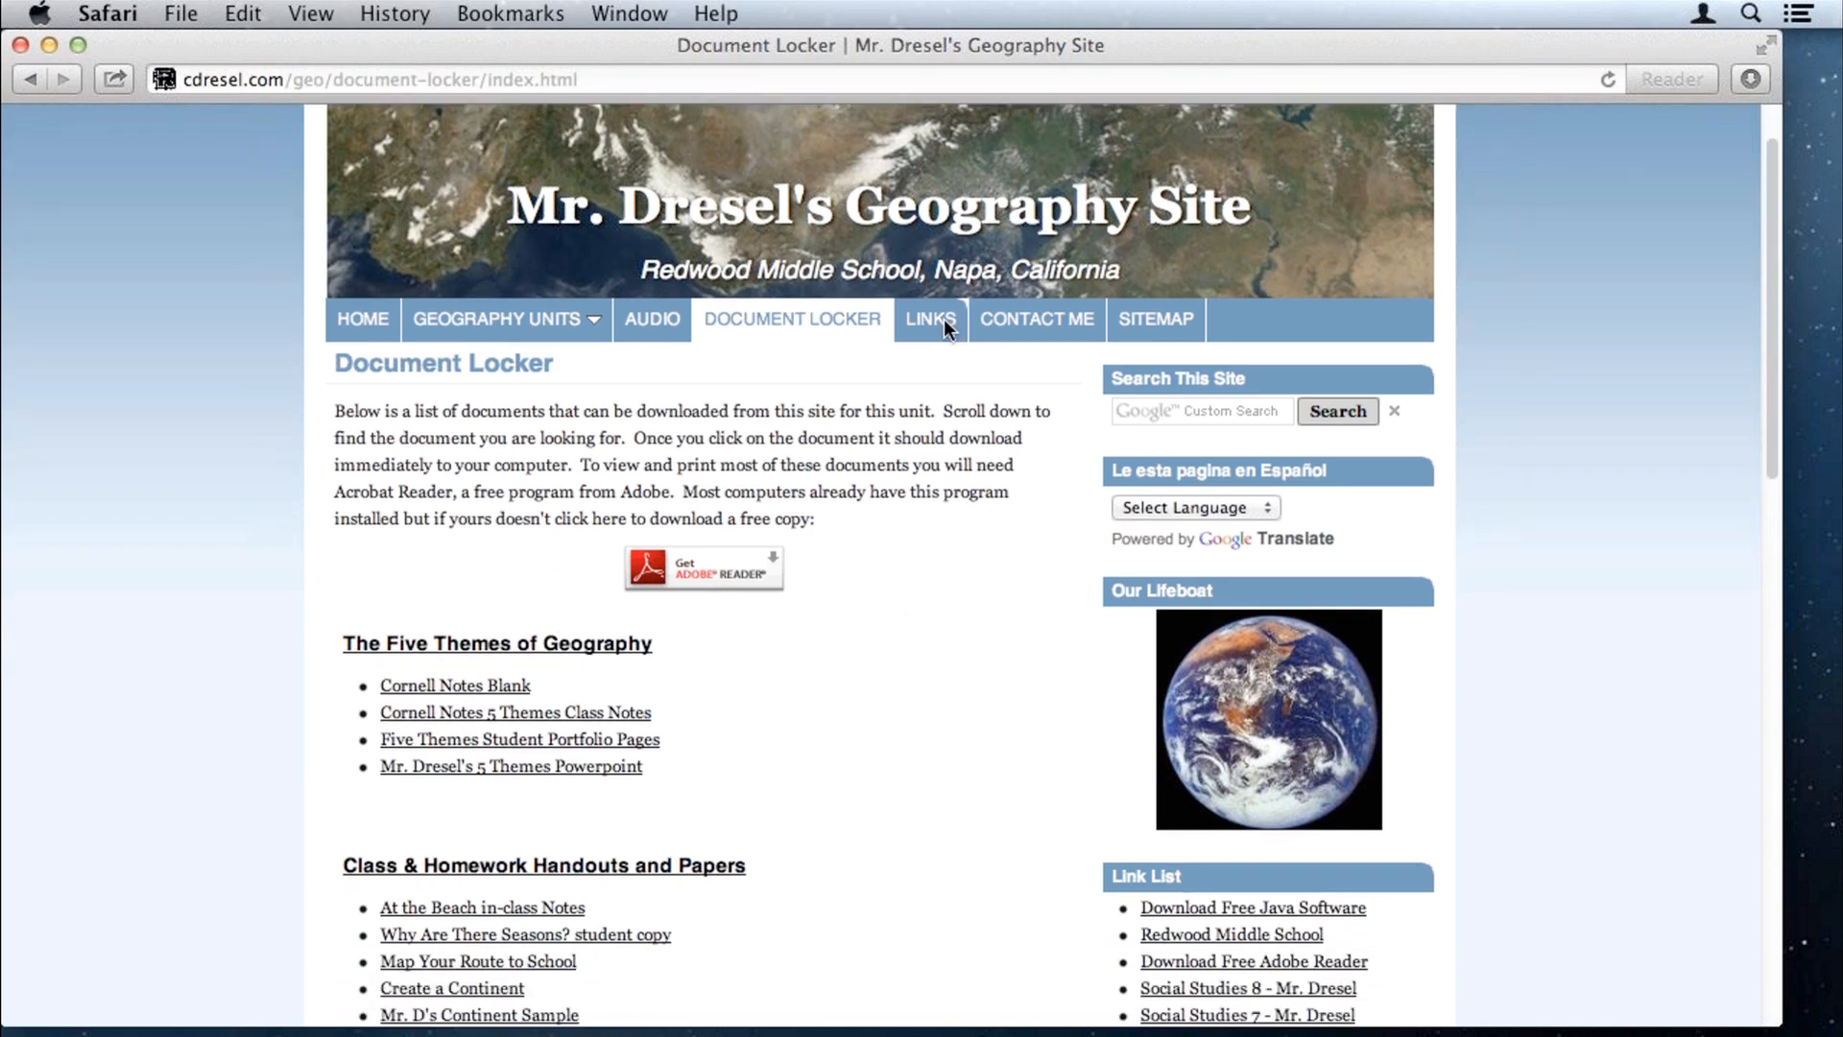
click(943, 319)
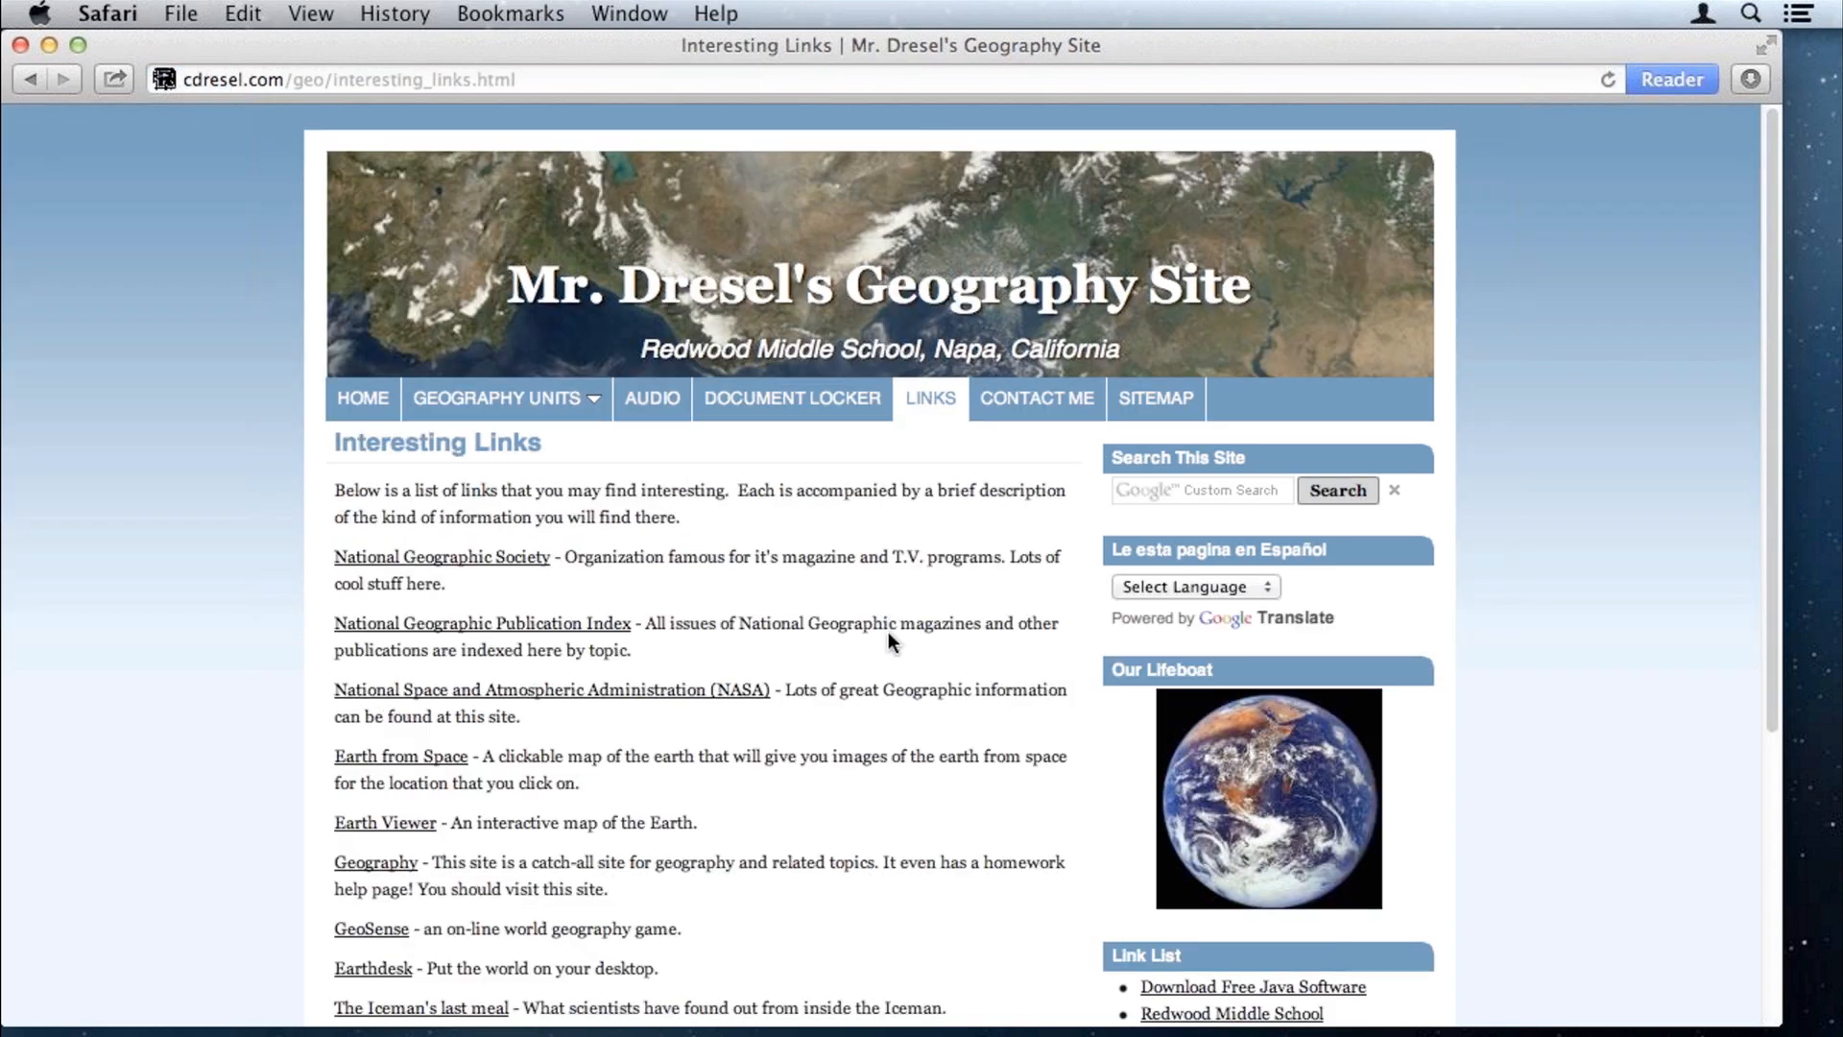
click(1050, 400)
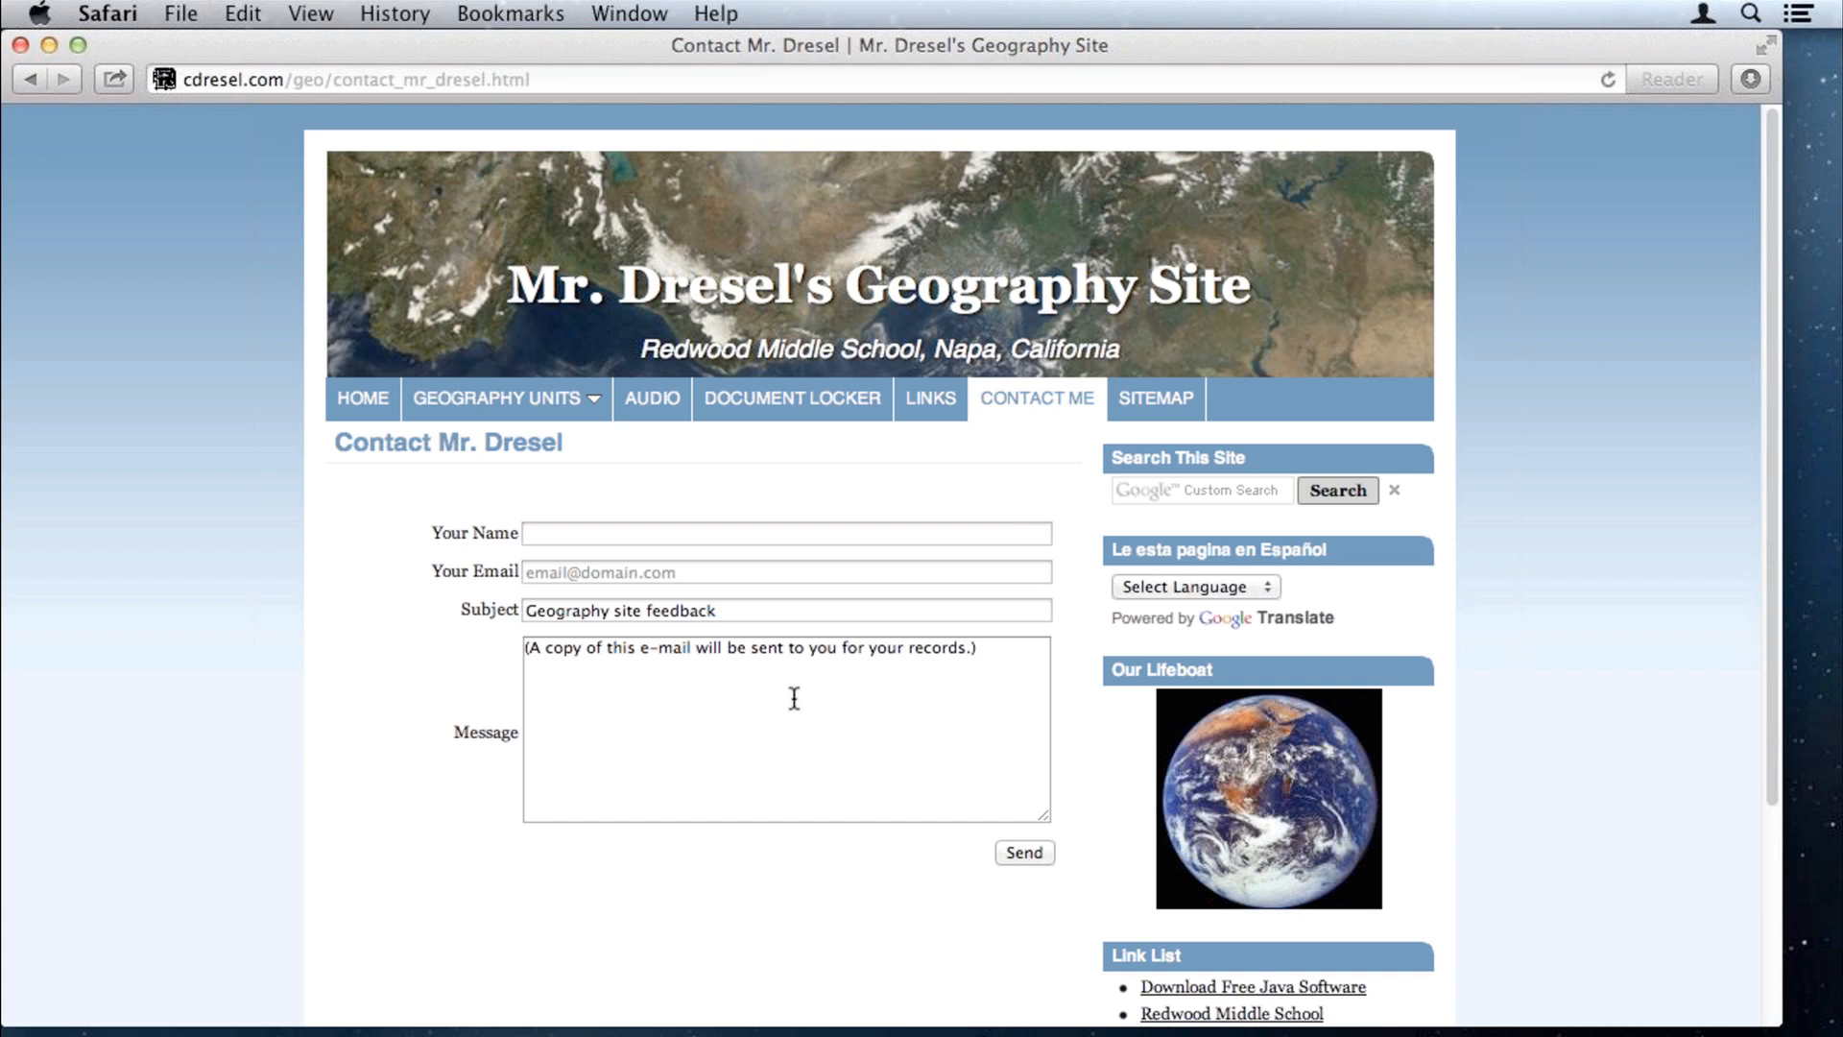
Step: Open the SiteMap page and look through its listed units, GeoLabs, audio and downloads
click(1158, 407)
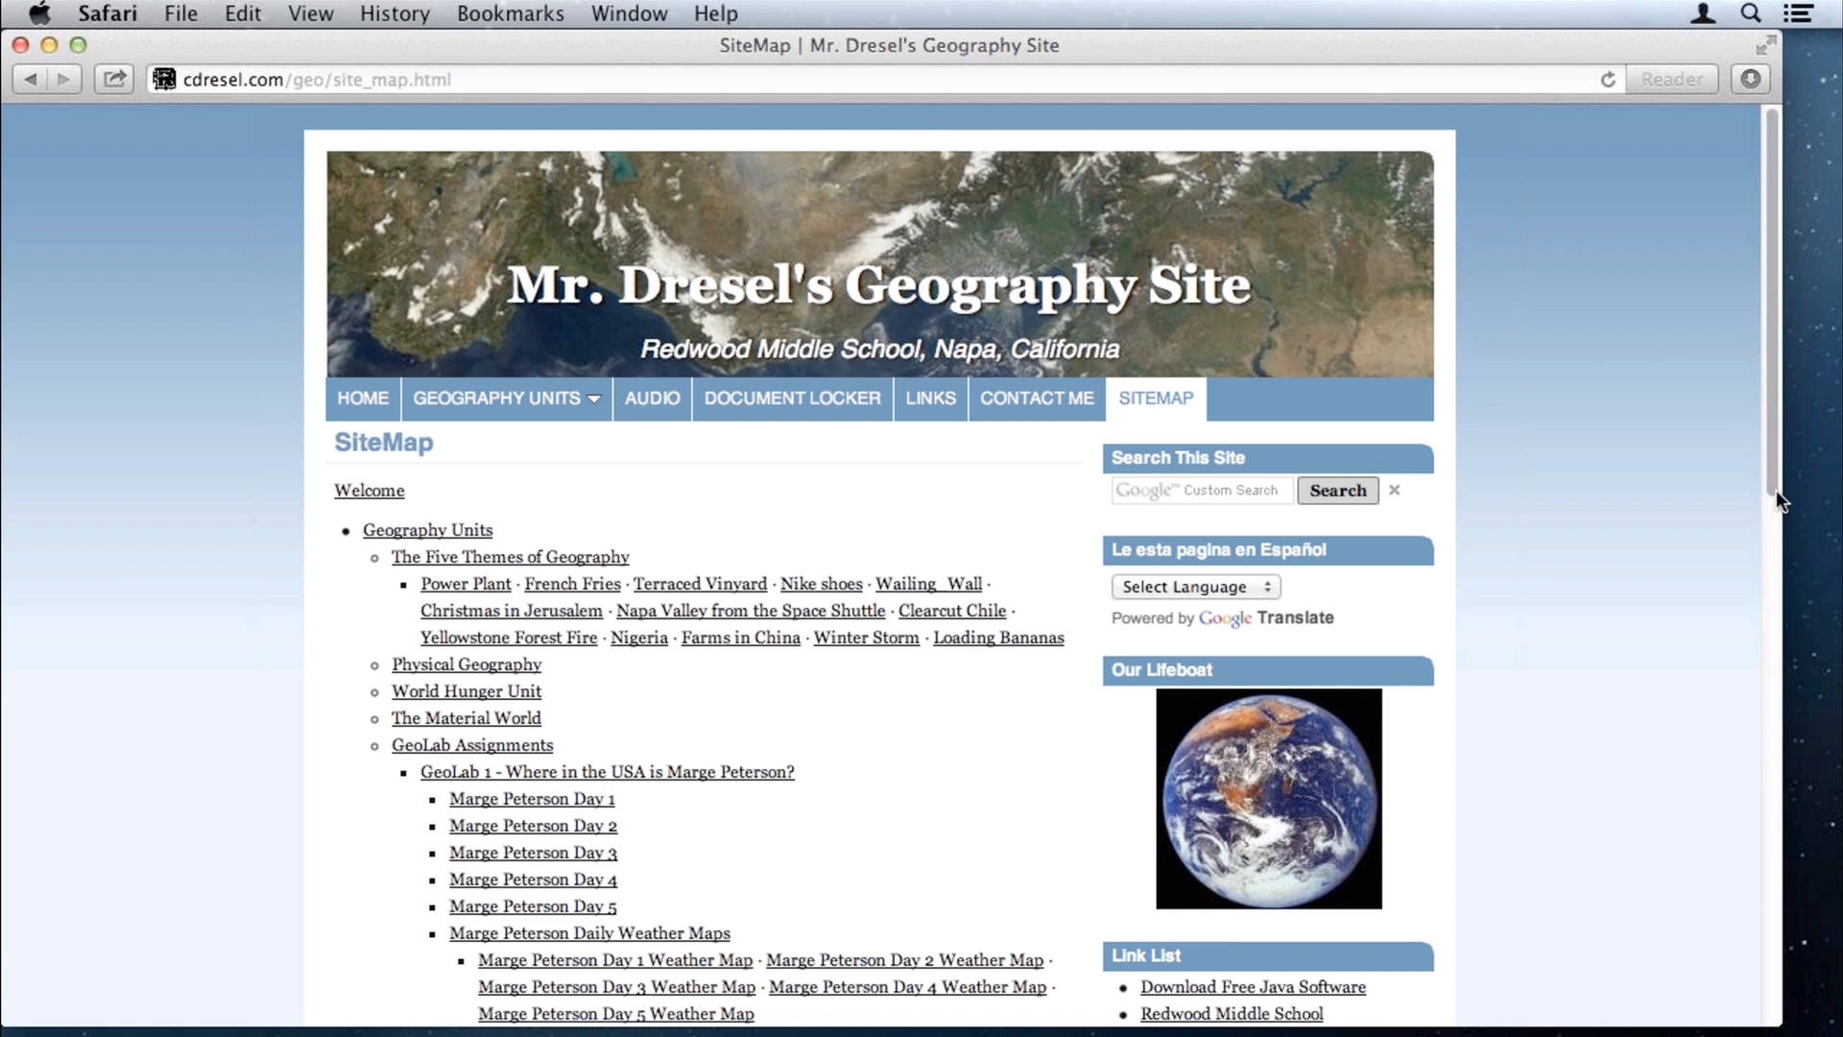
click(1764, 578)
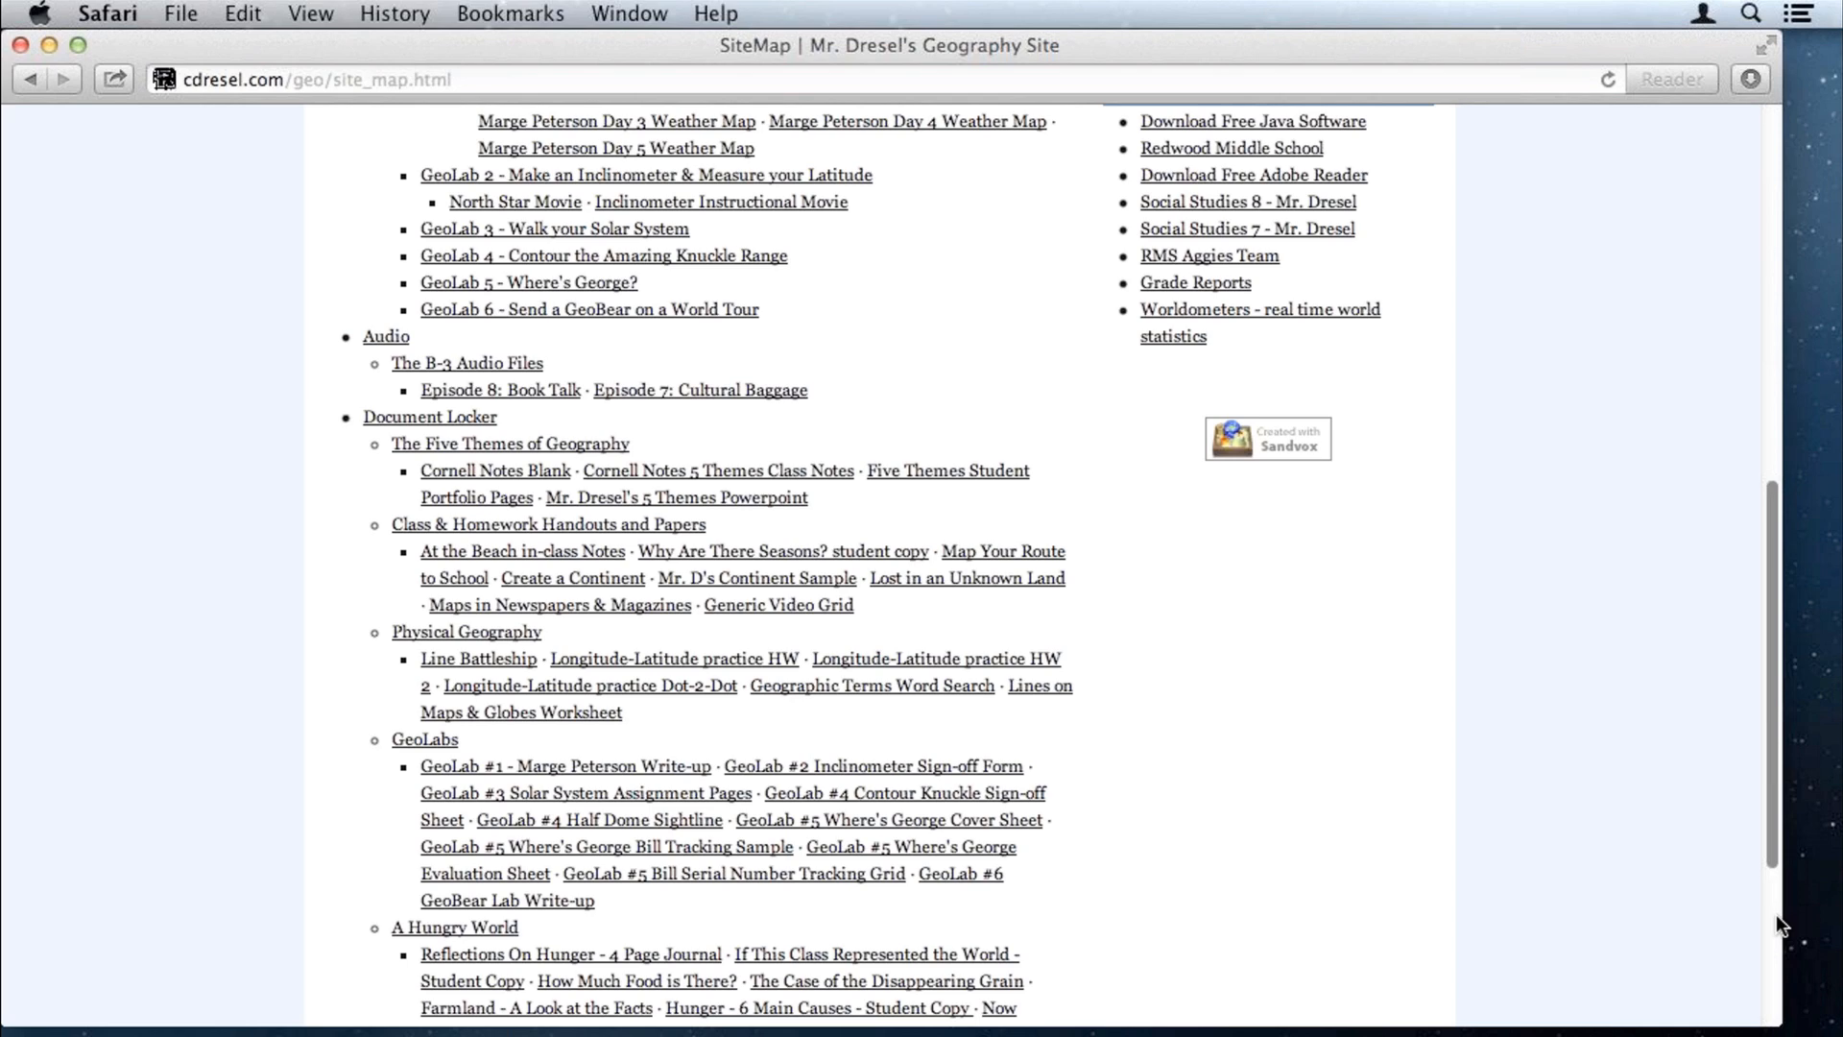
click(1777, 918)
scroll(1776, 914, down, 3)
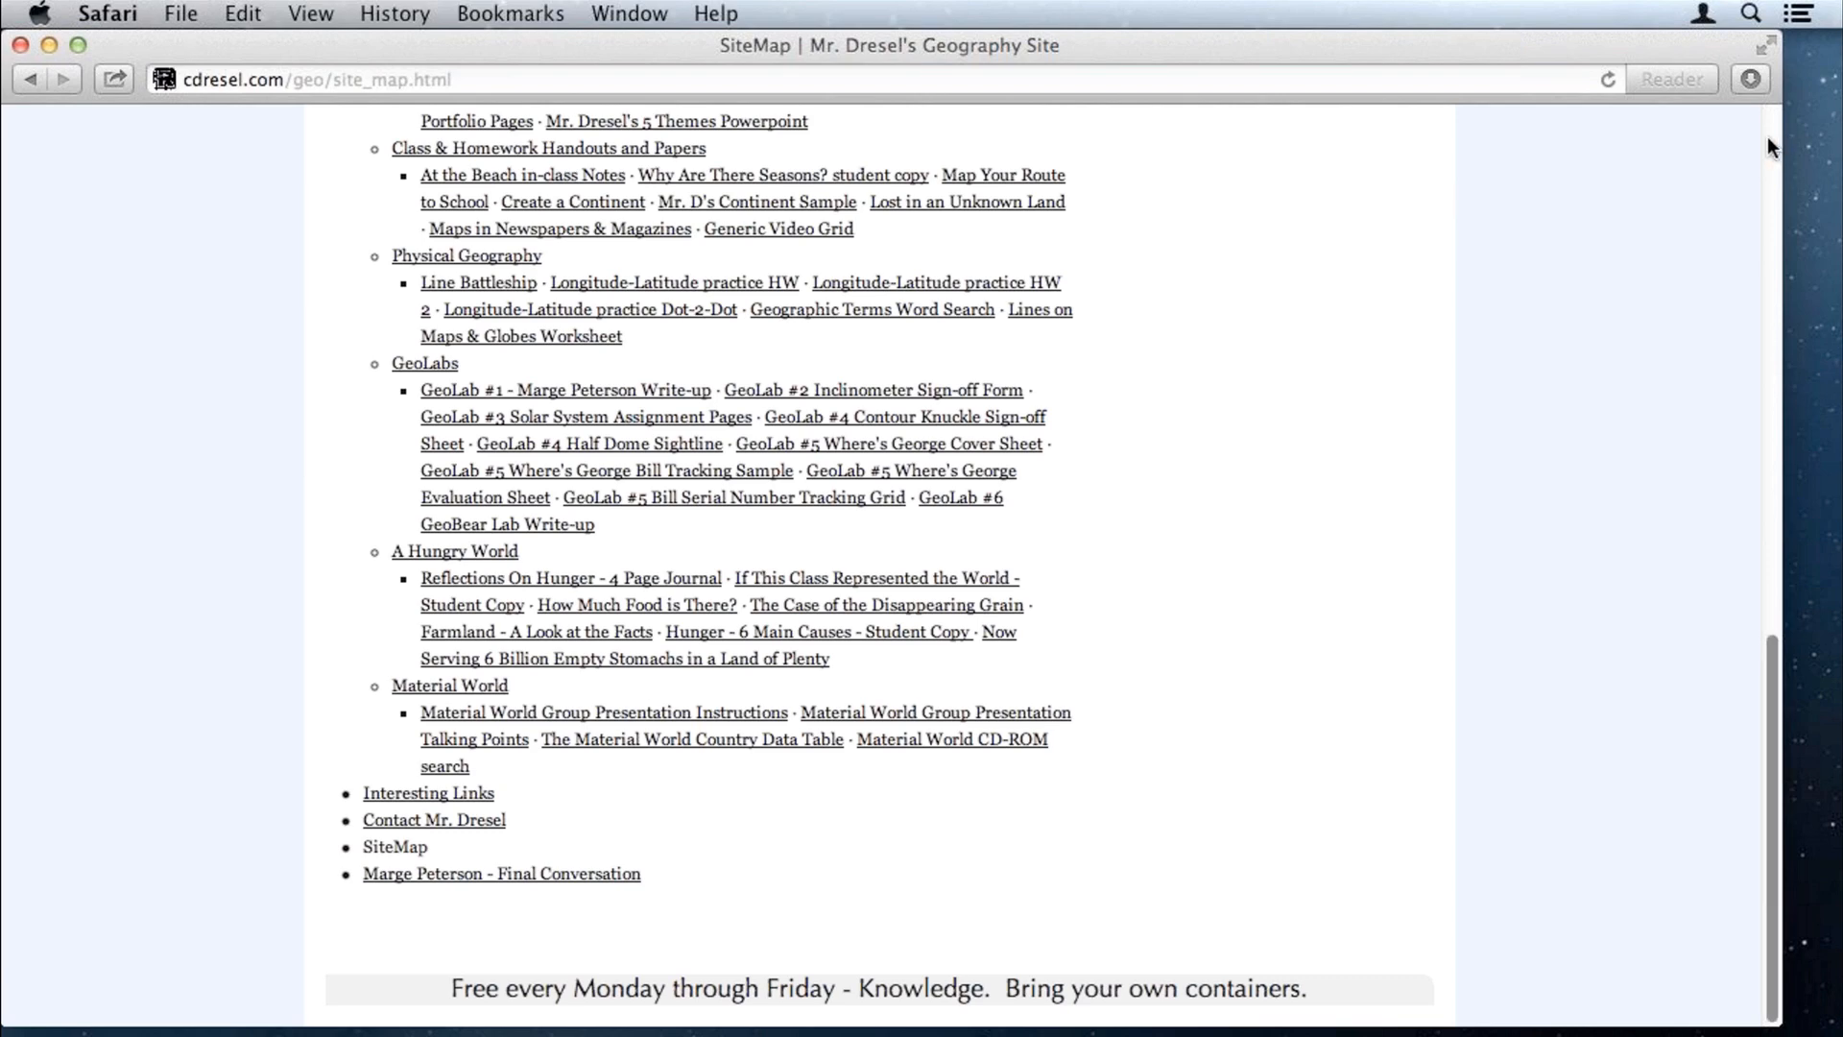
scroll(1768, 140, up, 1)
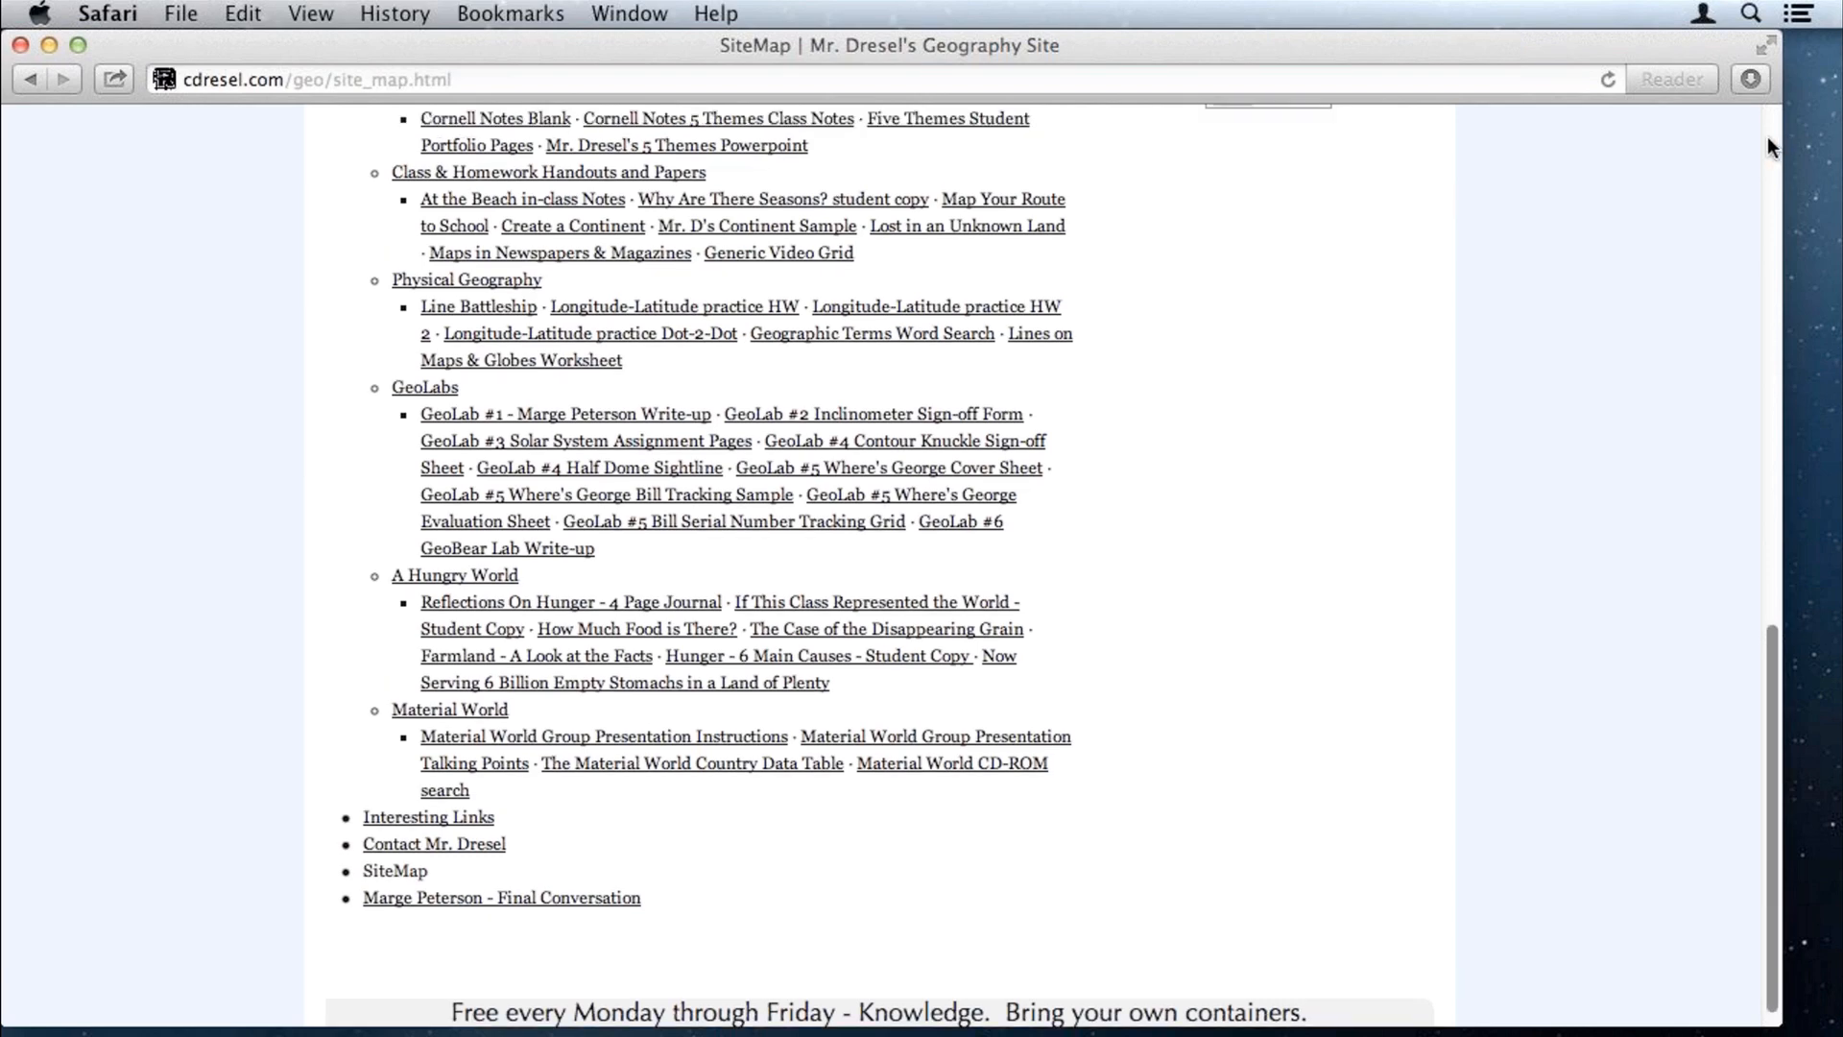
click(1768, 137)
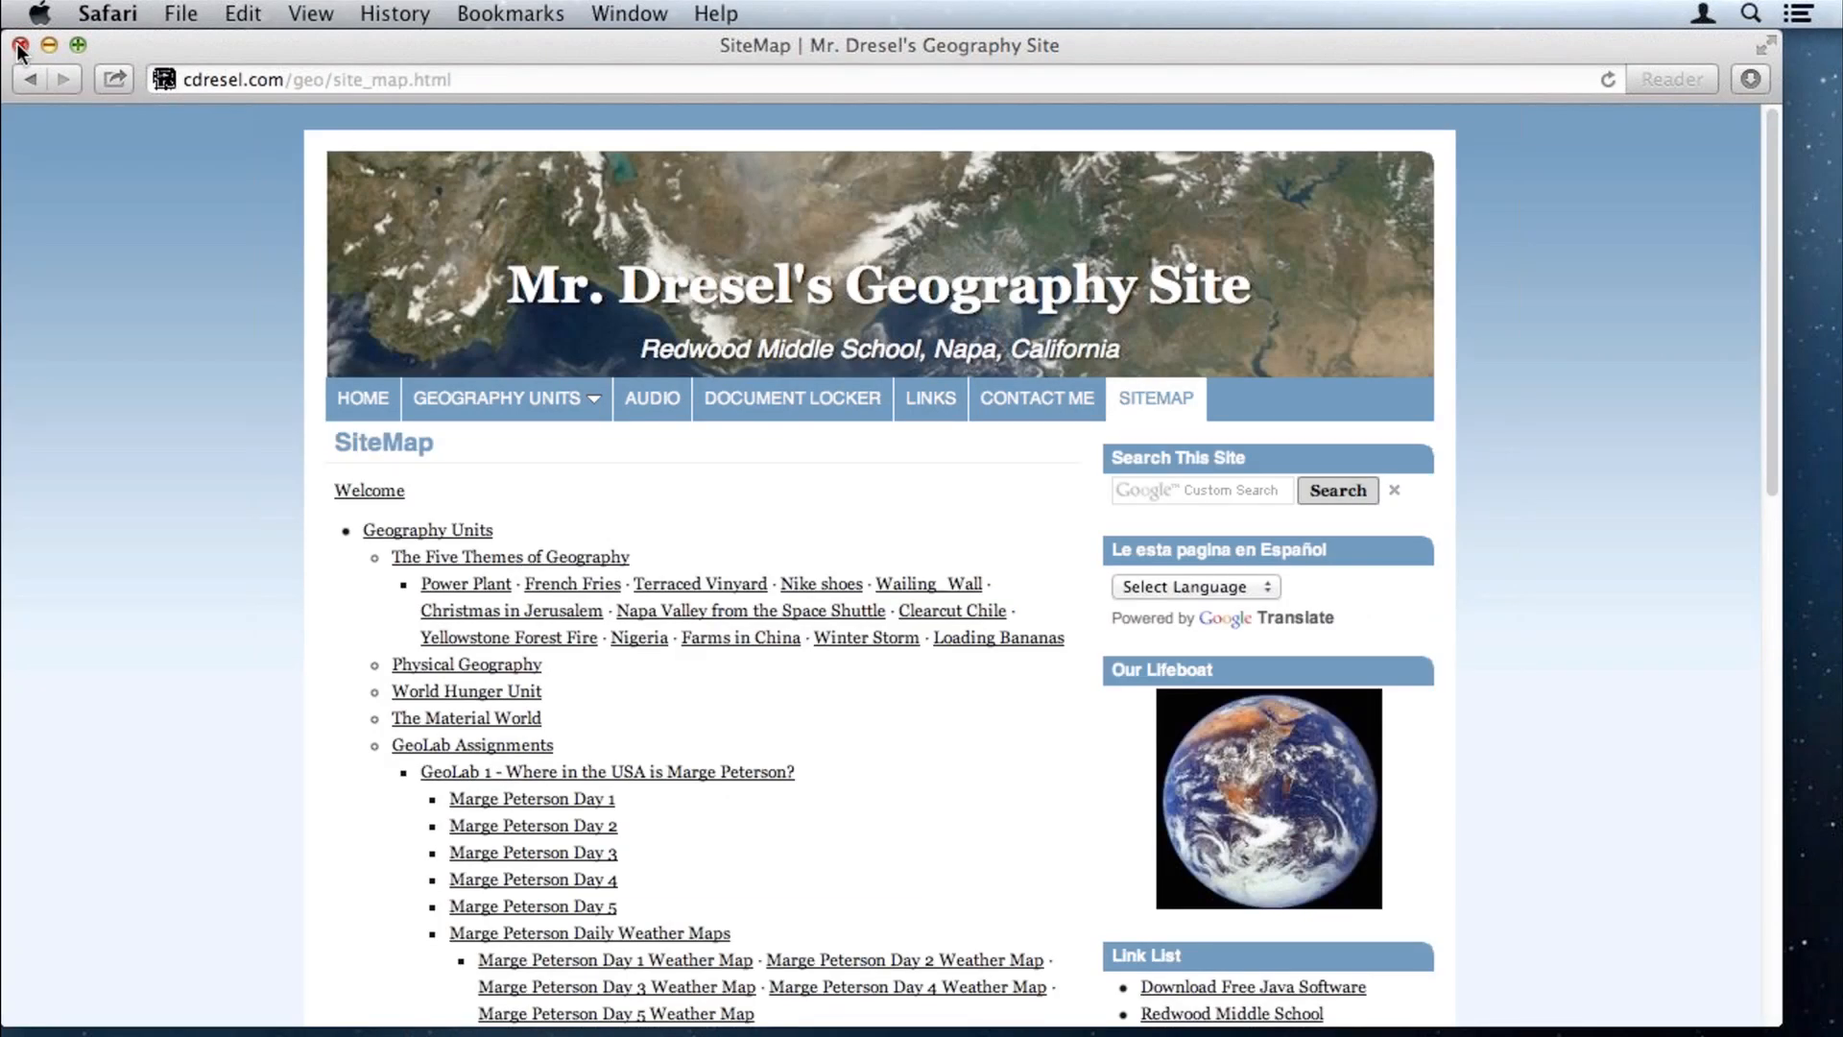
Step: Close Safari and scroll through the geography site's Welcome page in Sandvox
click(19, 45)
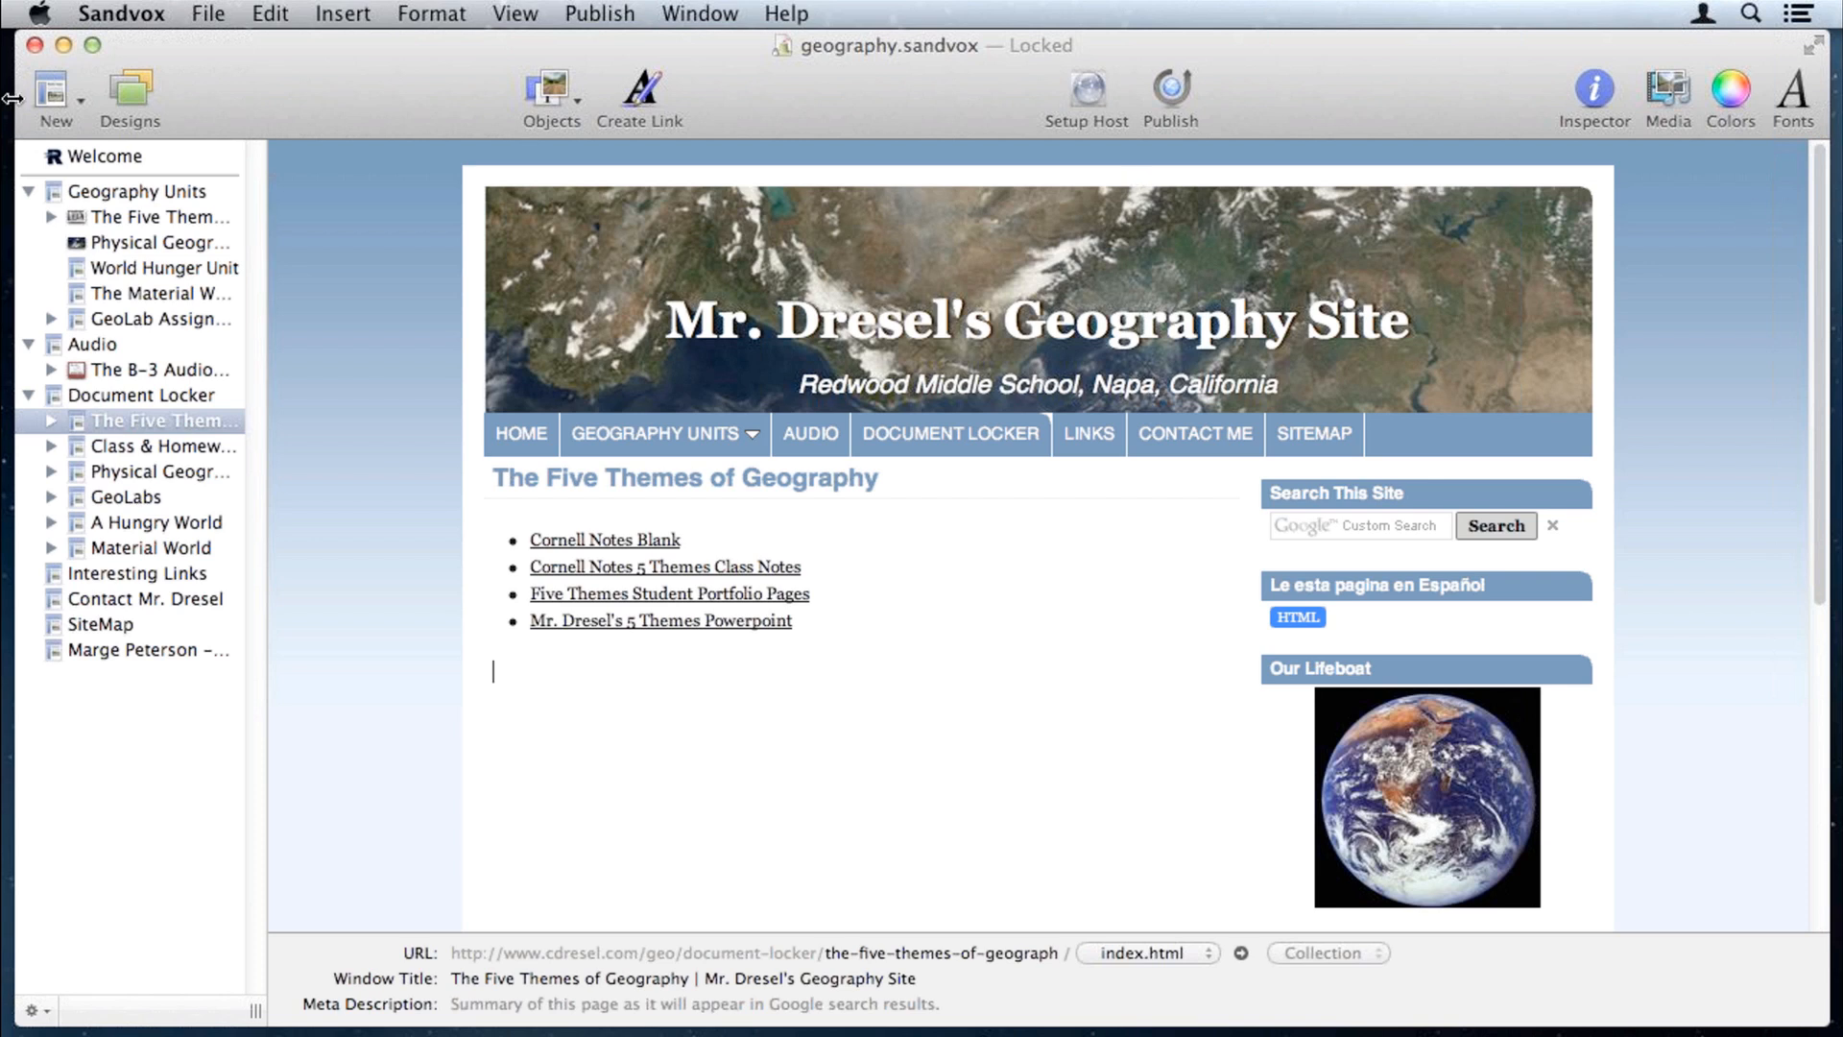
click(140, 155)
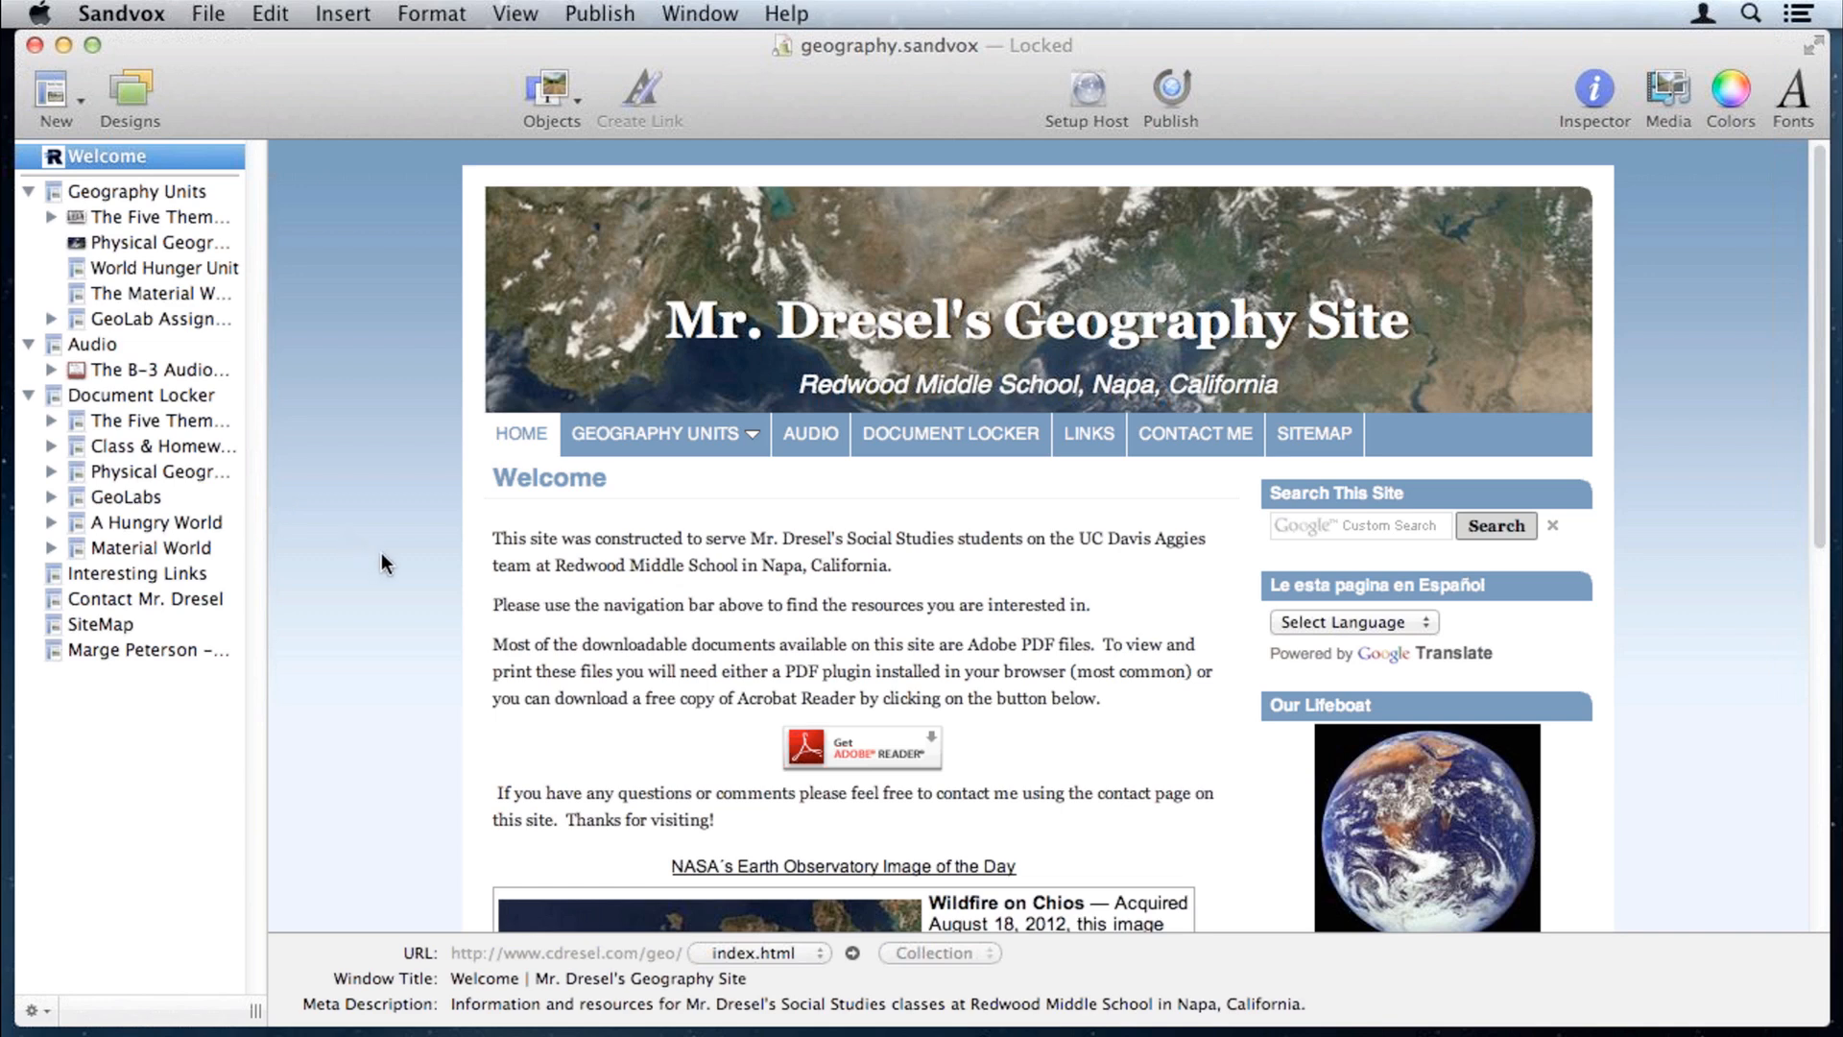
scroll(381, 564, down, 1)
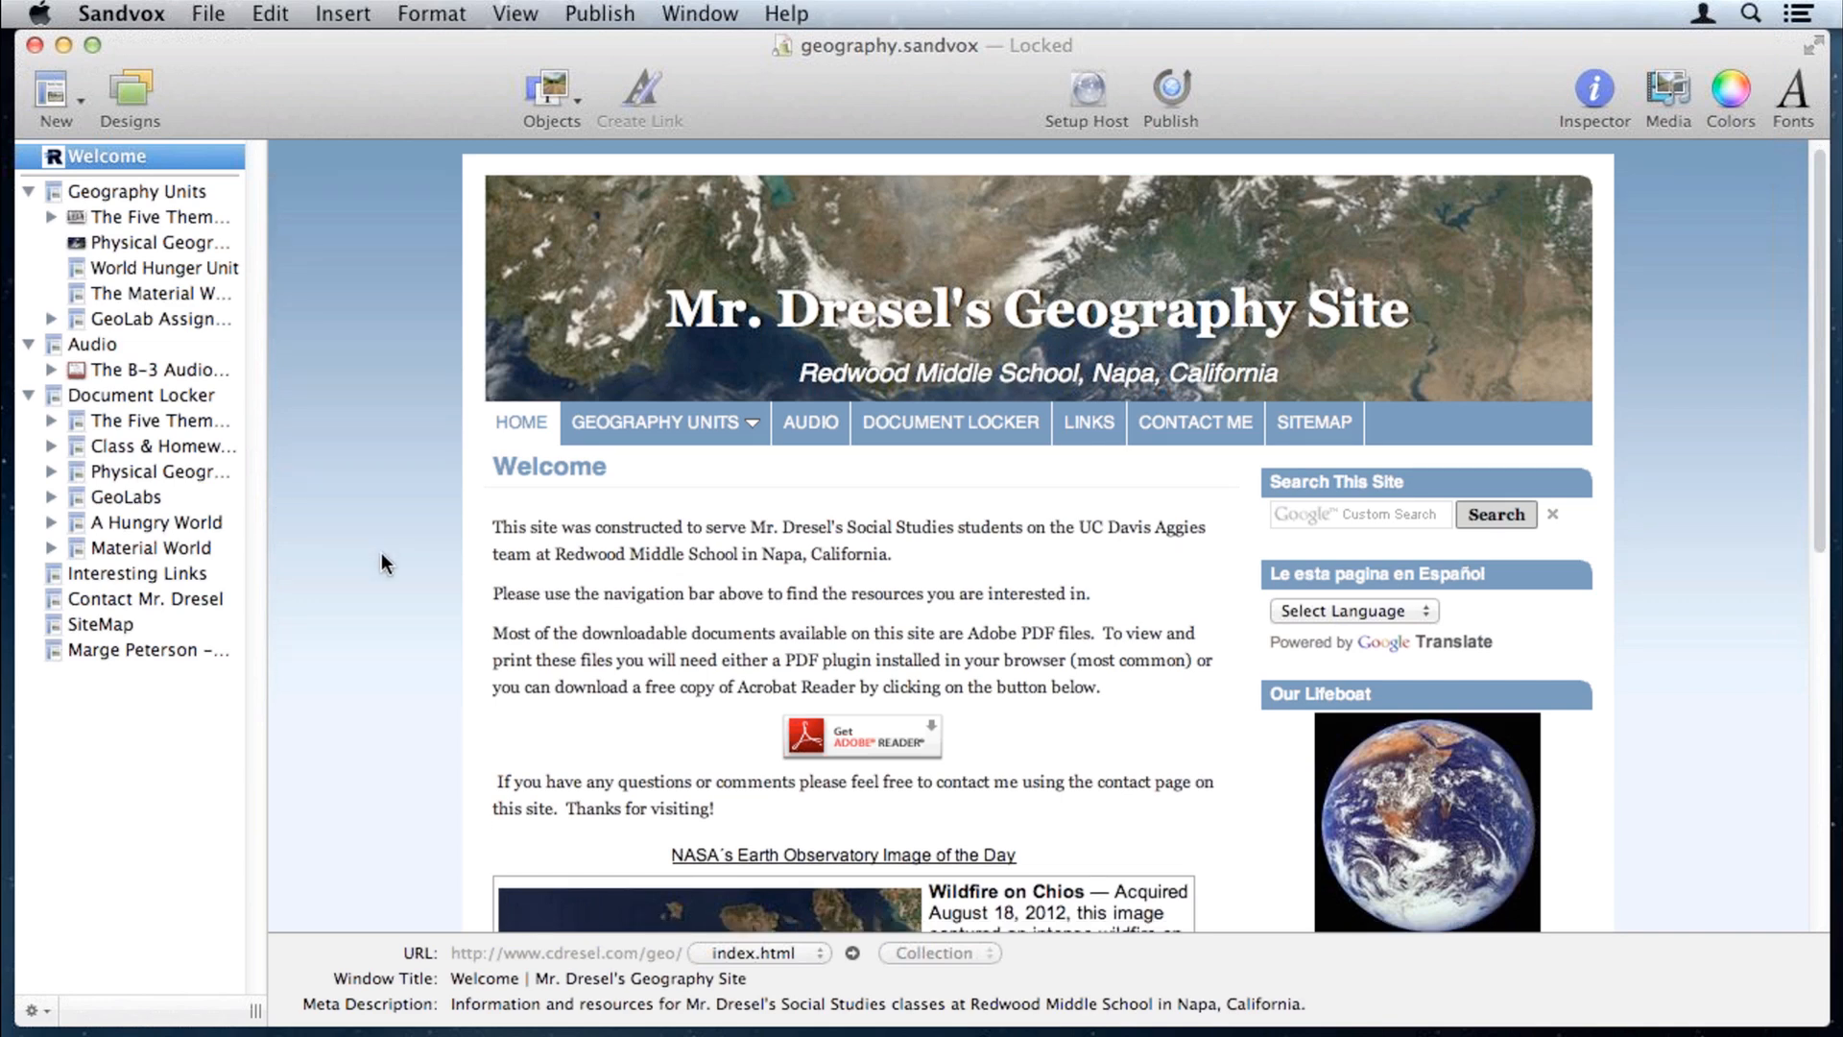
scroll(1028, 608, down, 5)
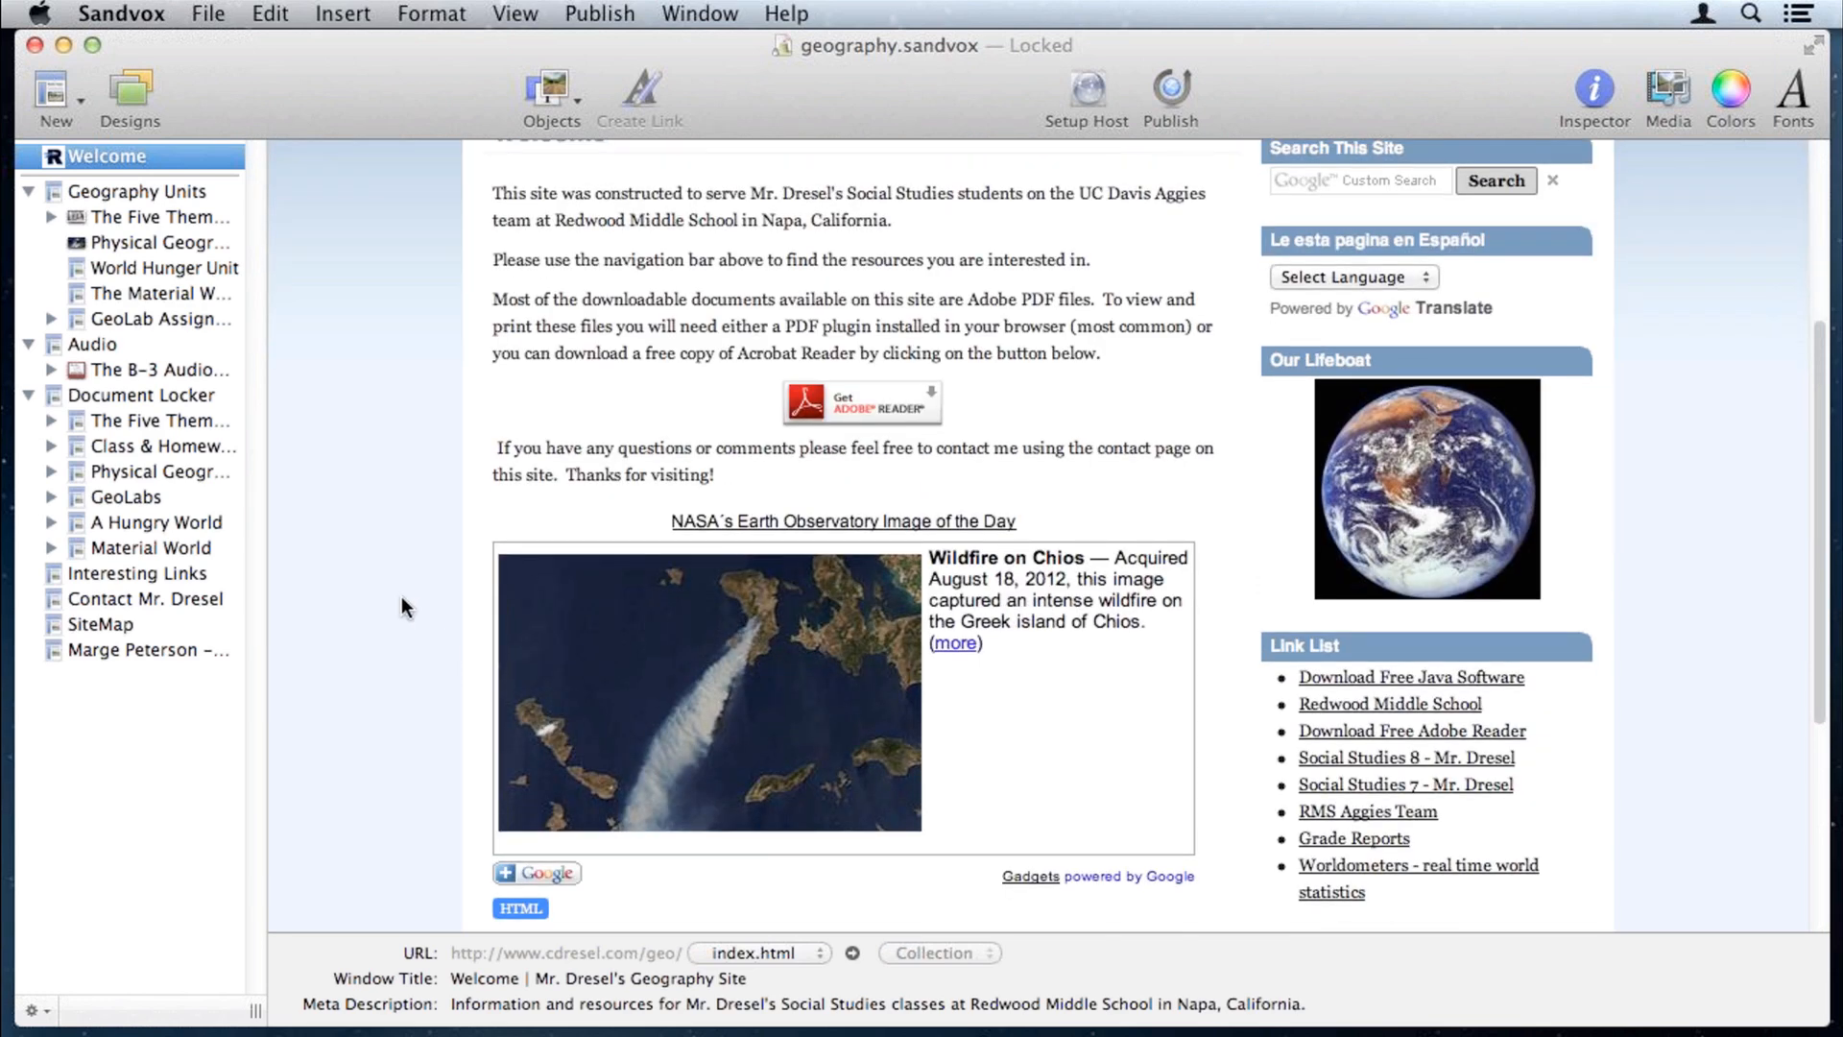
scroll(401, 597, down, 2)
scroll(402, 596, down, 4)
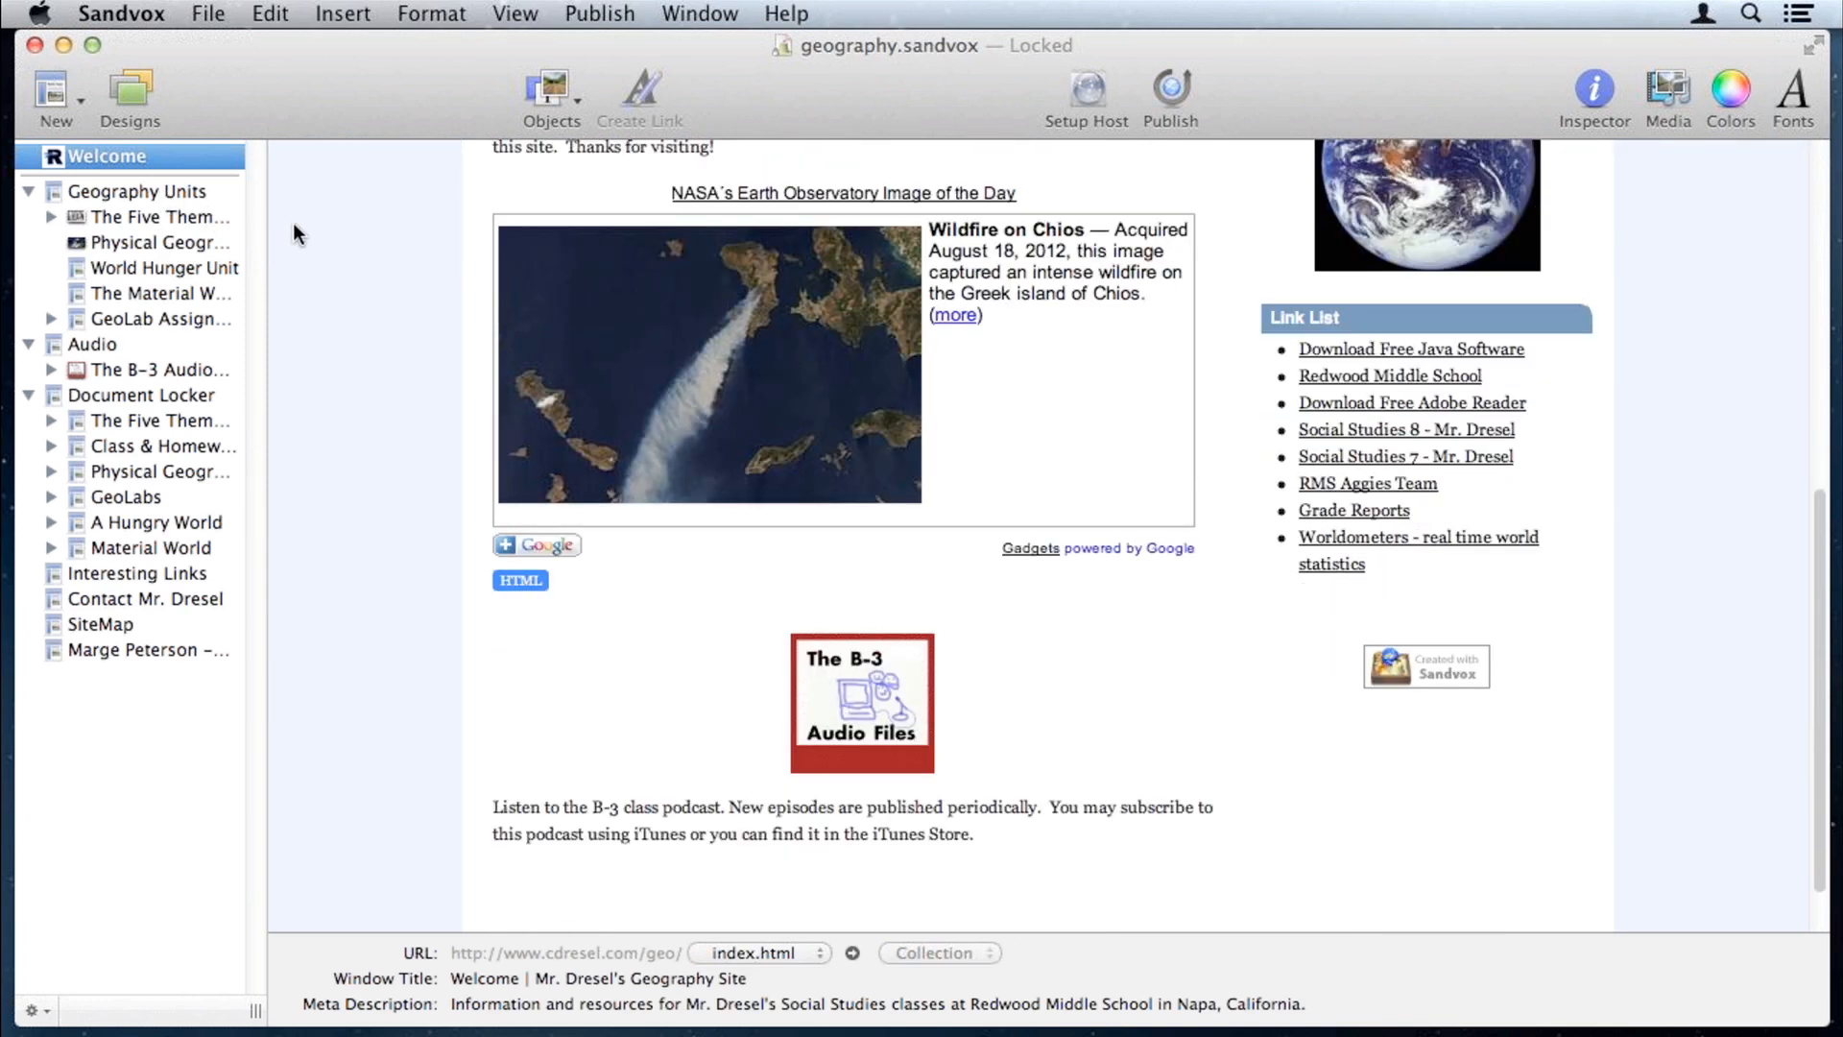
Step: Open Geography Units and The Five Themes of Geography page, then collapse its photo subpages
click(159, 193)
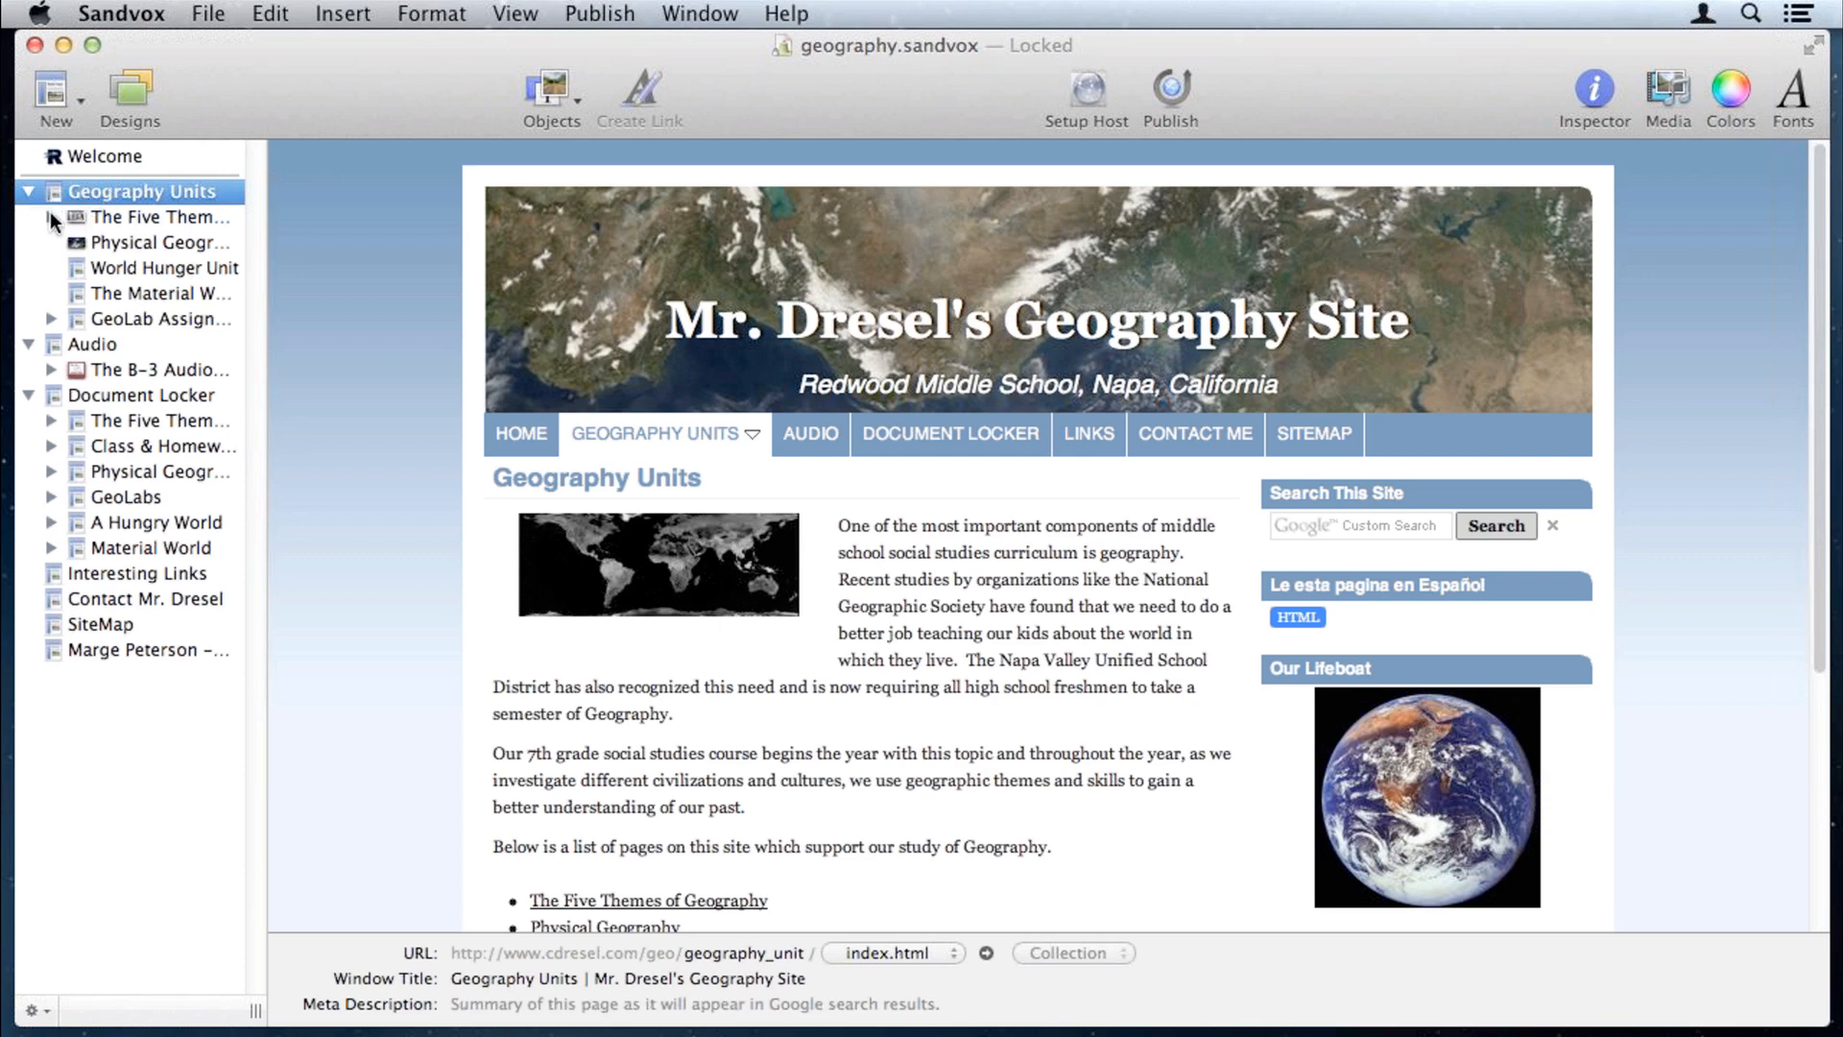
click(129, 216)
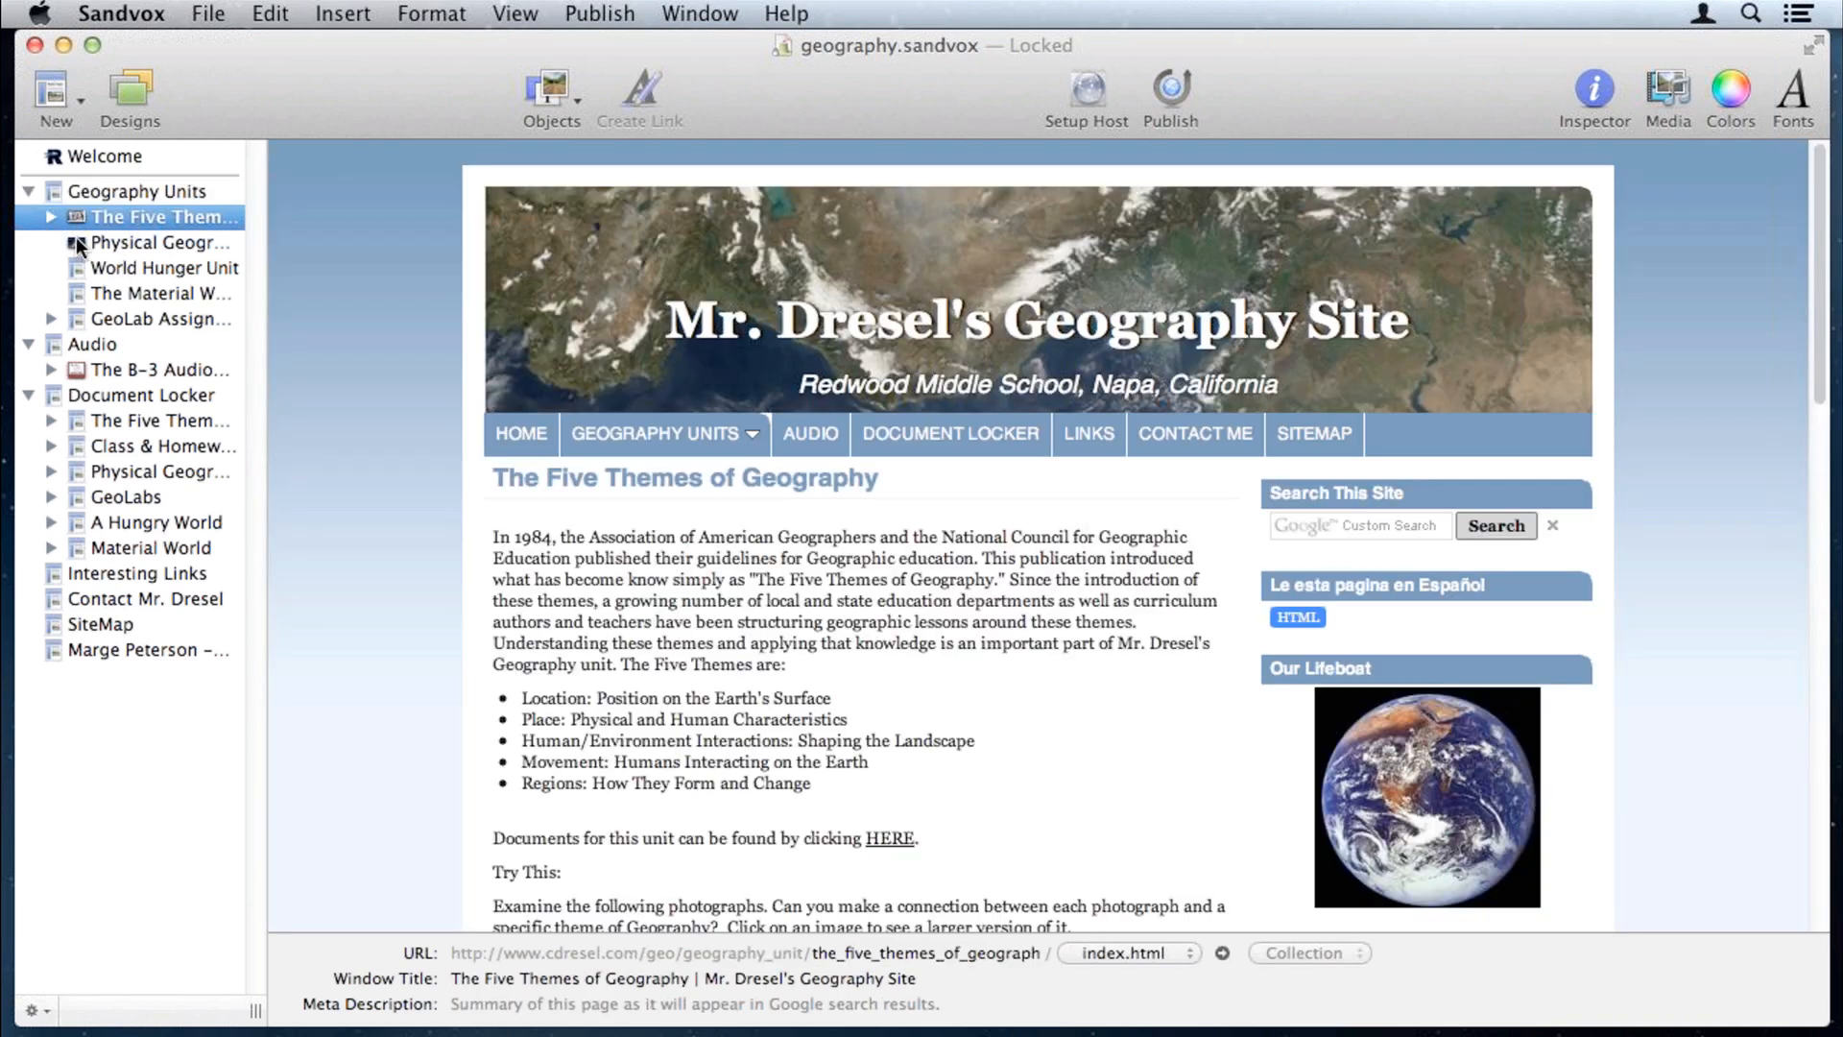
click(50, 217)
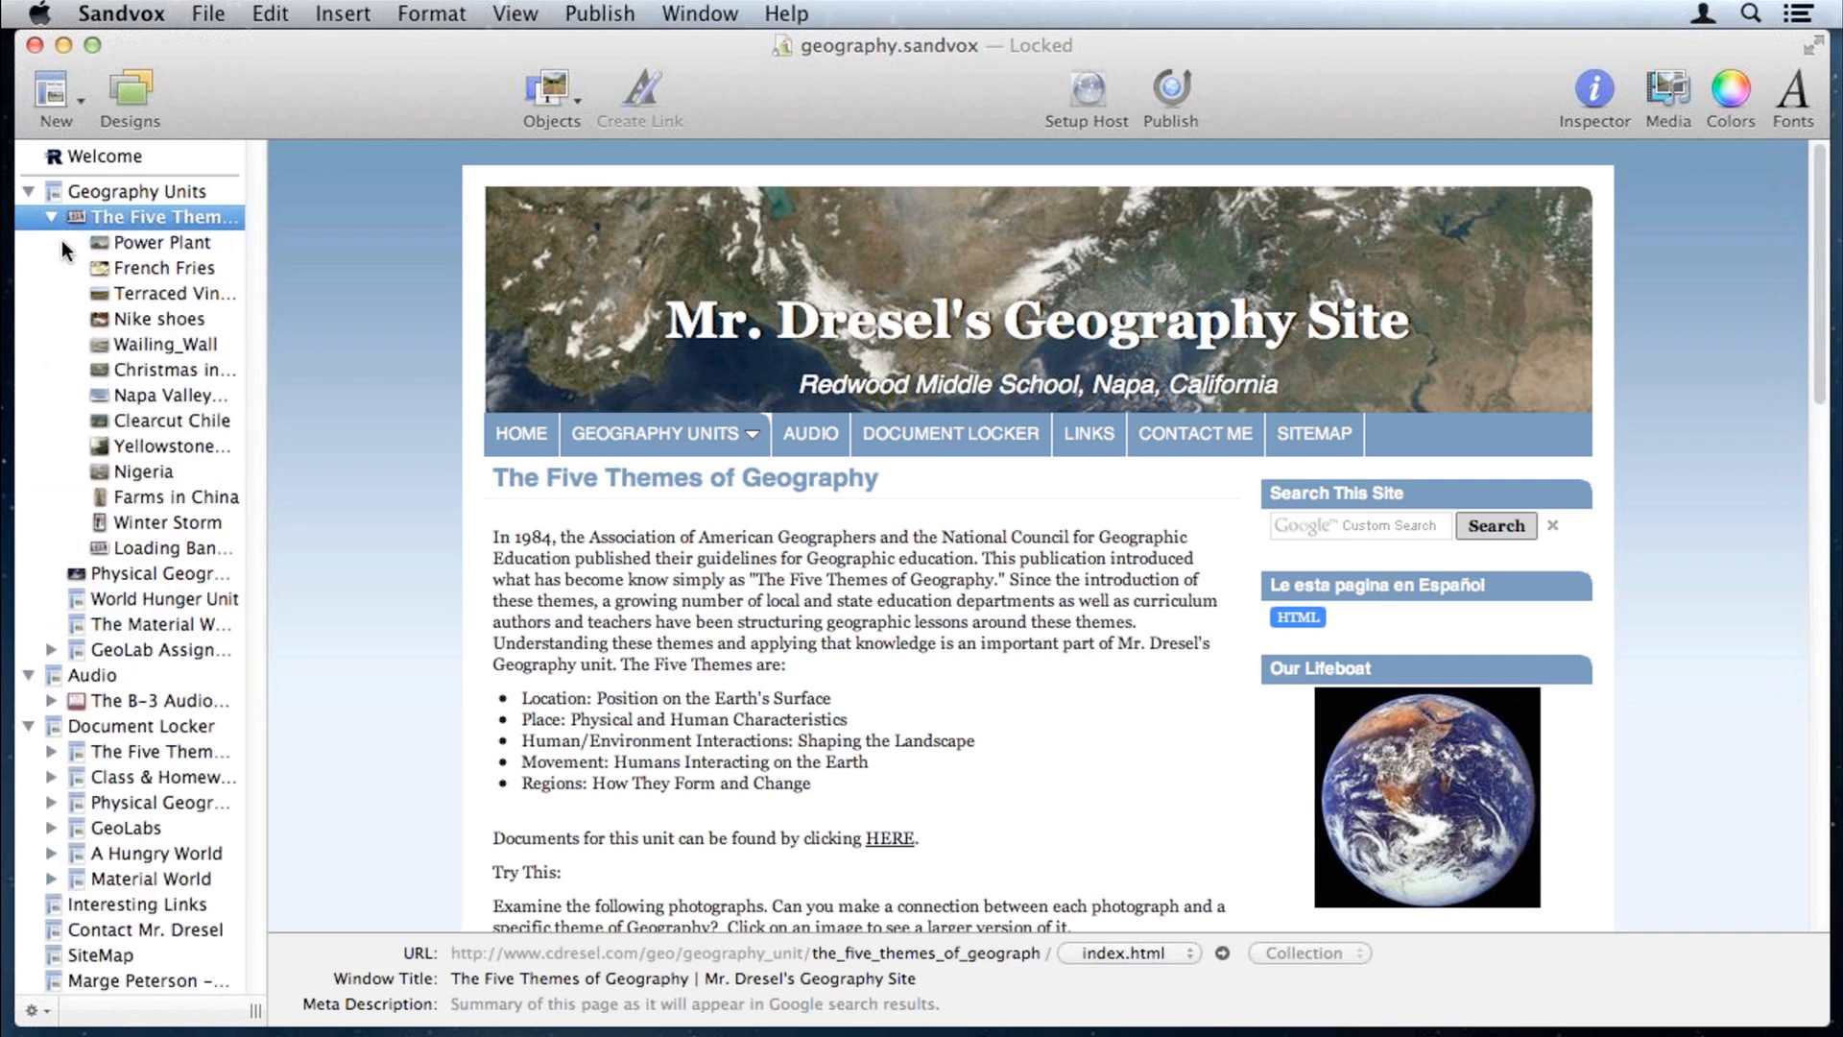
click(50, 217)
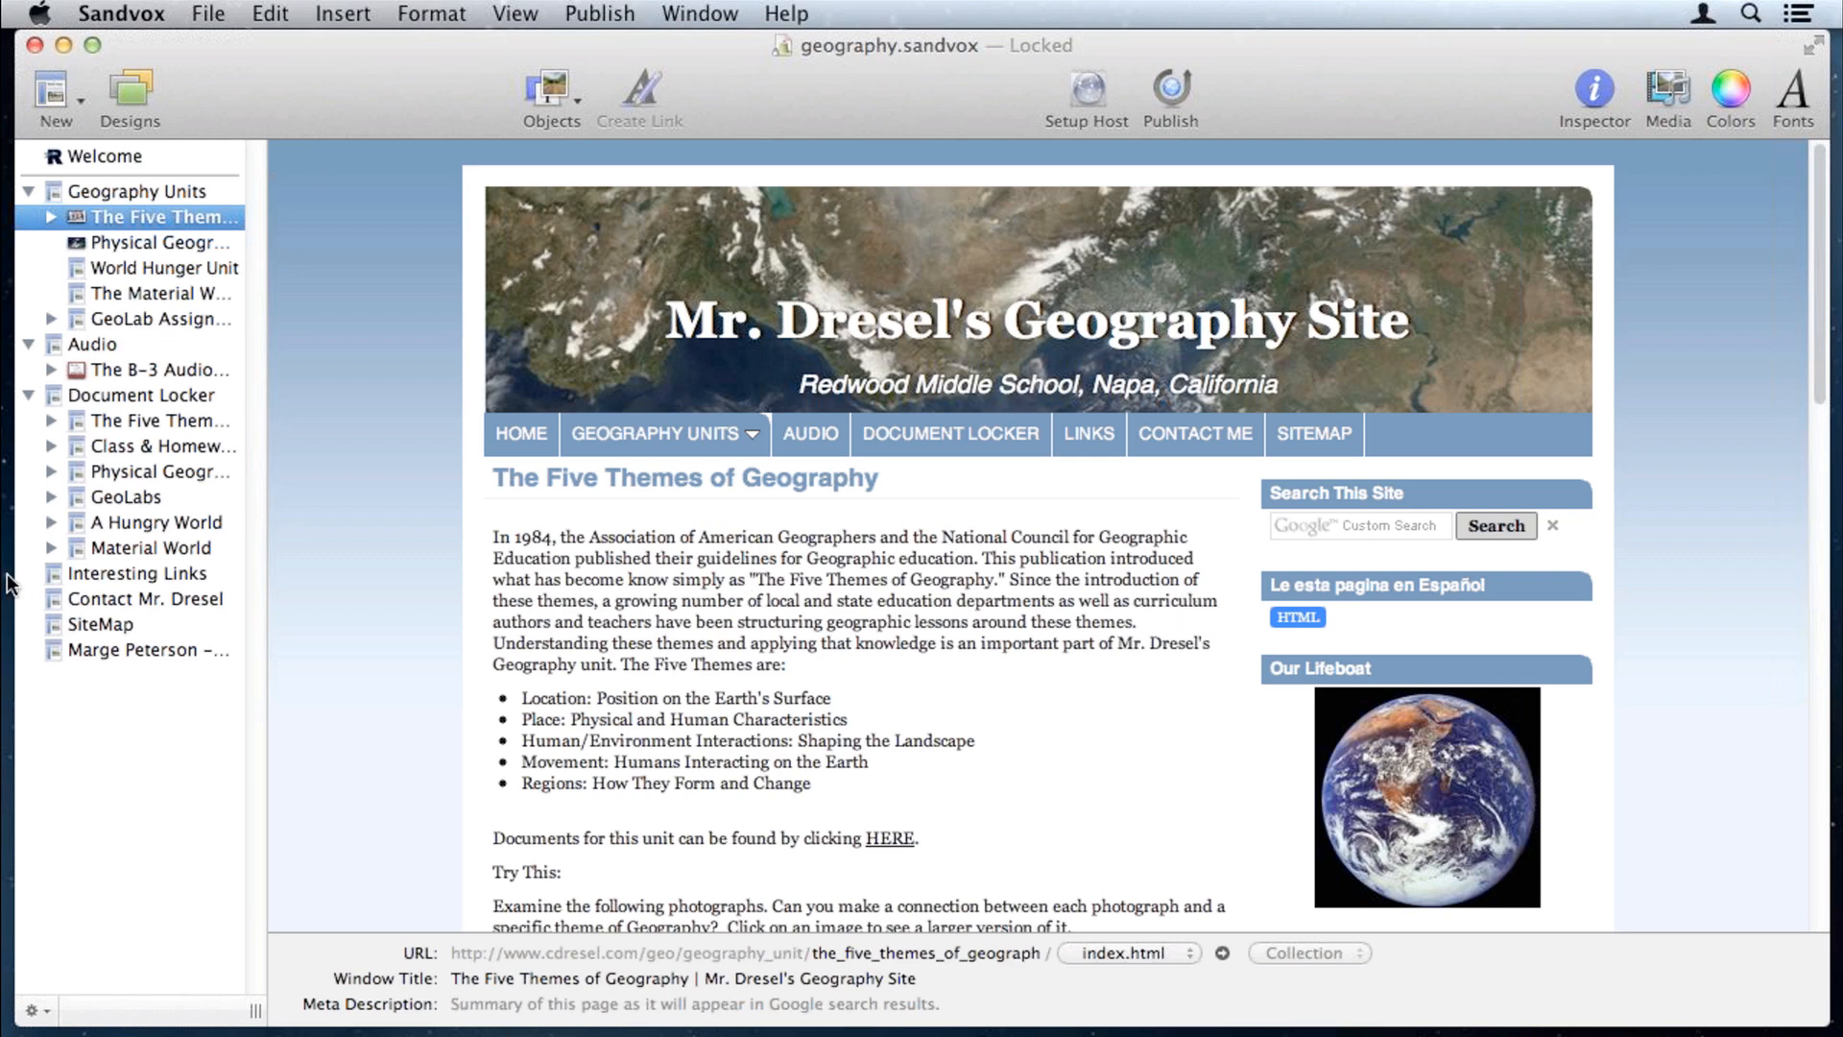
Step: Preview the Cornell Notes blank, Cornell Notes five themes and student portfolio PDFs, then the folder page
click(47, 421)
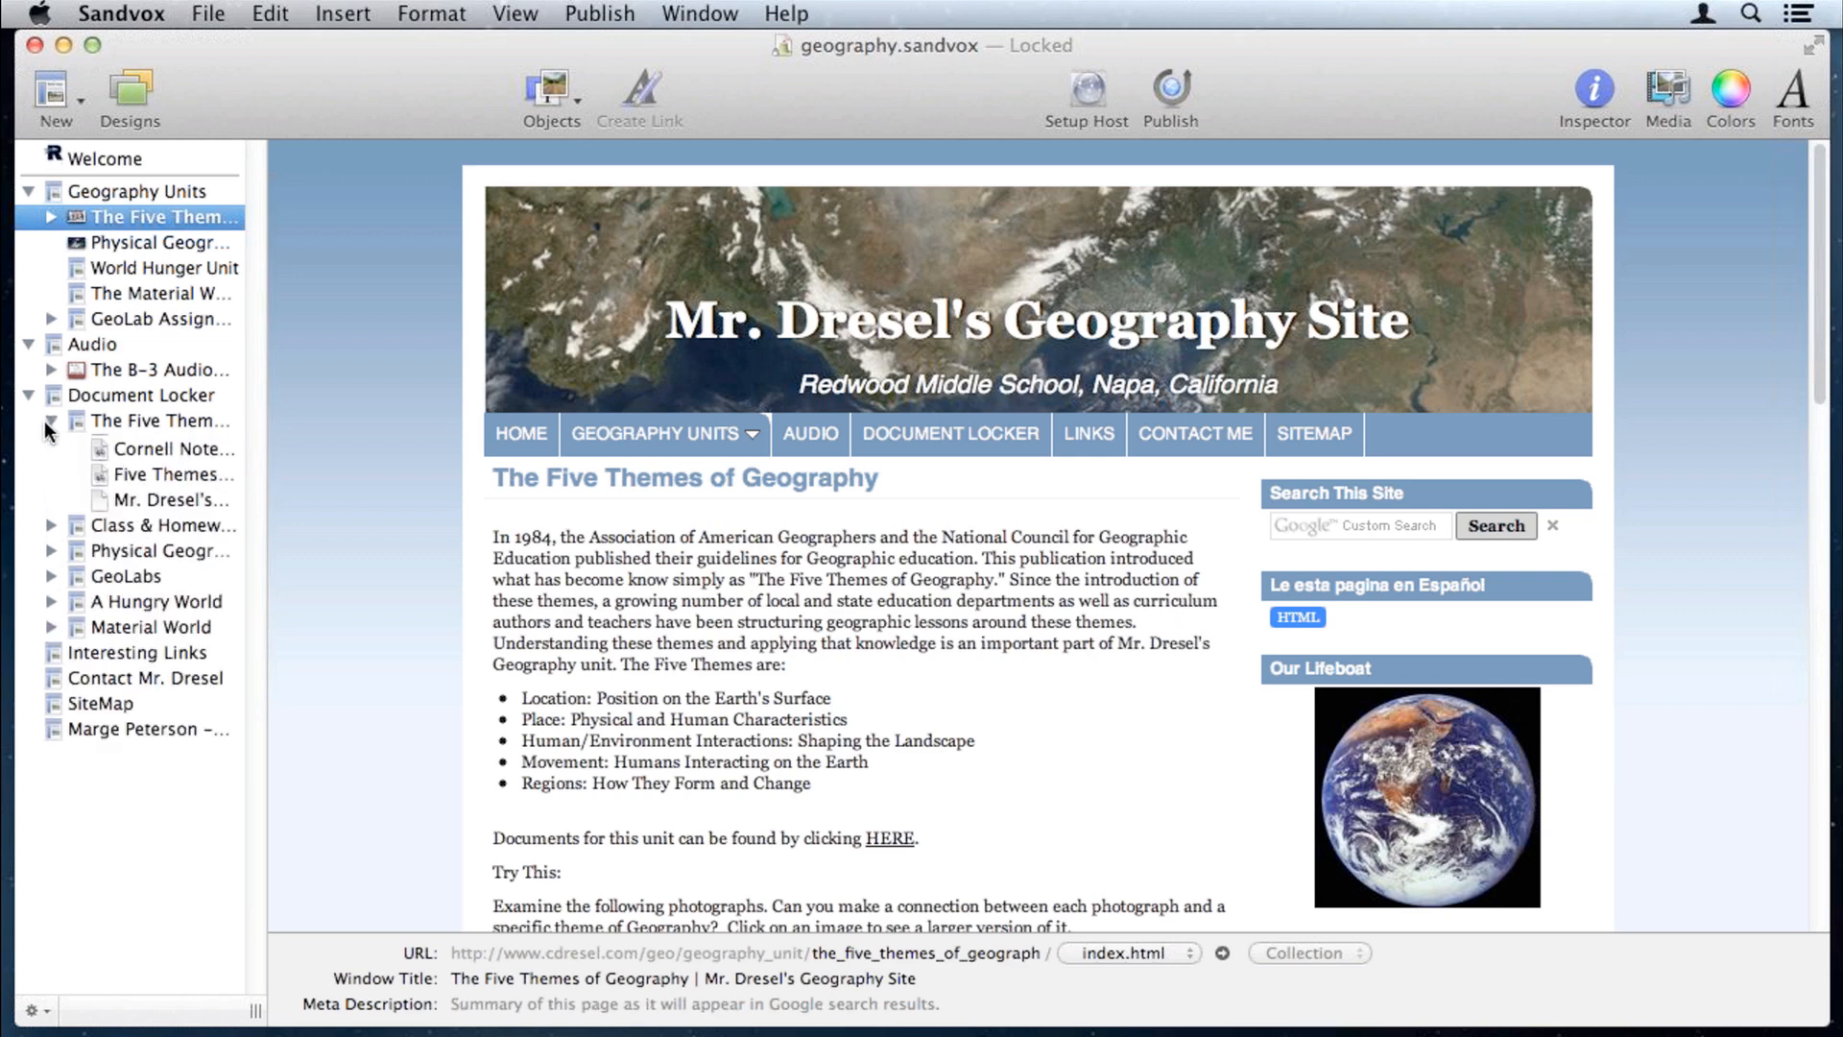
click(99, 451)
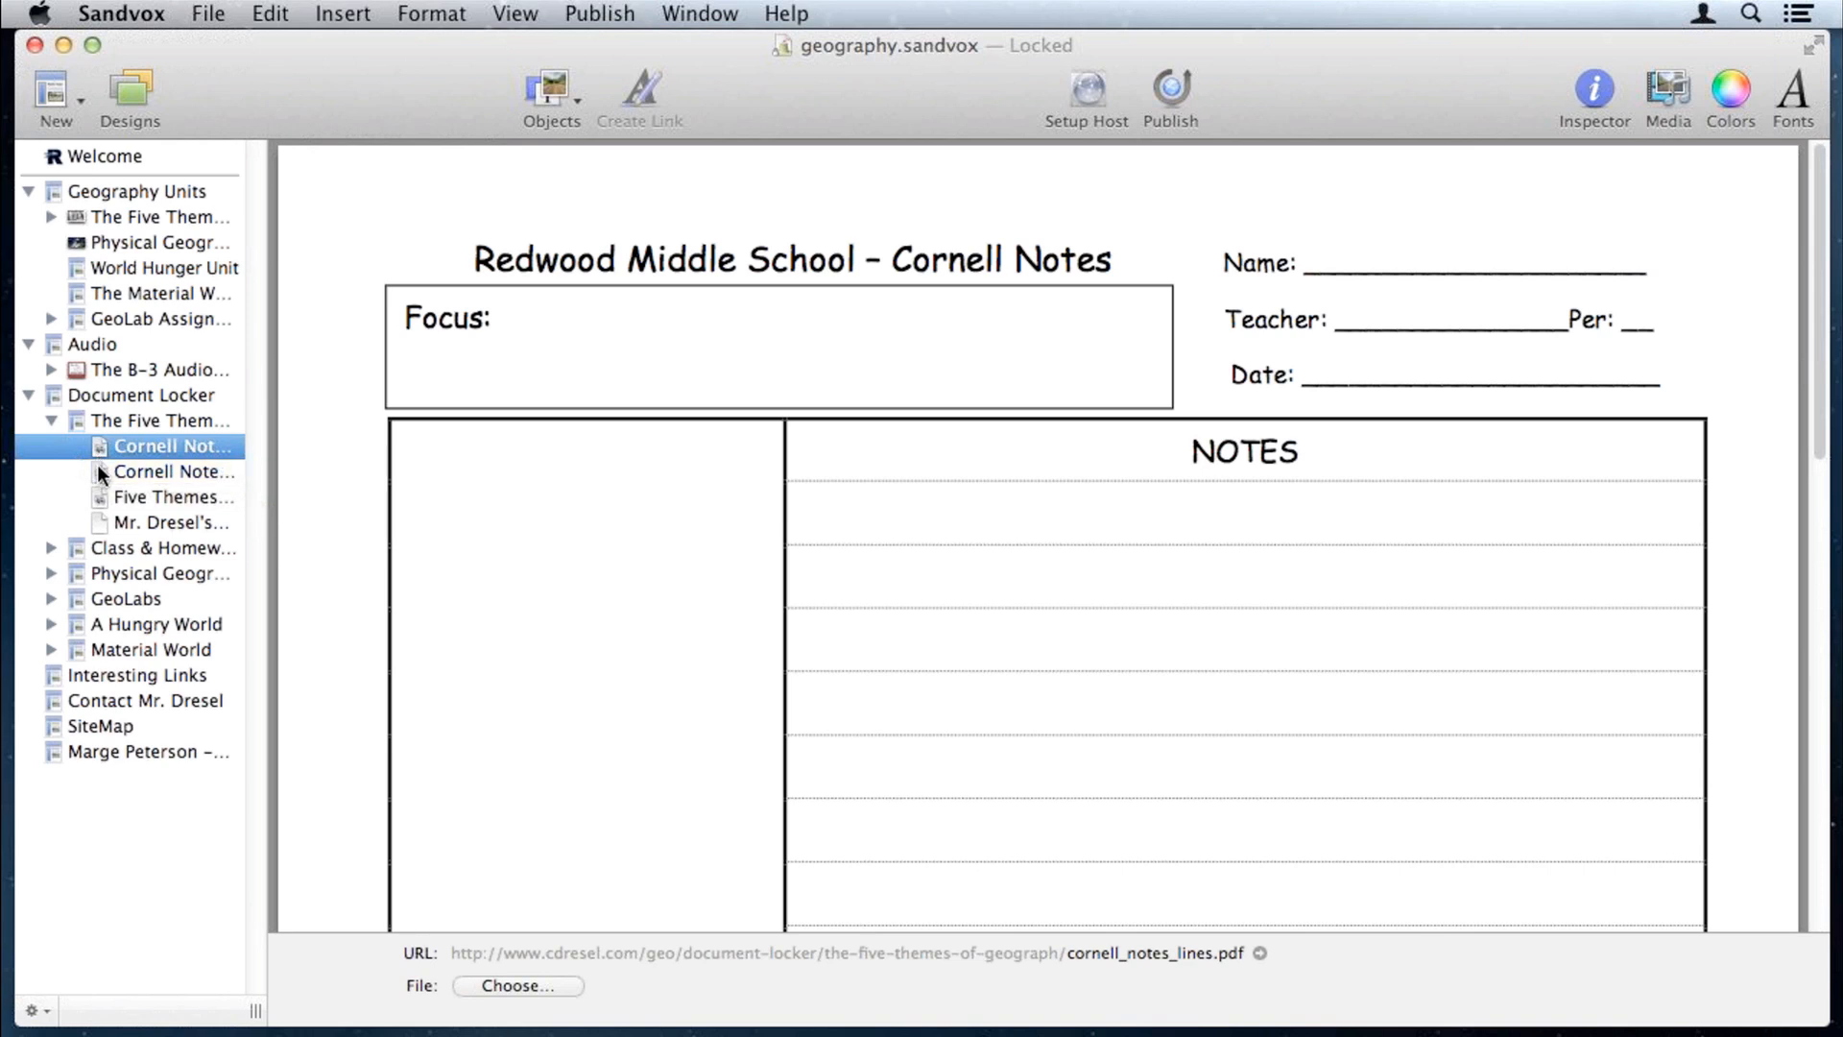
click(101, 472)
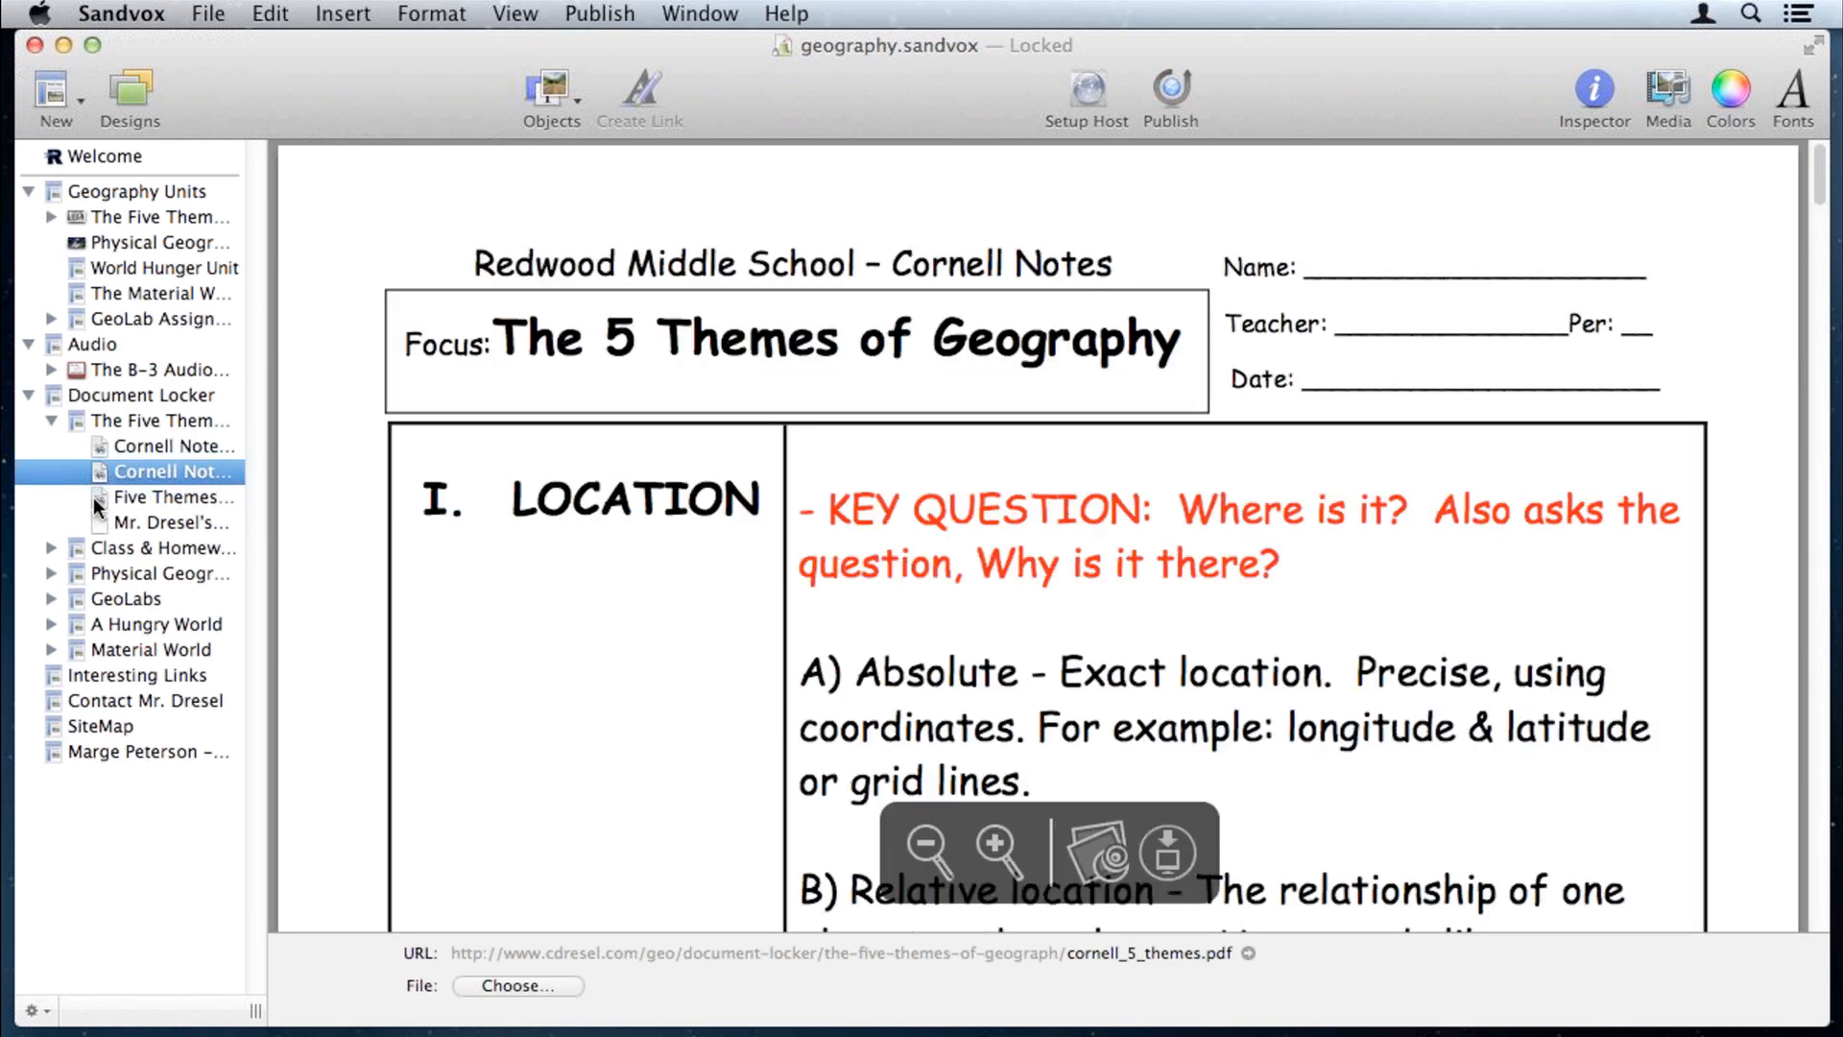
click(101, 498)
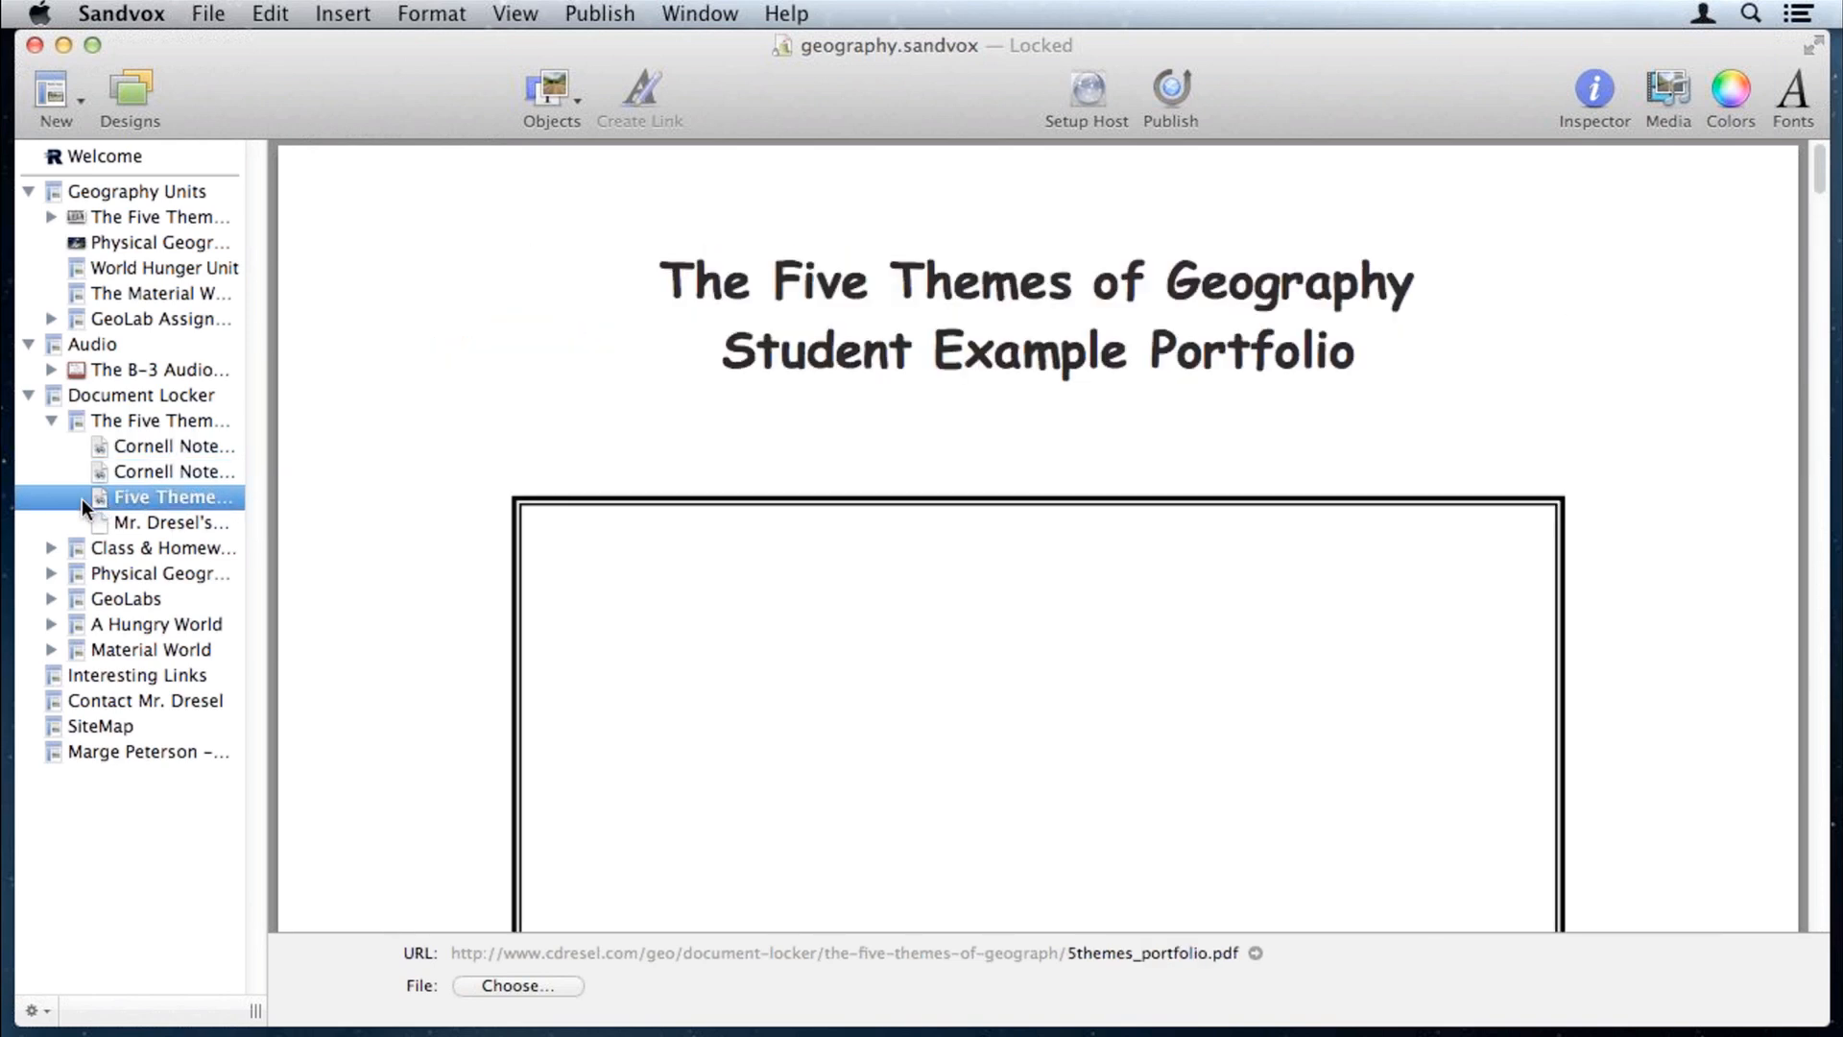
click(77, 419)
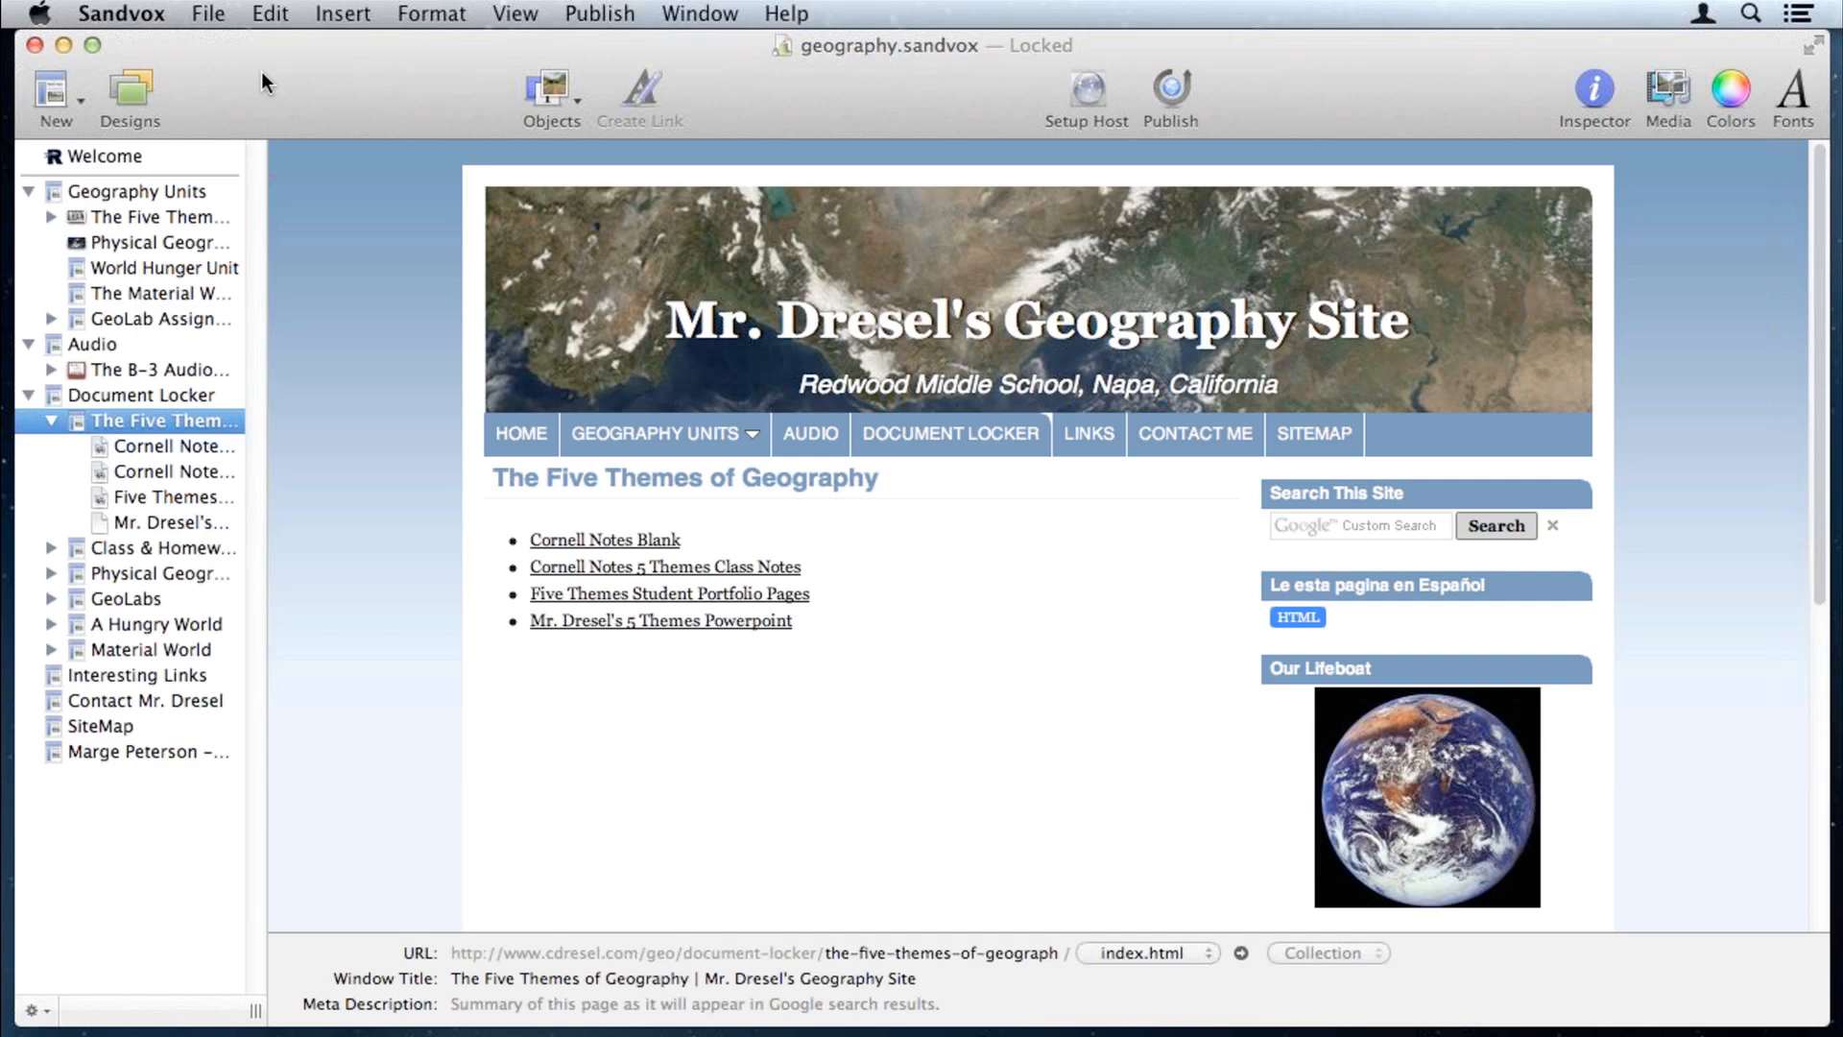
Step: Close geography.sandvox and restore the minimized Karelia Demo window from the Dock
click(37, 50)
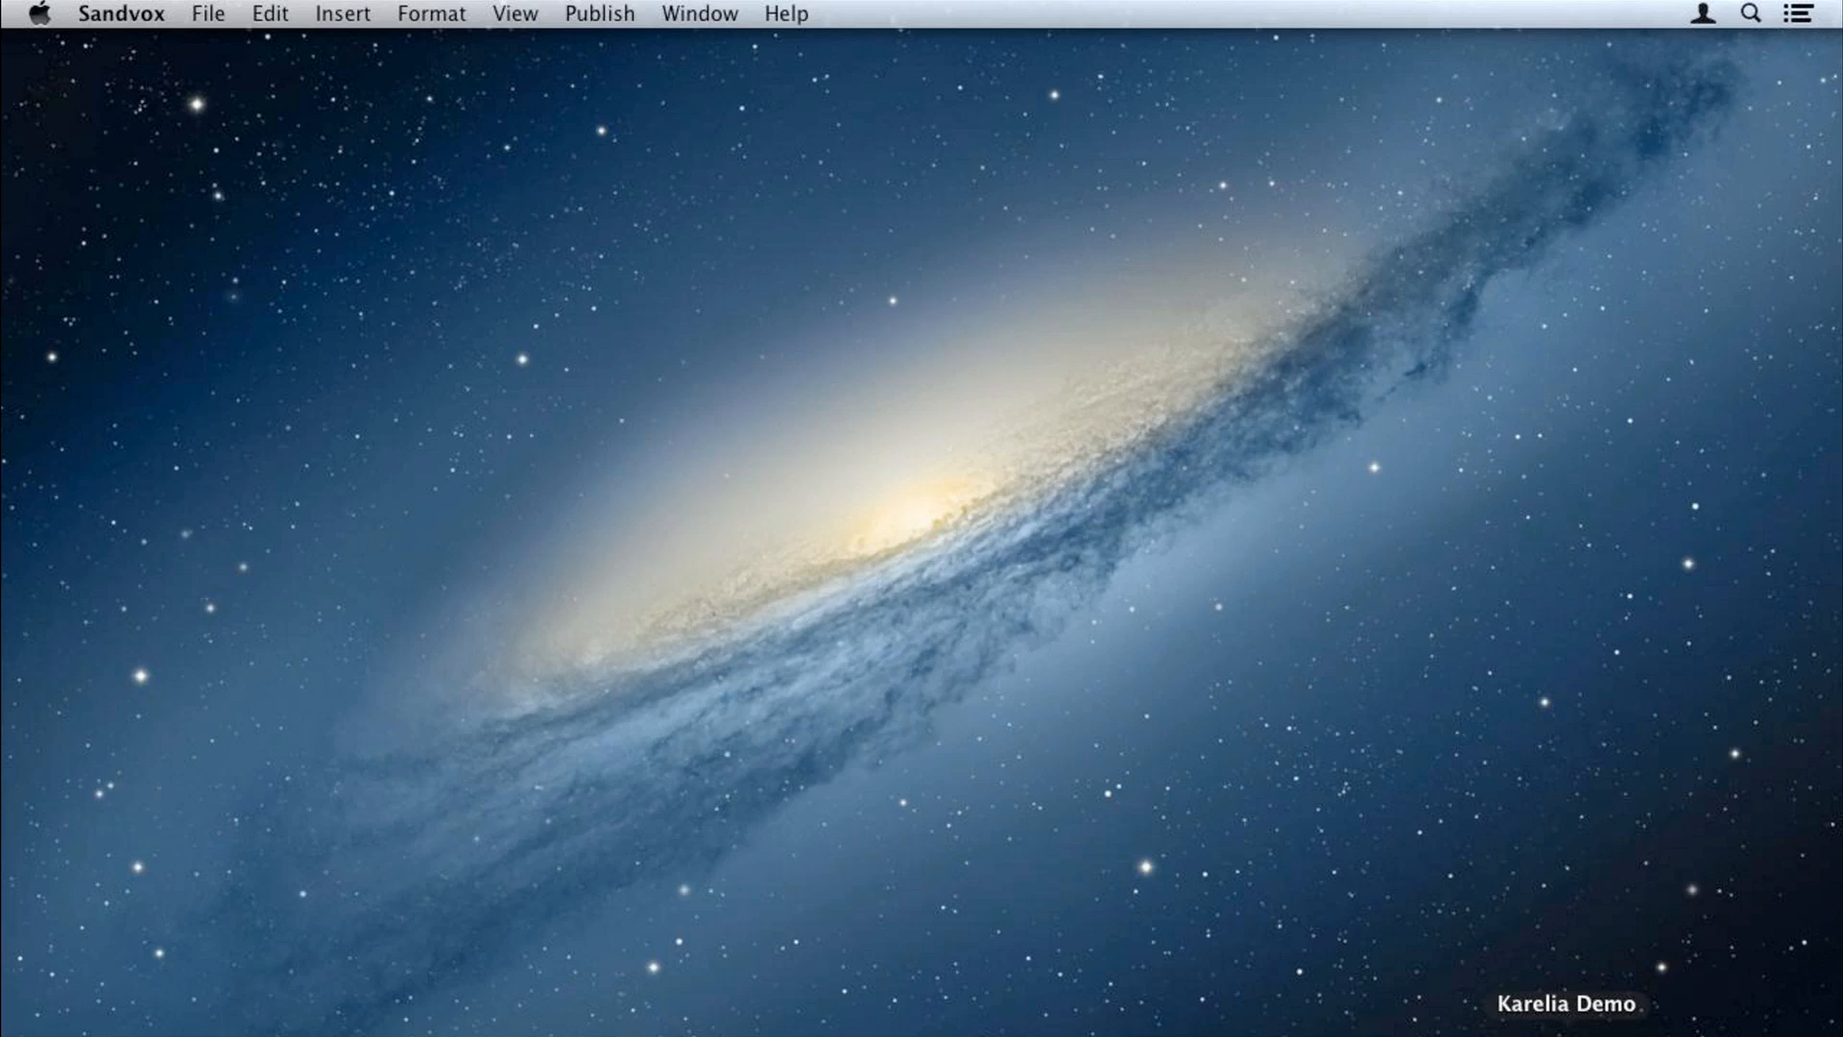
click(1567, 1034)
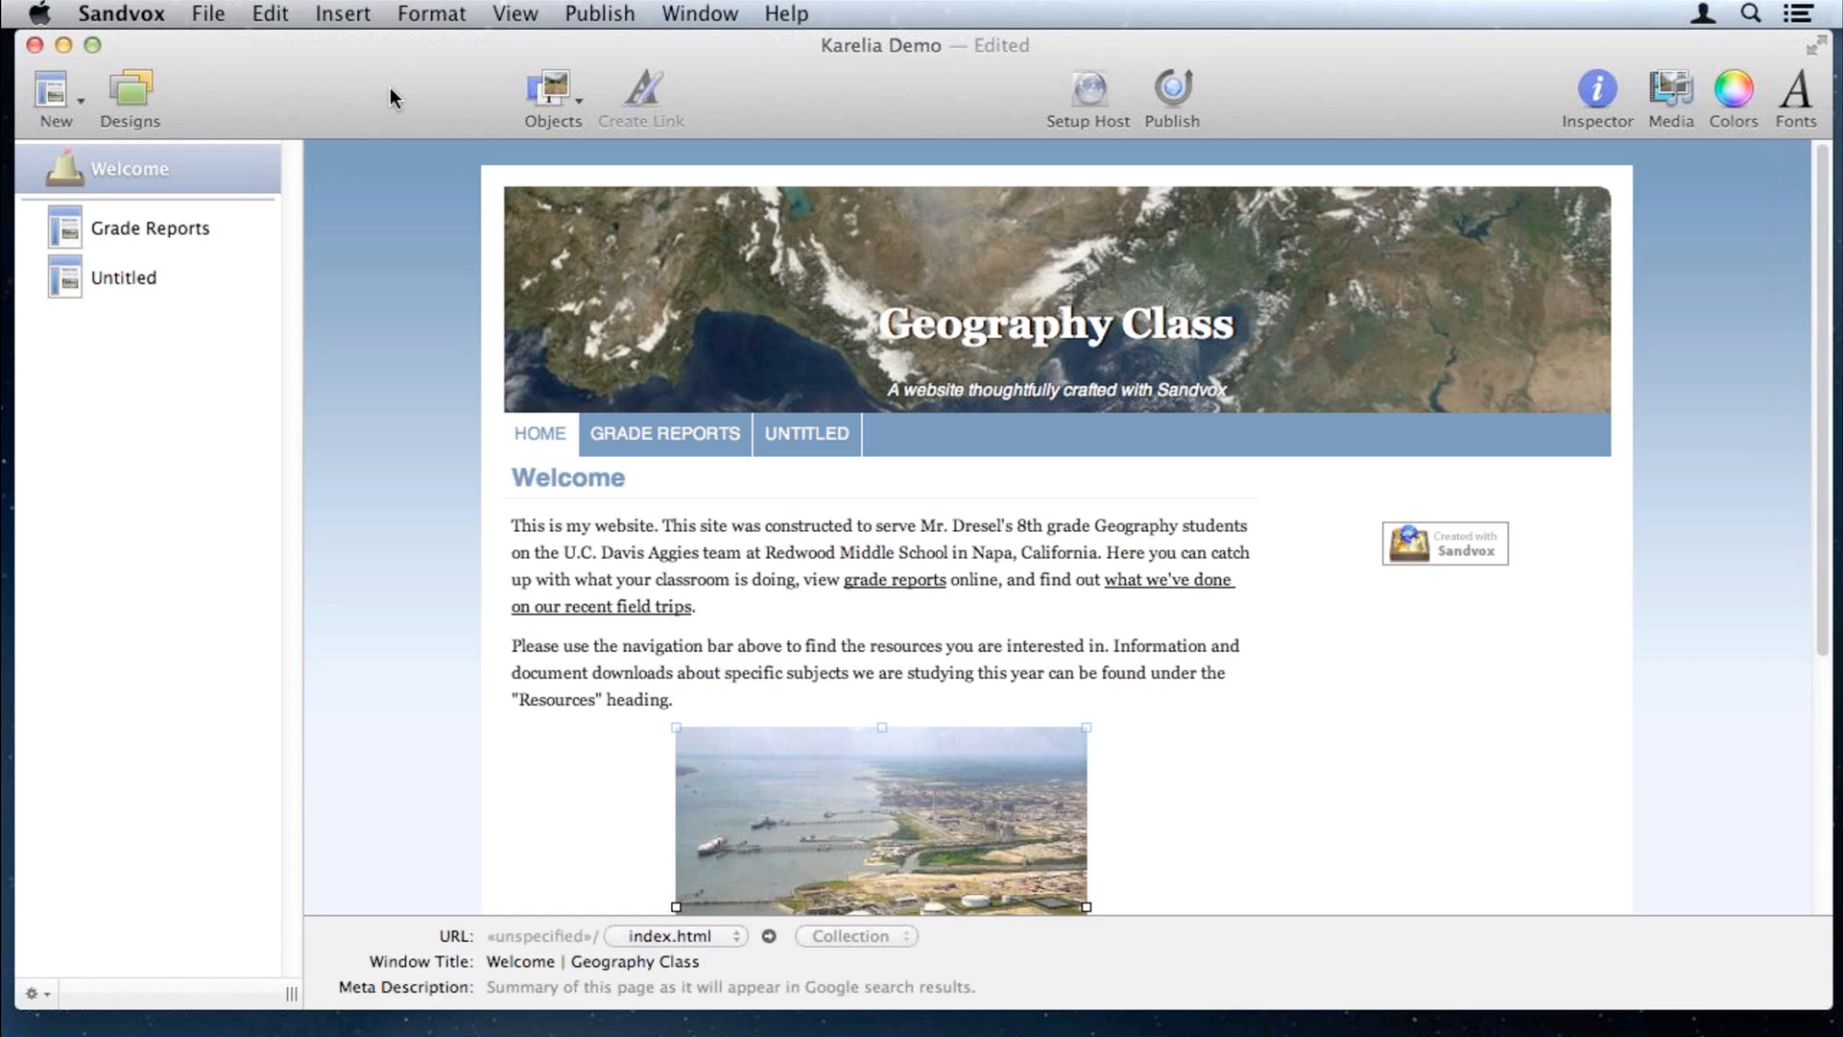
Step: Add a Blog page to the Geography Class site from the New page-type menu
click(48, 93)
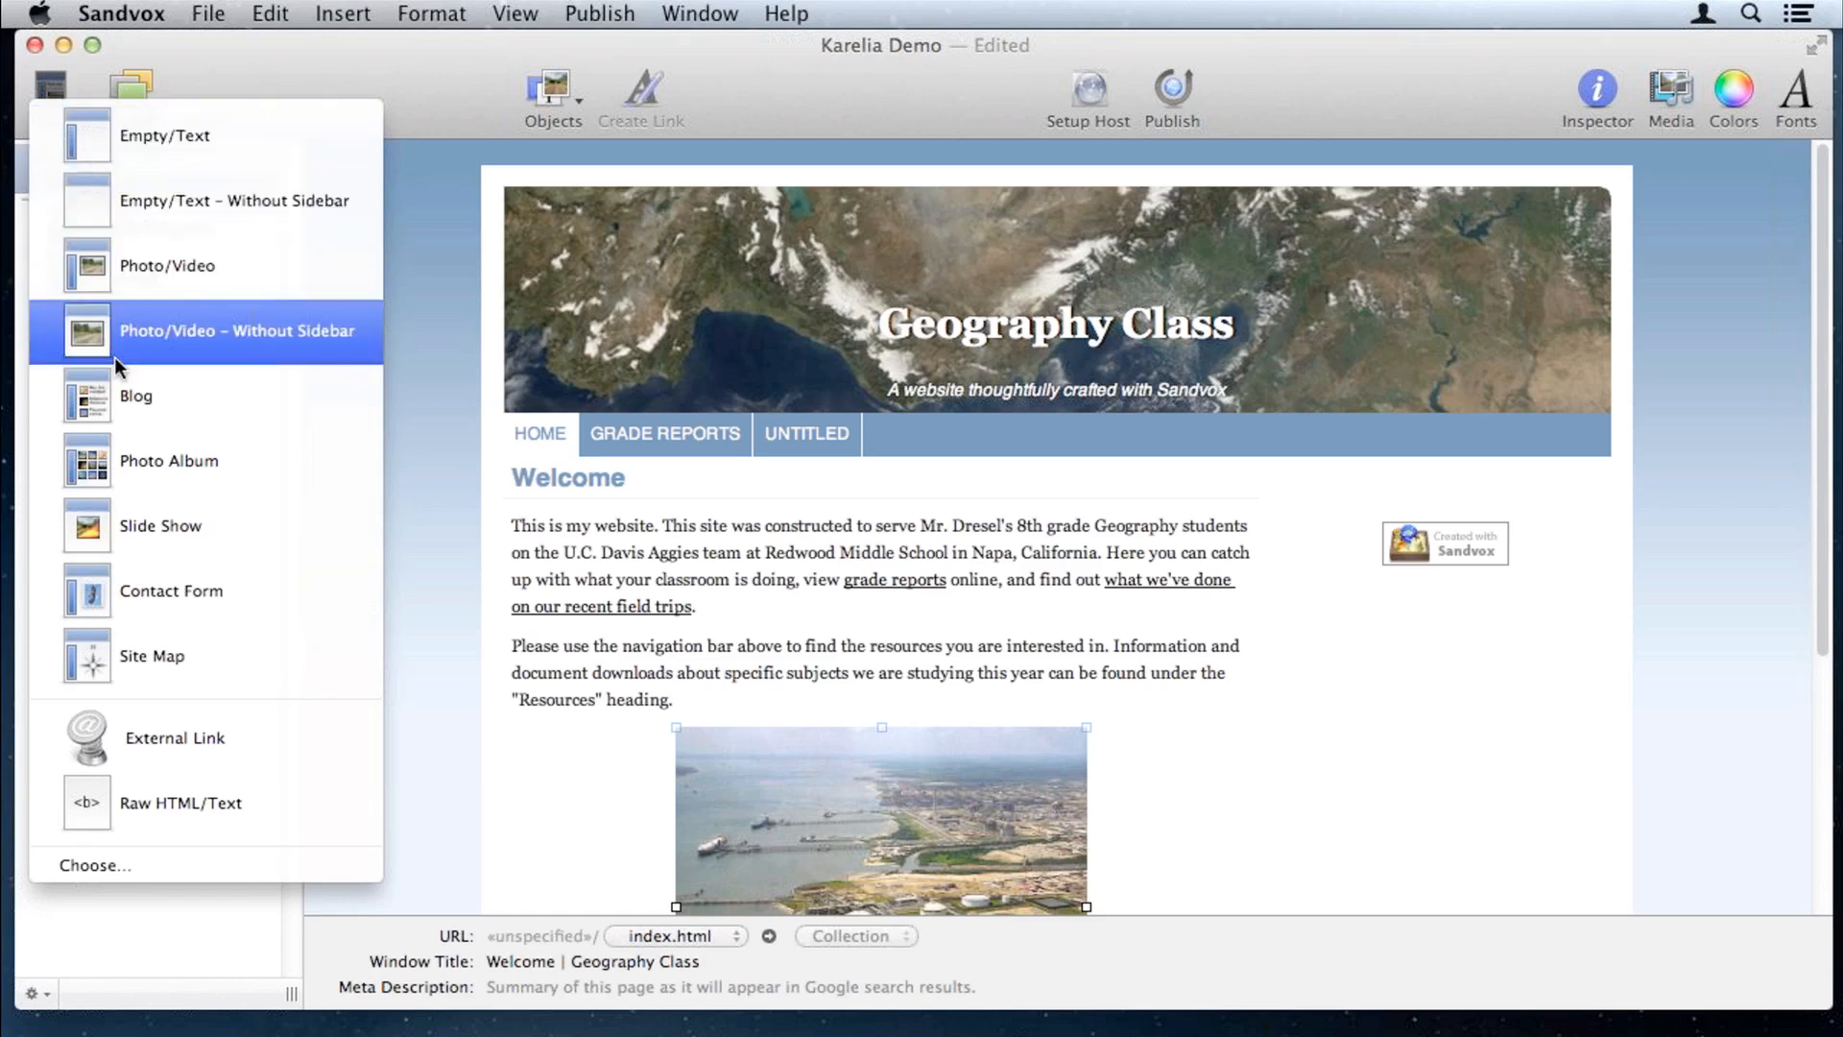
click(140, 404)
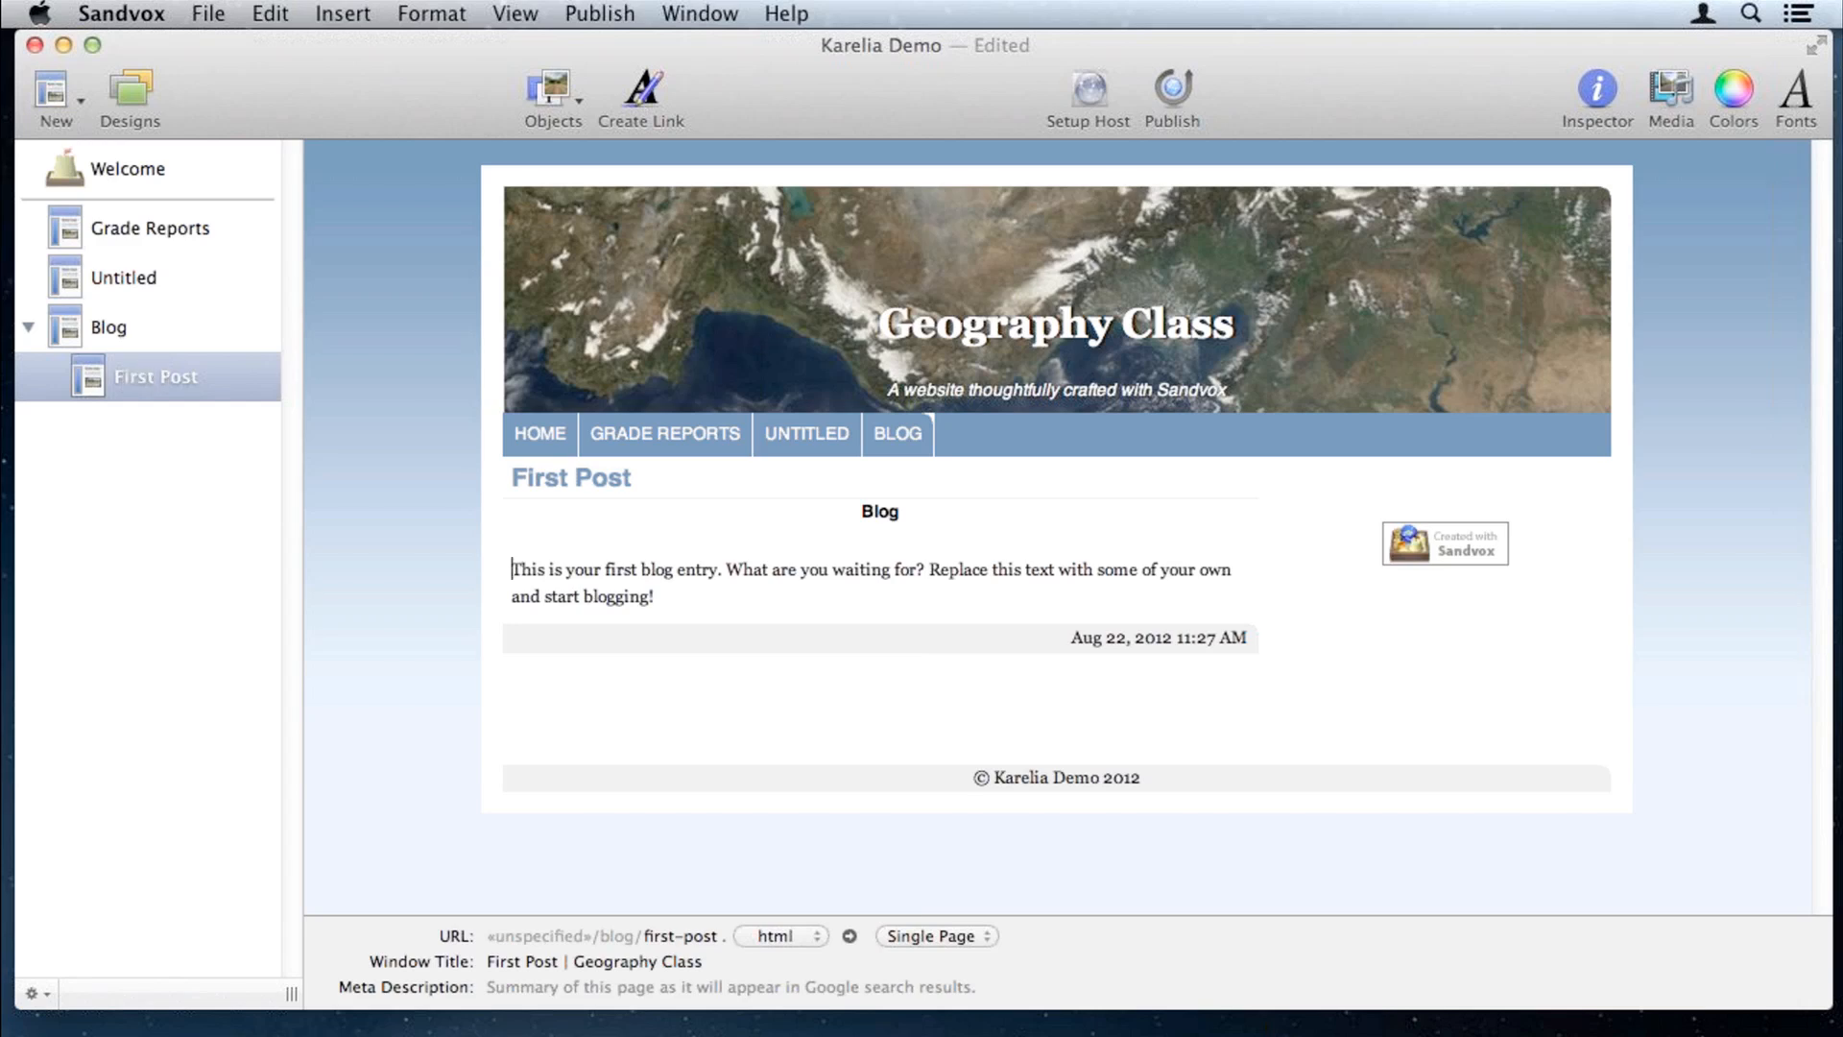
Step: Copy the text of space 1.txt in TextEdit and paste it over the post's placeholder
key(super+Tab)
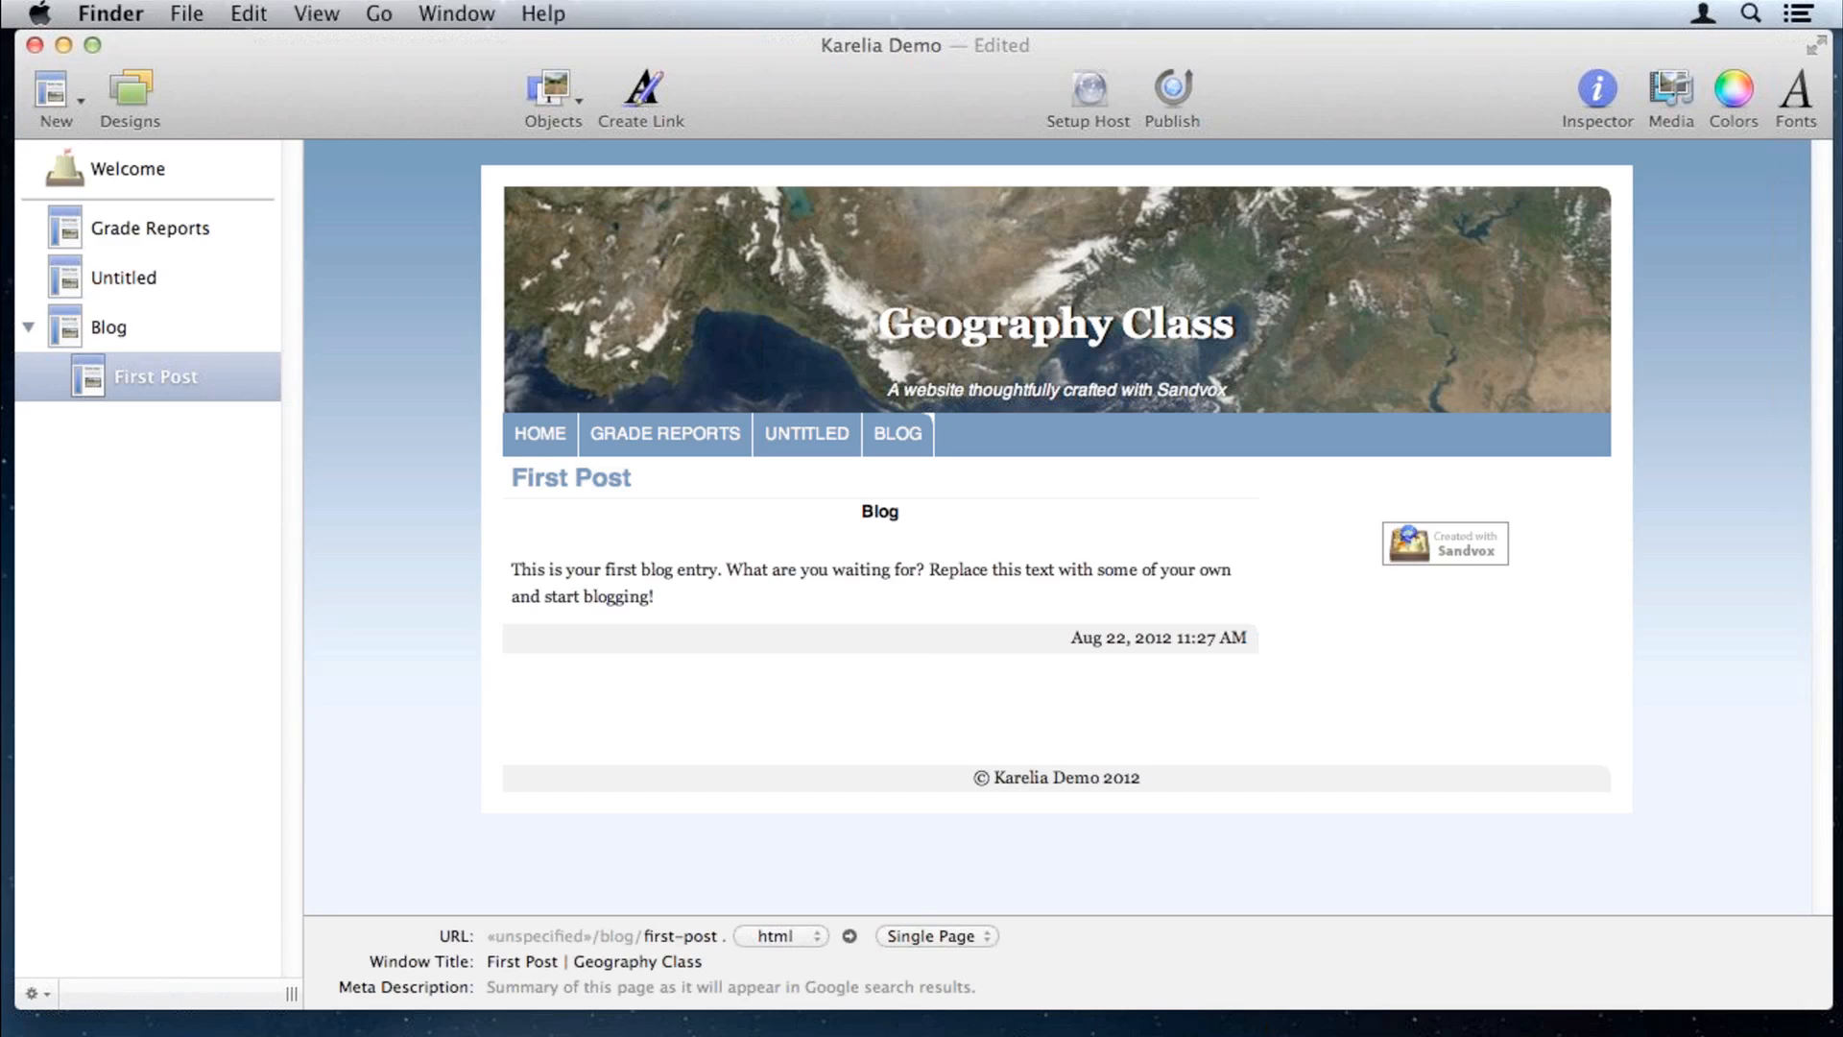
double_click(1163, 451)
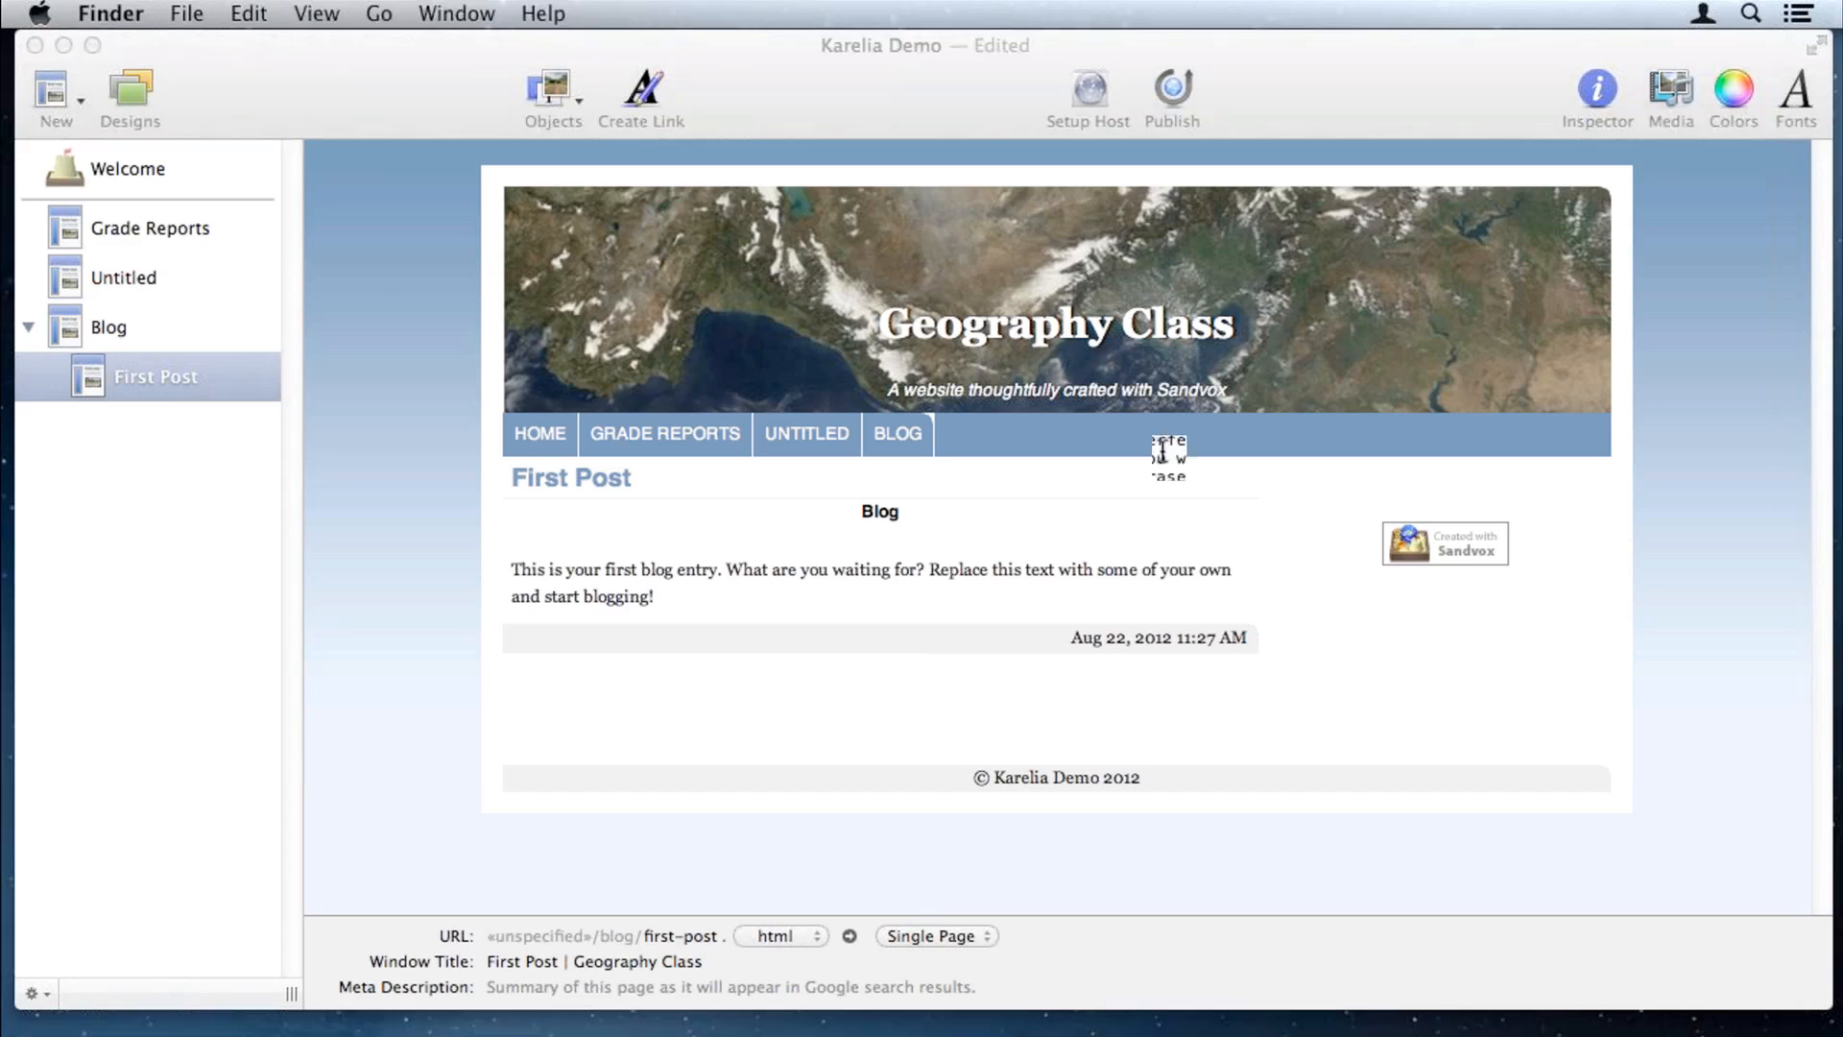
drag(567, 724, 274, 229)
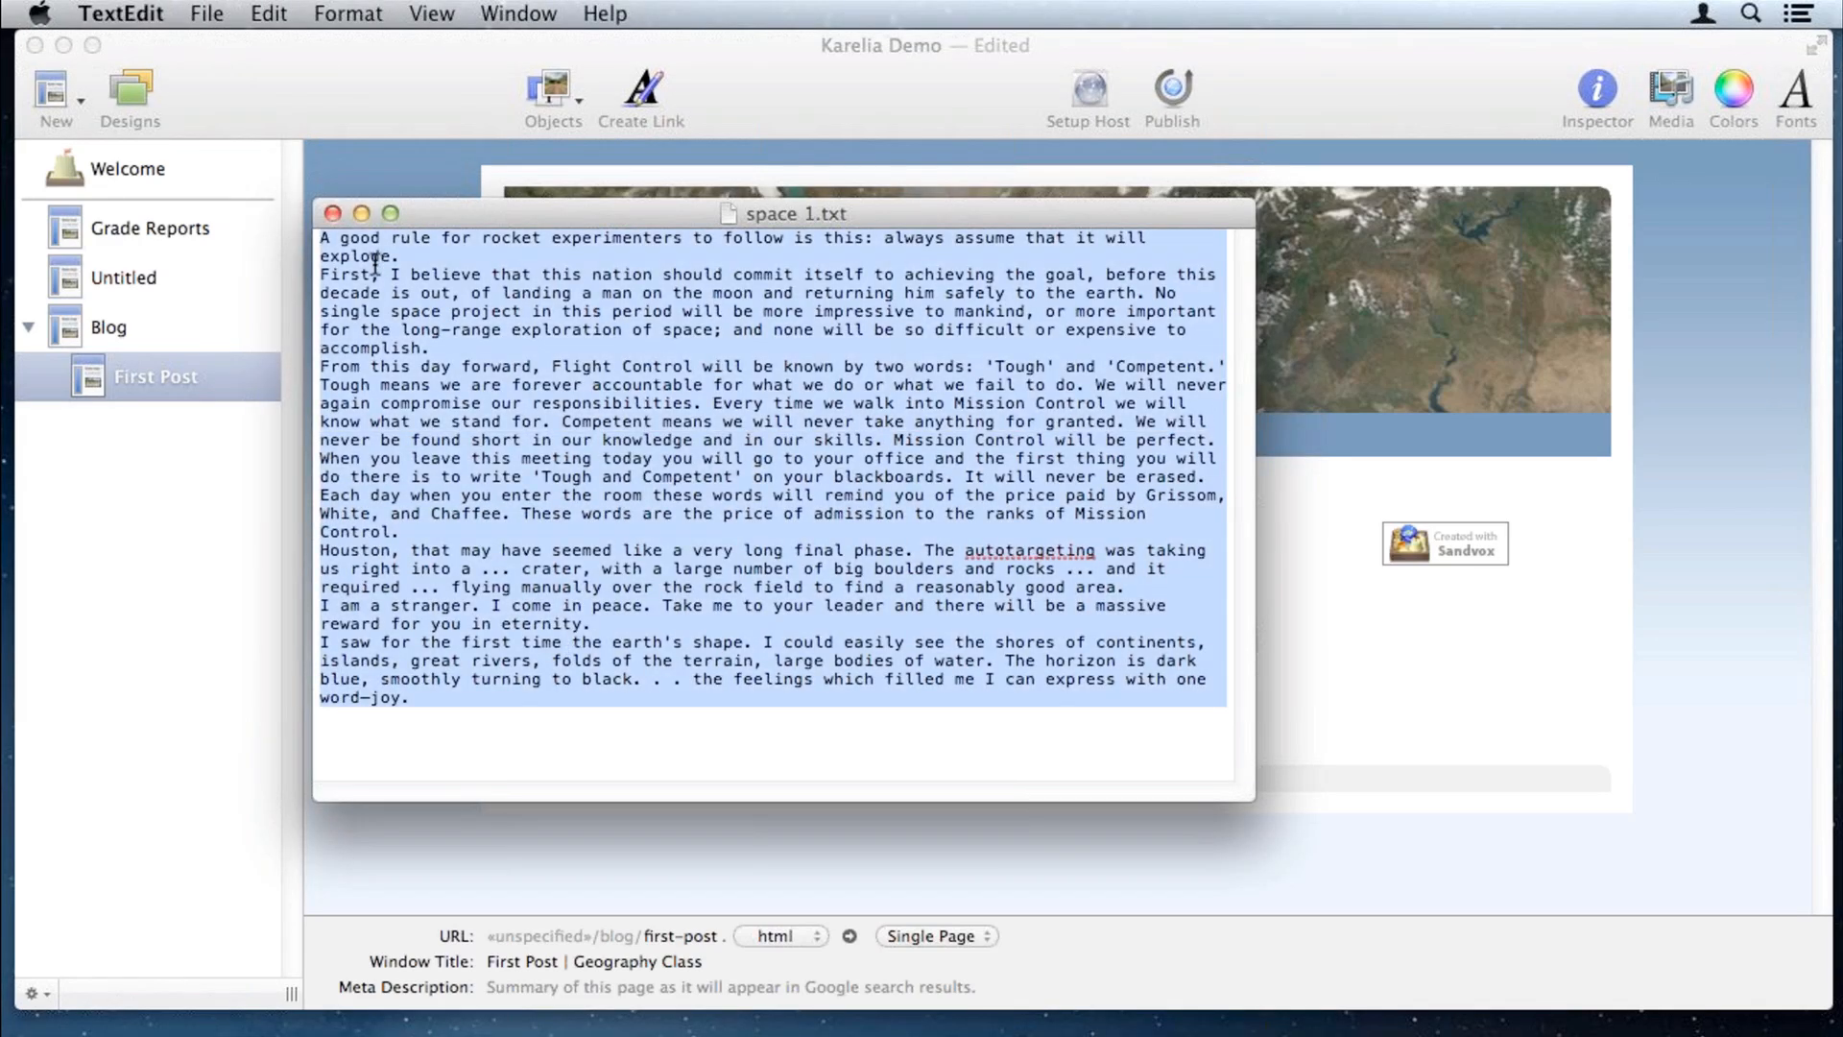
key(super+w)
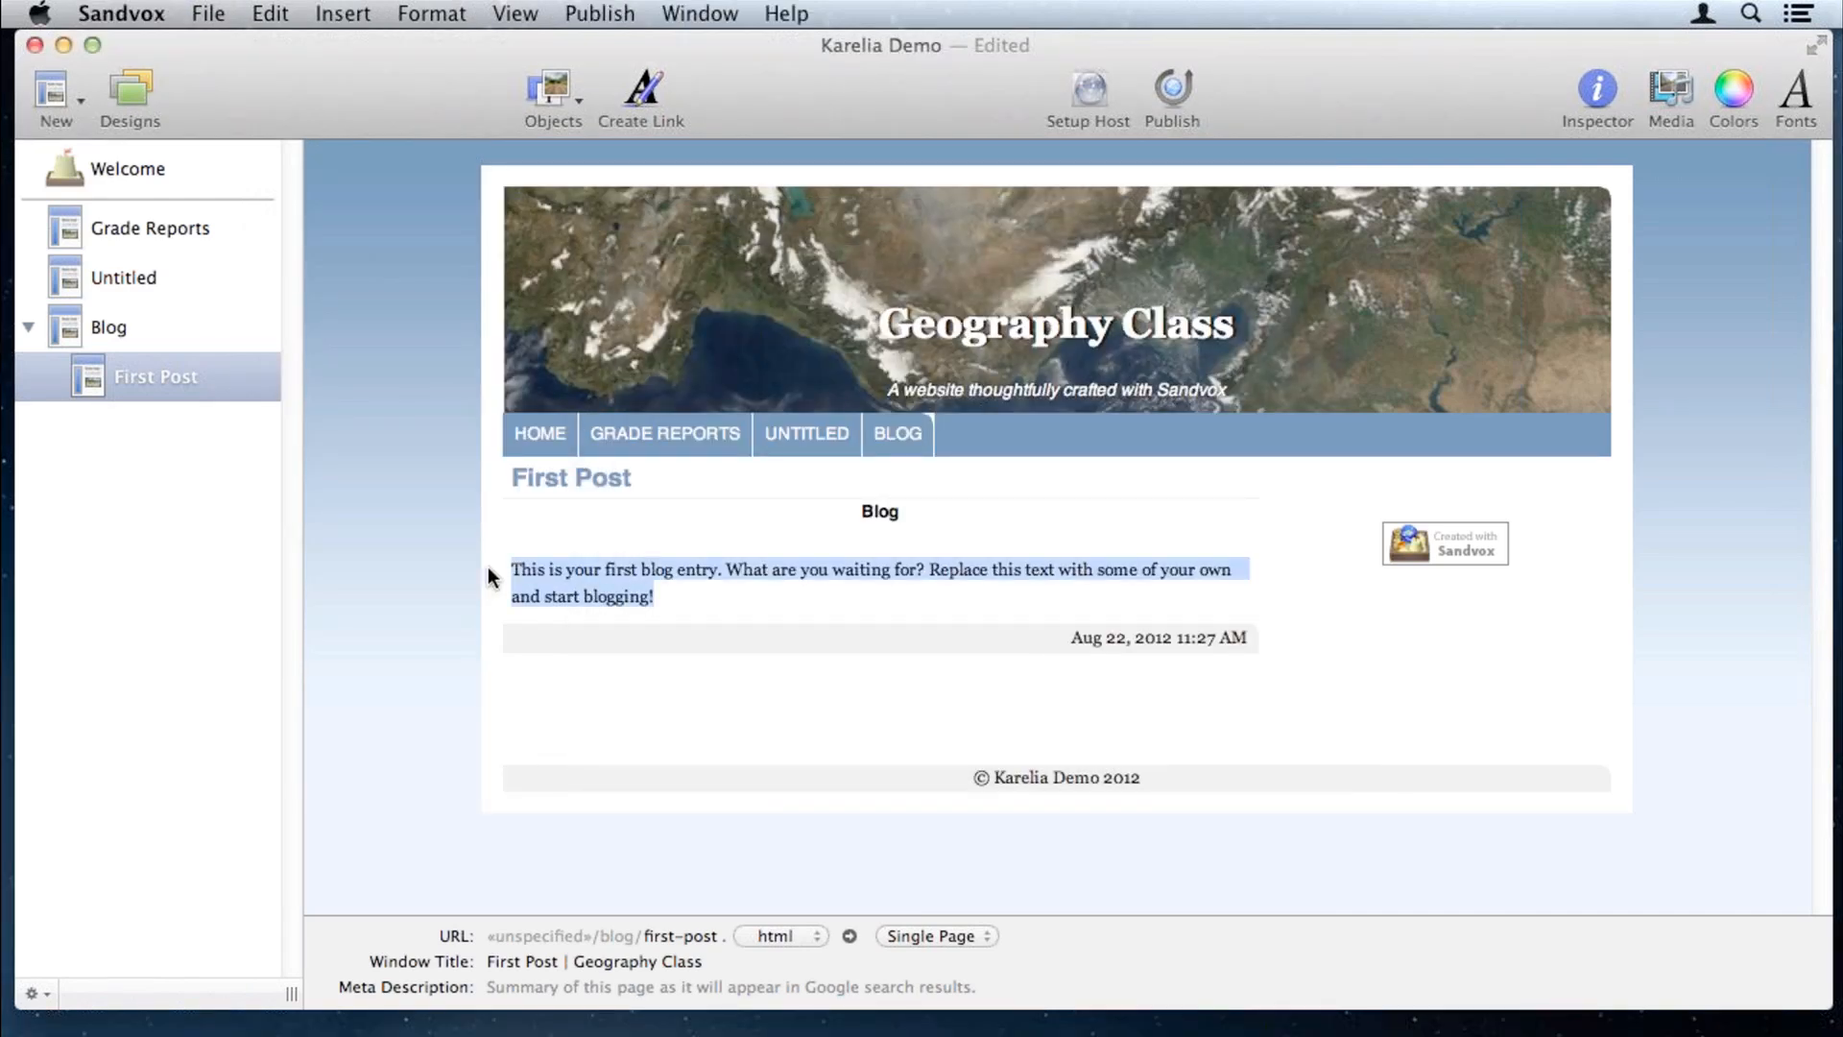
key(super+v)
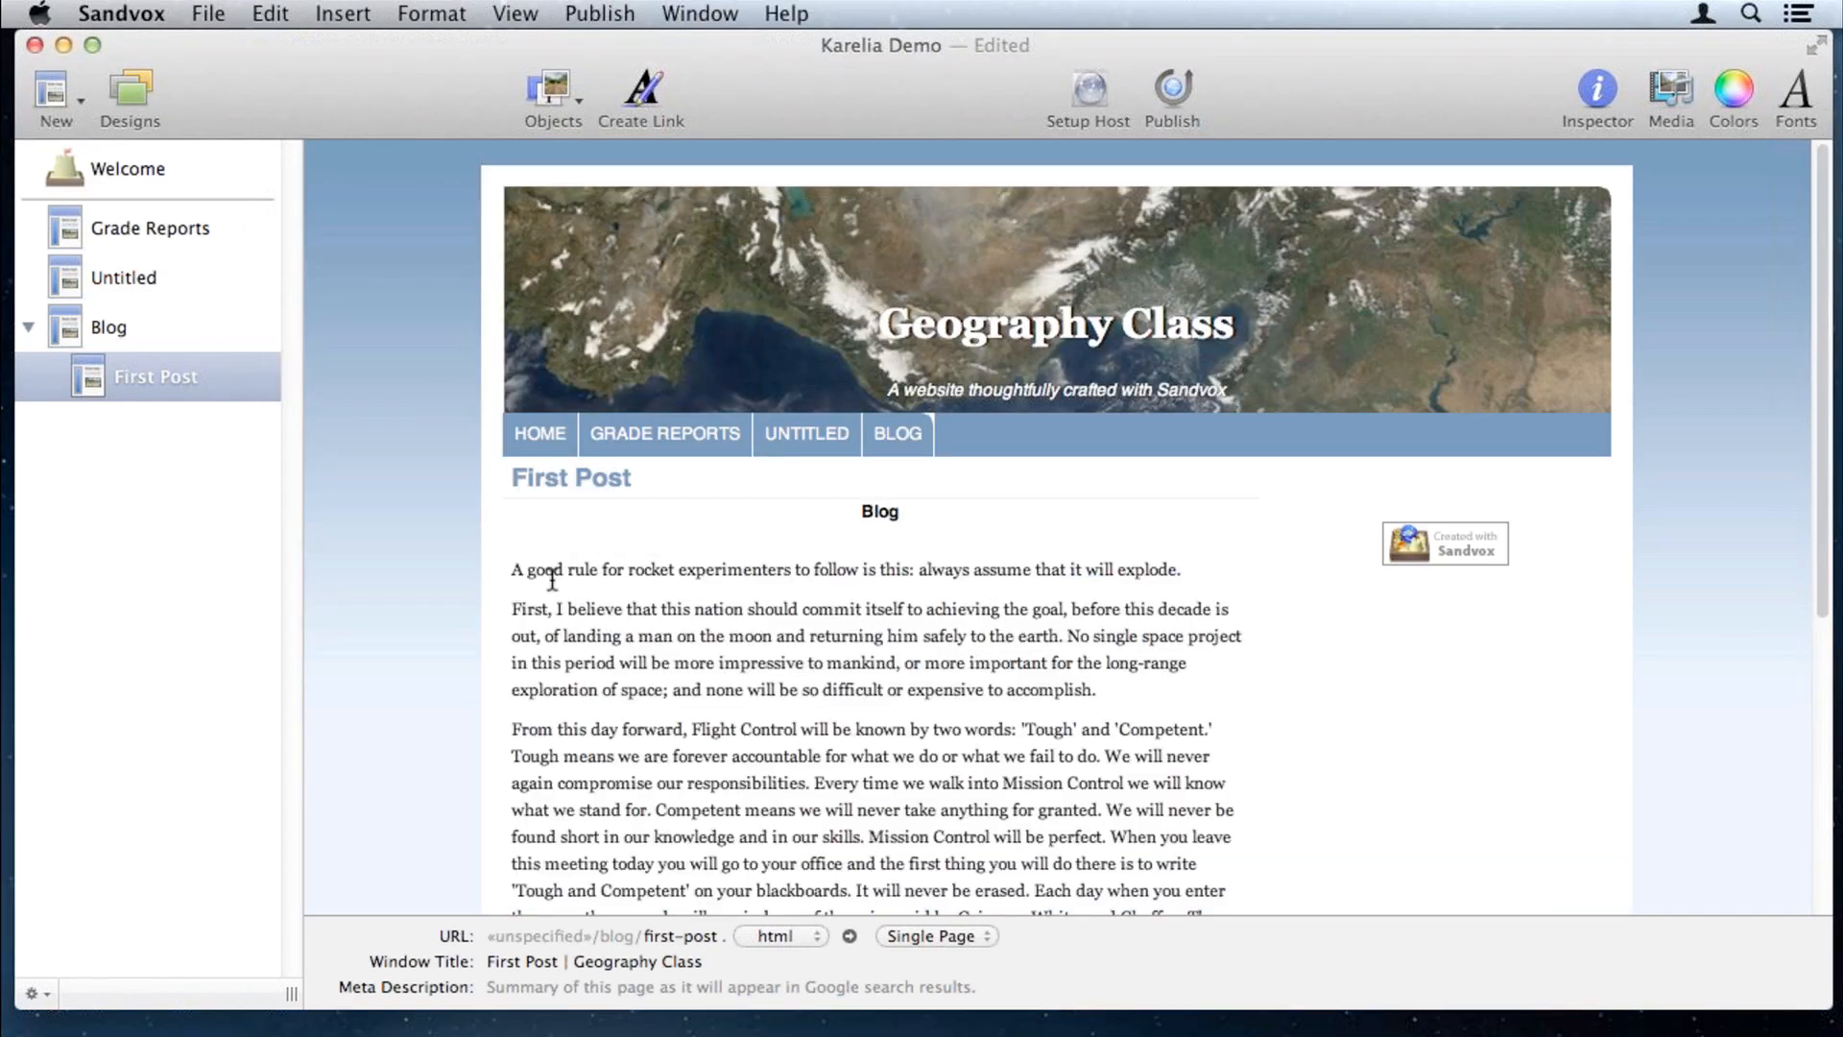
Step: Retitle the first post 'Rule for Rocket Experimenters'
drag(606, 477, 541, 477)
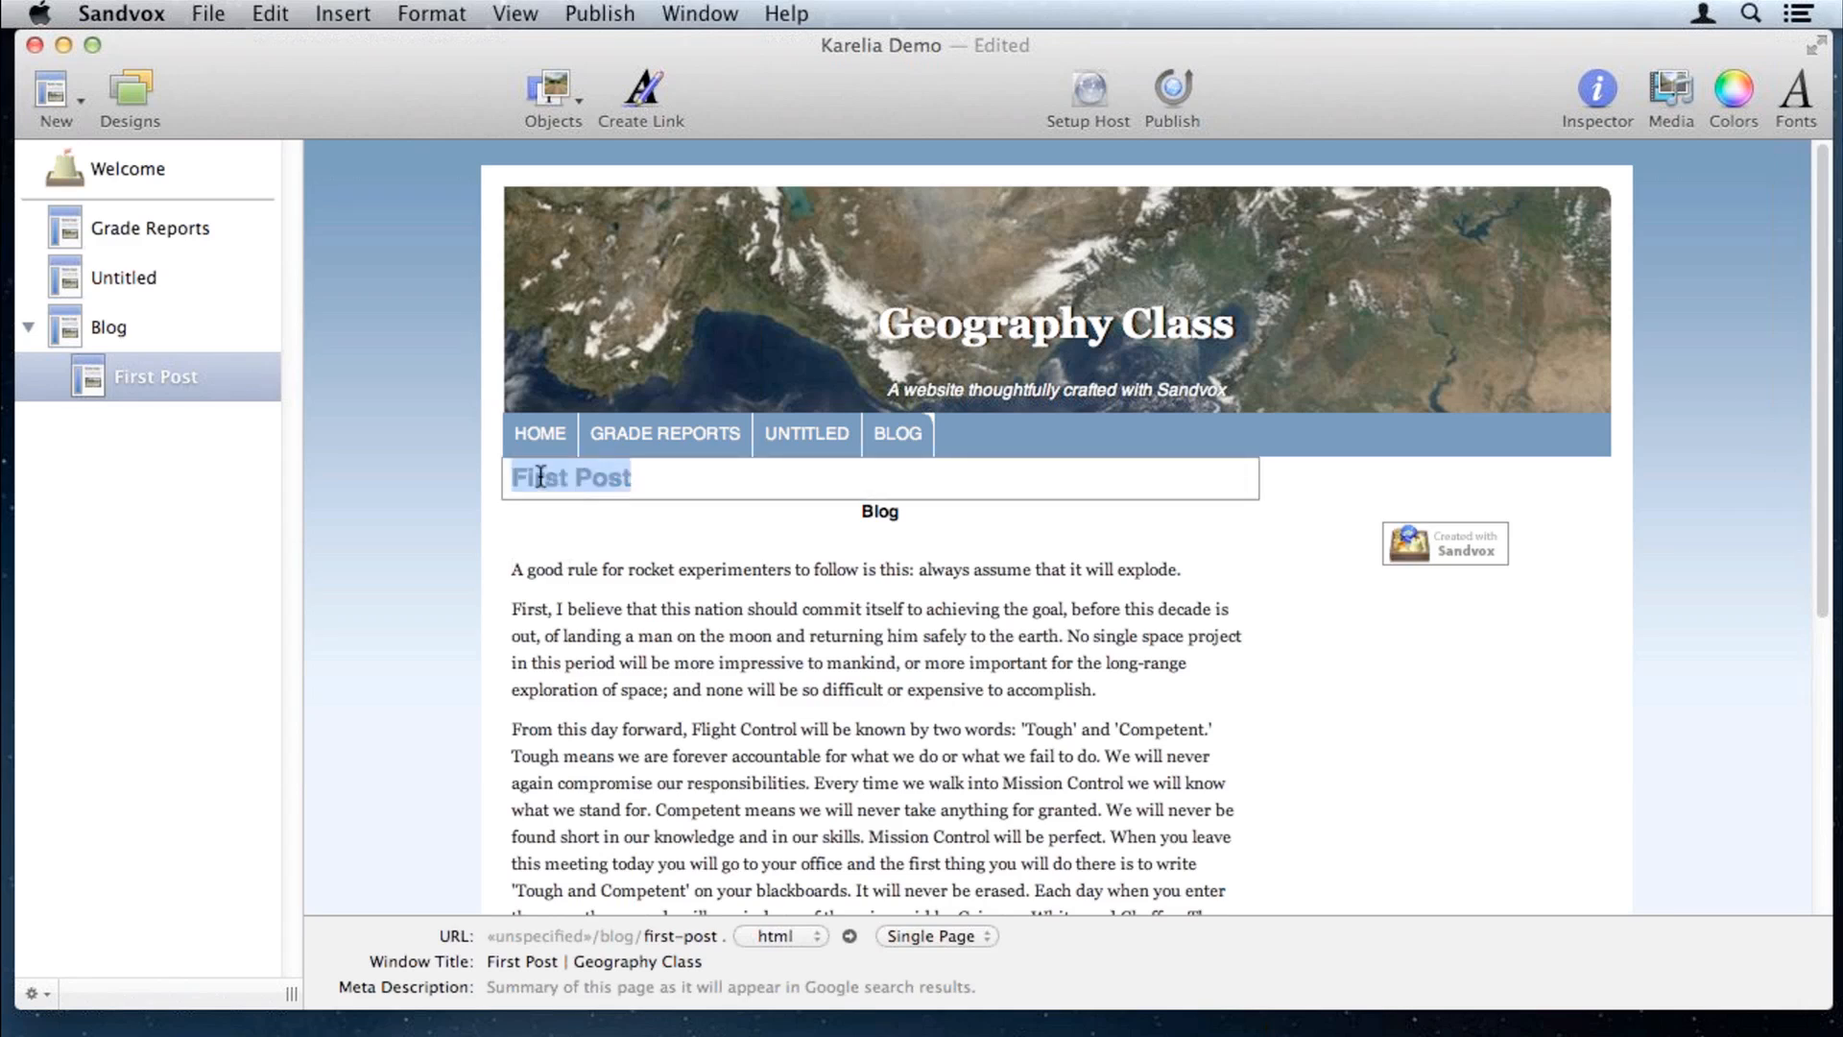
text(Rpck)
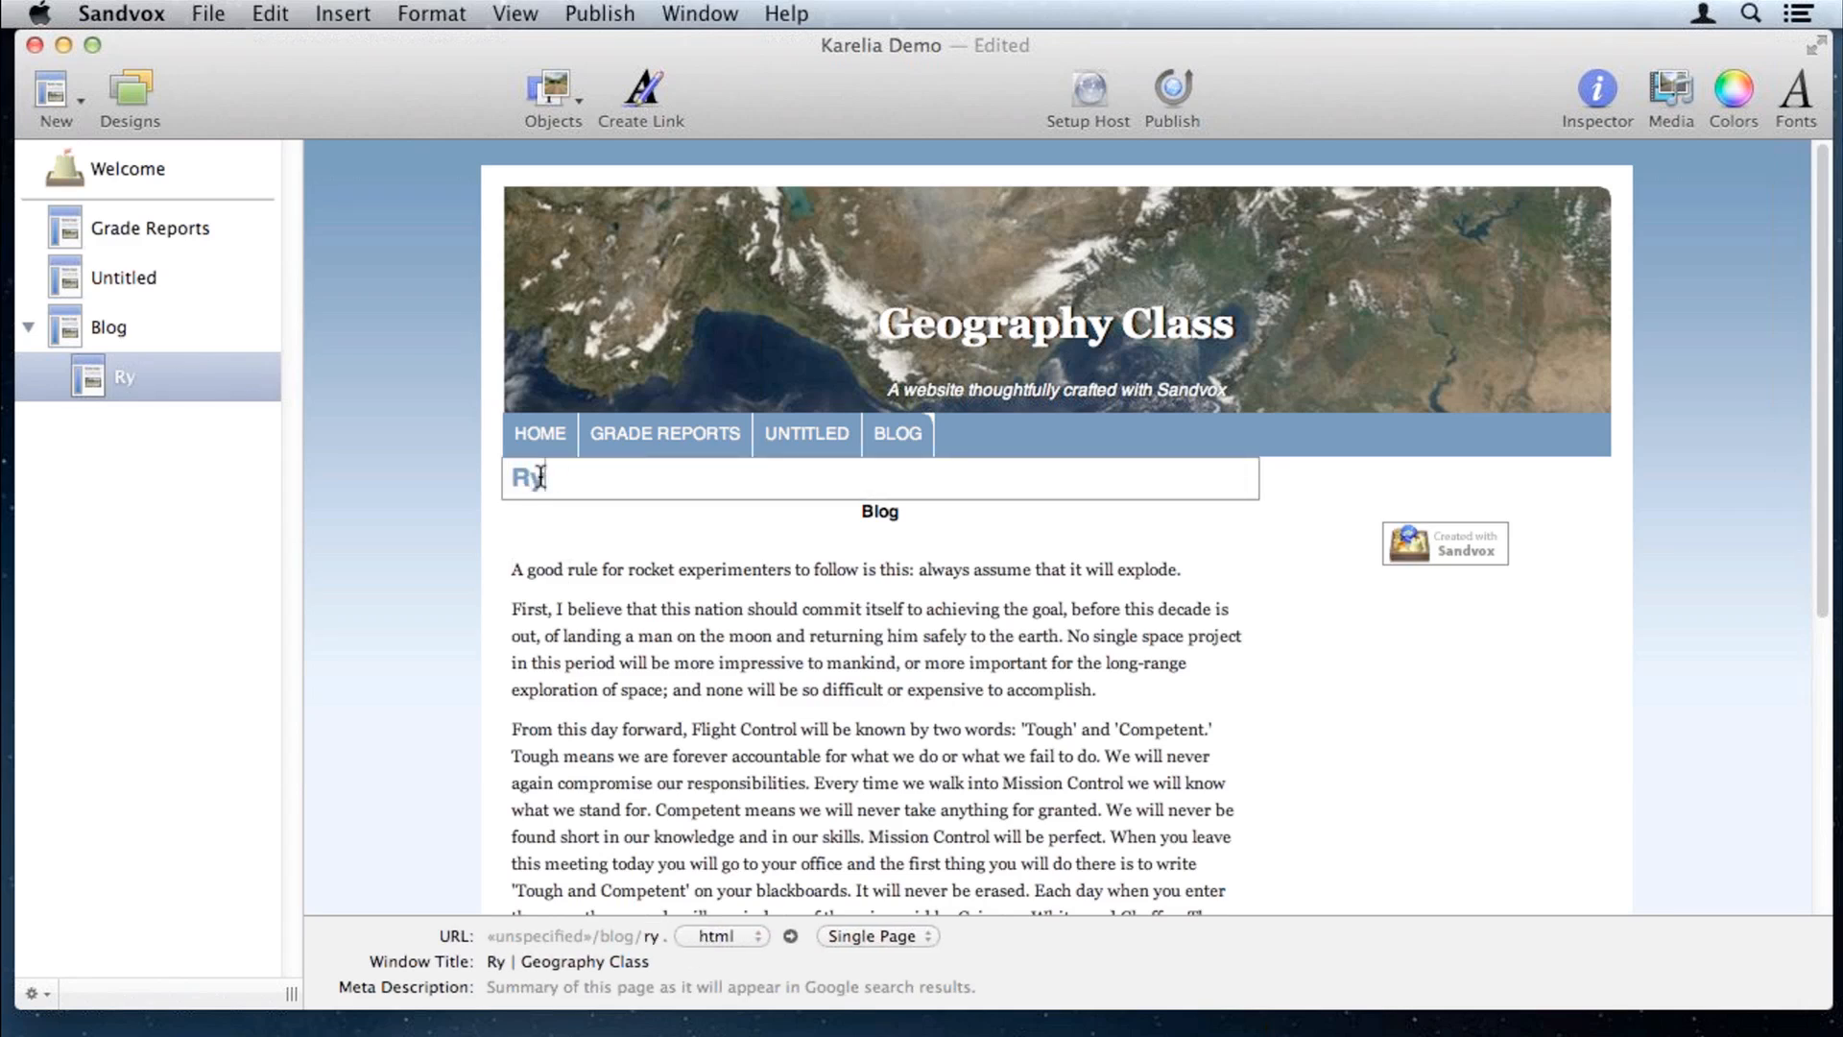
key(BackSpace)
key(BackSpace)
key(BackSpace)
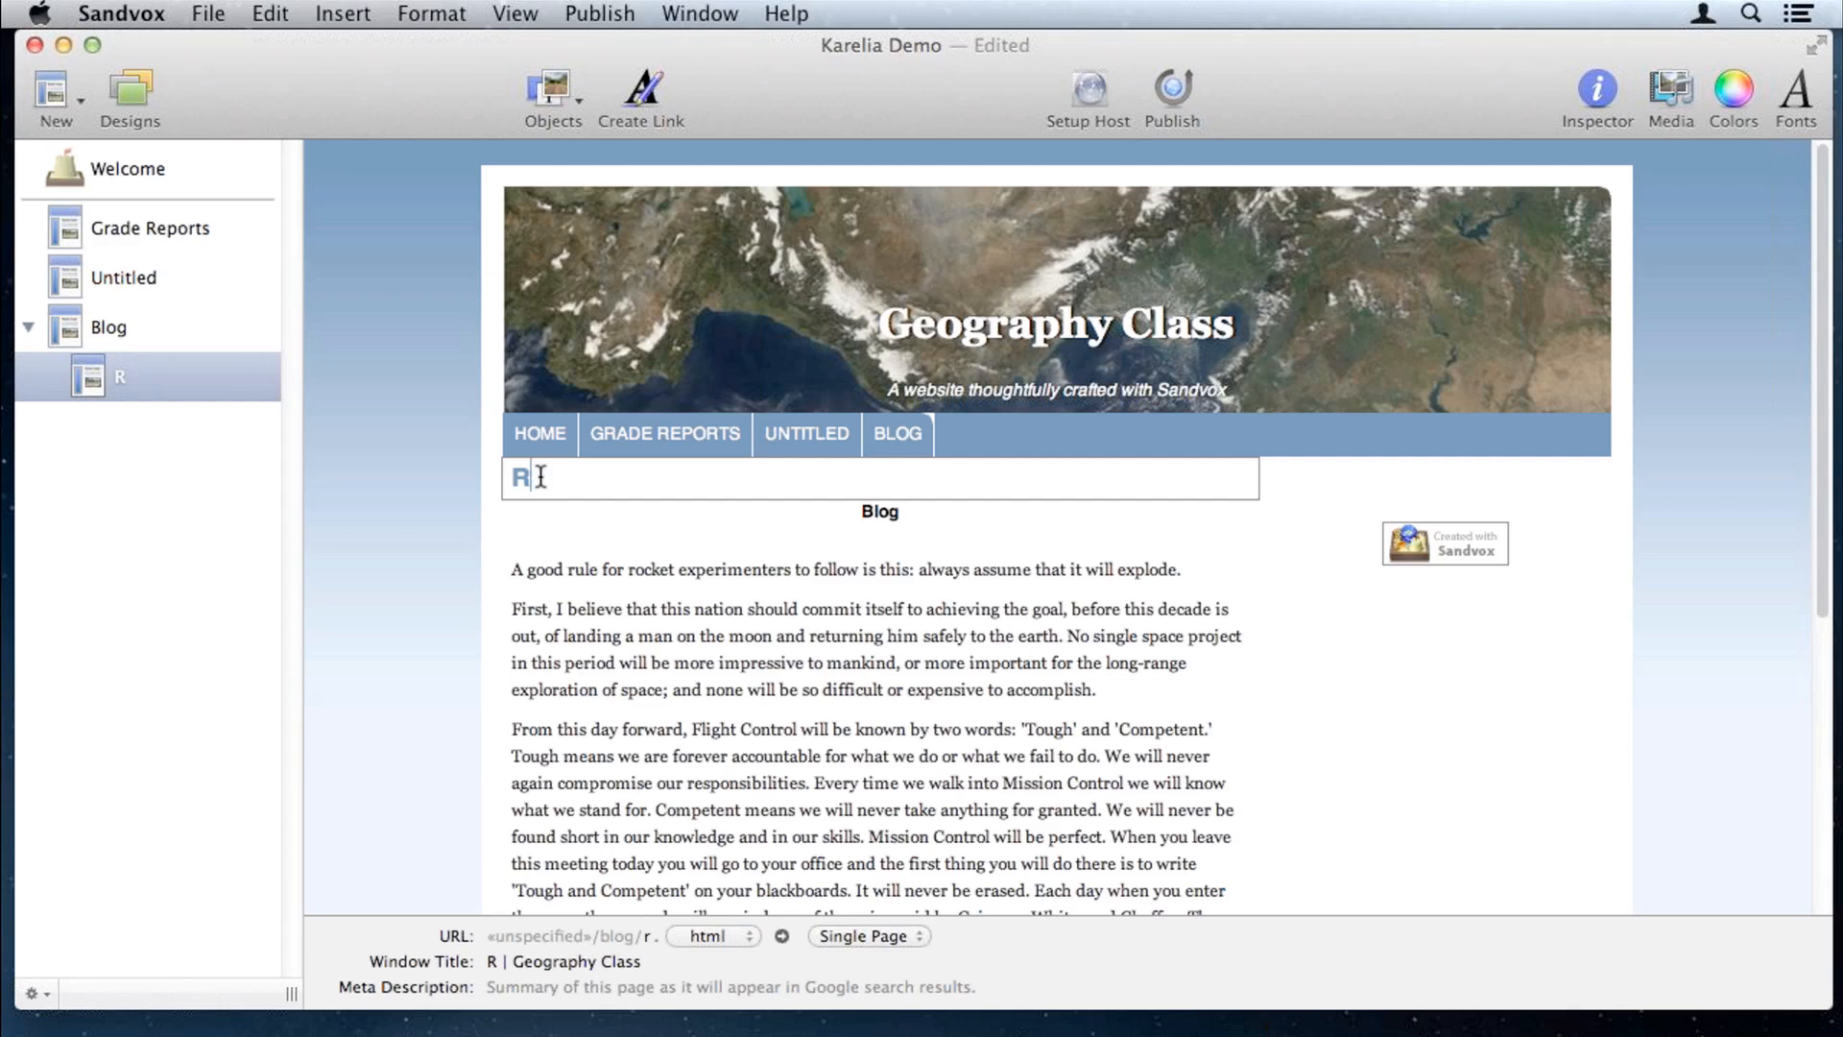
text(ule)
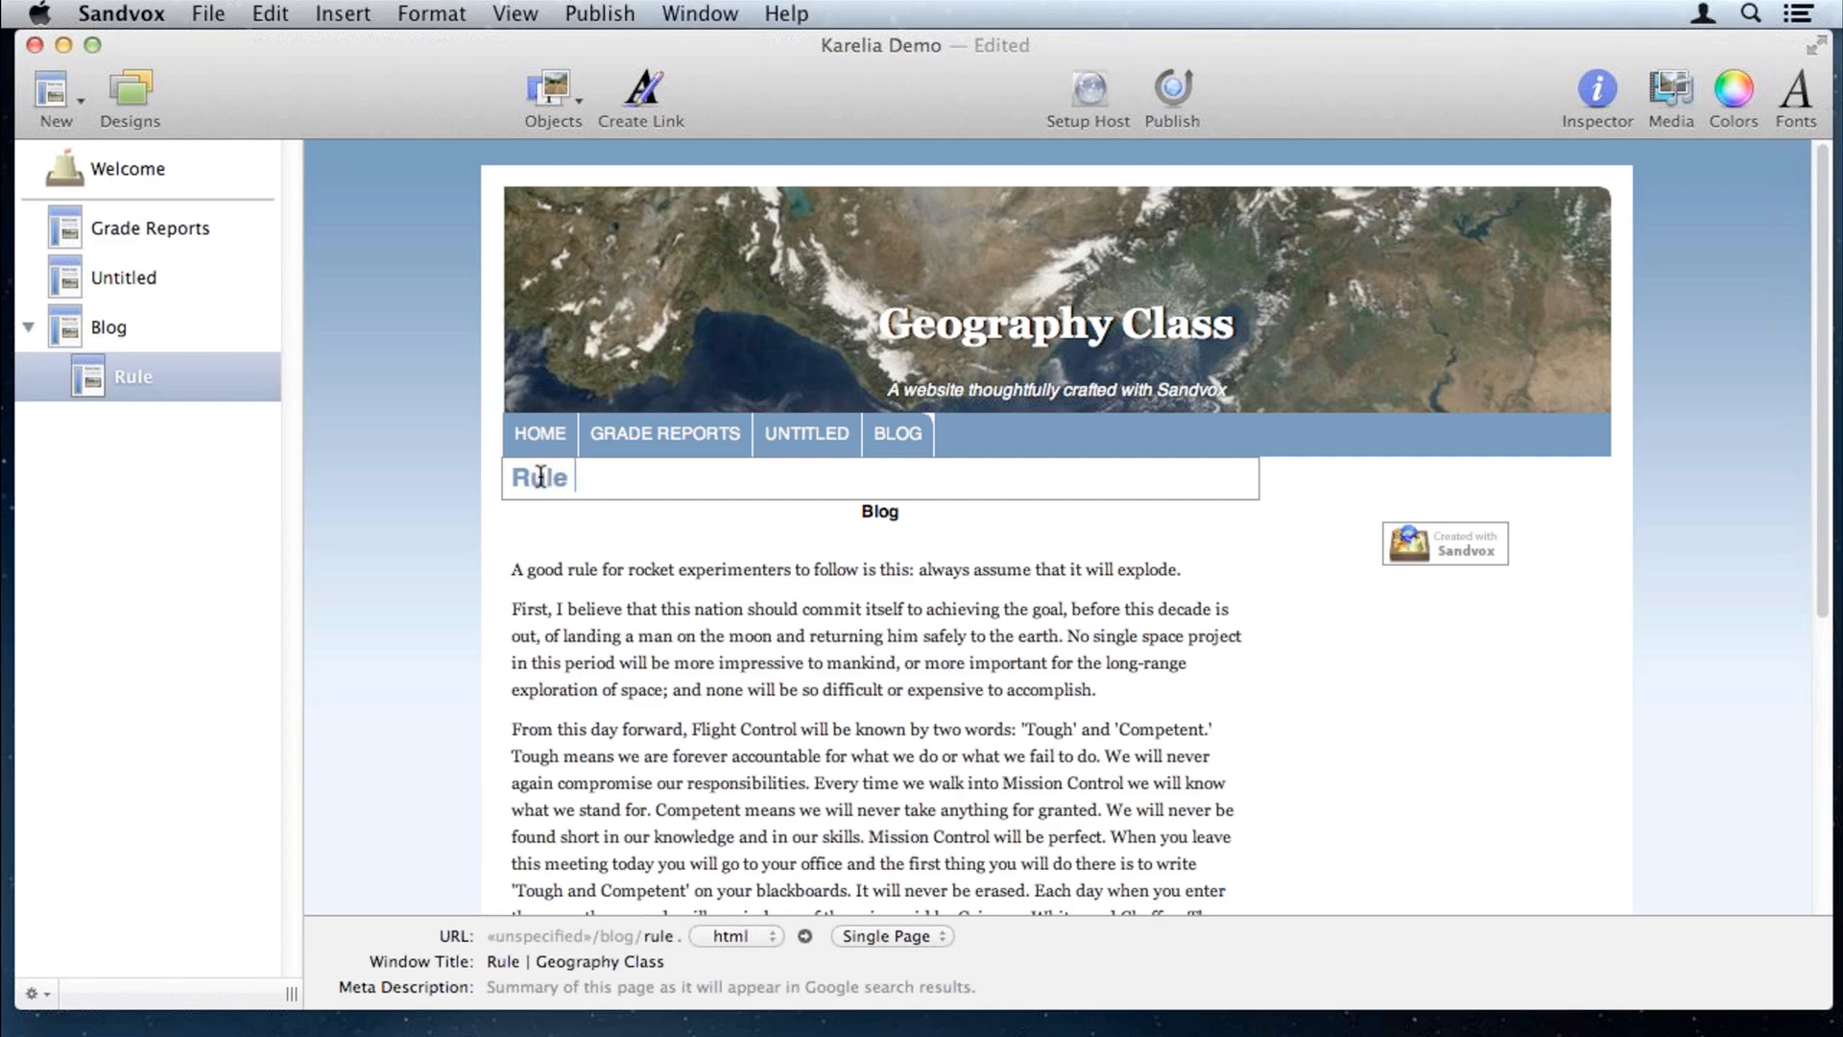
text( for Rocke)
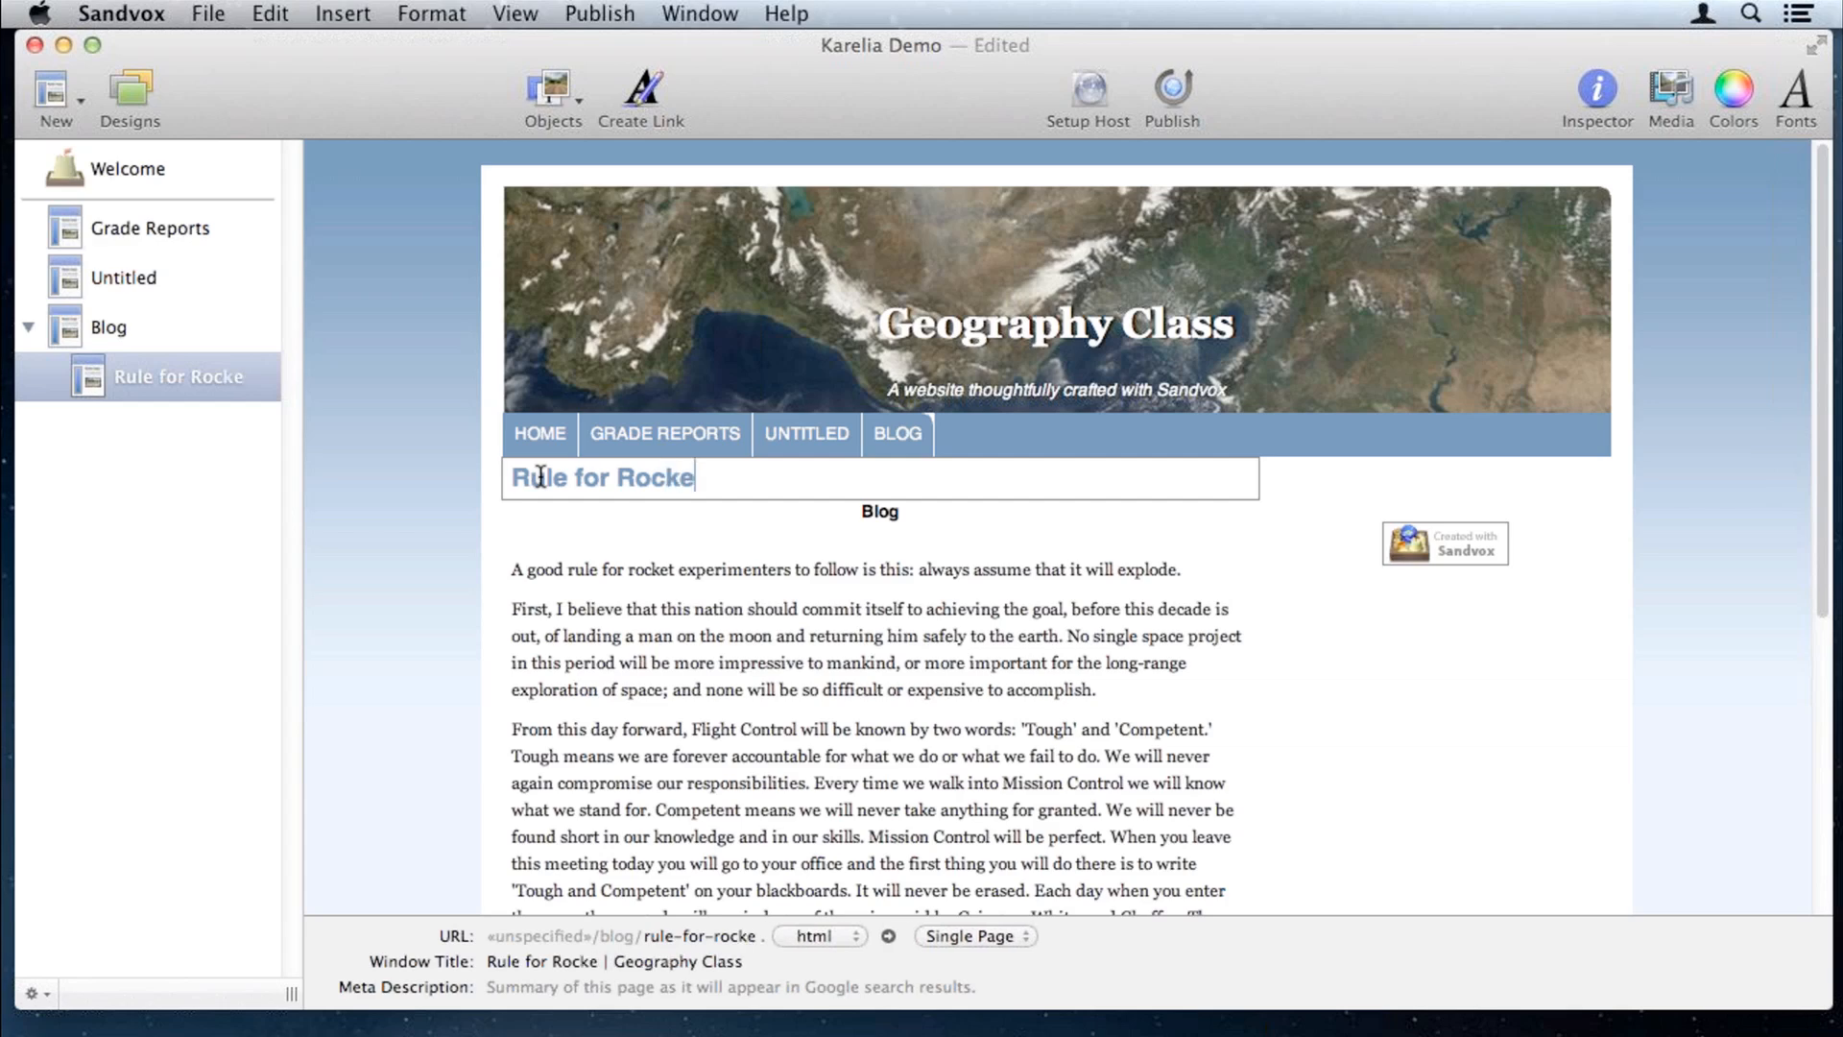
text(t Experimenters)
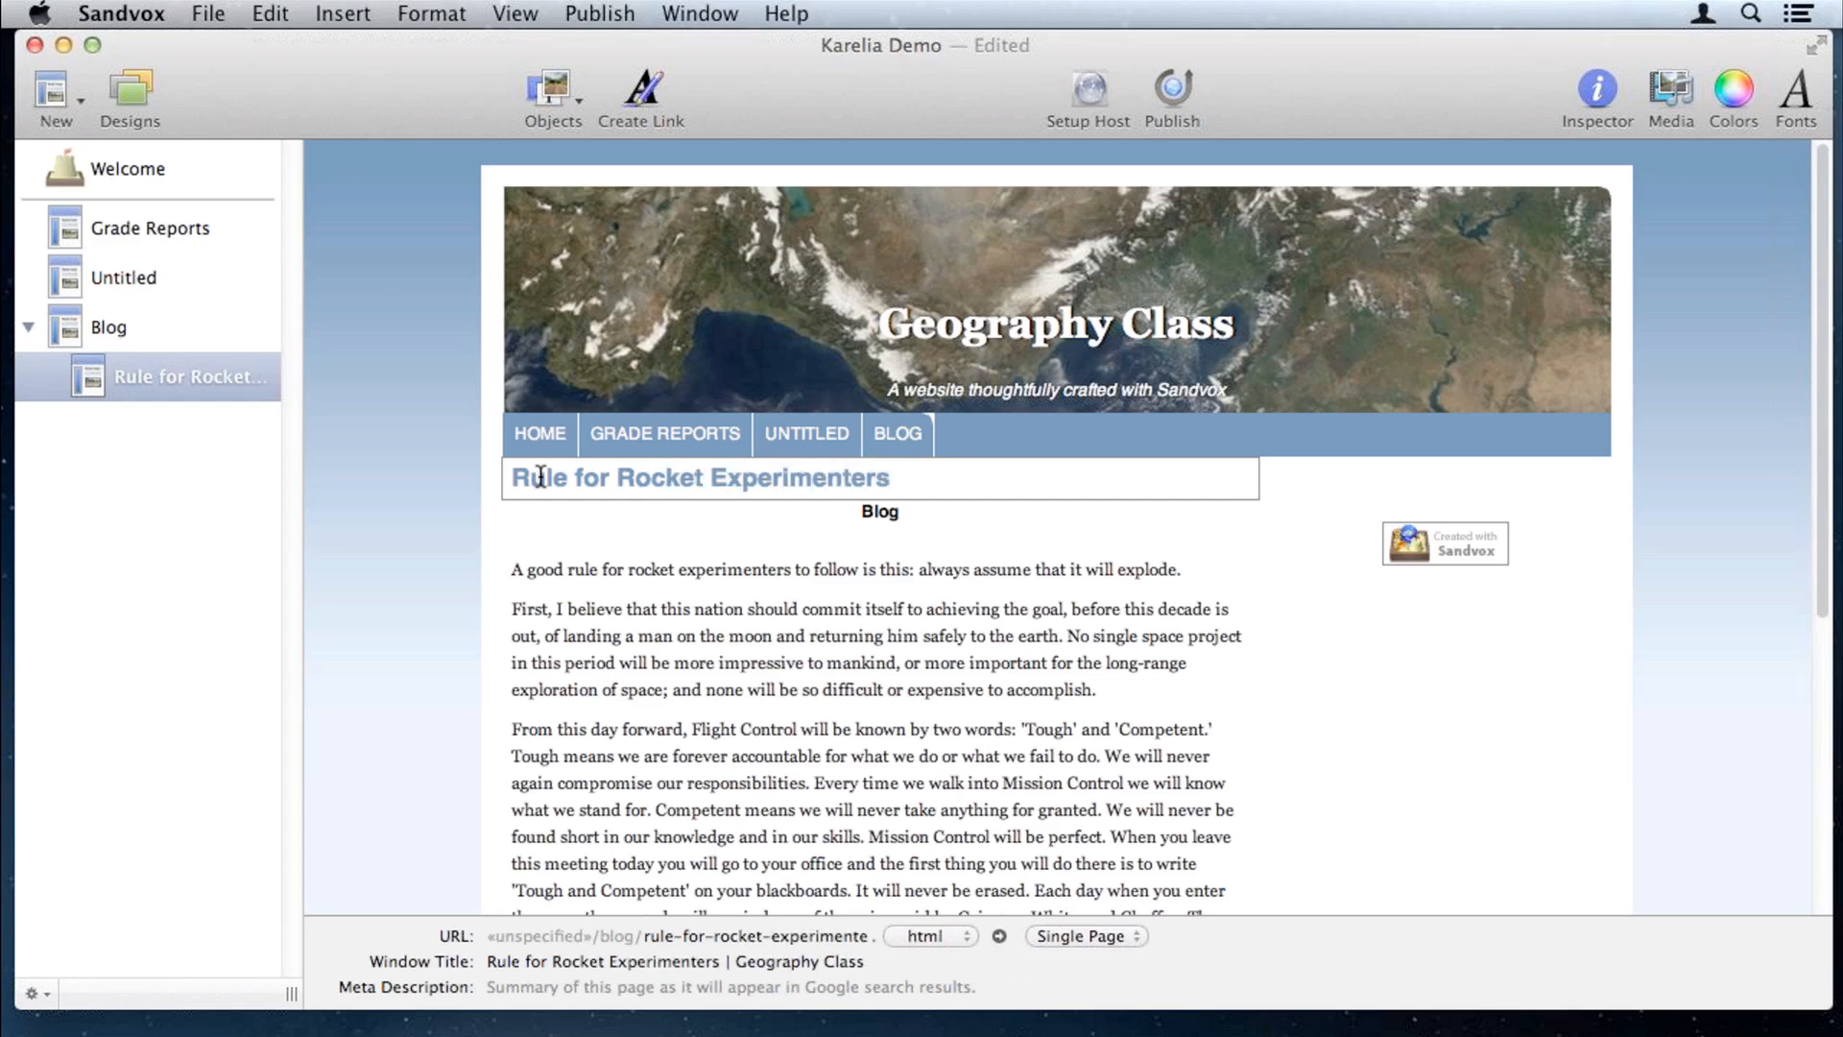
click(52, 93)
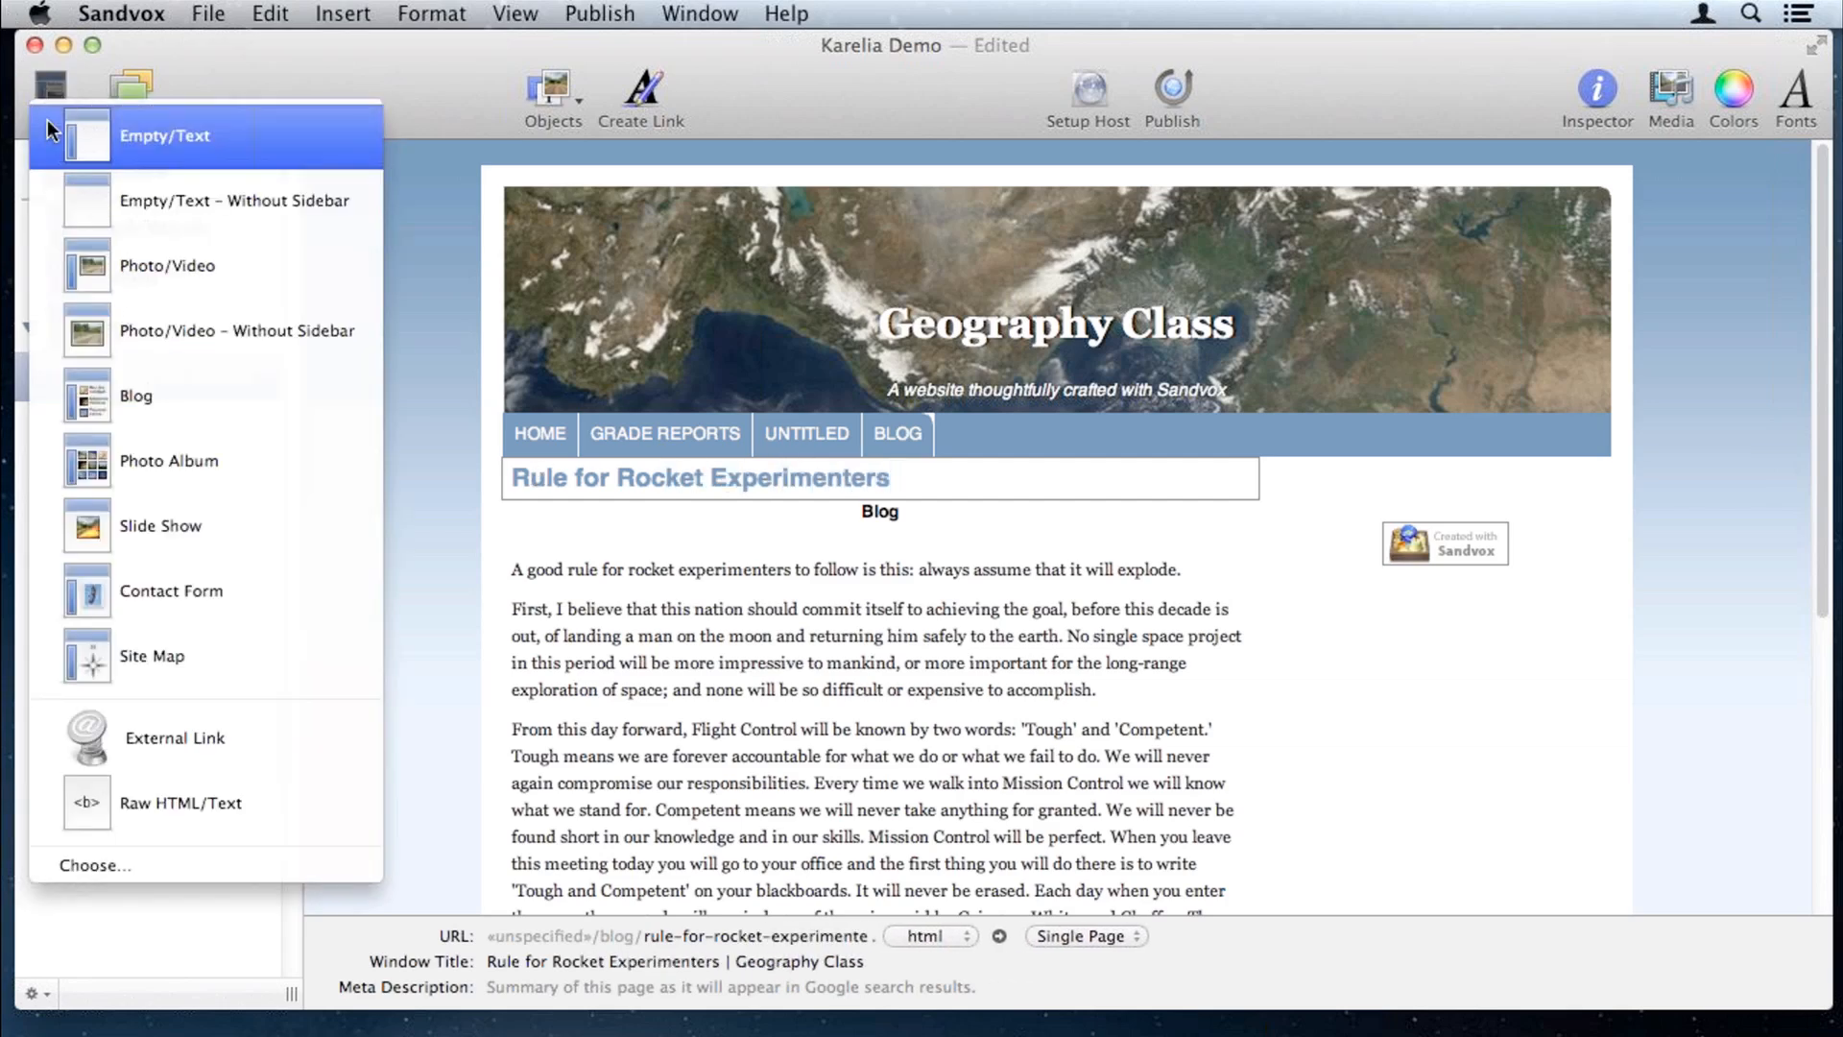
Step: Add an Empty/Text blog post titled Astronomy using text from TextEdit
click(48, 121)
key(super+Tab)
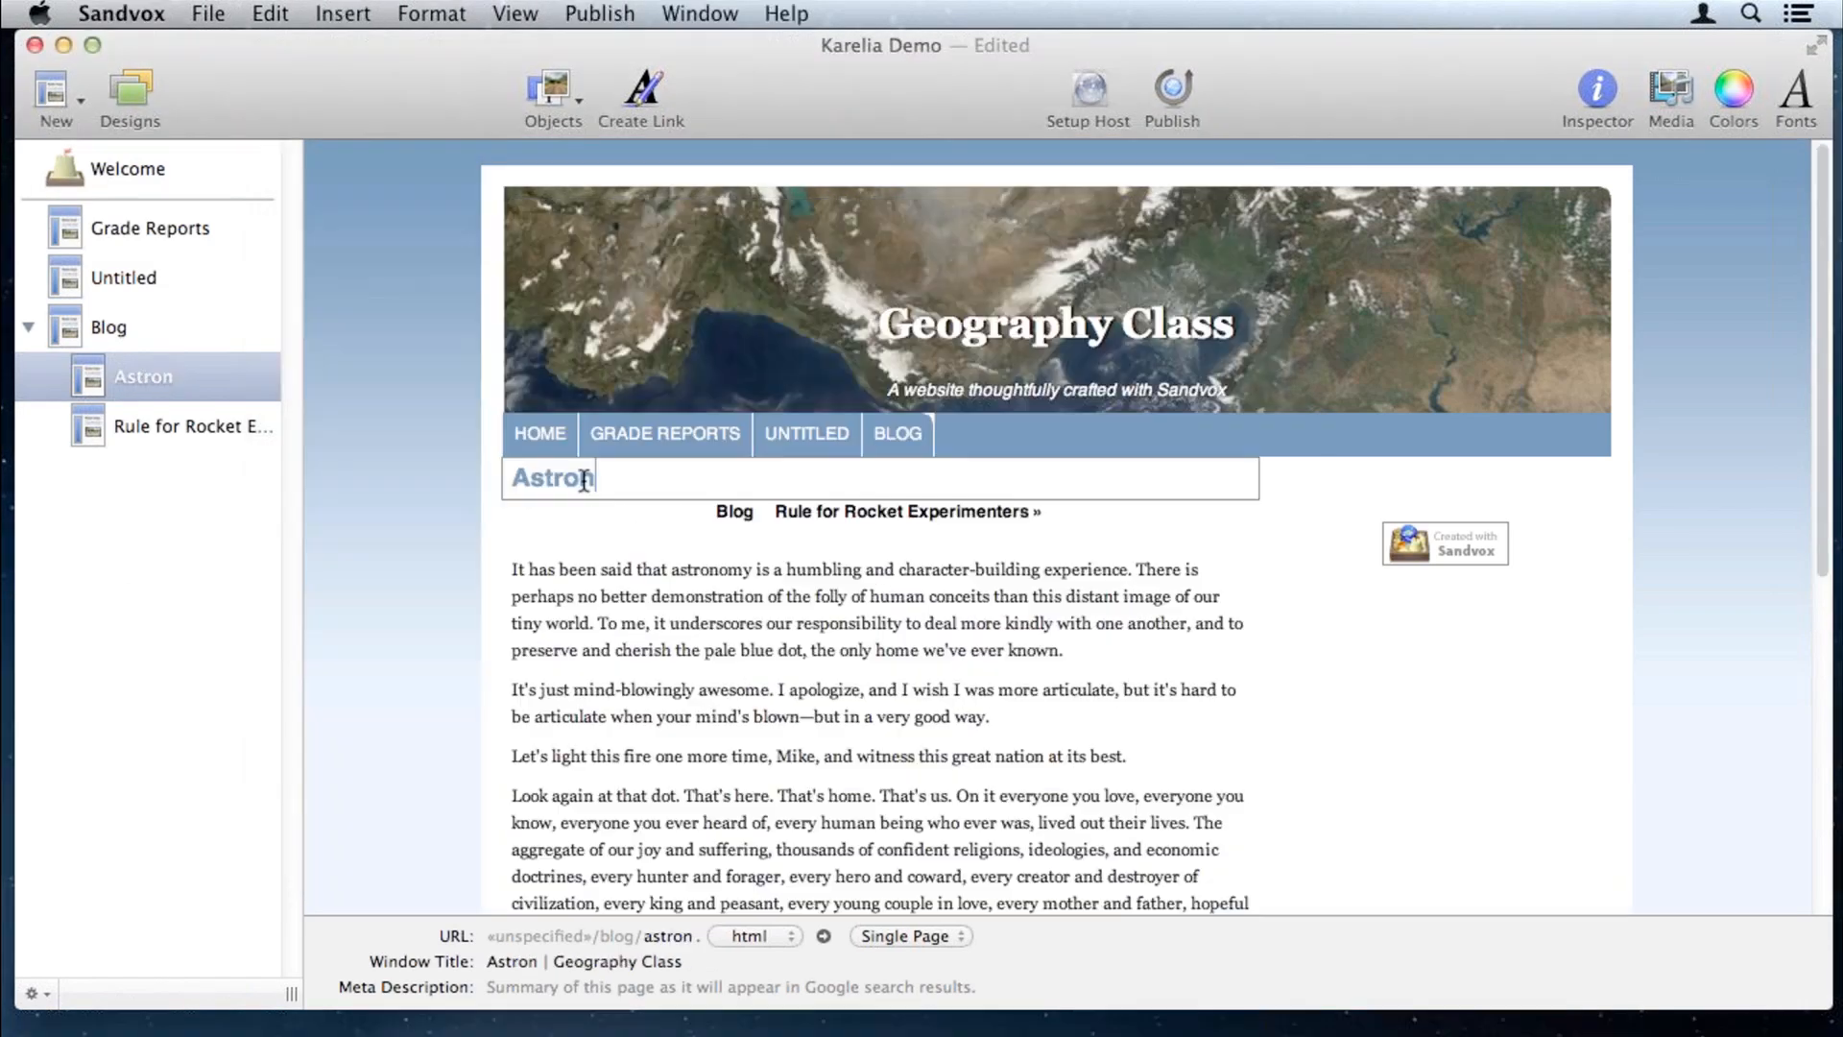
text(omy)
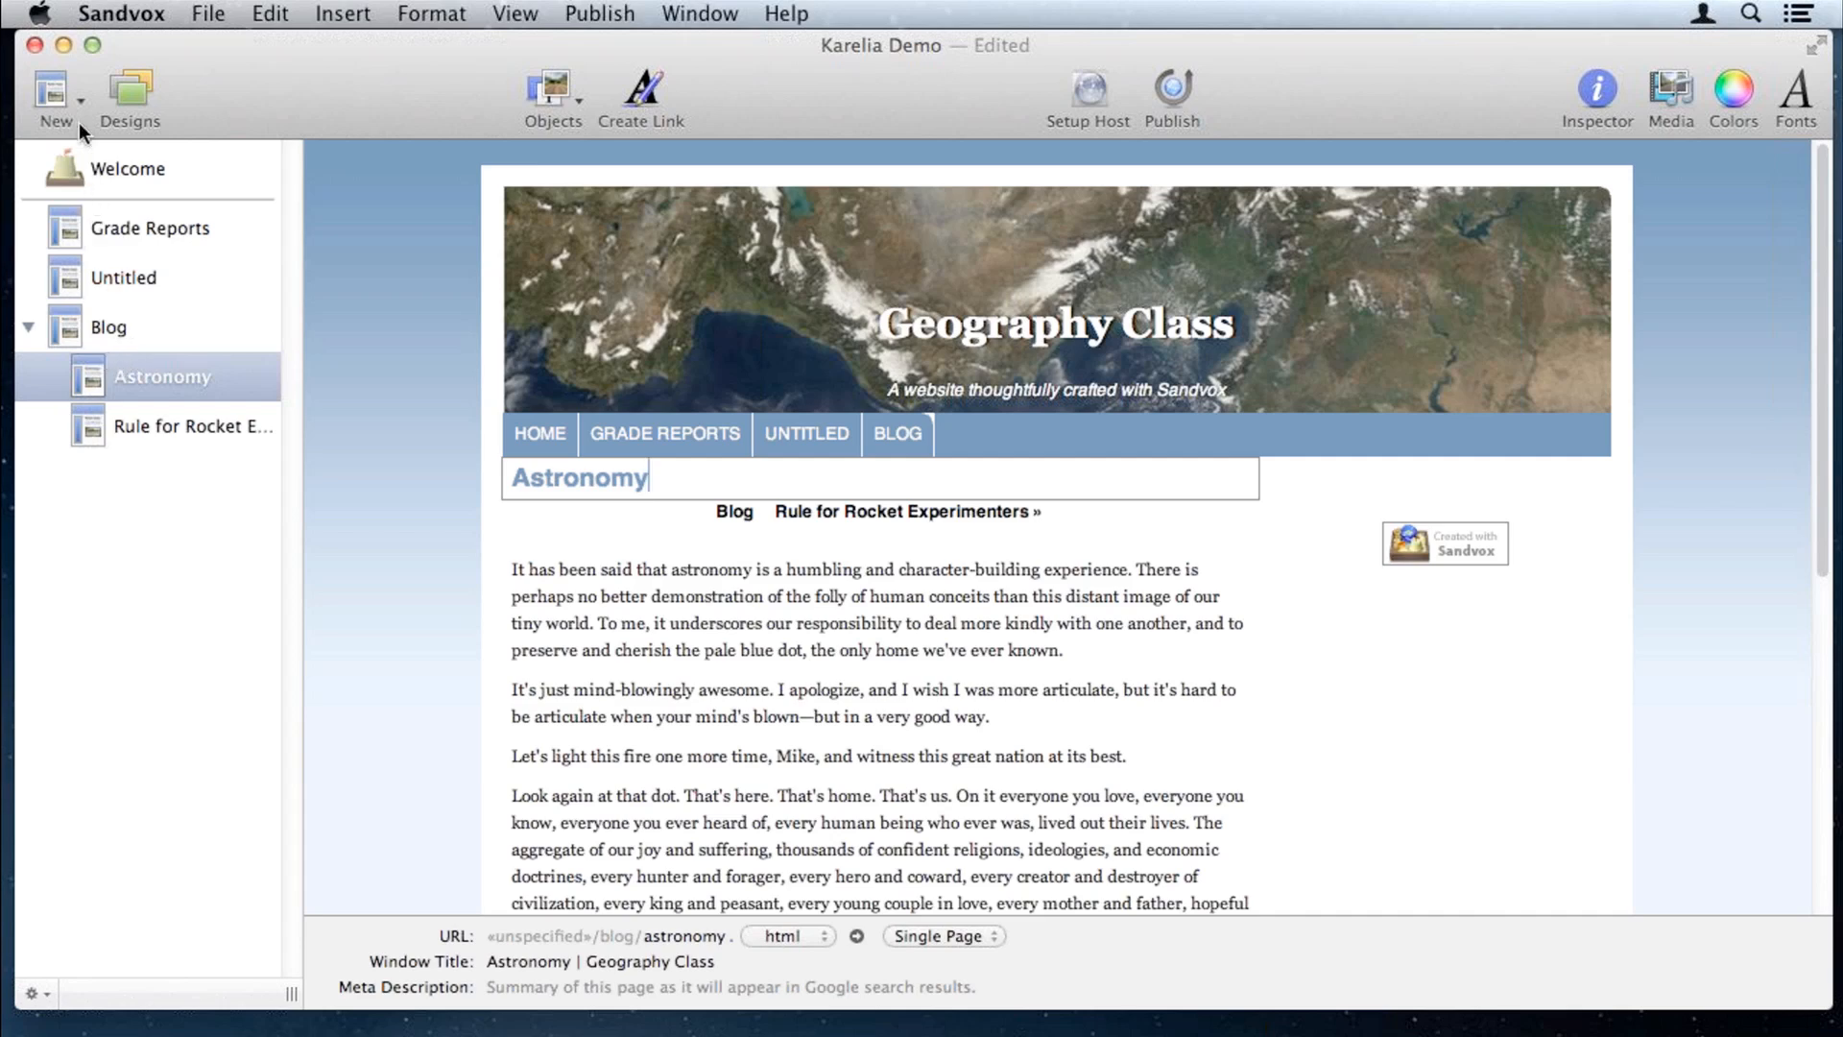
Step: Add another Empty/Text blog post and paste the copied TextEdit text into its body
click(55, 87)
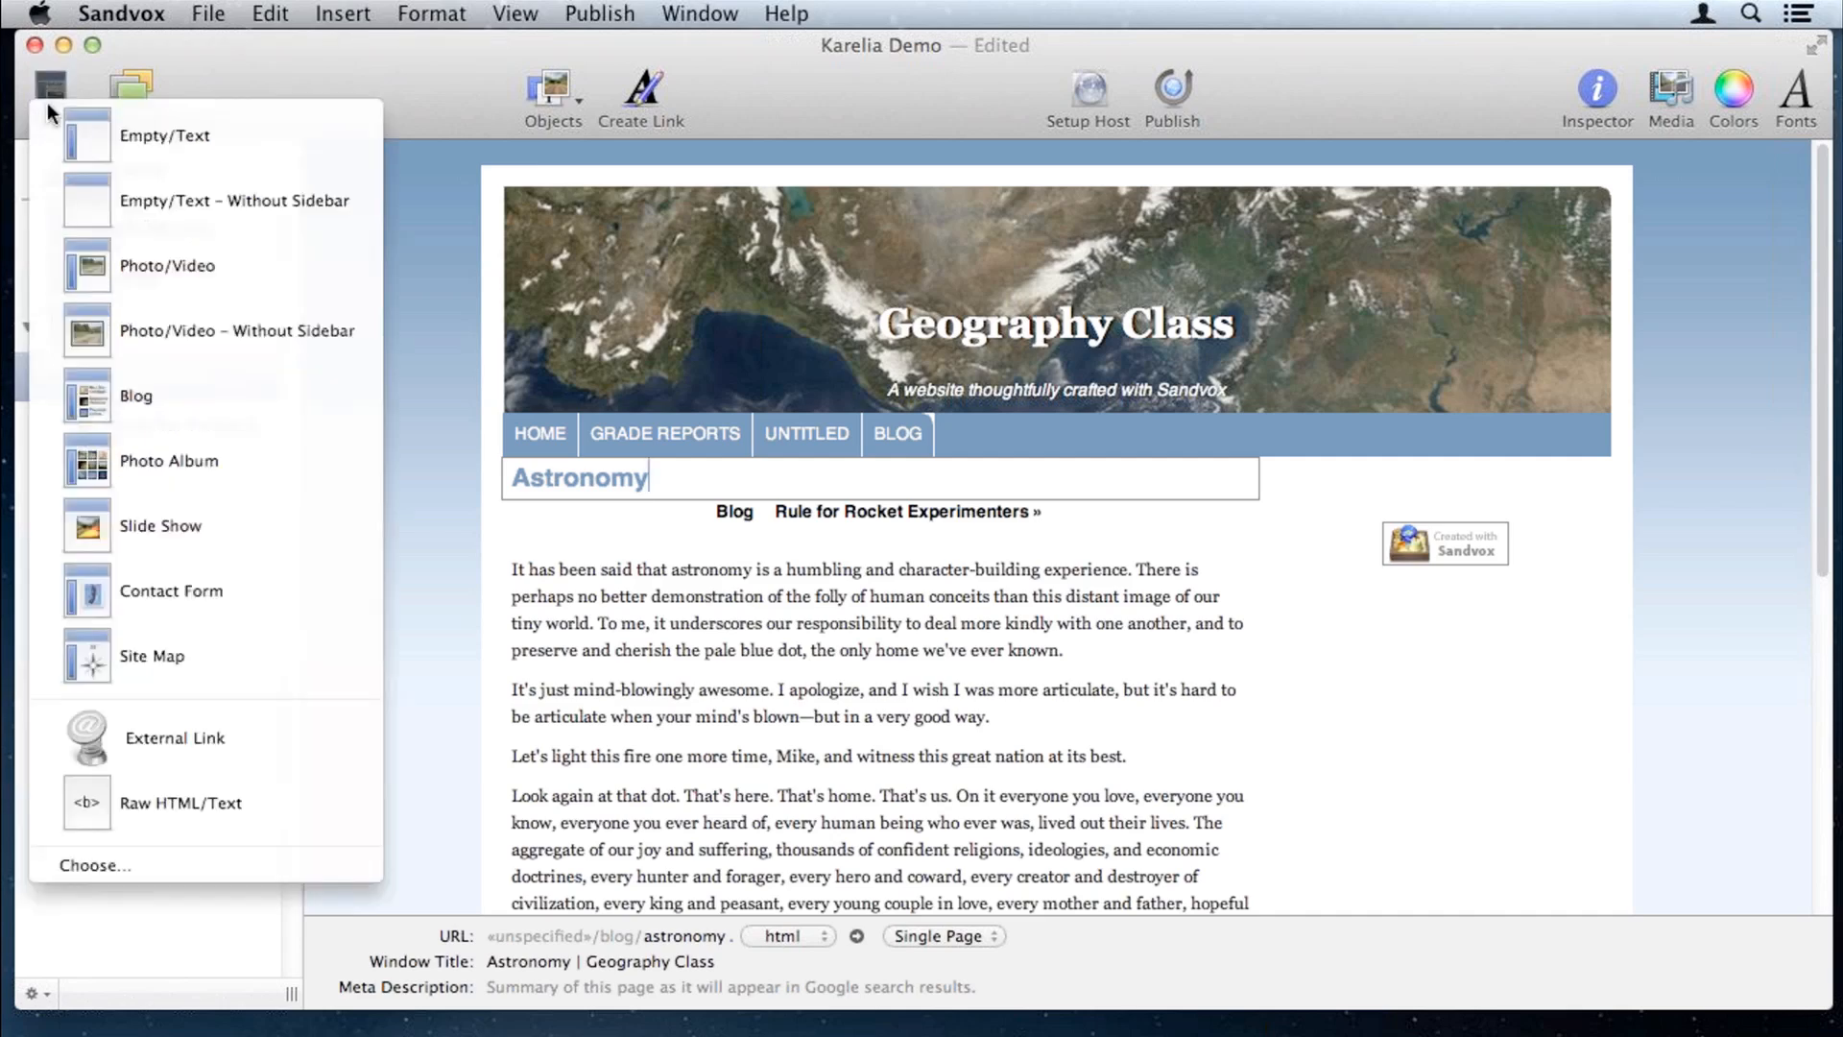
click(54, 152)
key(super+Tab)
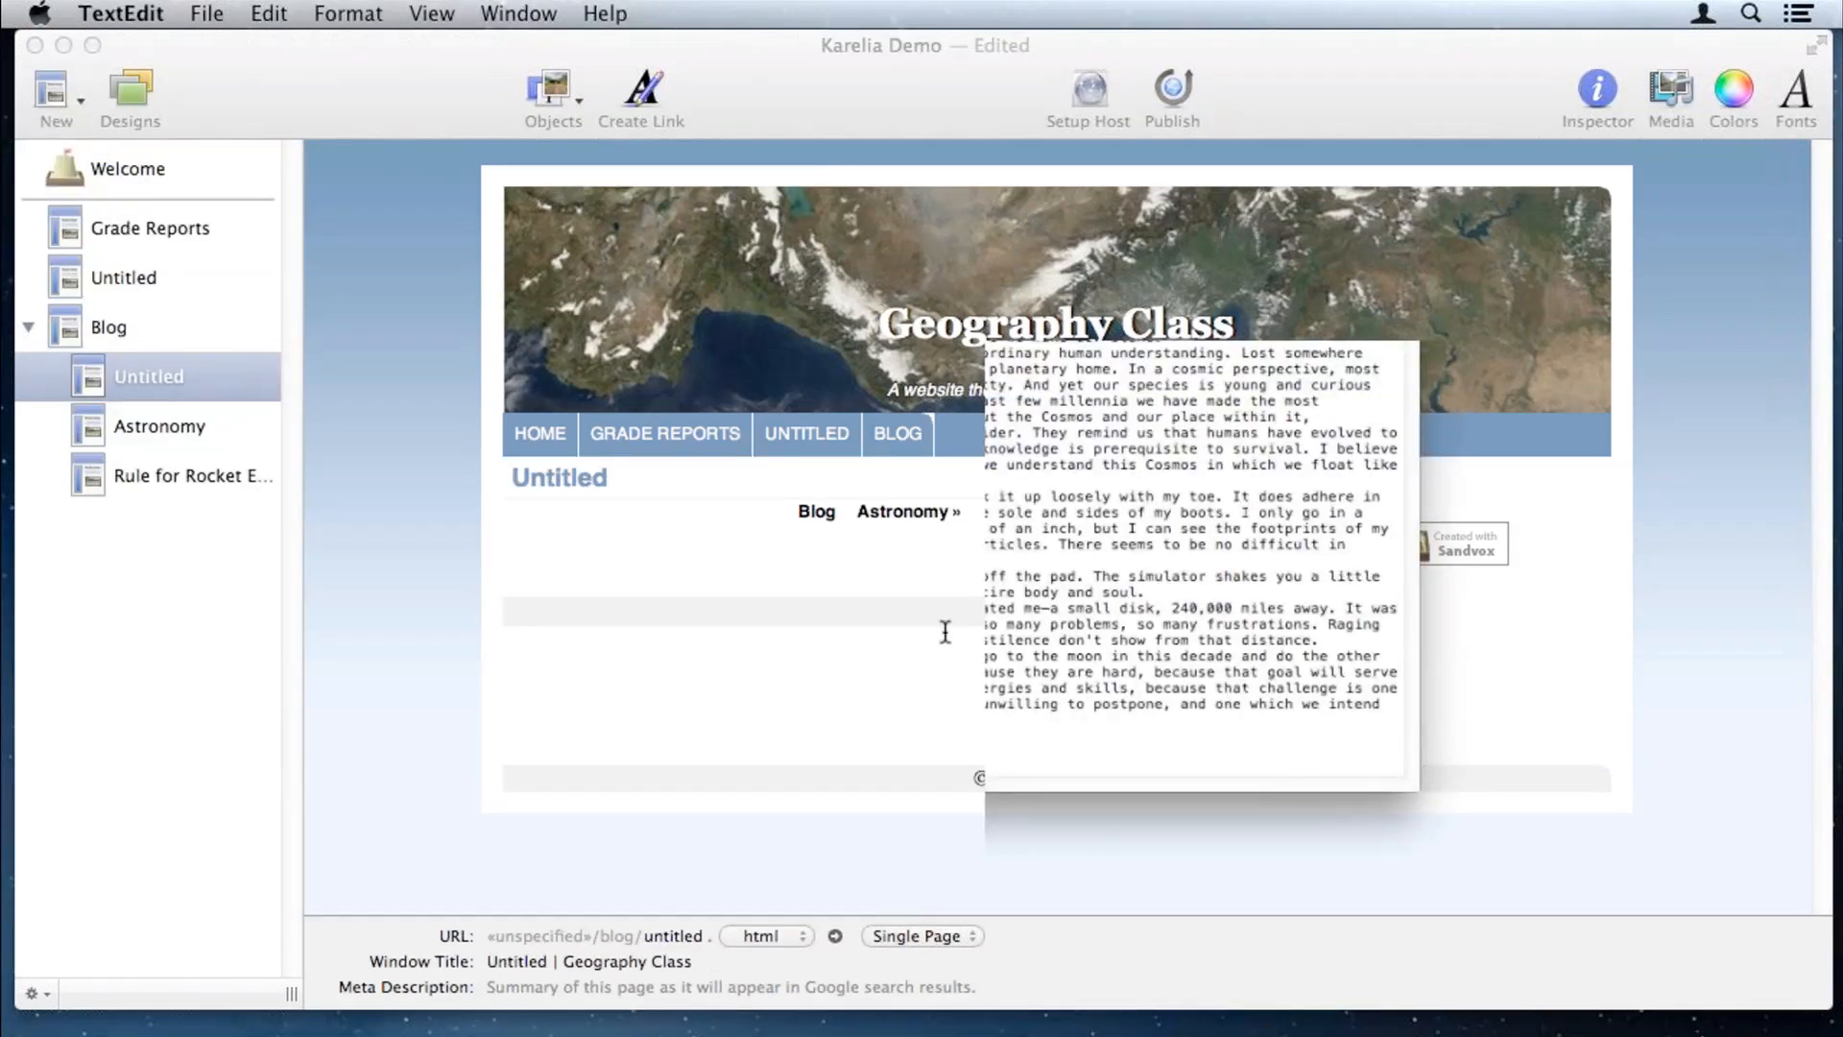
click(615, 536)
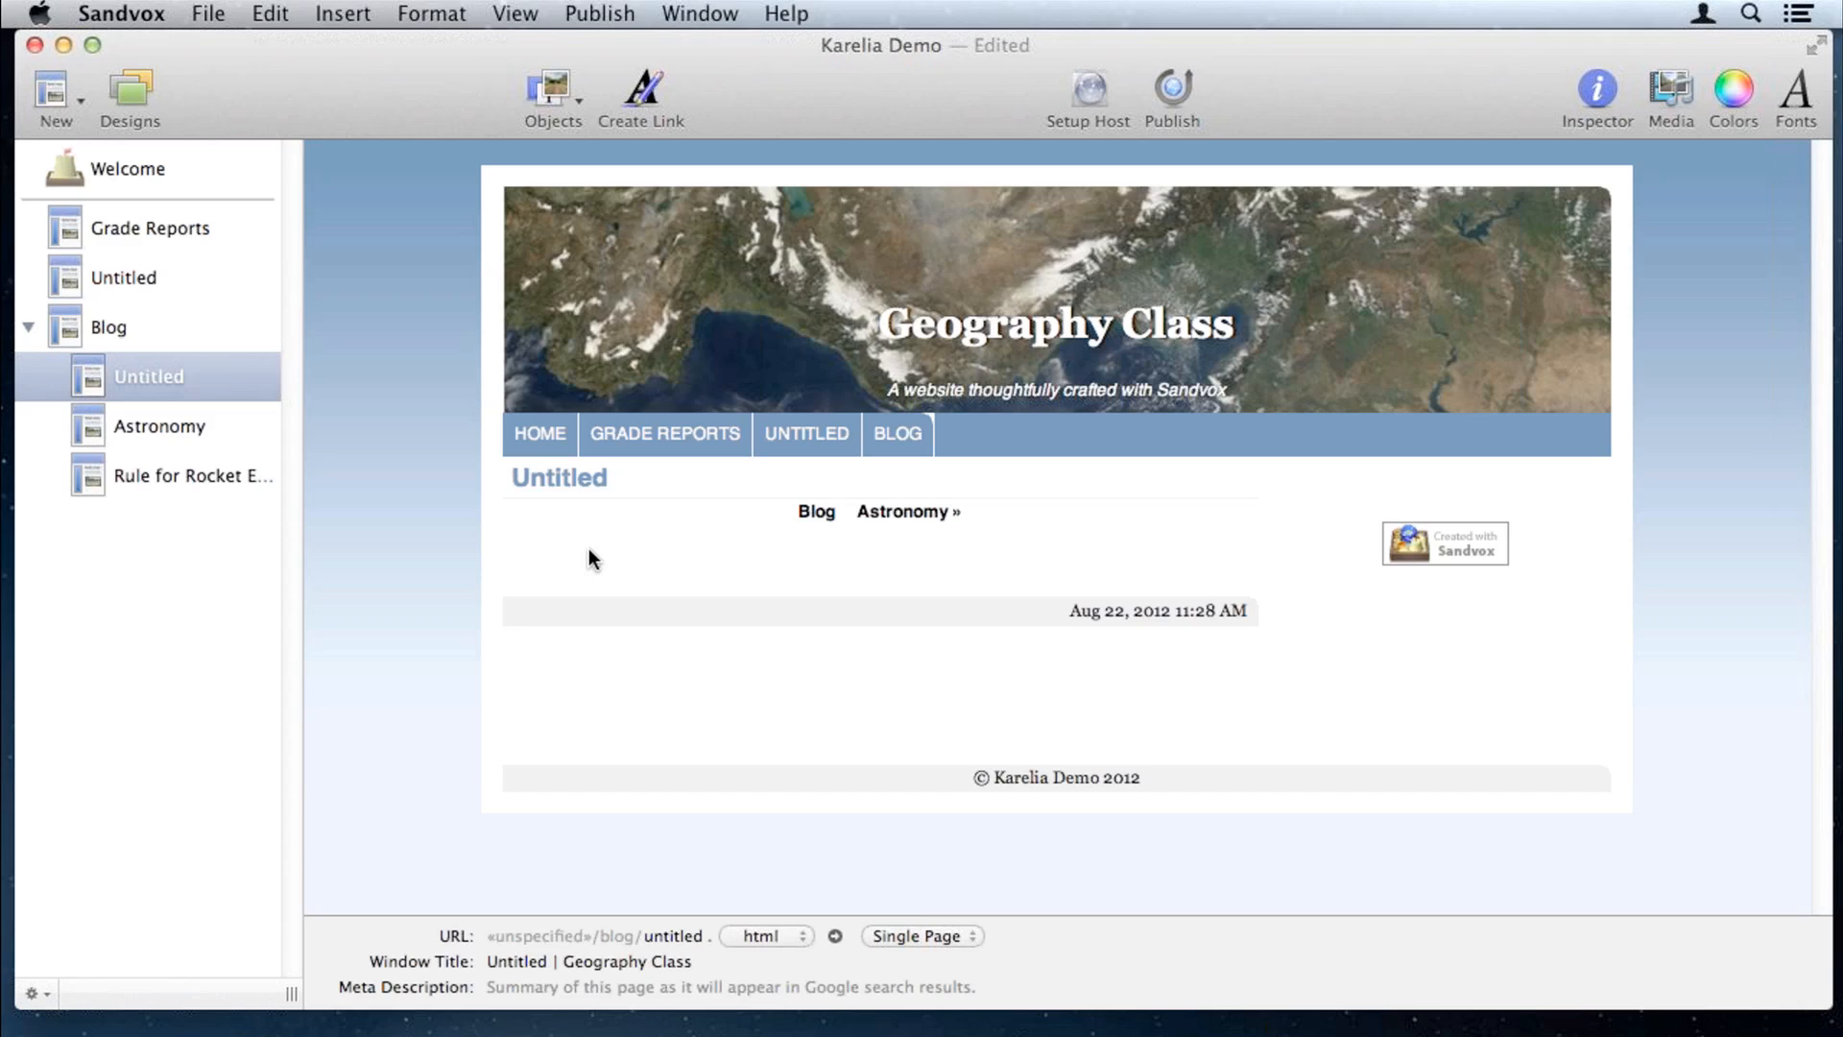
click(270, 11)
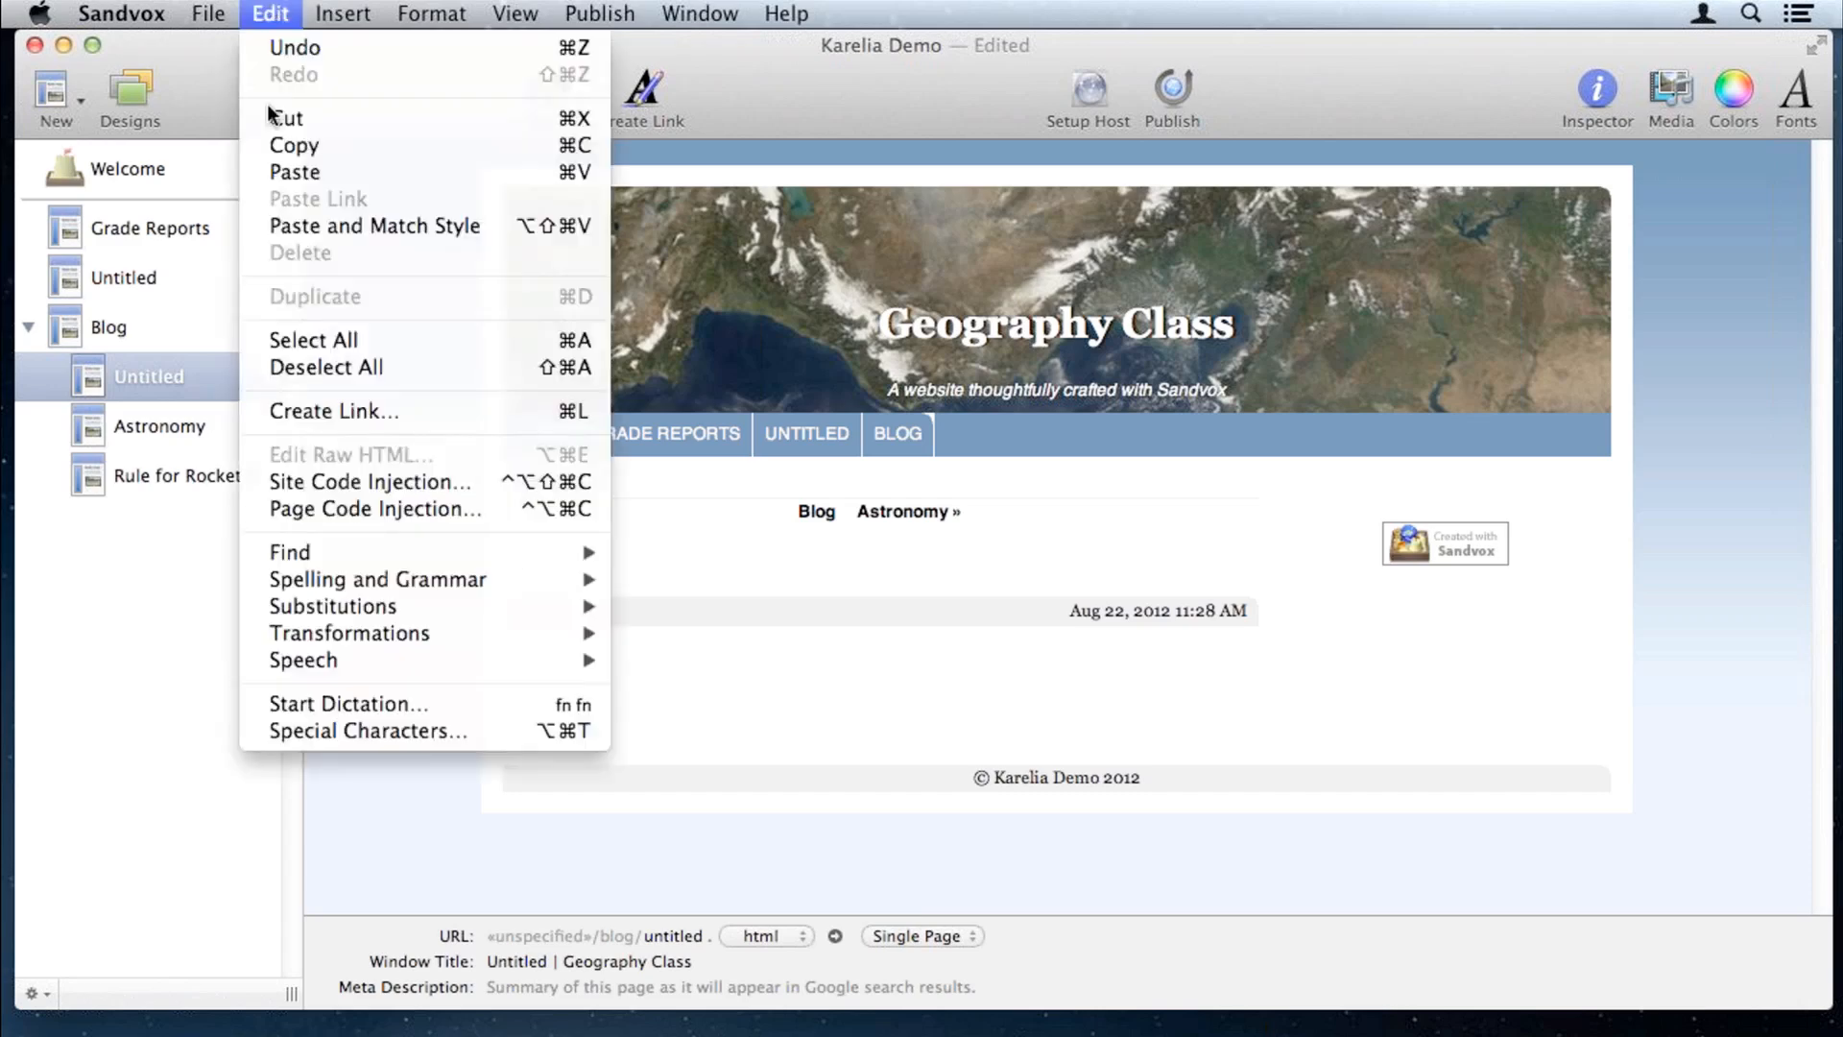
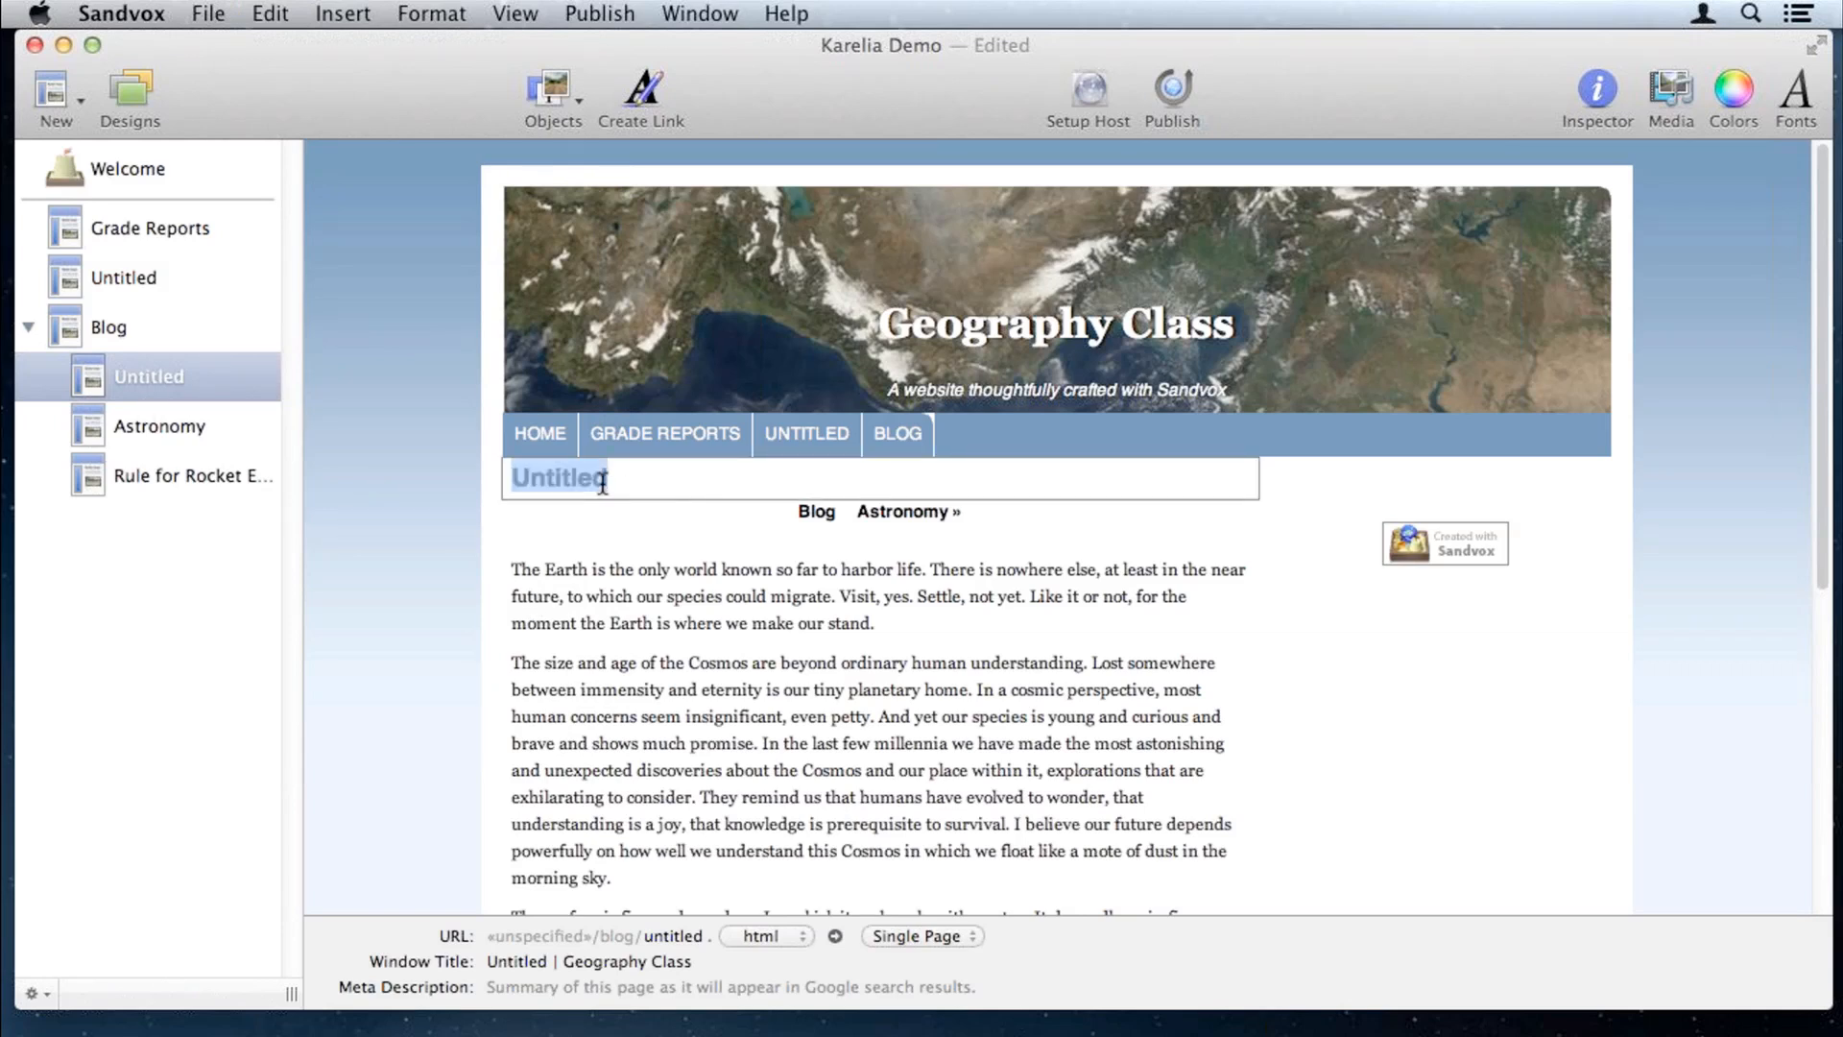
Step: Type 'Earth' over the Untitled post title, correcting the mistyped letters
text(Earth)
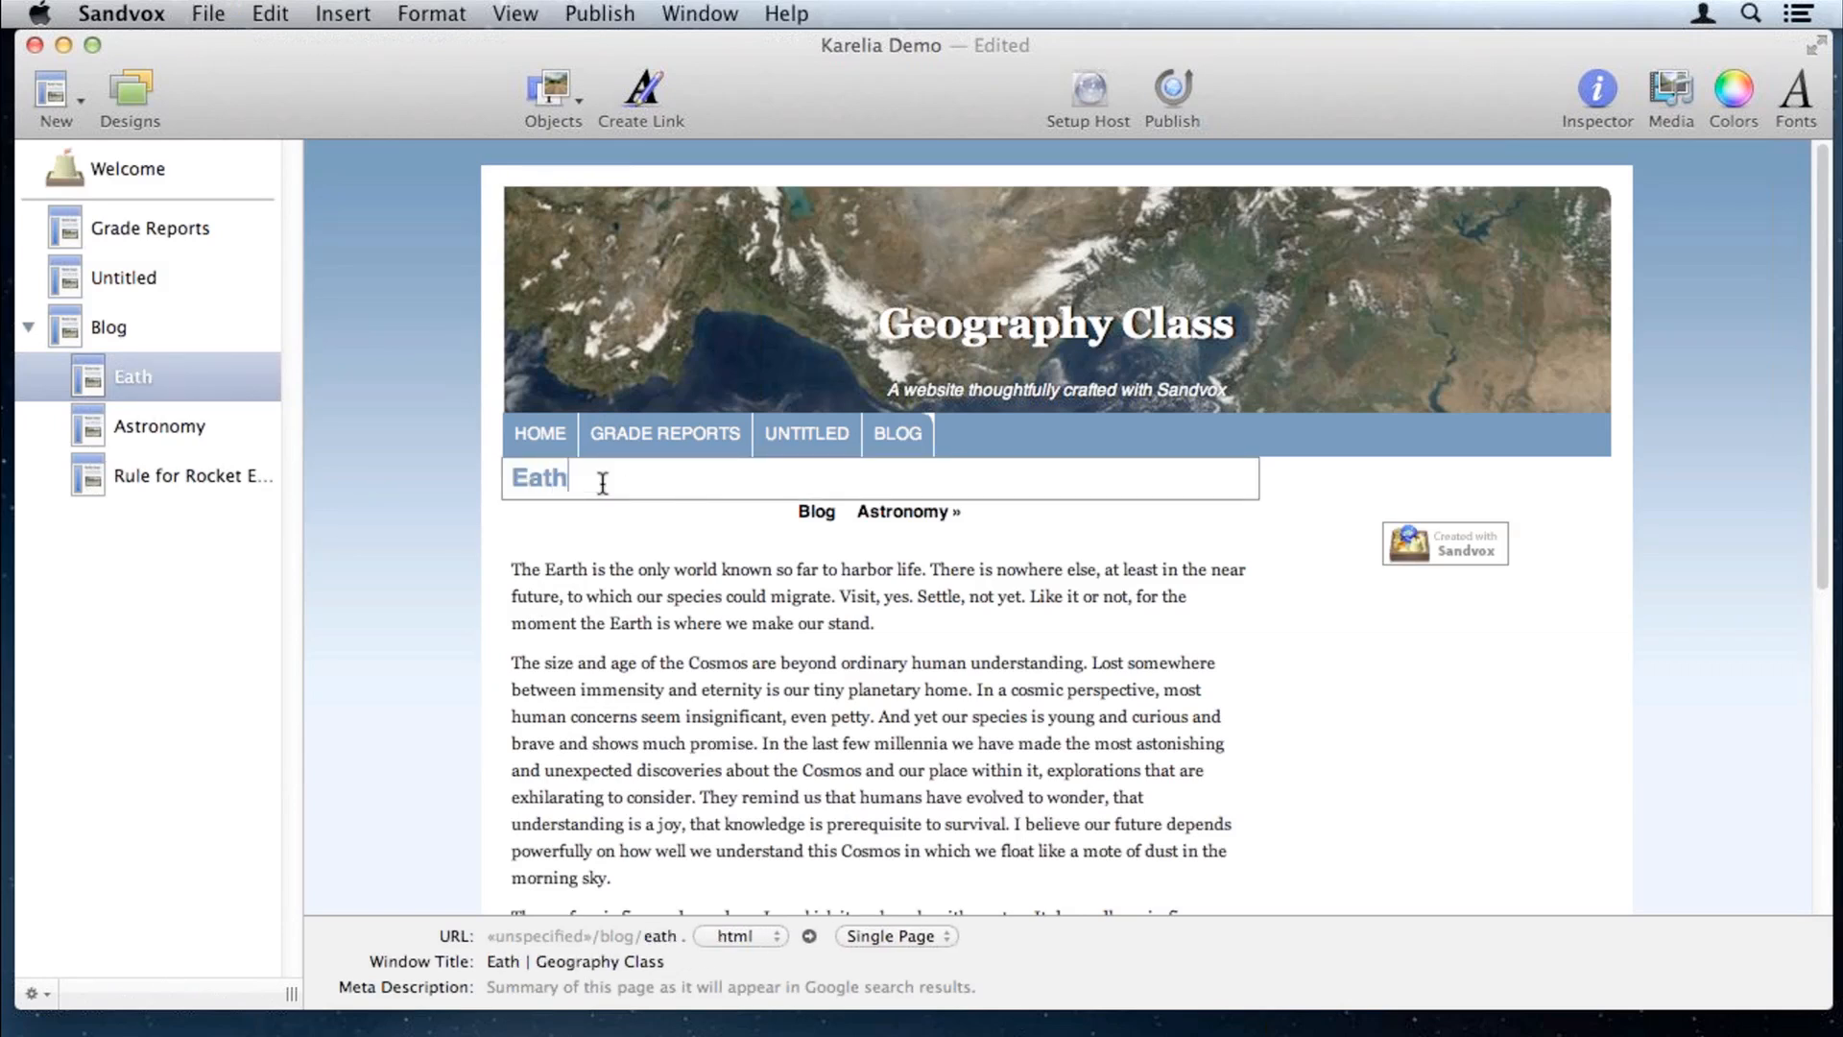
key(BackSpace)
key(BackSpace)
key(BackSpace)
text(rh)
key(BackSpace)
text(th)
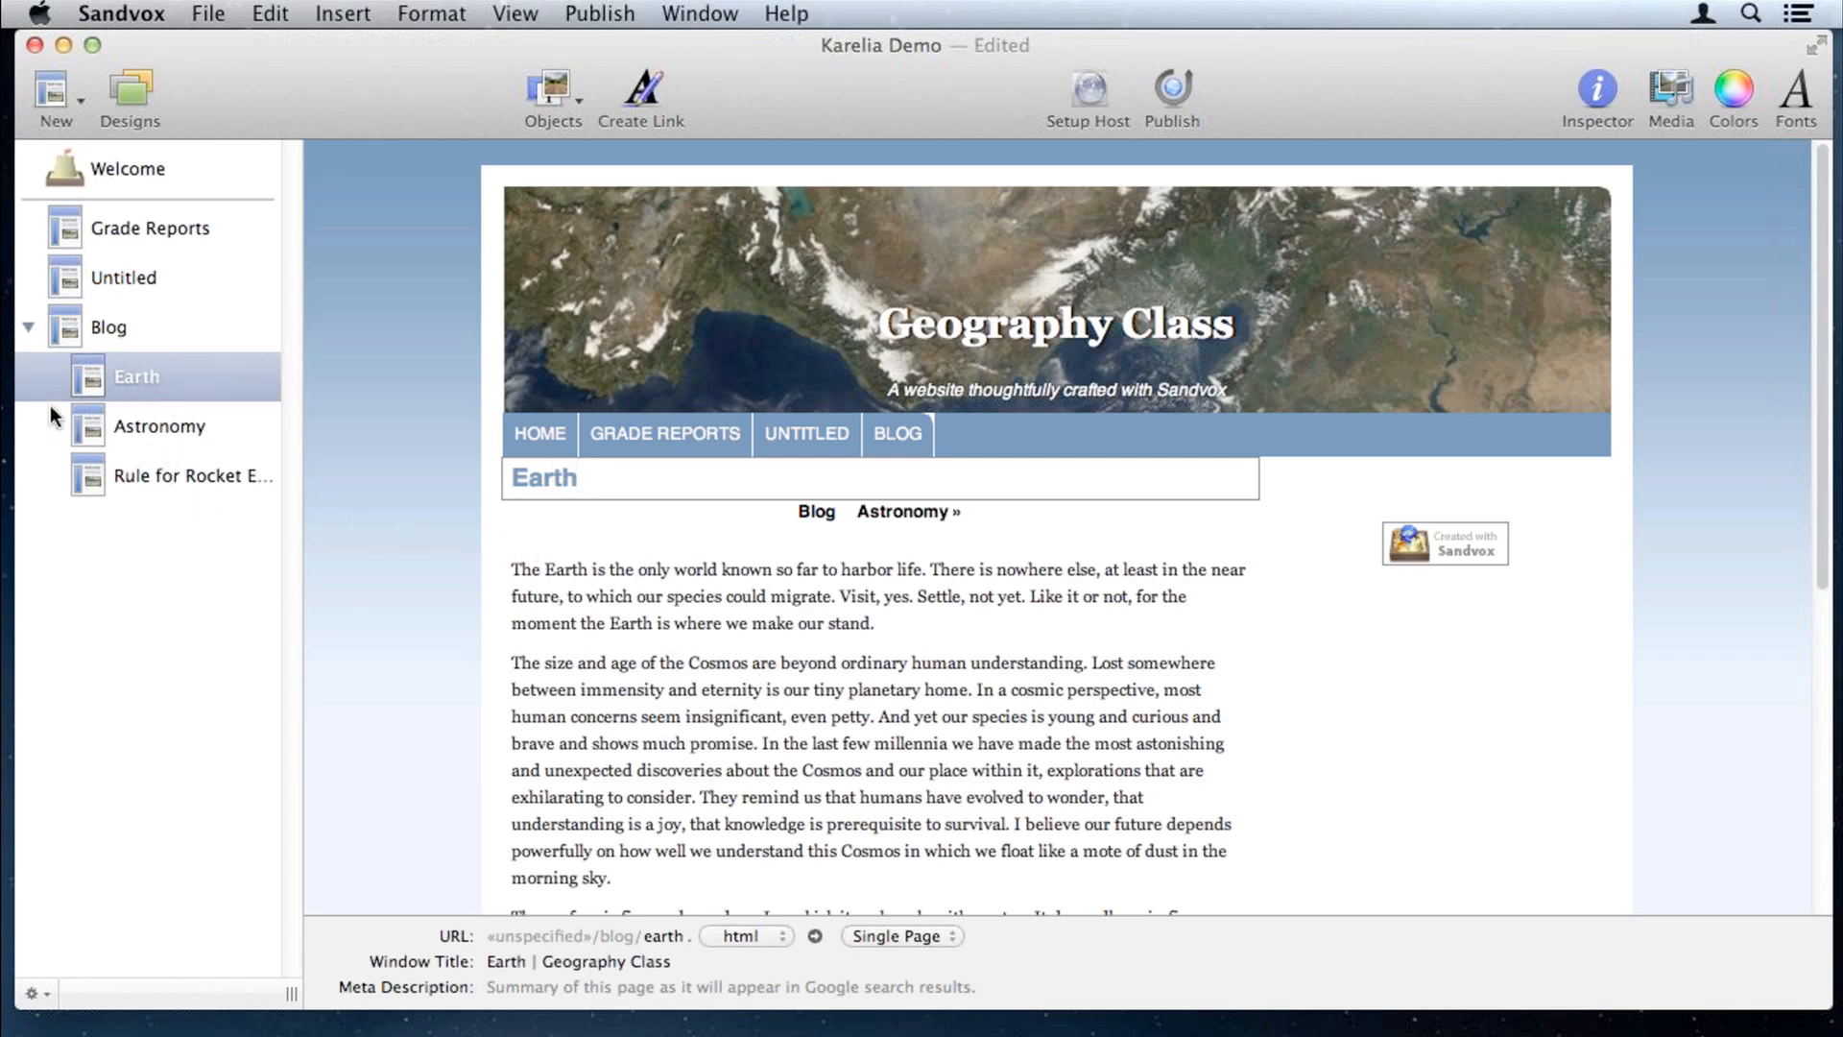
Step: Show the Blog page and scroll through the Earth, Astronomy and Rule for Rocket Experimenters posts
click(86, 329)
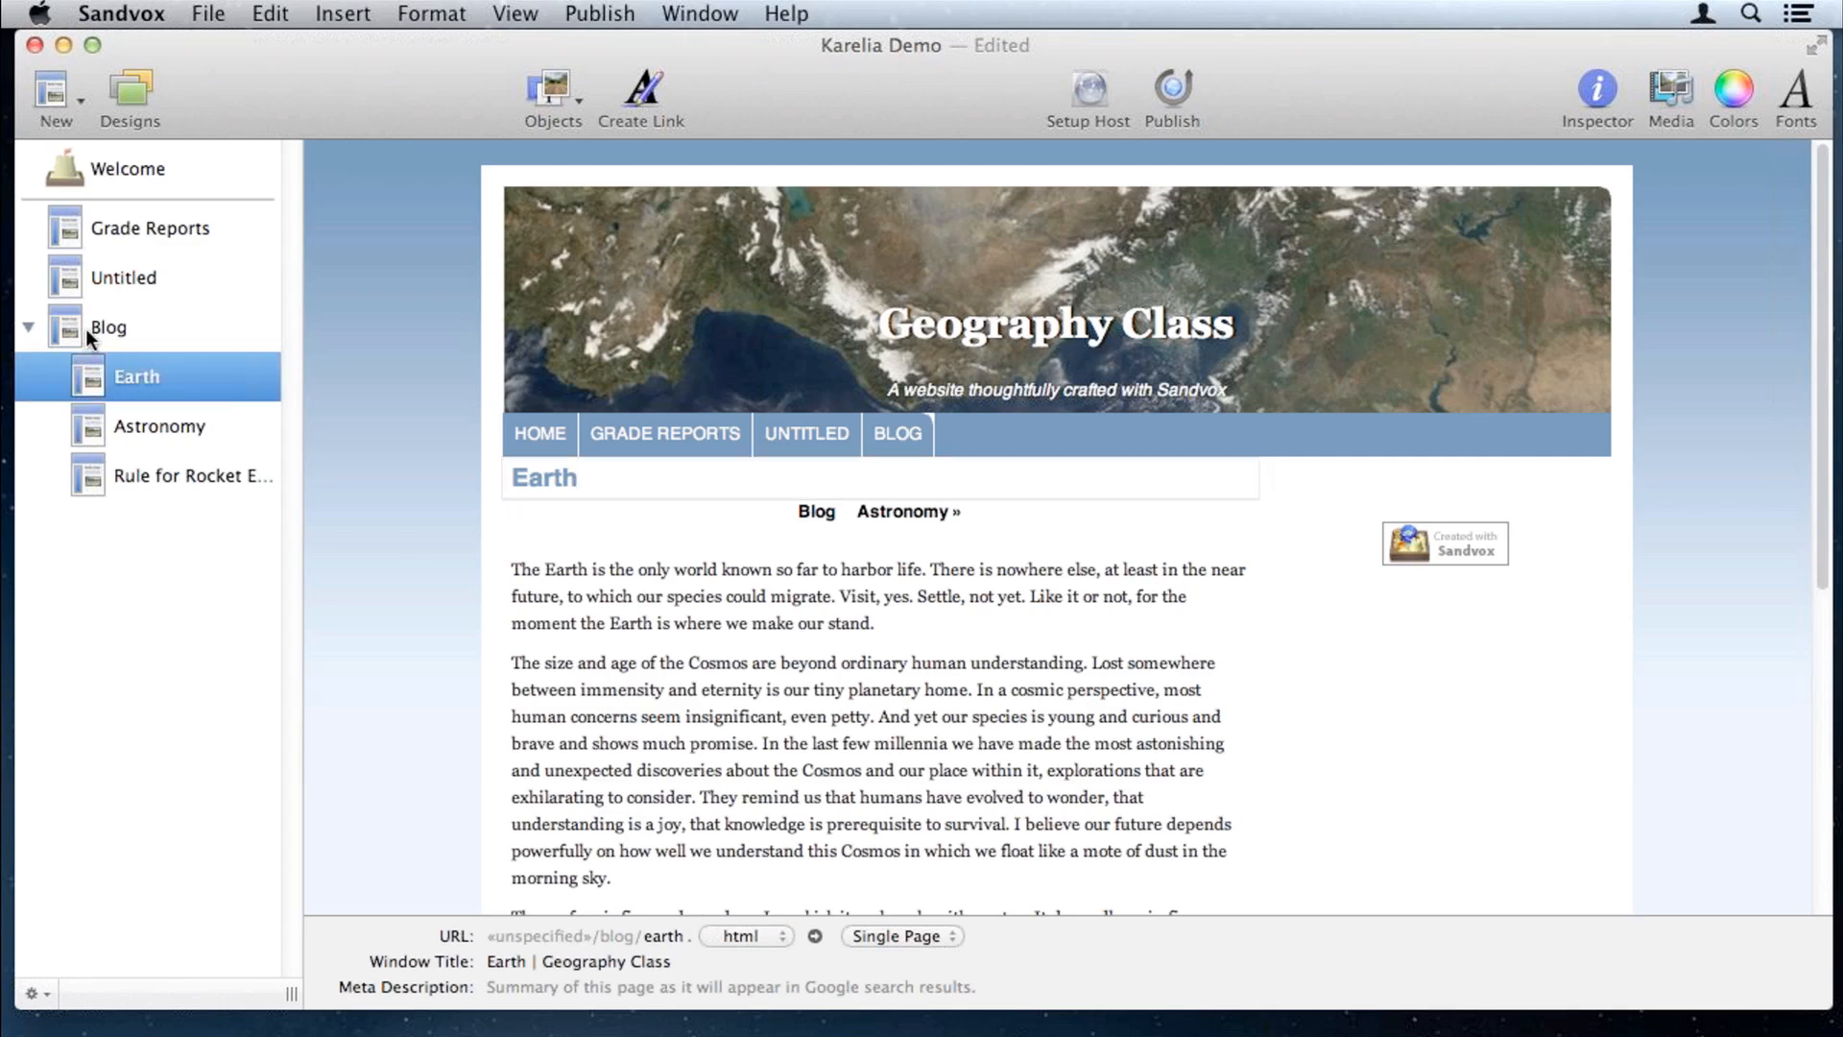
click(105, 328)
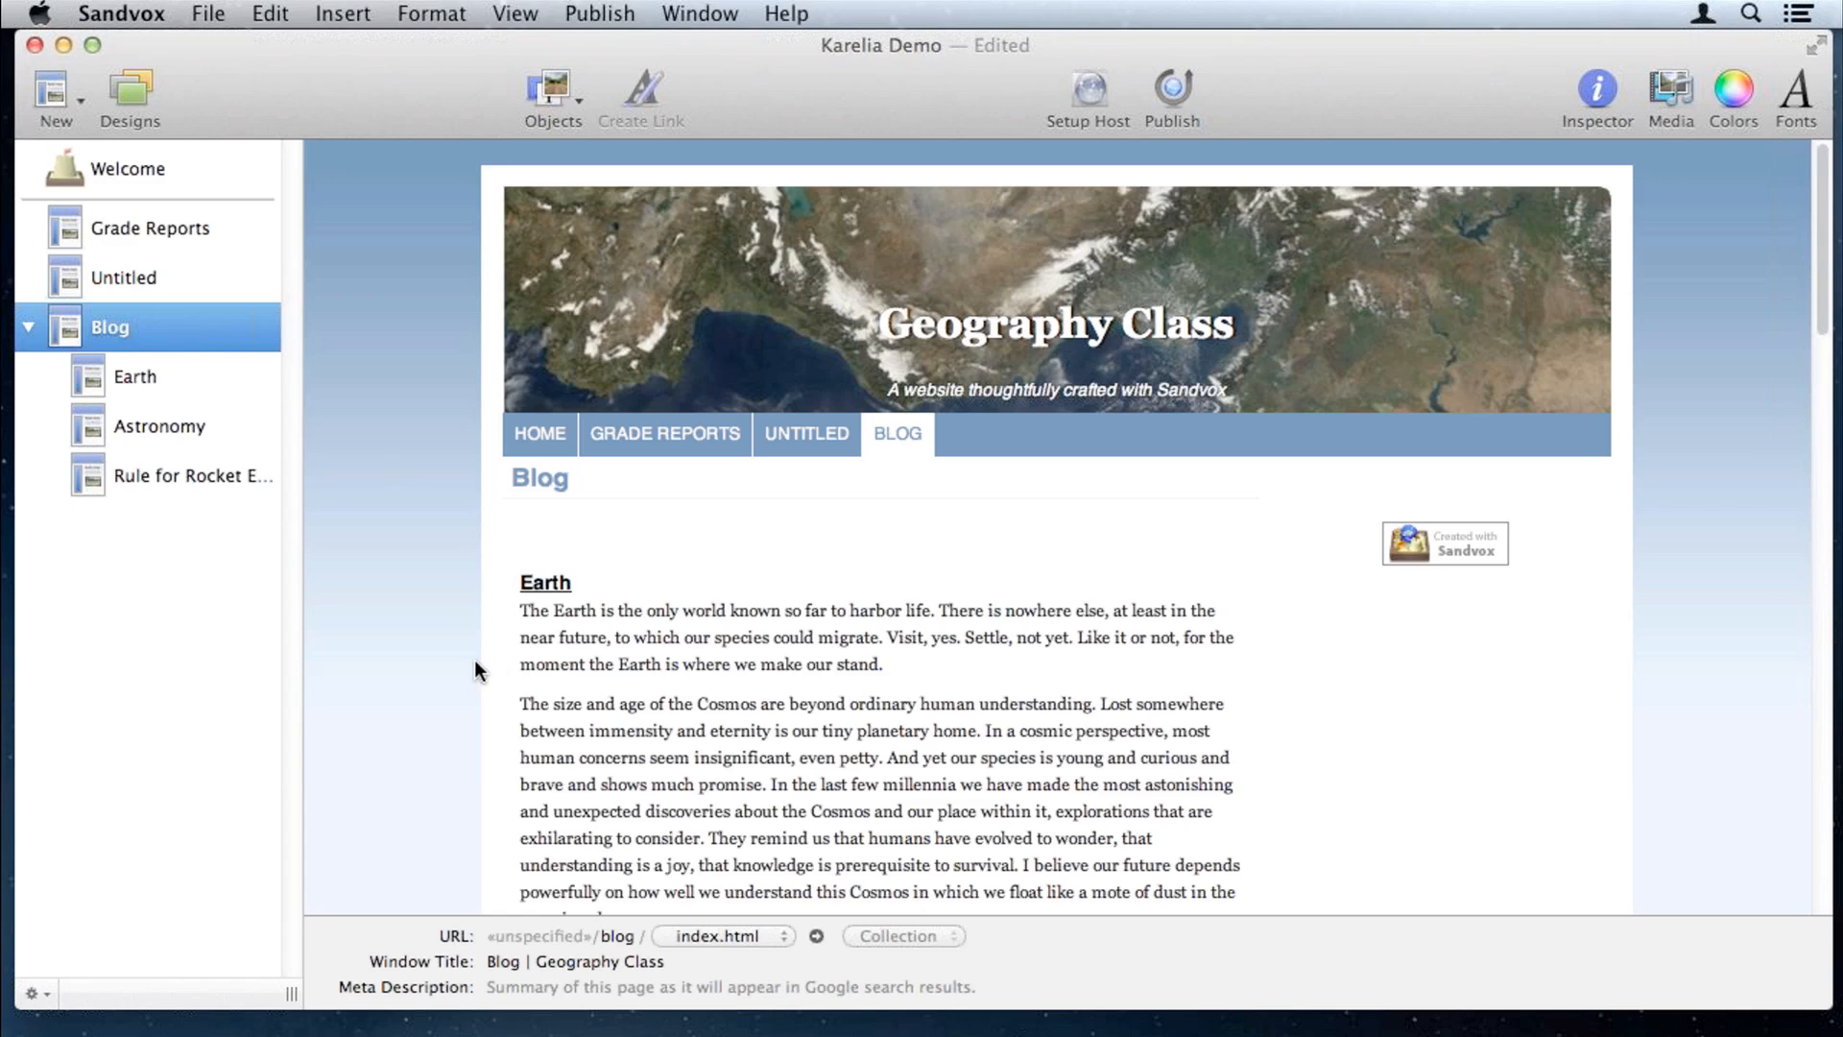
scroll(474, 659, down, 1)
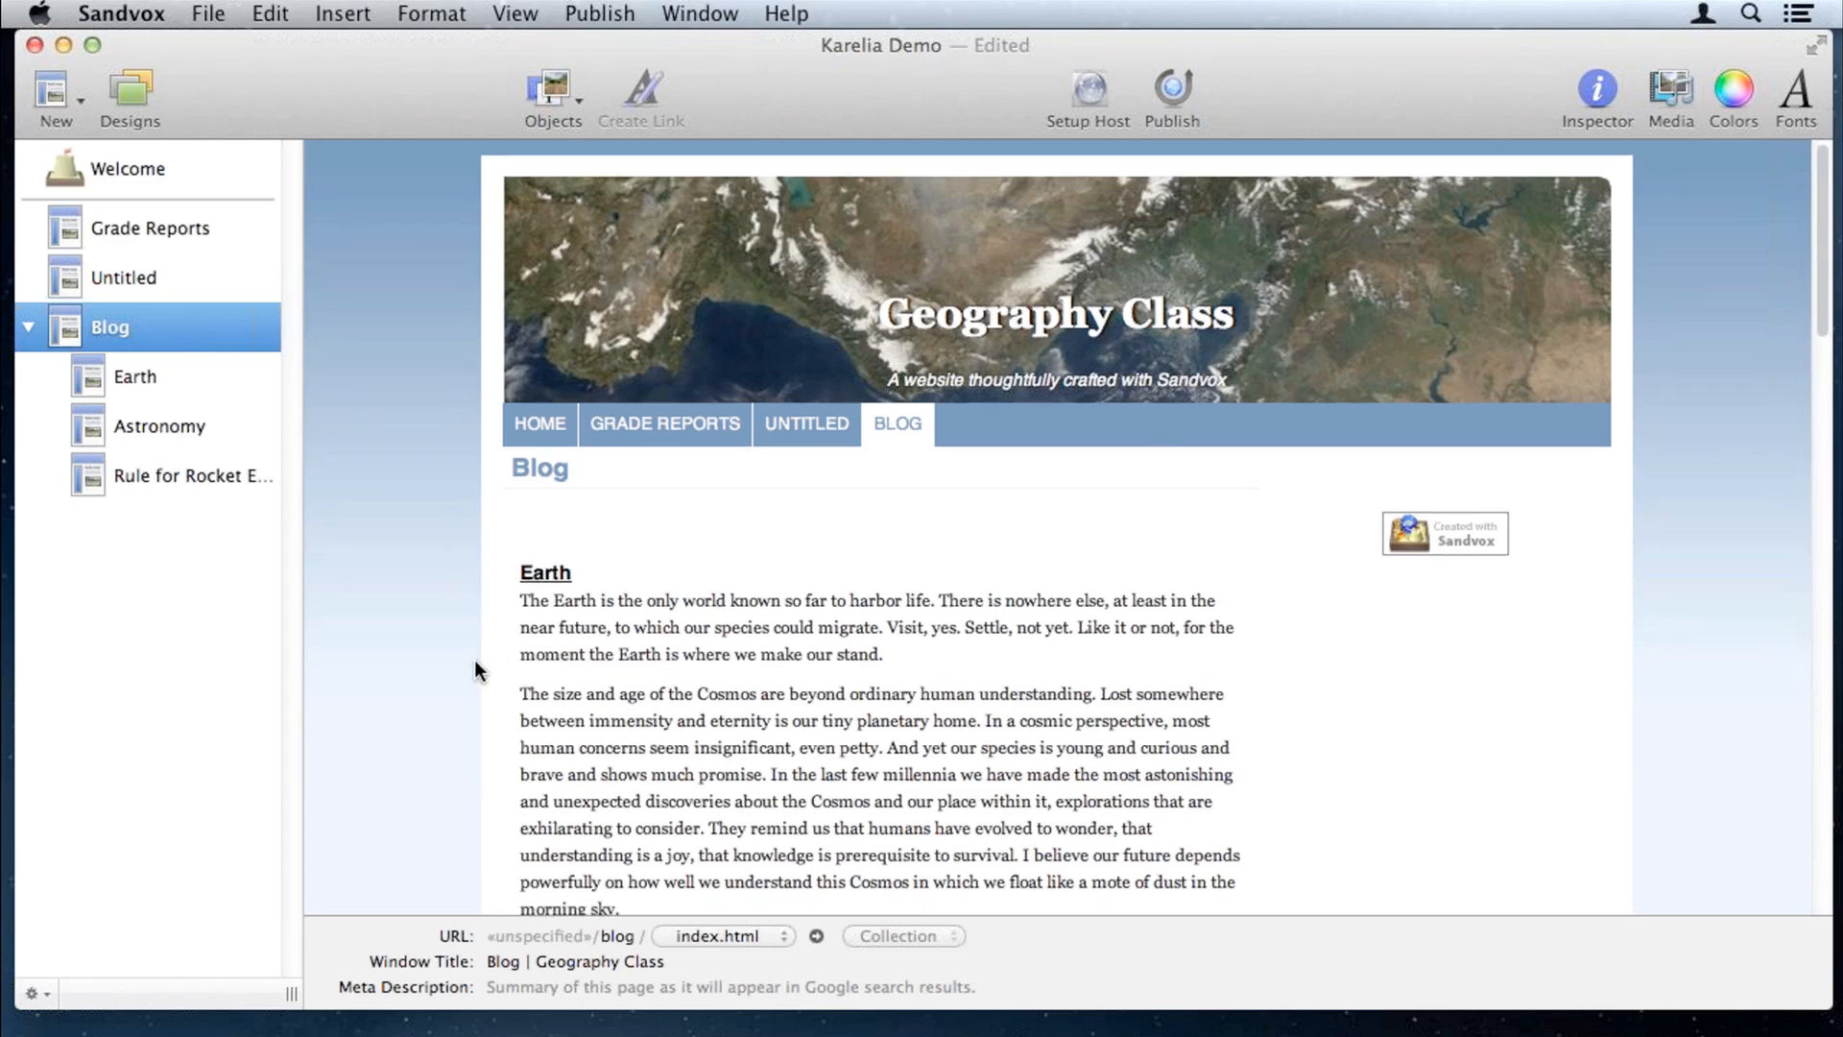
scroll(563, 574, down, 5)
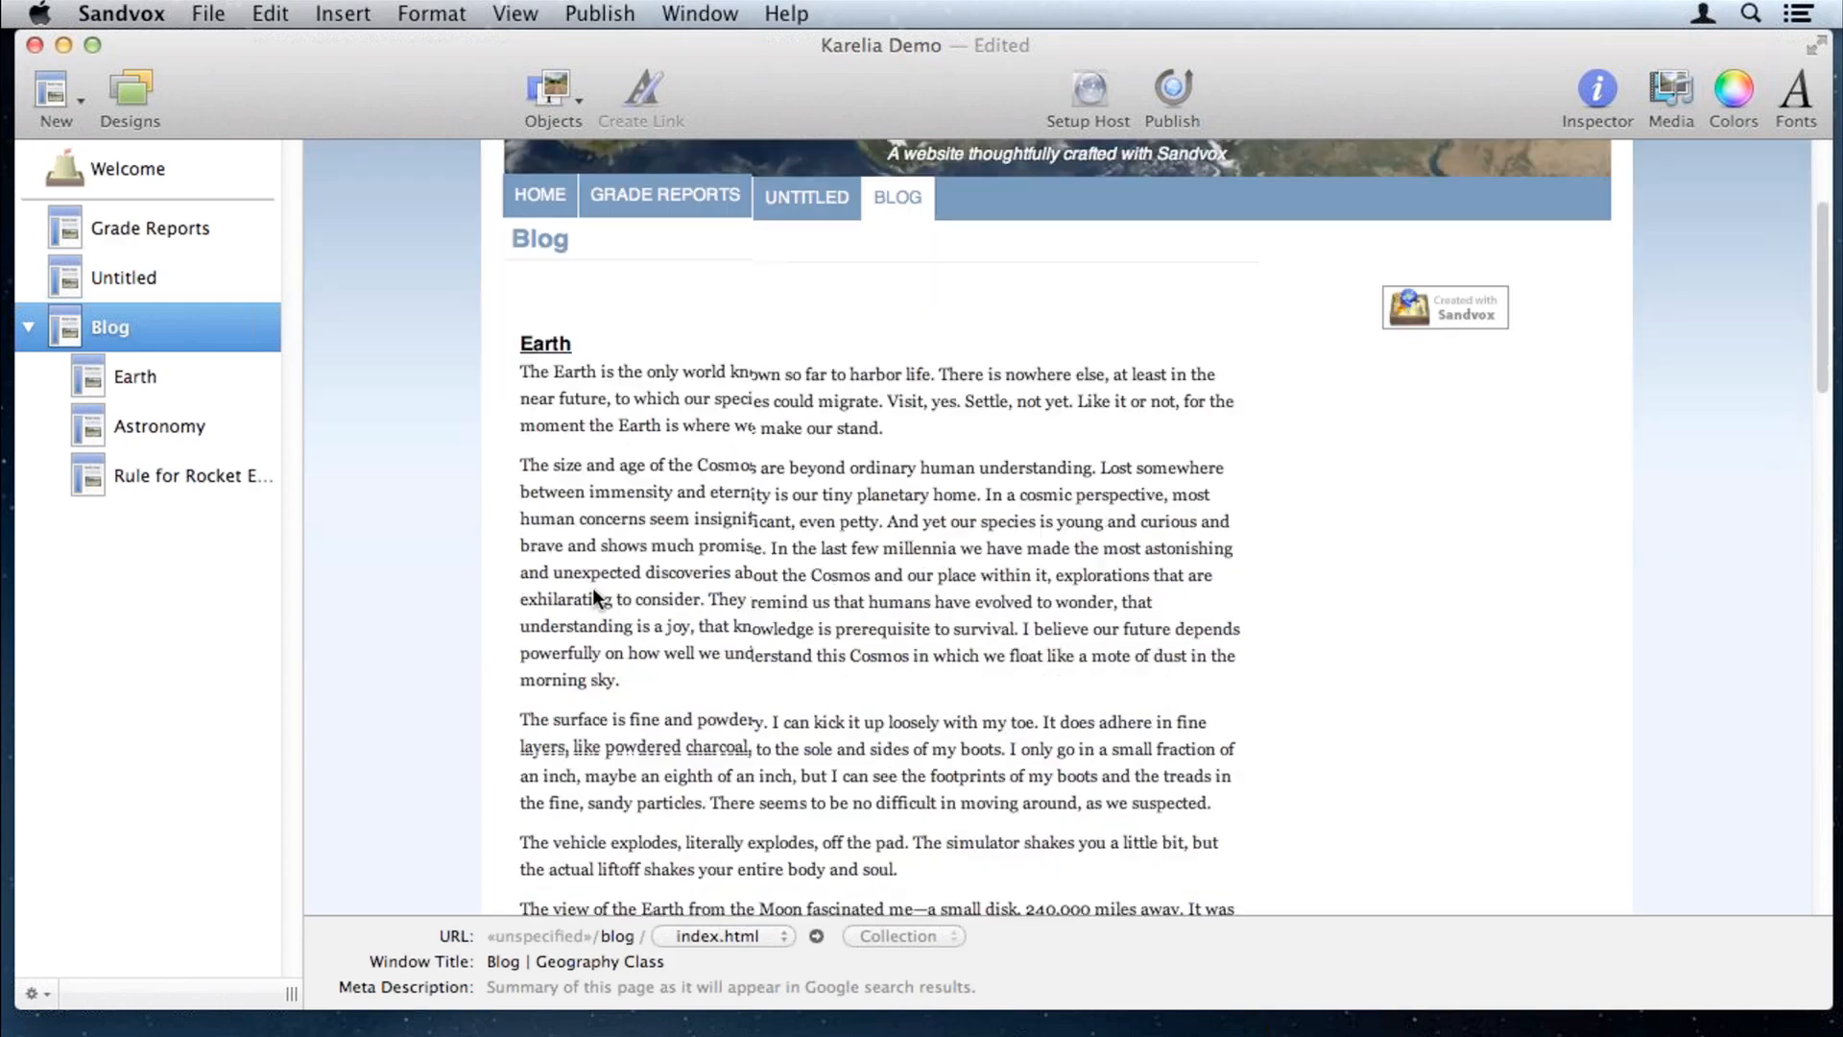
scroll(592, 591, down, 10)
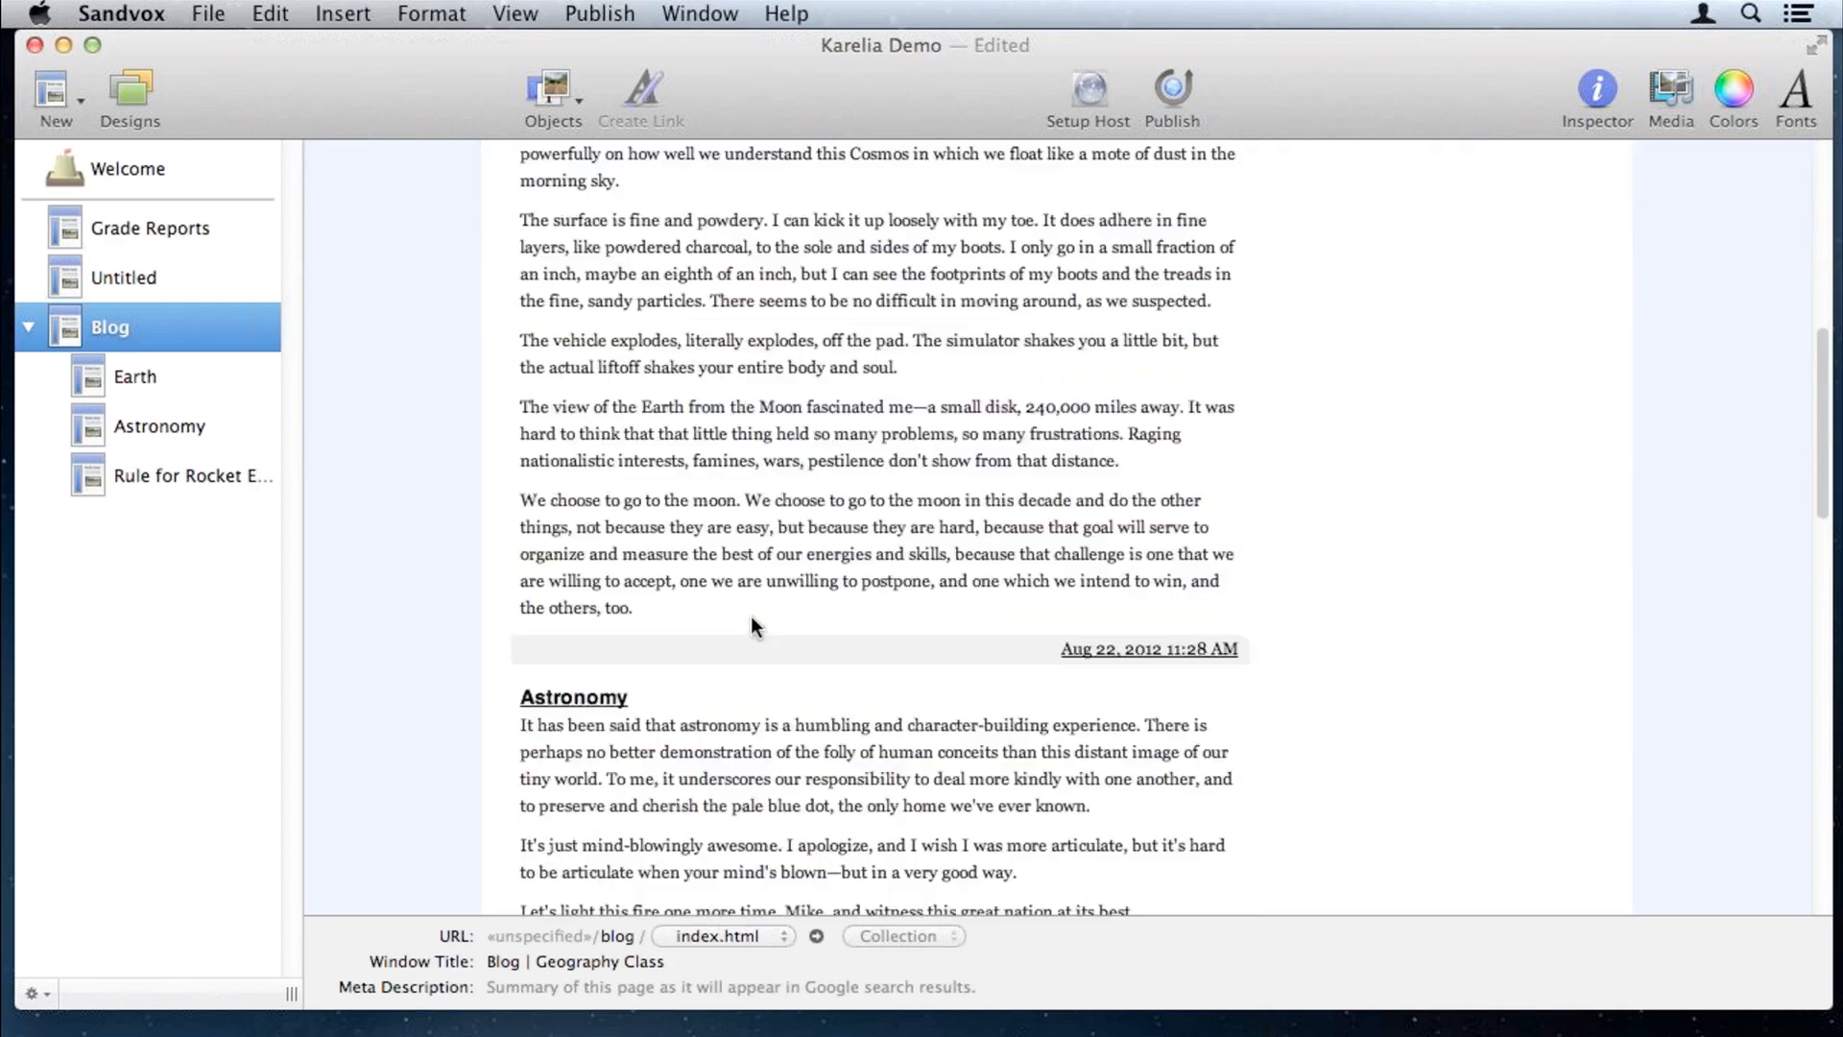
scroll(752, 623, down, 20)
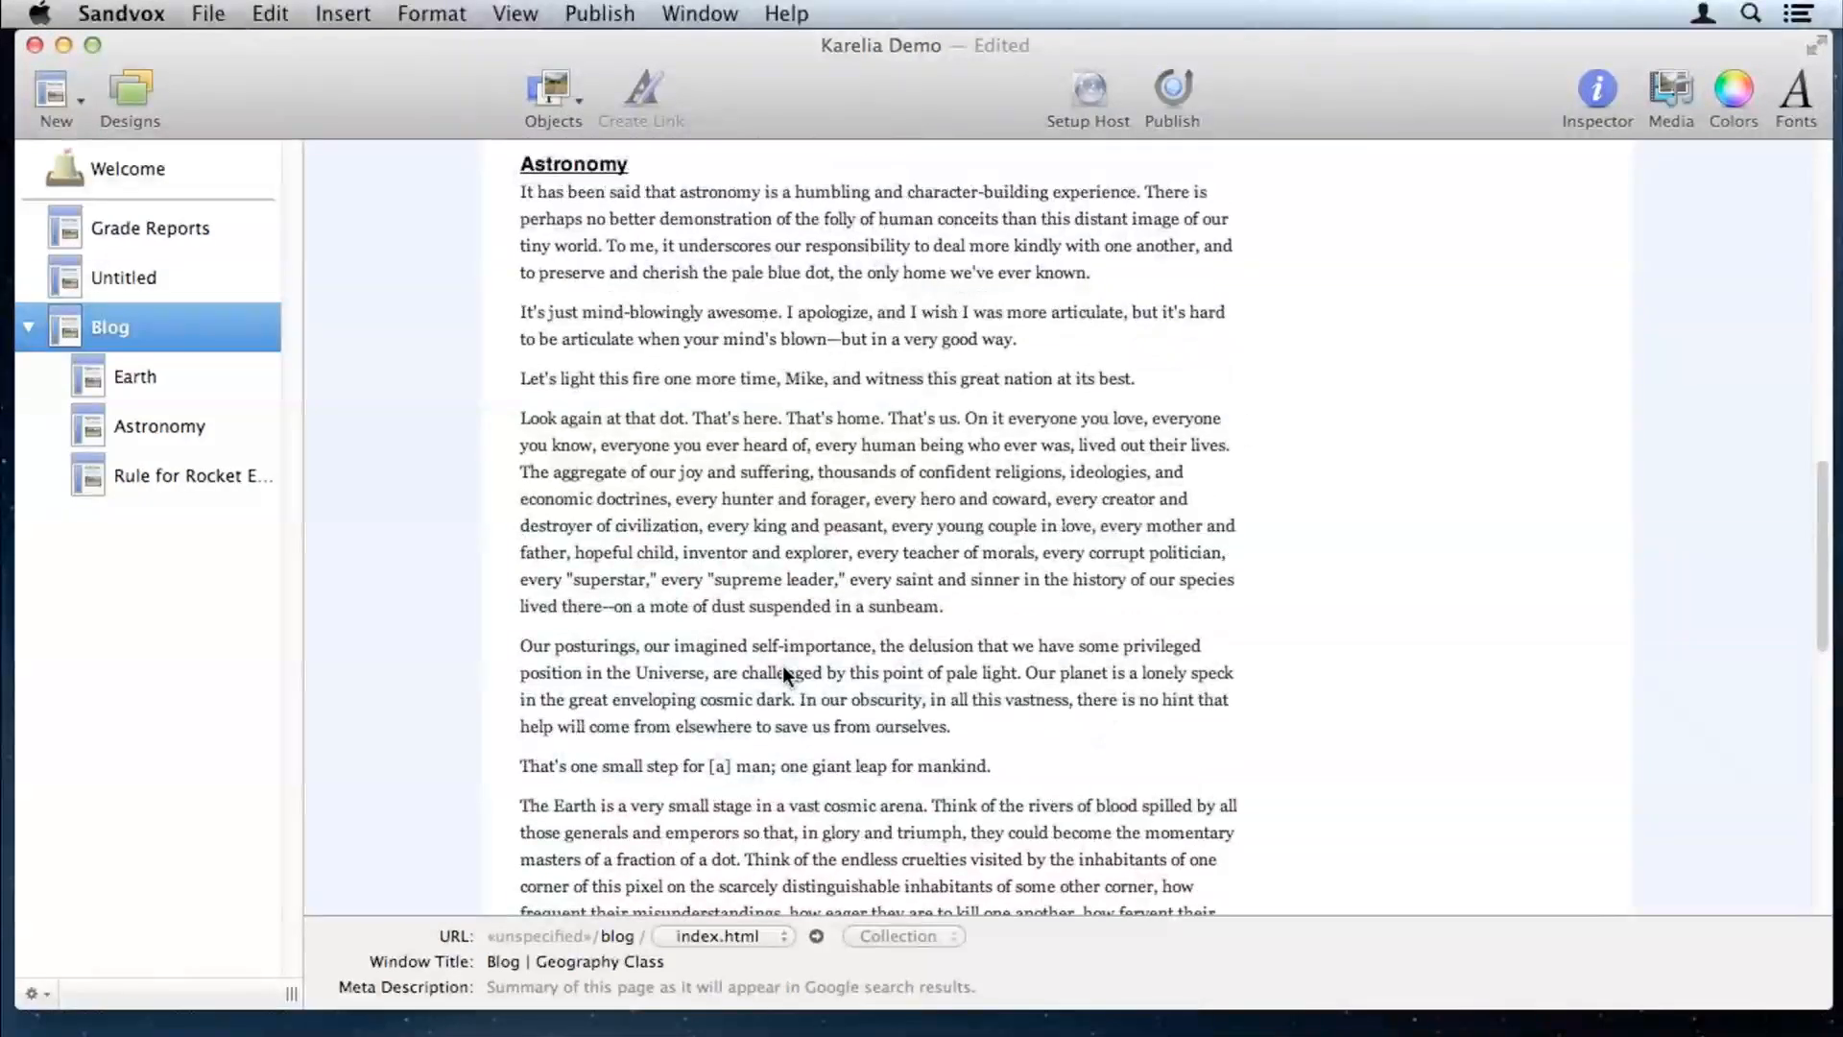
scroll(935, 718, down, 5)
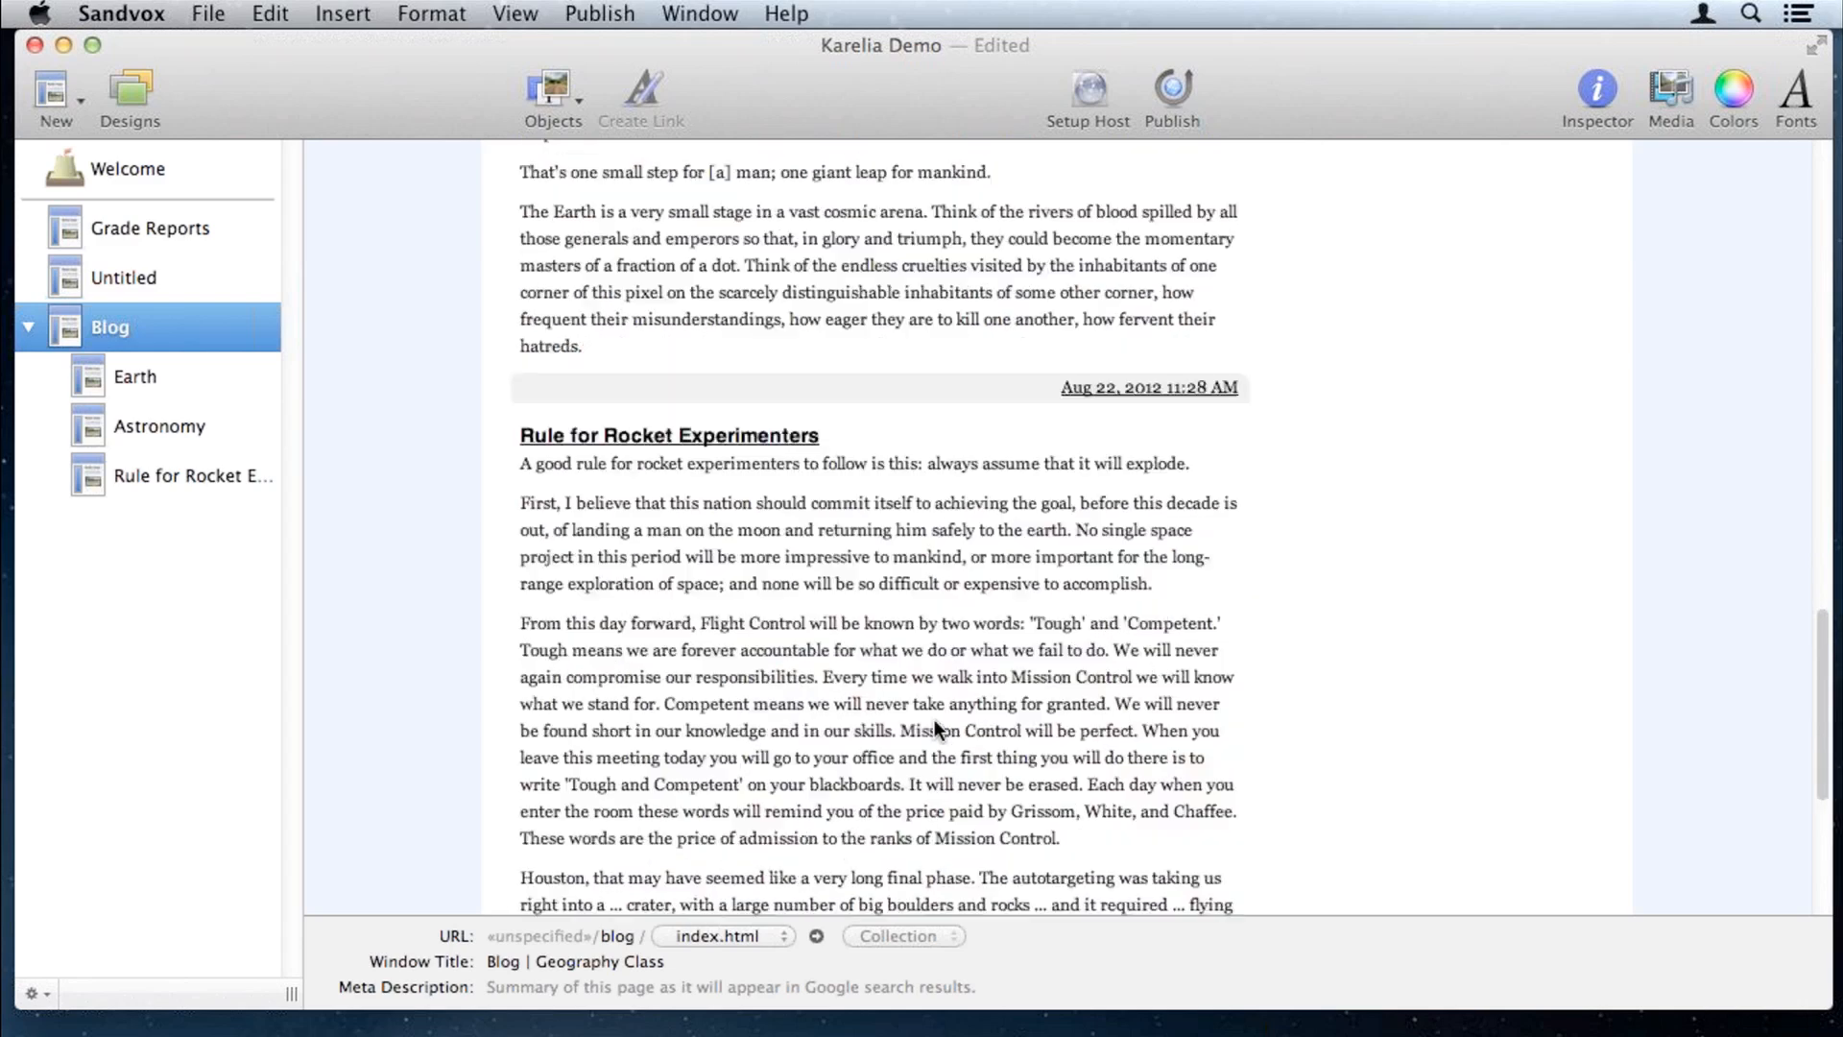
scroll(931, 718, down, 4)
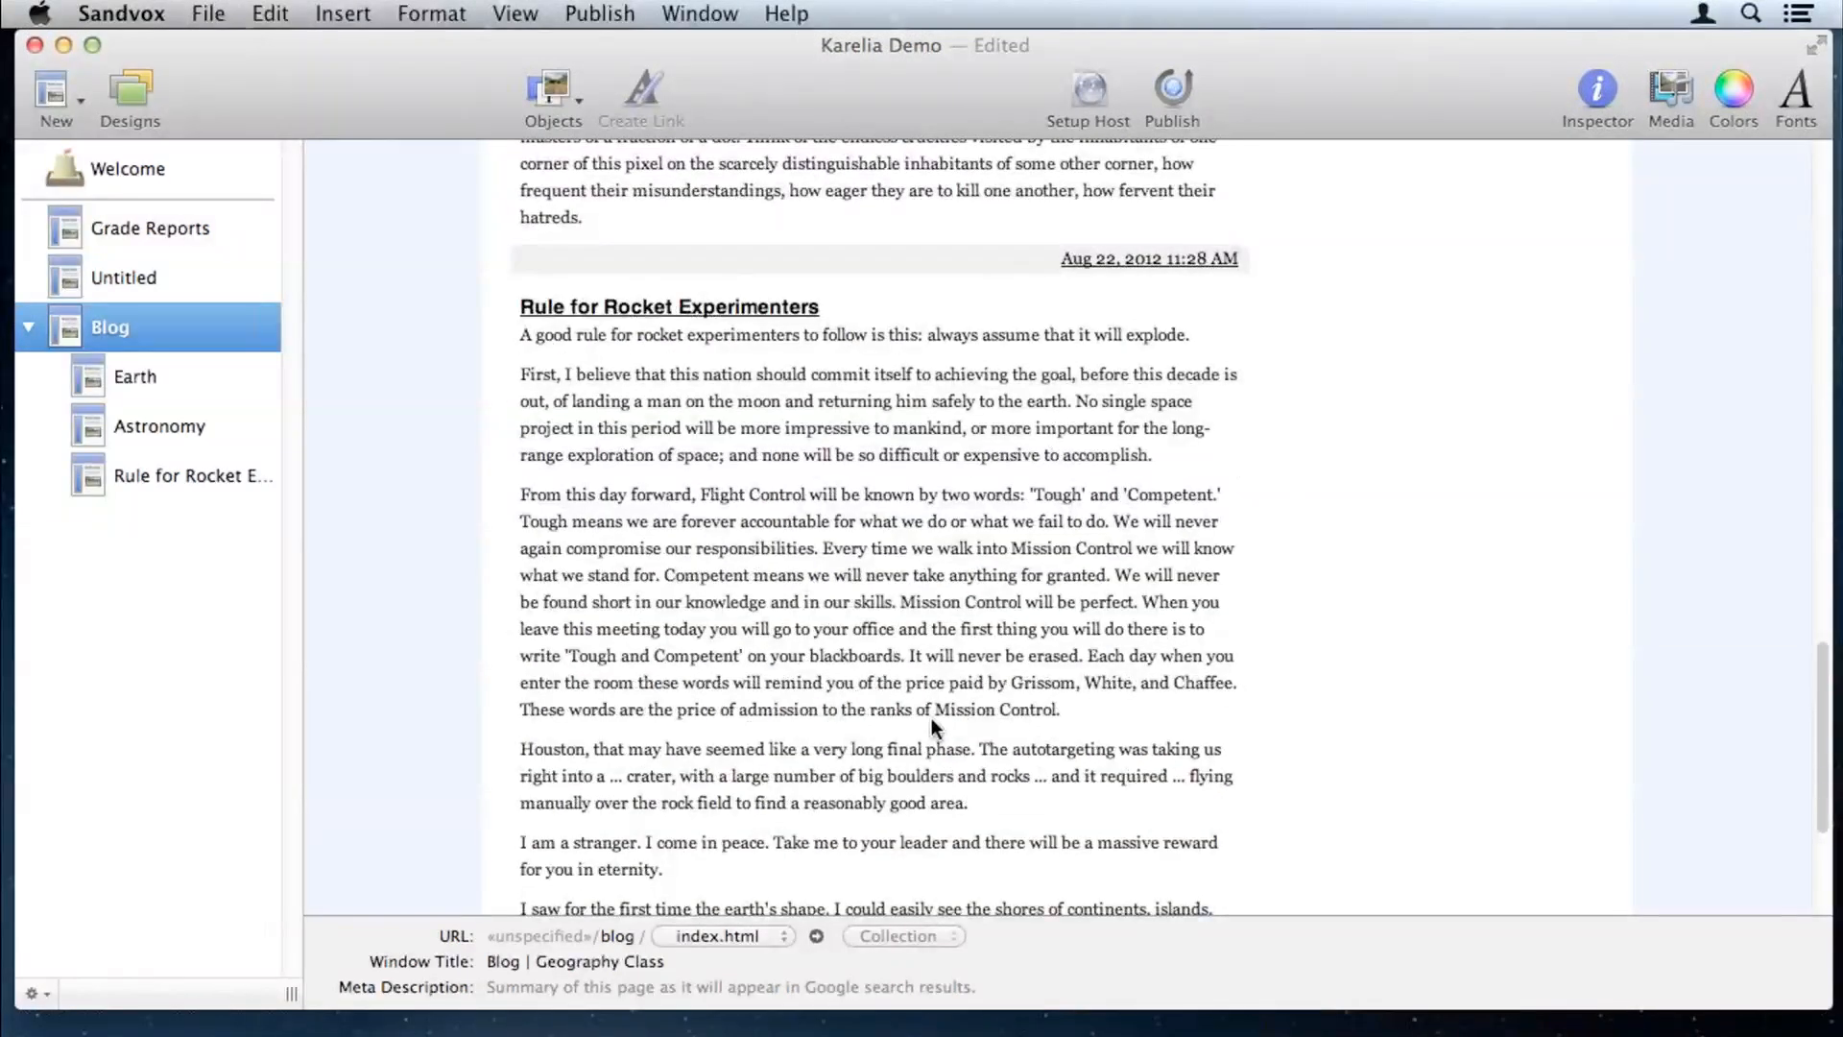
scroll(976, 539, down, 4)
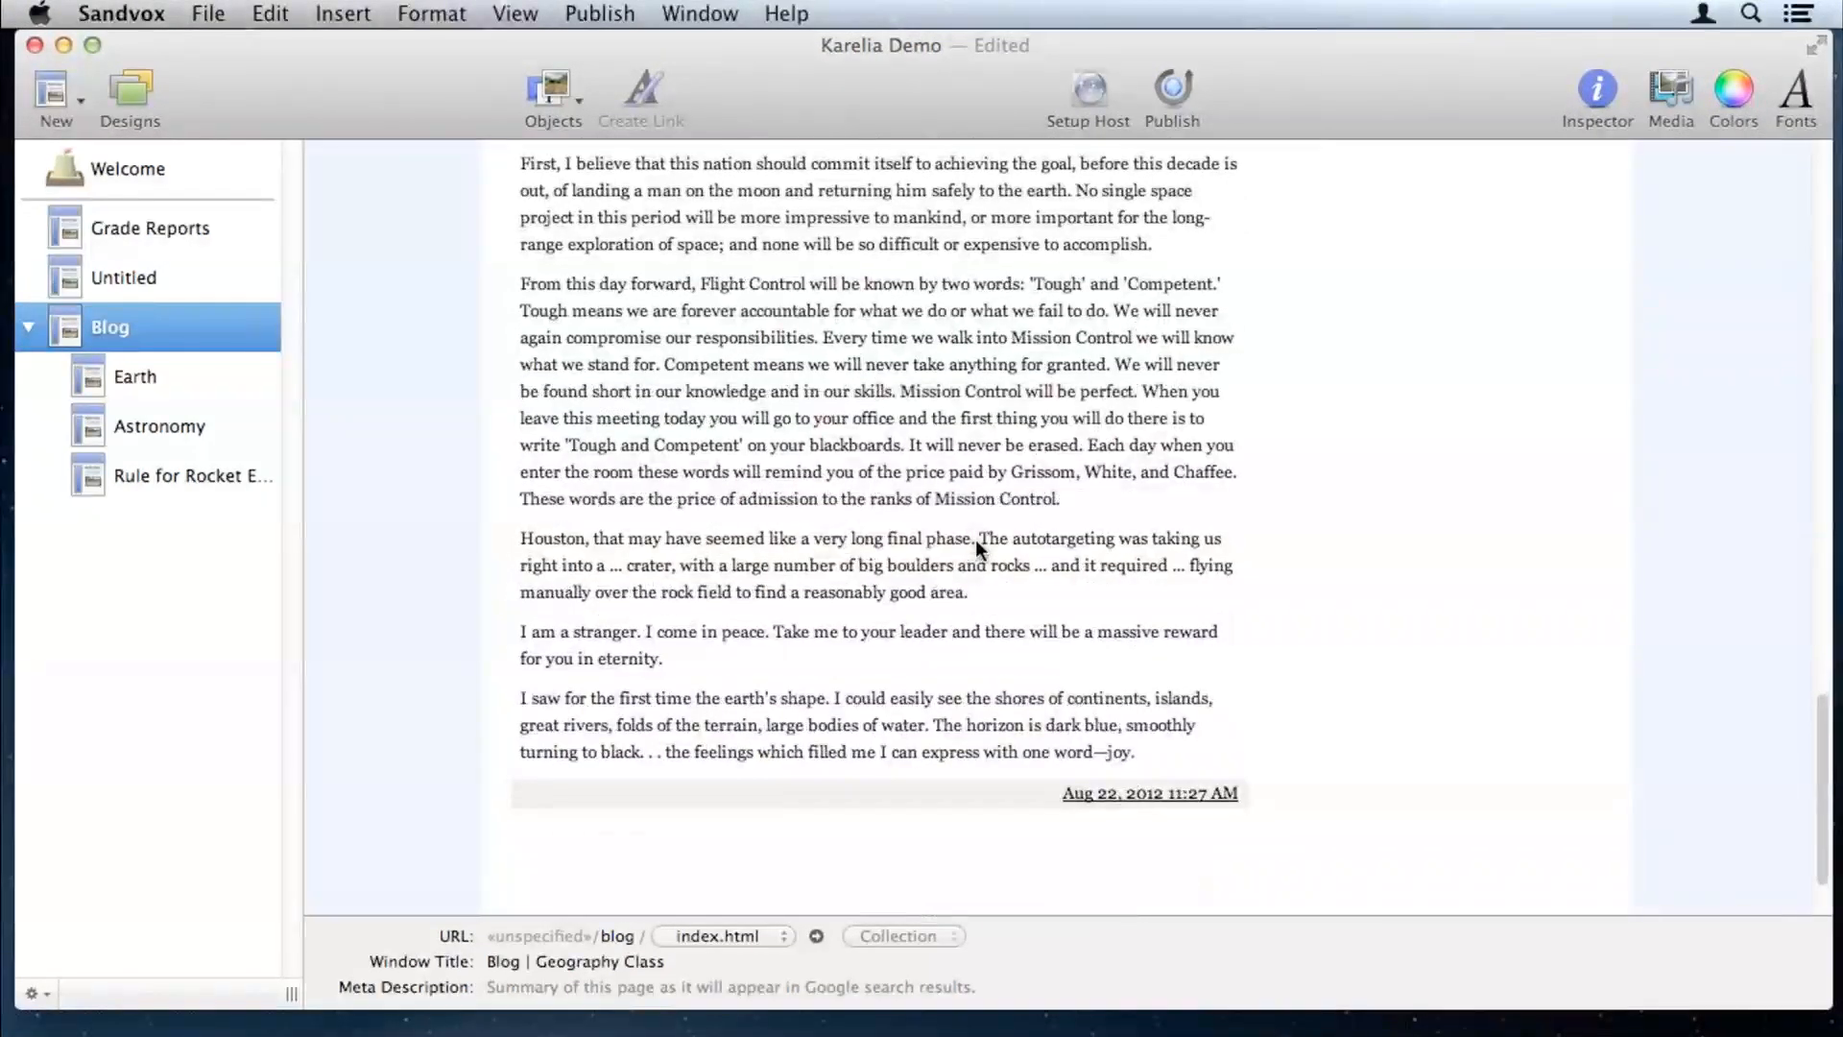
scroll(976, 539, up, 4)
scroll(976, 542, up, 10)
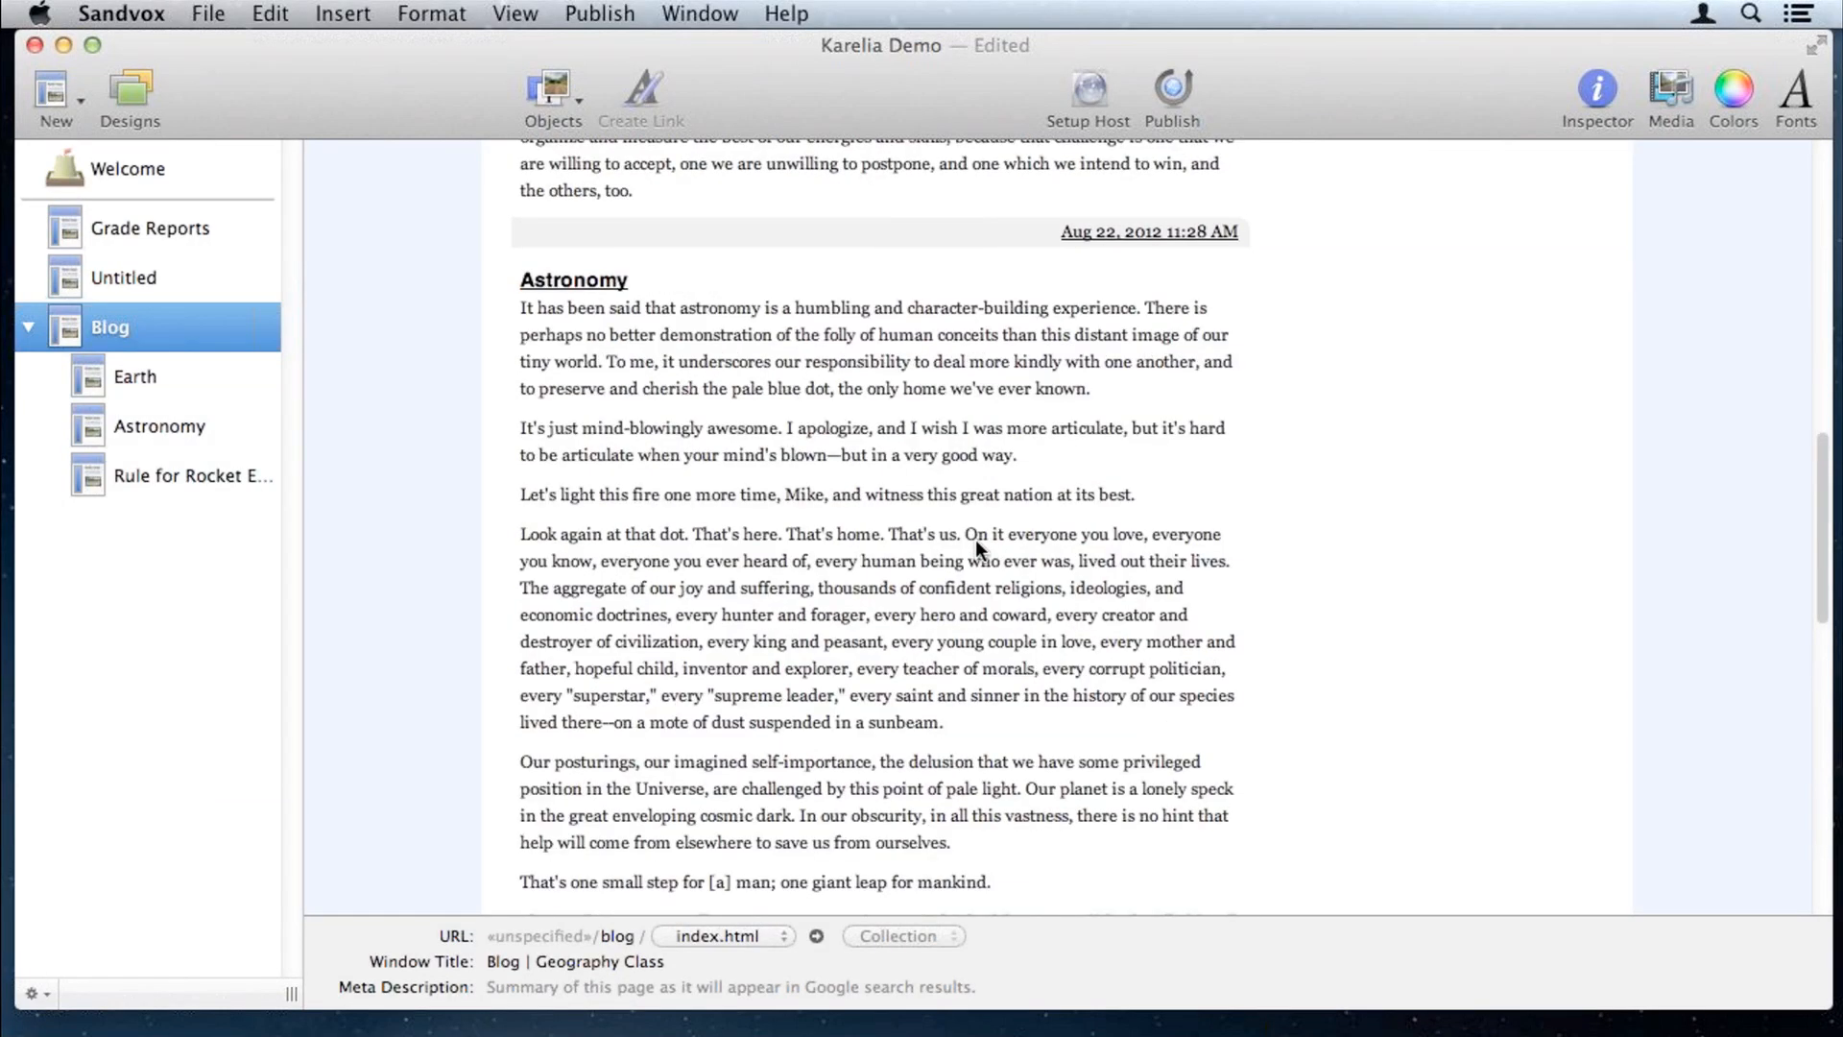
scroll(975, 539, up, 10)
scroll(775, 630, up, 7)
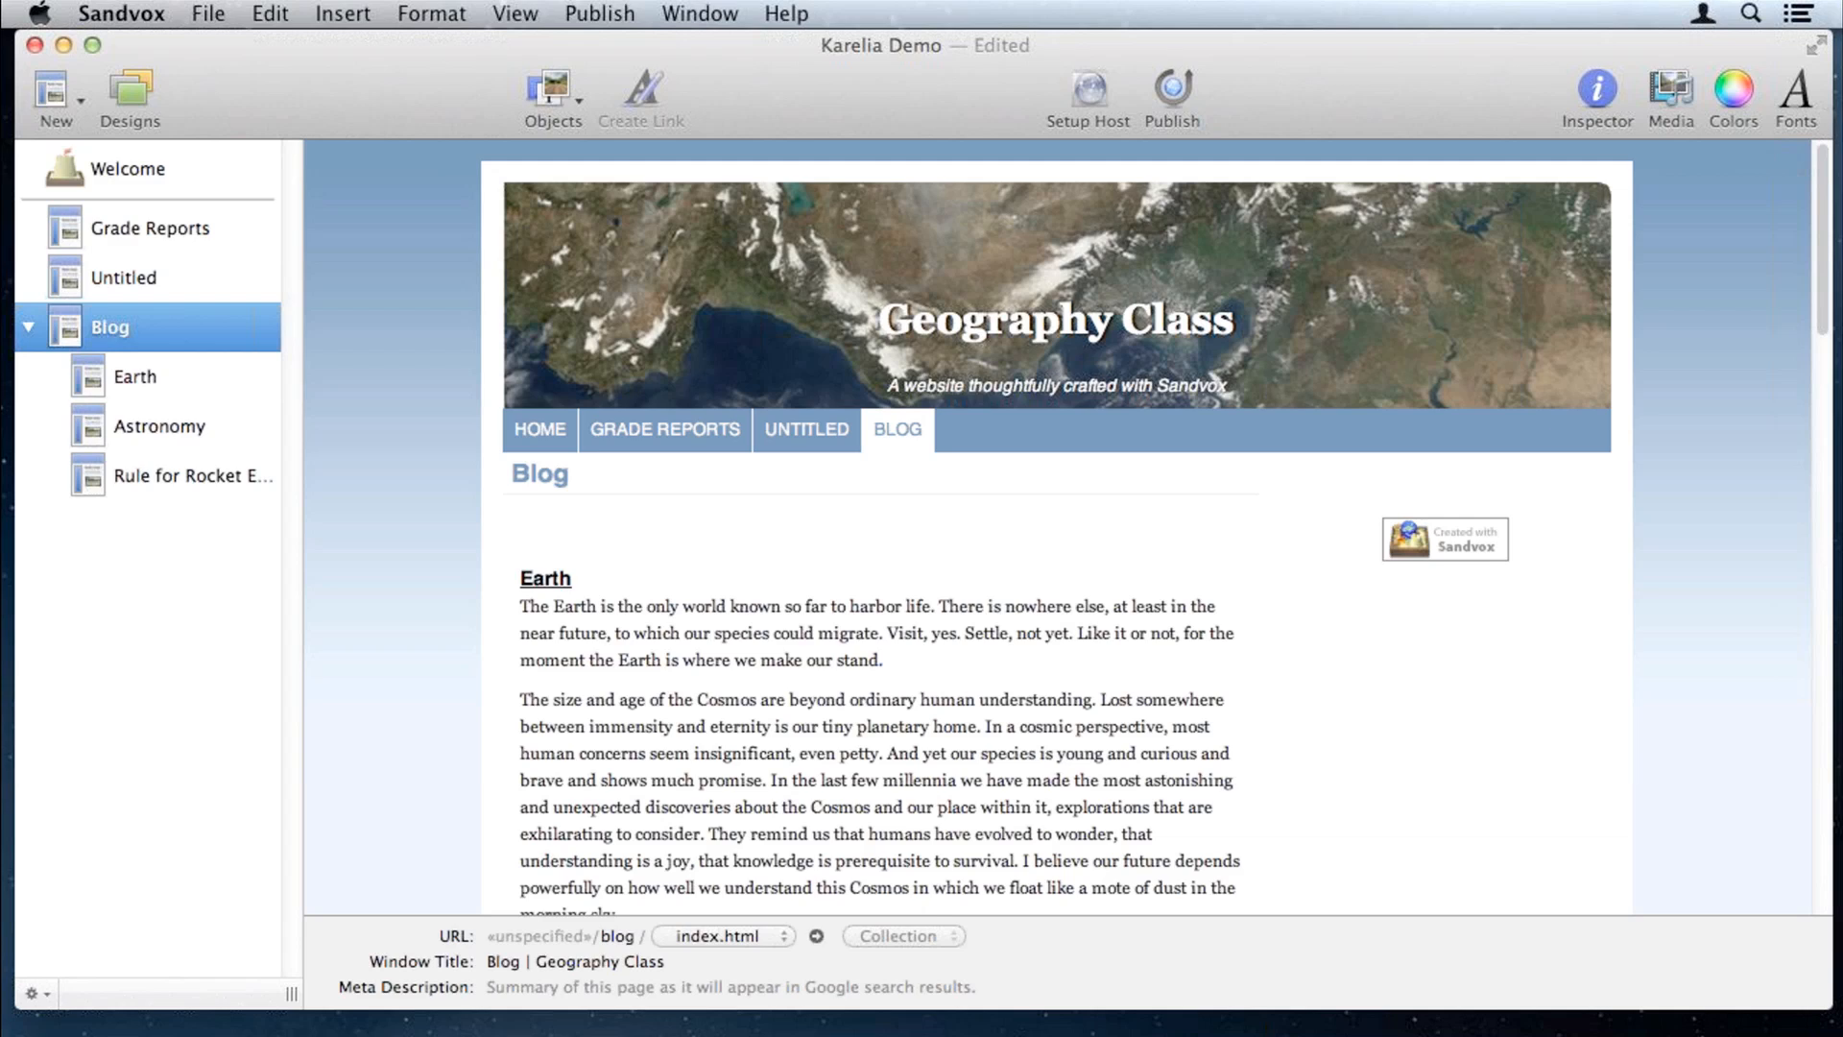
key(super+Tab)
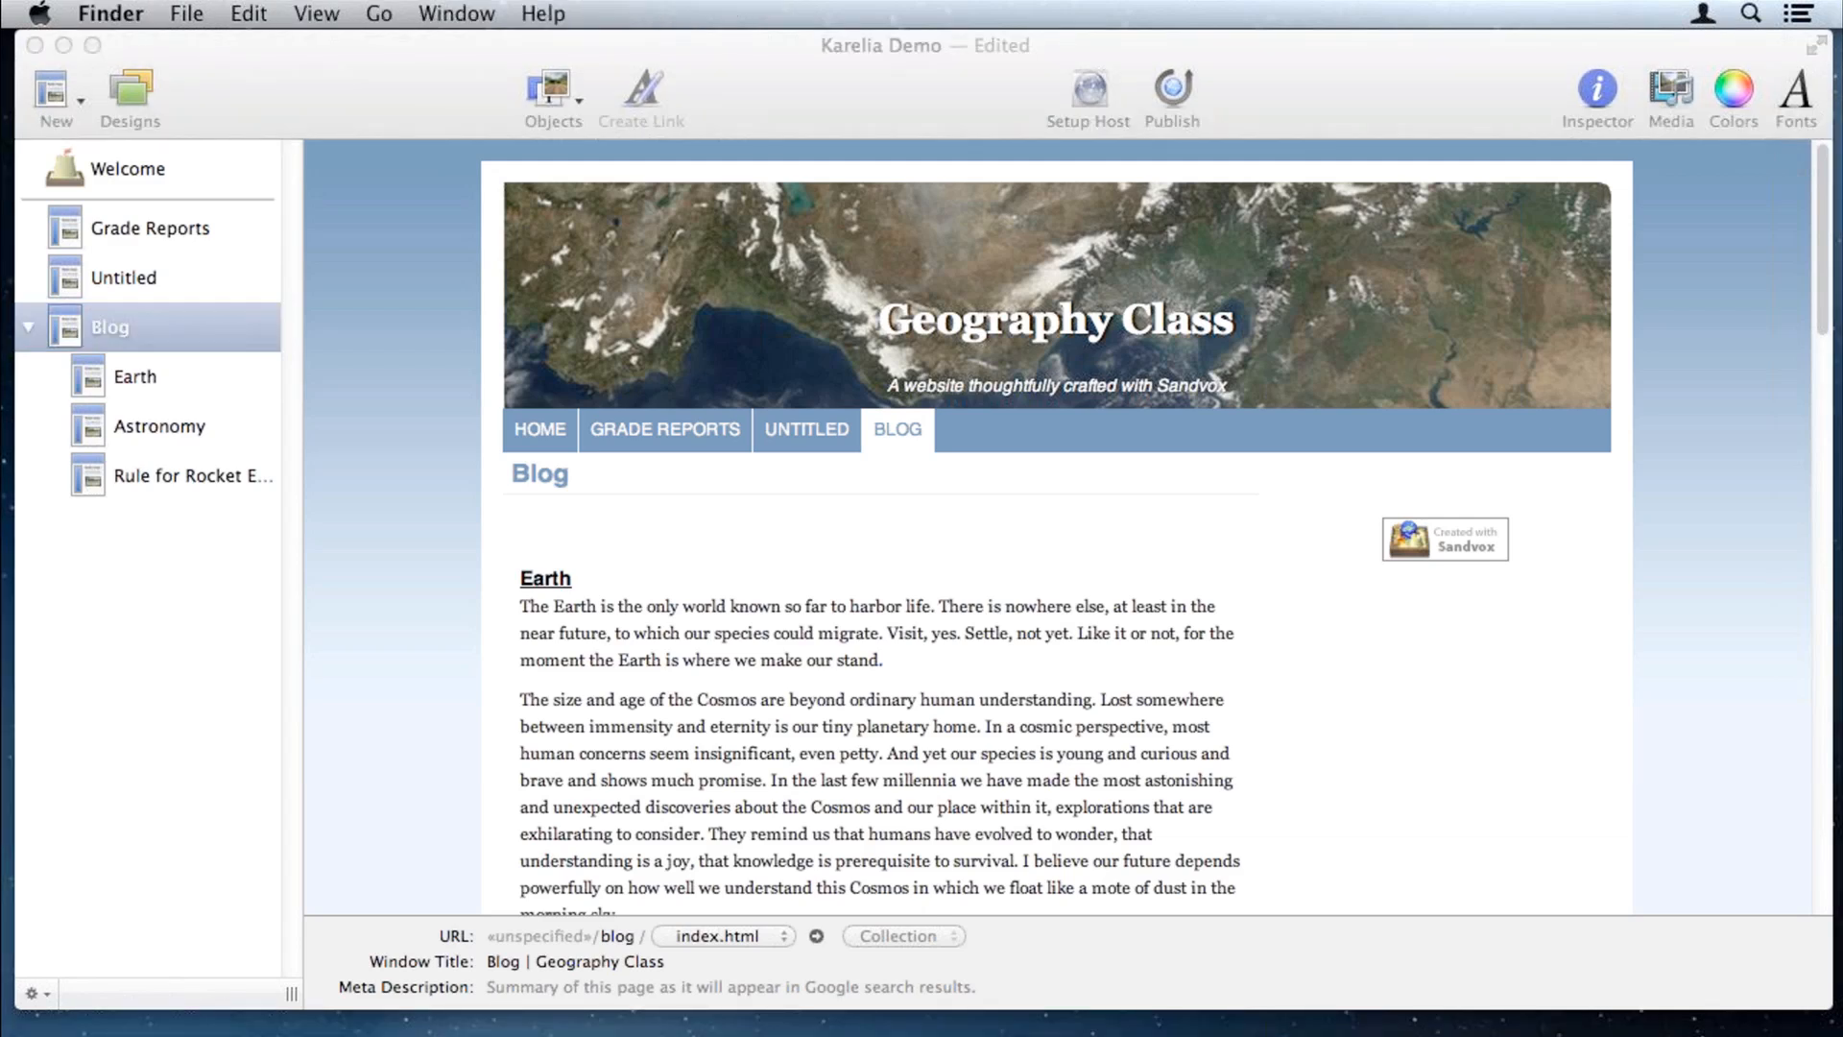
Step: Drag 7-3 Guided Reading.pdf from the desktop onto Blog in the site outline
drag(1757, 946, 171, 359)
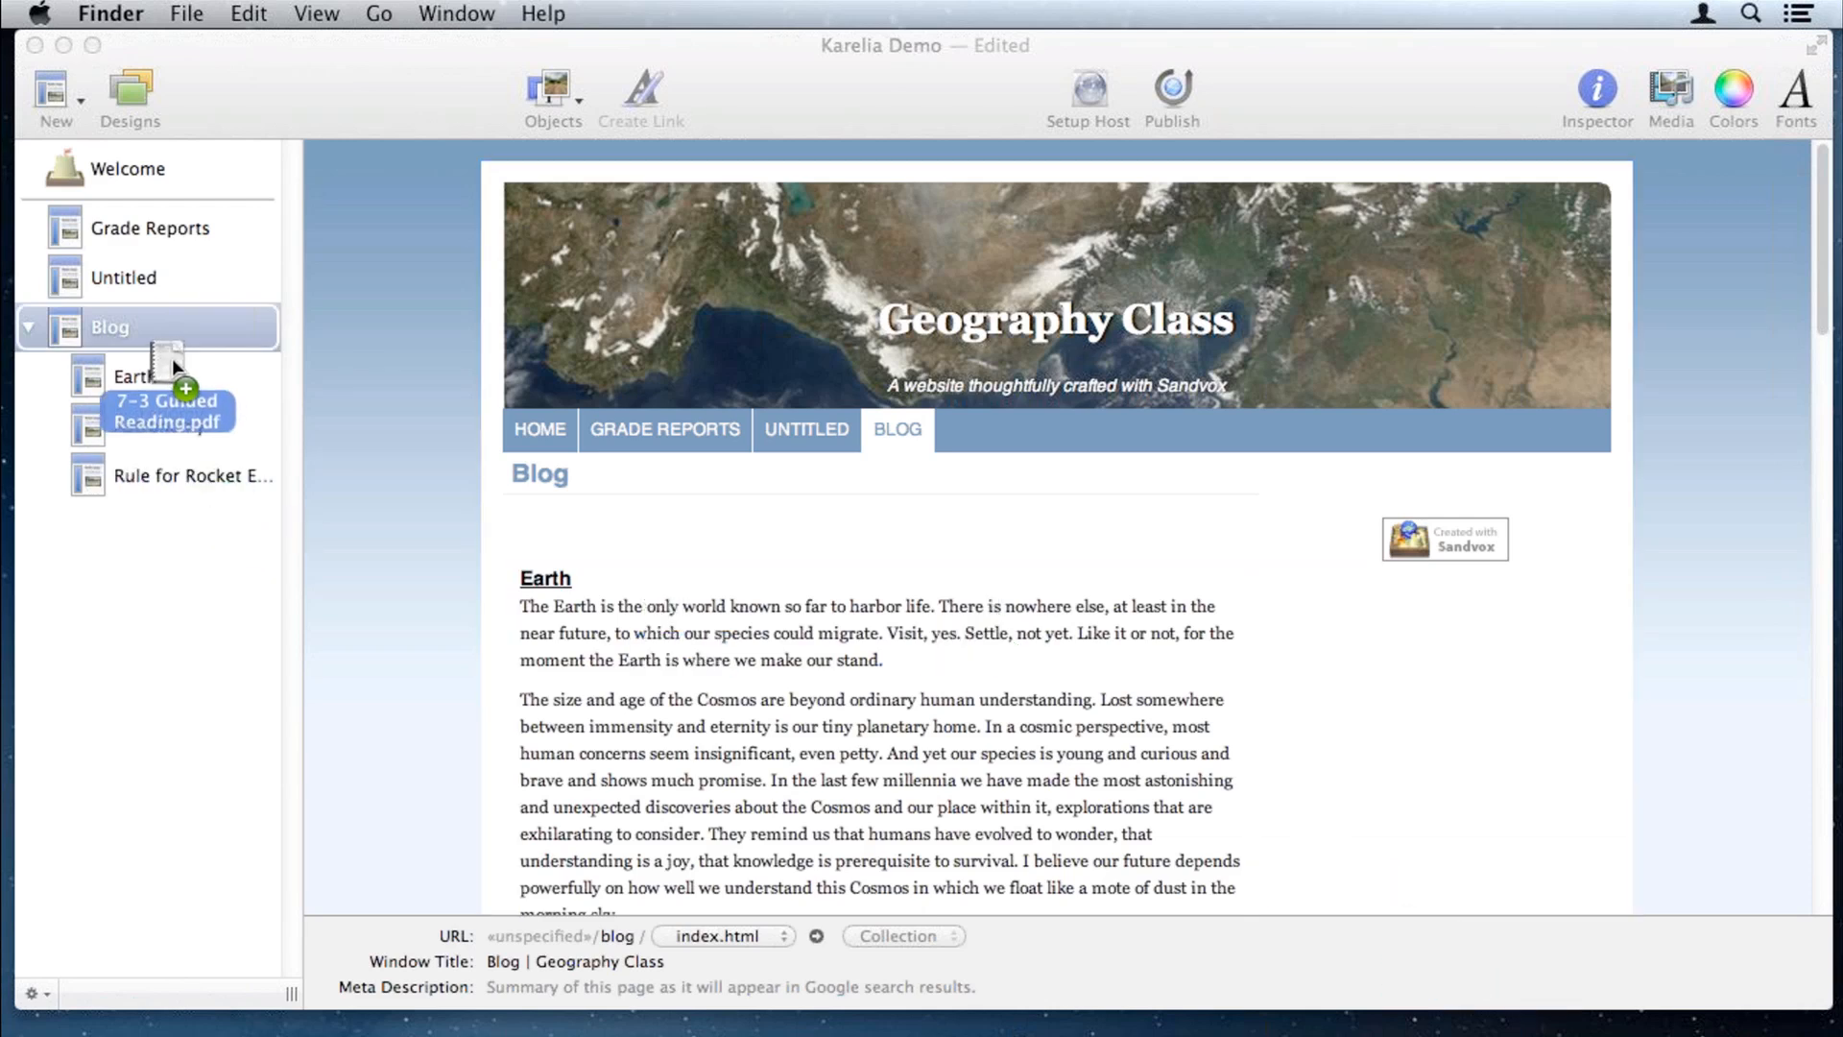
drag(171, 359, 171, 359)
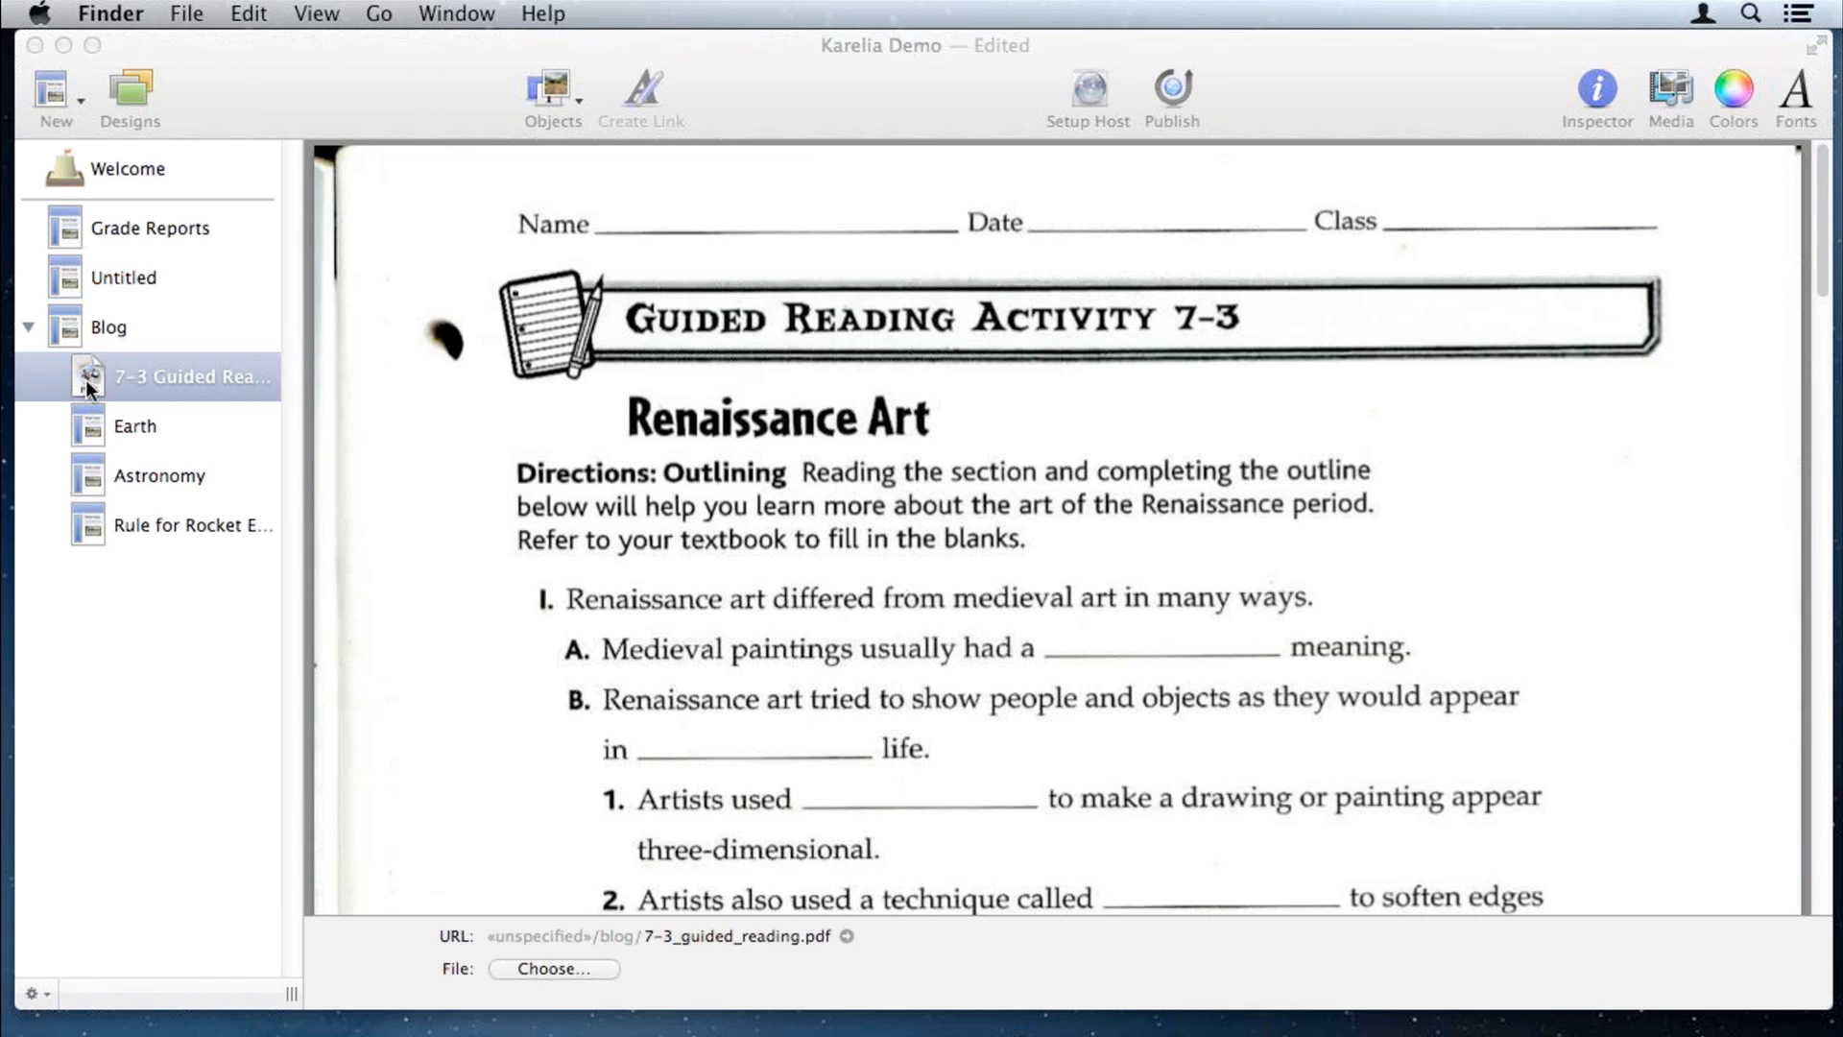
click(117, 326)
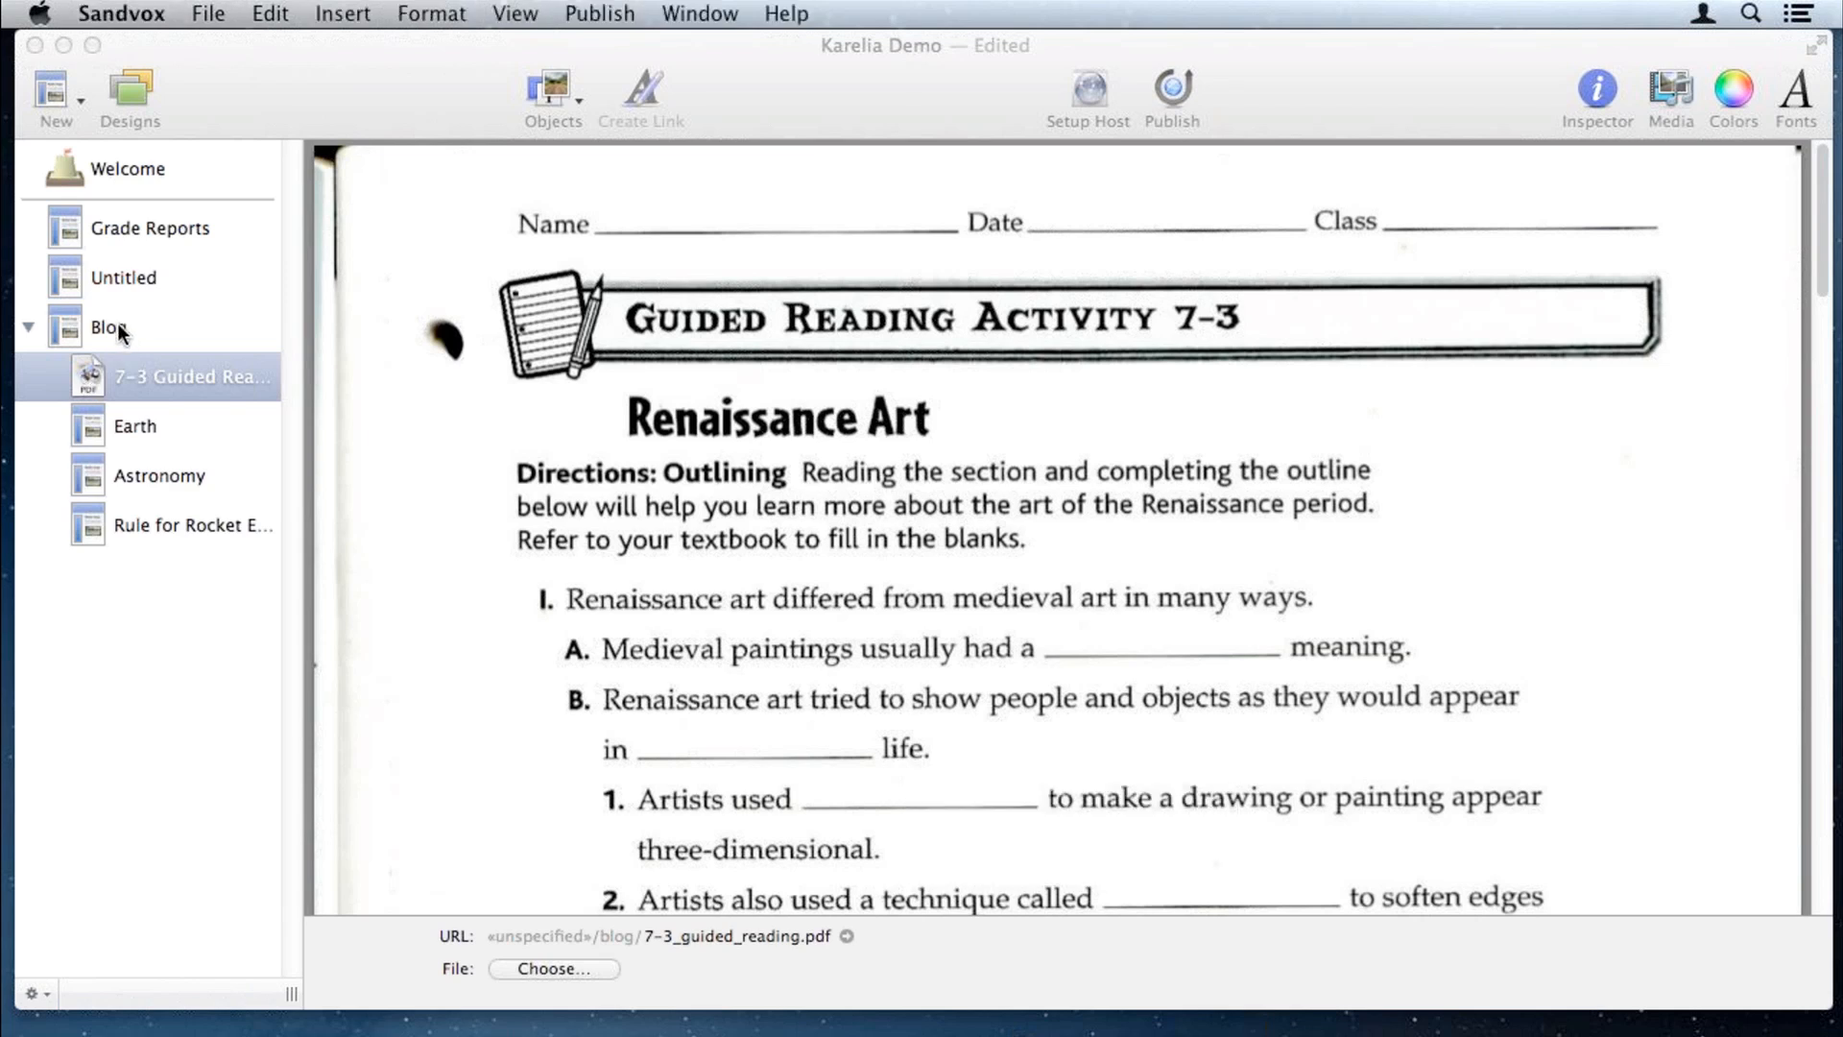
click(111, 329)
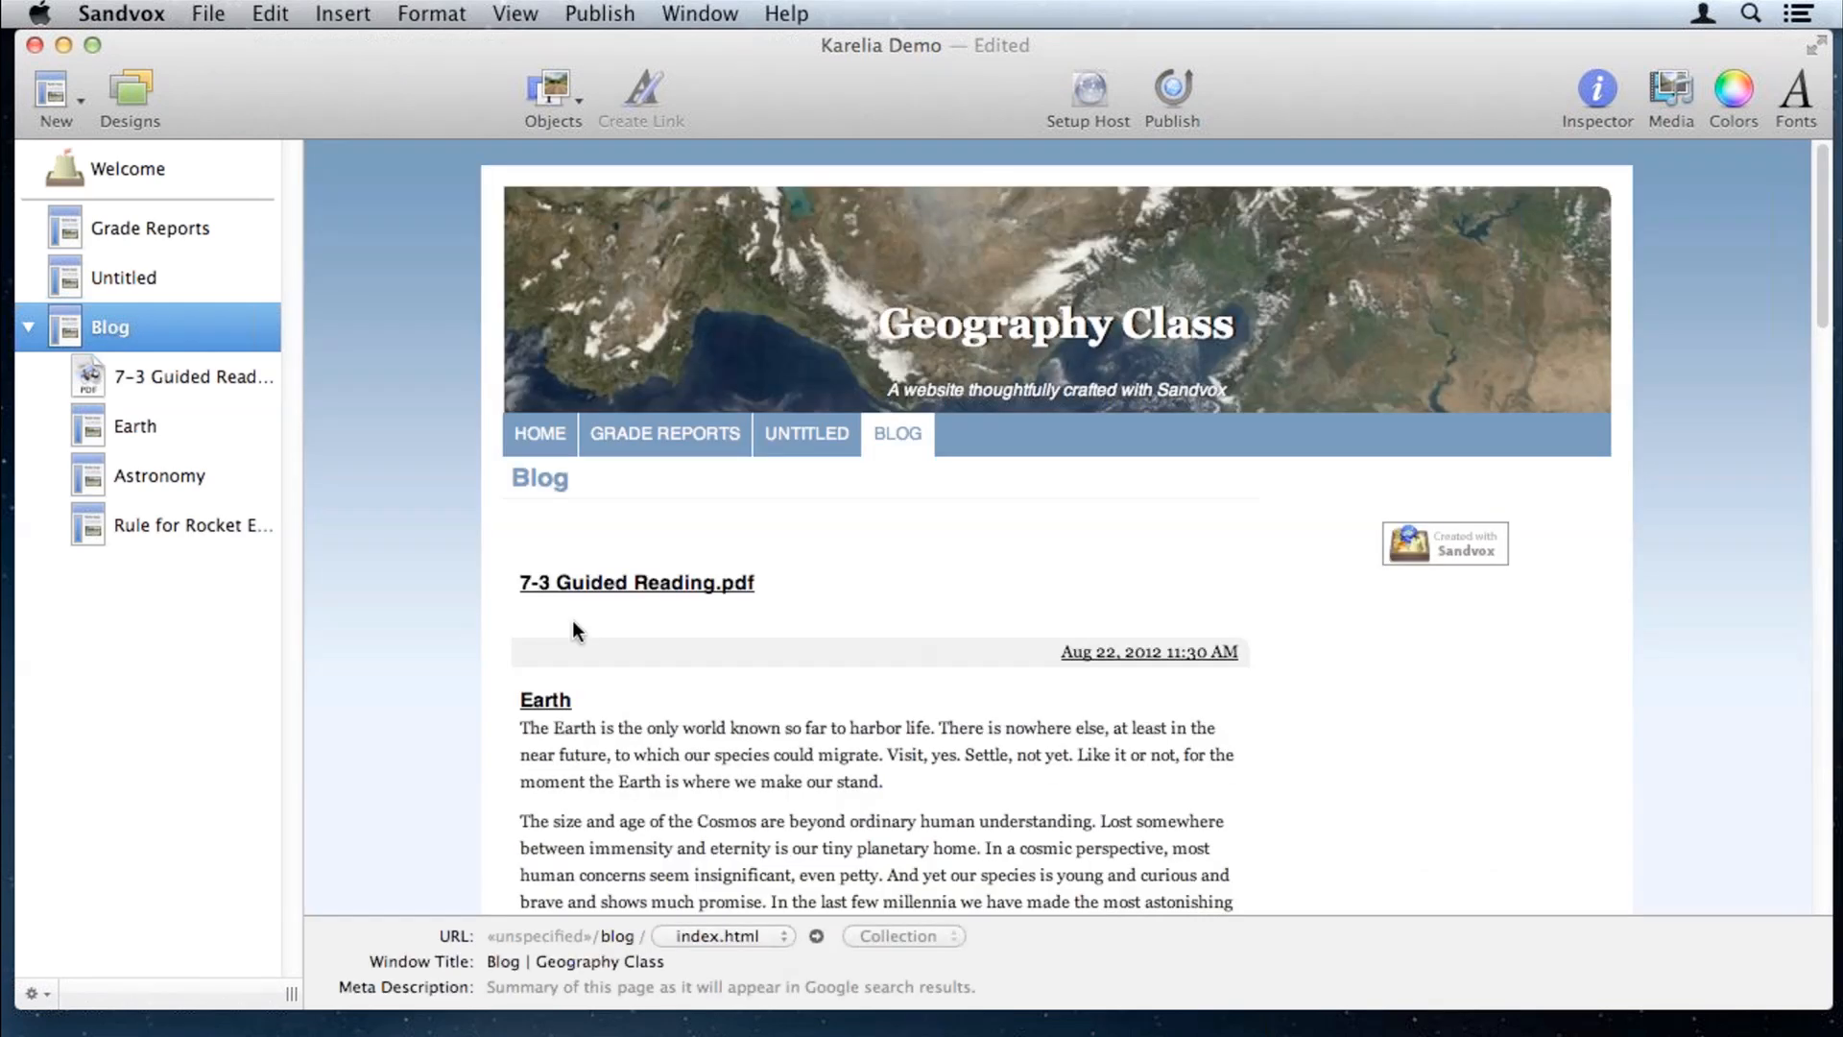
Step: Give the PDF's Blog entry the summary 'Guided Reading'
click(558, 614)
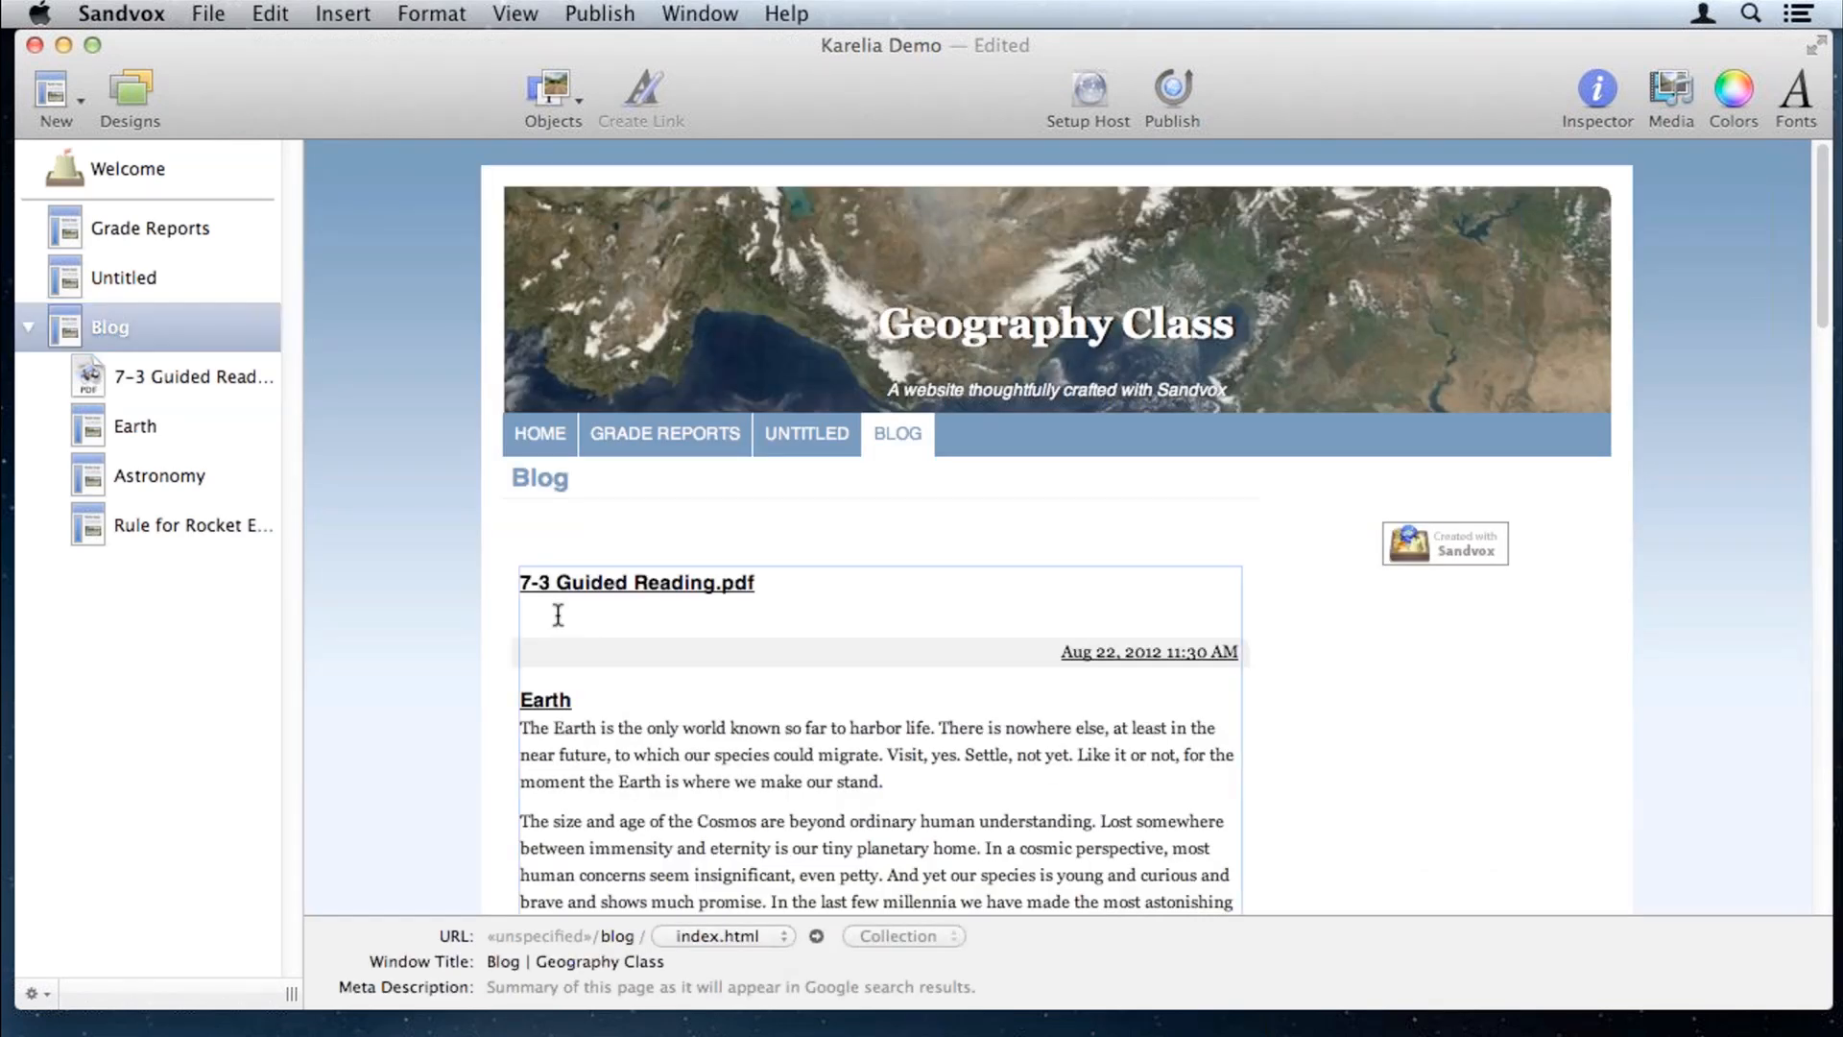
click(603, 616)
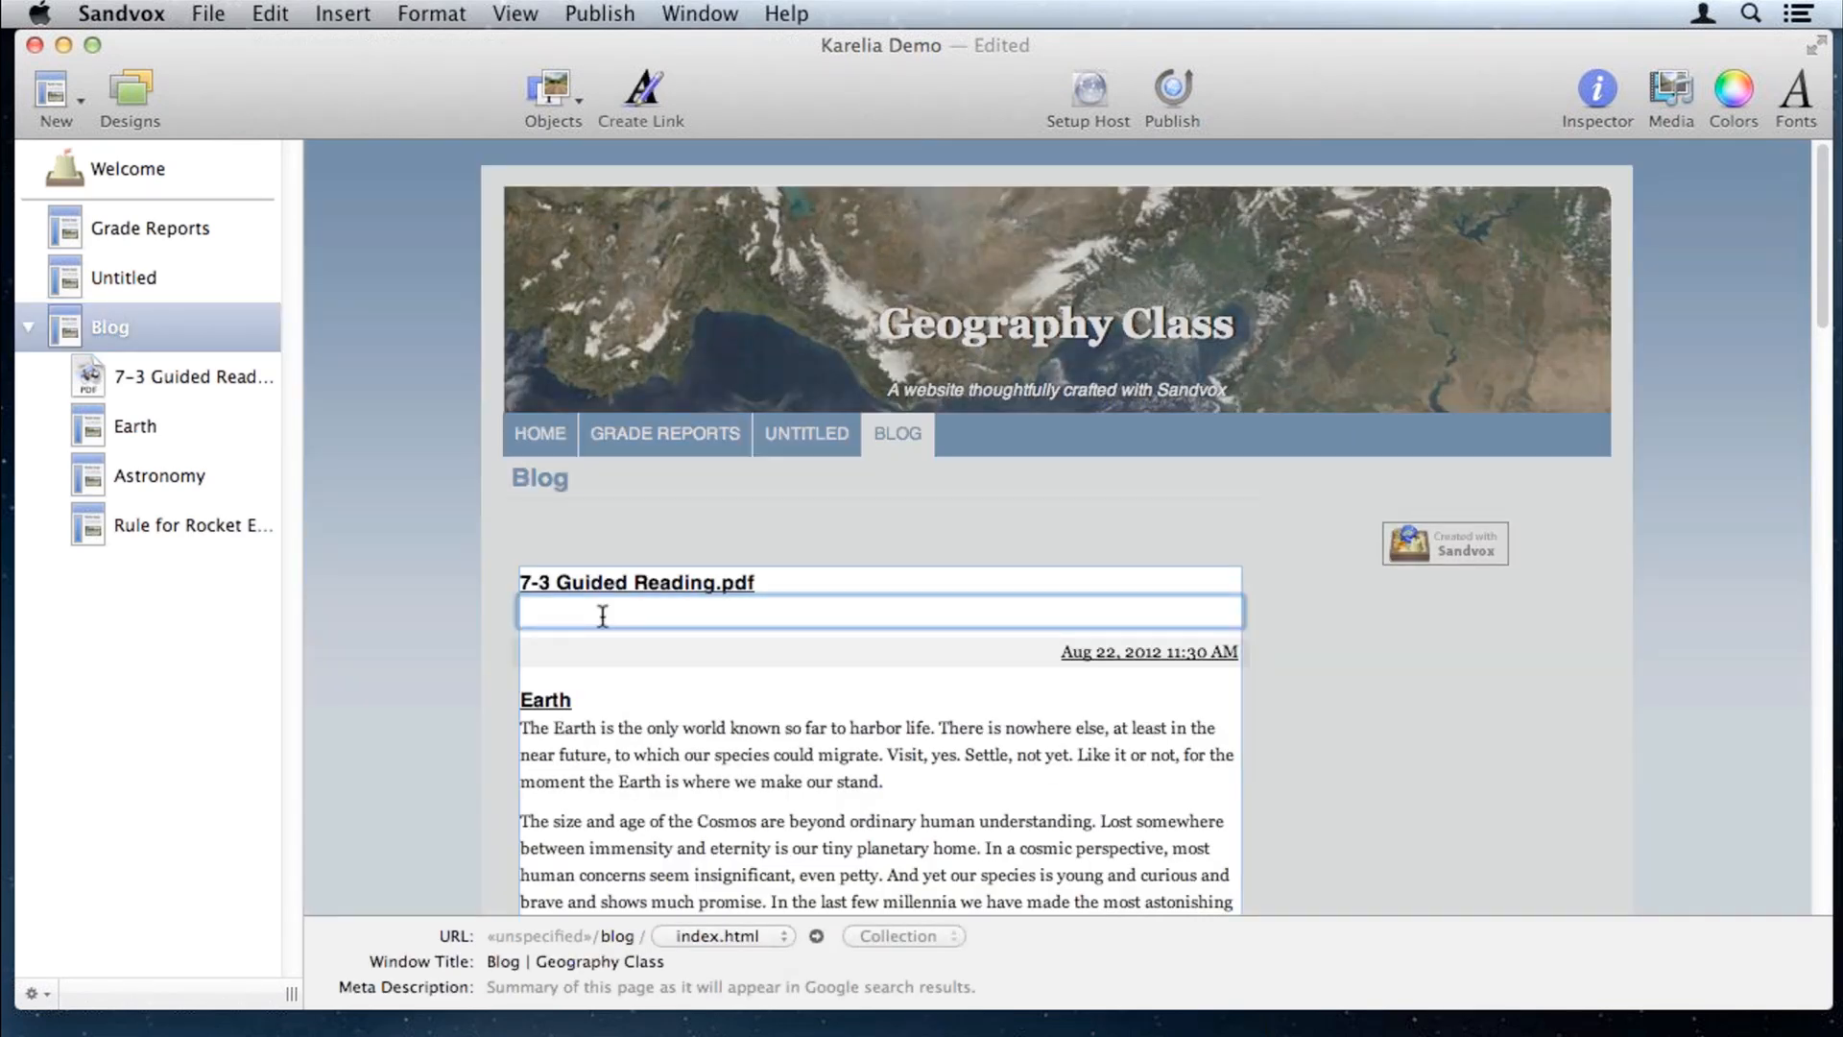
text(Guided Reading)
click(417, 521)
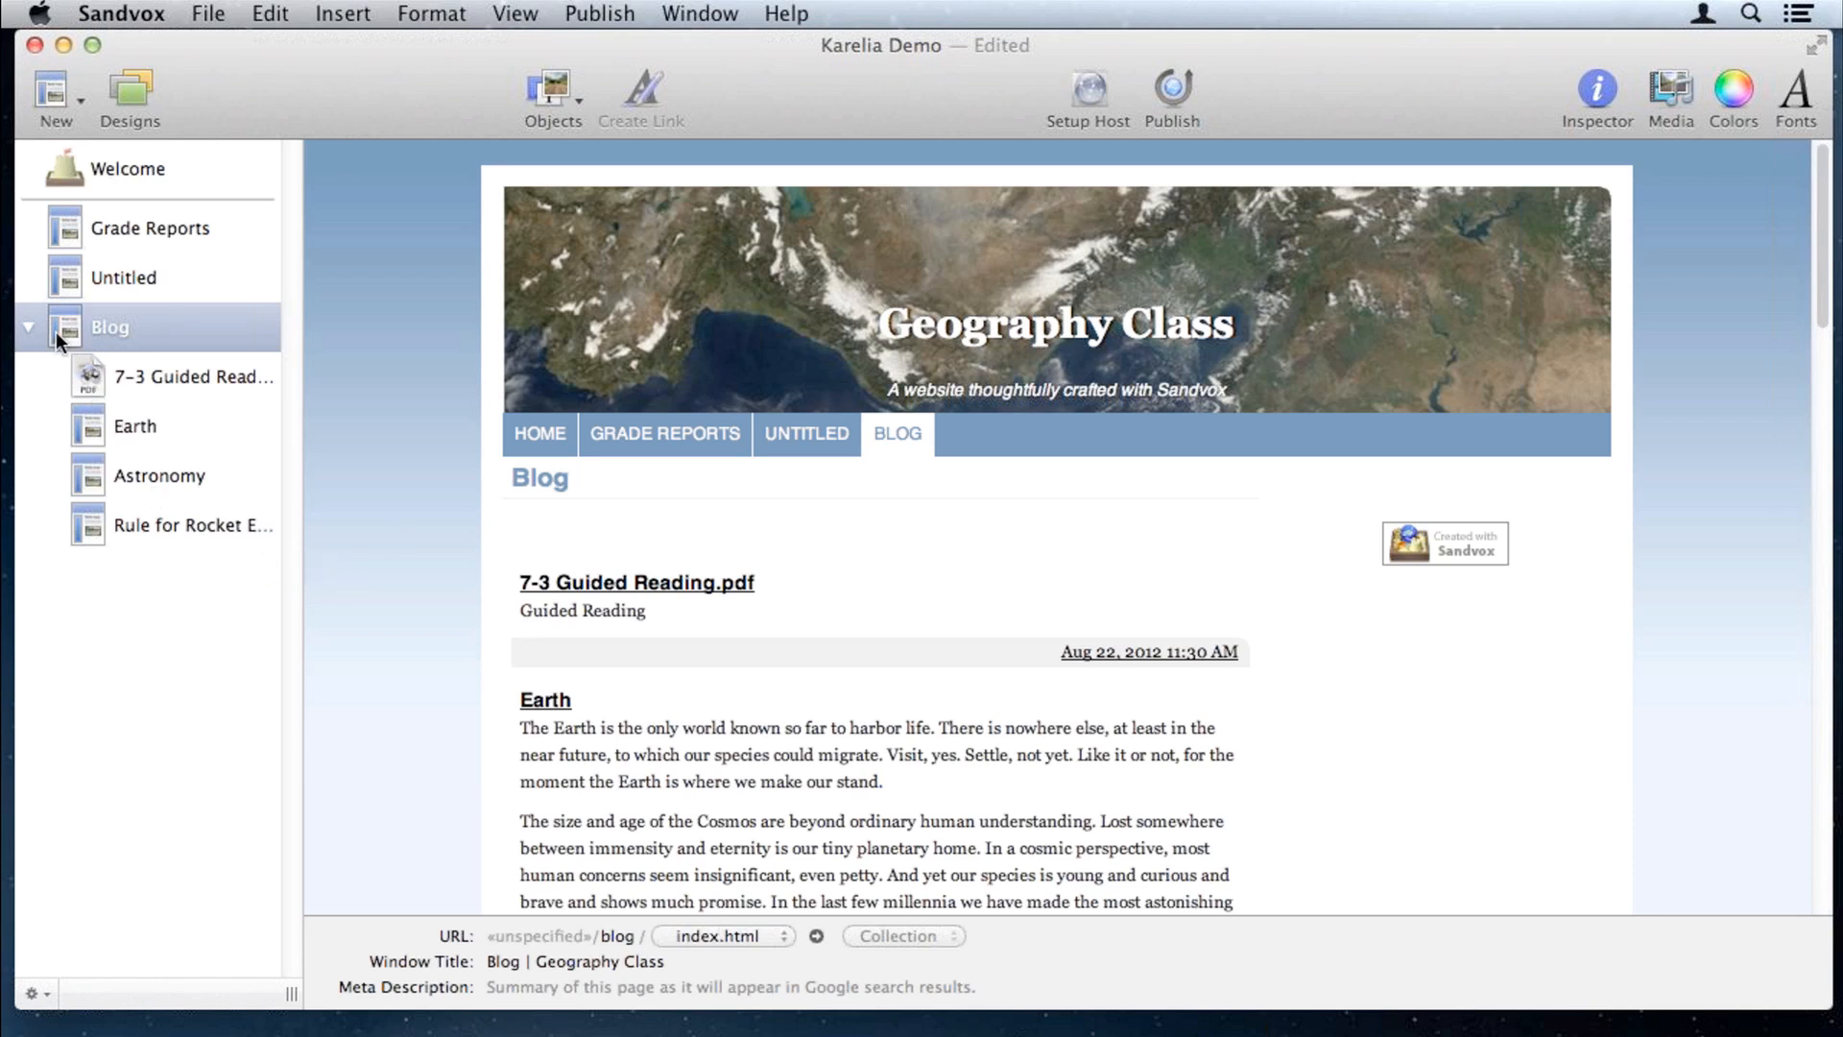
click(56, 99)
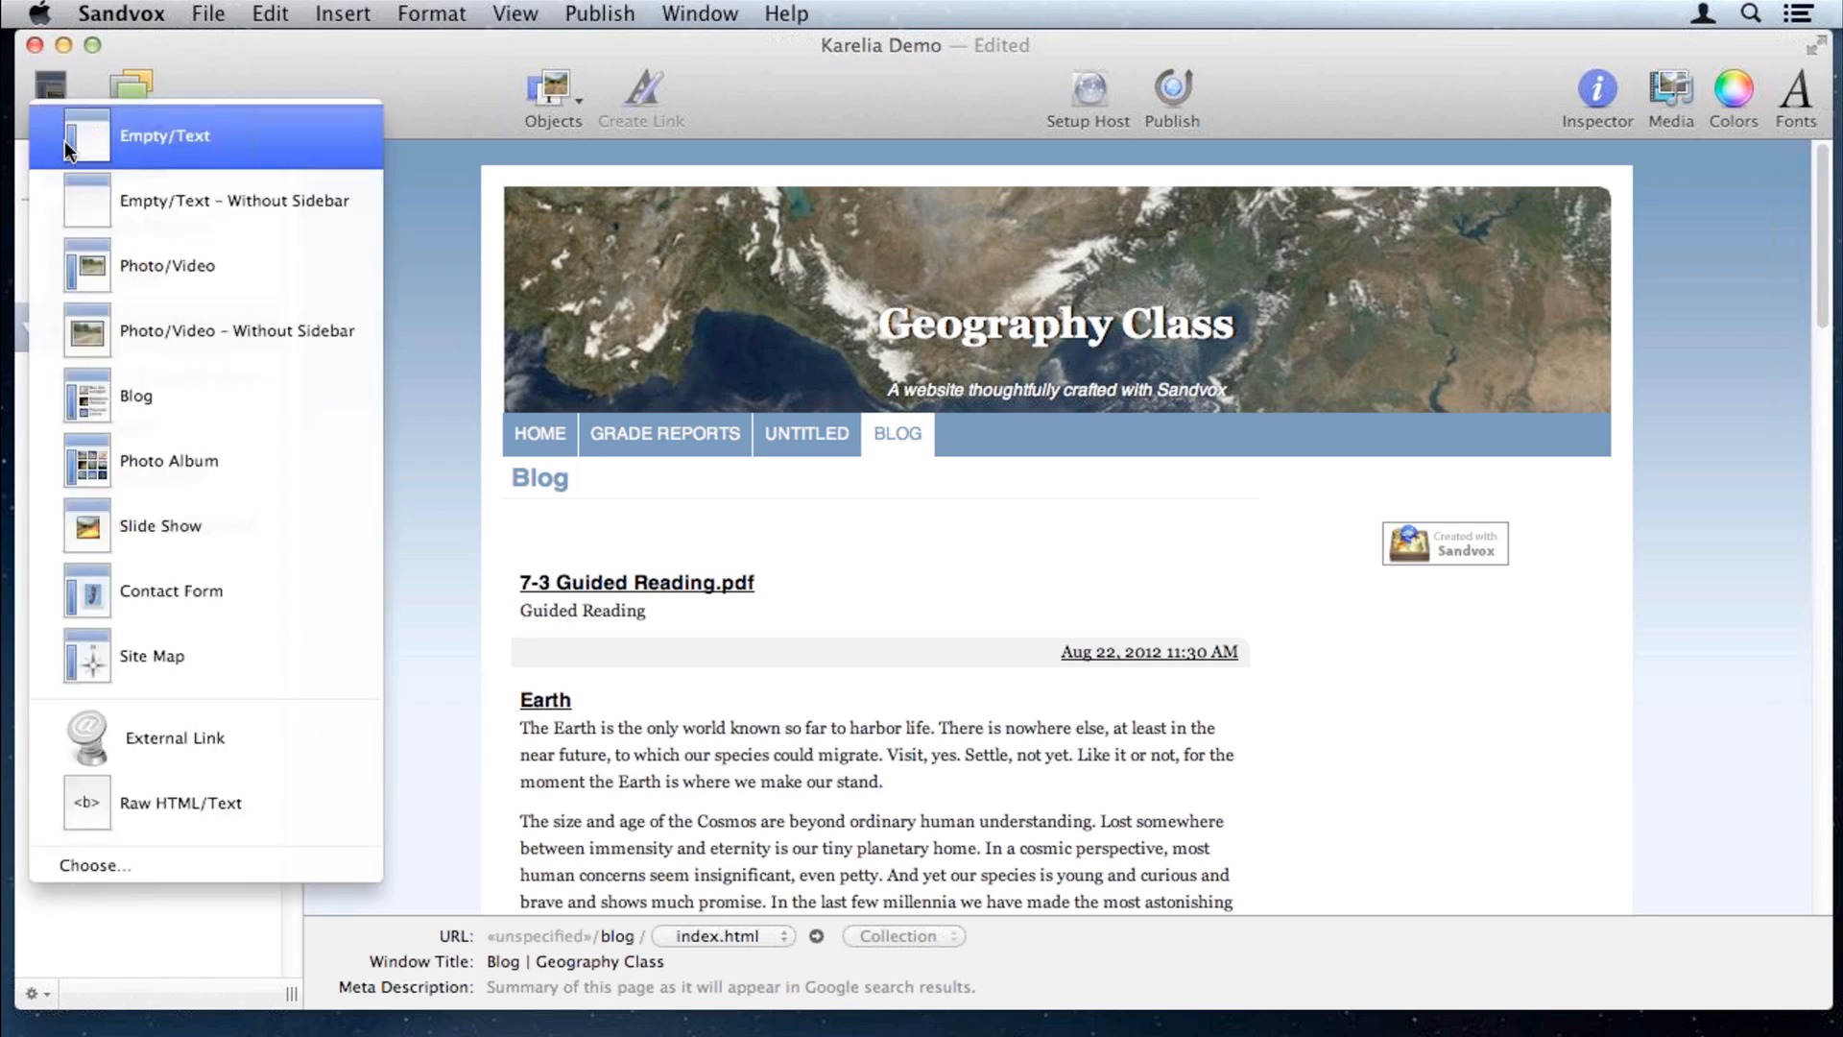
Step: Add an Untitled Empty/Text post atop the Blog, check it, then show the Welcome page
click(65, 140)
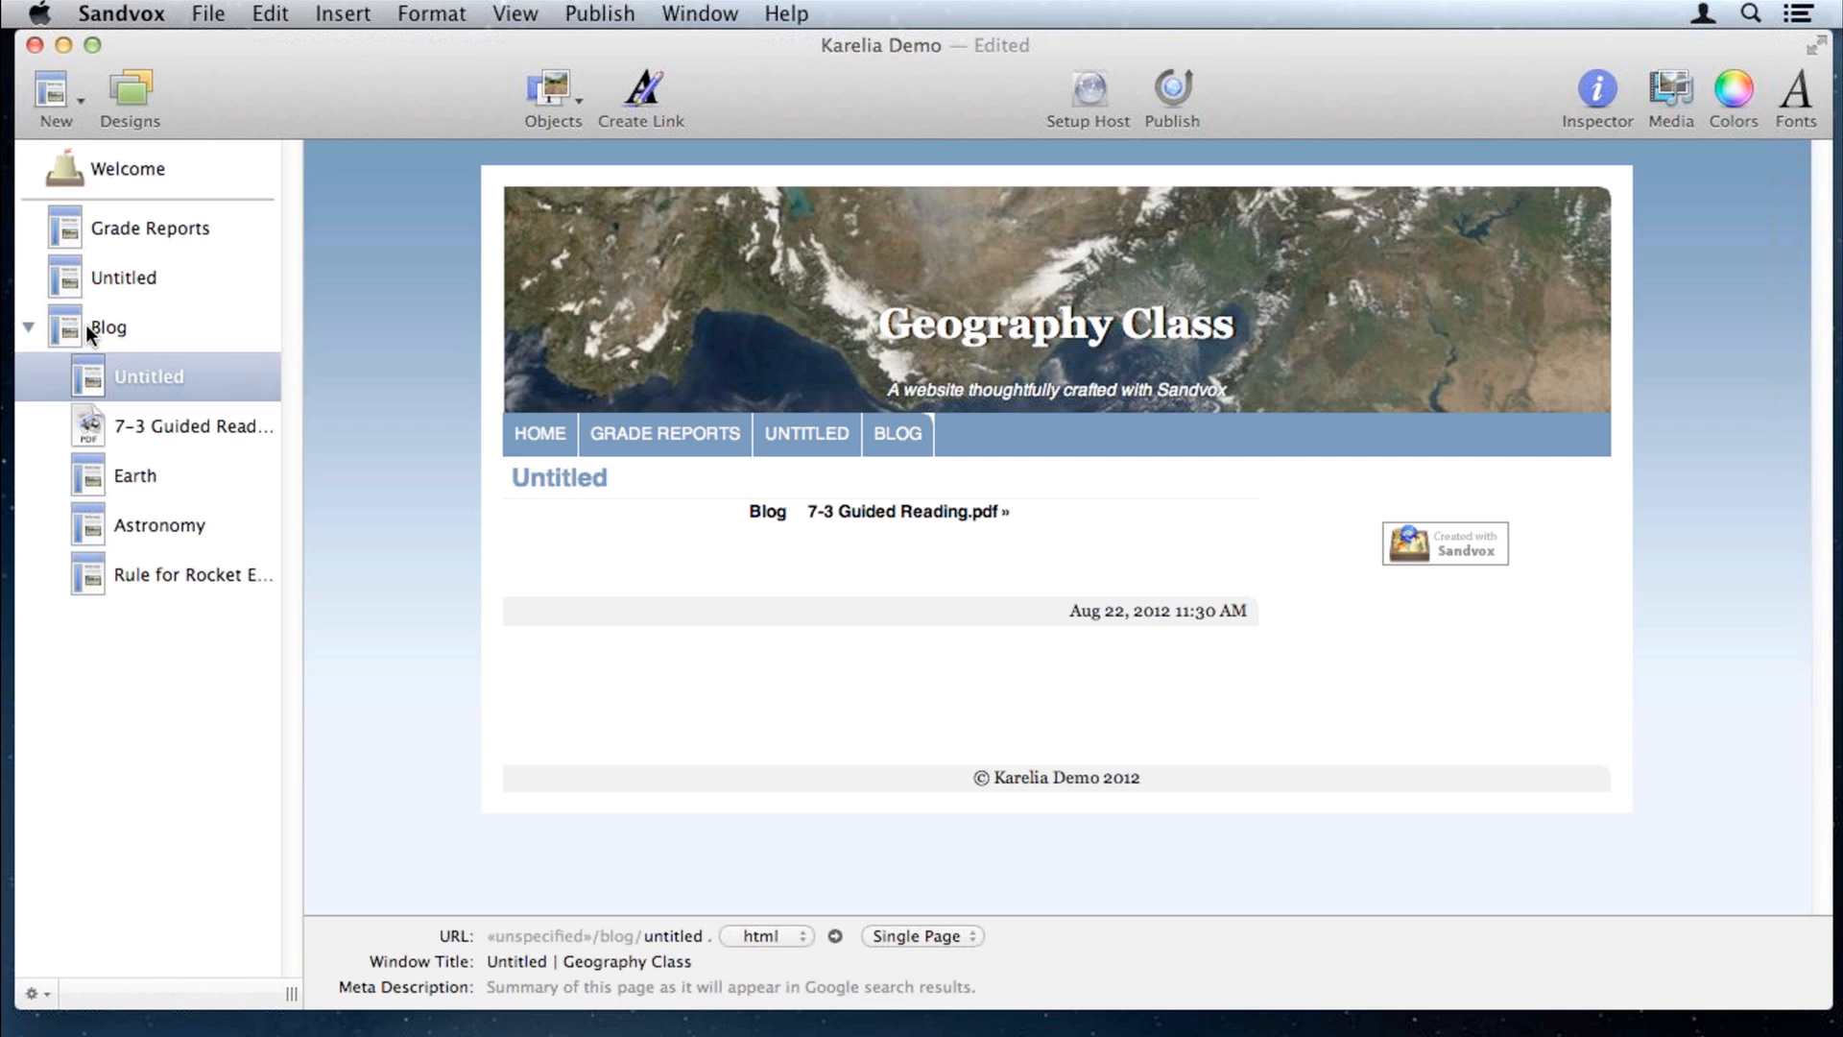
click(97, 330)
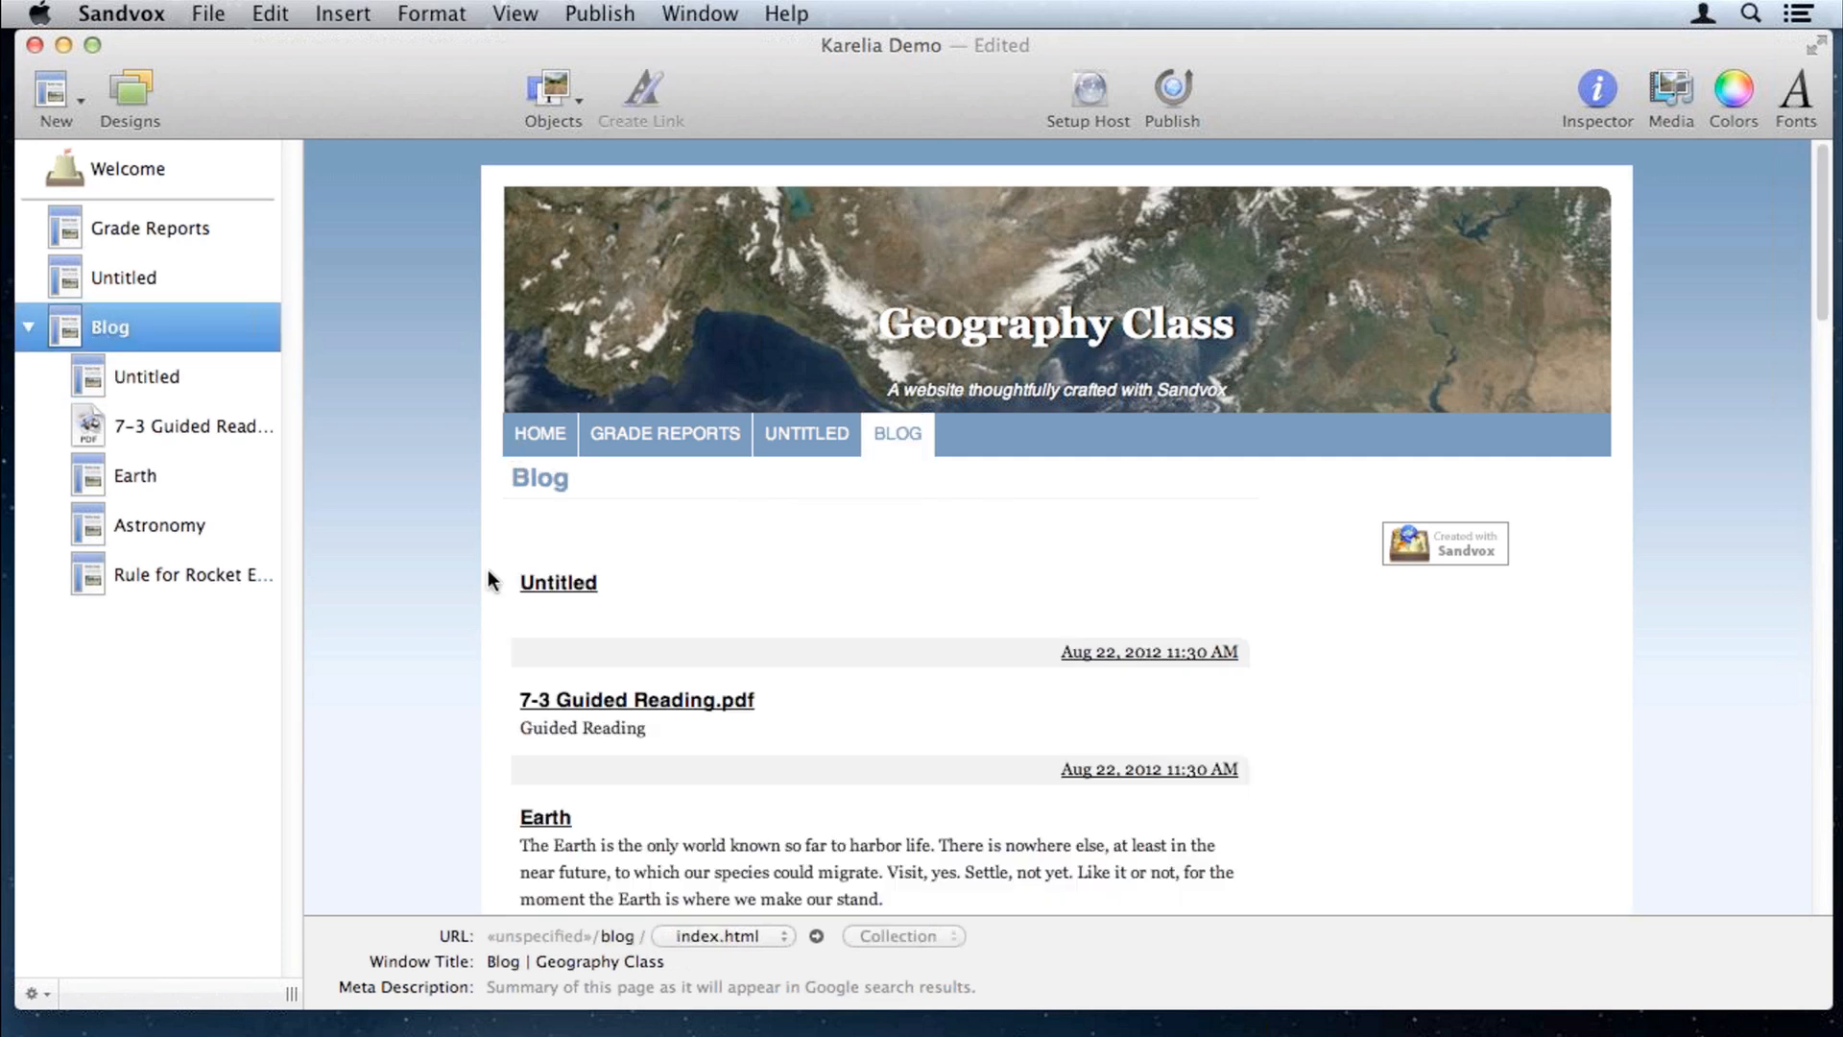
scroll(583, 681, down, 1)
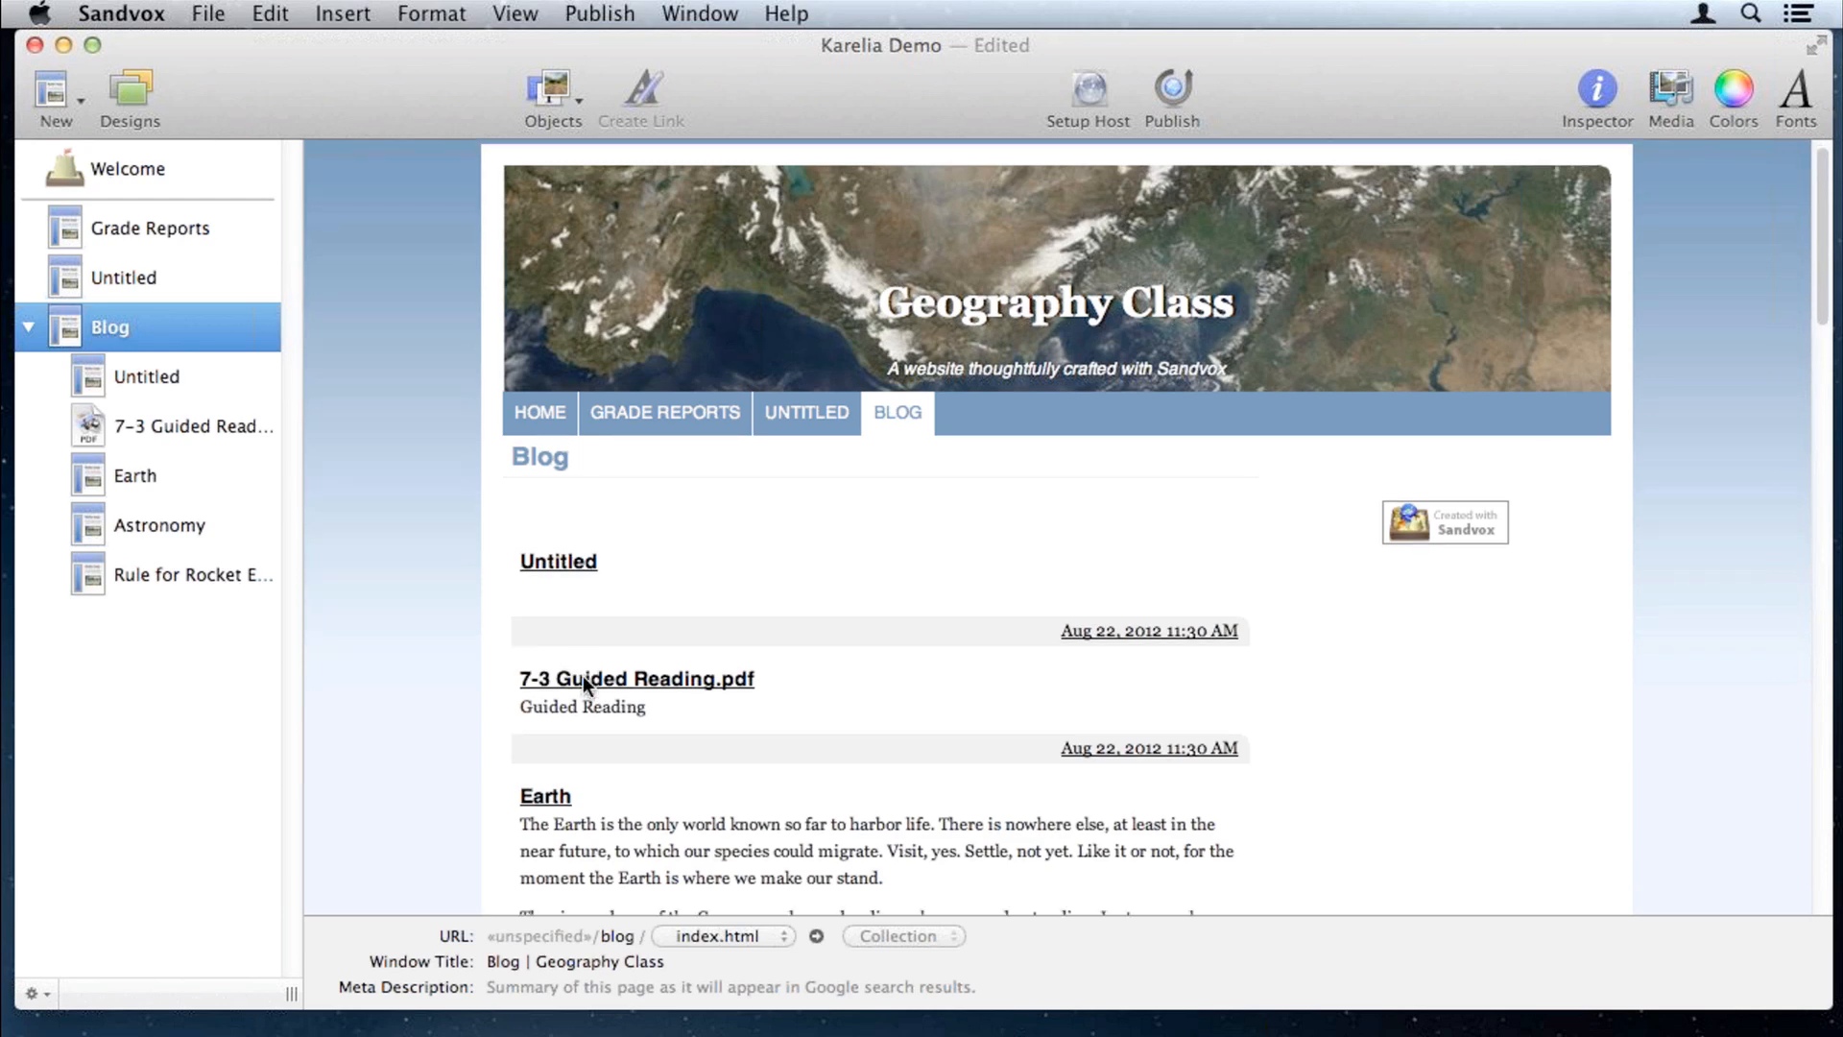
scroll(584, 675, down, 5)
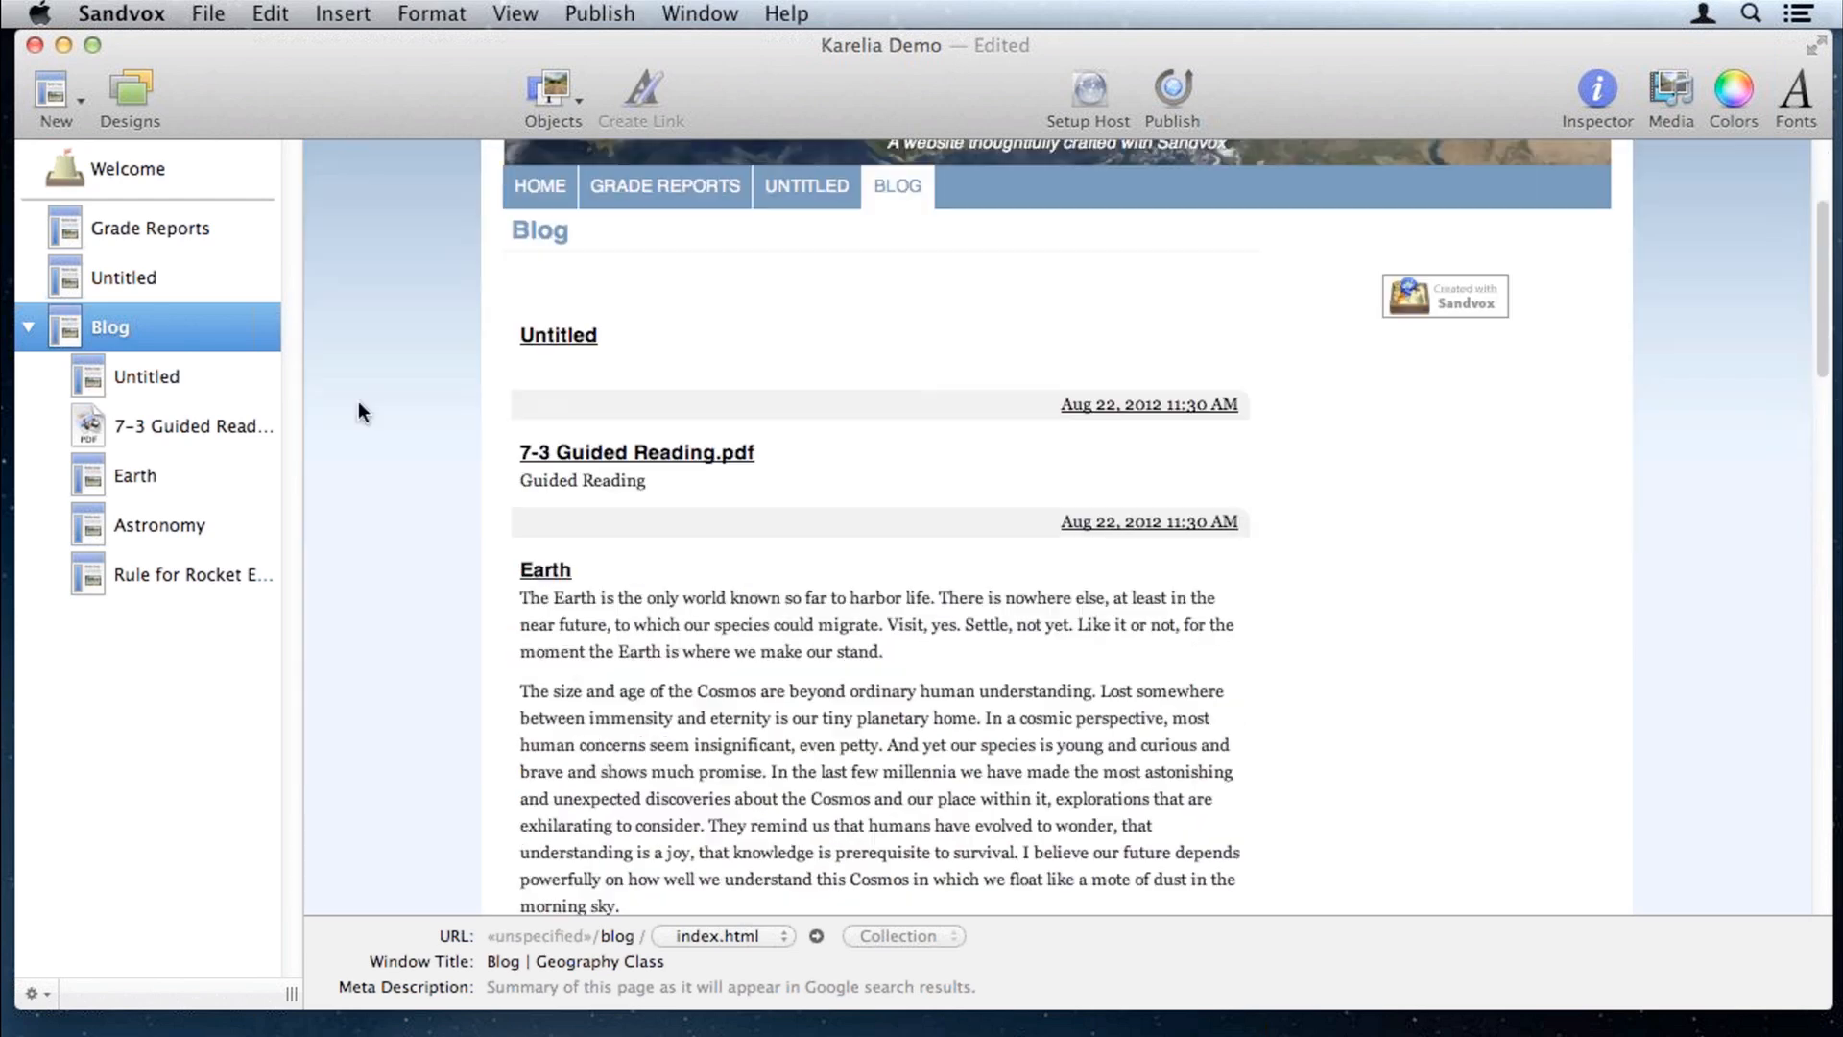
click(135, 166)
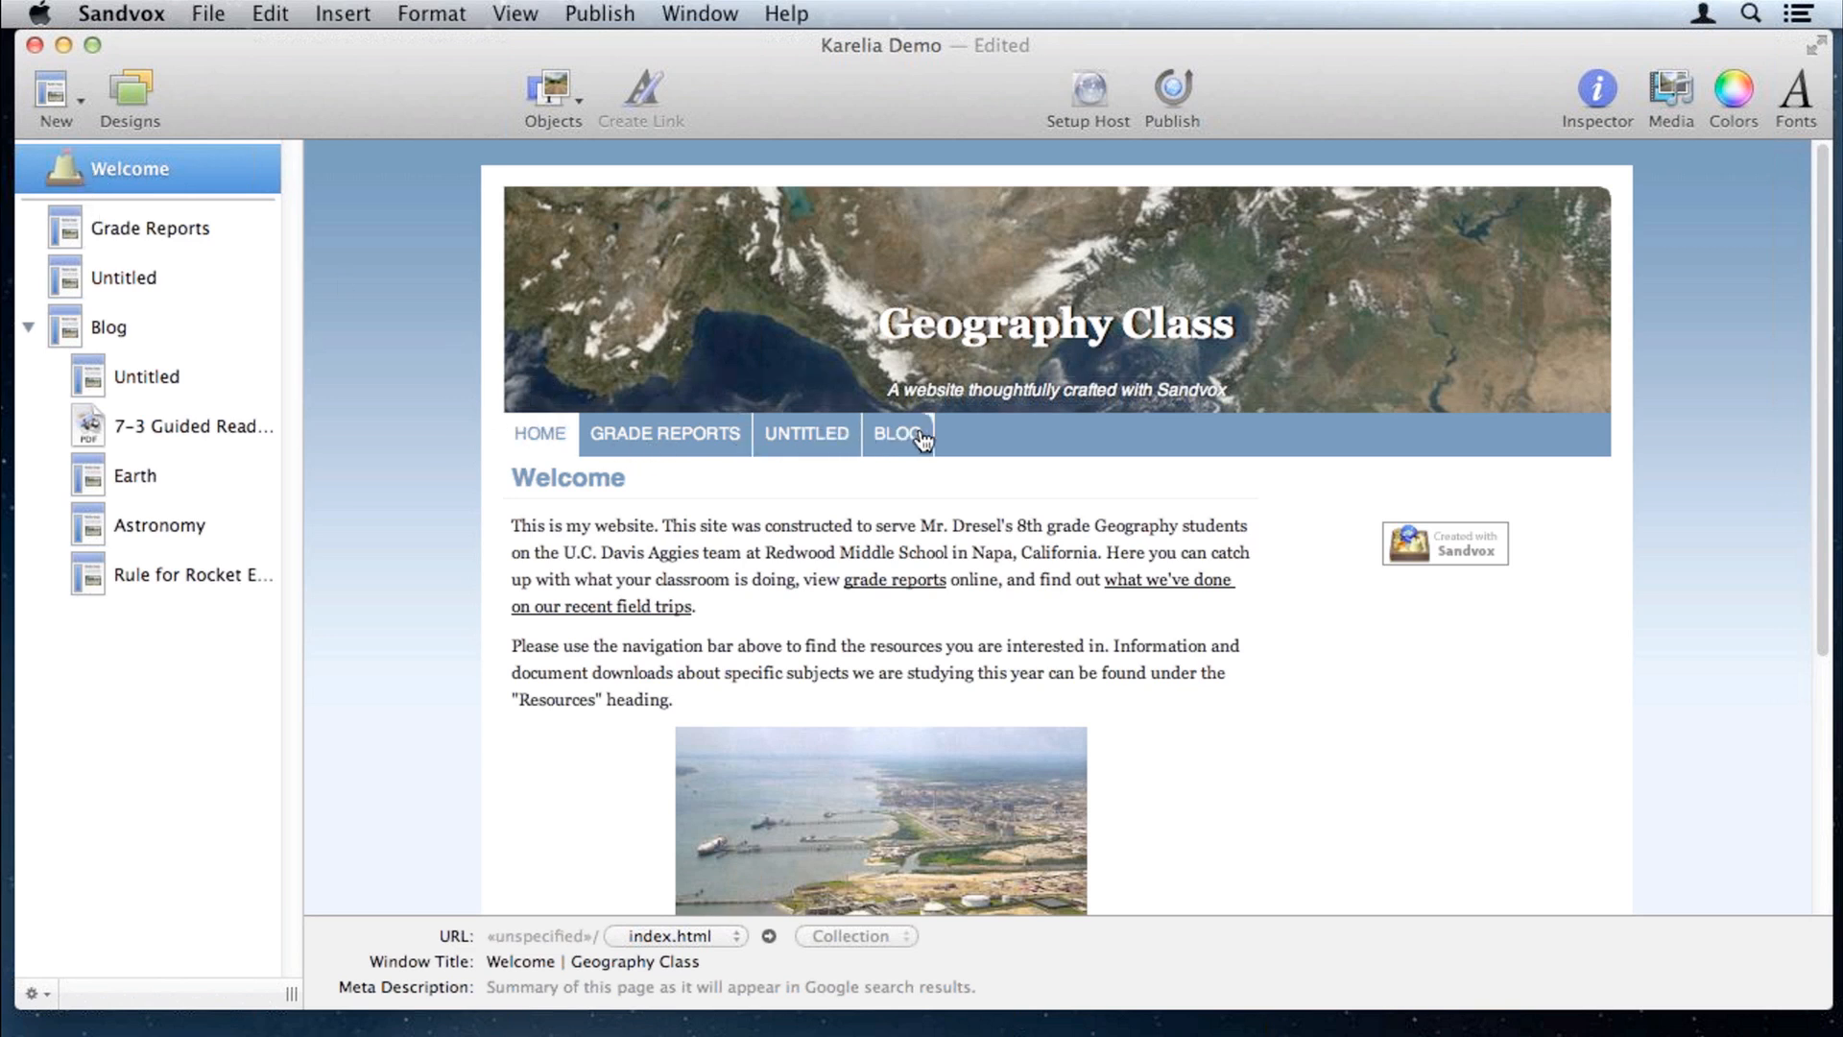
Step: Add a new Photo Album page and open the Media Browser with the Pictures images
click(53, 99)
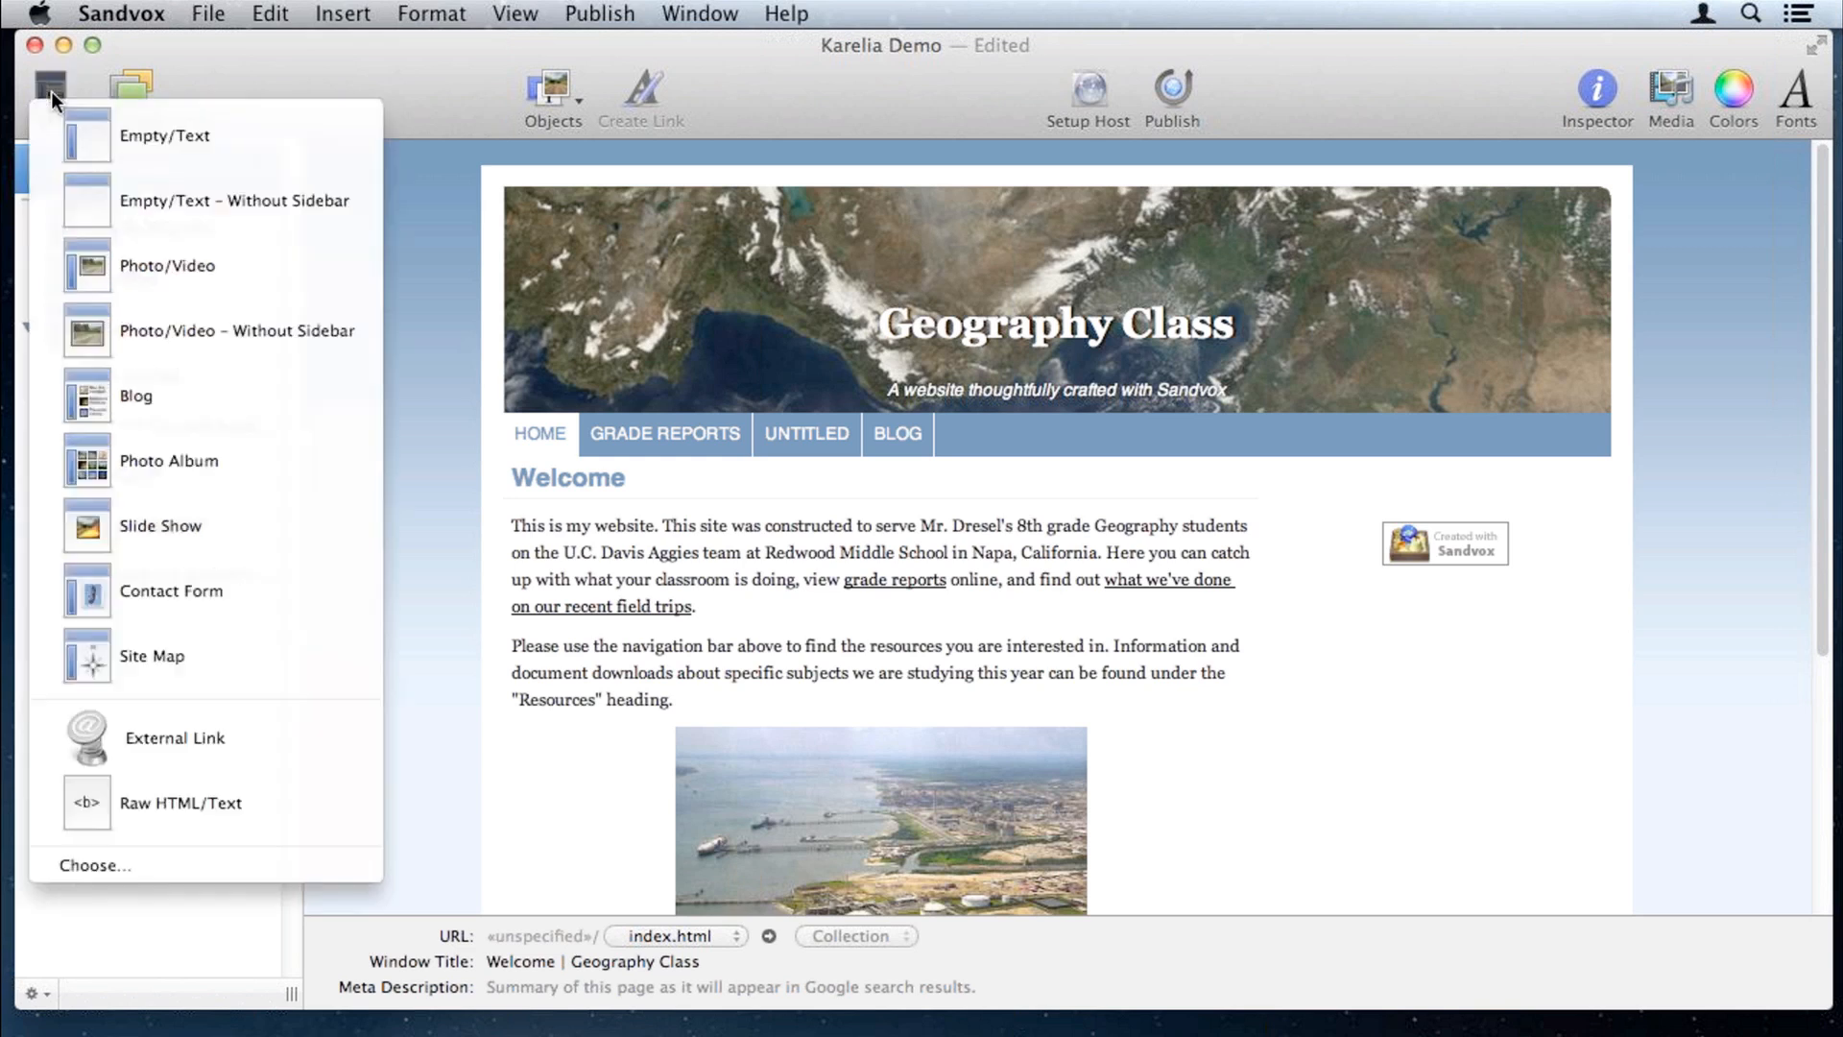
click(83, 467)
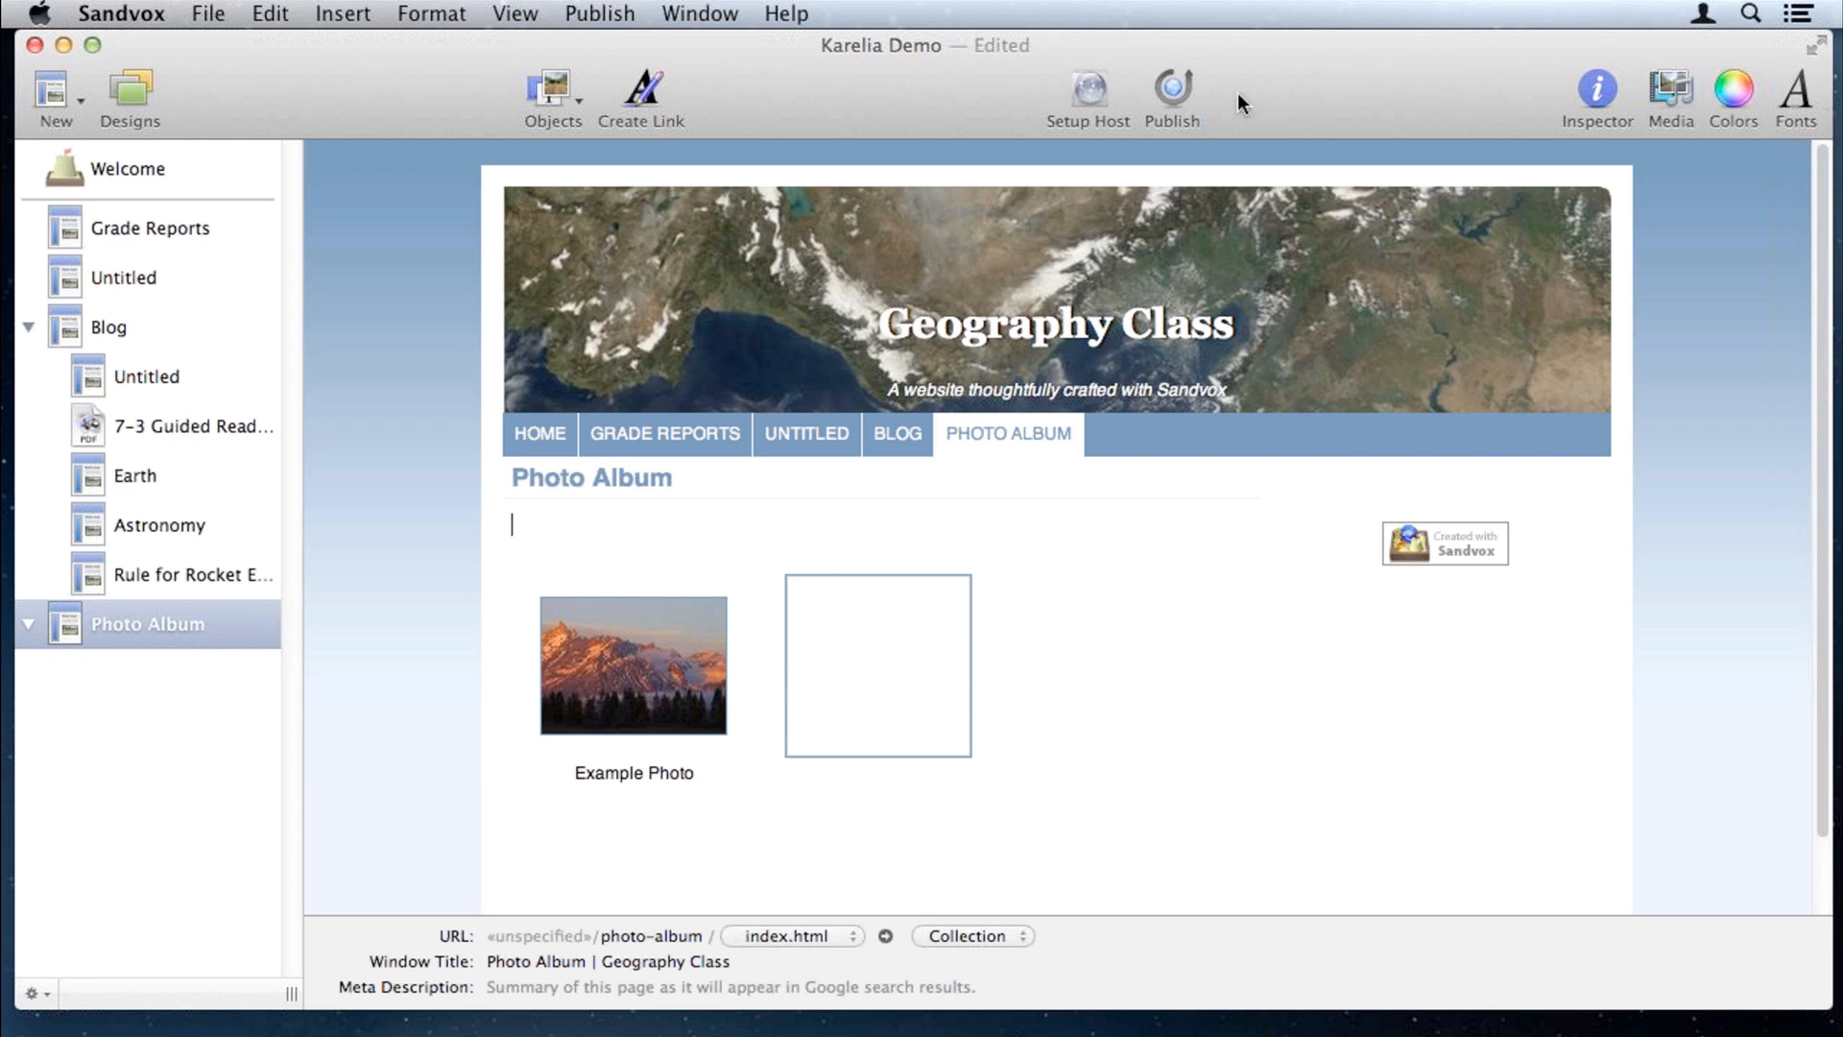
click(1672, 88)
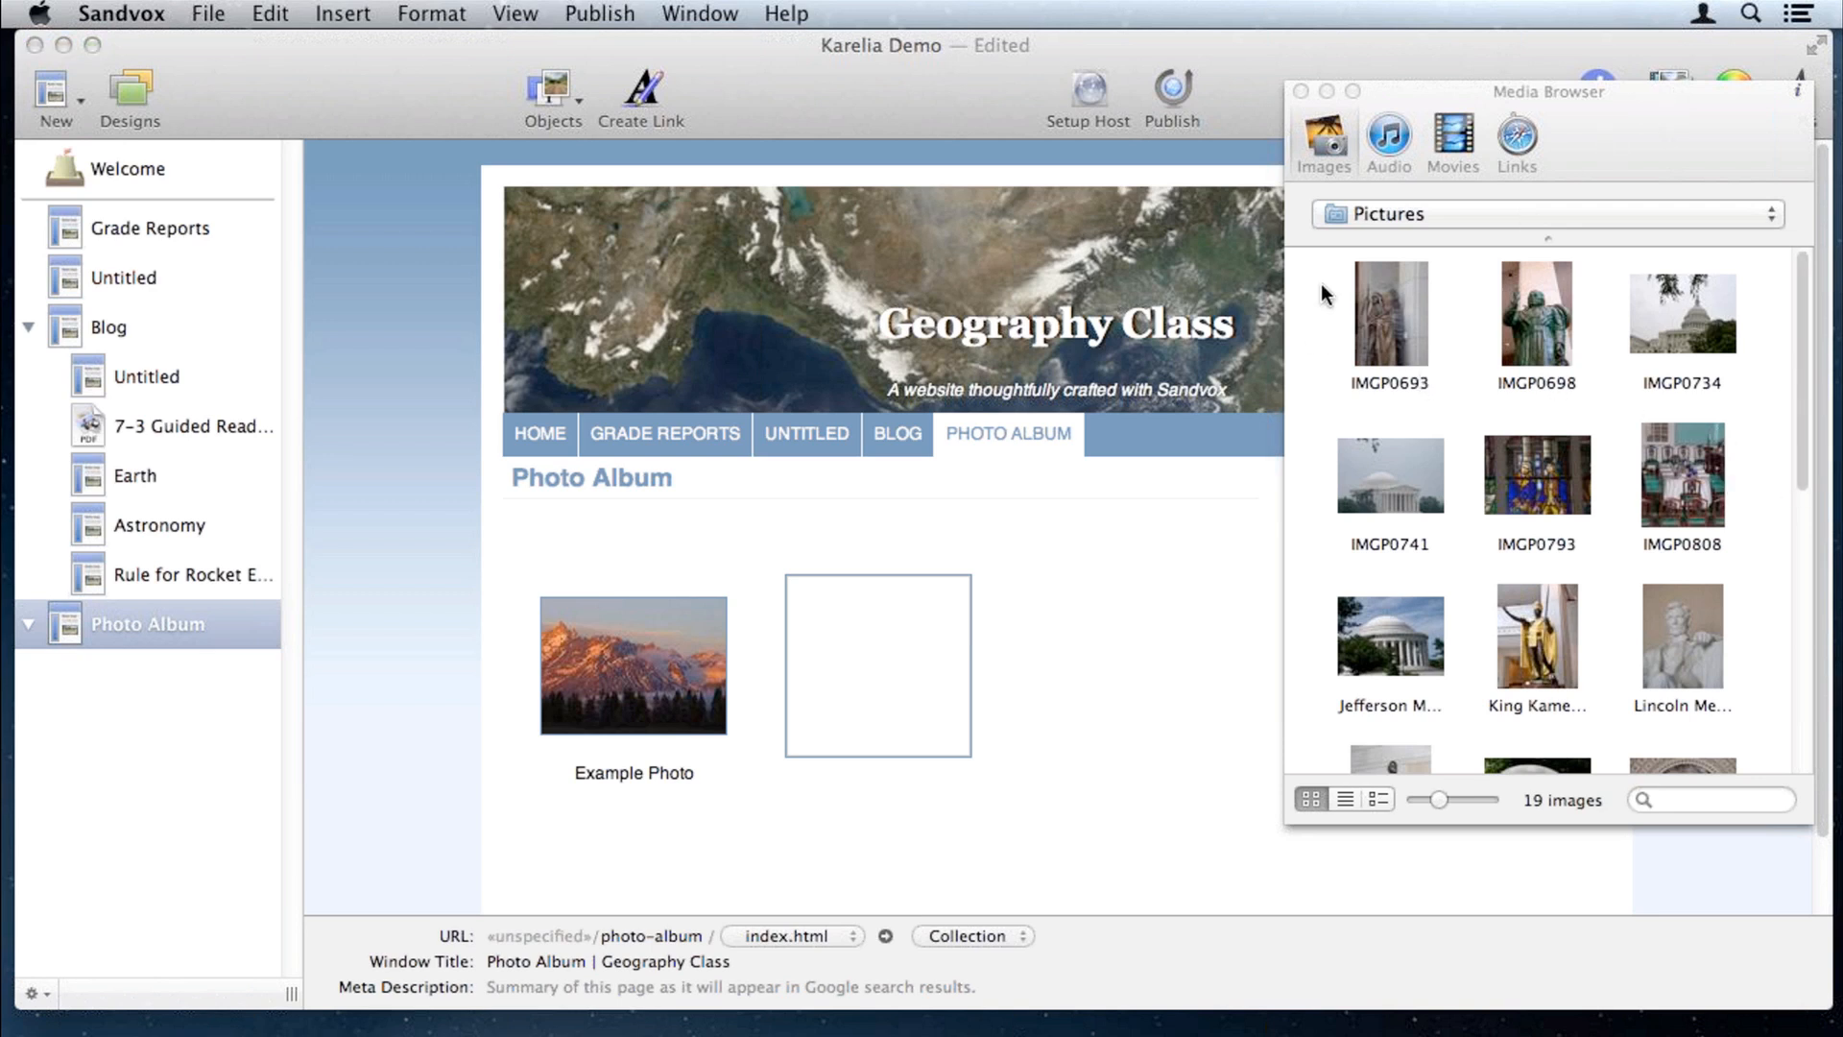
Step: Drag a selection of Pictures images into the Photo Album, then close the Media Browser
drag(1323, 300, 1547, 663)
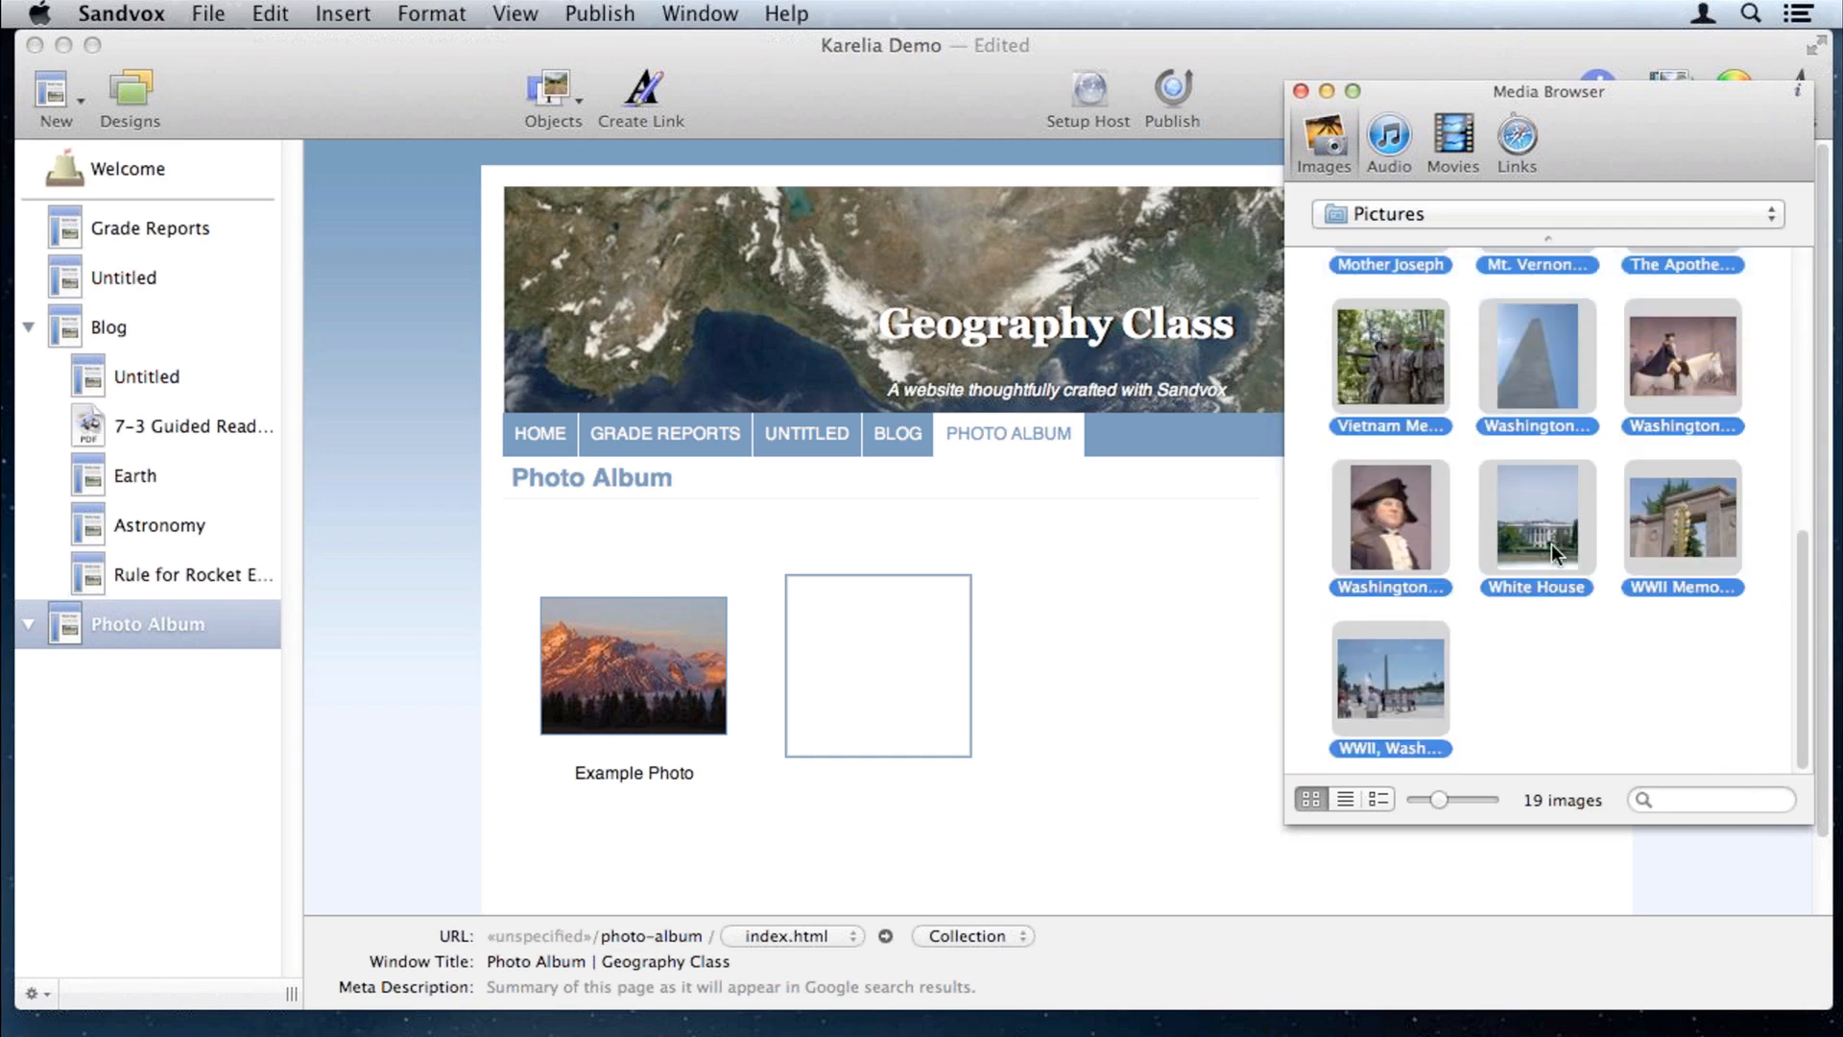
drag(1546, 520, 874, 620)
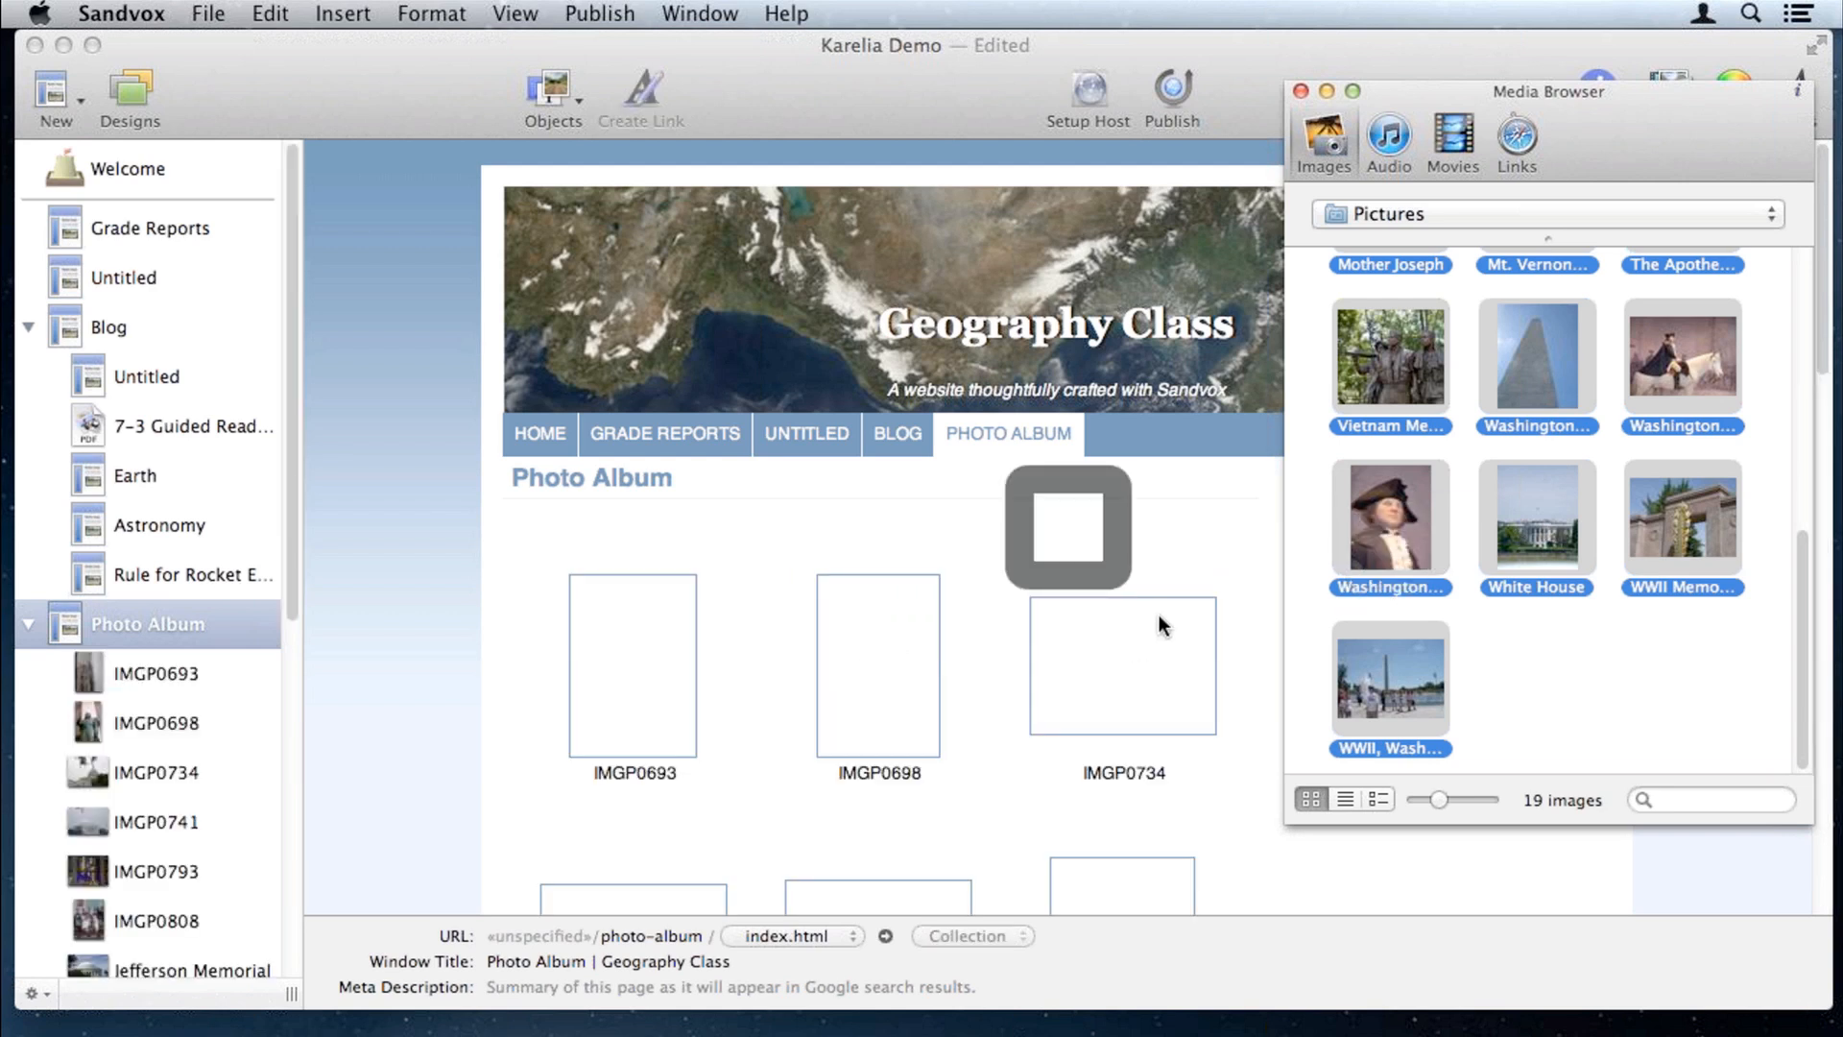
click(1300, 91)
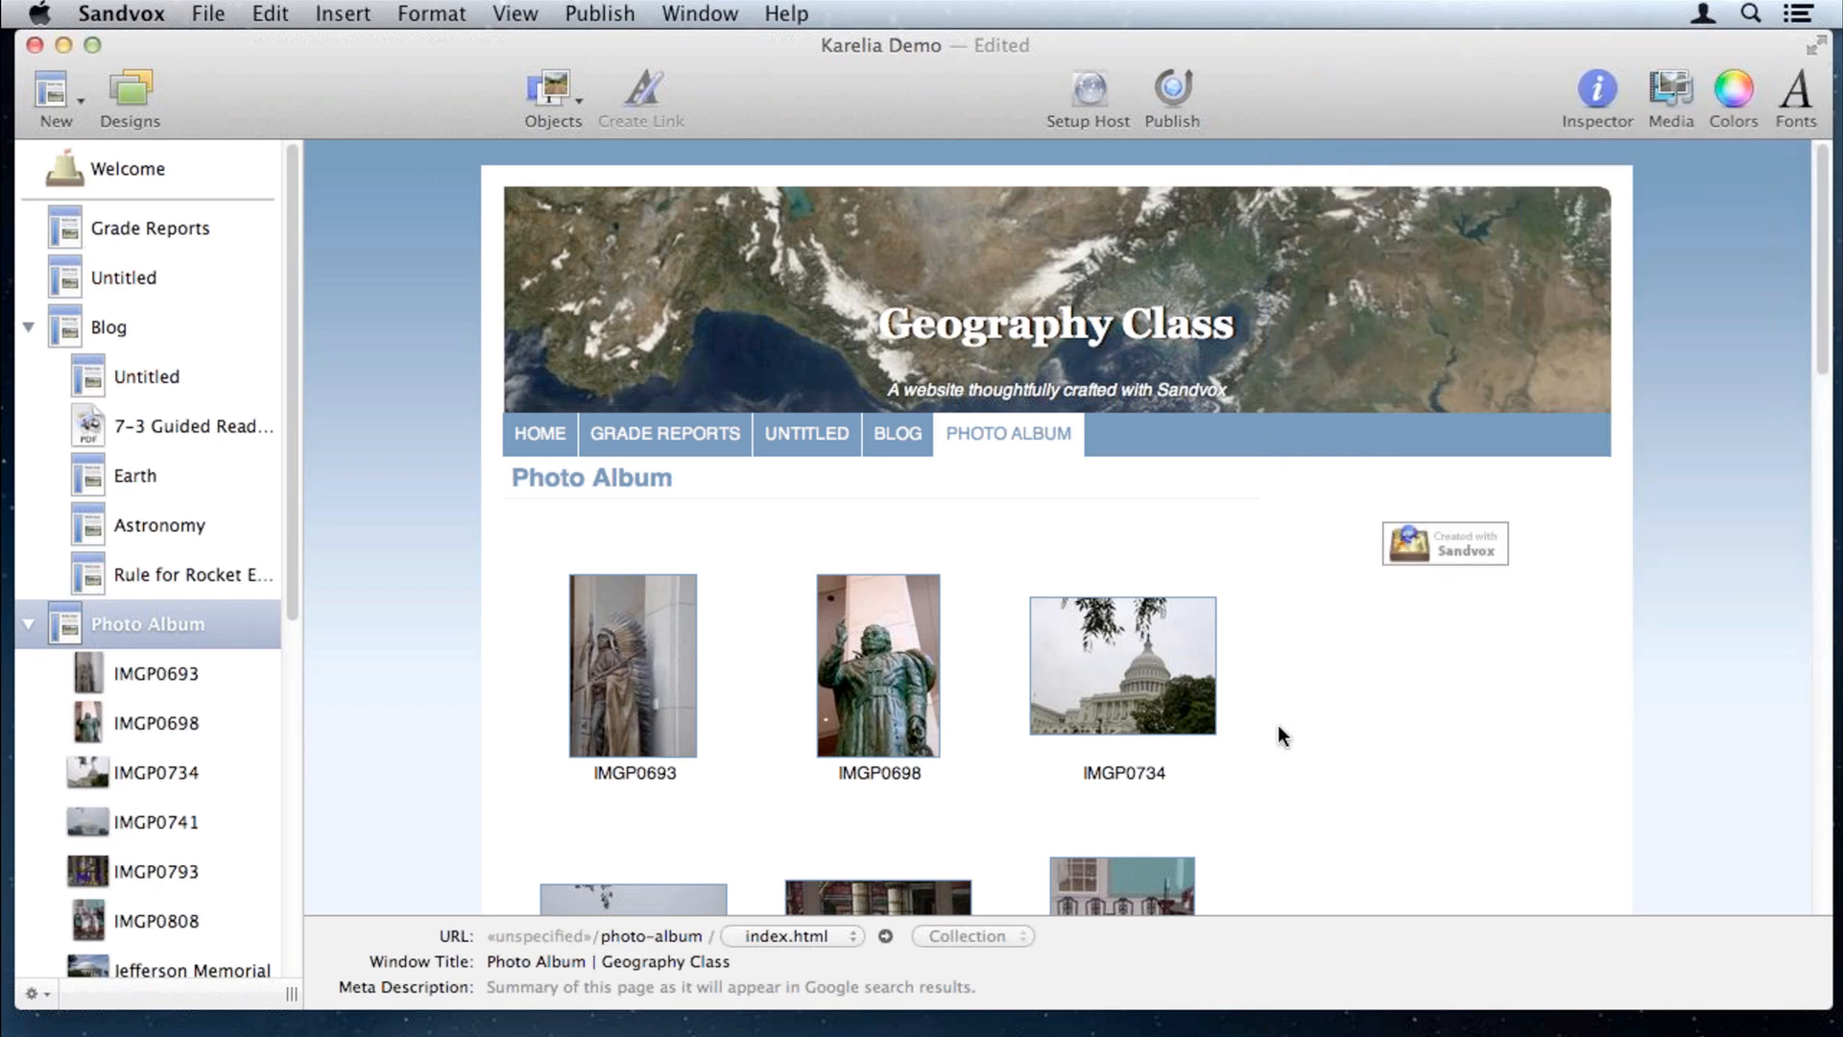
Step: Scroll through the album's photos, from IMGP0693 to Washington on Horse
scroll(1278, 727, down, 2)
scroll(1277, 735, down, 1)
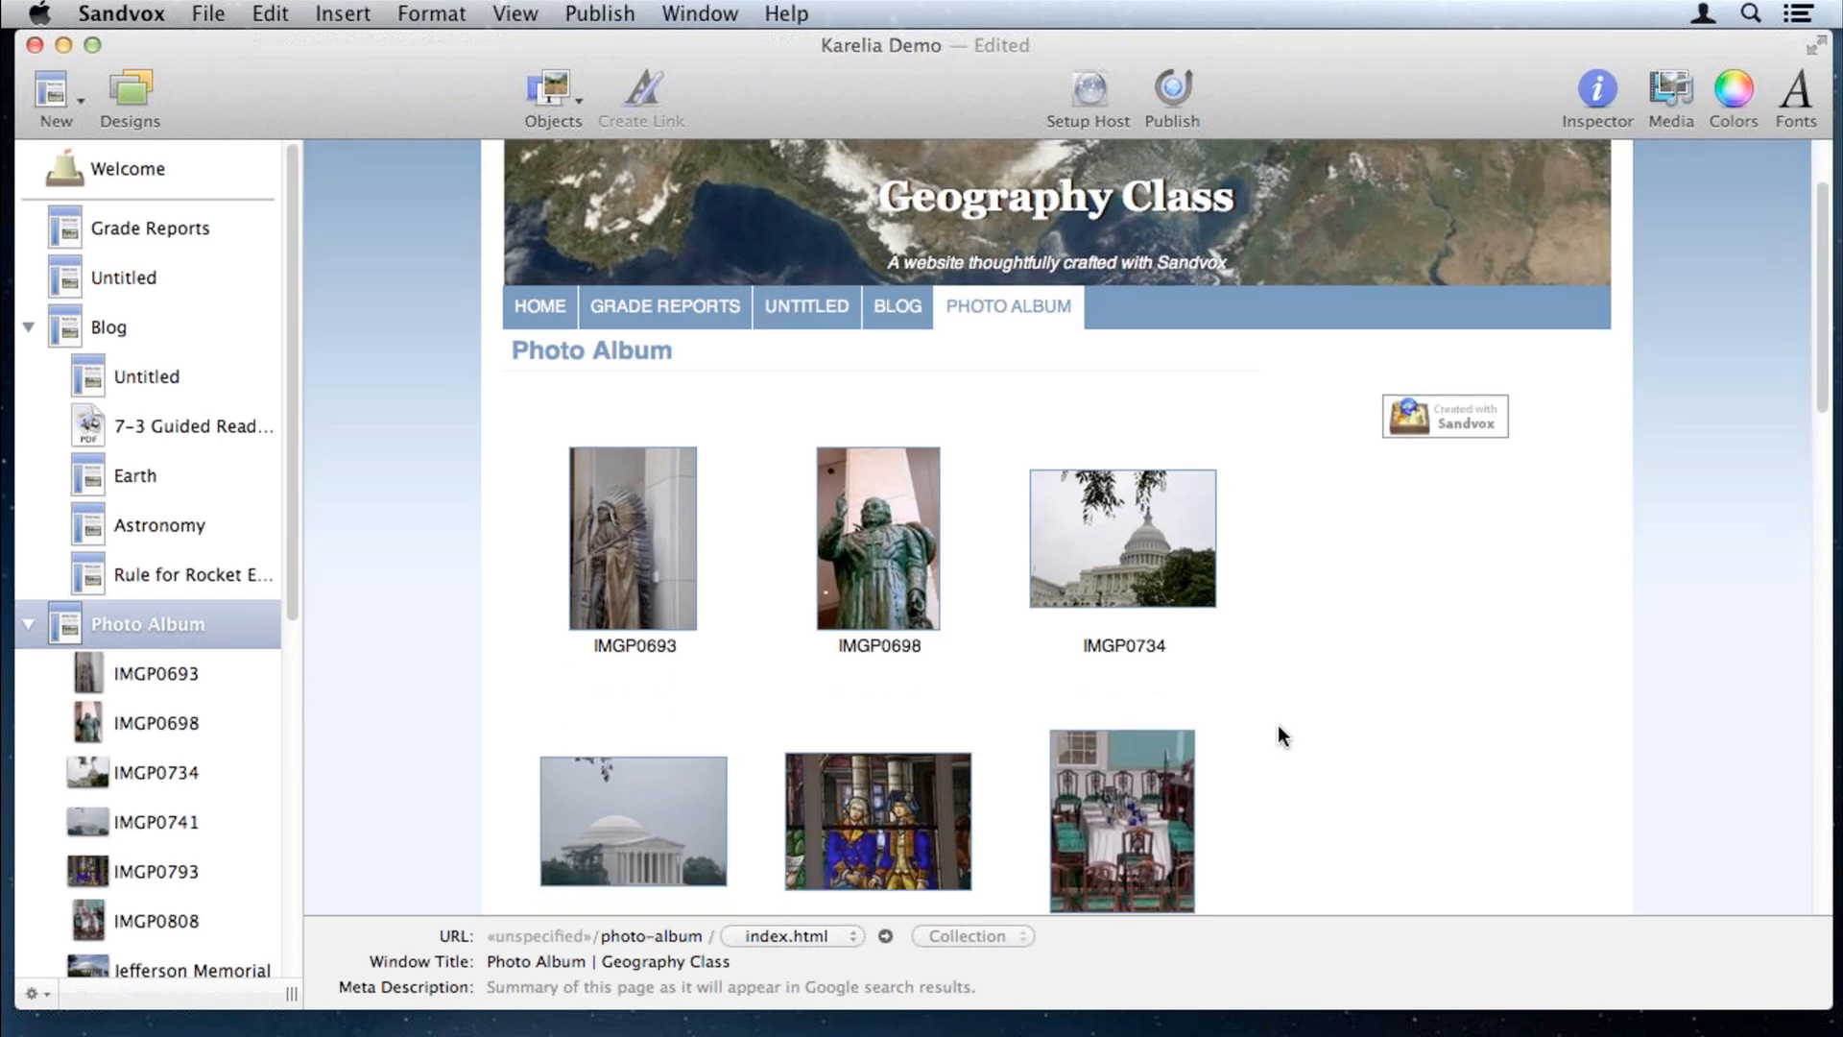
scroll(1278, 727, down, 6)
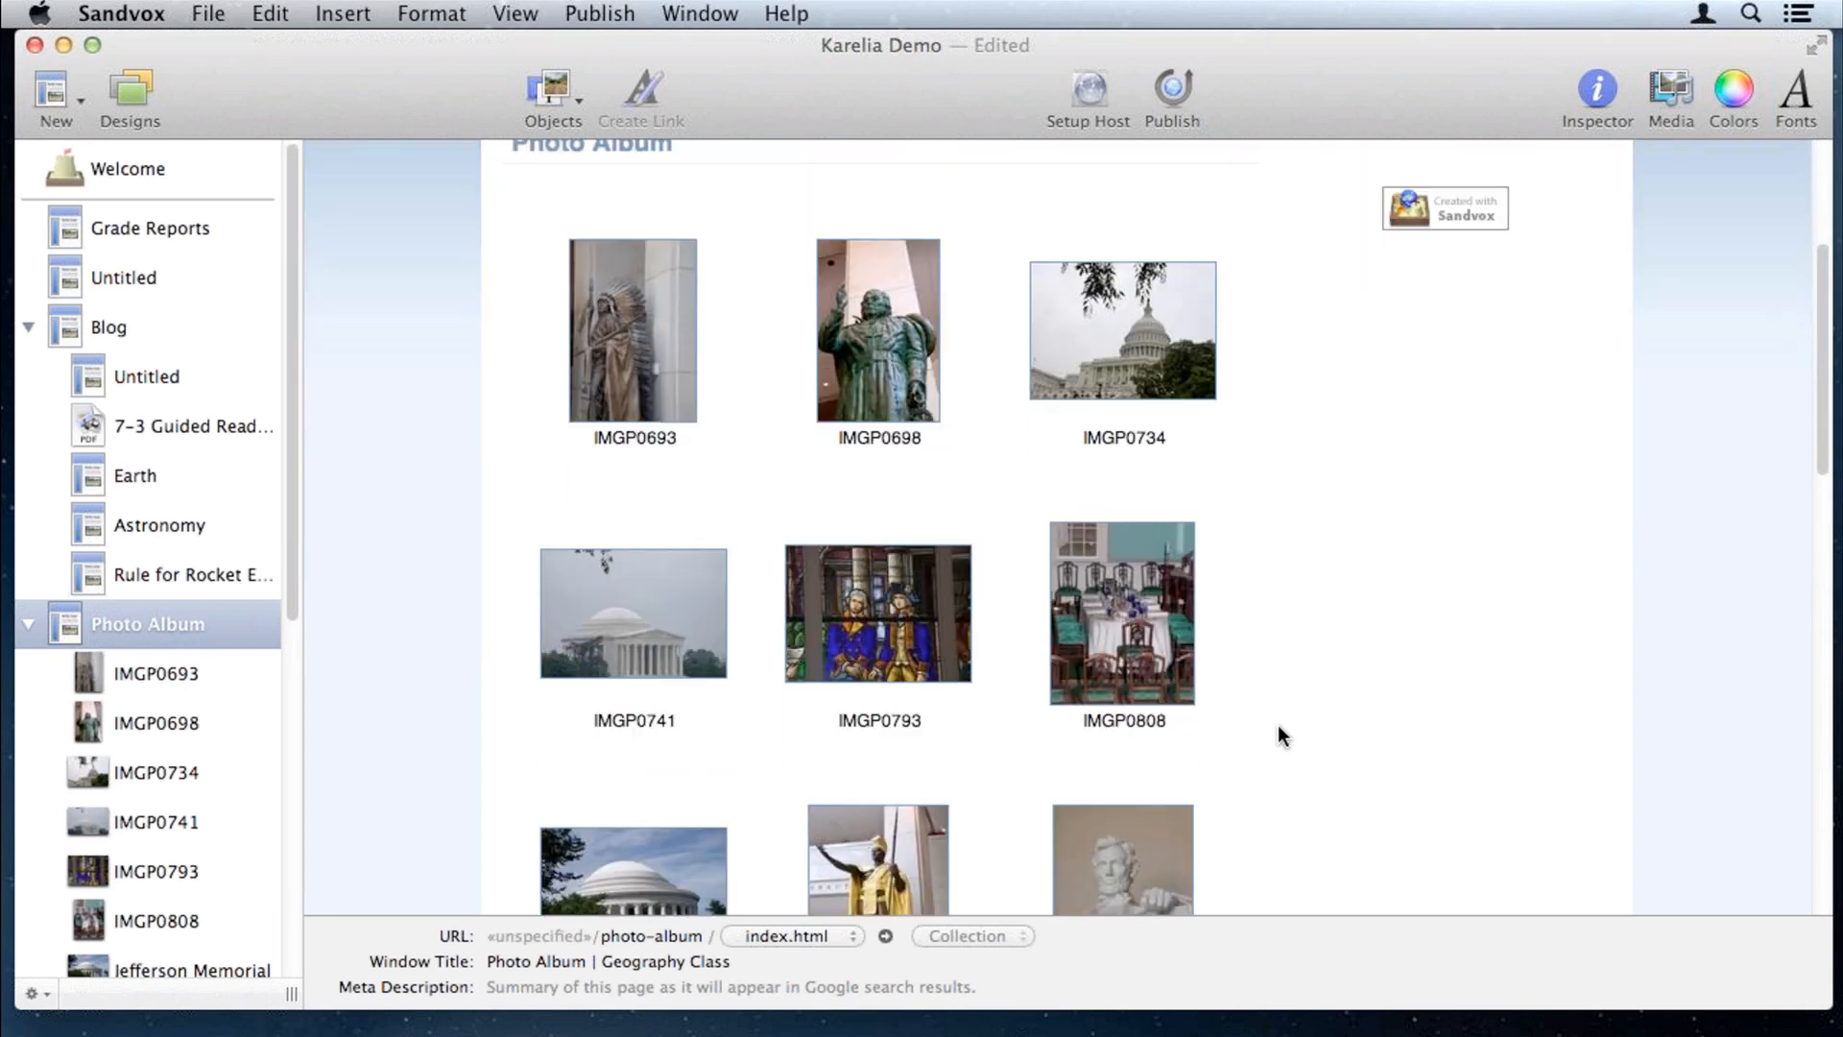
scroll(1280, 735, down, 7)
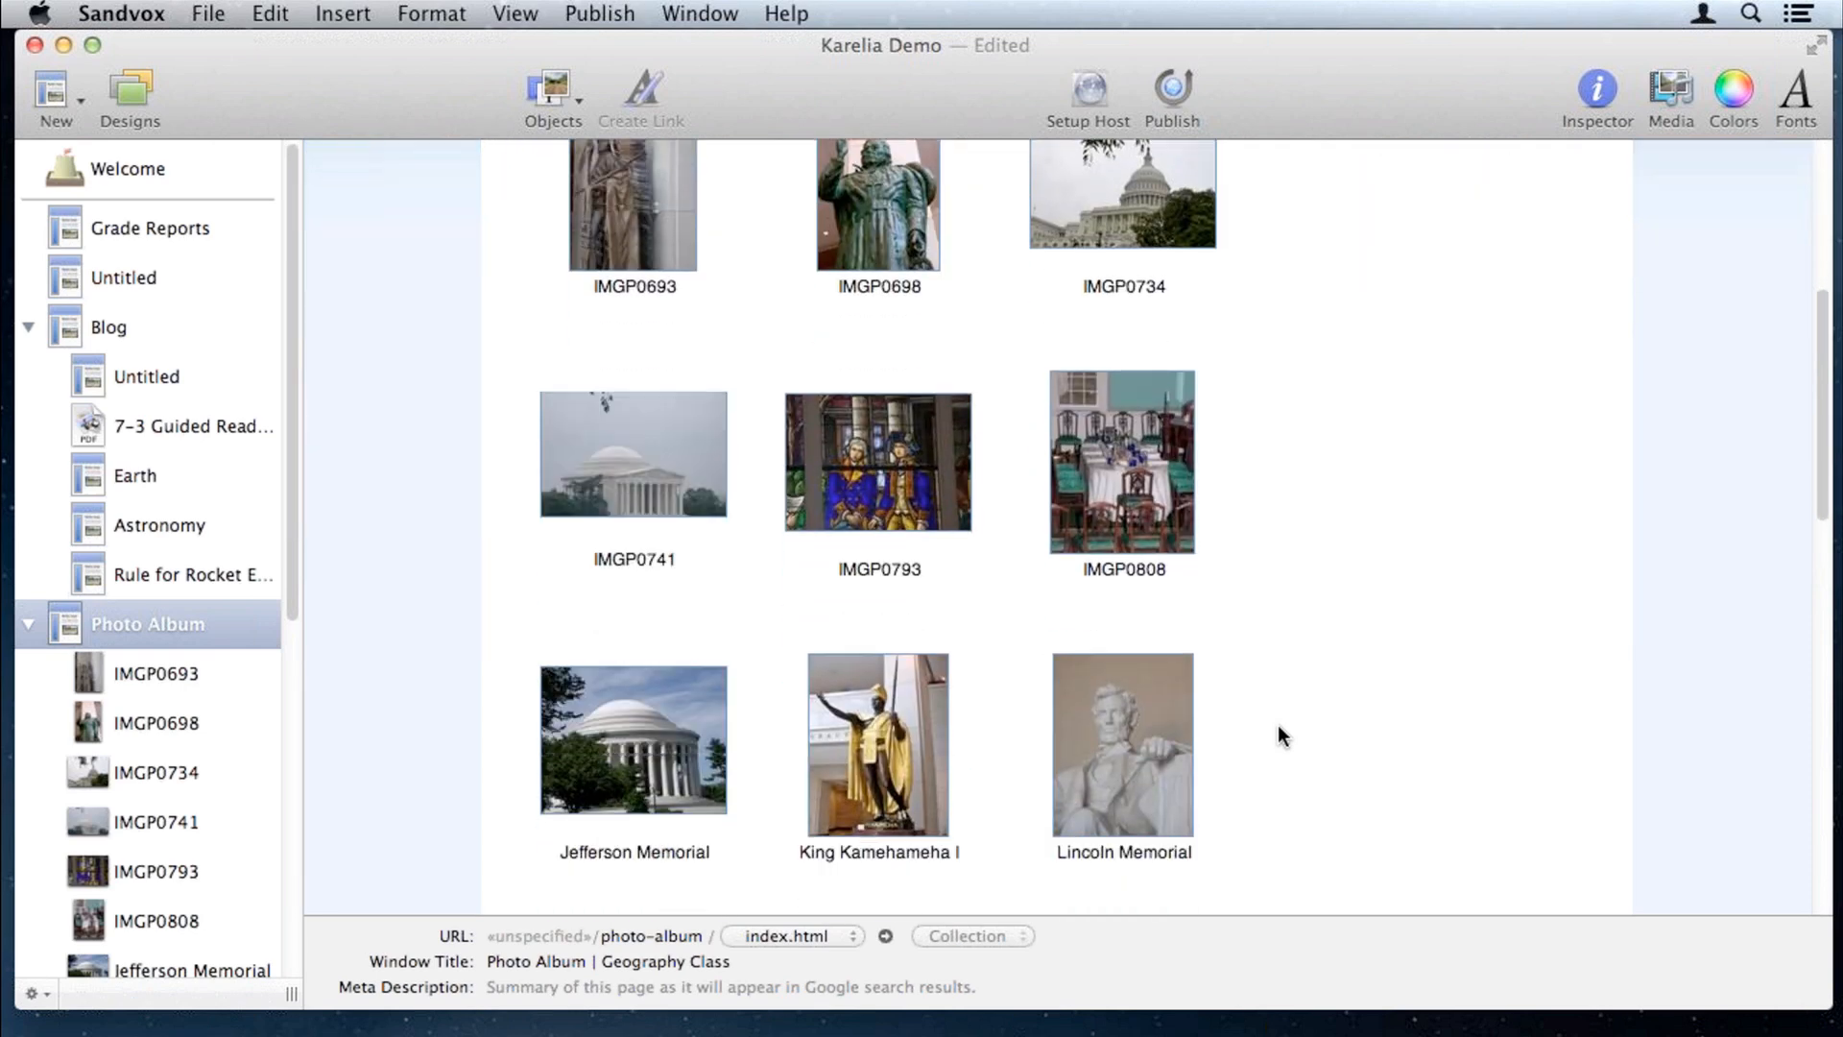
scroll(1276, 735, down, 6)
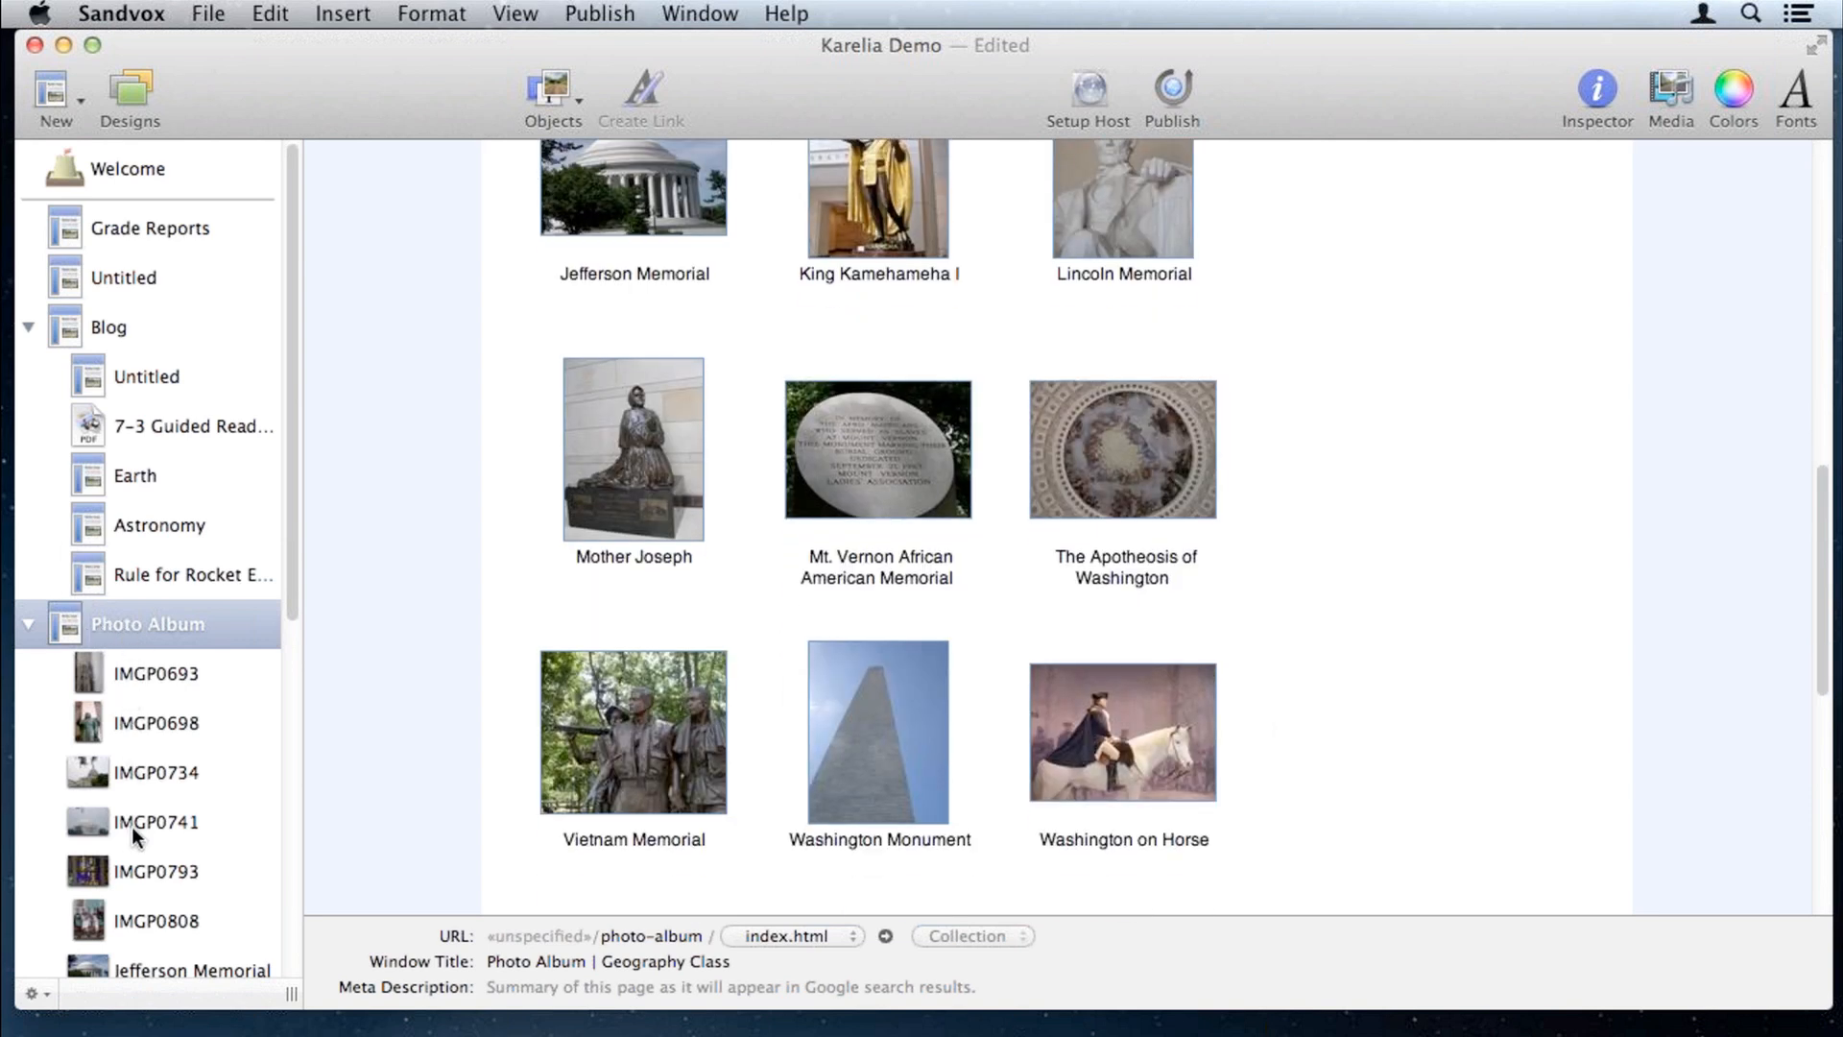
scroll(201, 910, down, 3)
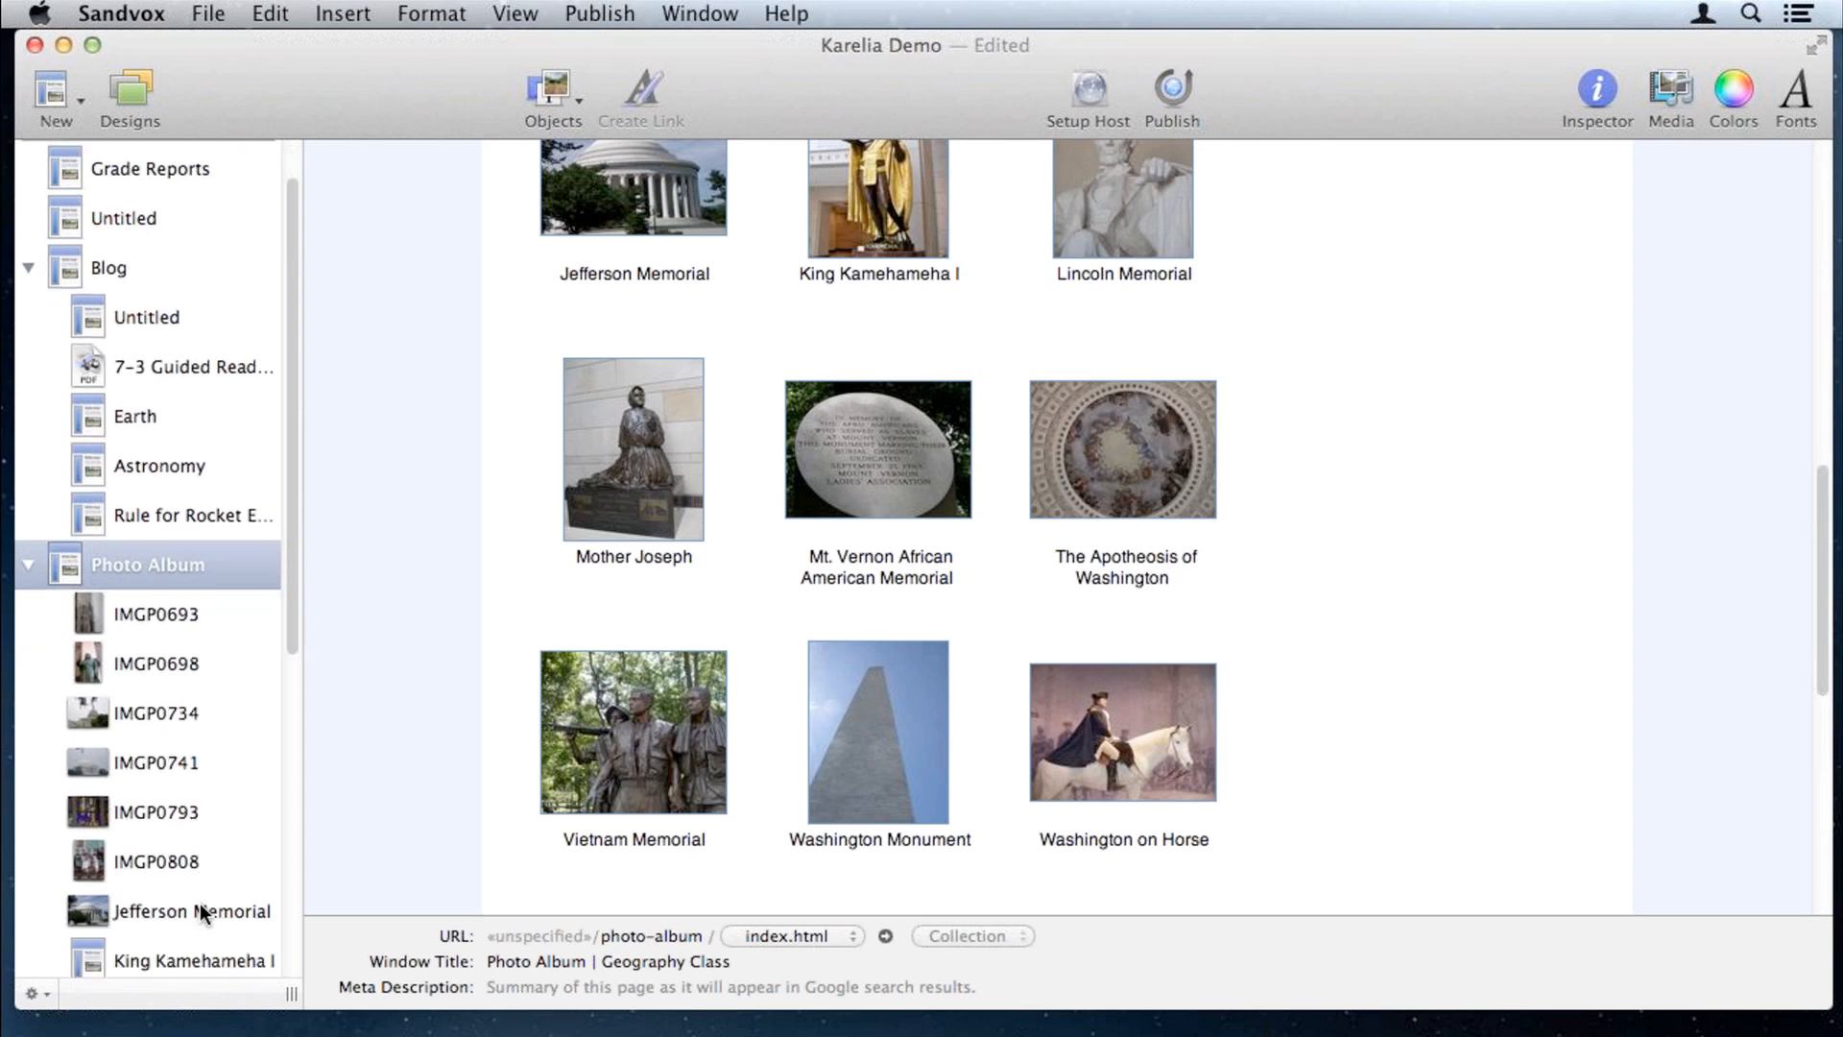
scroll(199, 910, down, 3)
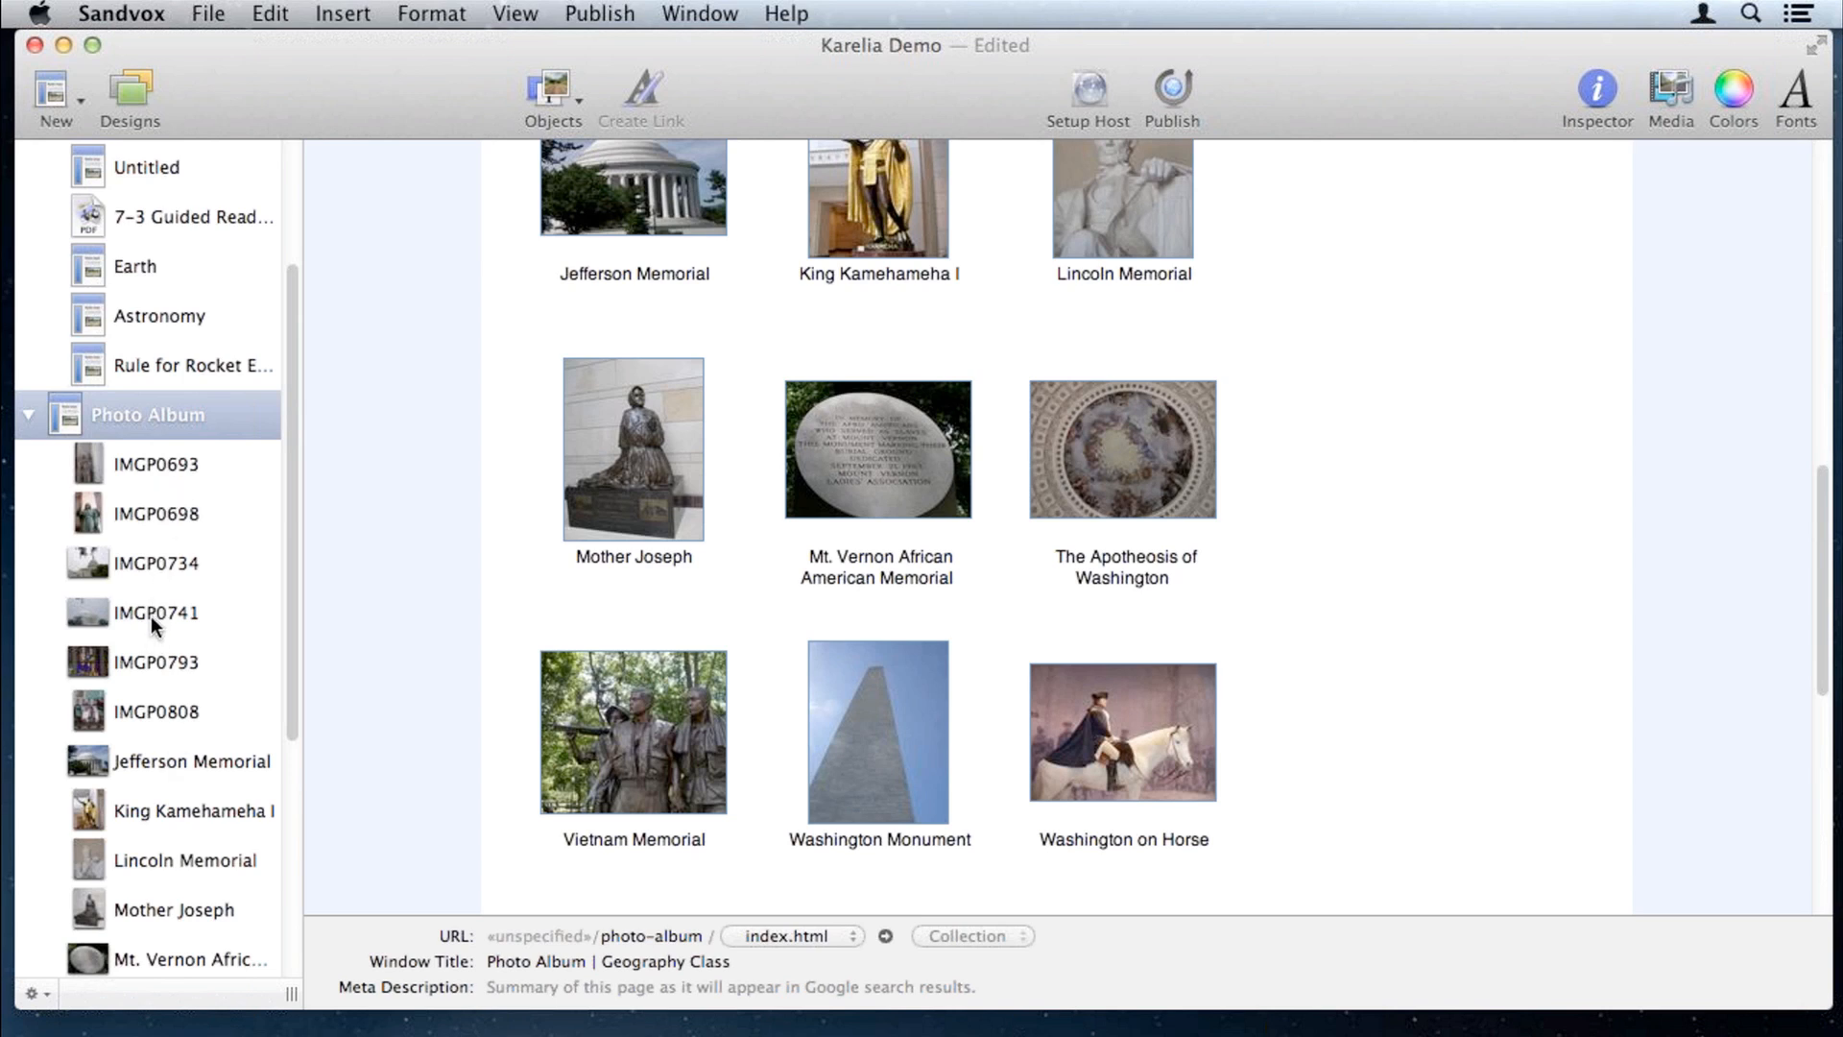
Step: Rename the IMGP0741 photo page 'Jefferson Memorial' and go back to the Photo Album grid
click(122, 612)
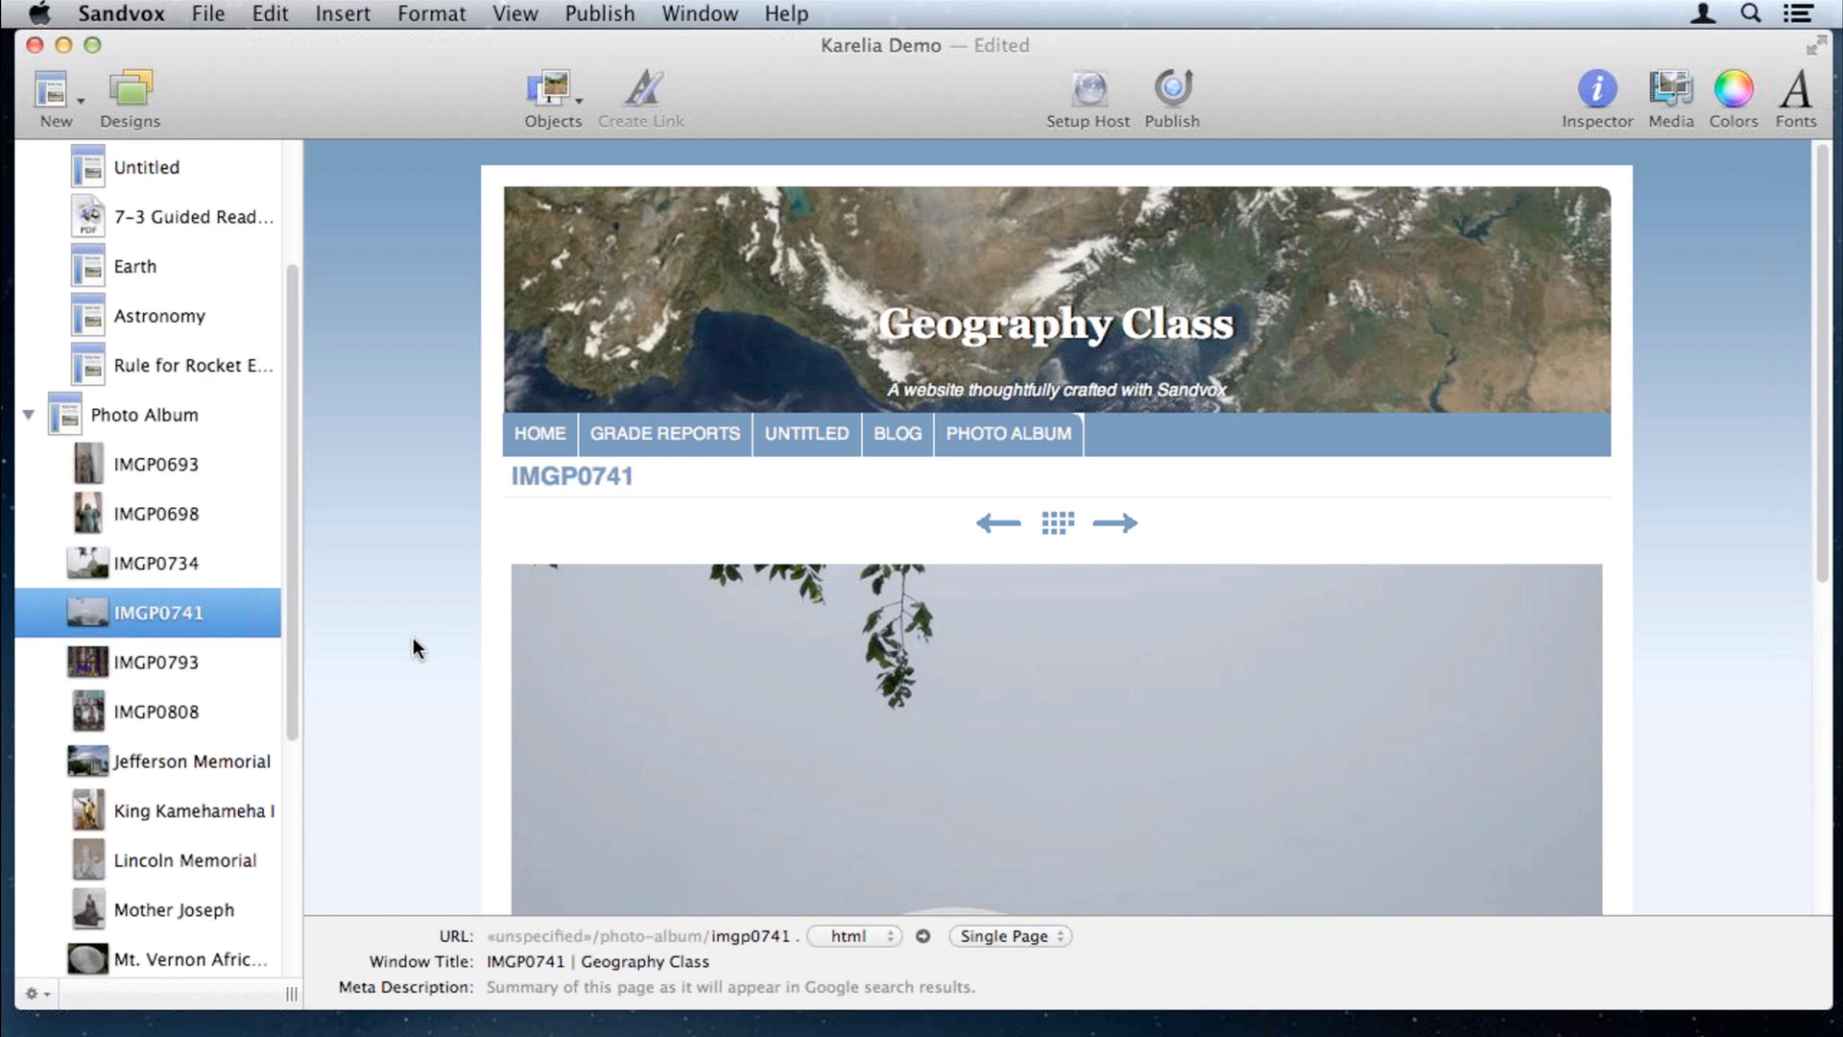
scroll(416, 642, down, 3)
double_click(157, 612)
text(Je)
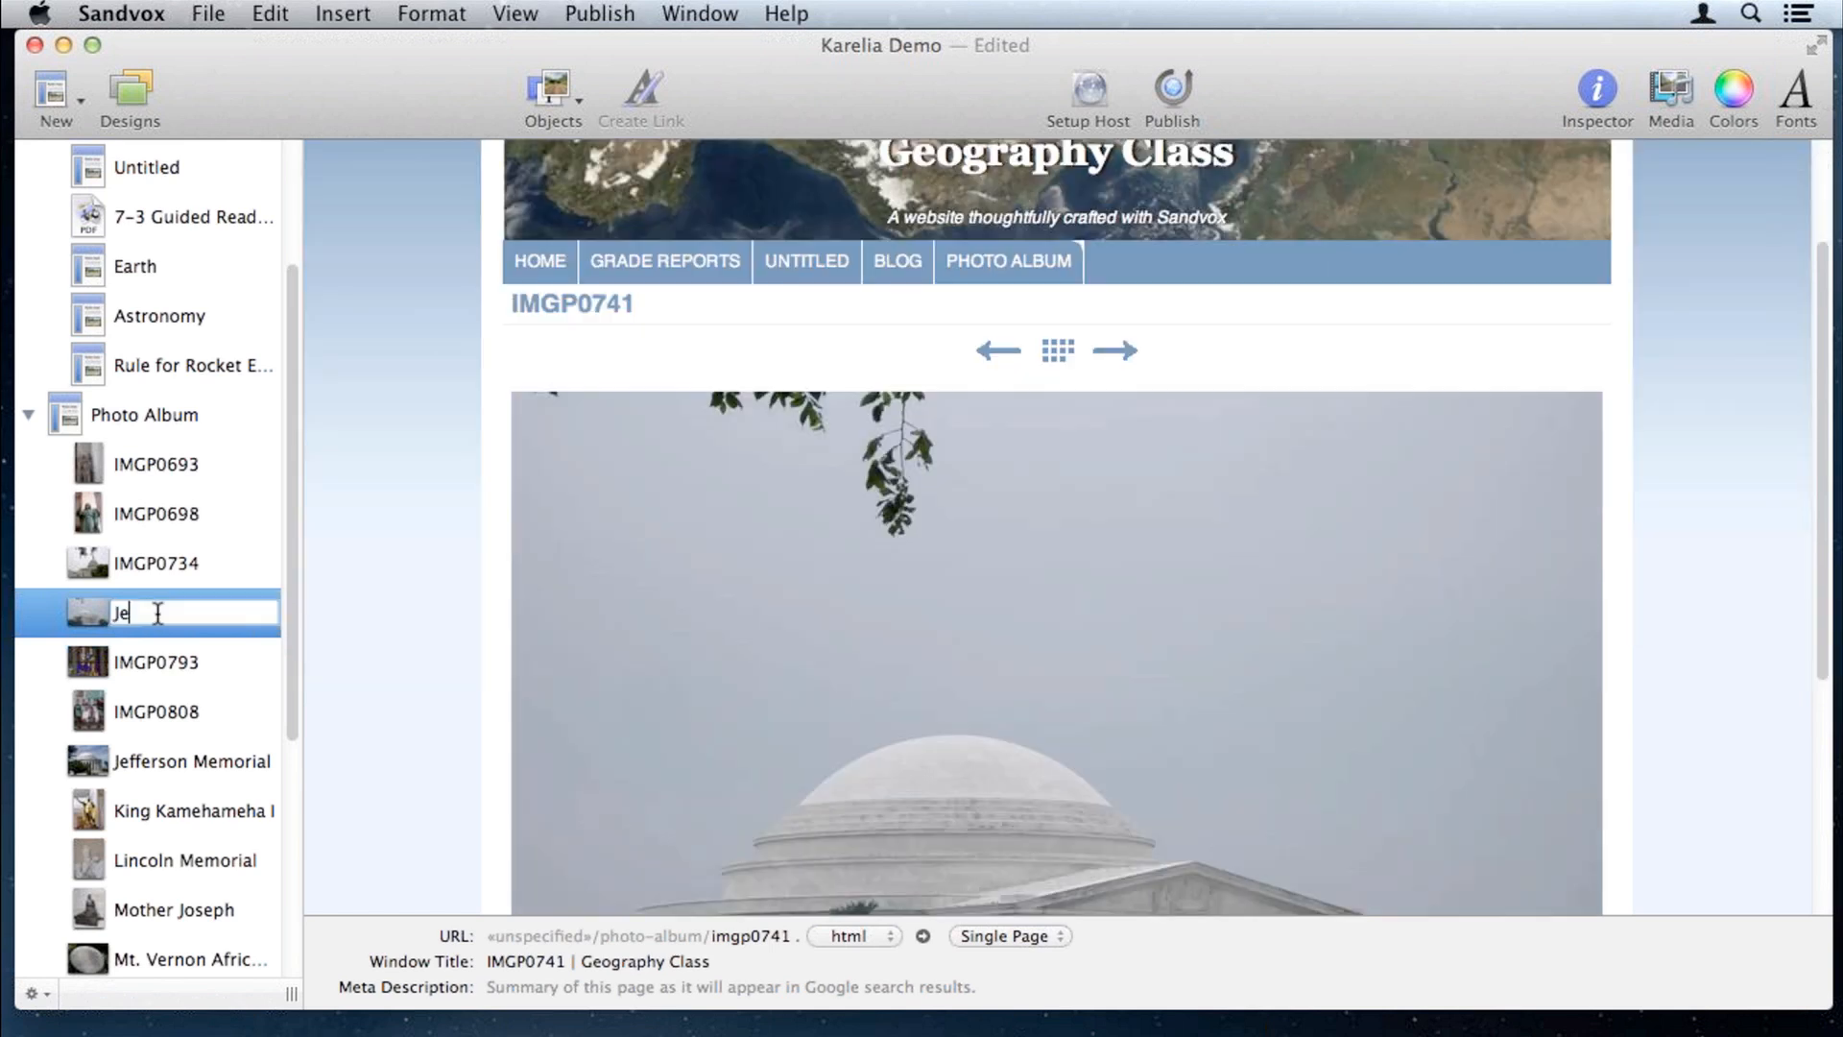
text(fferson Memorial)
key(Return)
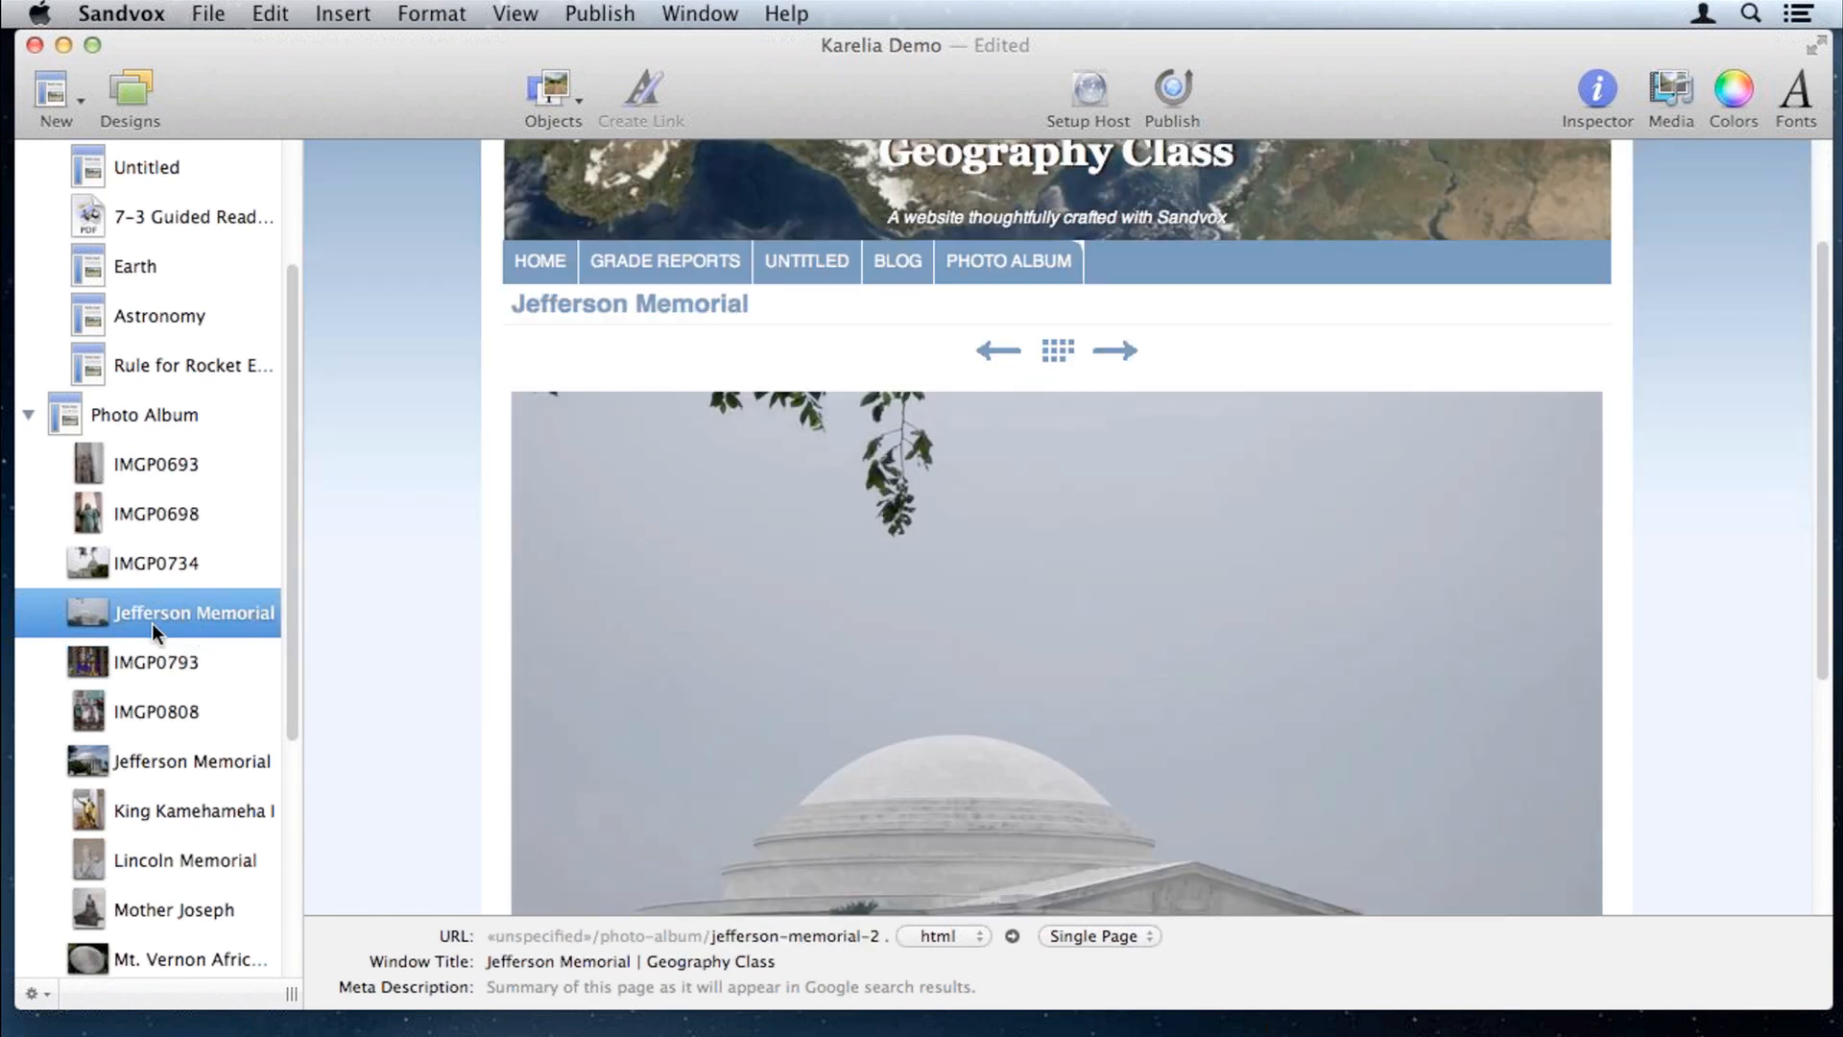
click(147, 414)
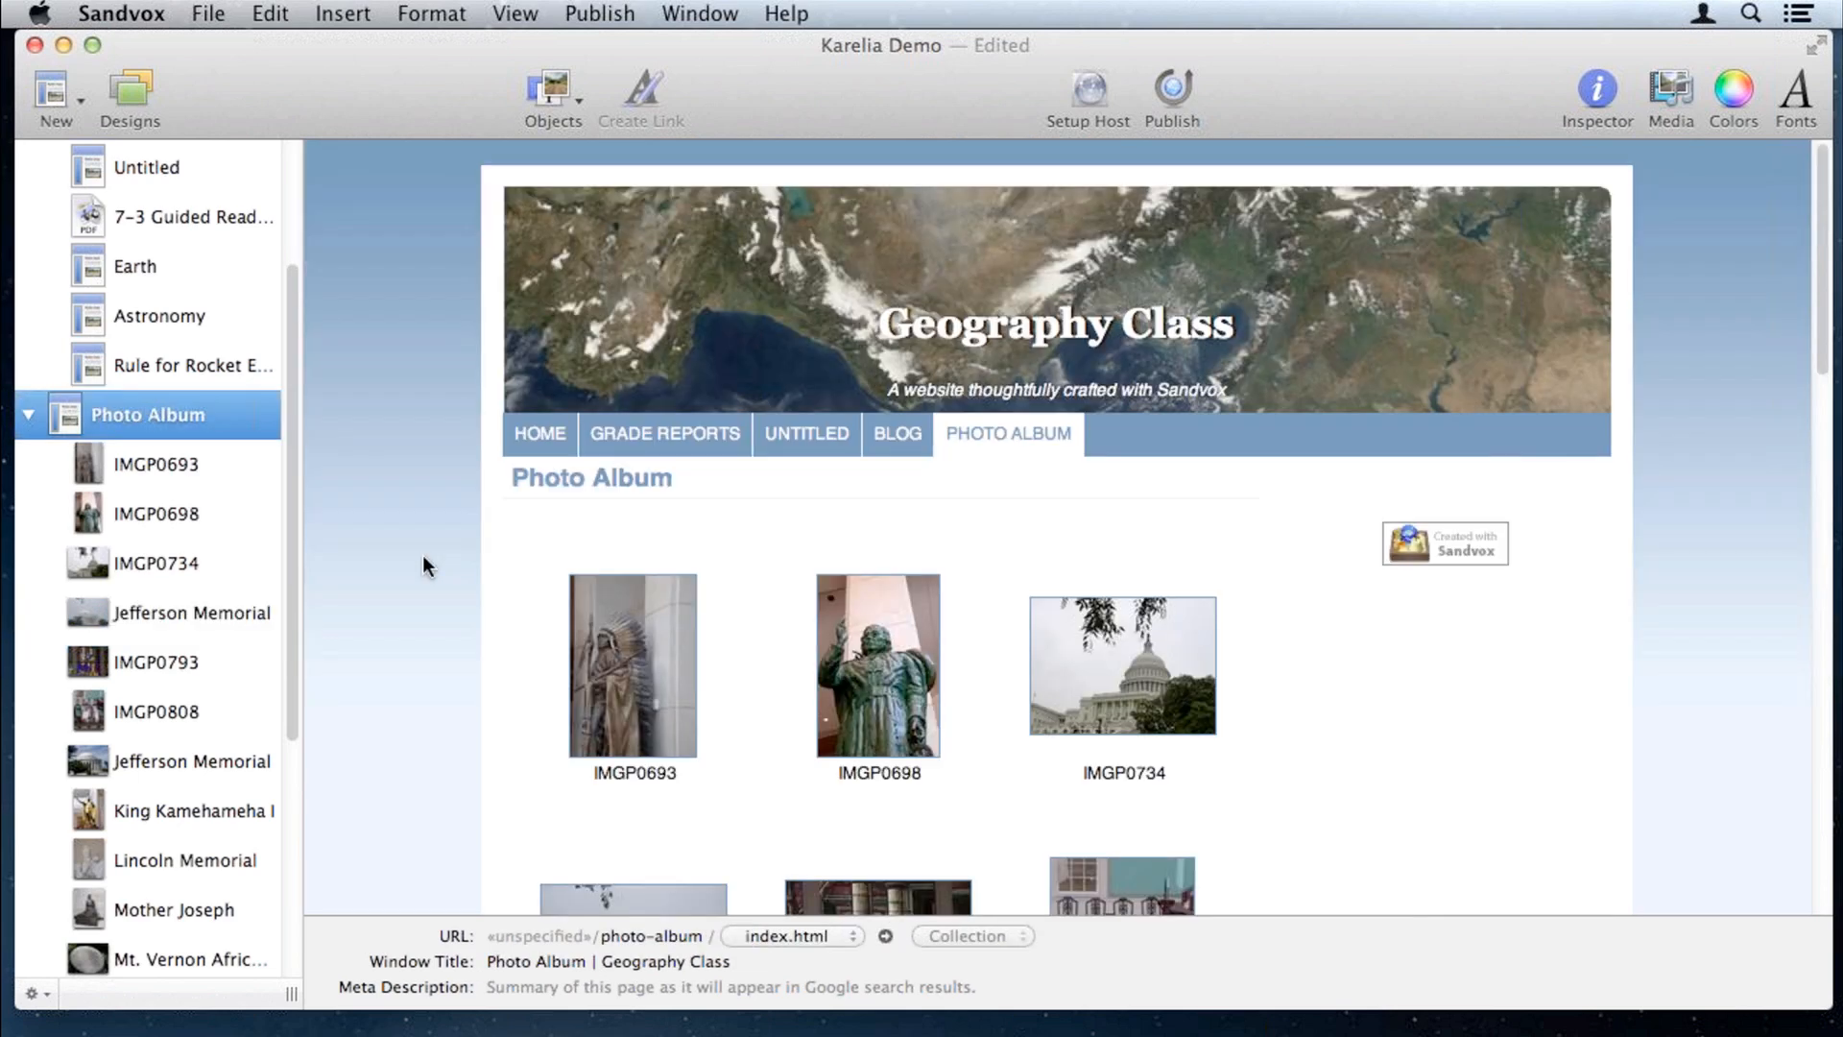
scroll(728, 451, down, 5)
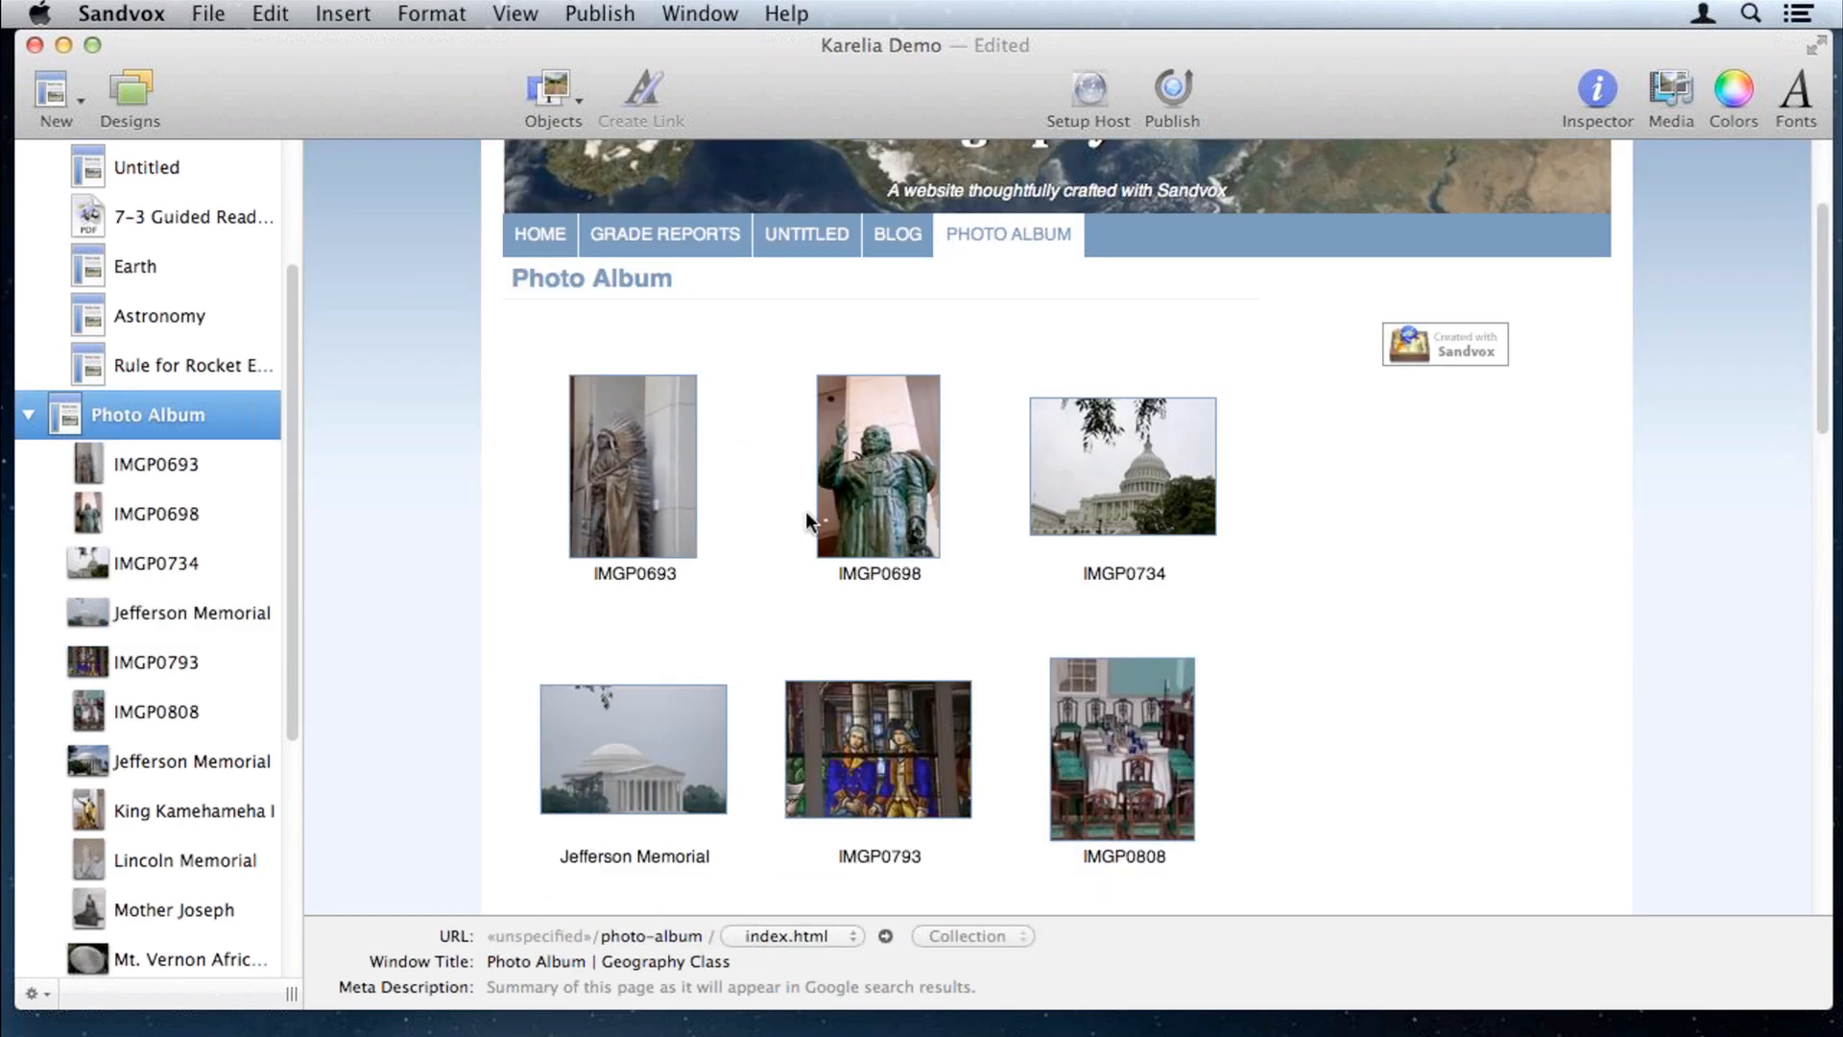
click(615, 470)
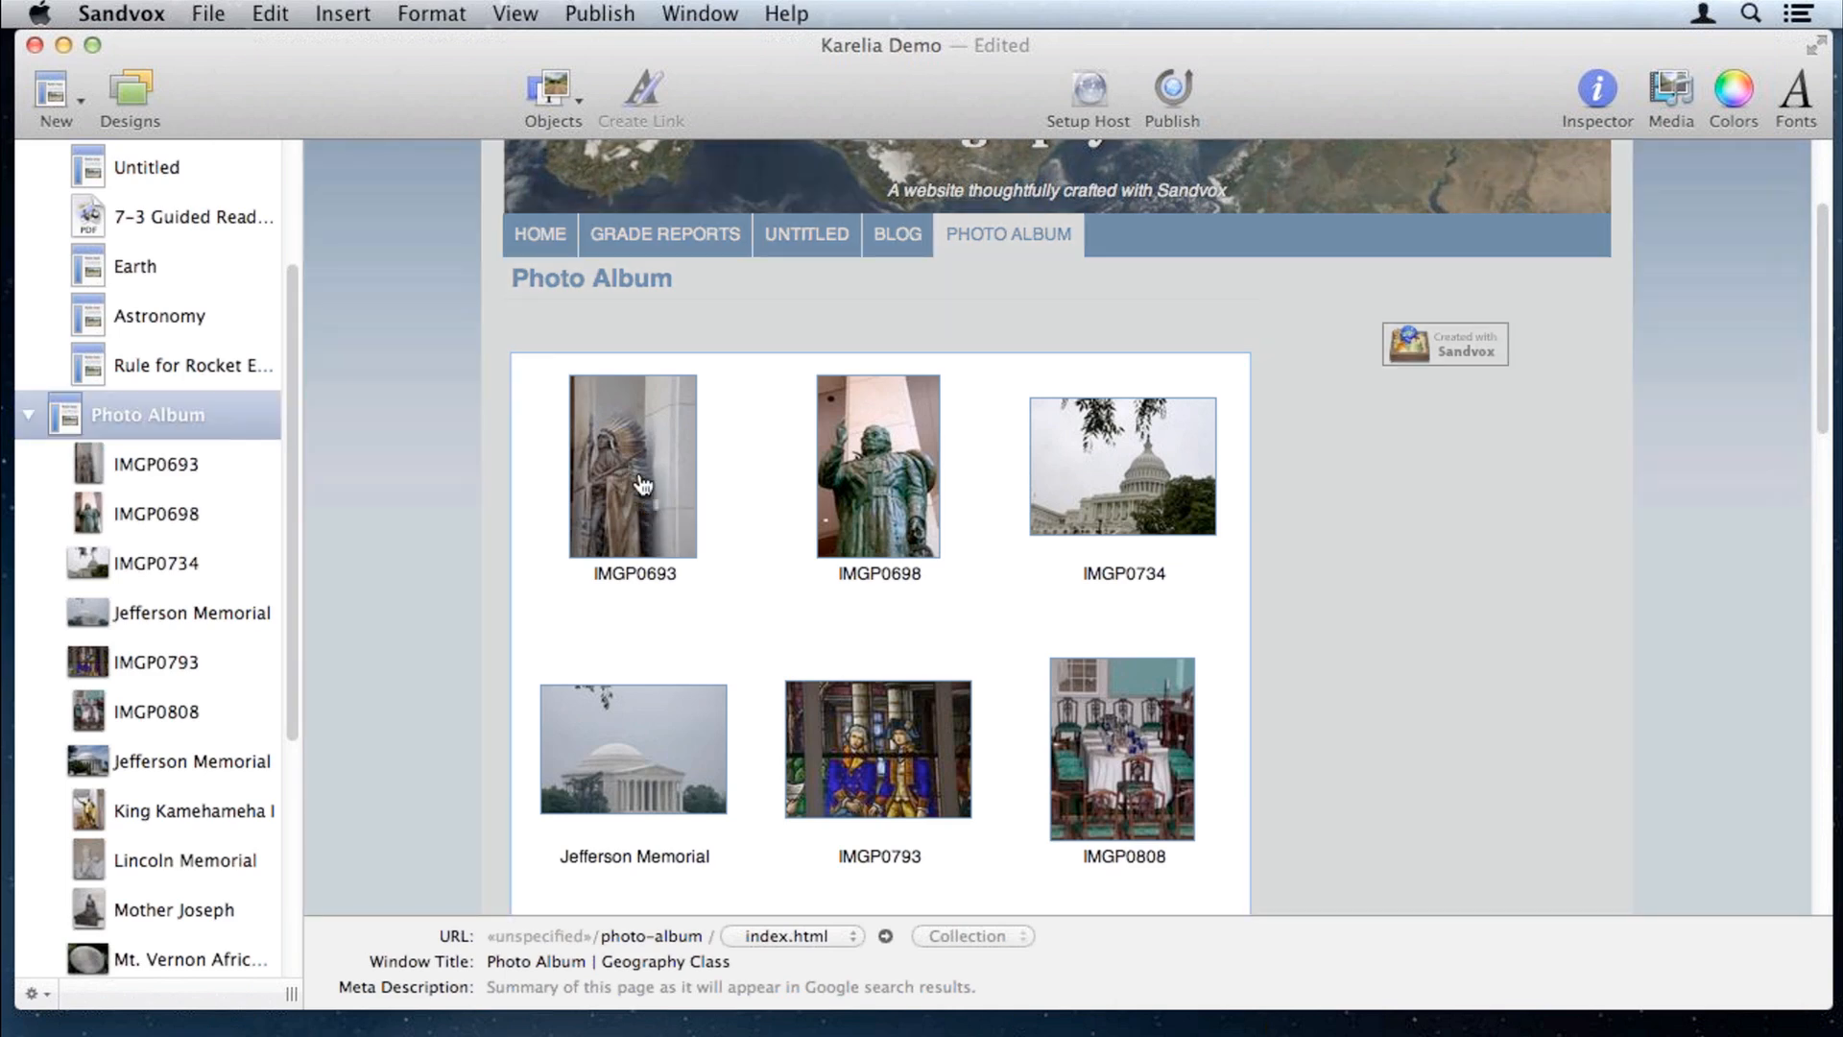
double_click(634, 479)
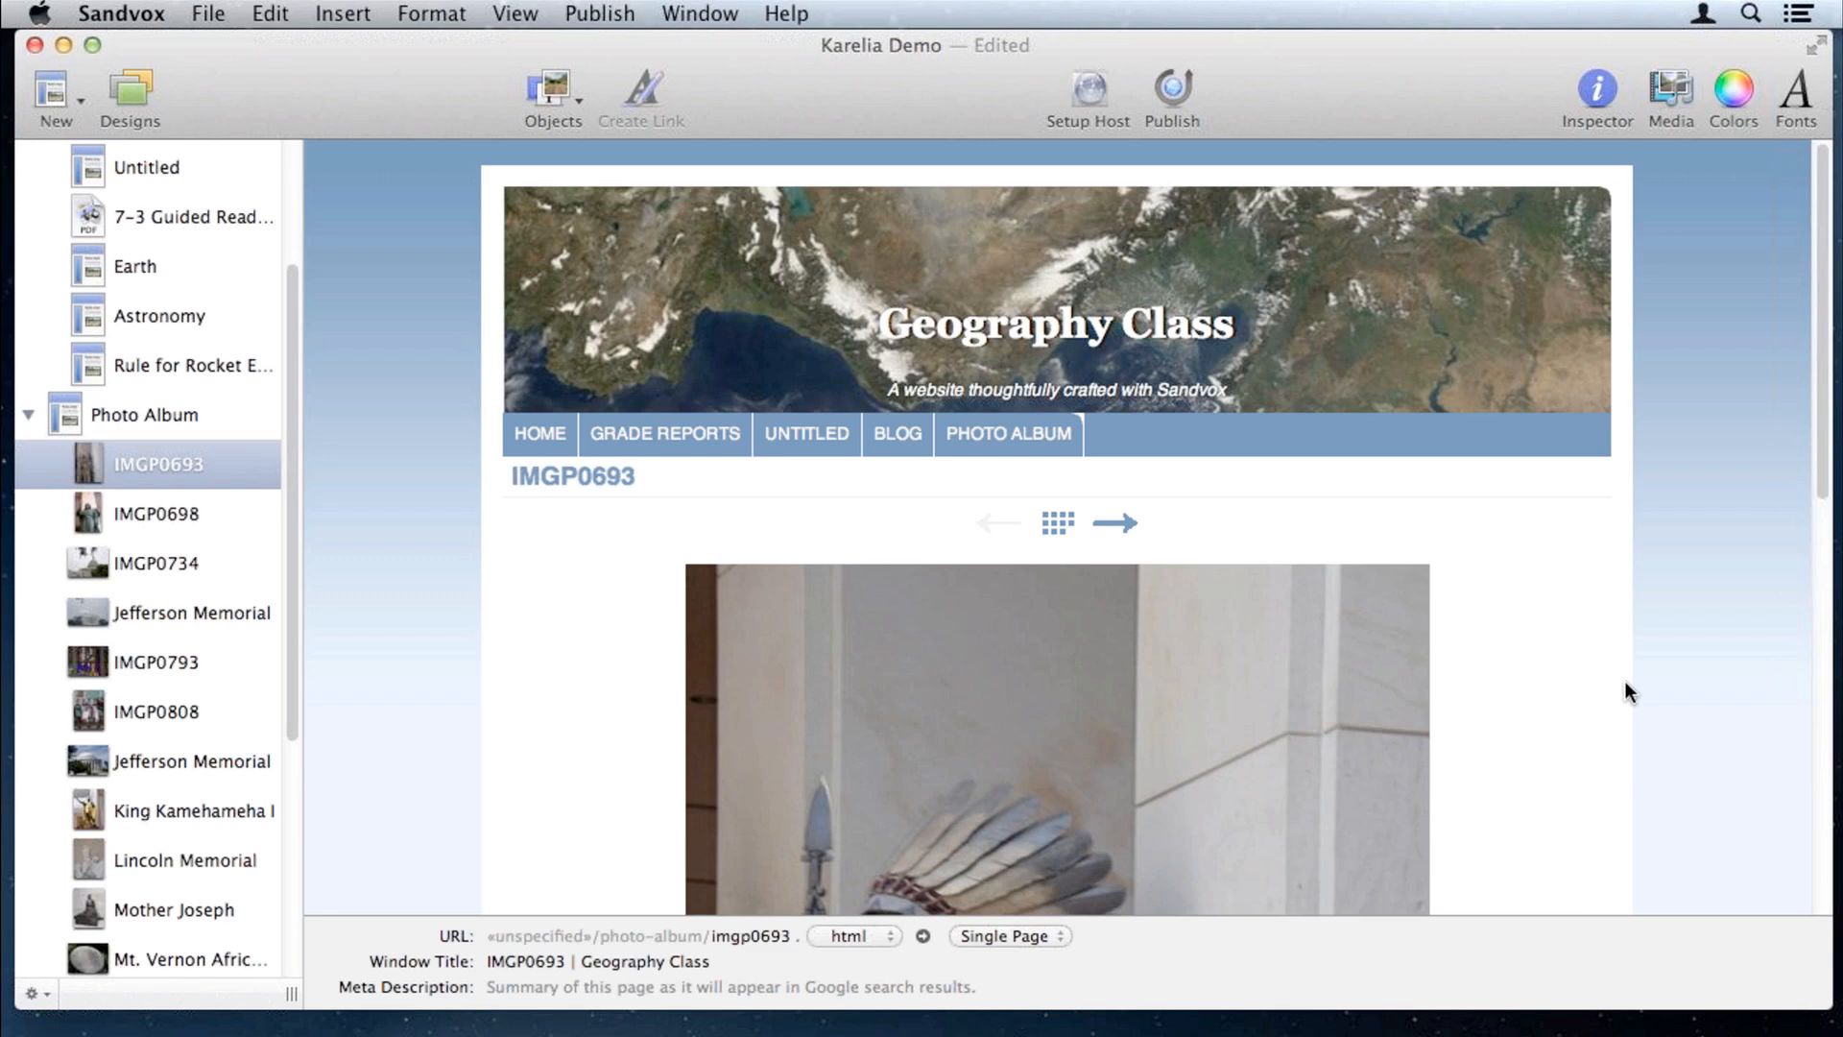
scroll(1625, 681, down, 1)
scroll(1625, 682, down, 5)
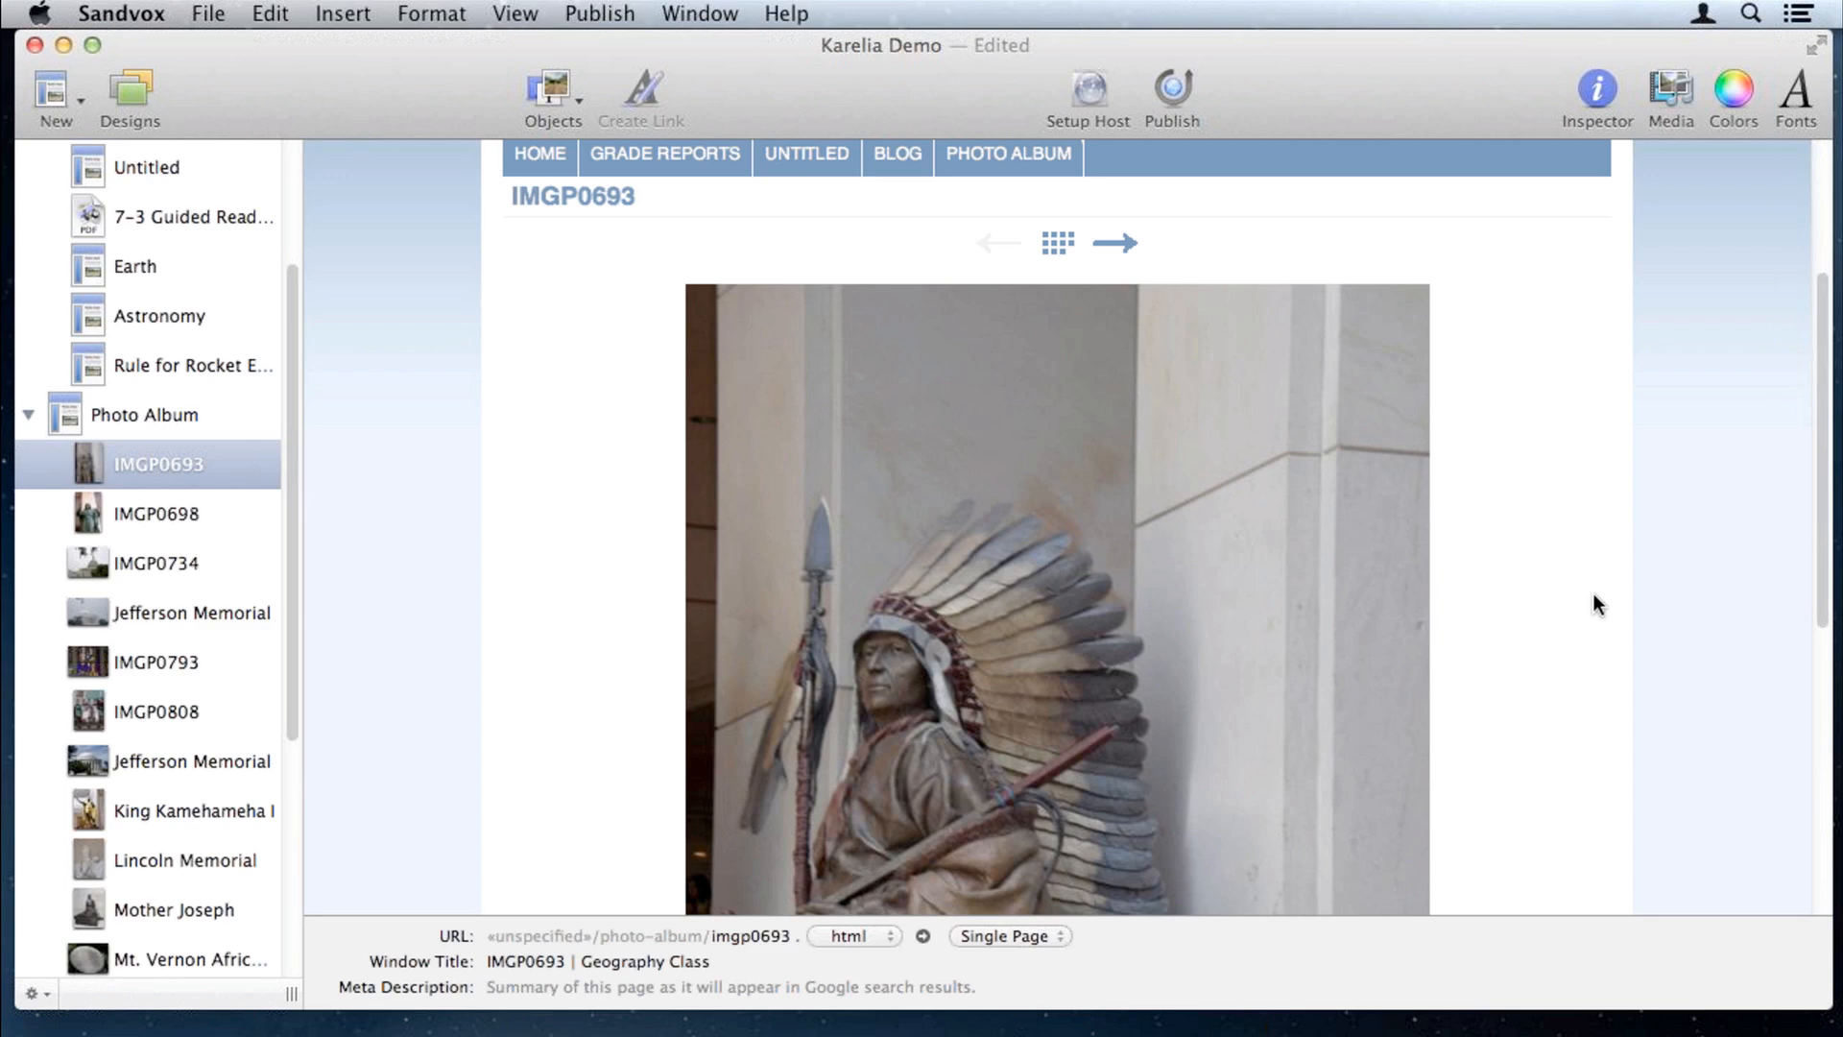
scroll(1596, 603, down, 3)
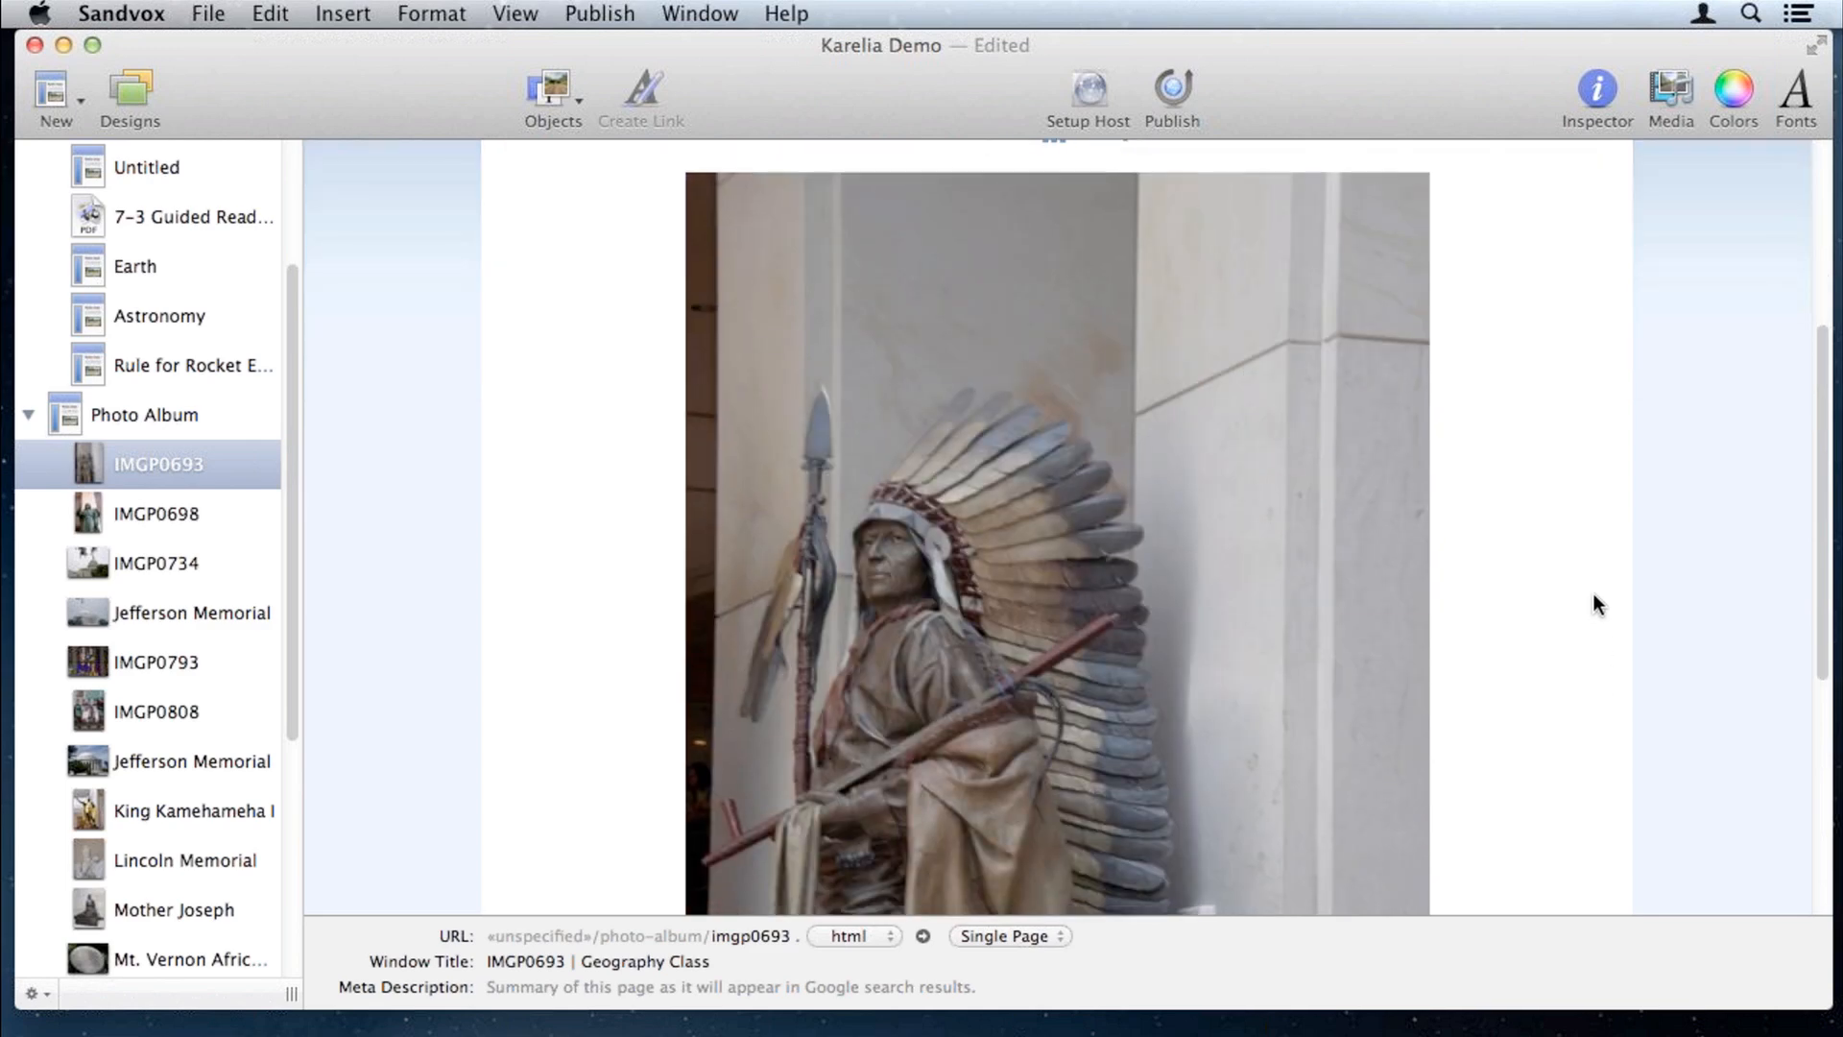
scroll(1594, 593, up, 1)
click(1120, 165)
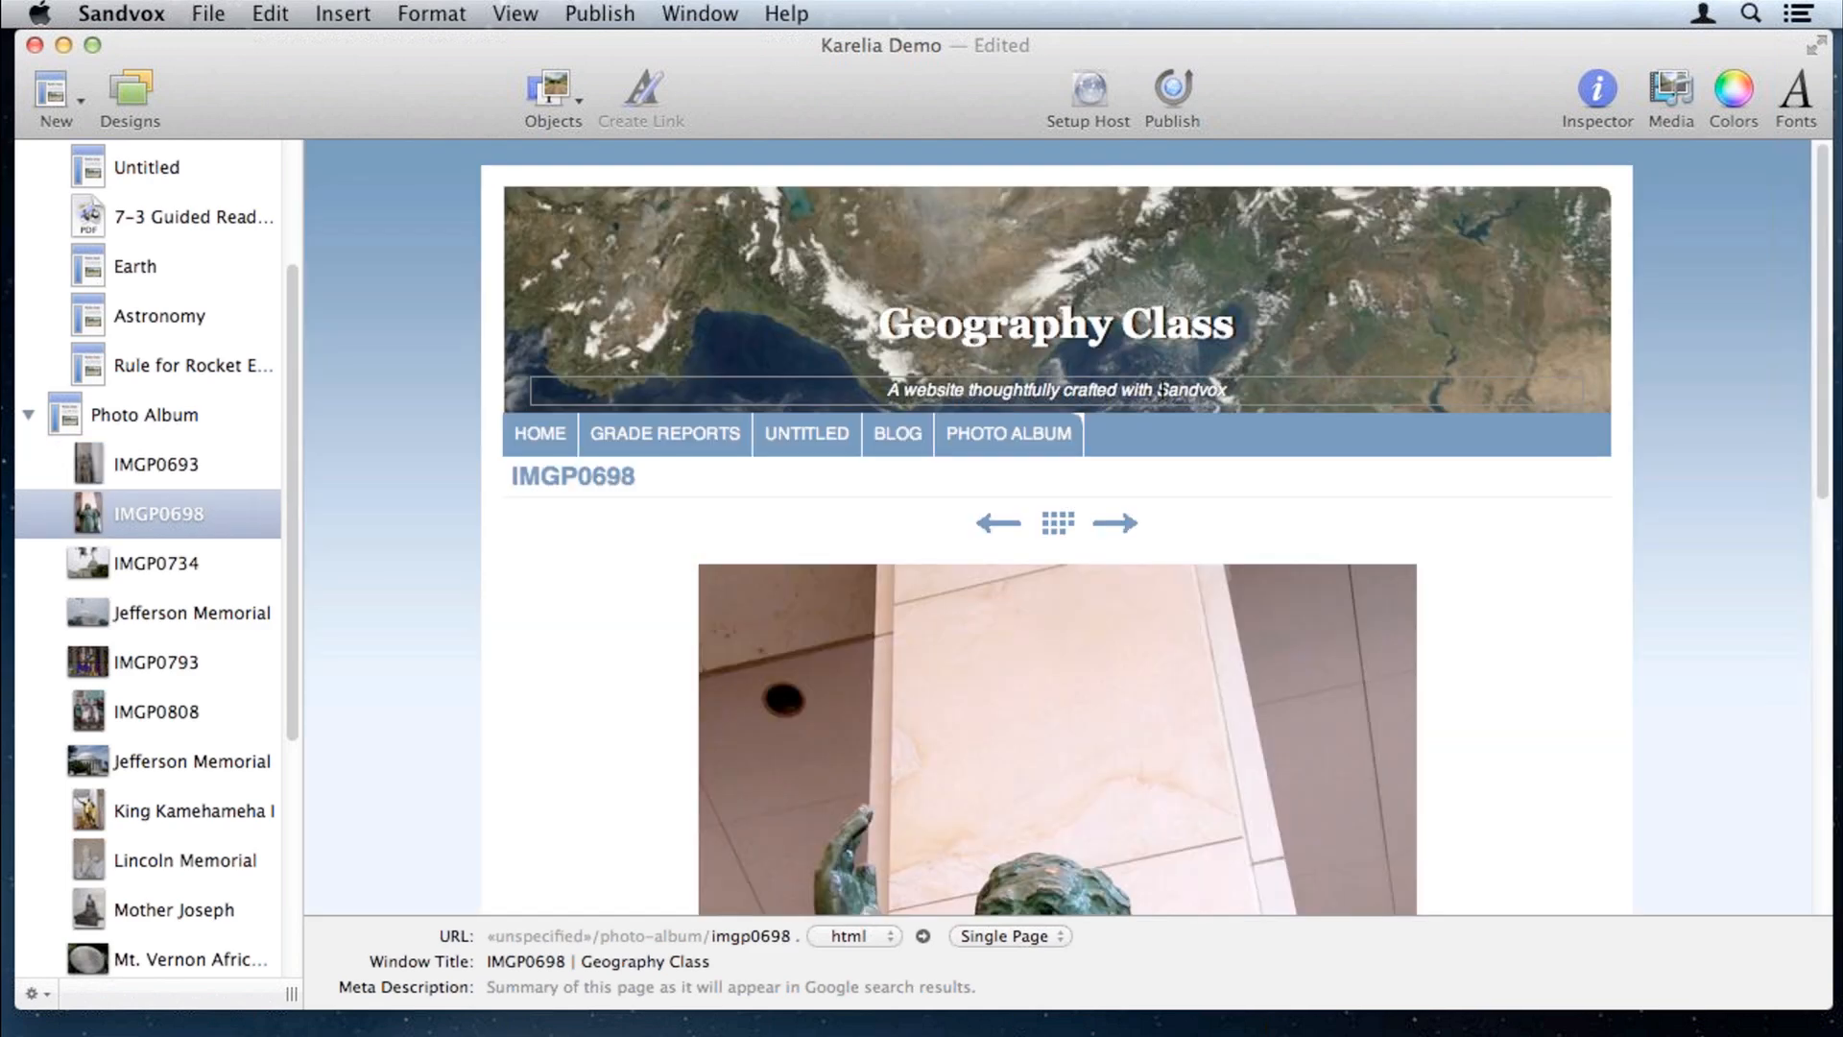
scroll(1162, 390, down, 1)
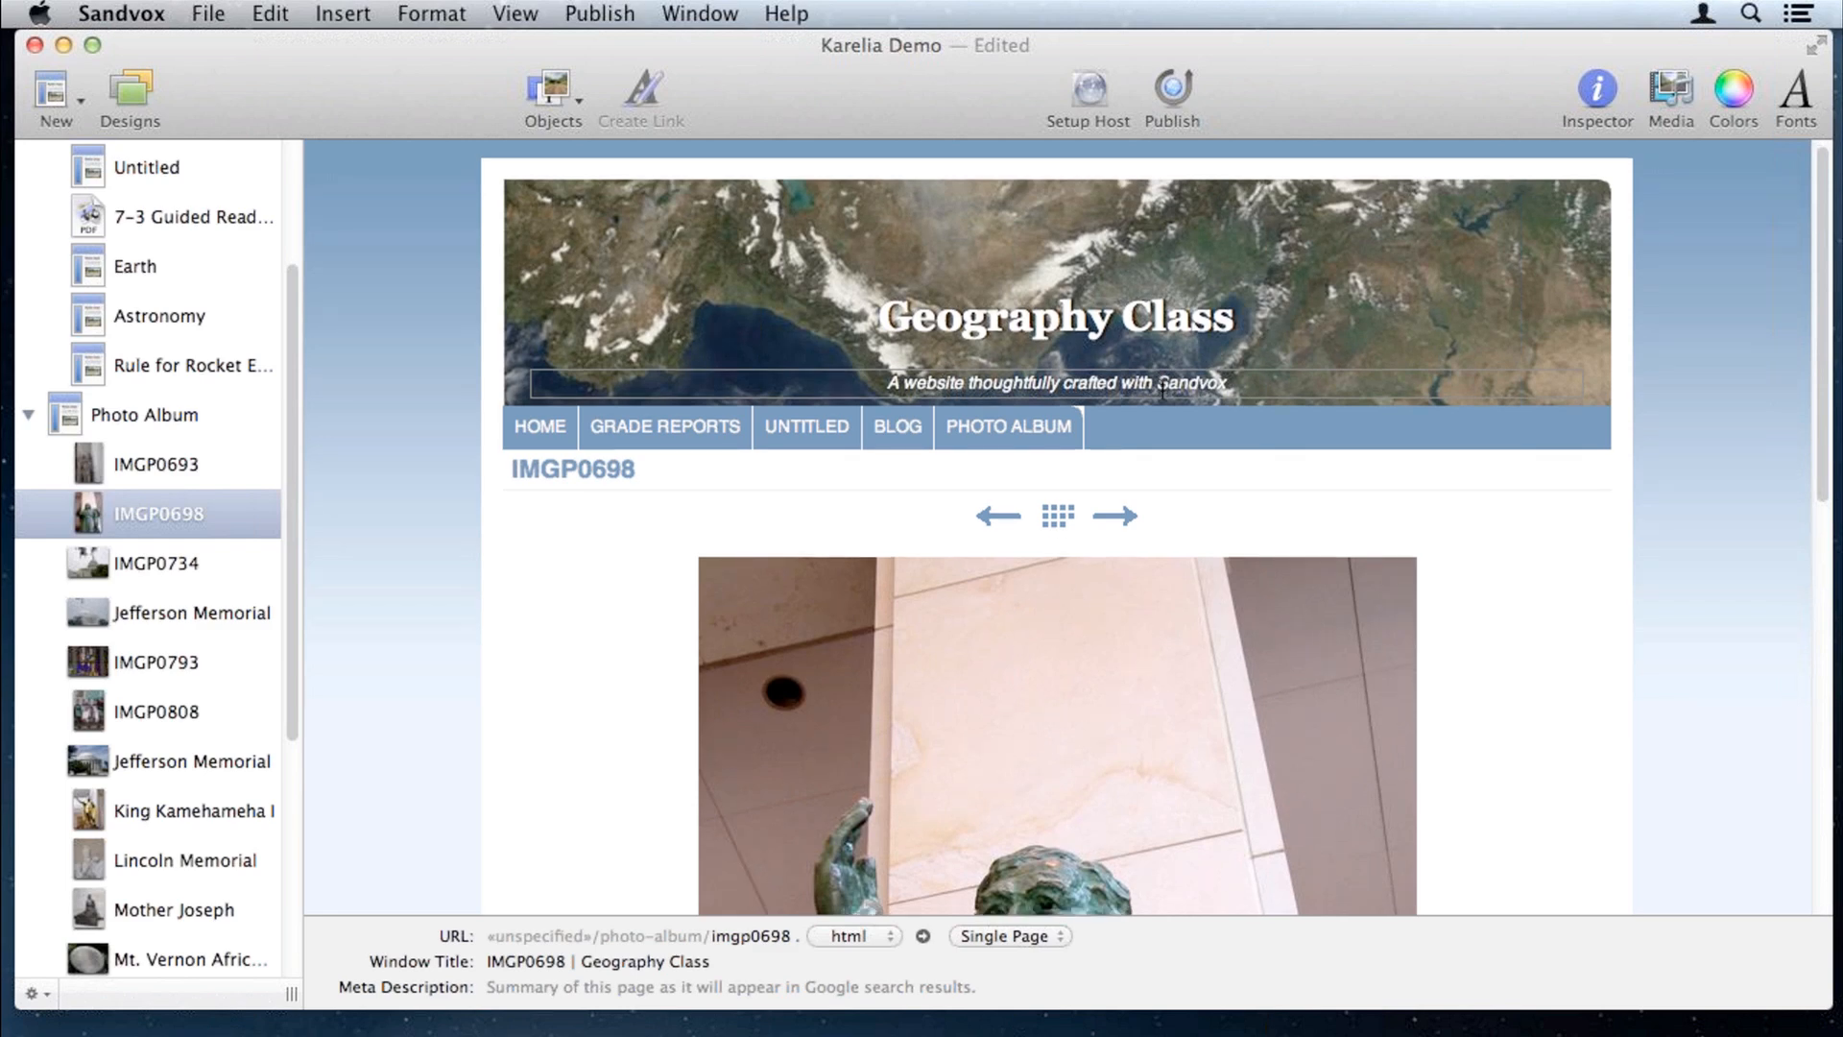
scroll(1162, 389, down, 2)
scroll(1119, 383, down, 2)
click(1119, 381)
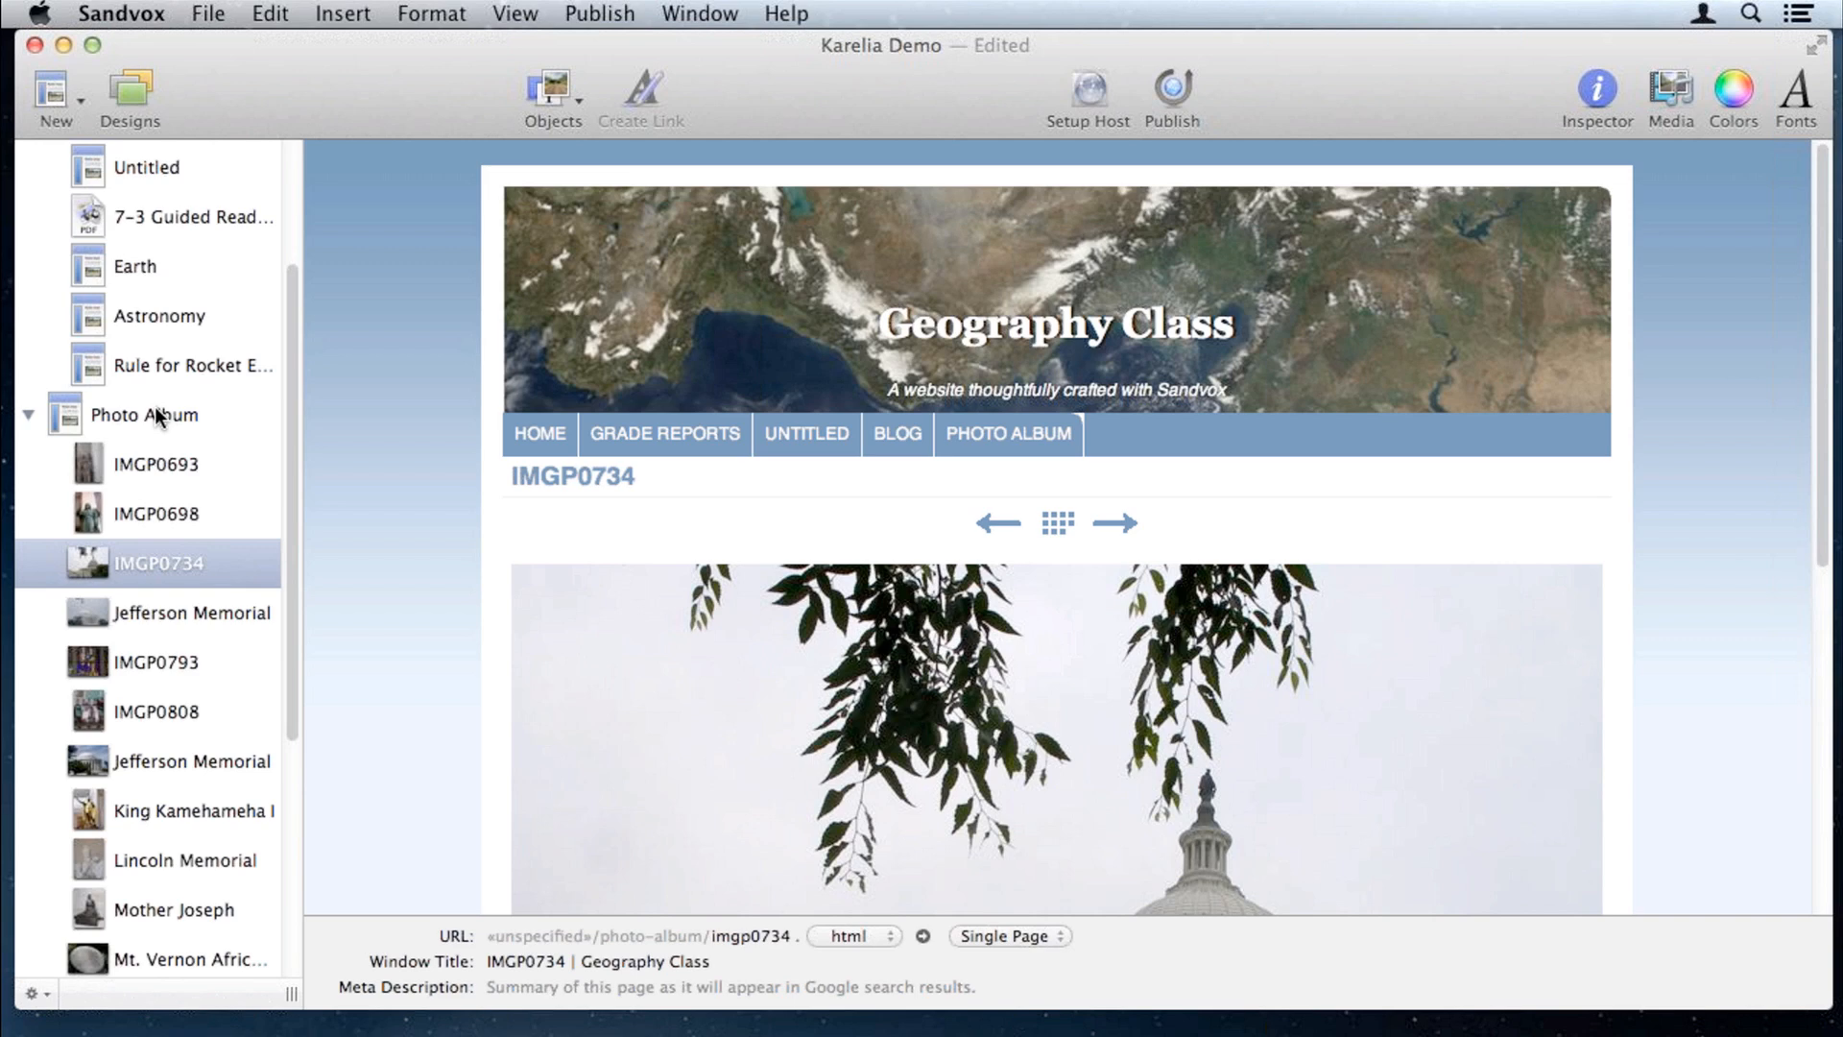
click(155, 409)
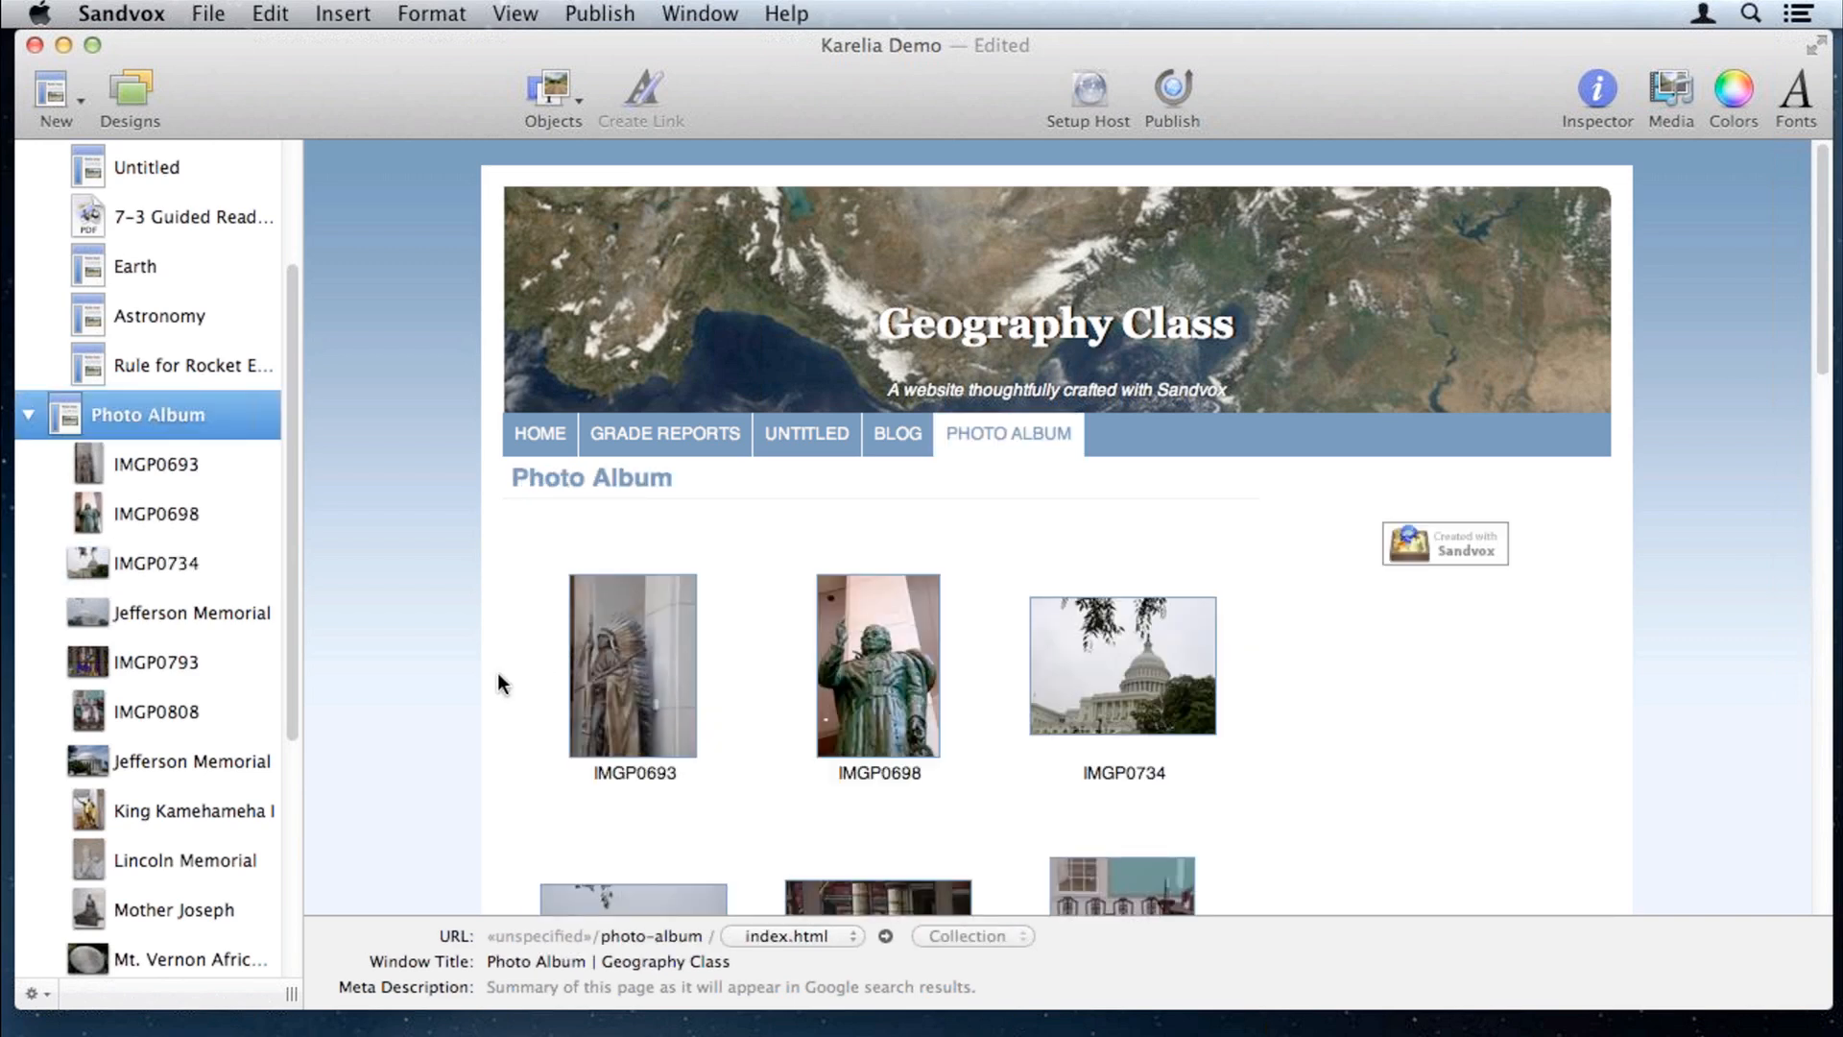
click(768, 691)
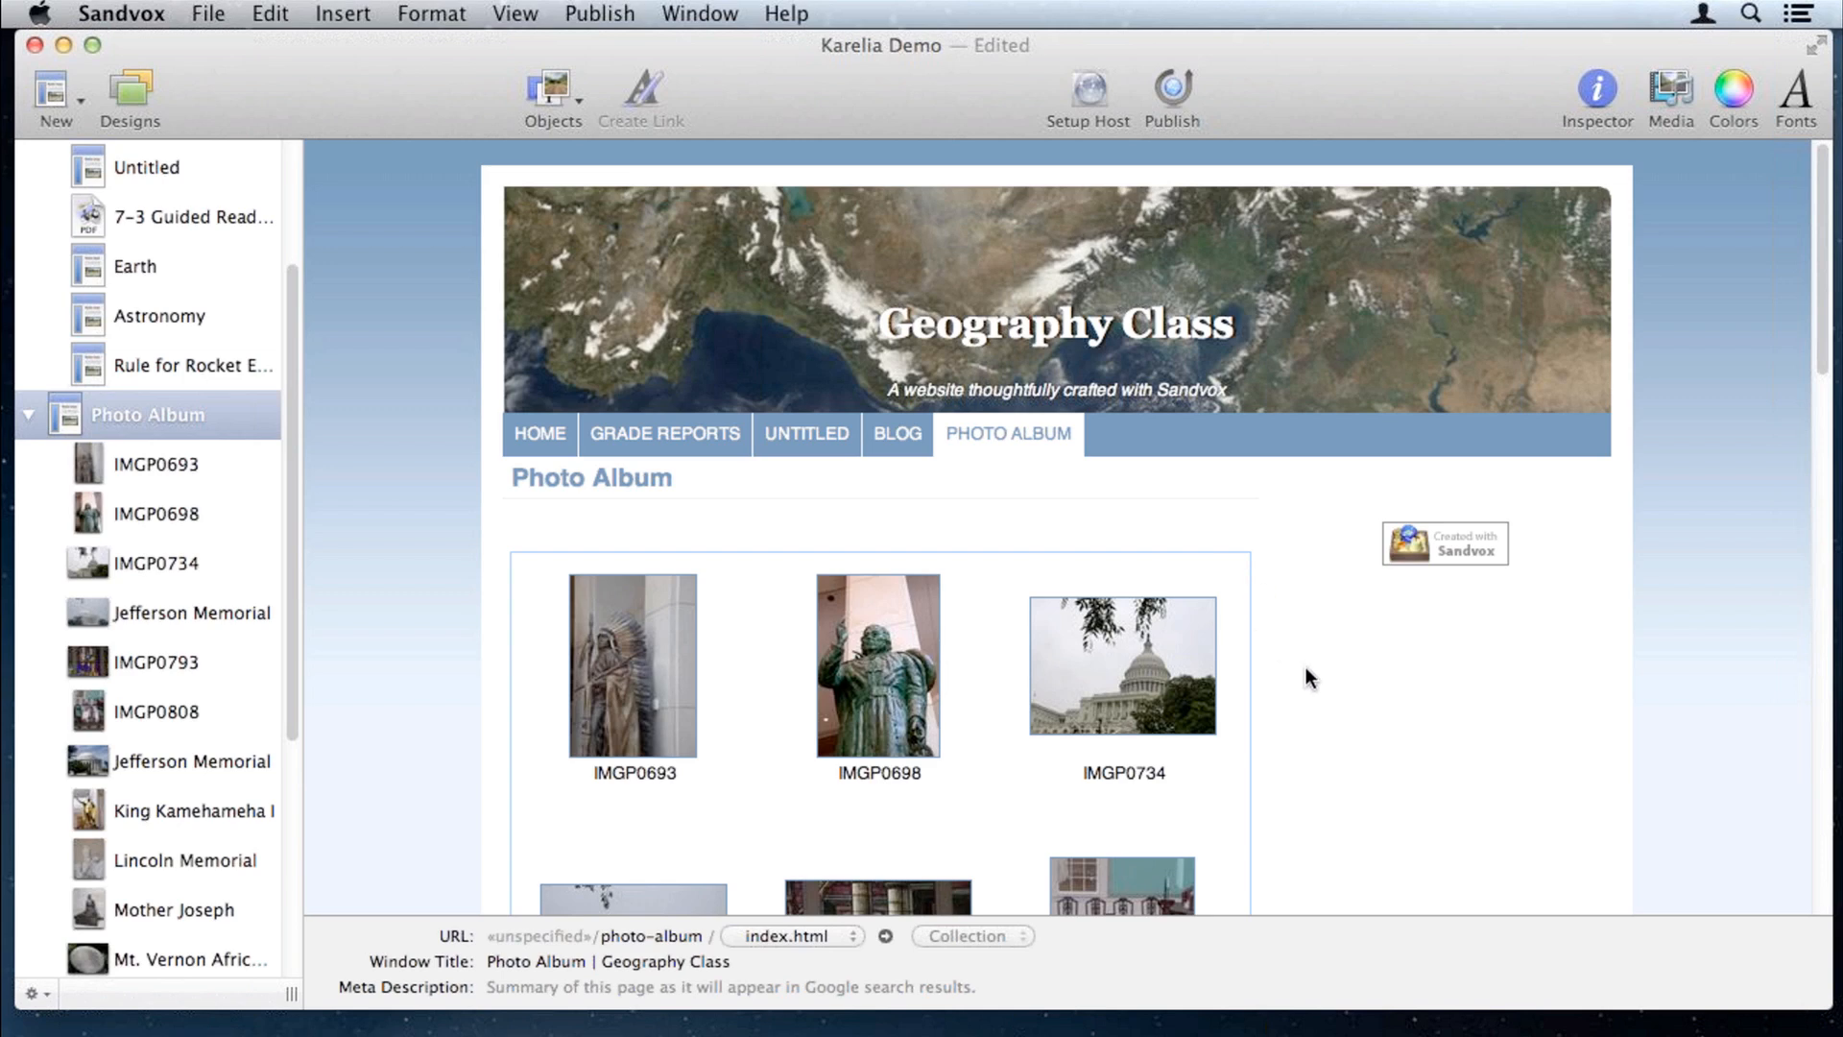
Step: Turn on Gallery for the Photo Album grid, giving Elastic transitions and 5.00 s slide advance
scroll(1306, 668, down, 3)
scroll(1321, 676, down, 3)
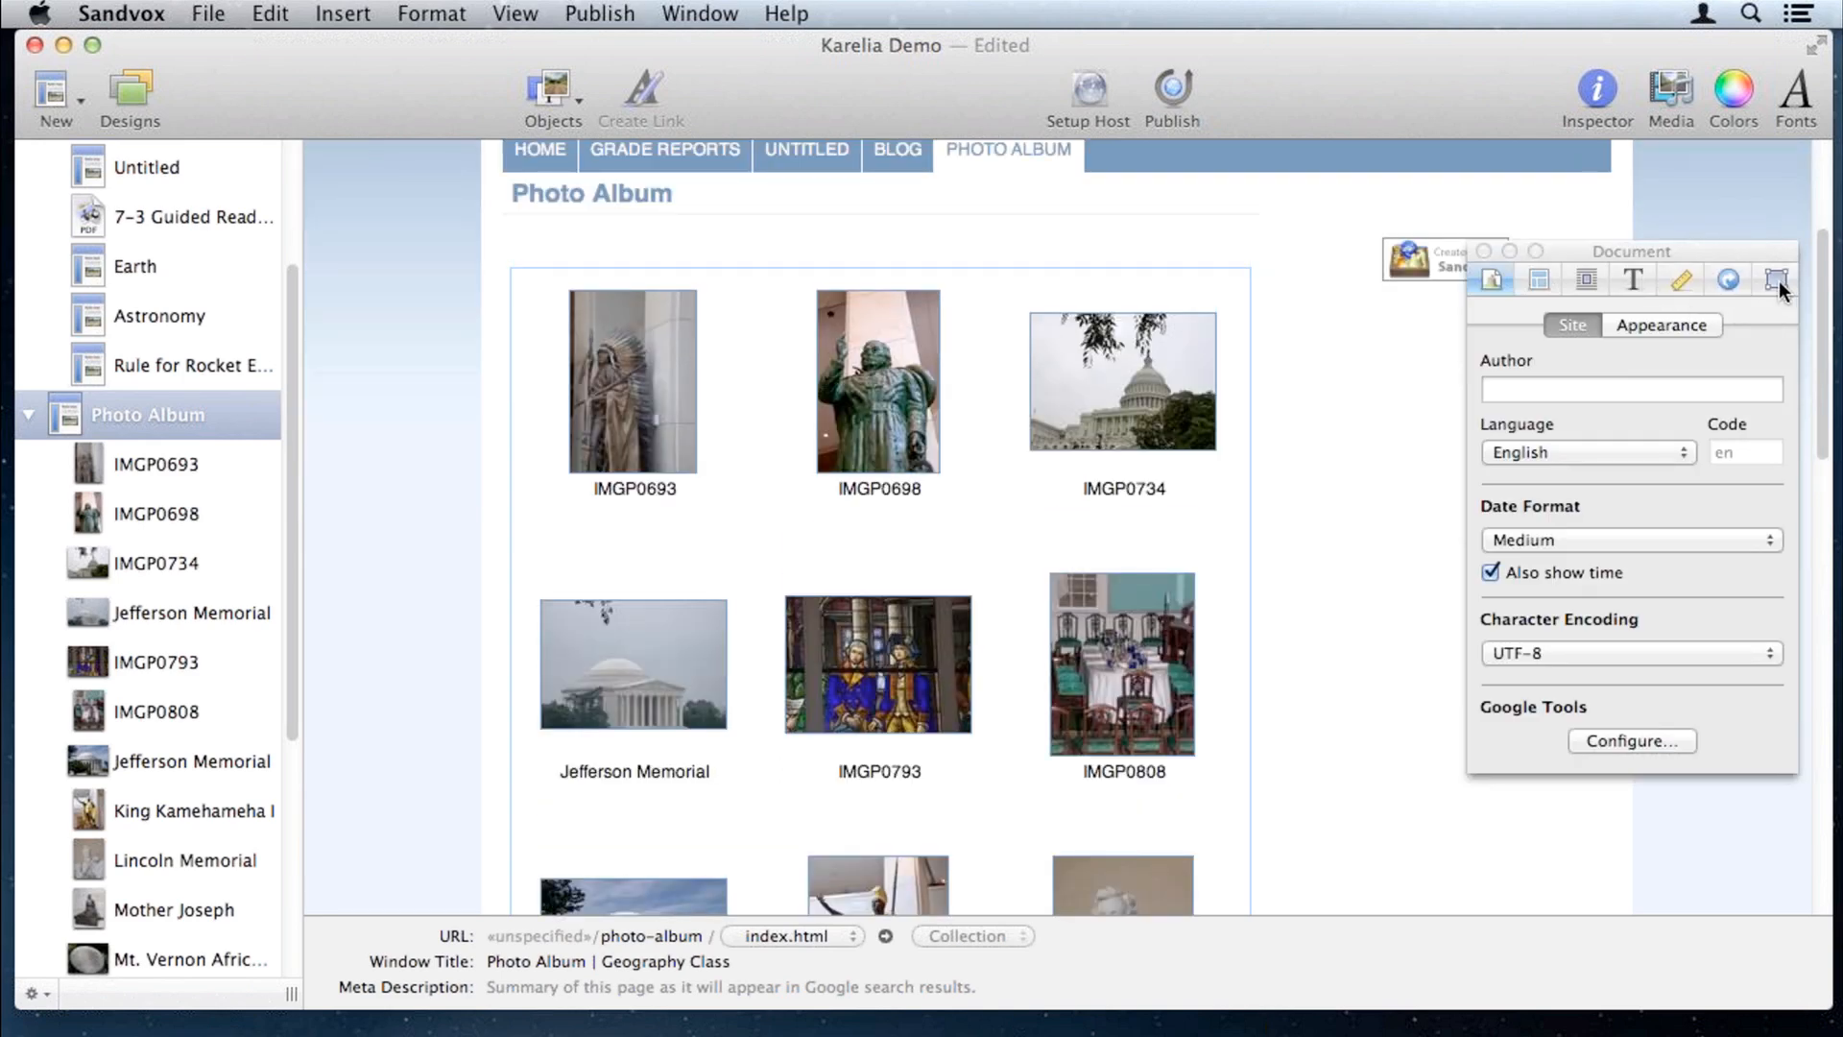
click(1778, 280)
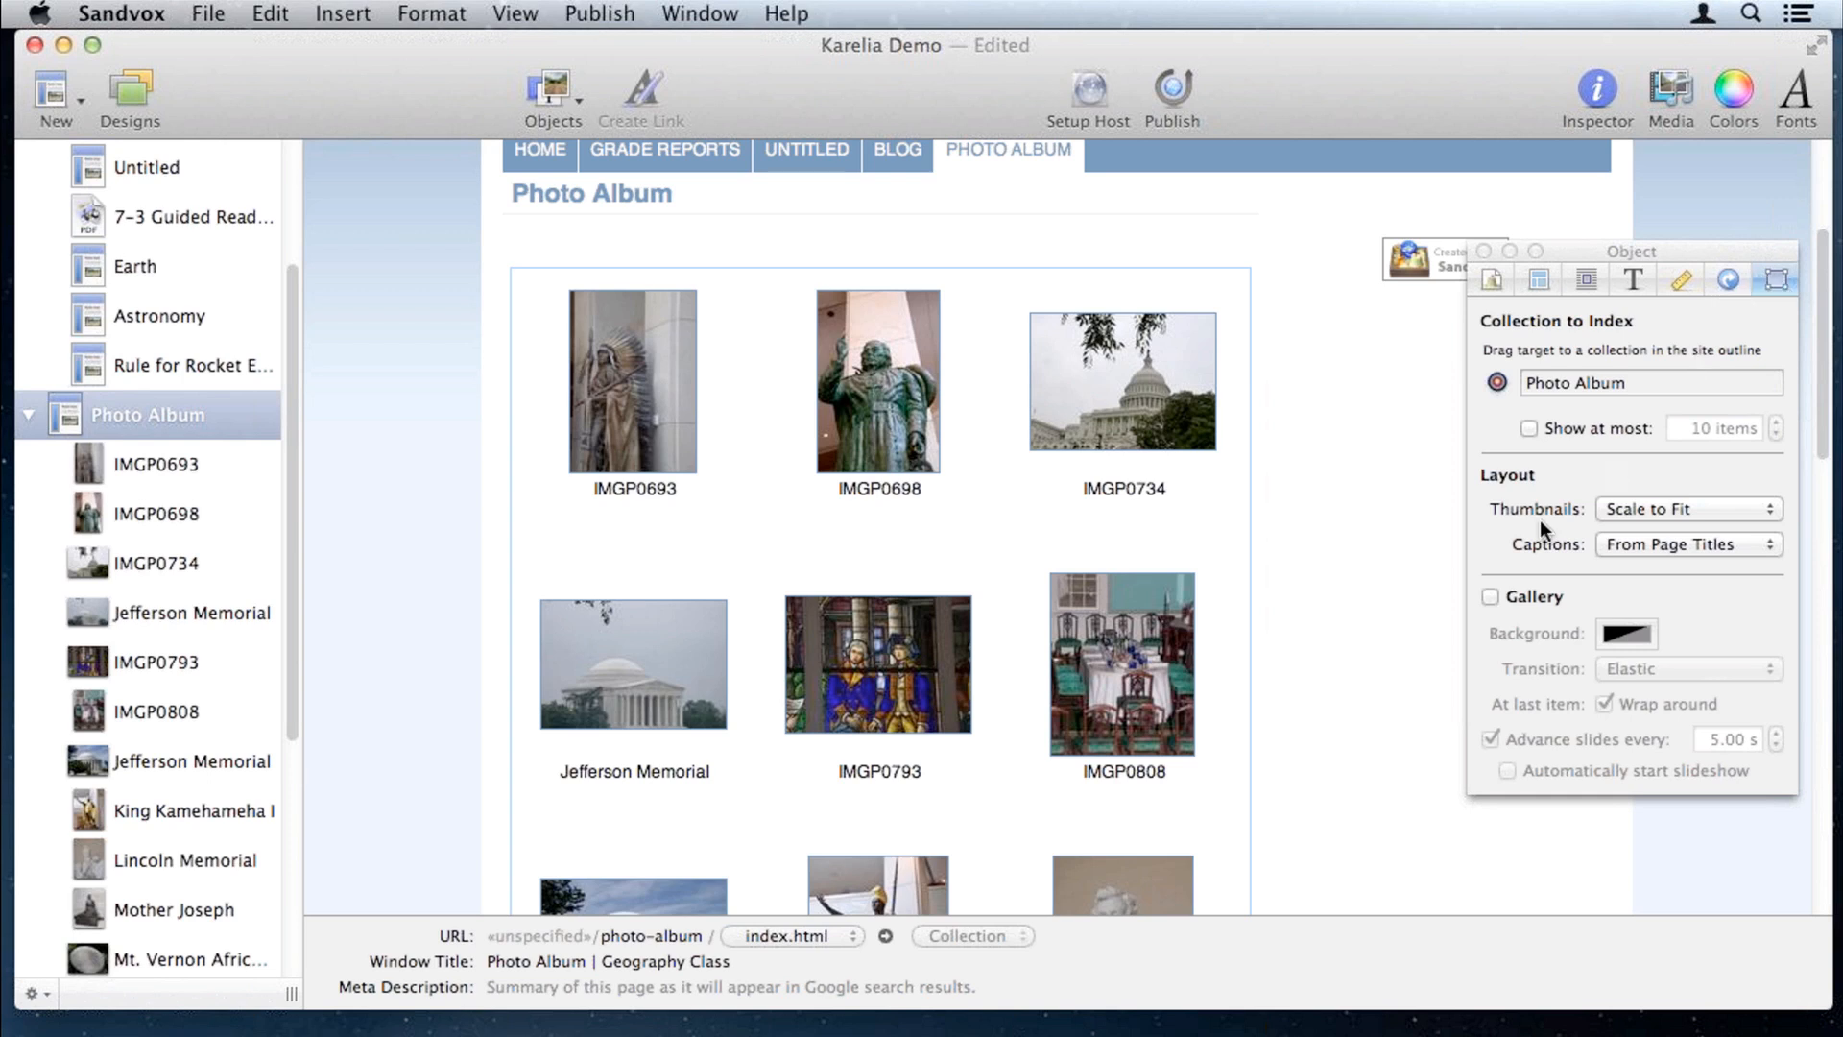
click(1490, 596)
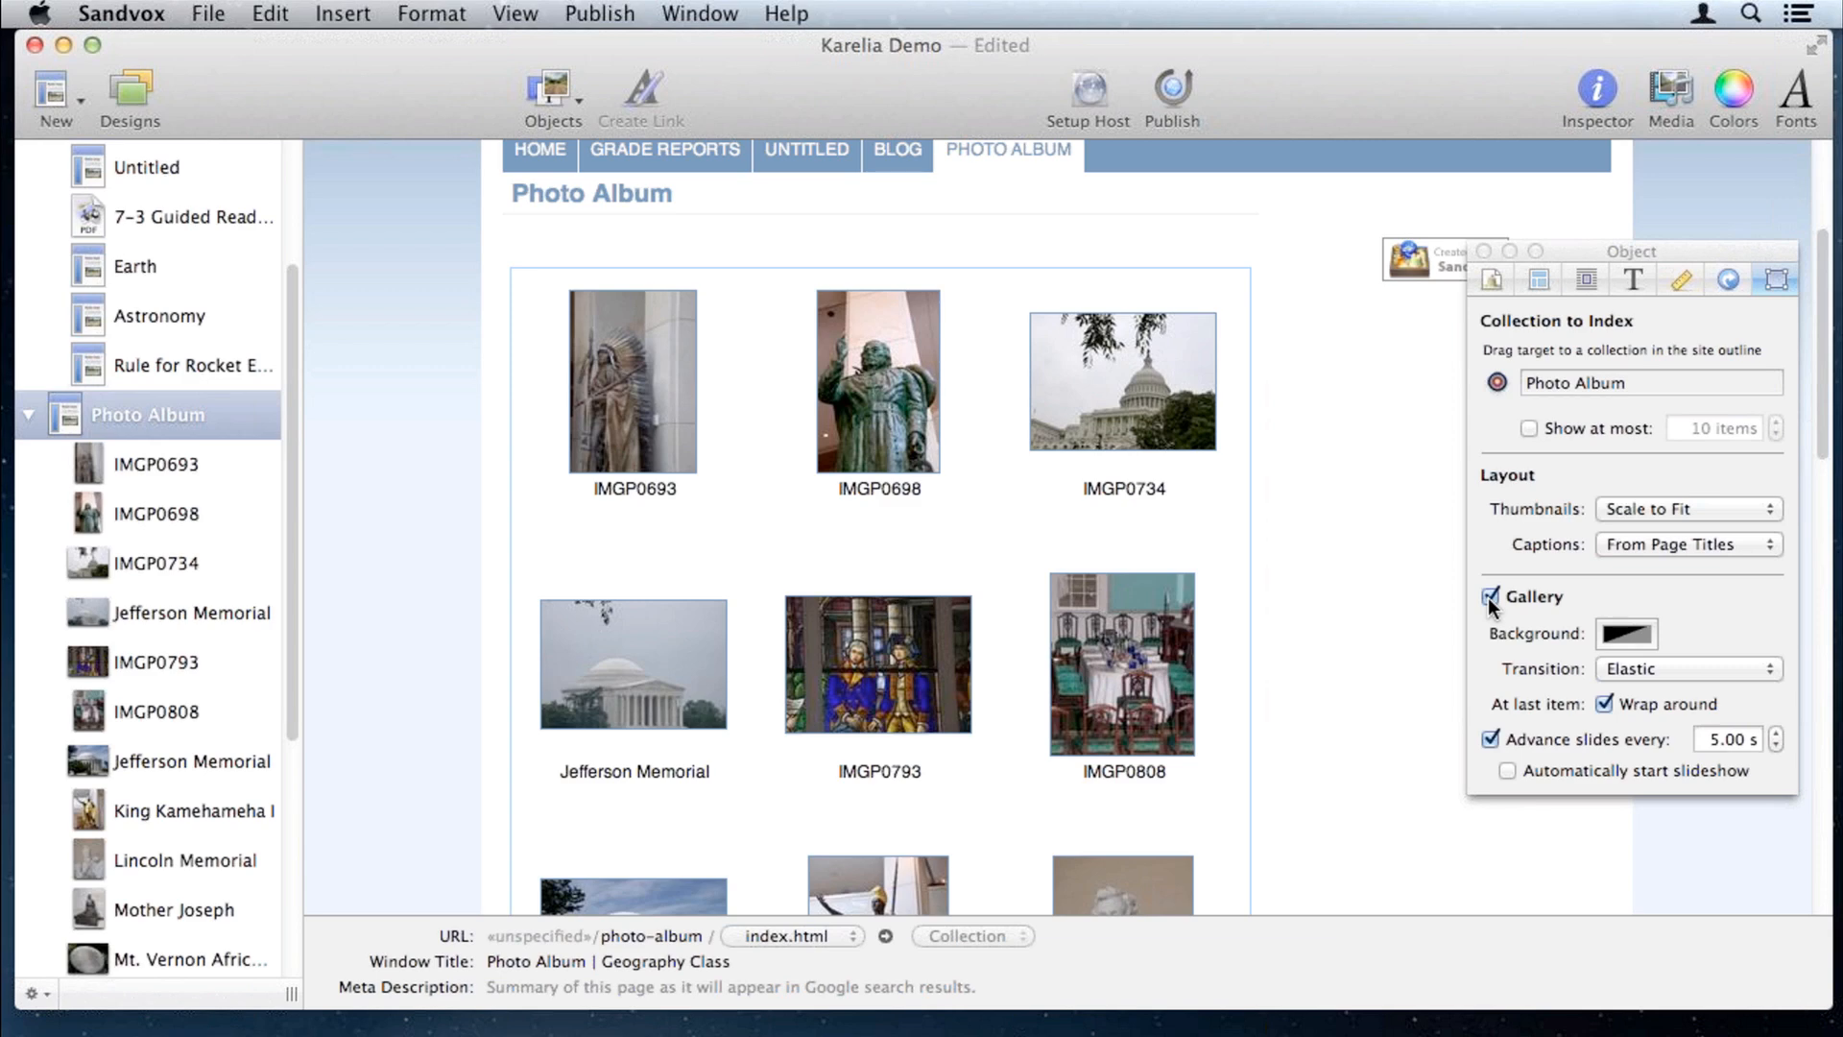
scroll(1373, 584, down, 3)
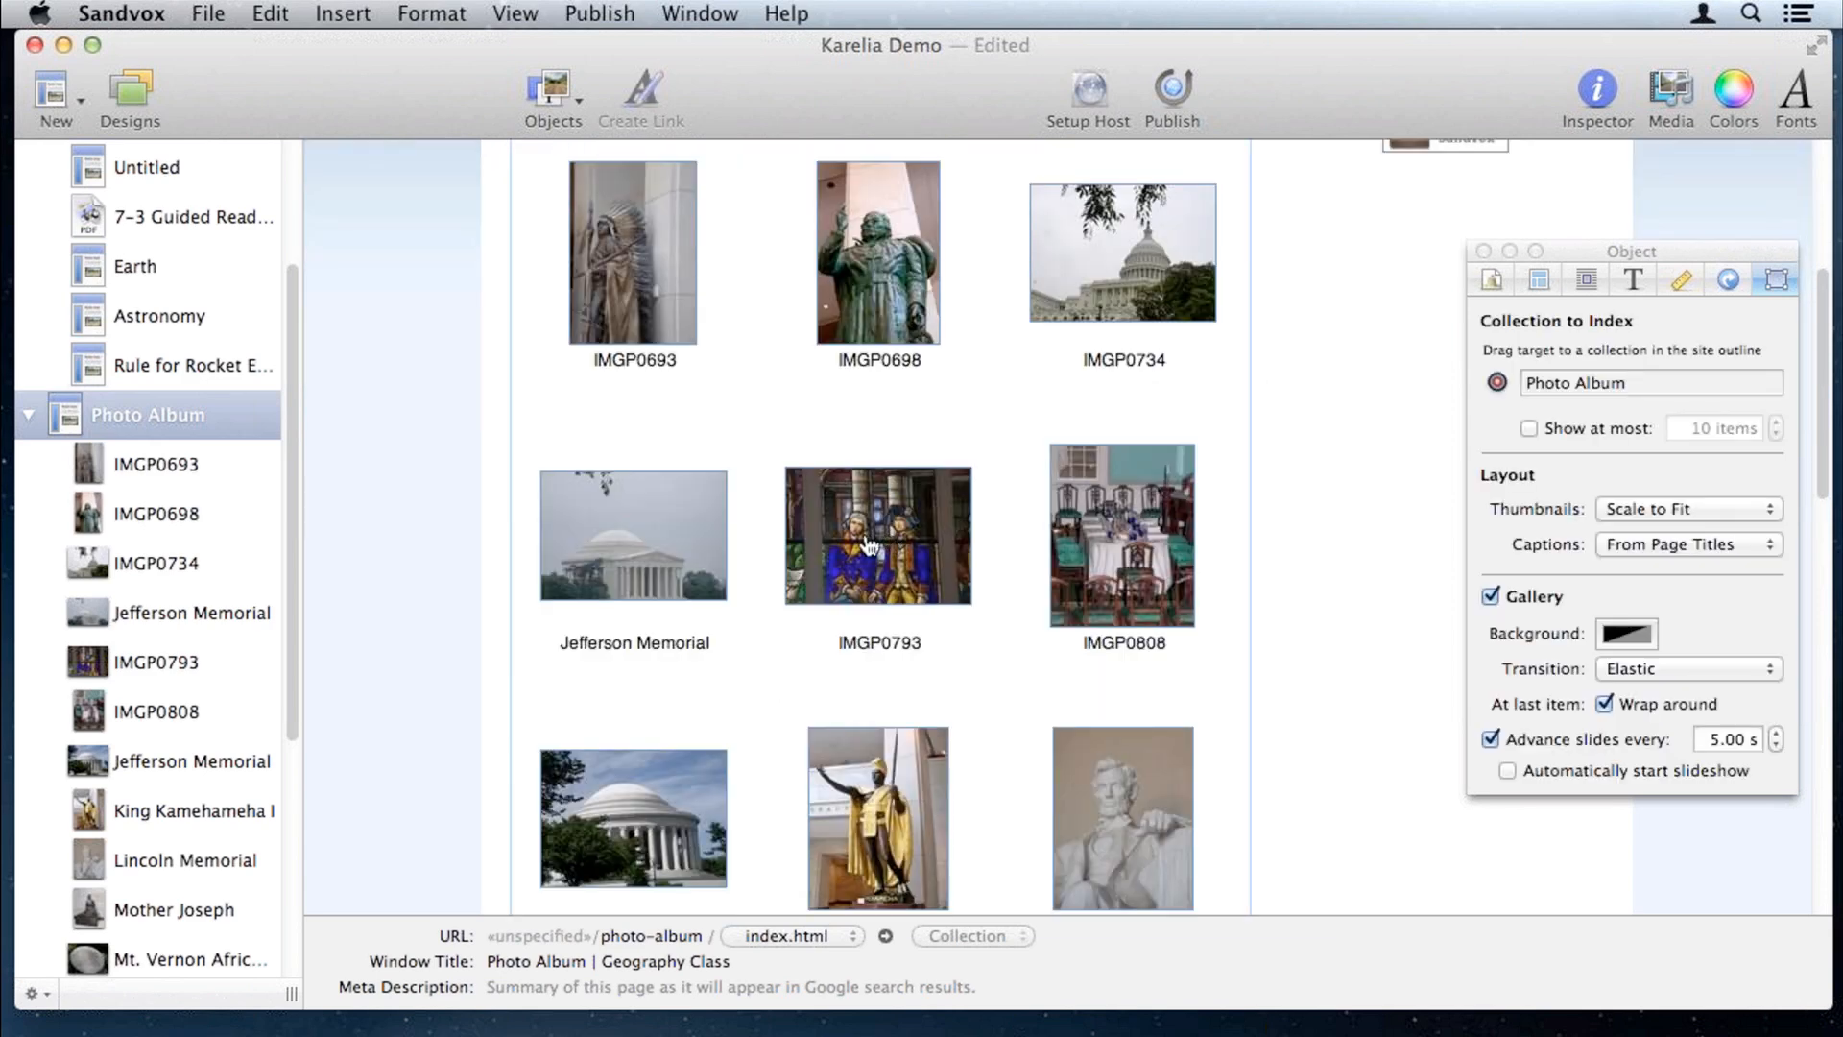
Step: Open the Jefferson Memorial photo in the gallery viewer and close the object settings panel
click(671, 519)
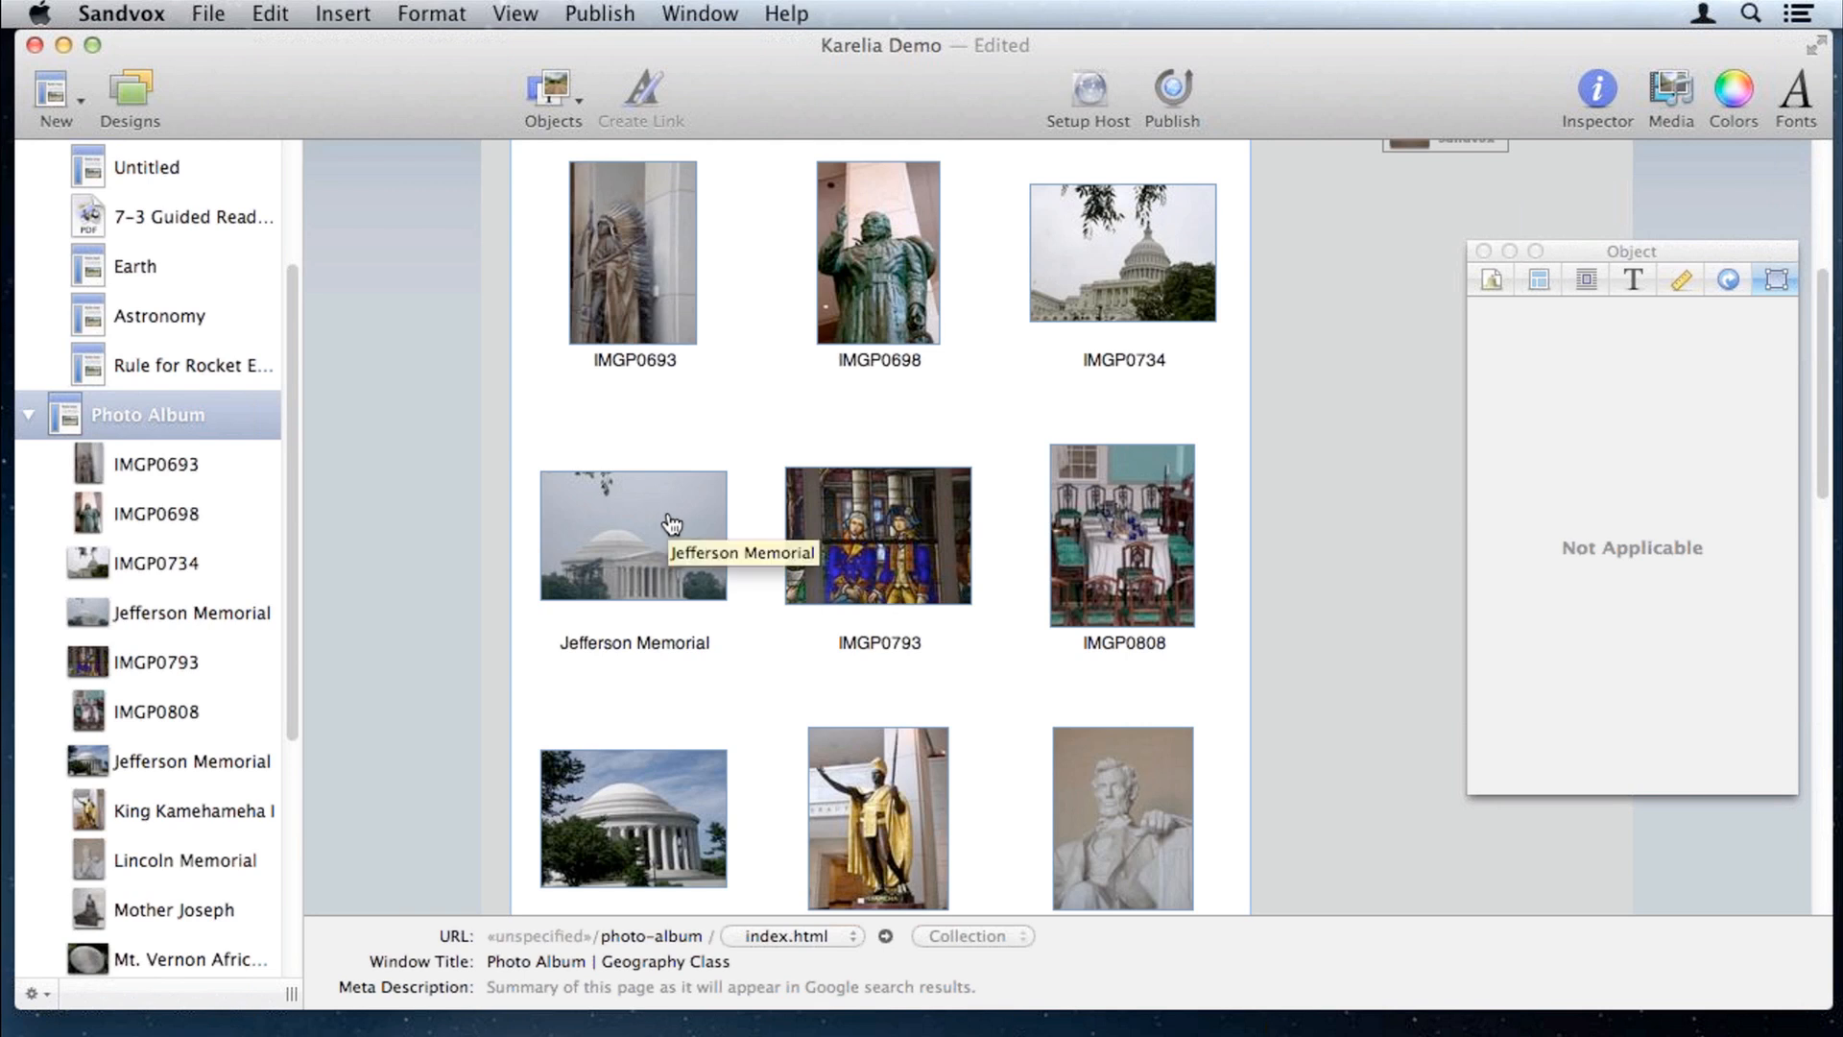
click(671, 520)
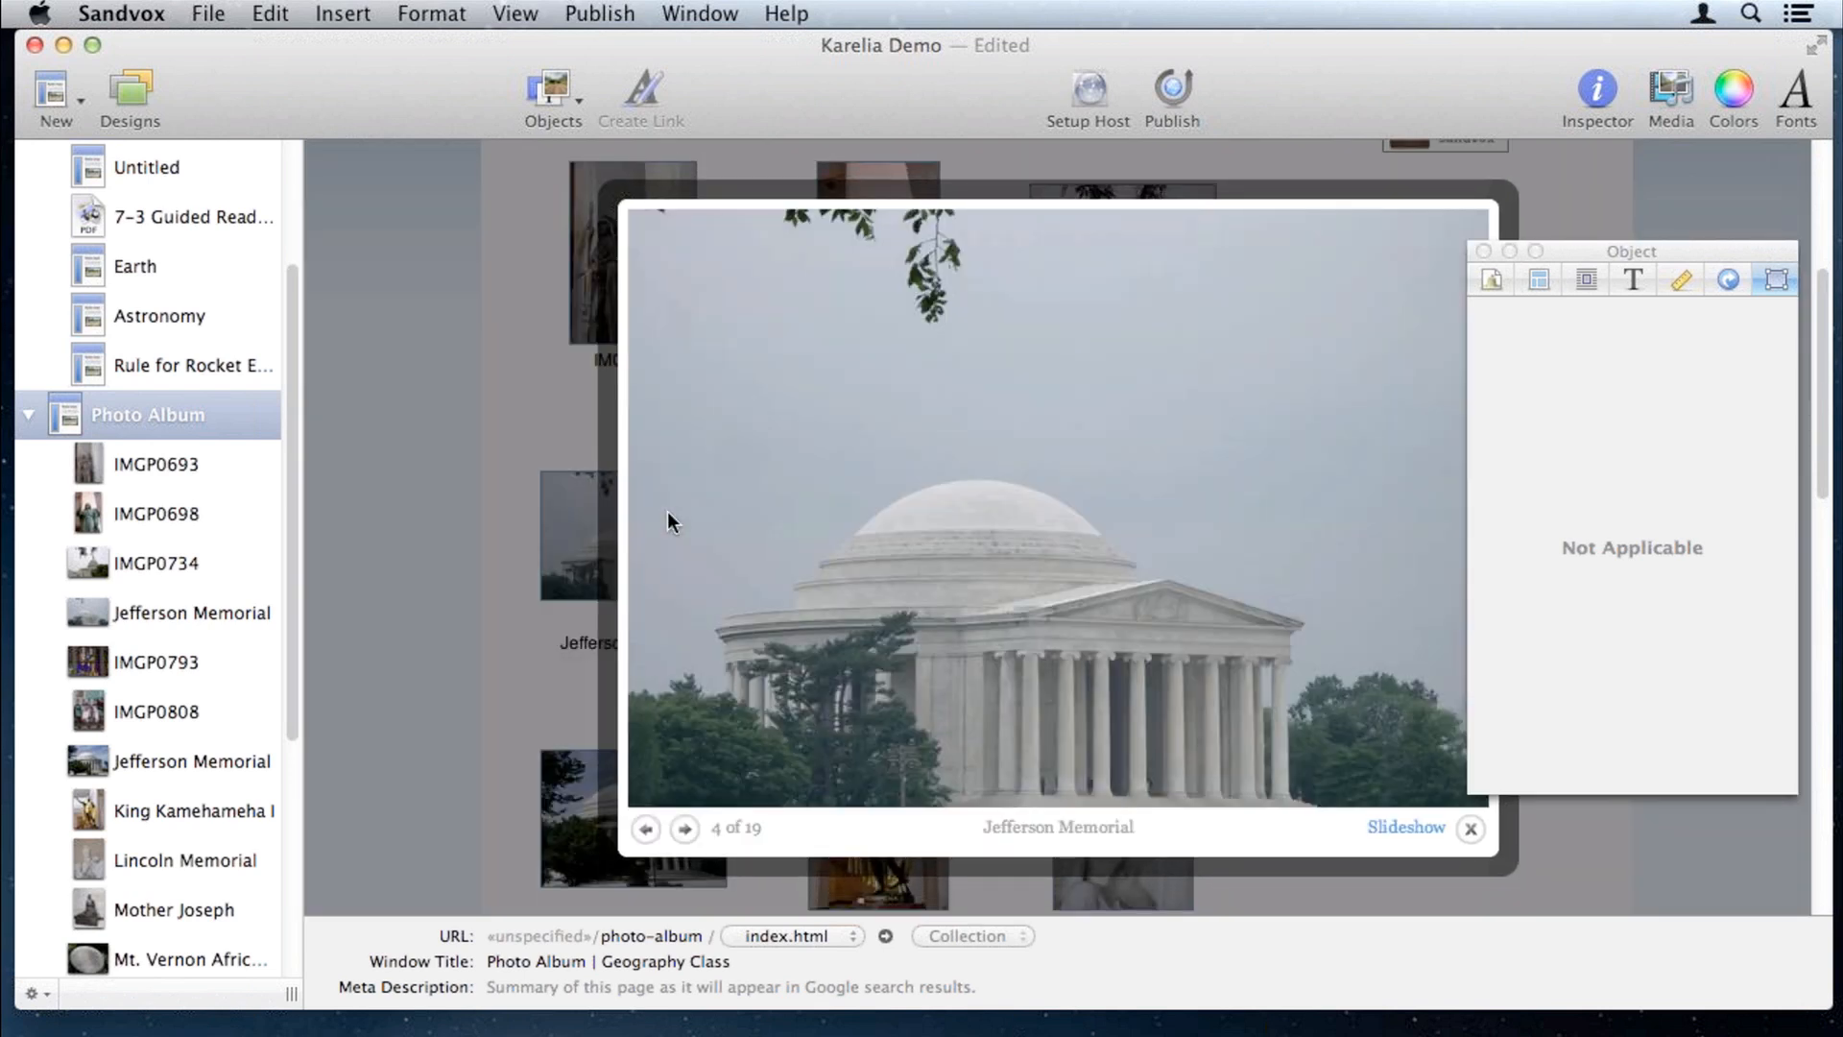
click(1483, 252)
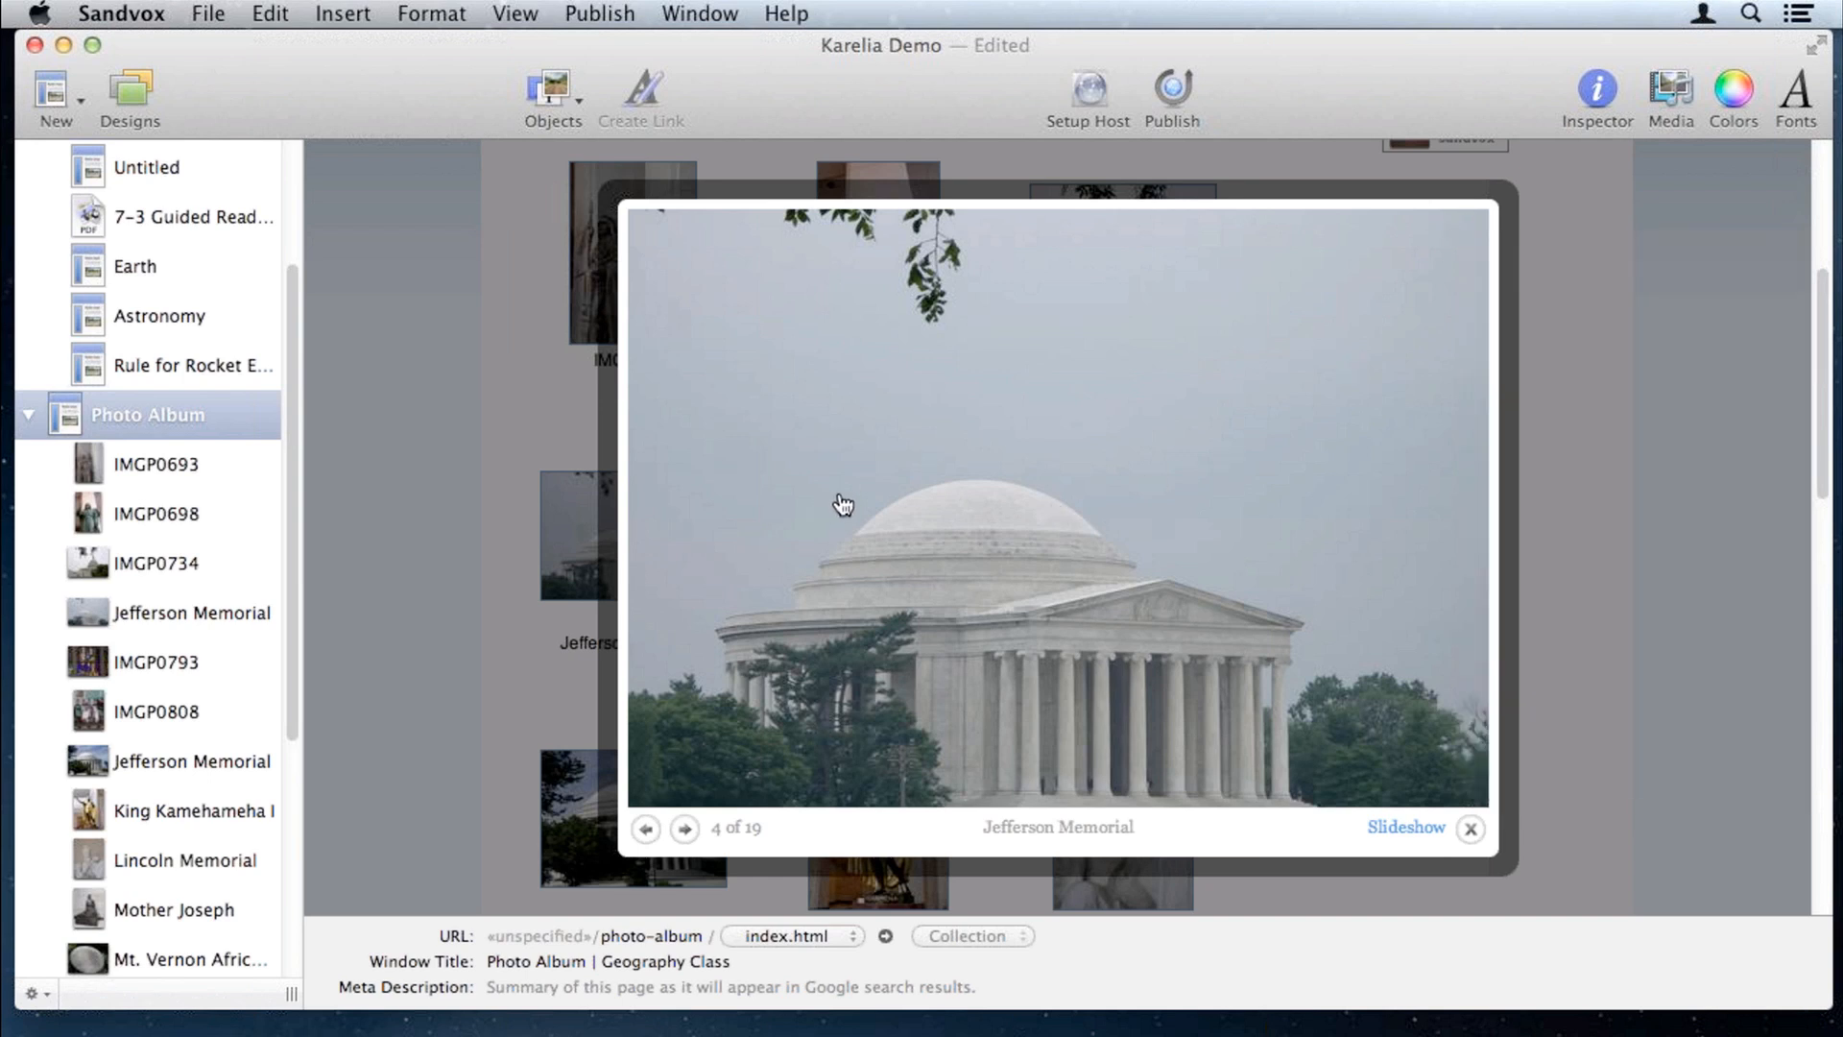
Step: Step through the photos past IMGP0808 and Lincoln Memorial to Mother Joseph, 10 of 19
click(684, 830)
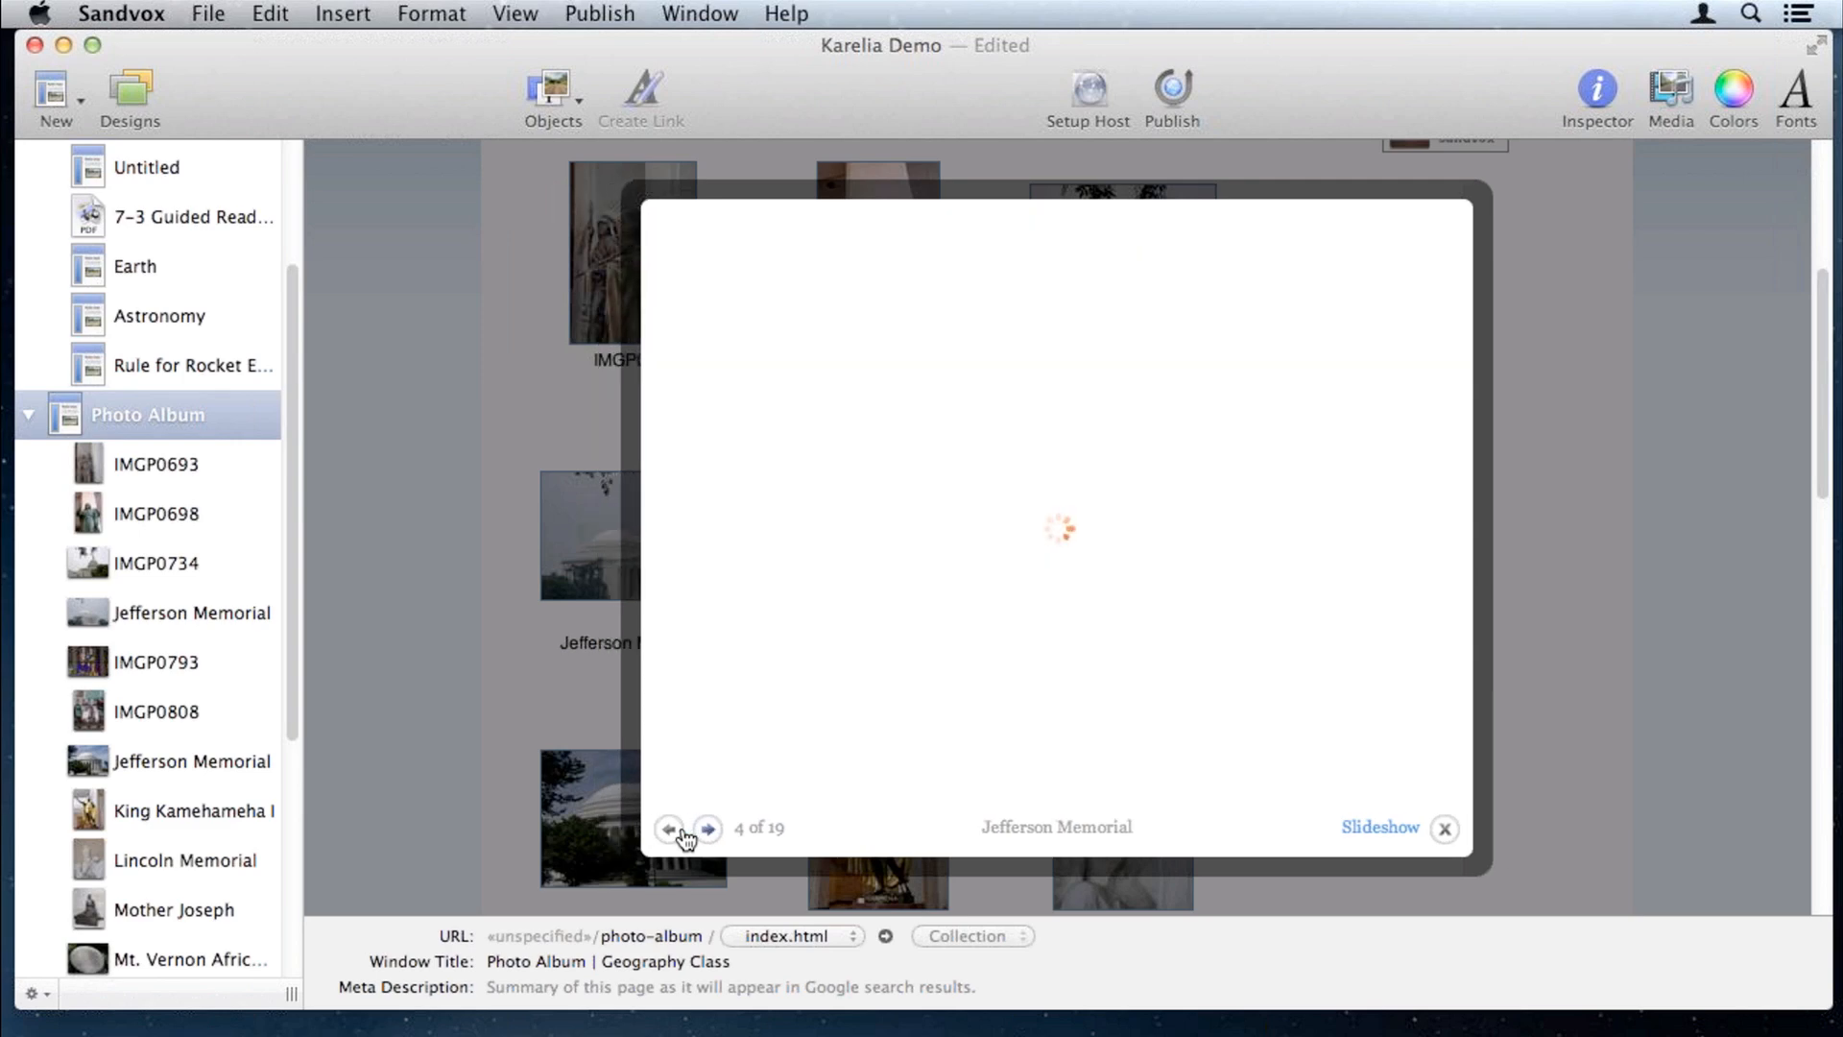
click(708, 831)
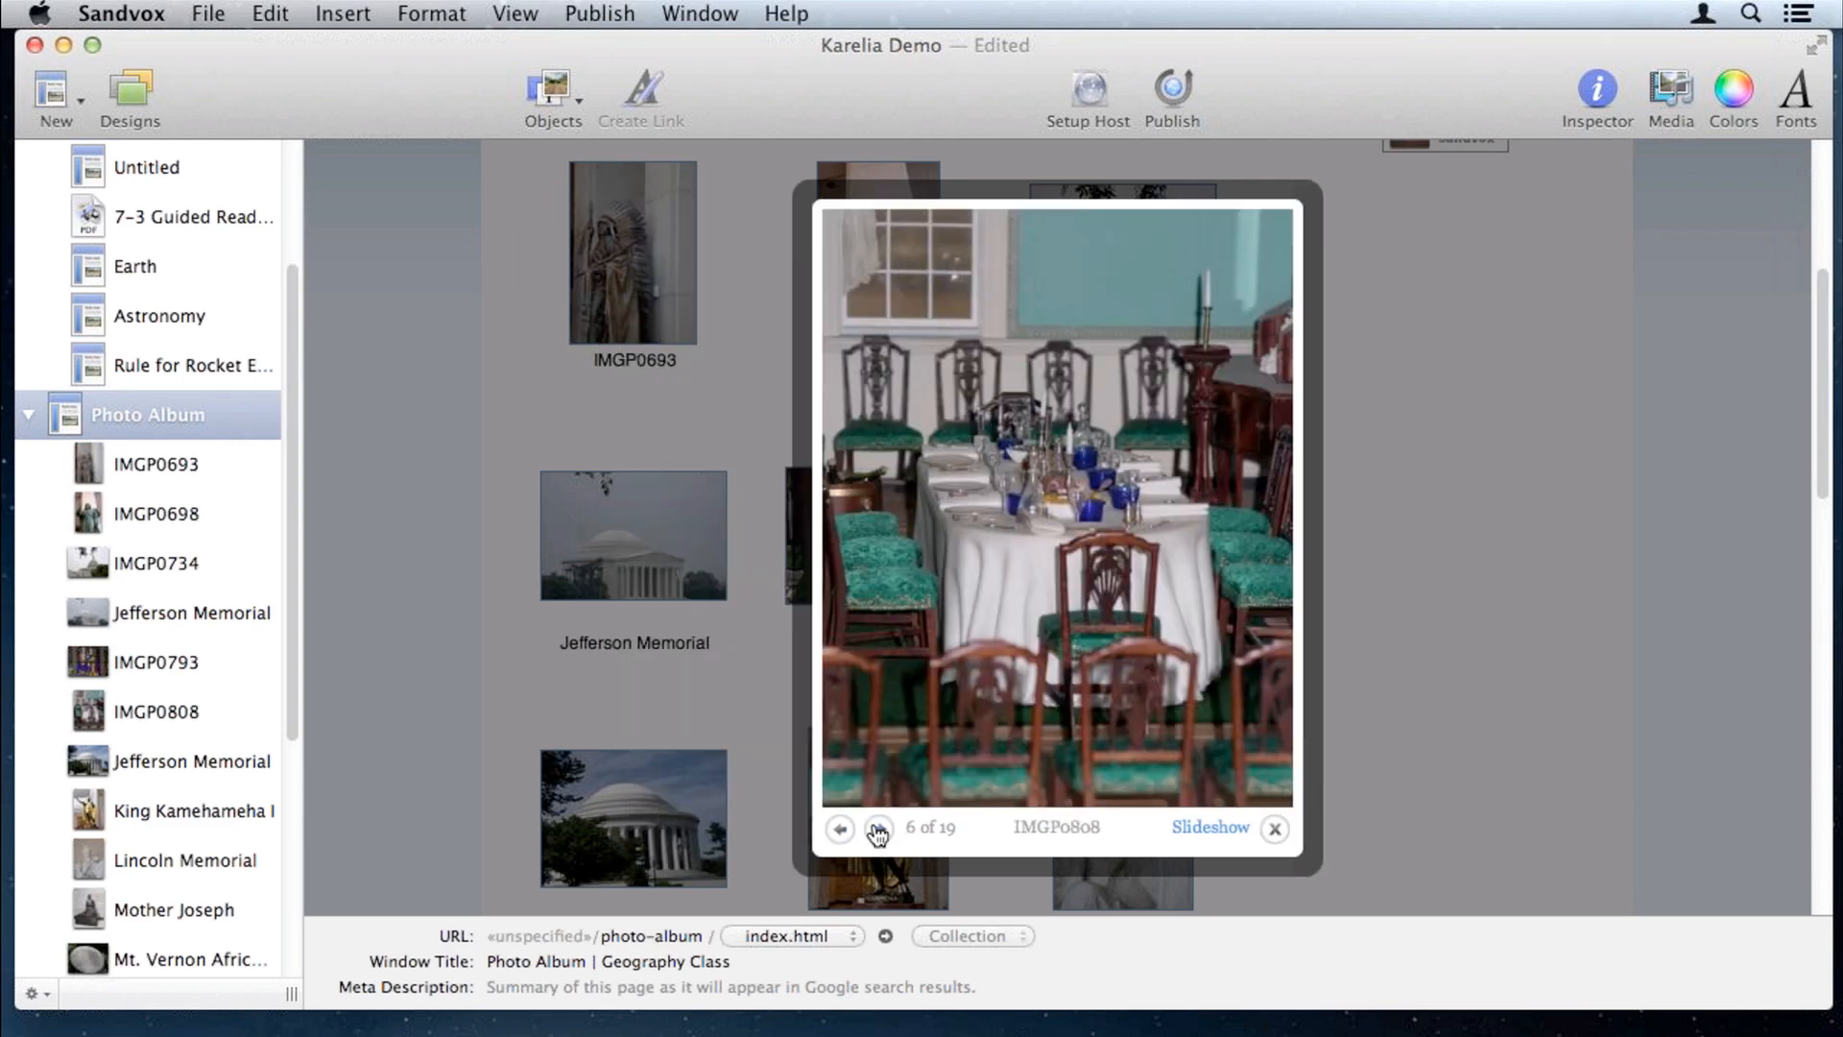
click(720, 831)
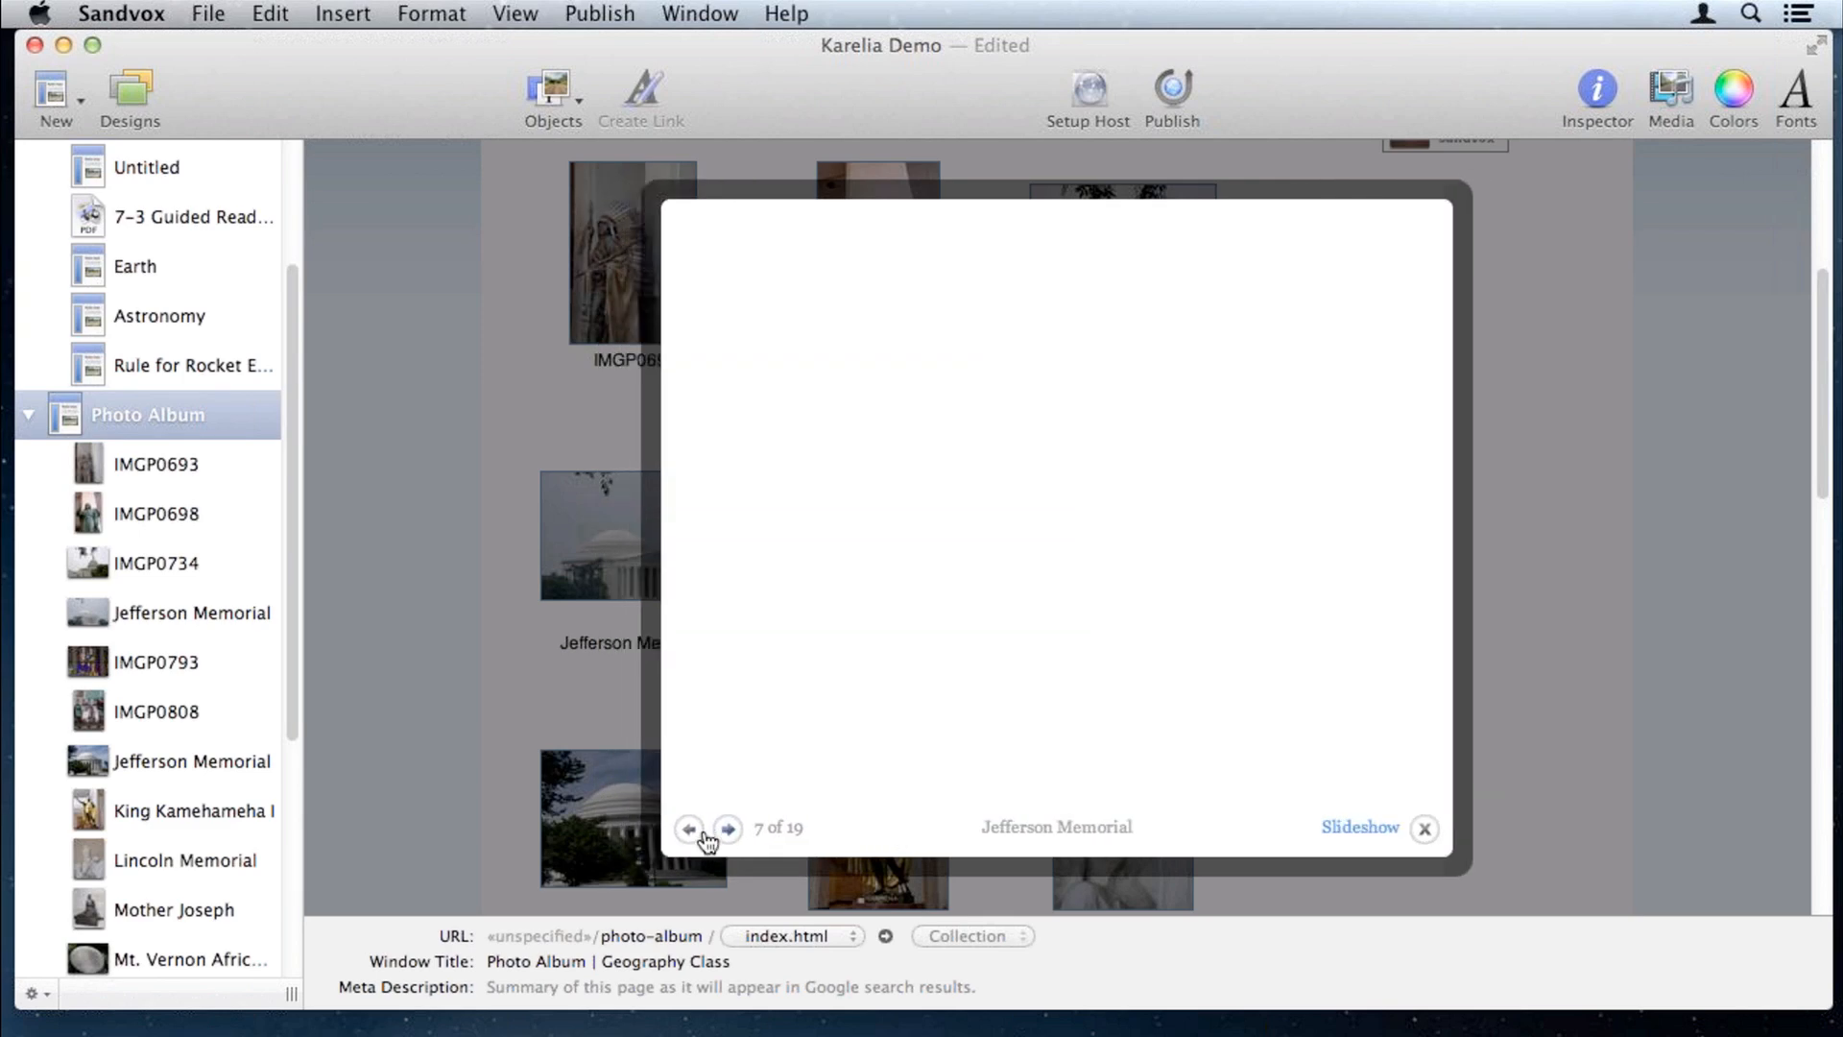
click(722, 831)
click(887, 830)
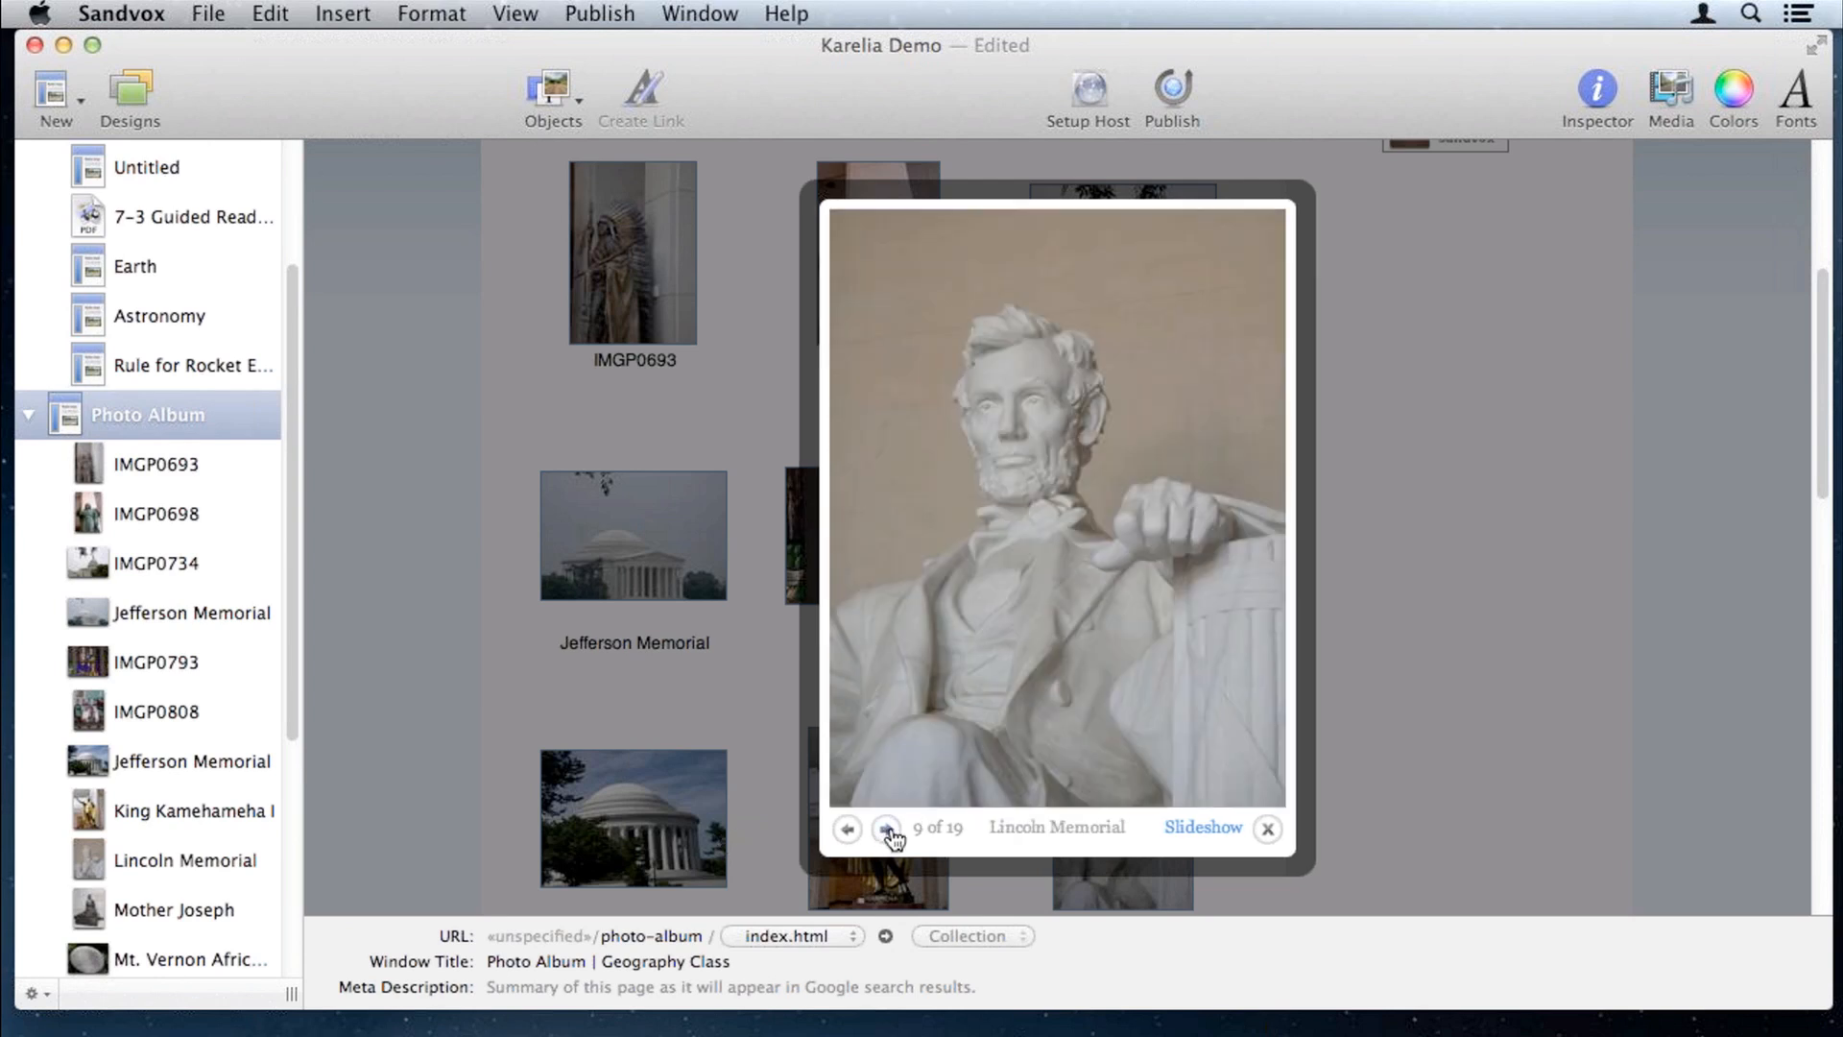
click(887, 830)
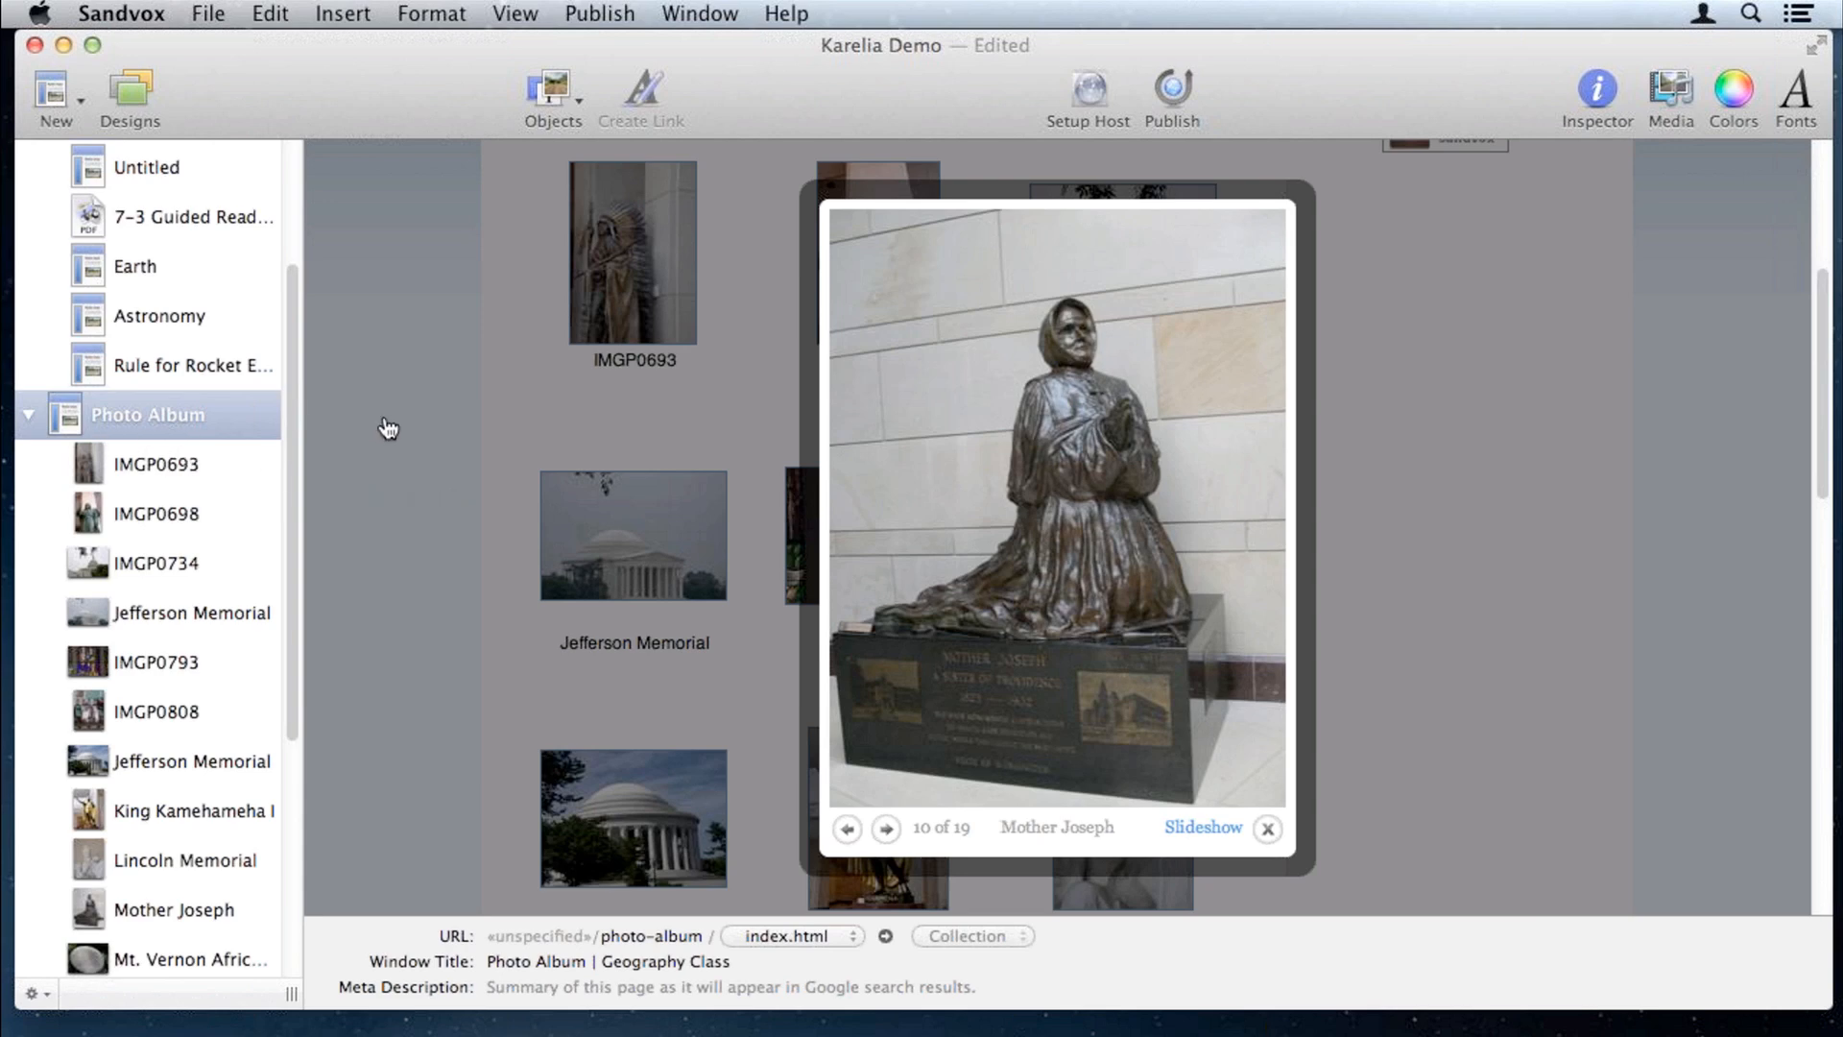
Step: Close the enlarged photo, collapse Photo Album and Blog in the outline, and scroll up
click(430, 473)
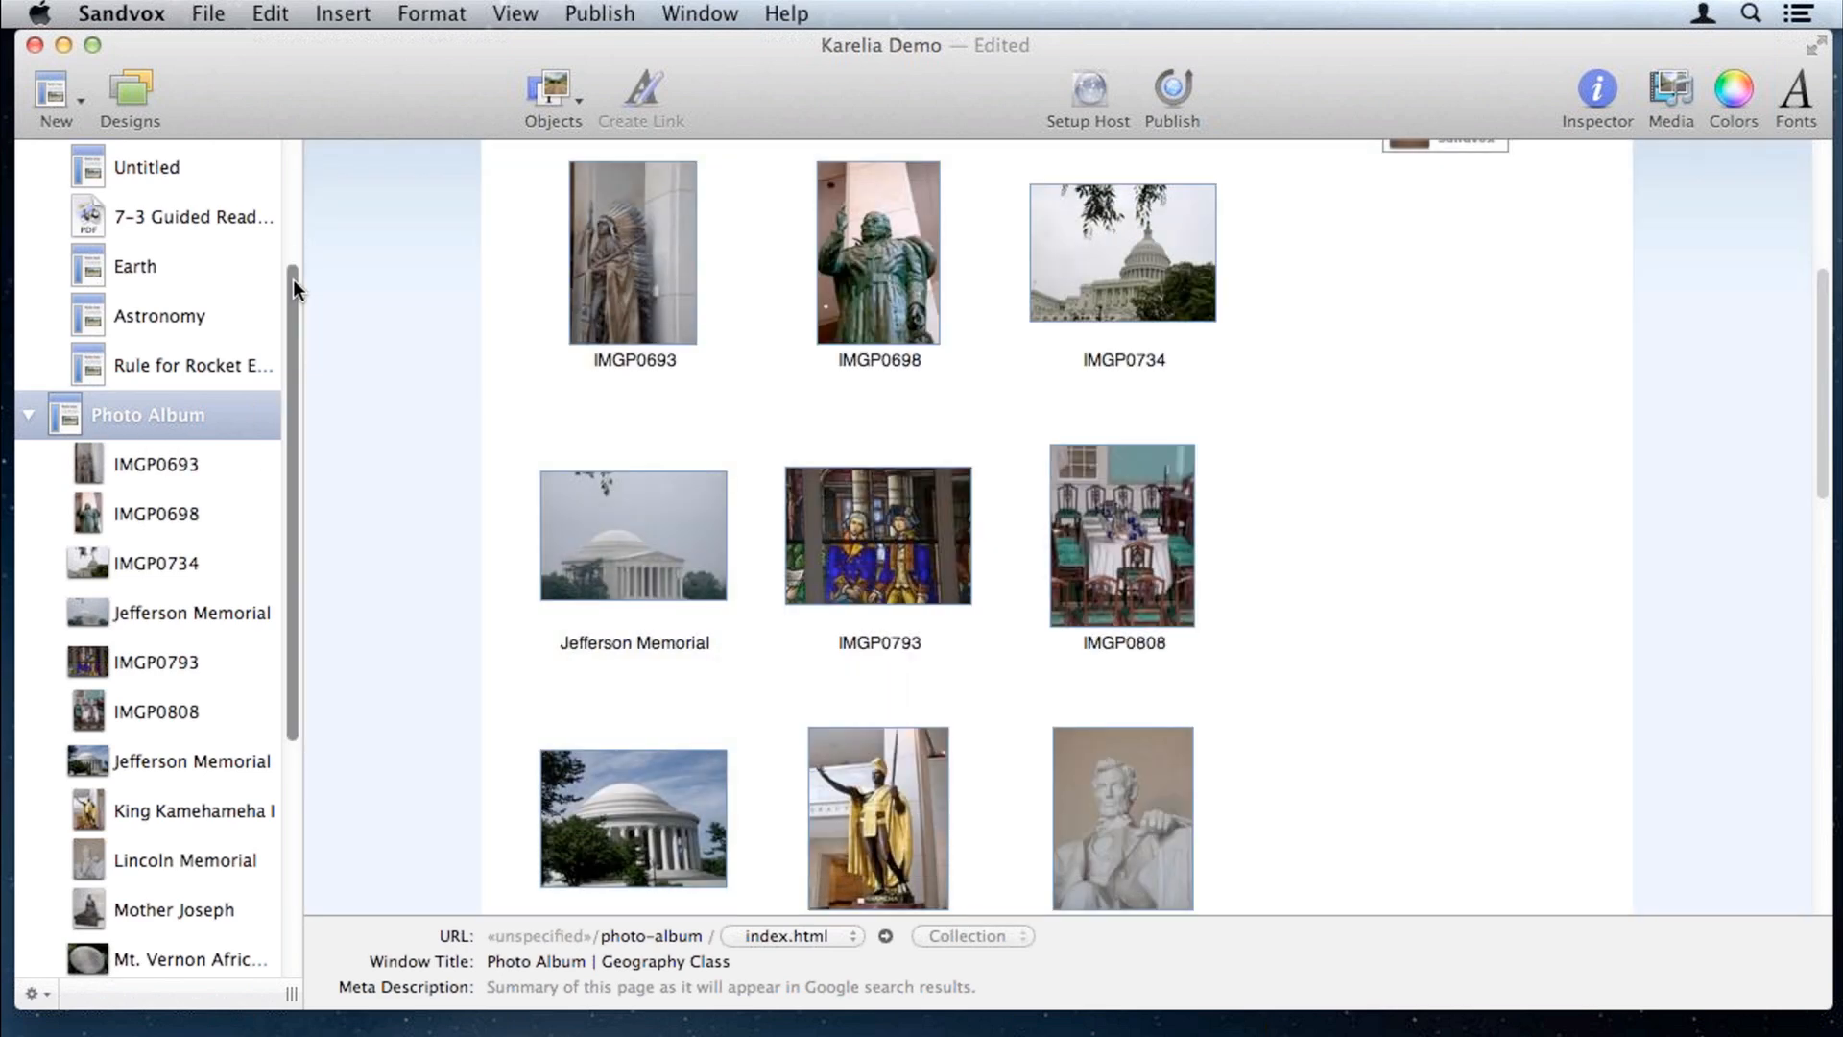
scroll(292, 279, up, 5)
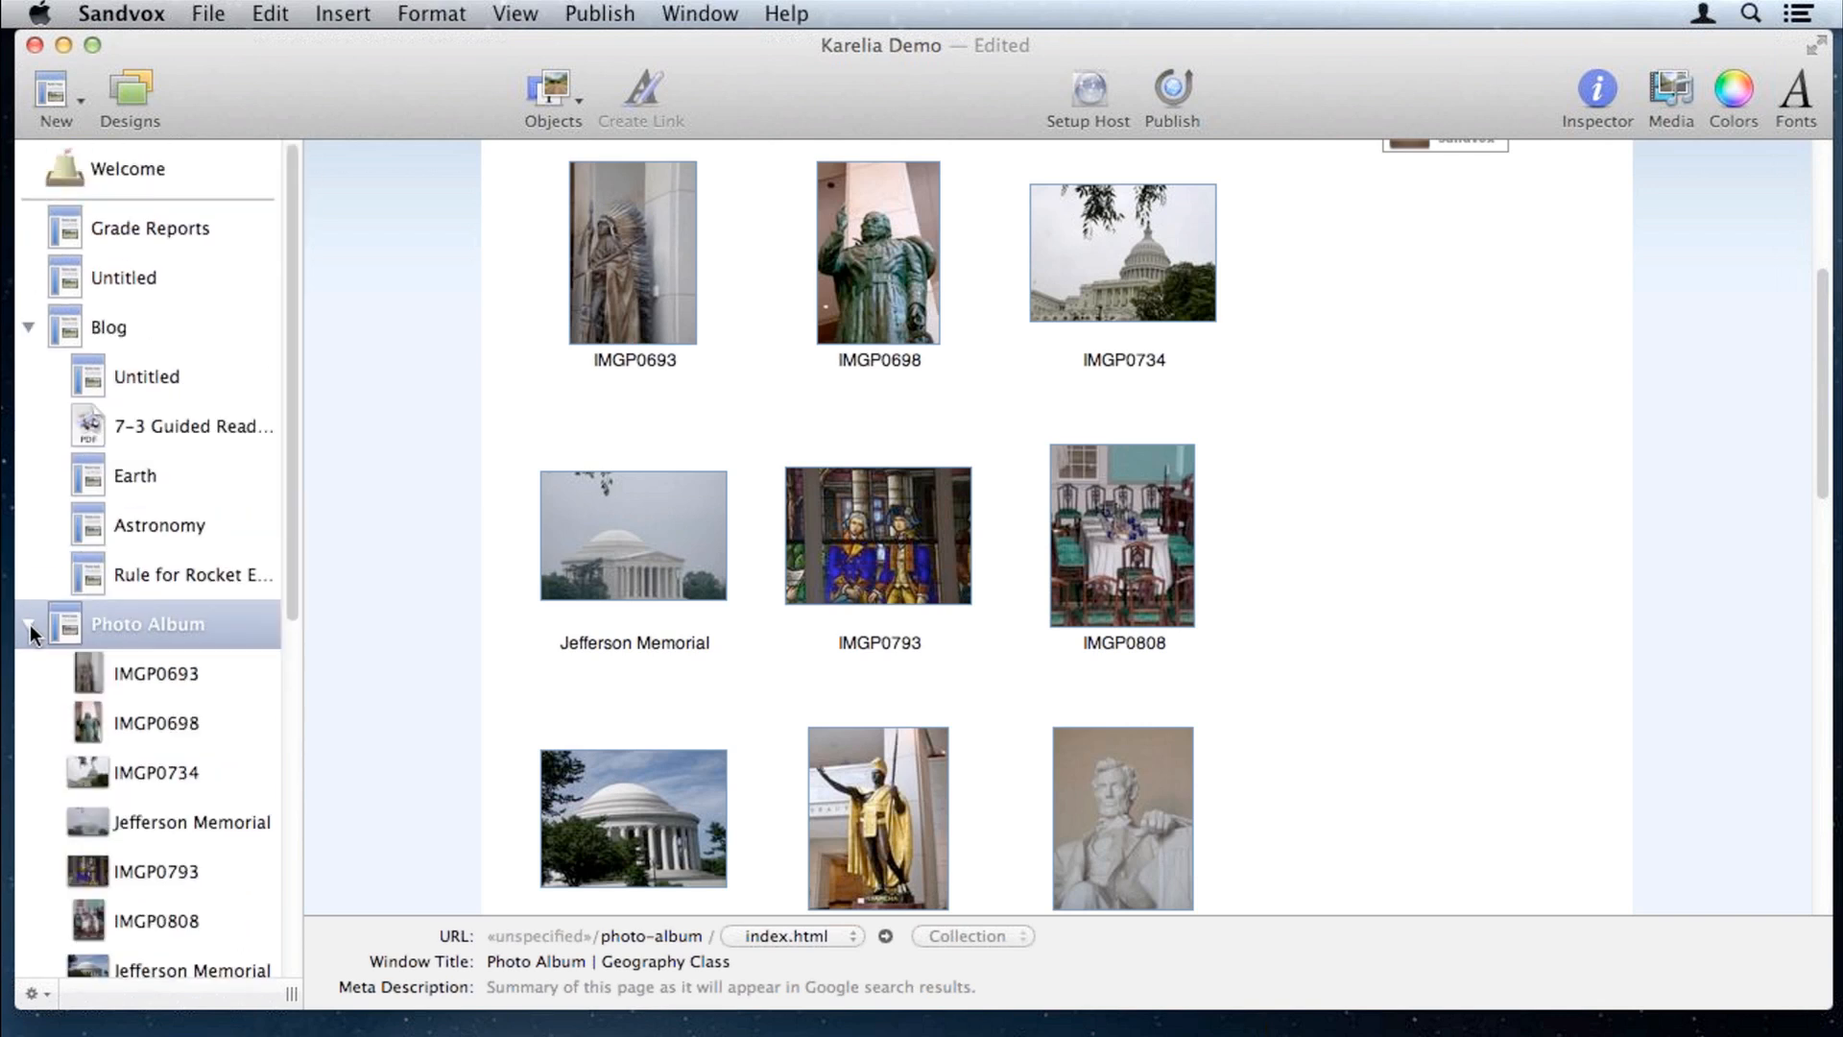
click(30, 628)
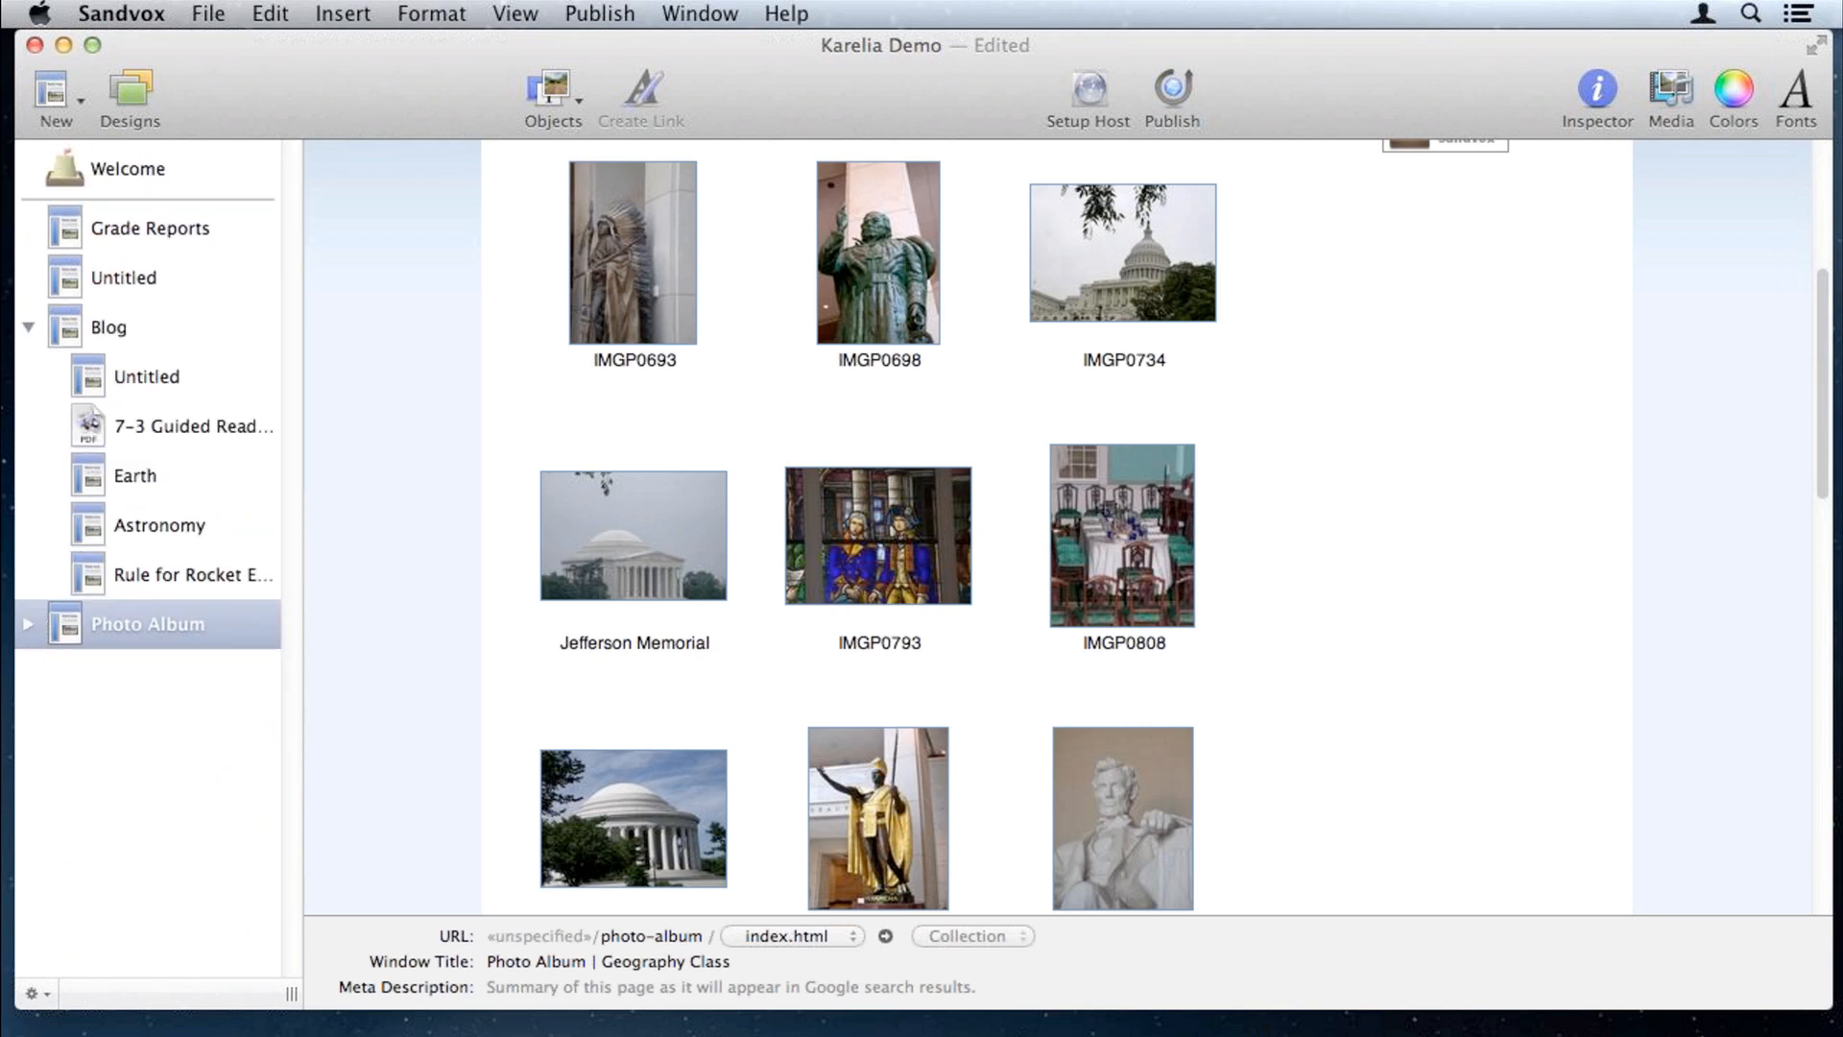
click(29, 328)
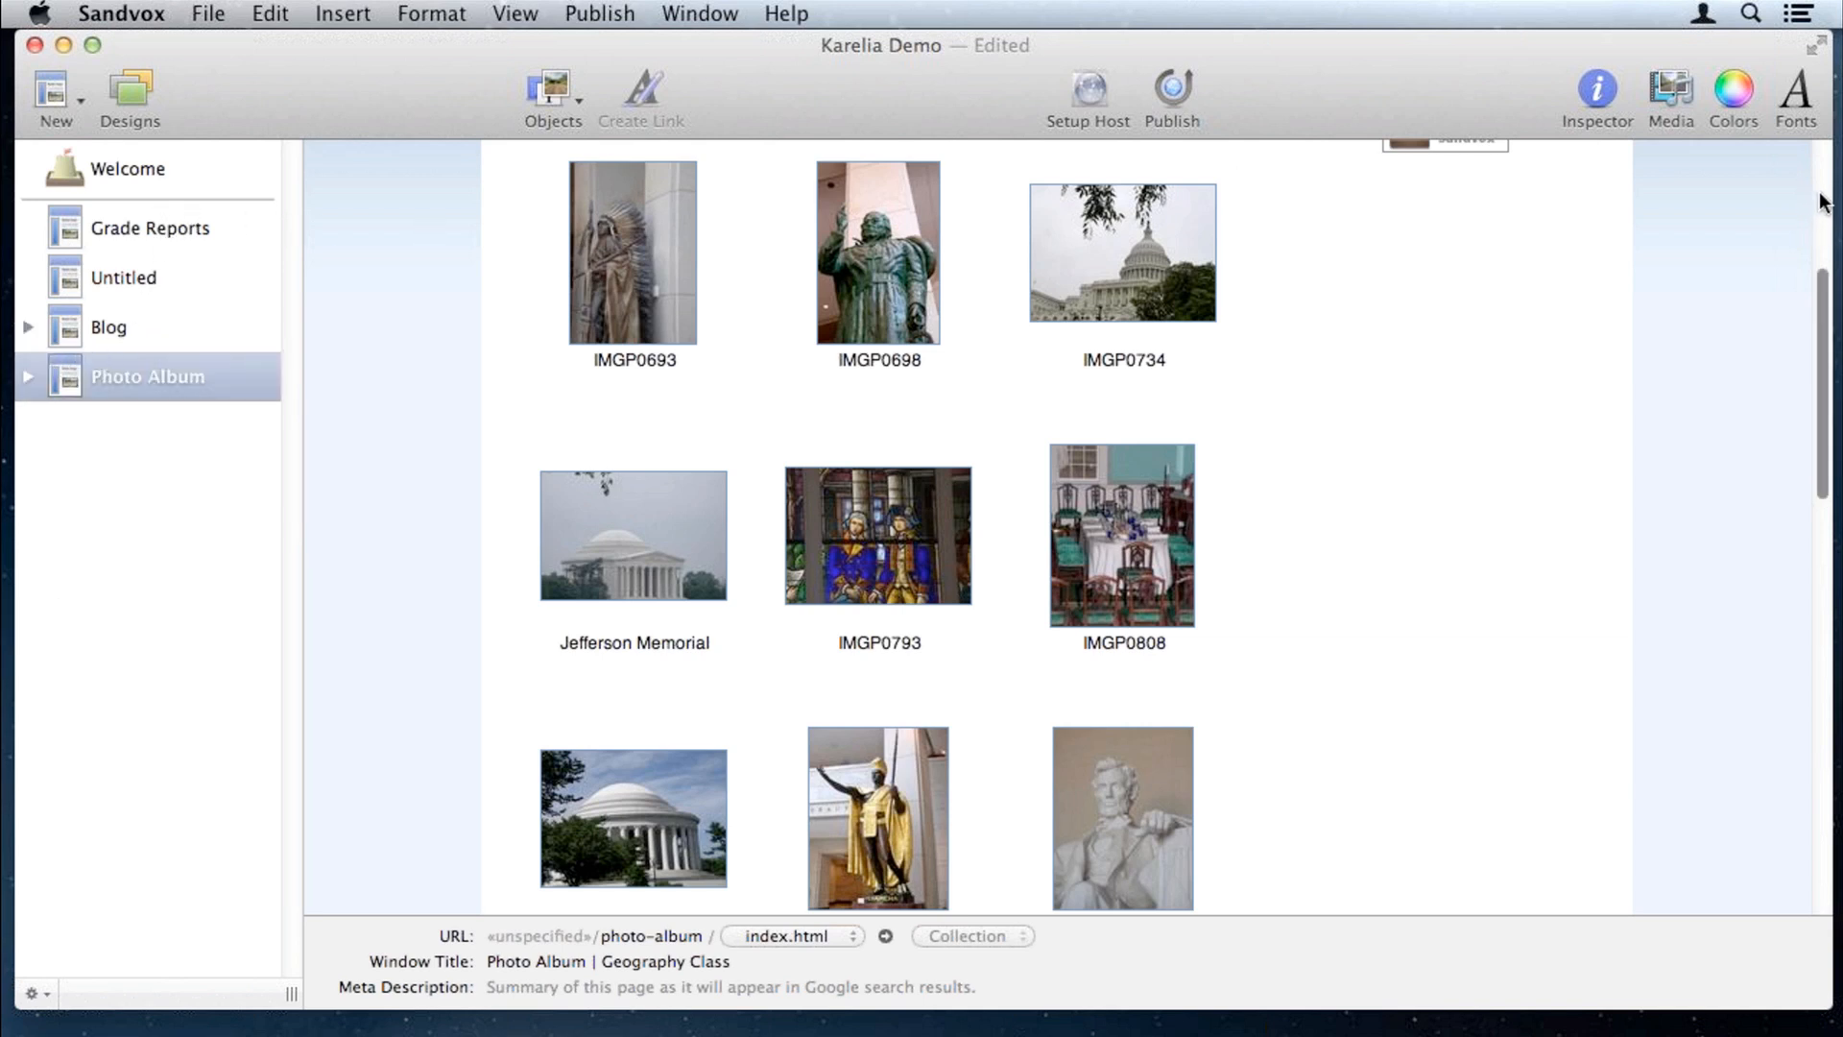
scroll(1820, 203, up, 3)
scroll(1820, 203, up, 5)
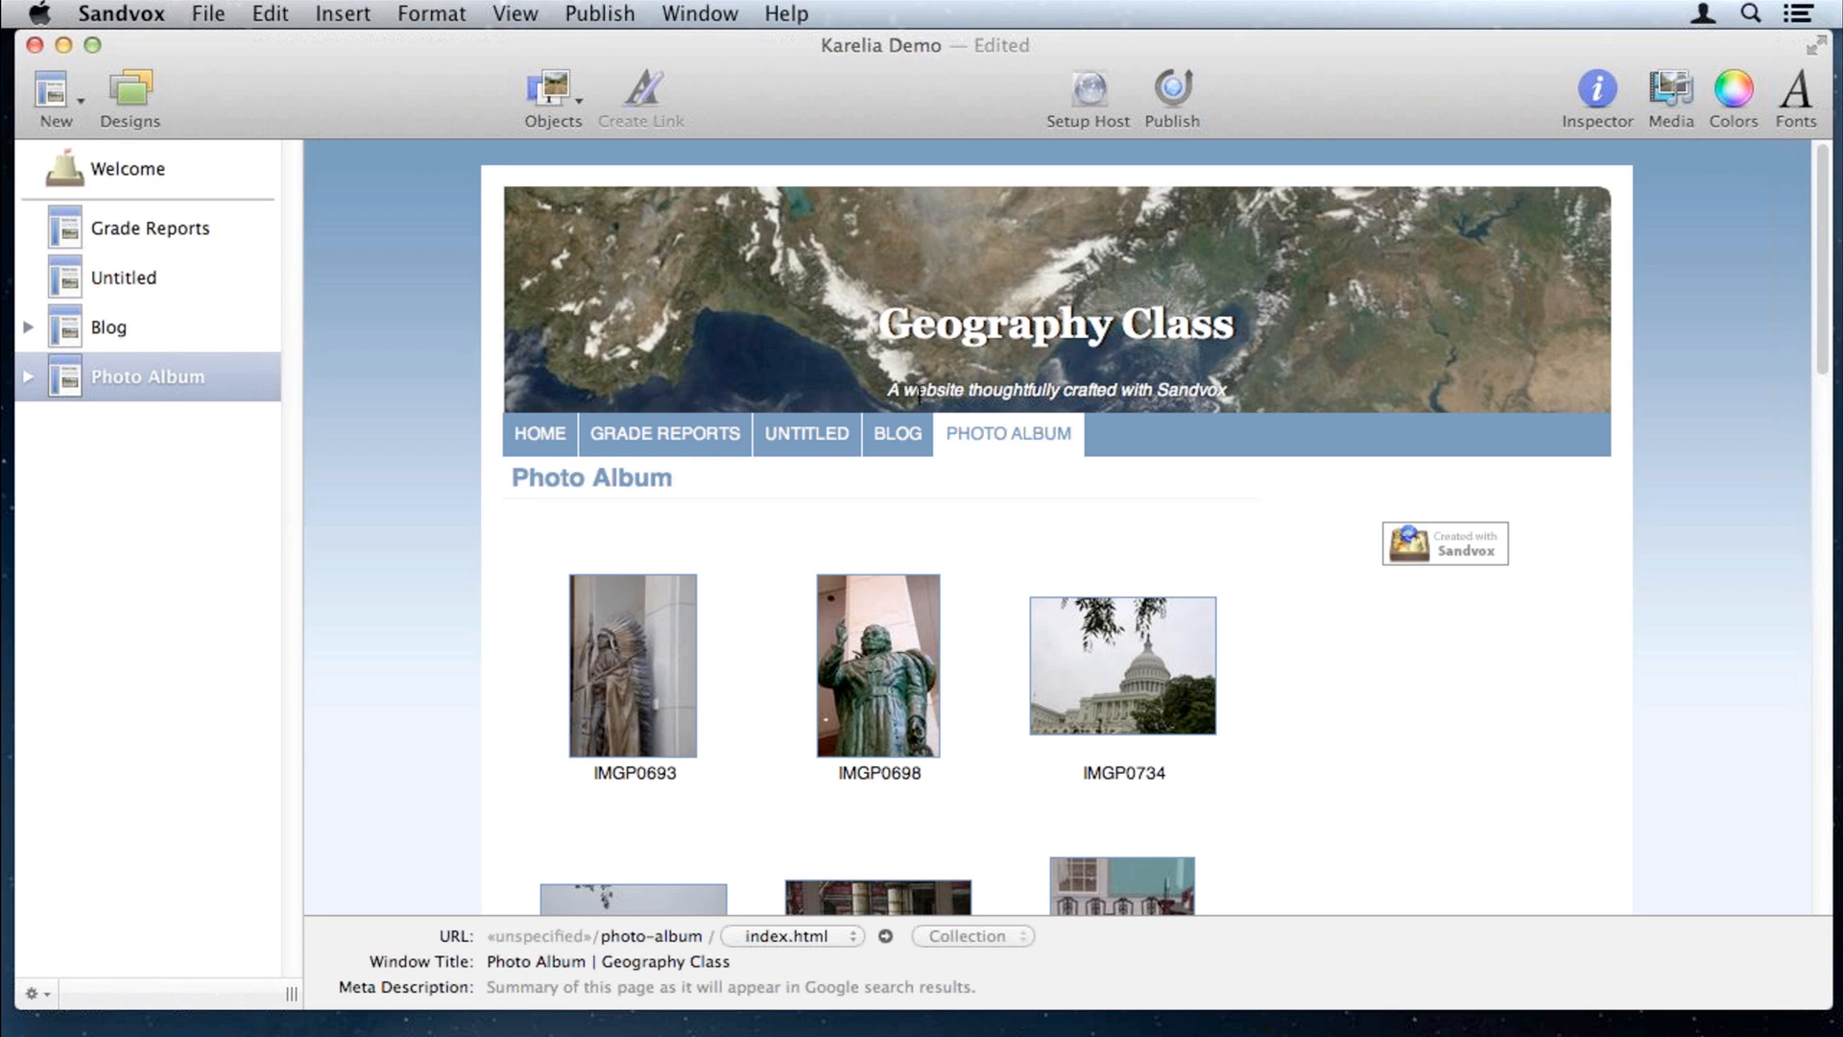
Step: Insert a Flickr Thumbnails gadget showing clouds-tagged photos beside the Photo Album grid
click(562, 91)
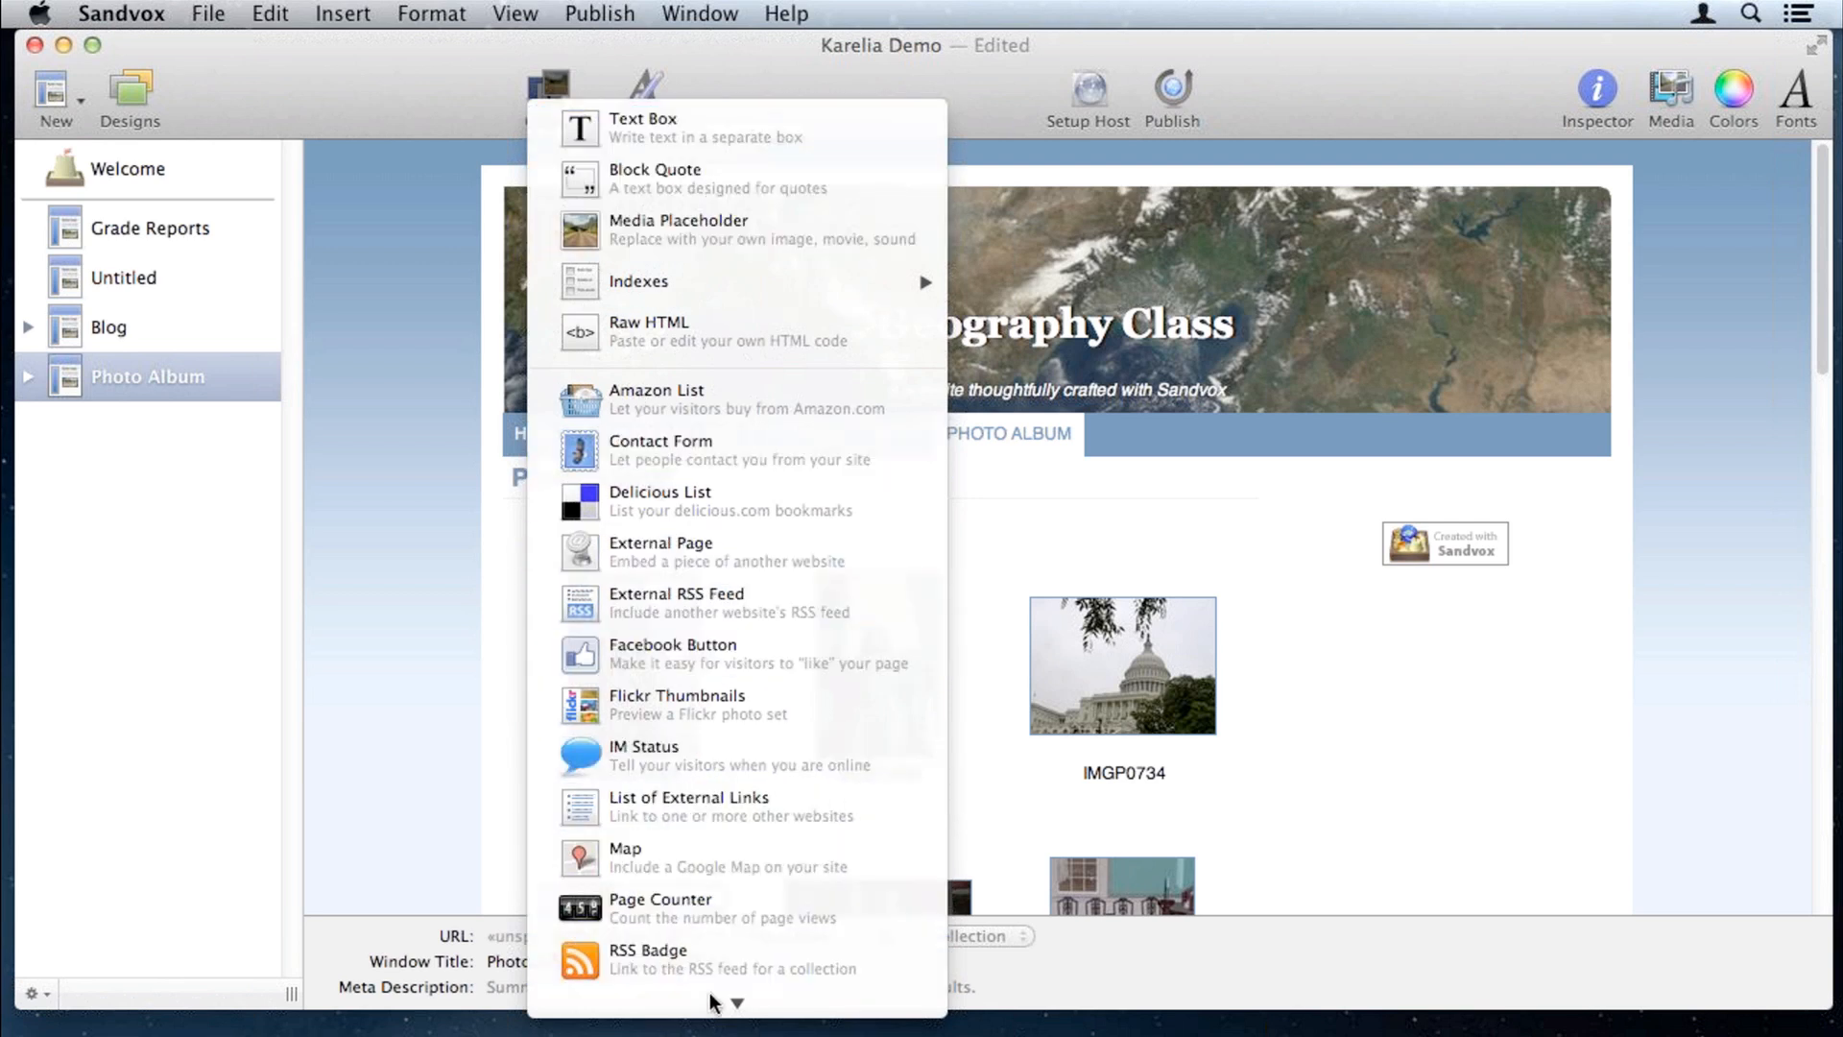
mouse_move(712, 1001)
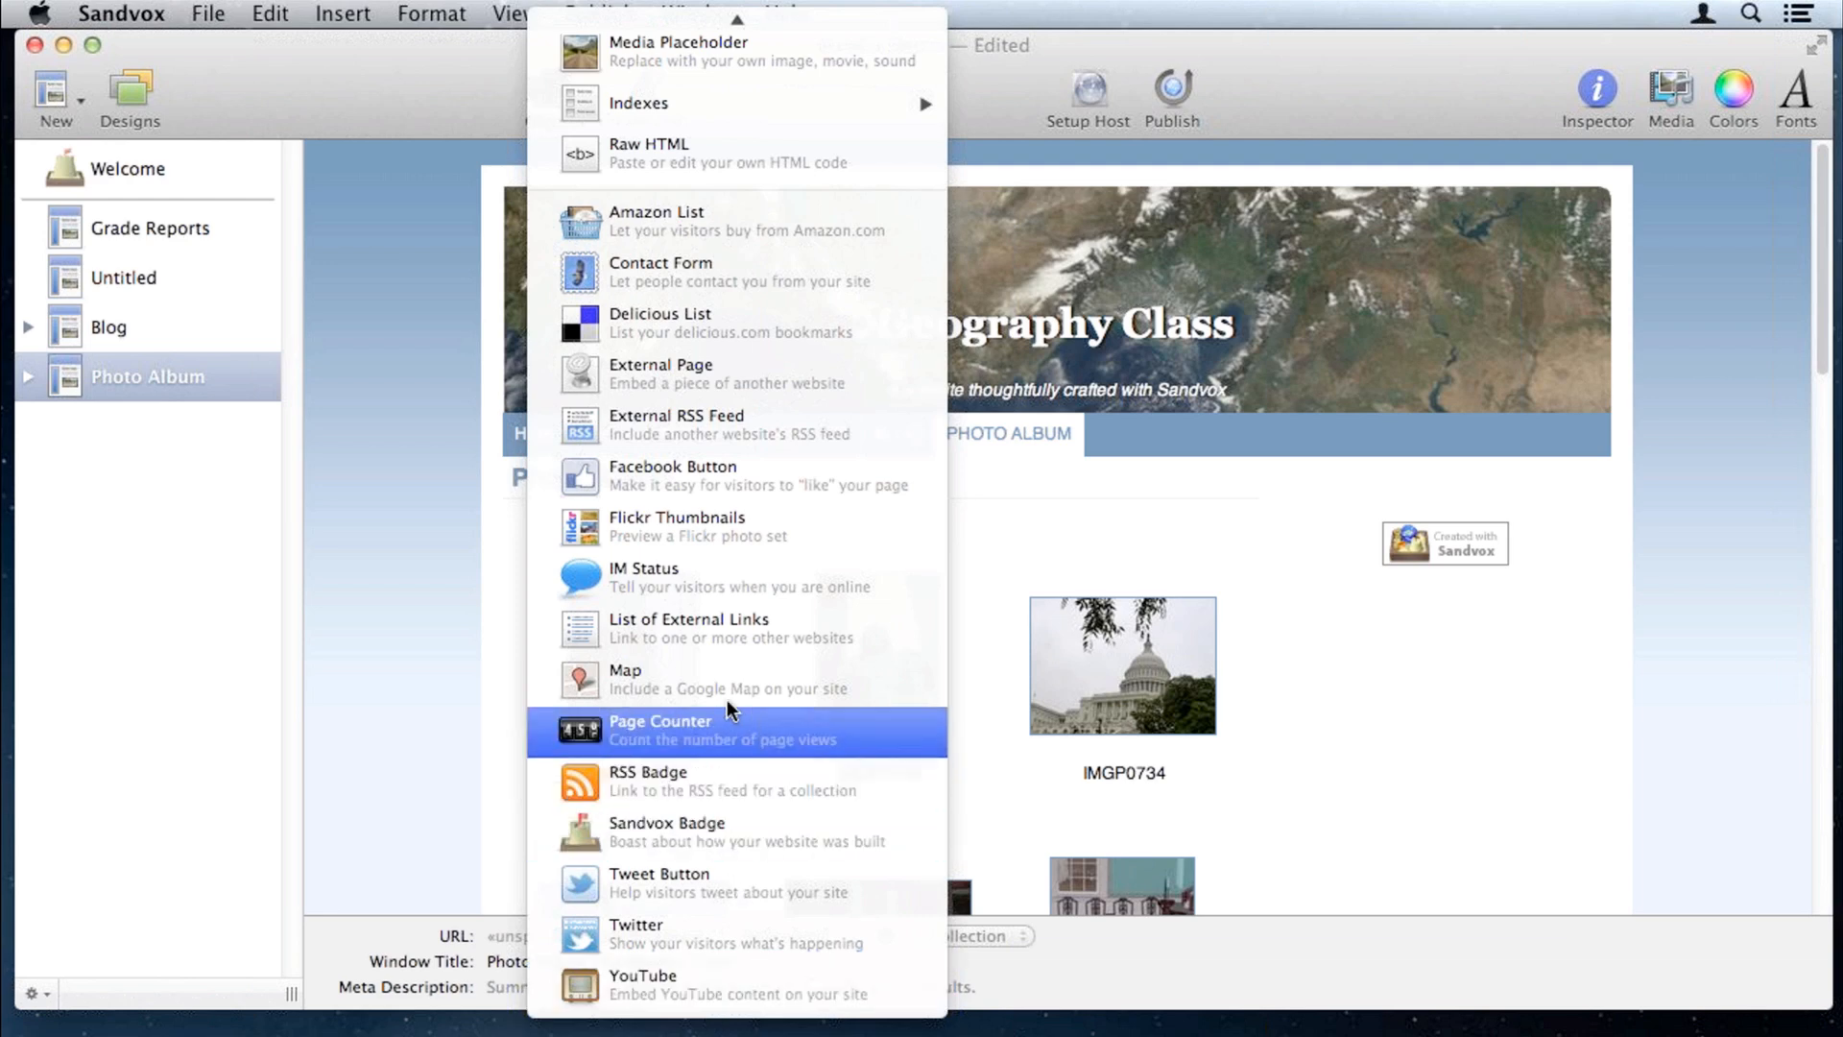
click(722, 522)
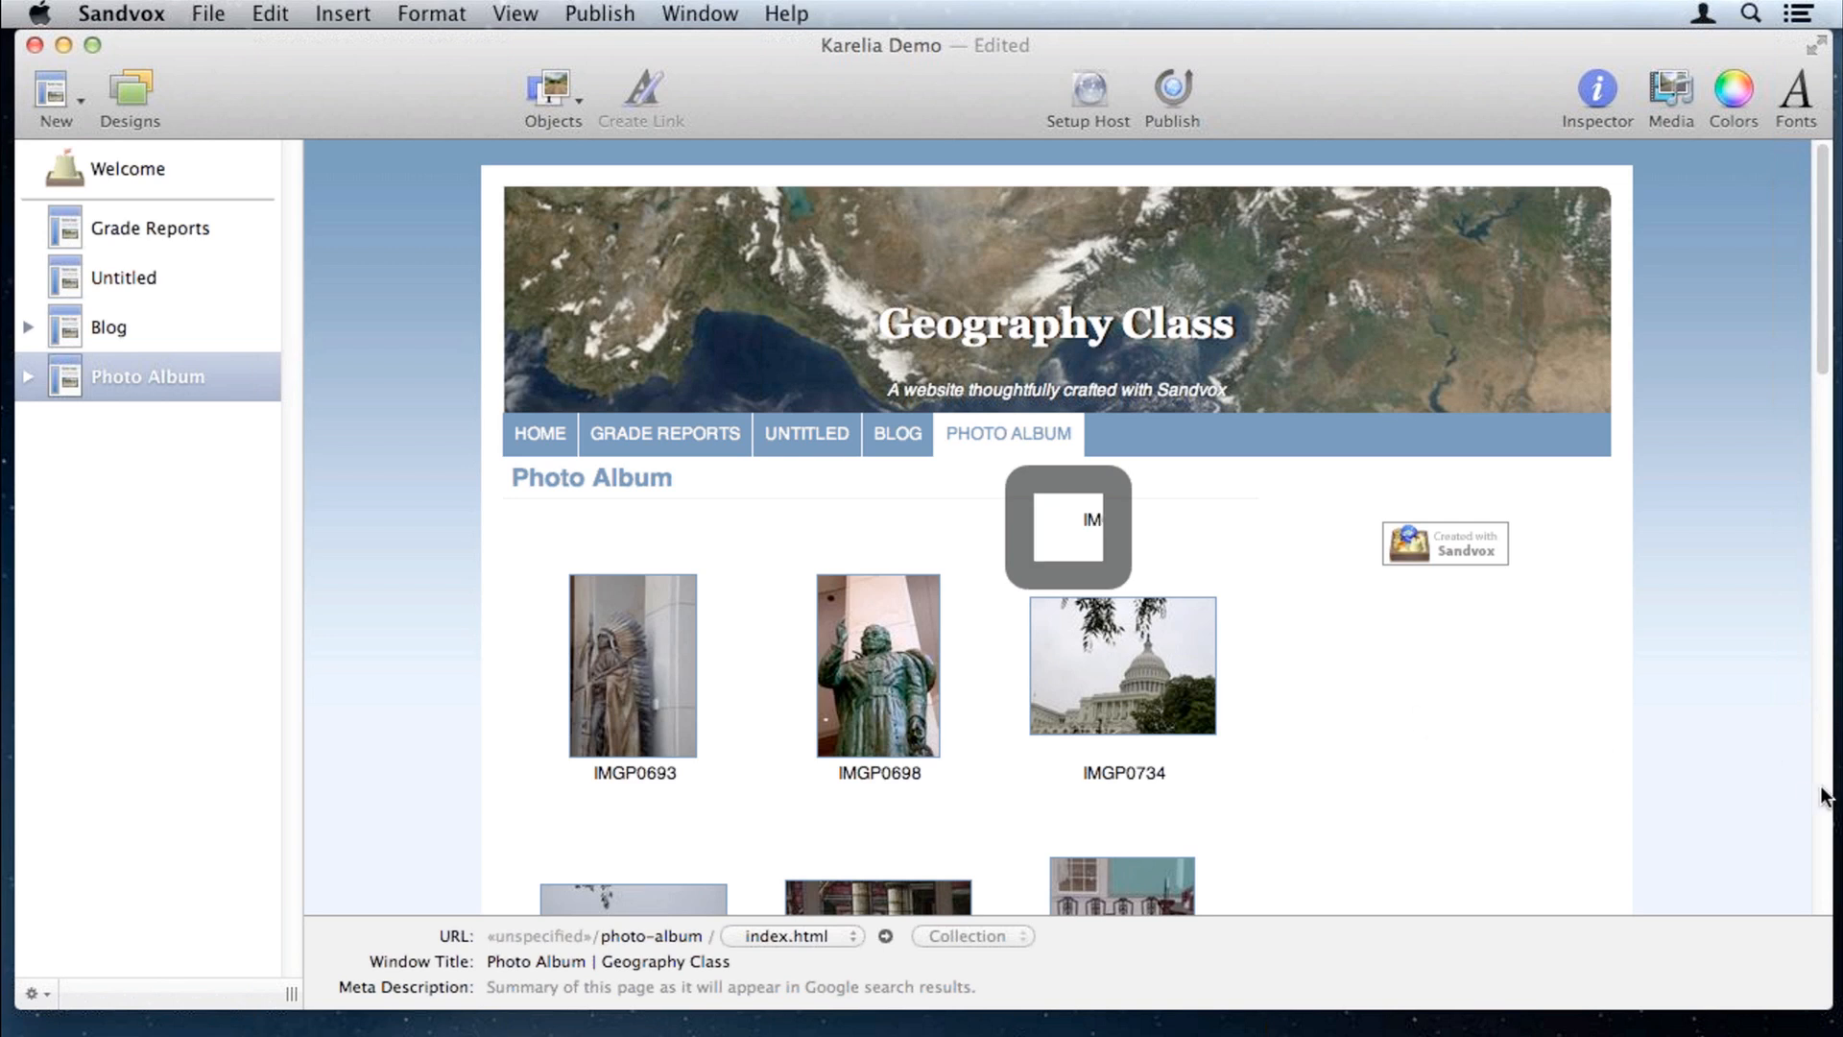
scroll(1765, 751, down, 5)
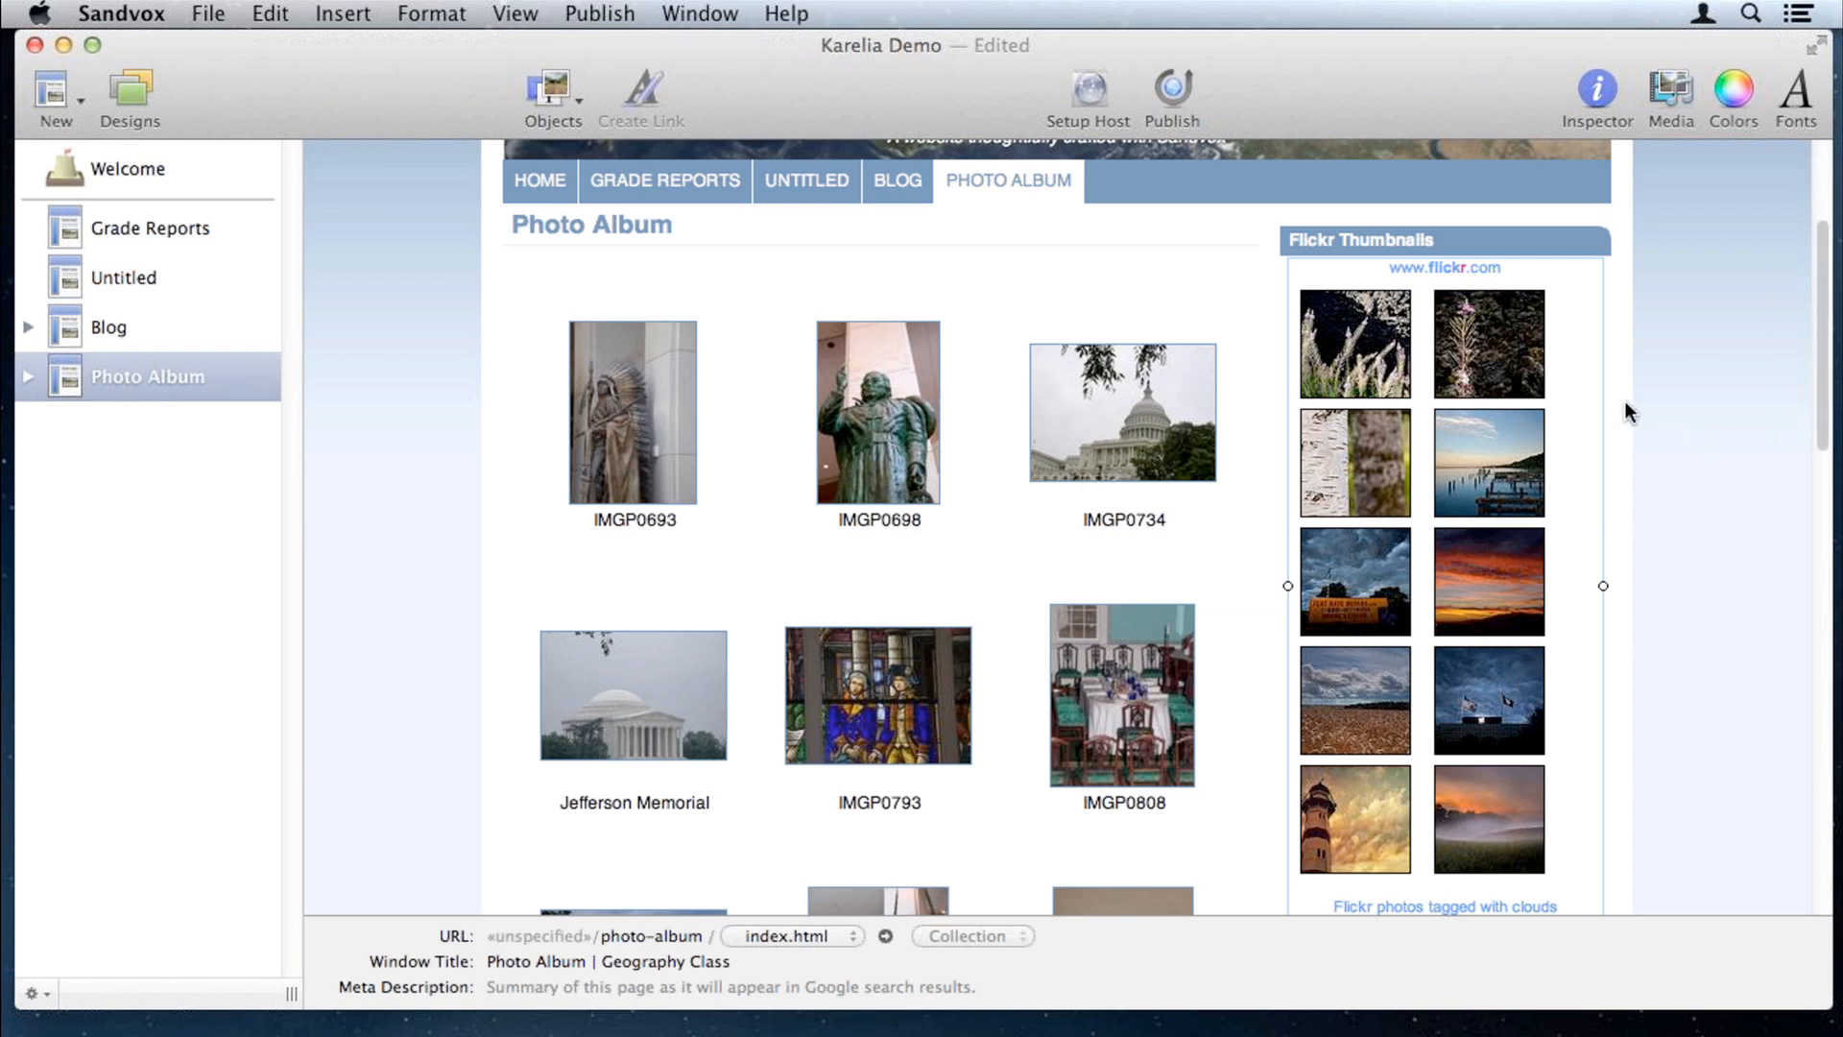
Step: Check the Flickr Thumbnails gadget's settings in the Inspector, then go to the Welcome page
click(1594, 90)
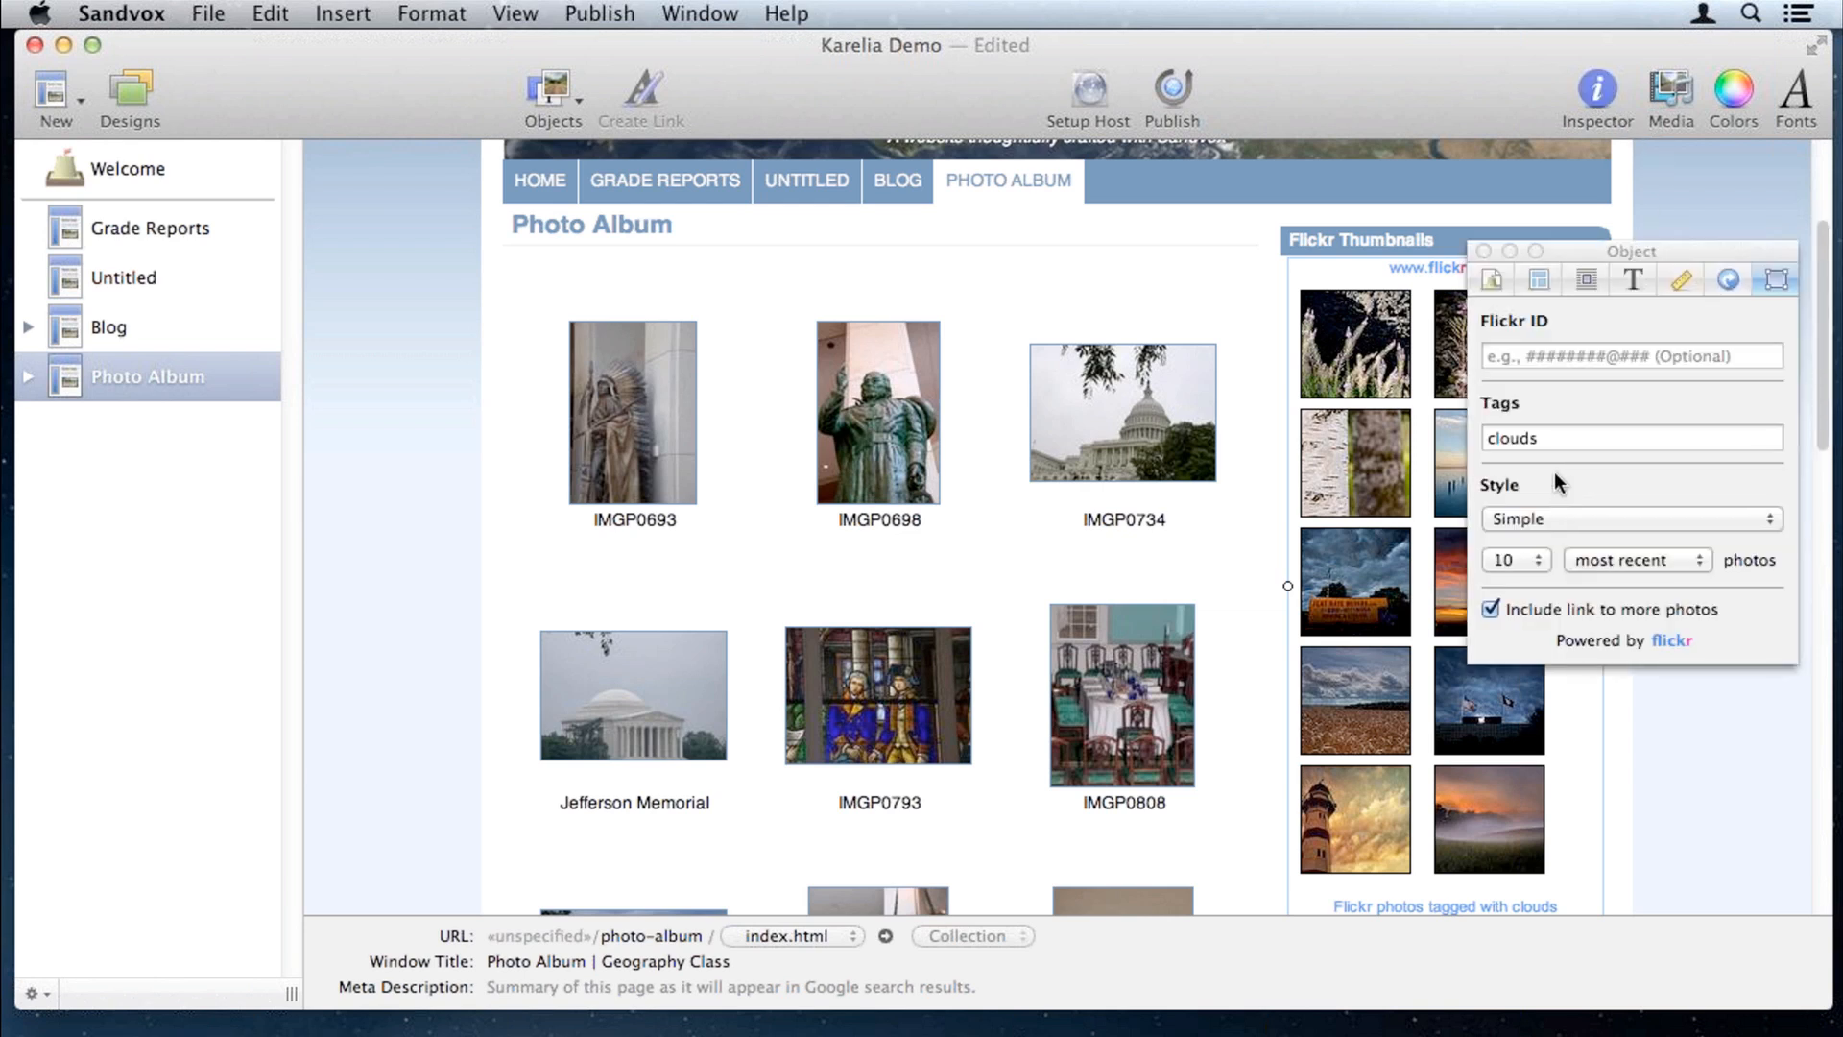
click(1484, 250)
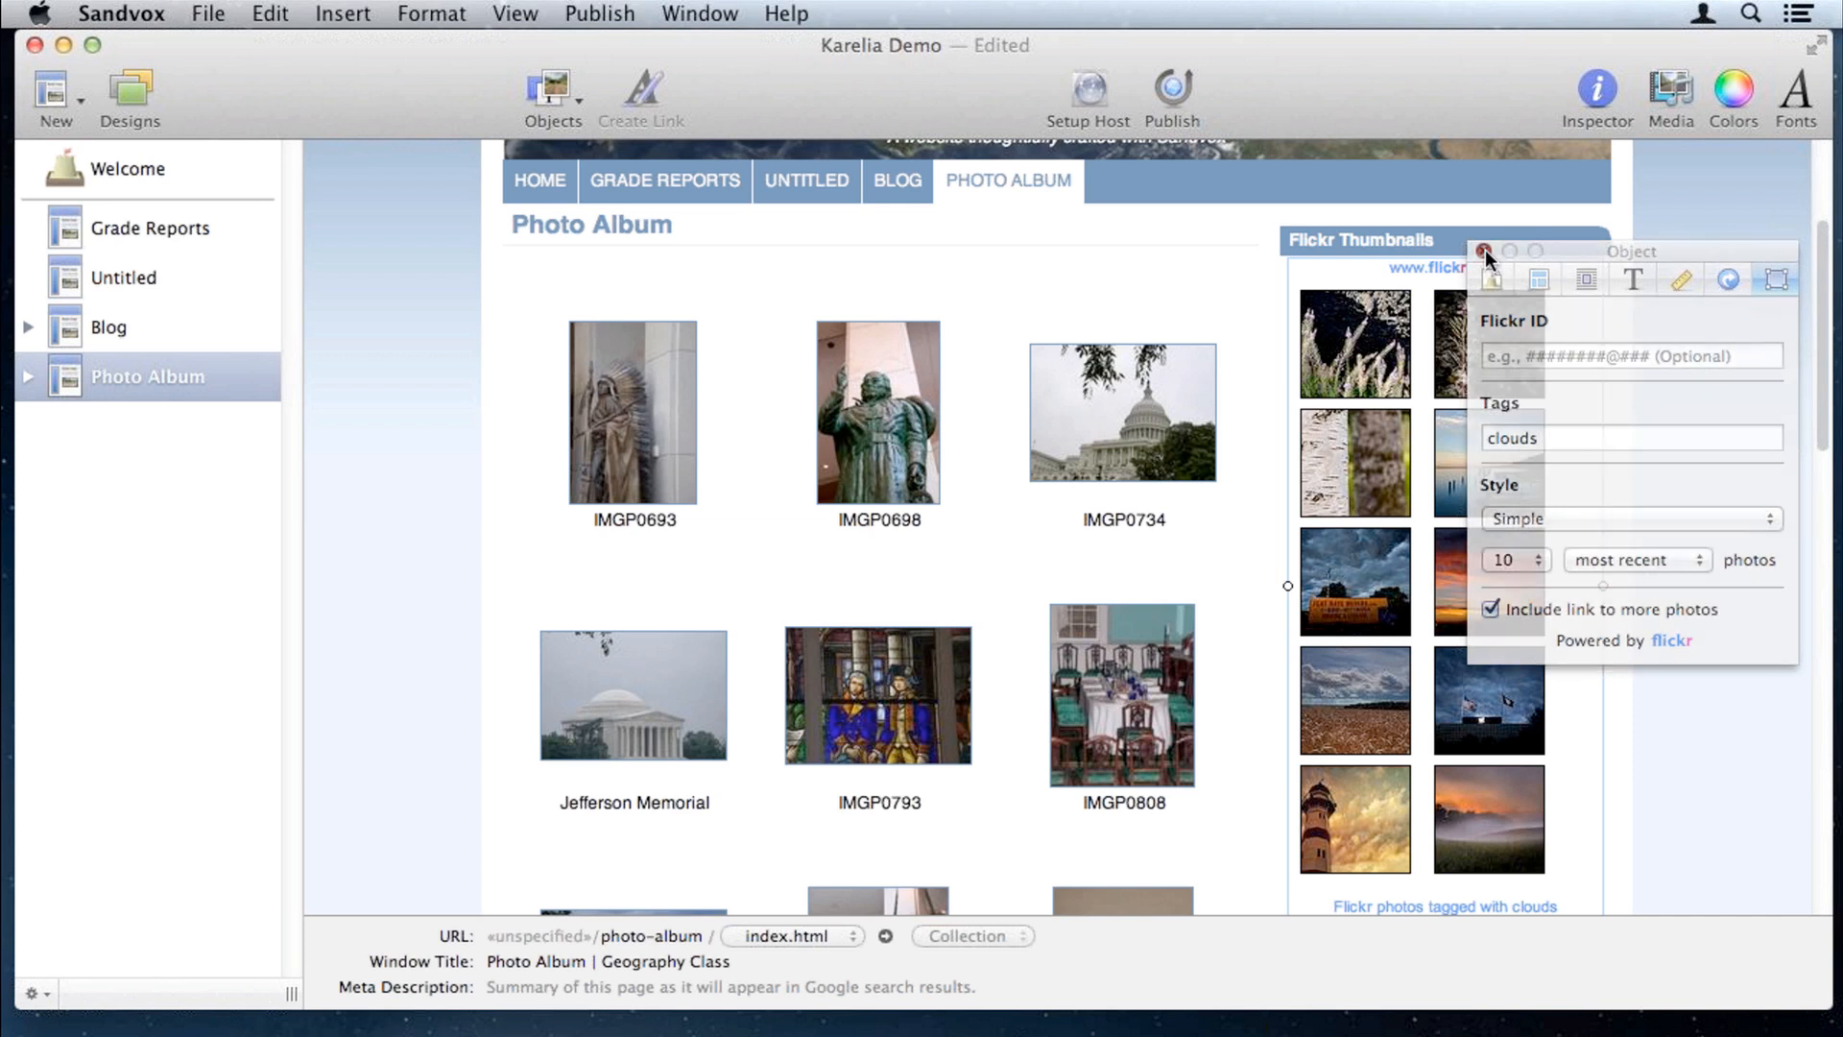
click(135, 170)
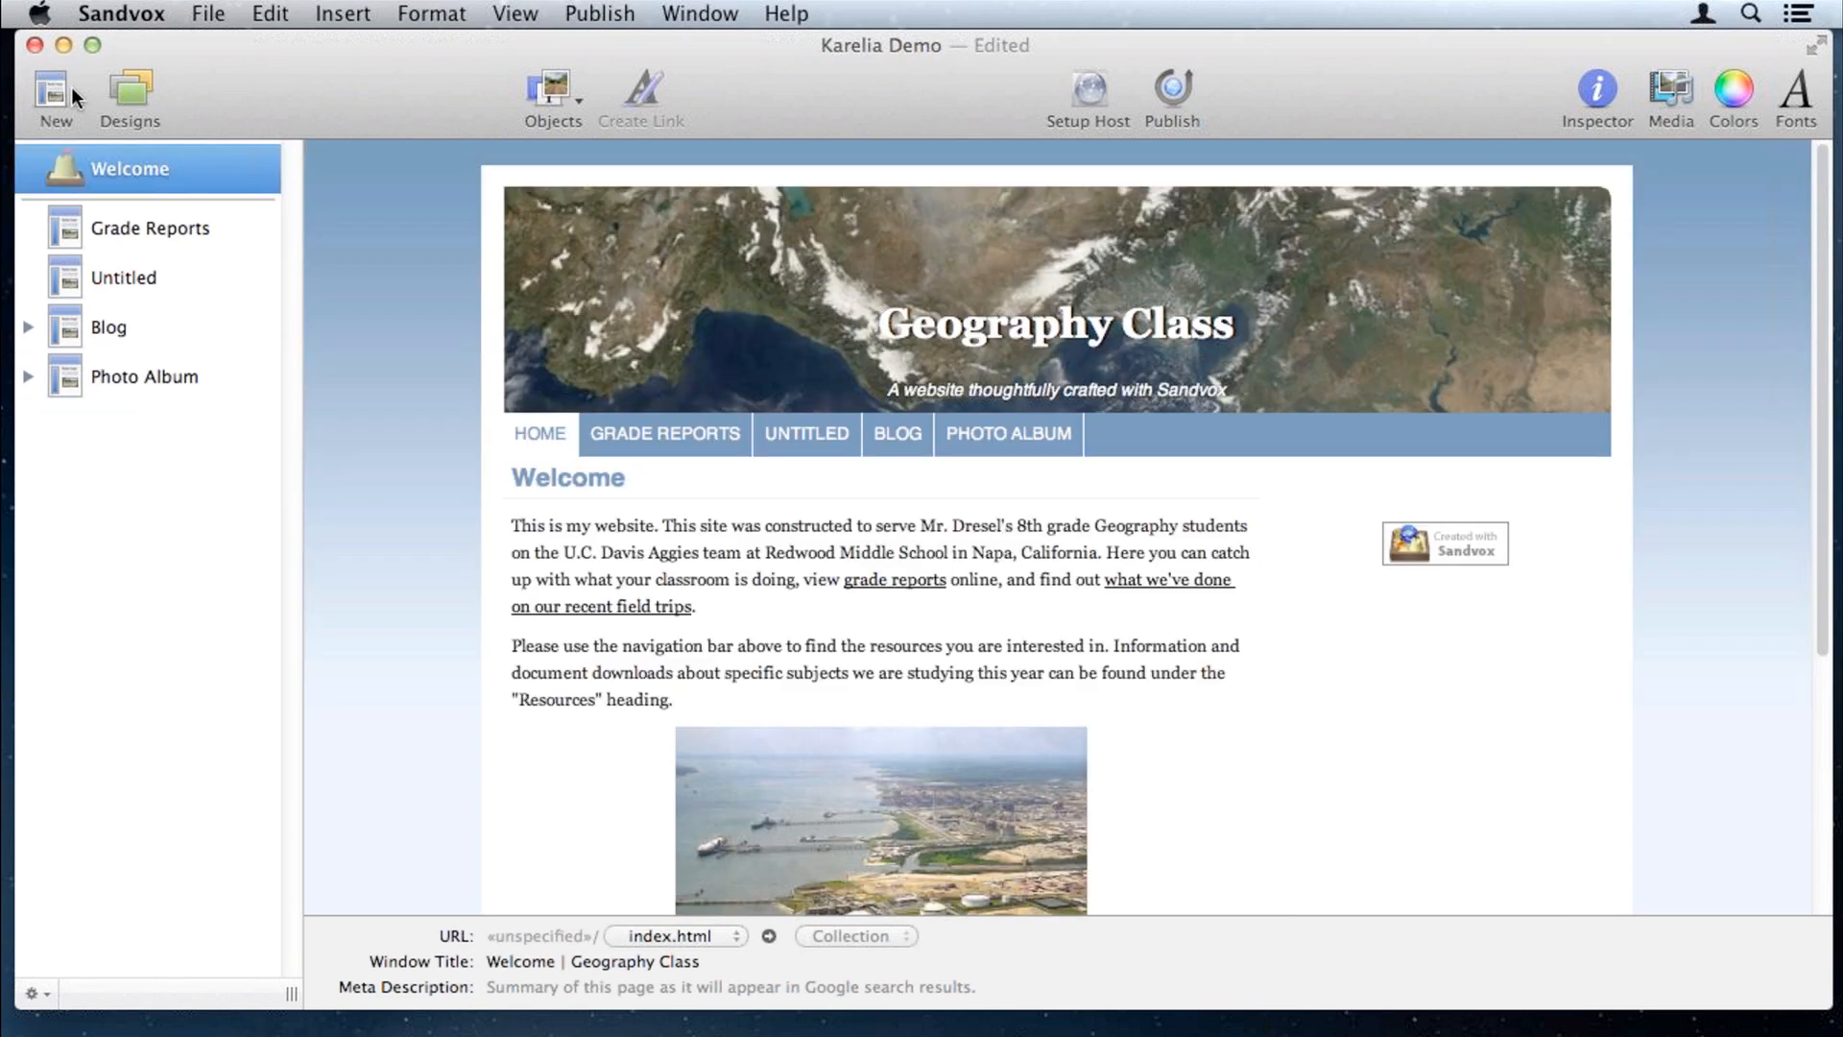
Step: Create a Photo Album page titled 'Experiments' and drop the image sc00149384 into it
click(72, 88)
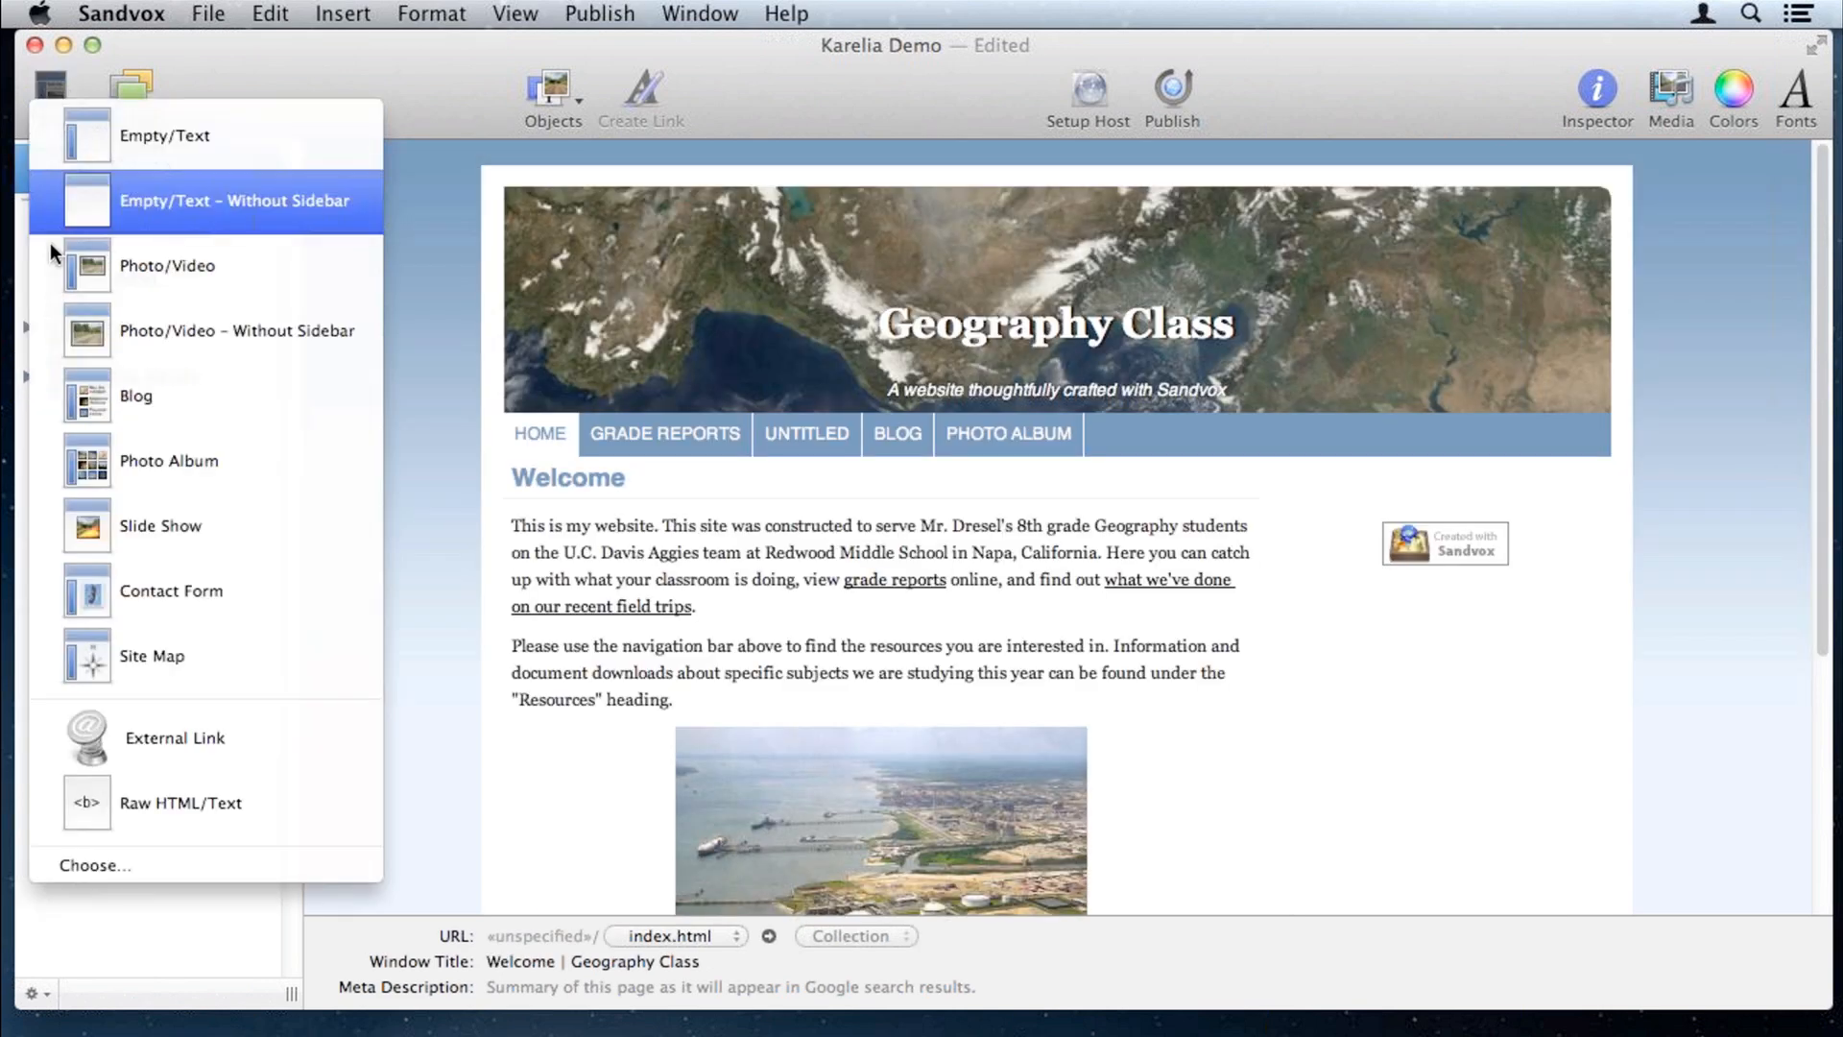
click(134, 444)
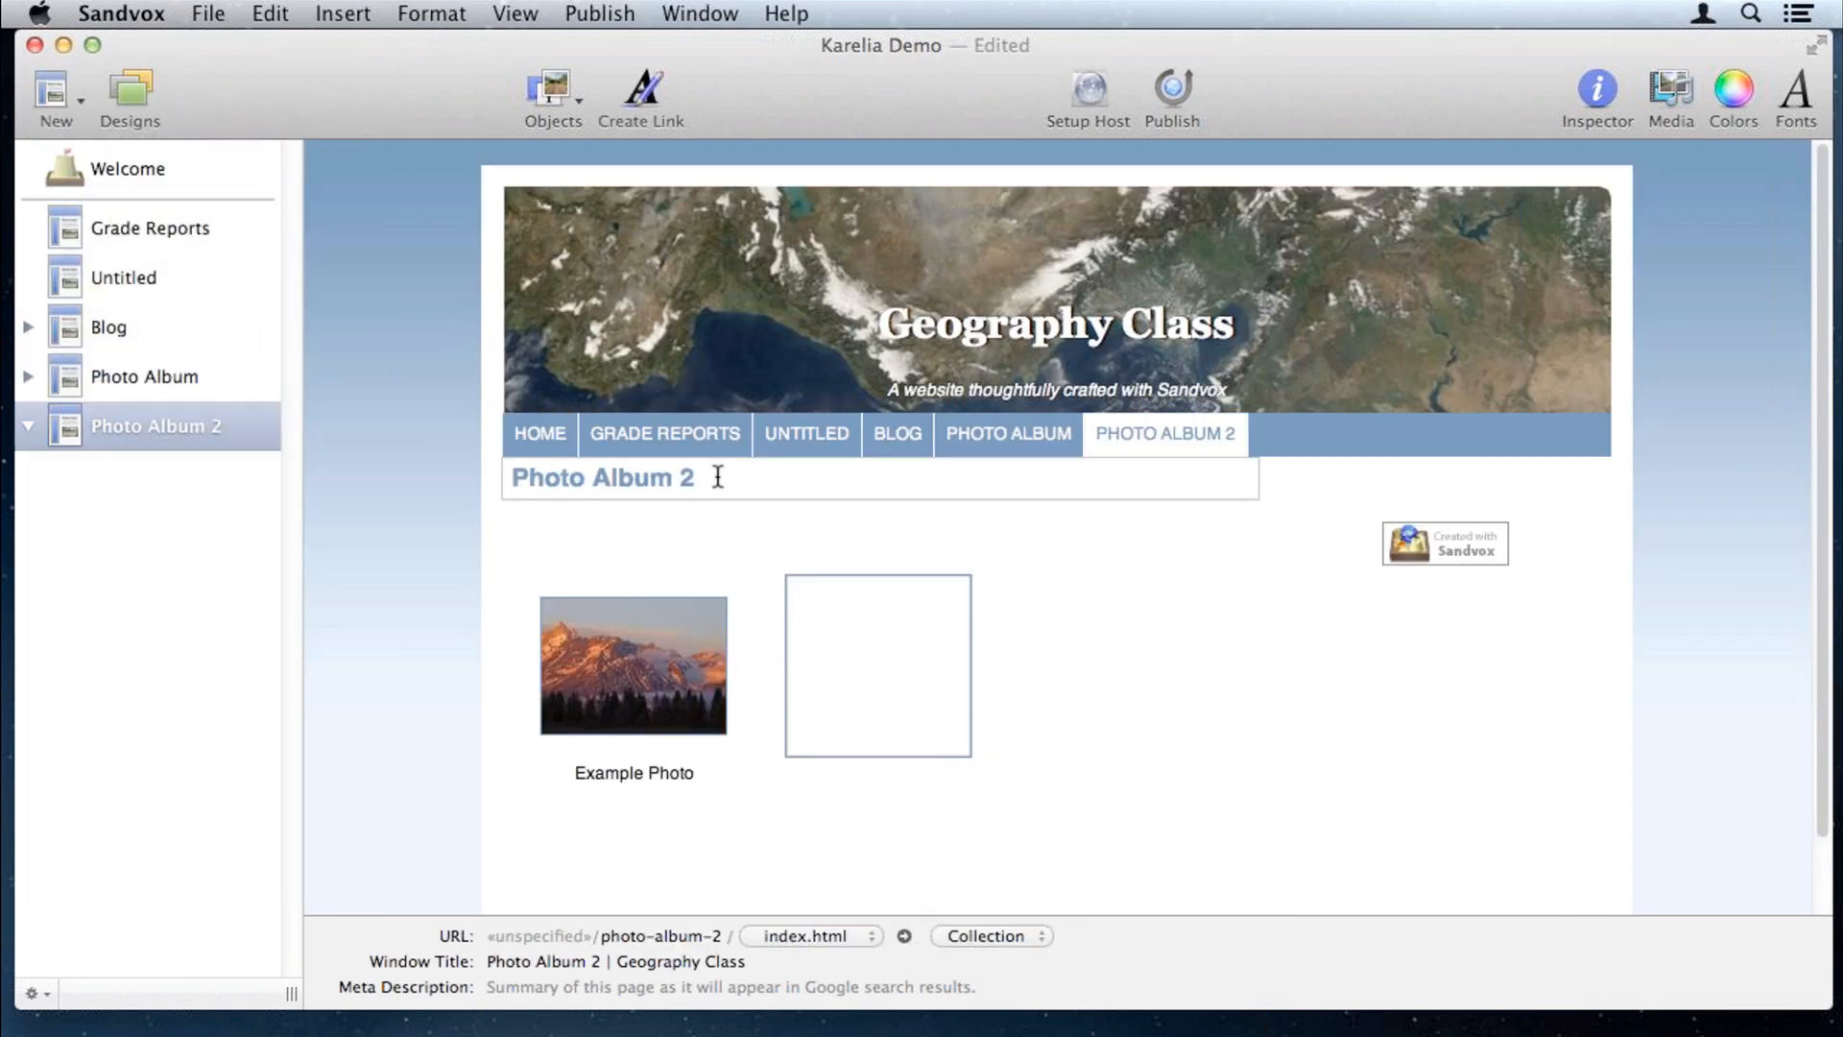
text(V)
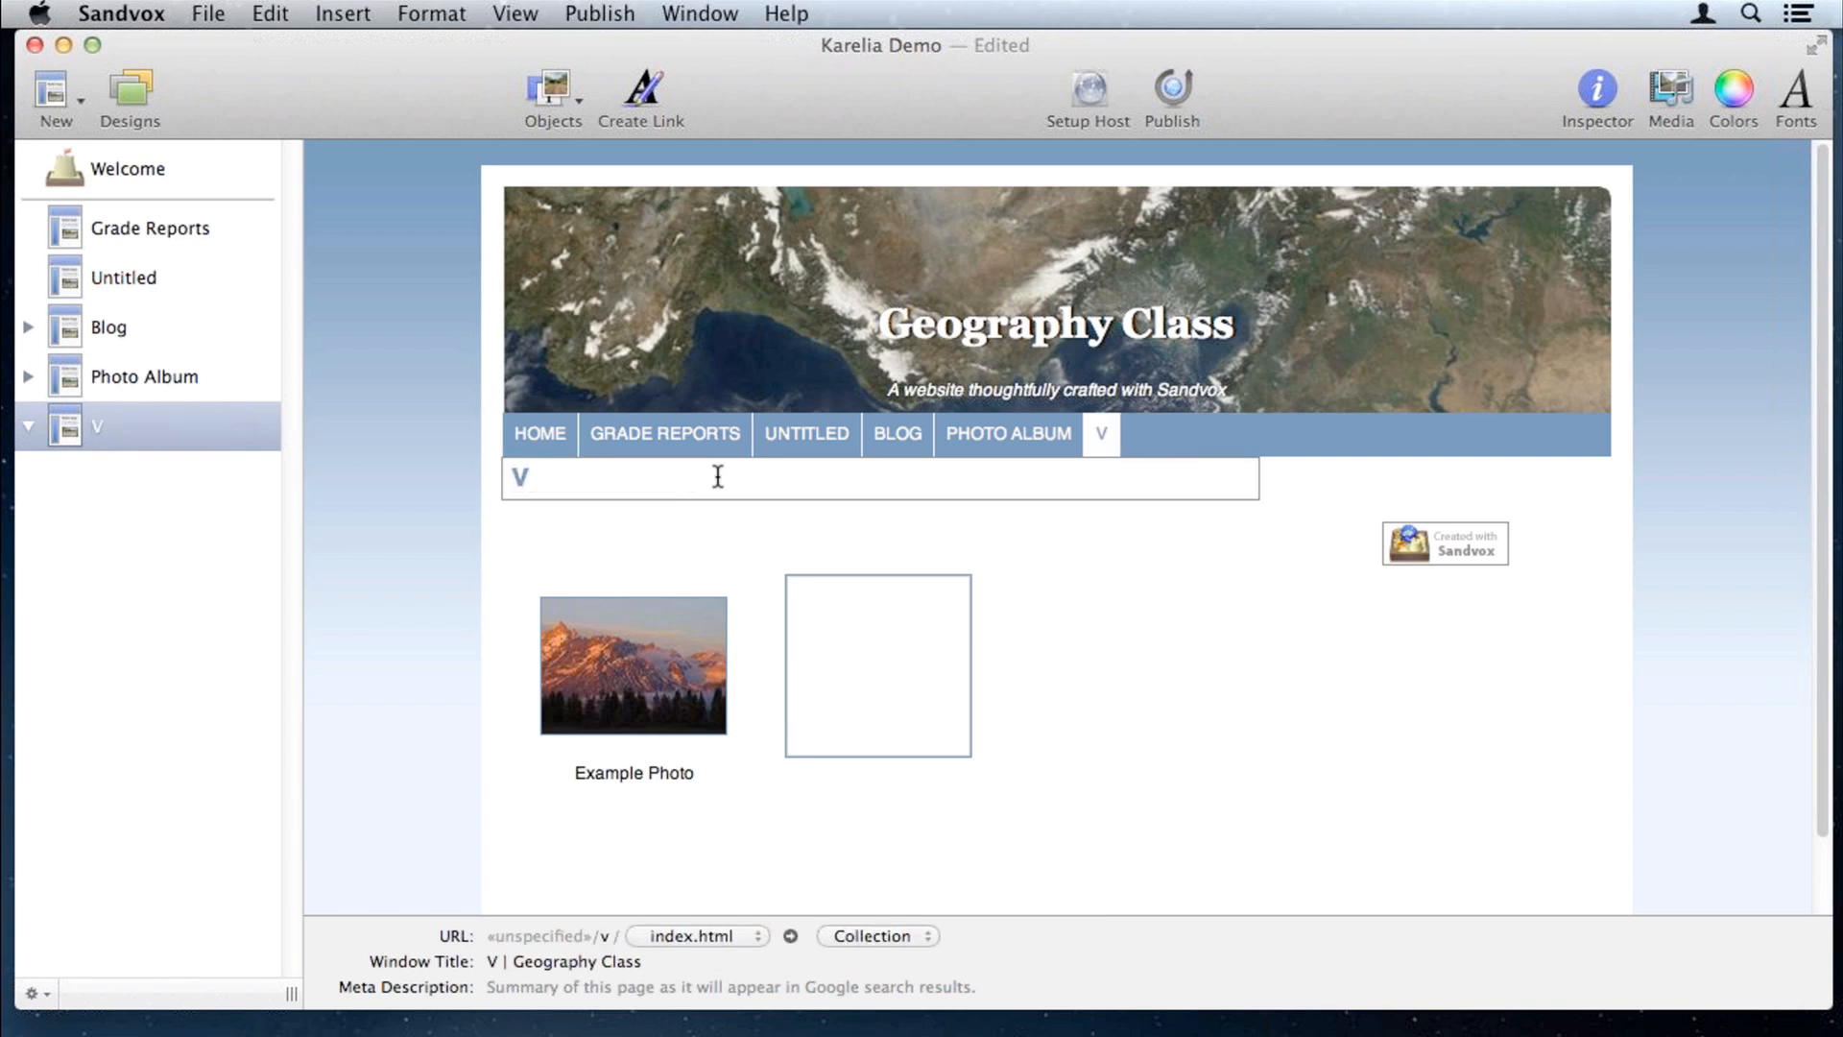
key(BackSpace)
text(E)
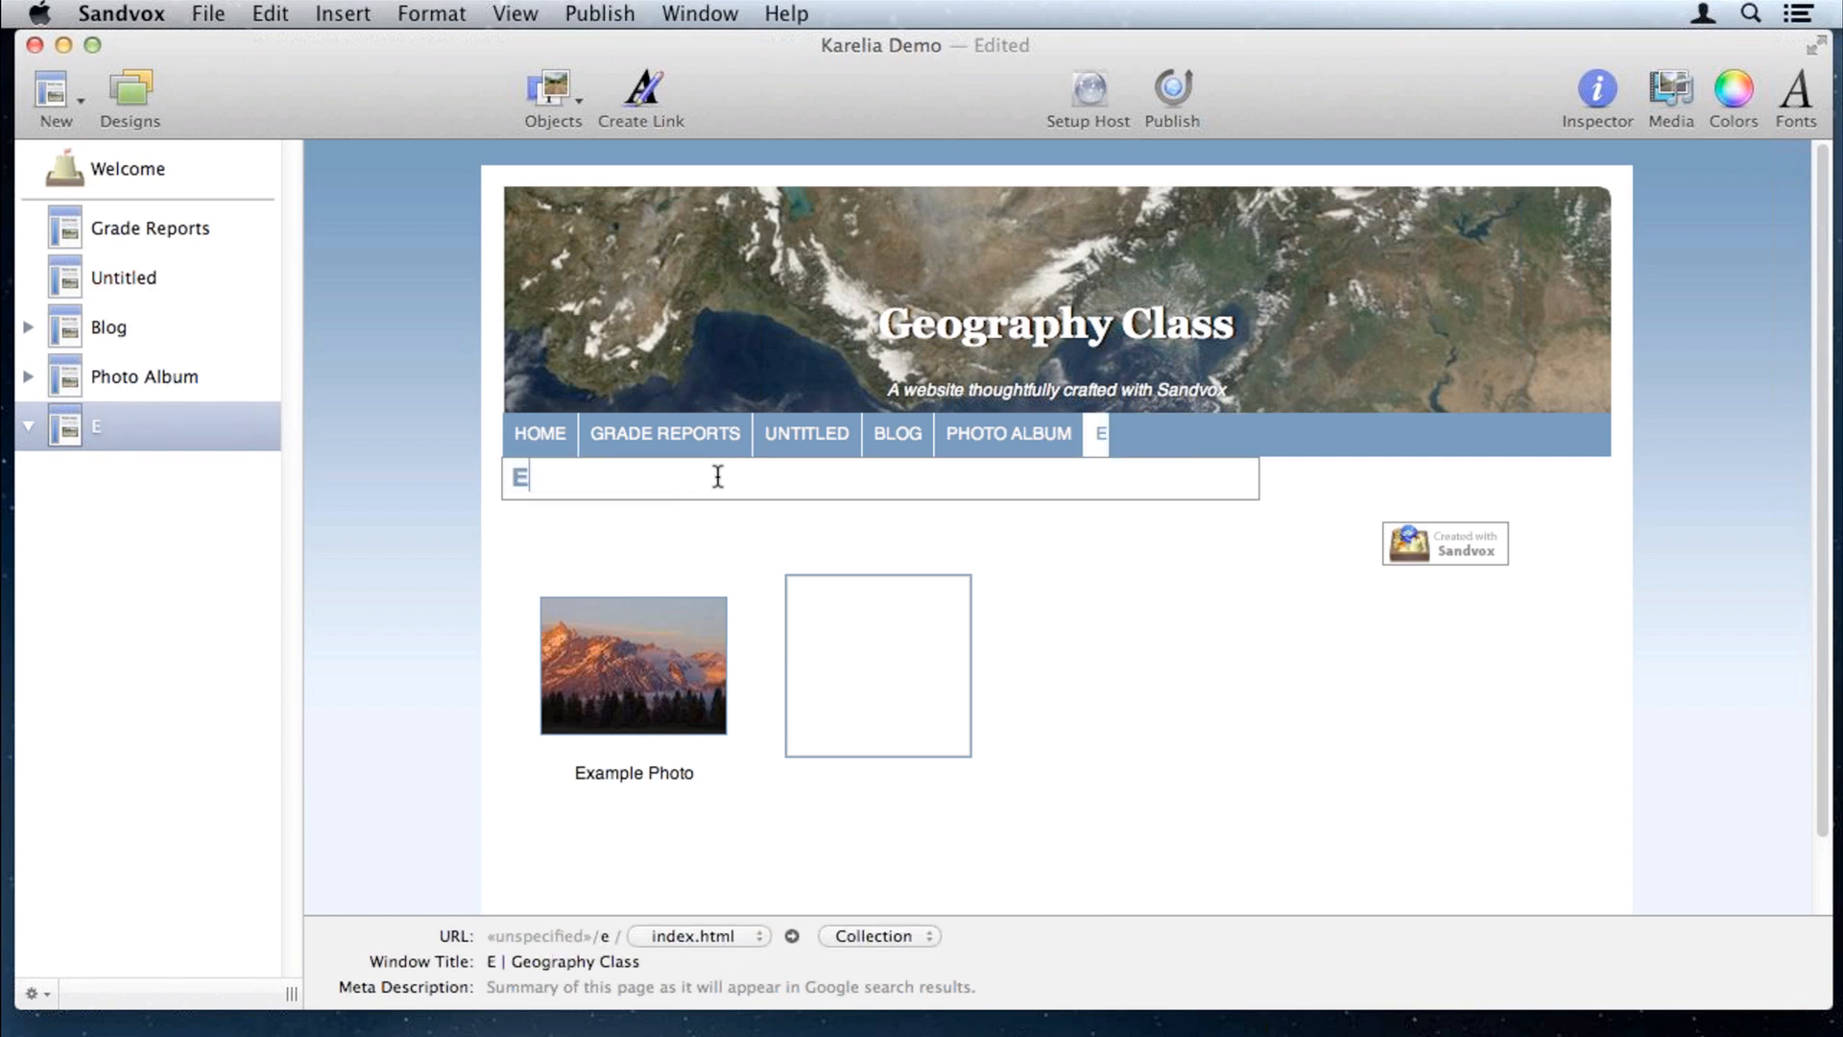
text(xperimen)
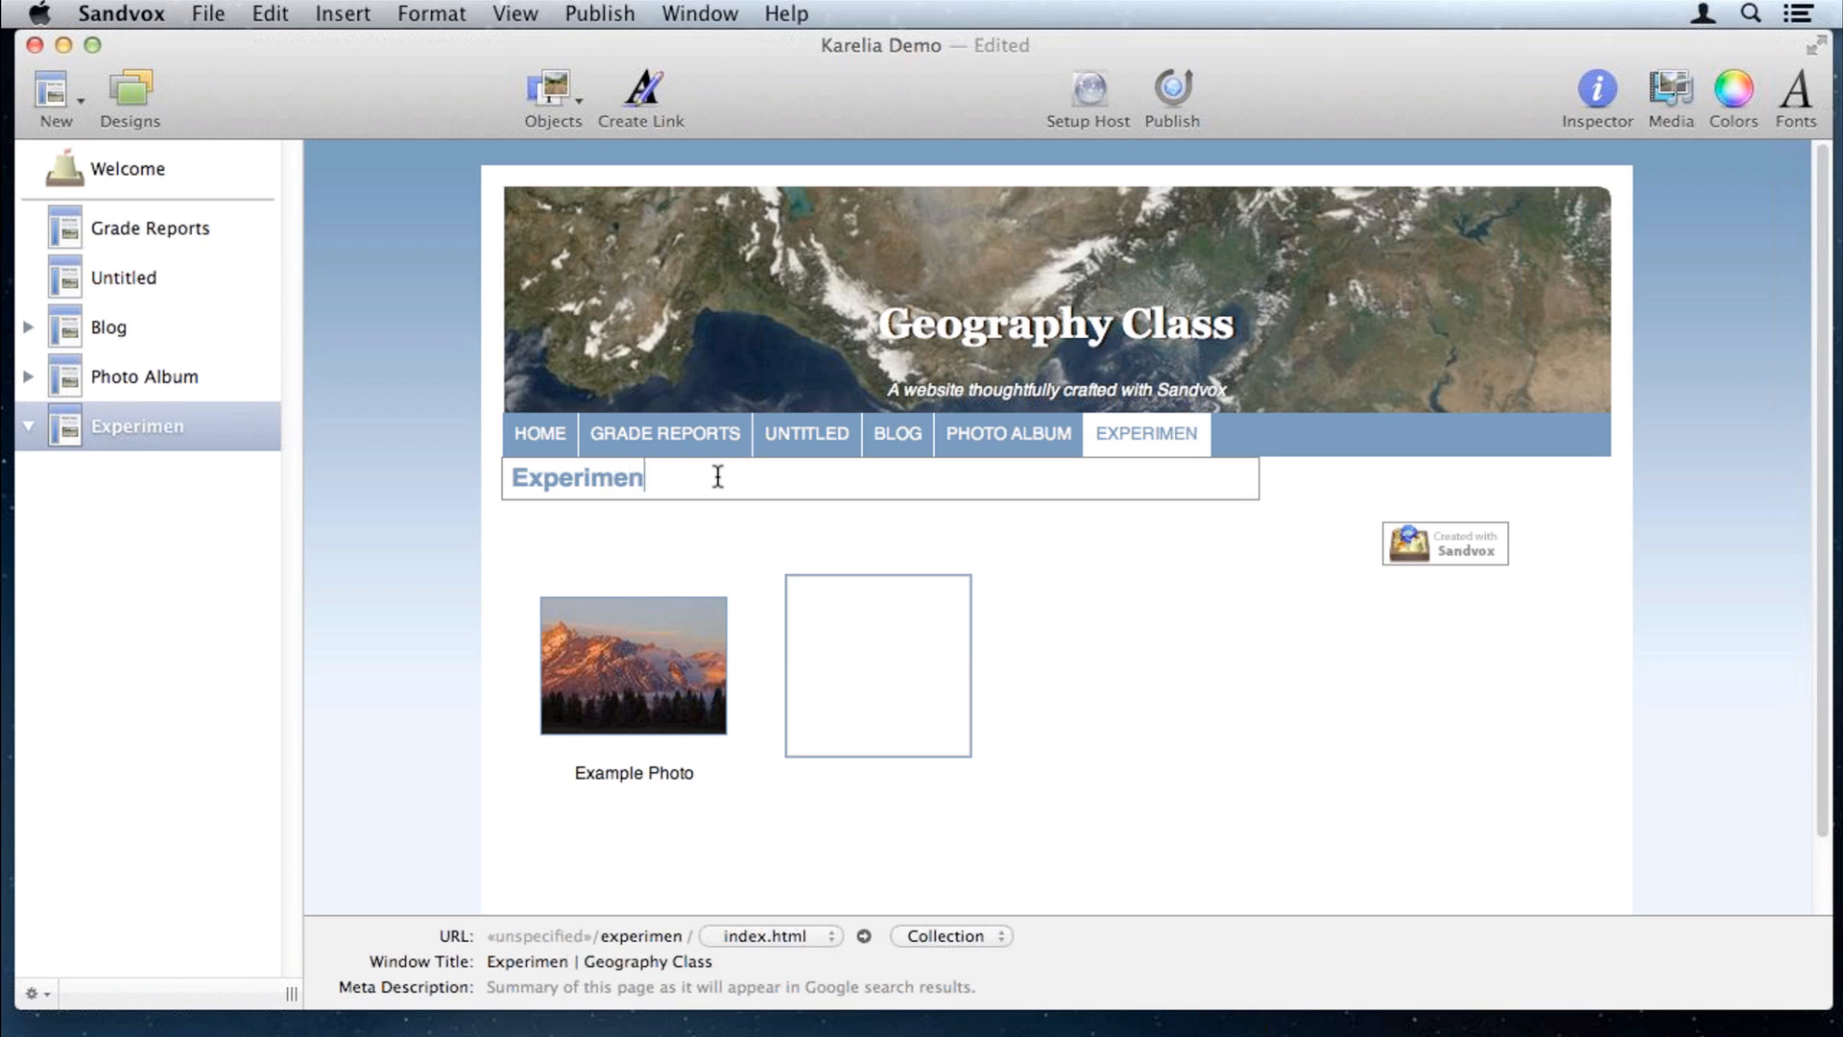
text(ts)
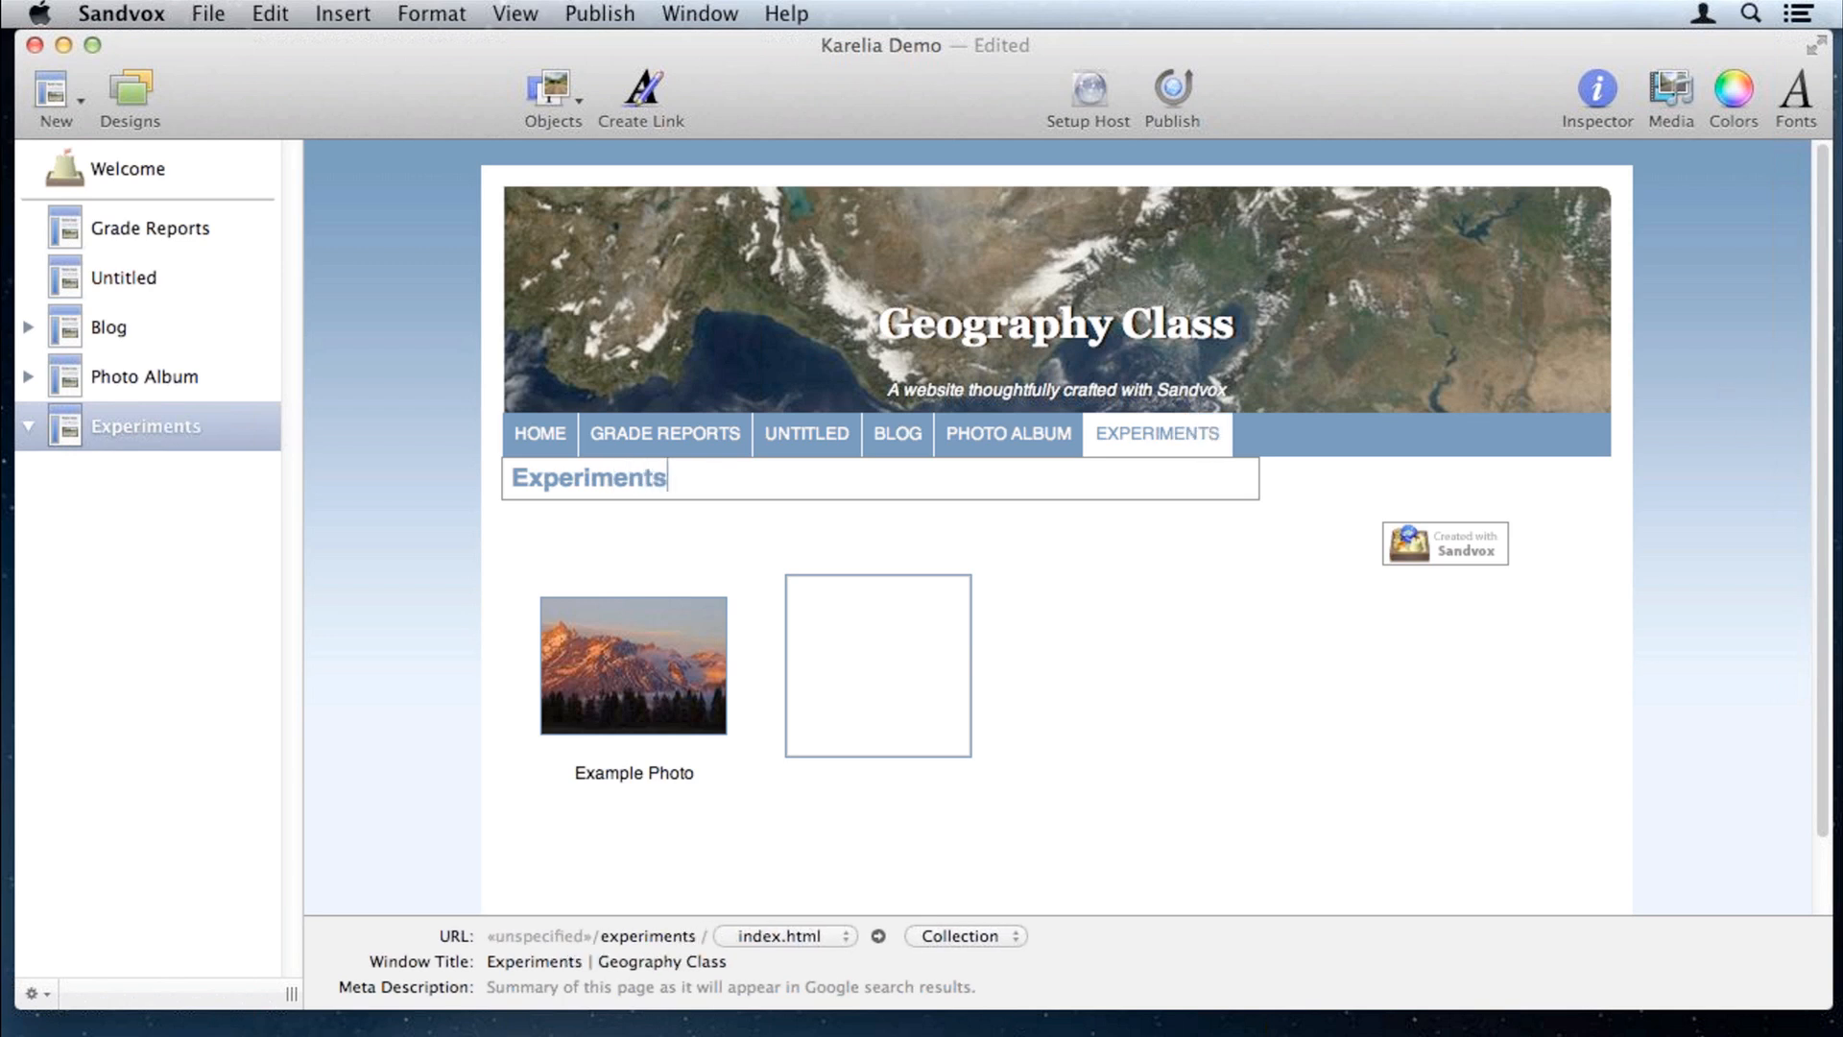
drag(1171, 805, 1030, 849)
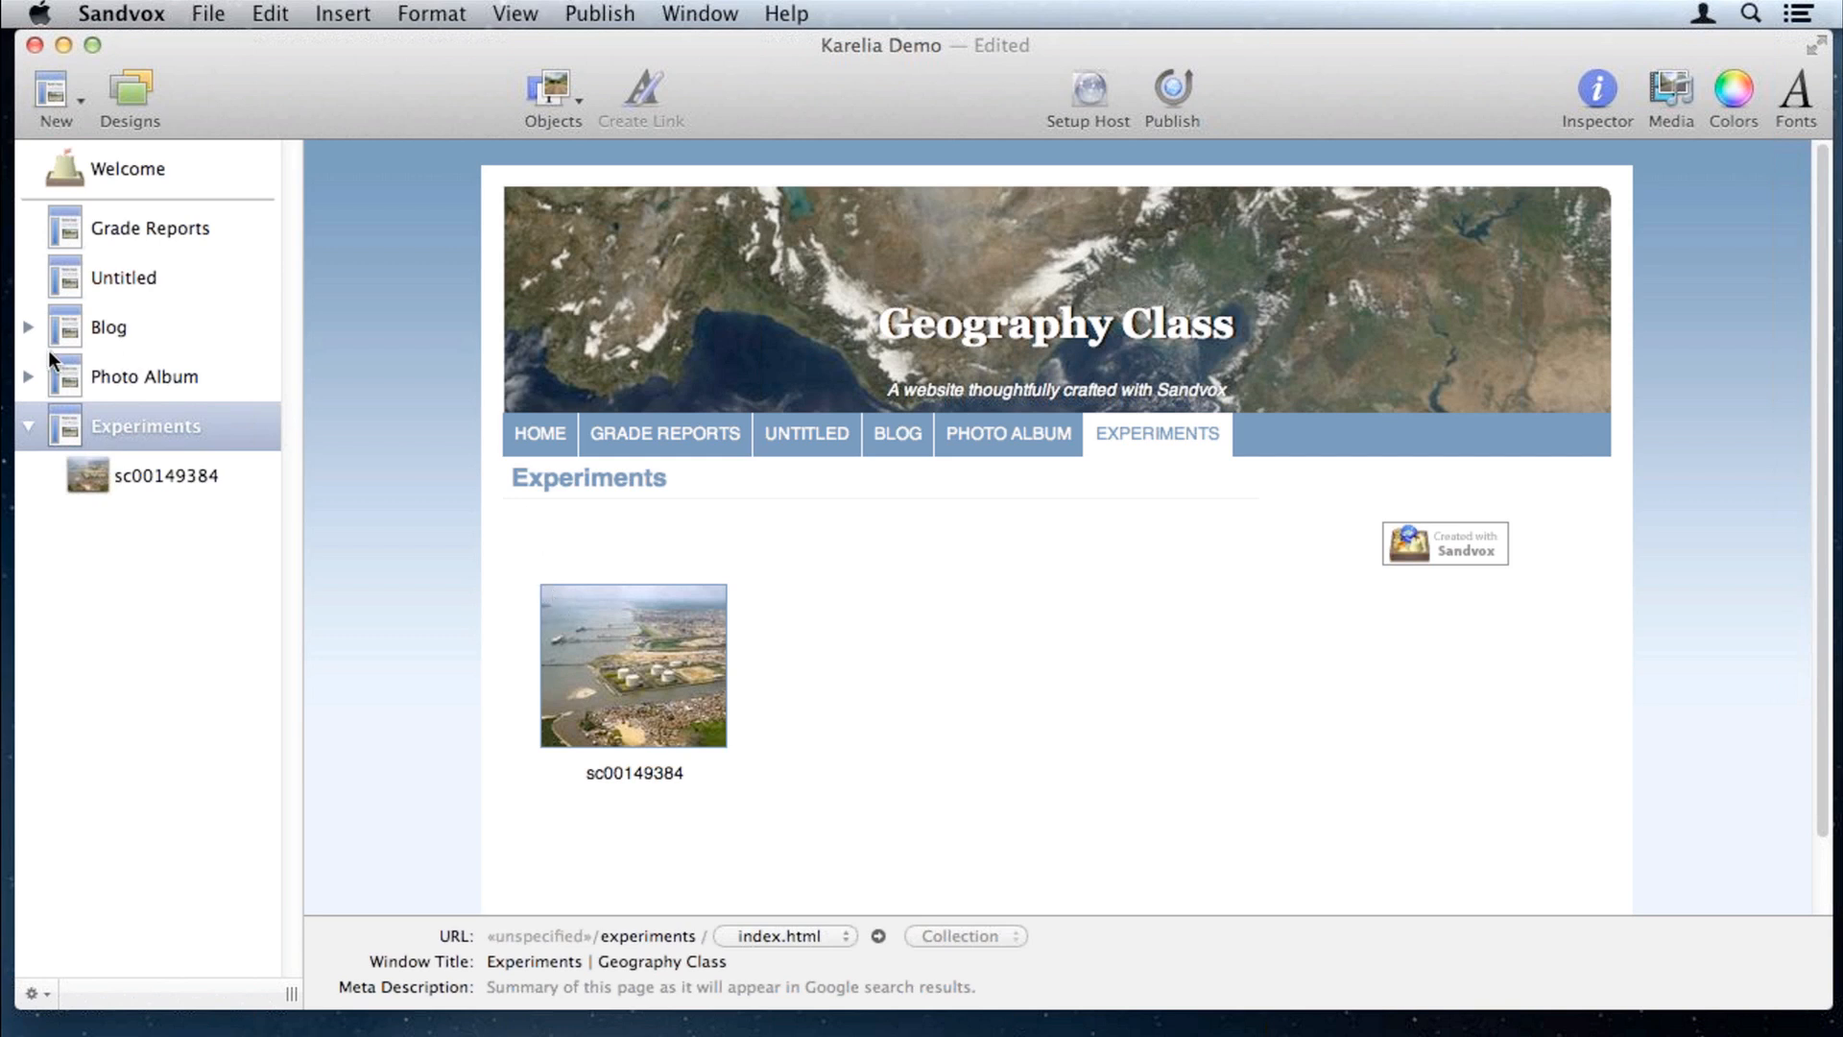
Step: Move through the Photo Album page to the new Untitled page
click(113, 363)
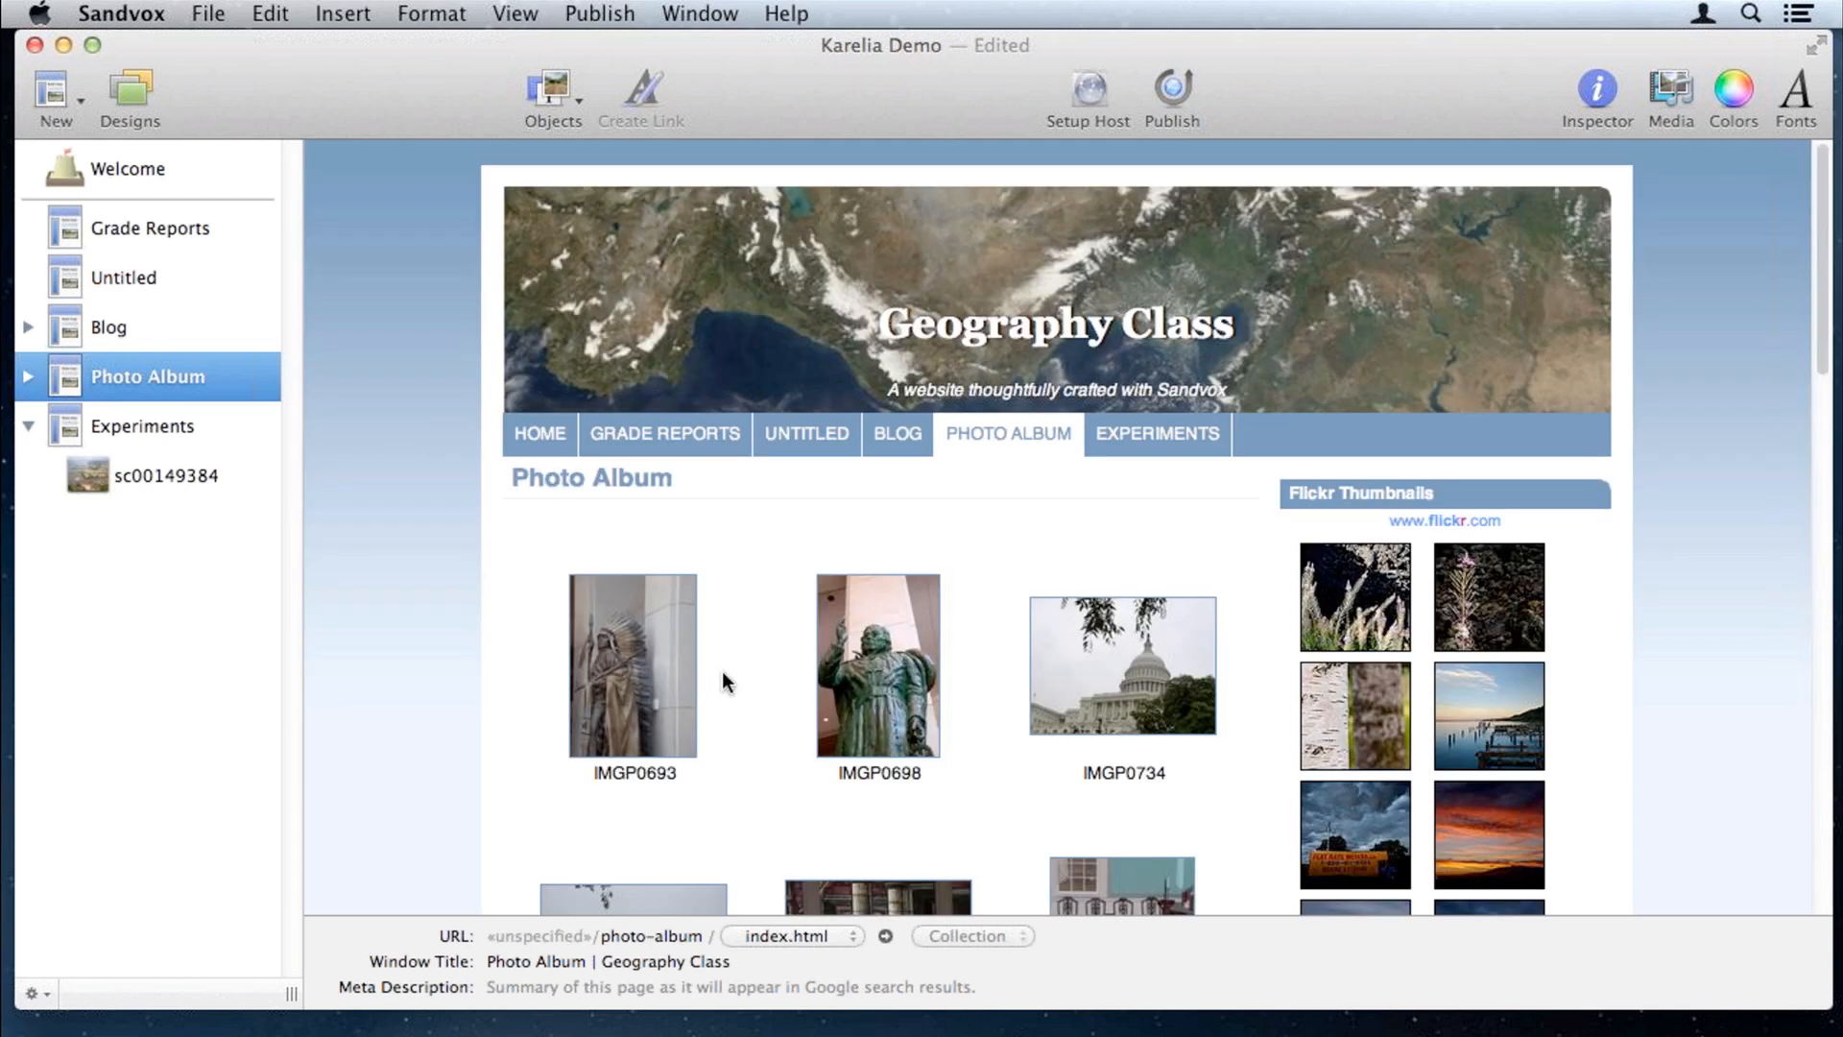
scroll(713, 672, down, 1)
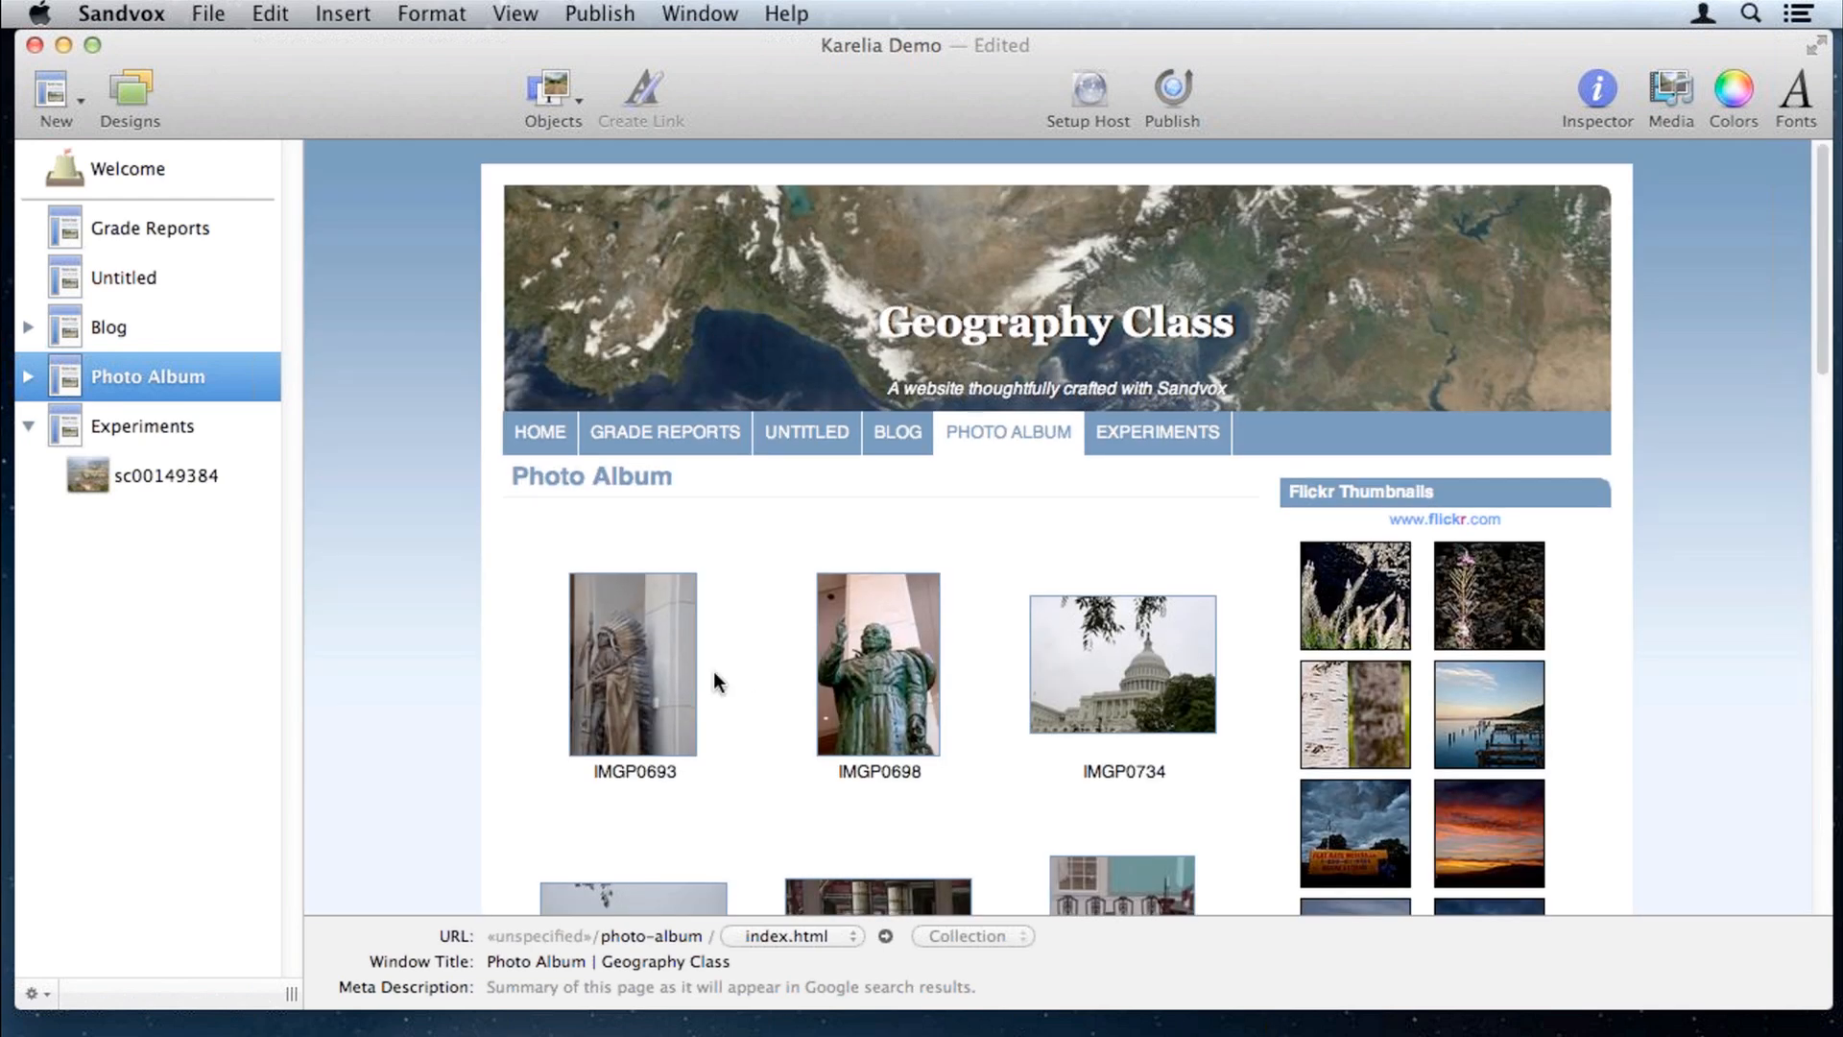
scroll(713, 672, down, 3)
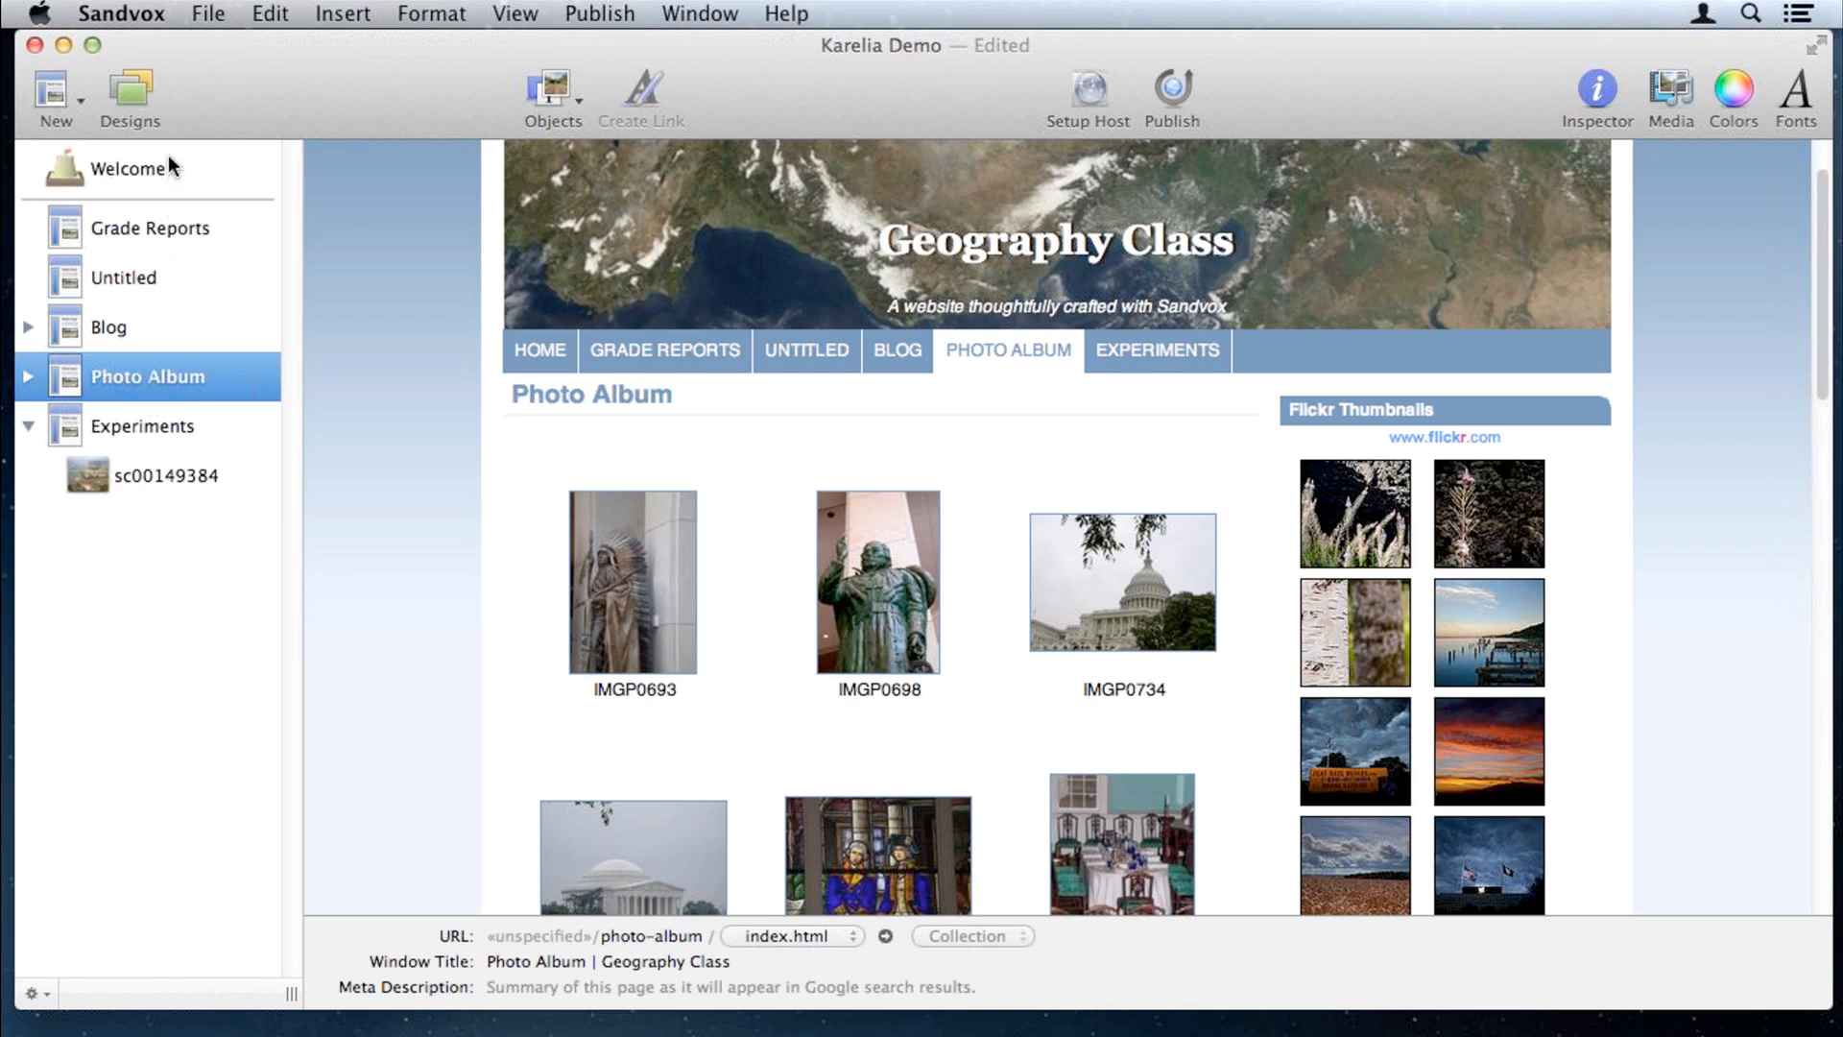
click(140, 274)
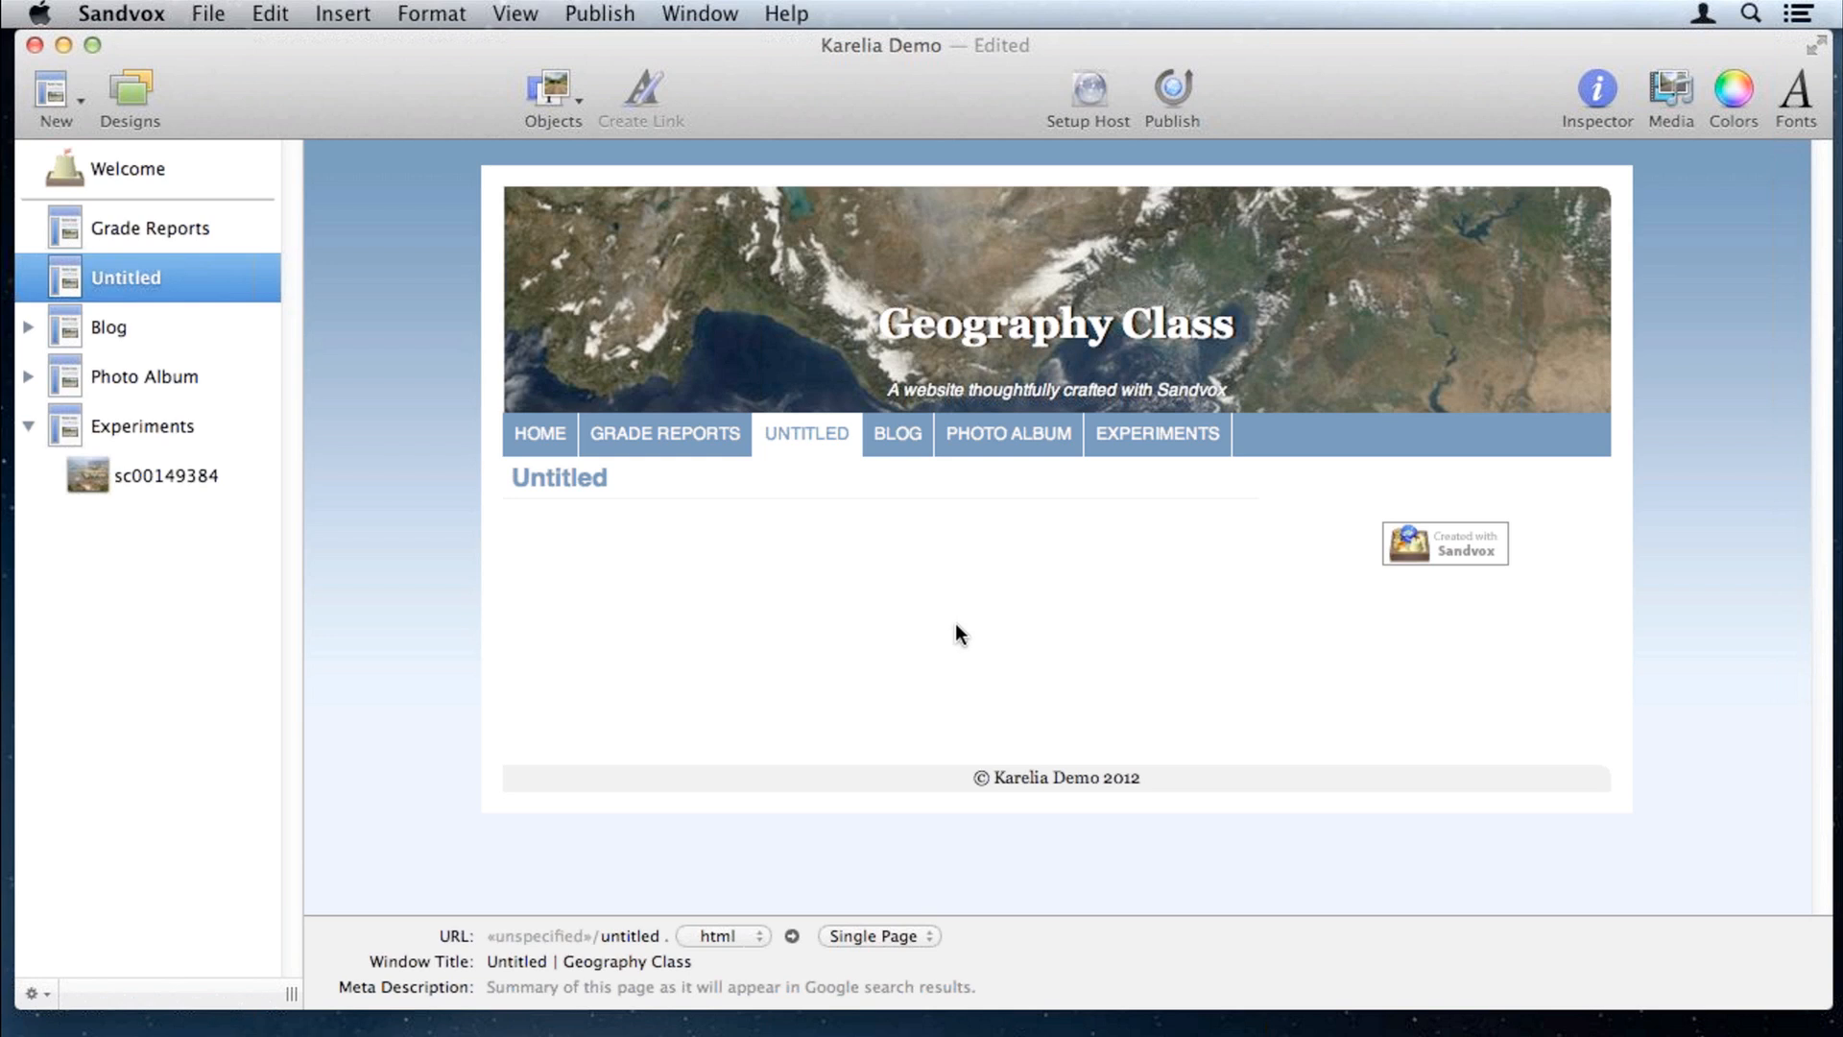
Step: Add a Twitter feed gadget to the Untitled page showing tweets from the MarsCuriosity account
click(548, 96)
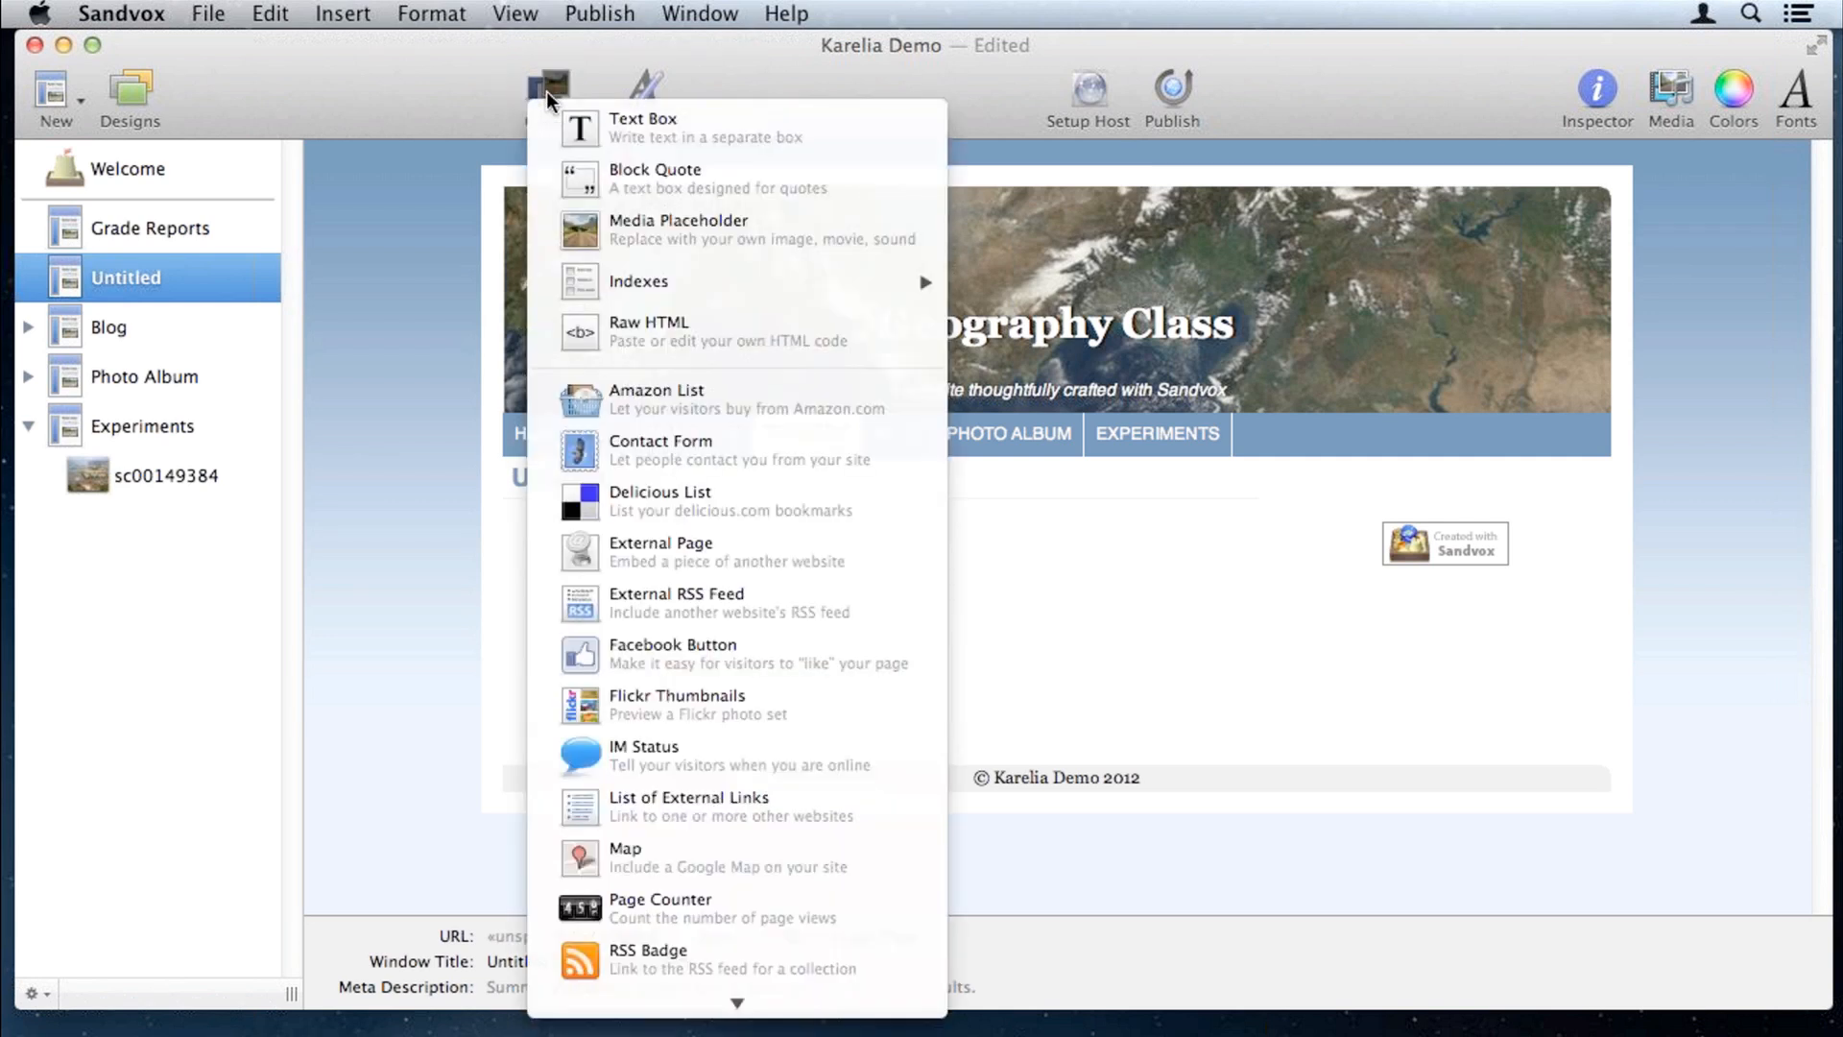
mouse_move(618, 1004)
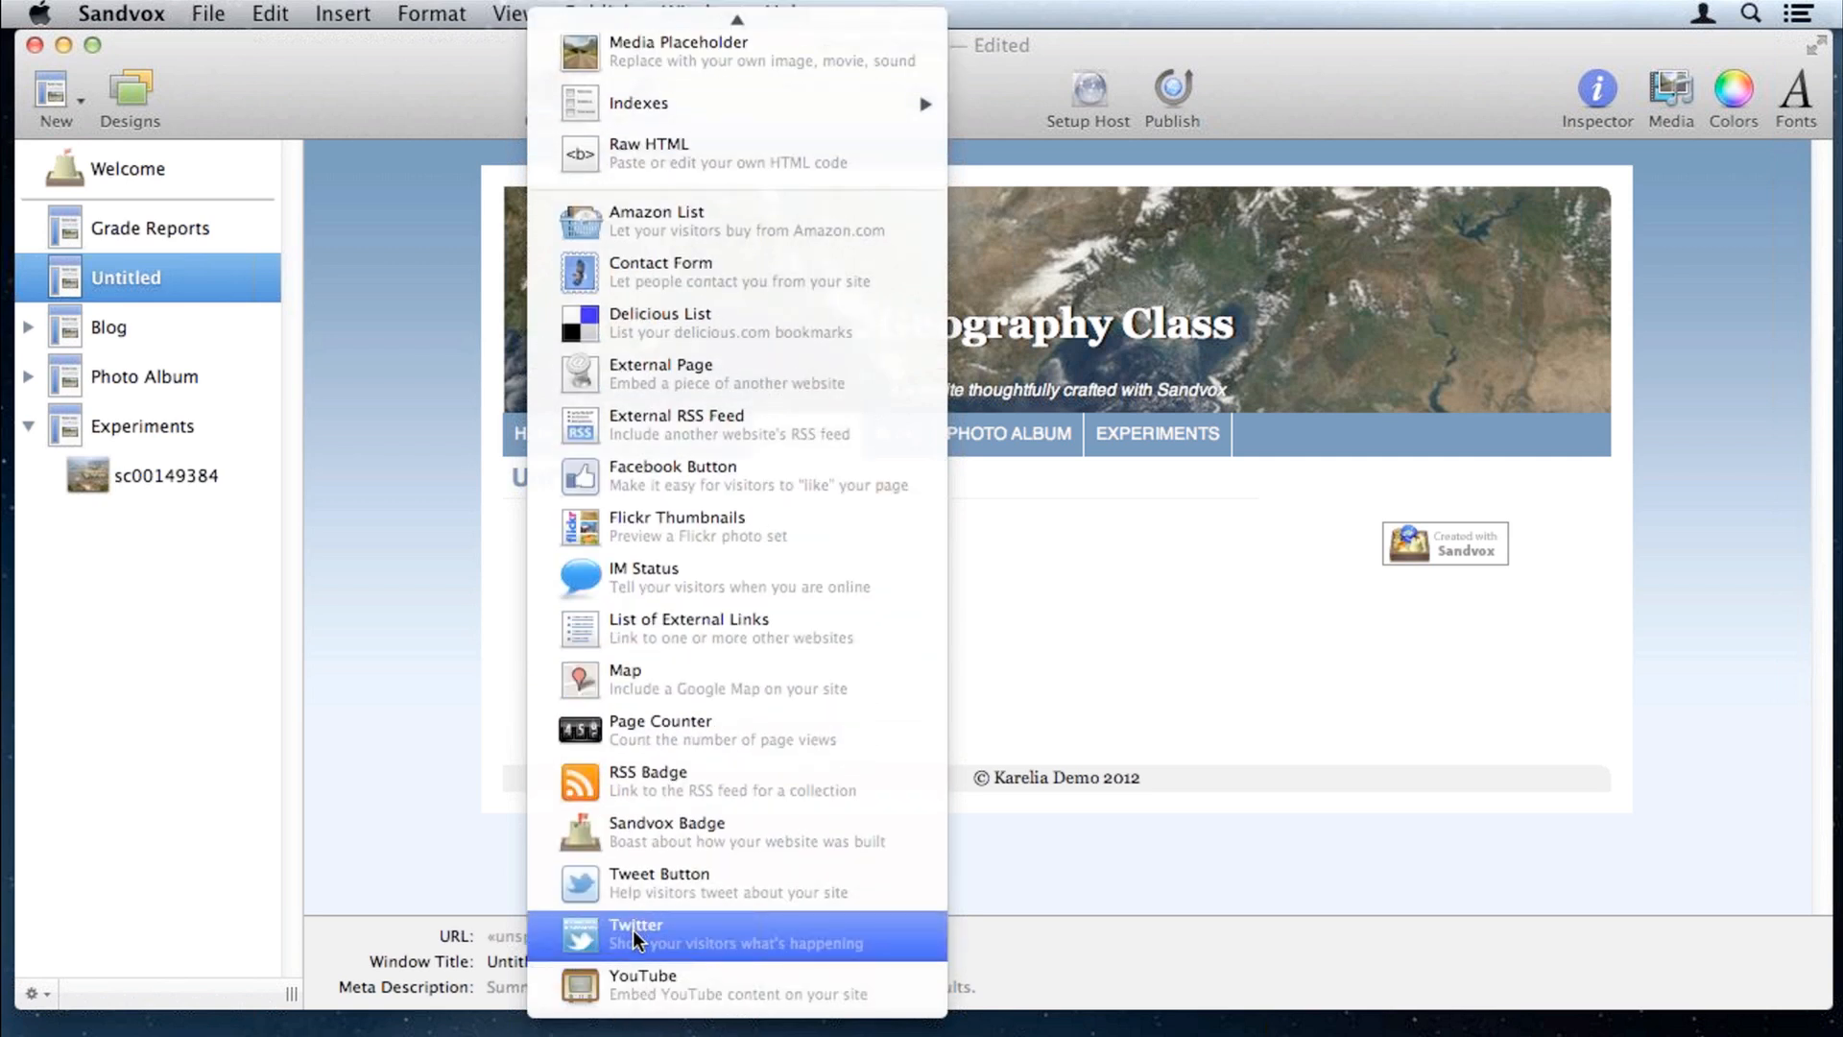
click(684, 930)
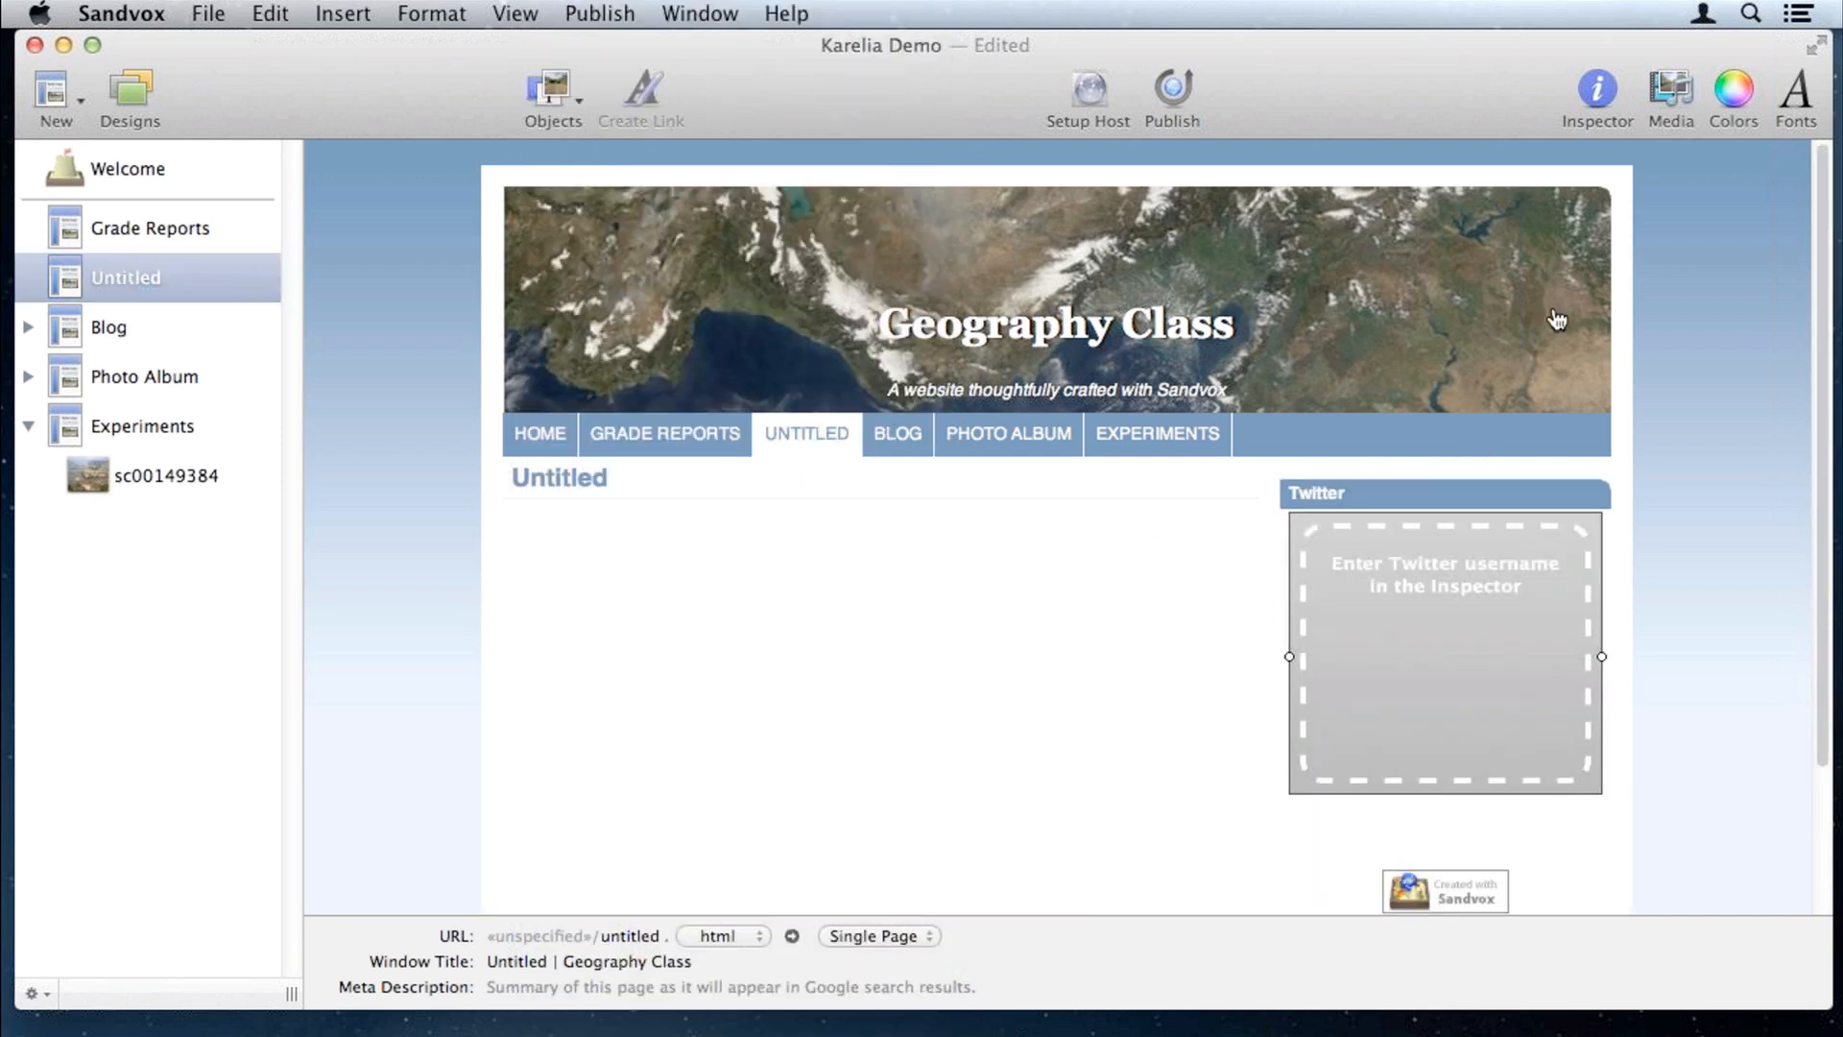
click(1598, 88)
click(1614, 323)
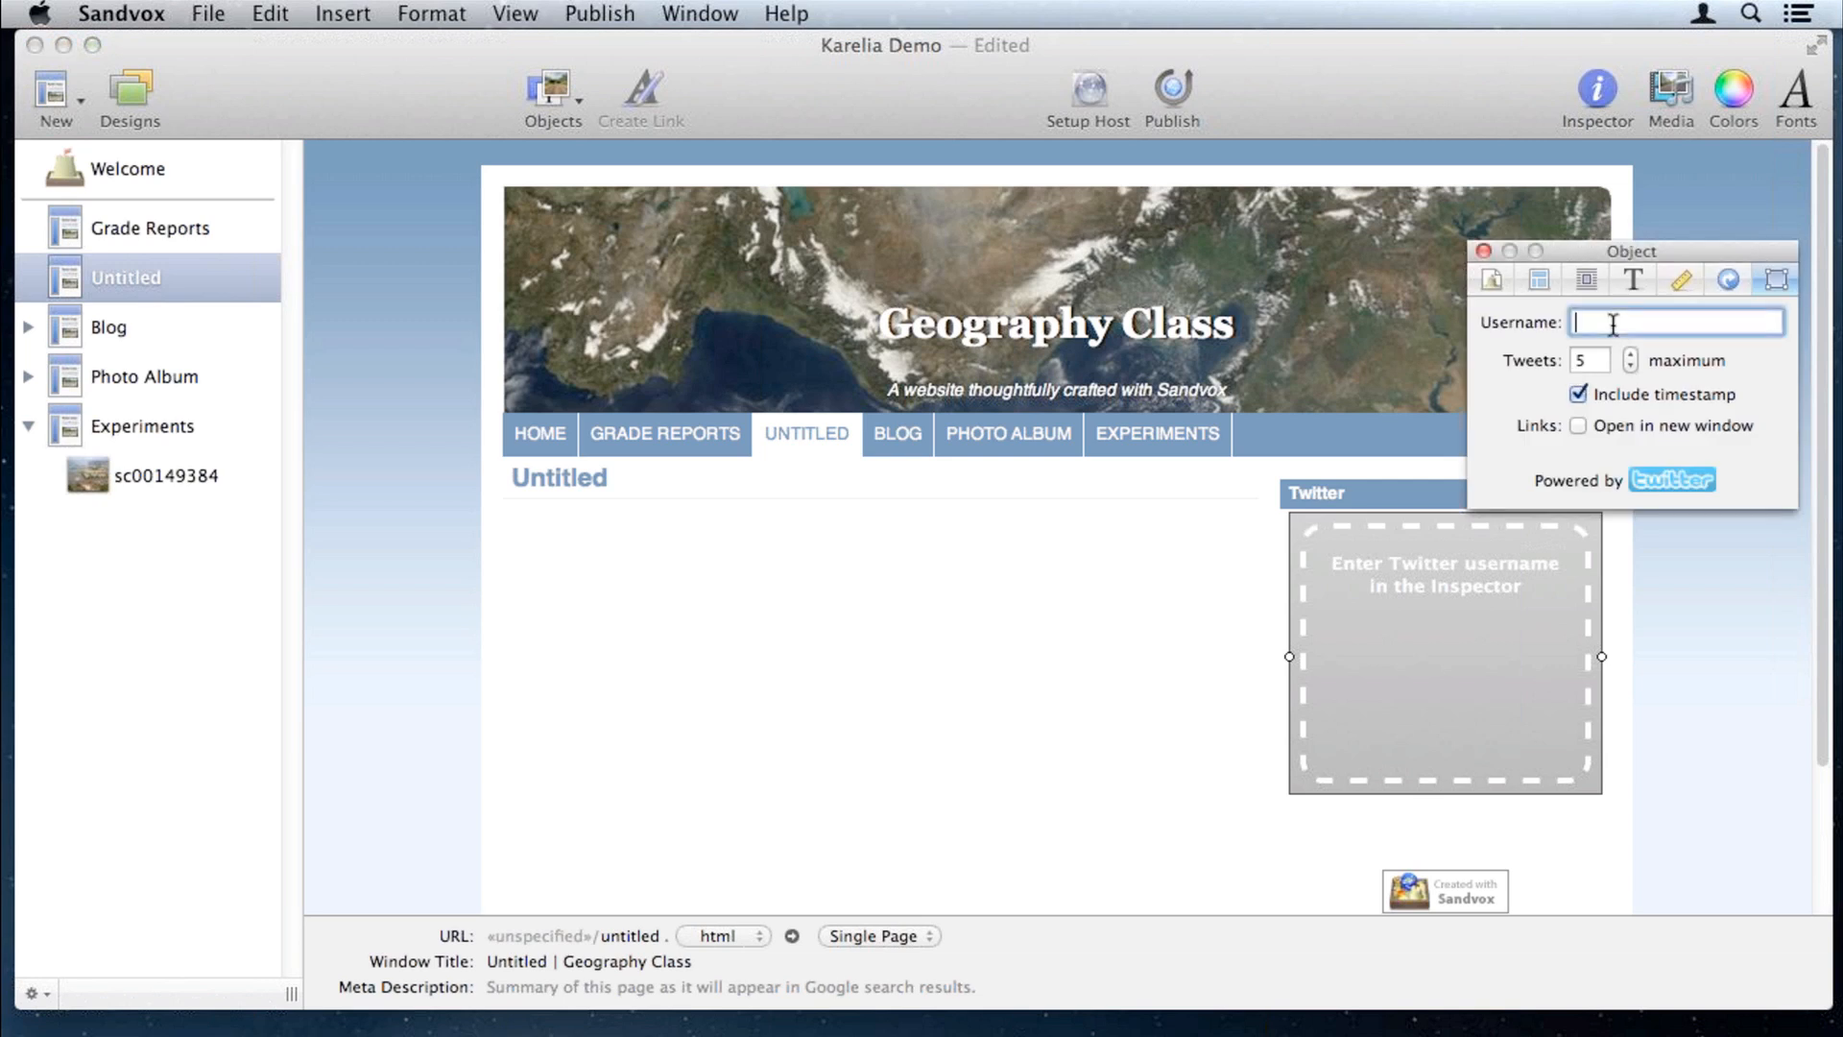
text(MarsCuriosity)
click(1585, 357)
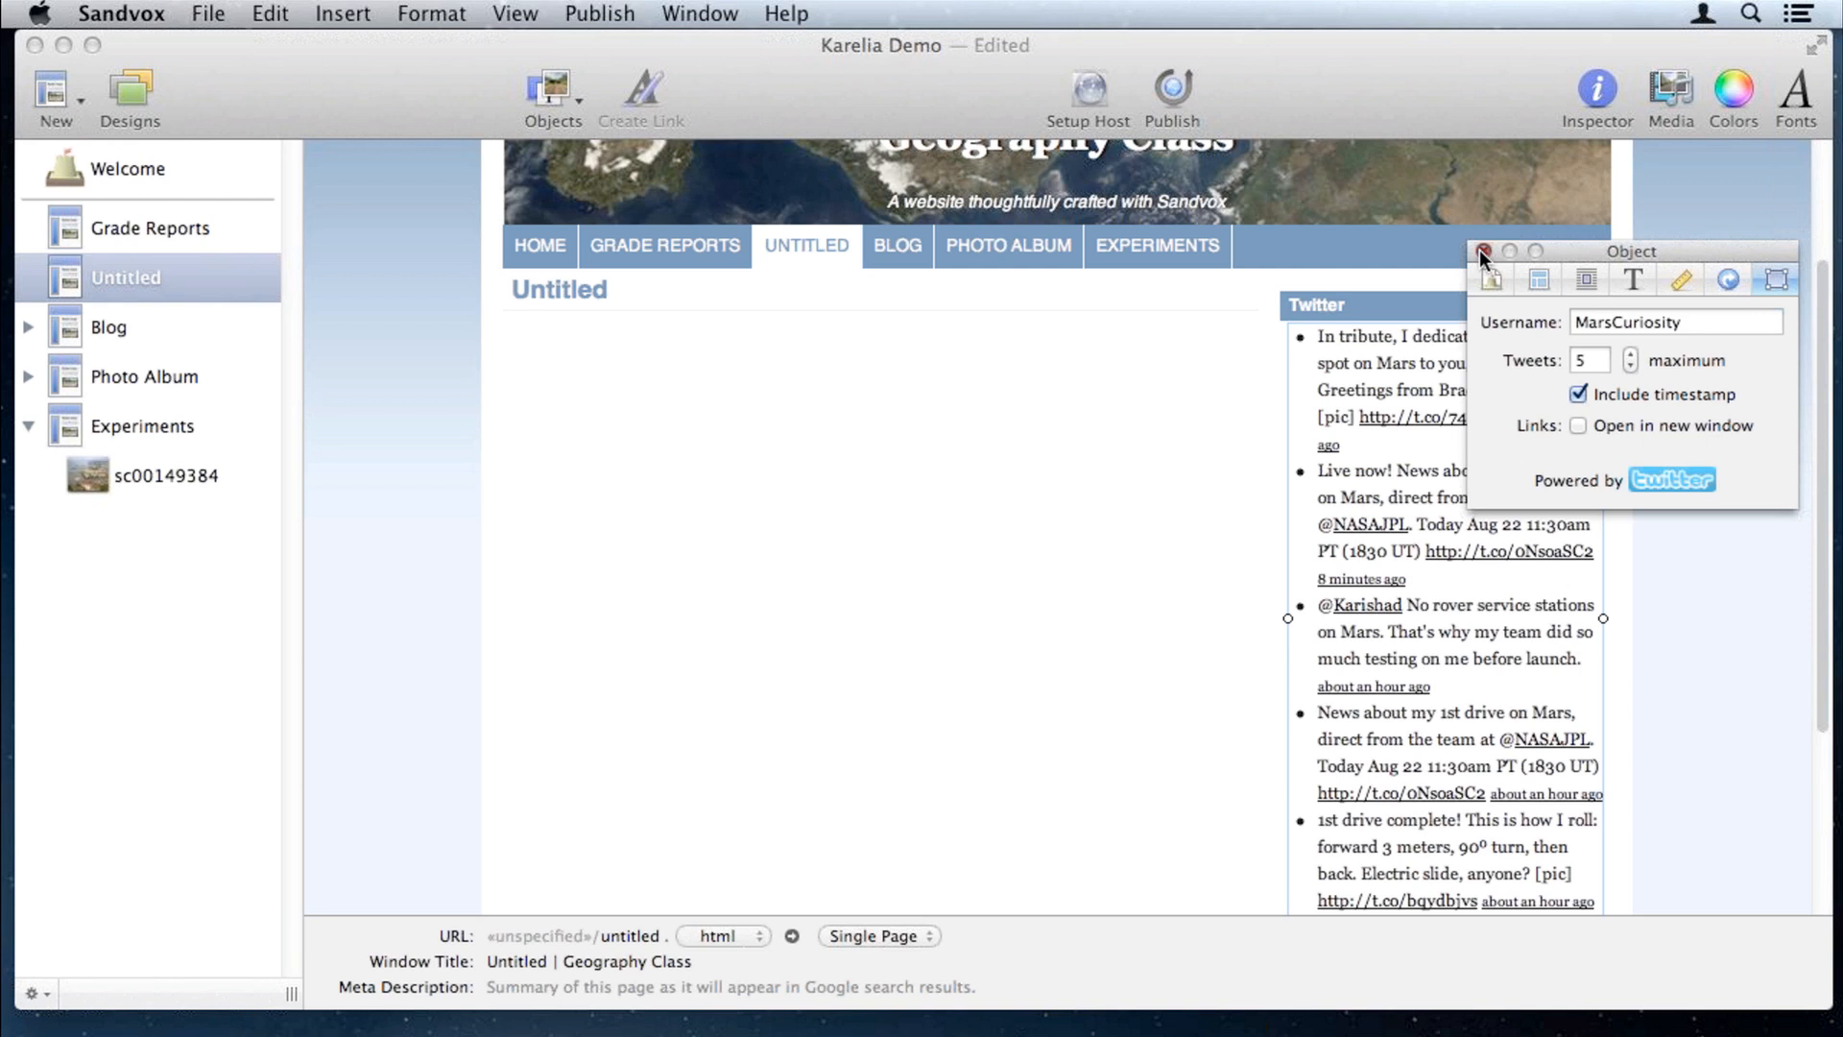
click(1481, 252)
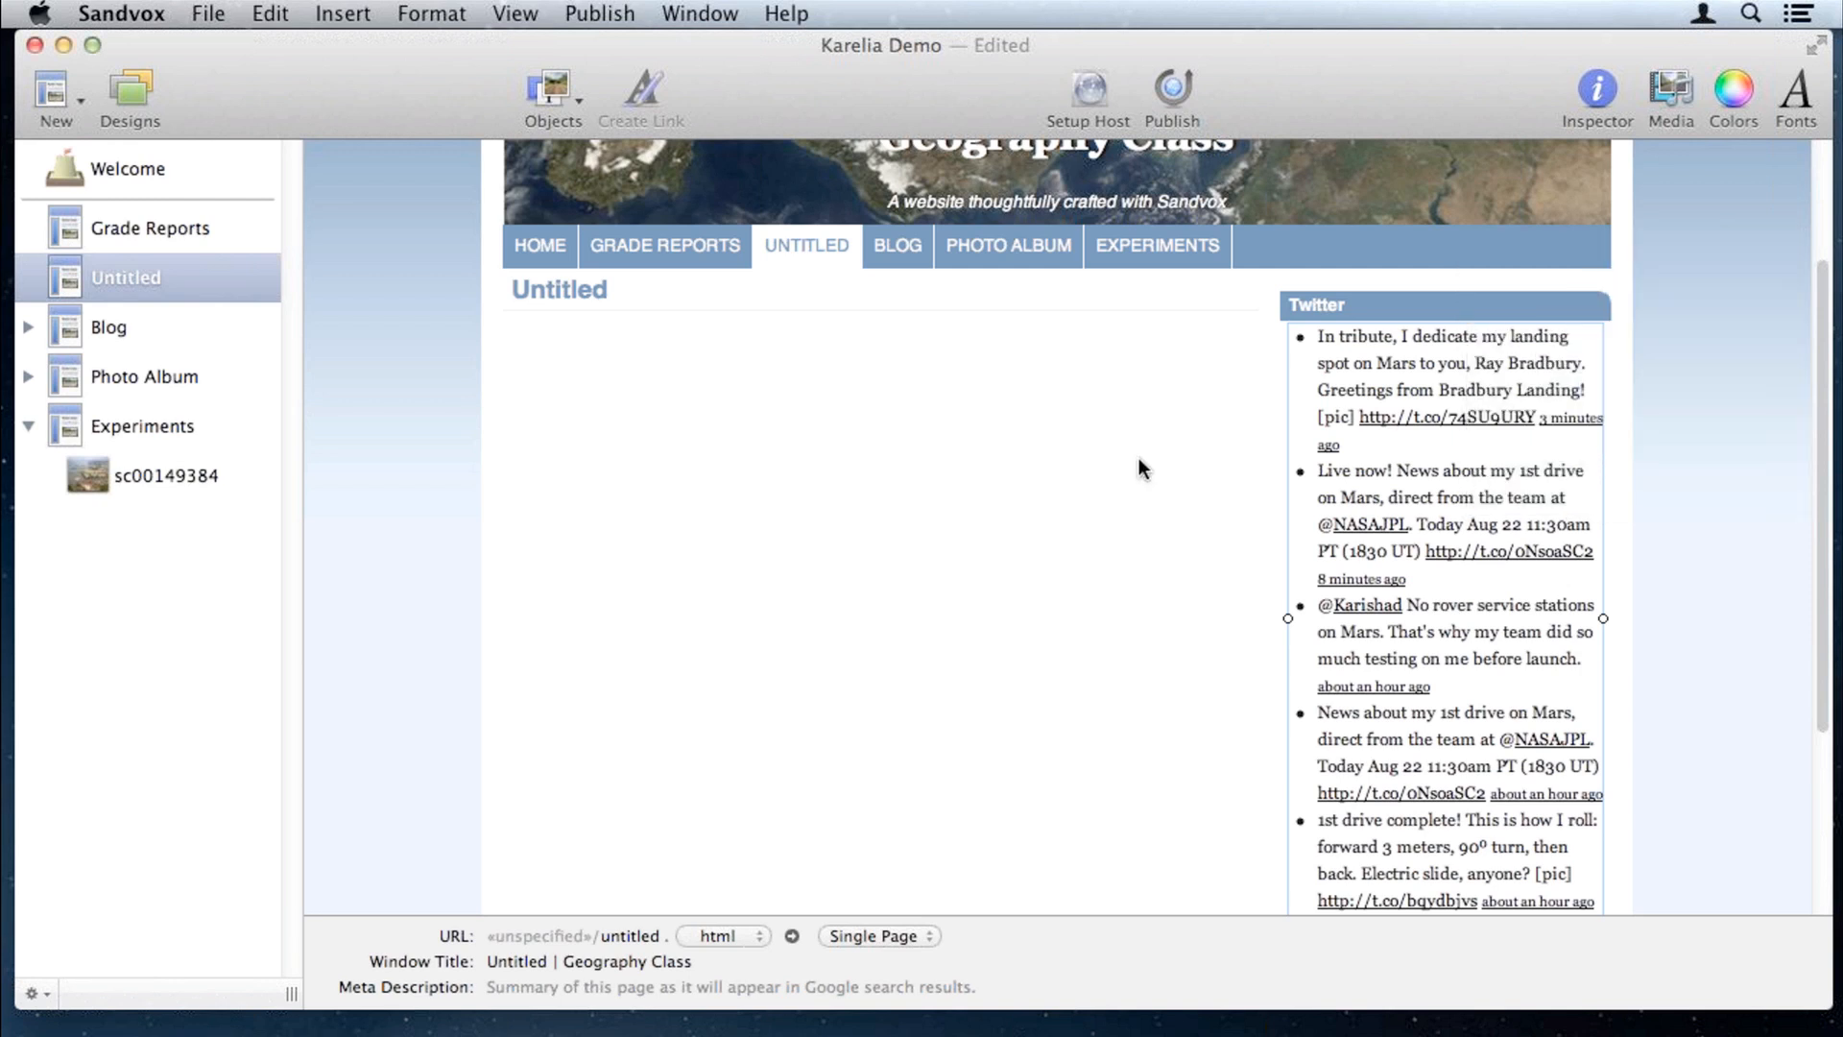
scroll(1133, 471, up, 3)
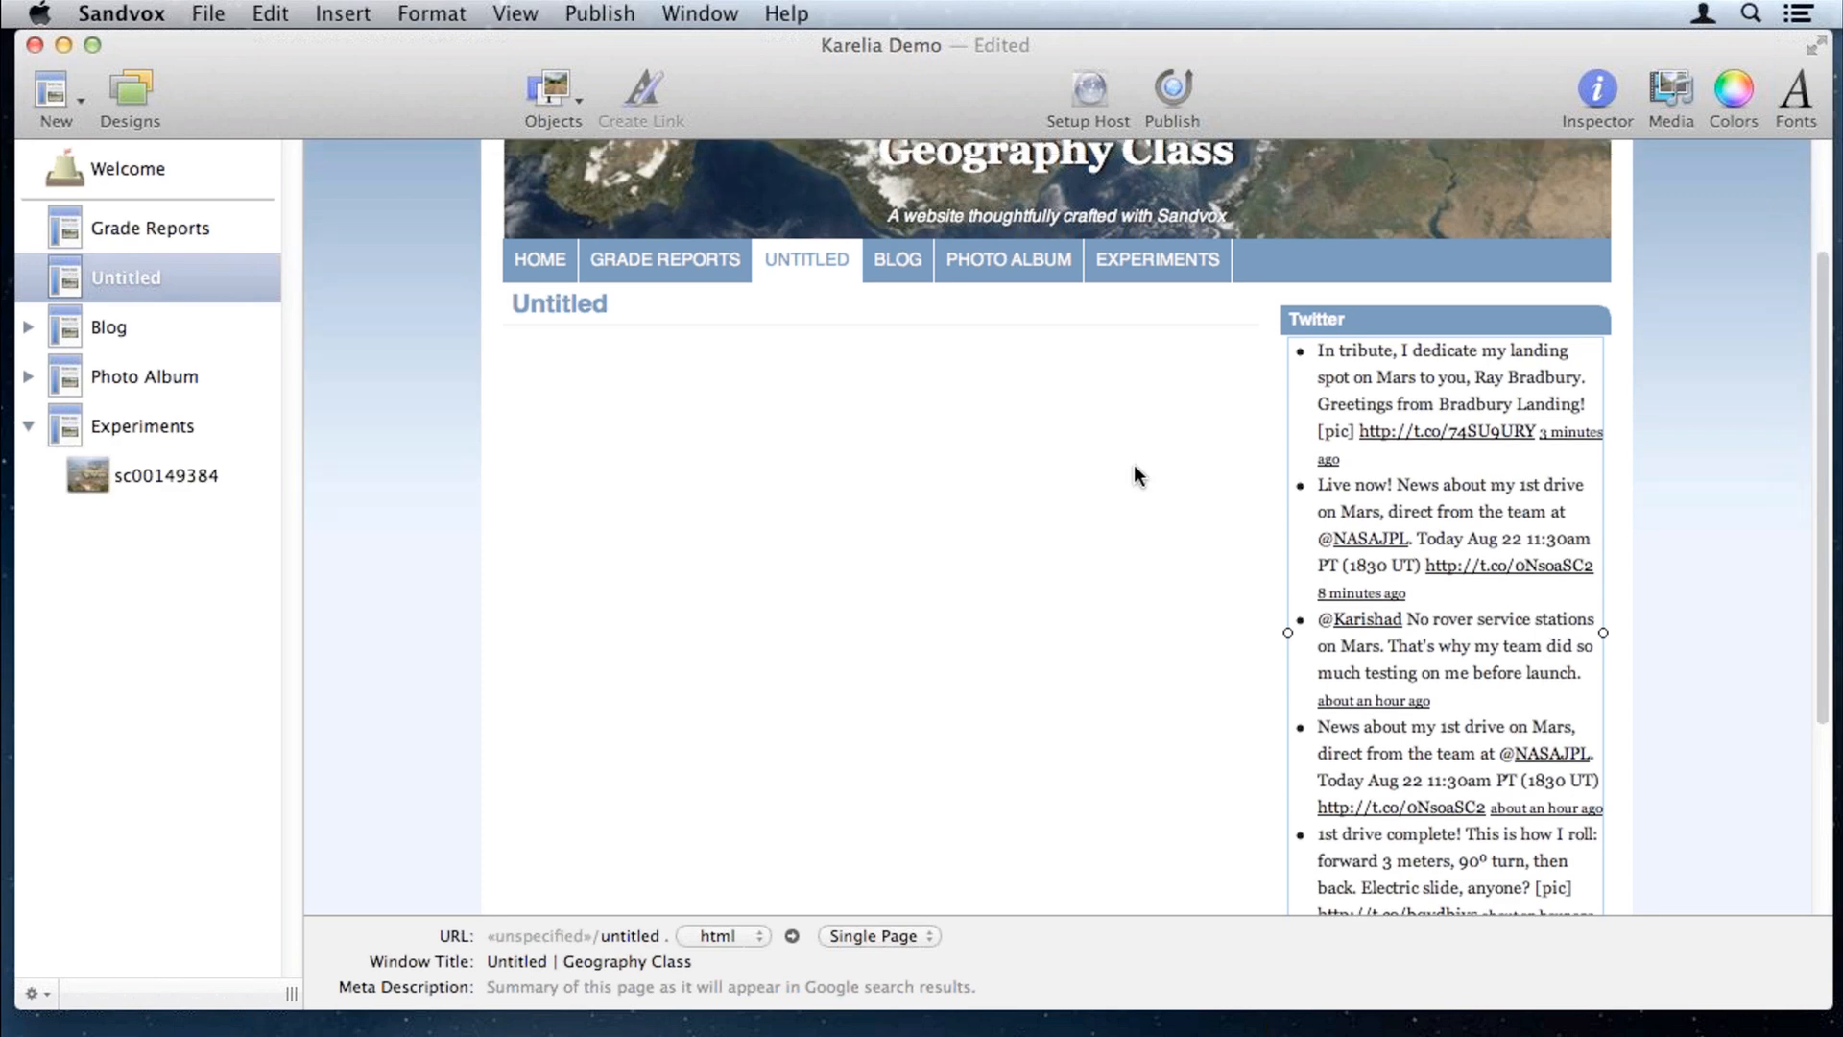
scroll(1133, 470, up, 1)
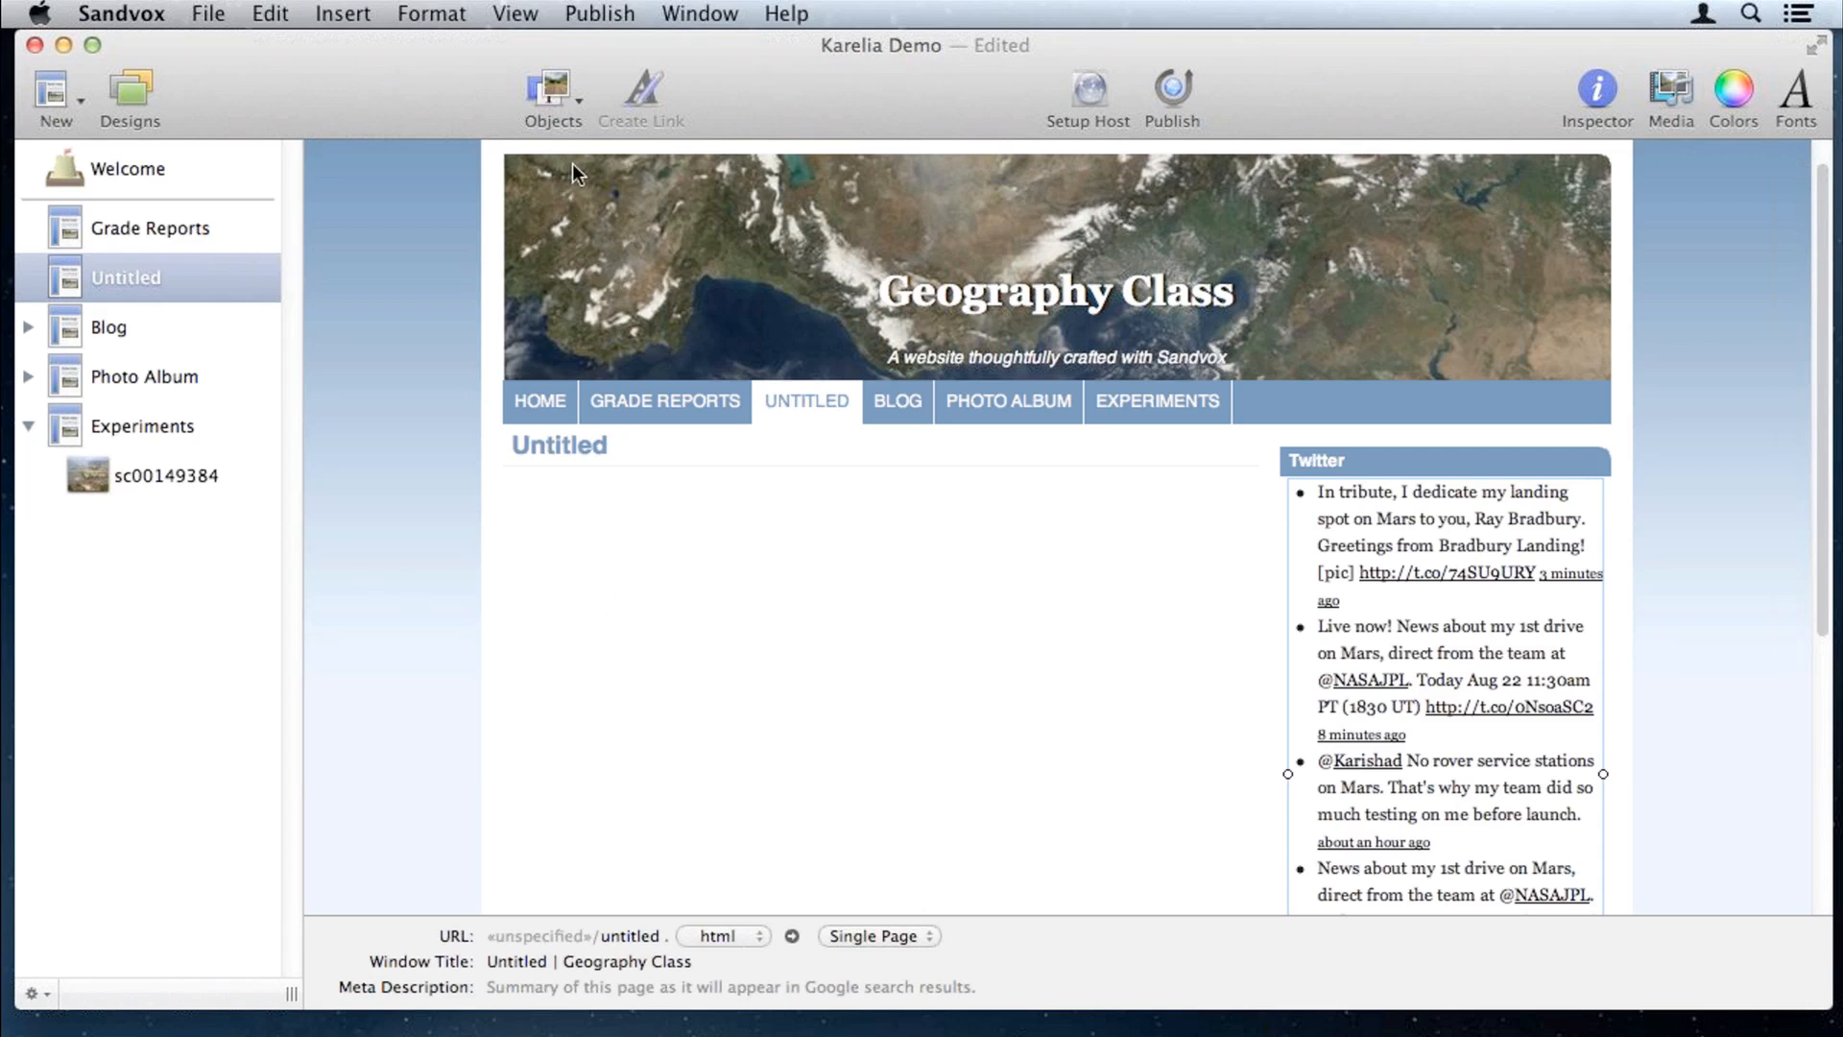
Step: Insert a YouTube object placed Inline in the page body, enlarged to about 645 by 355
click(562, 84)
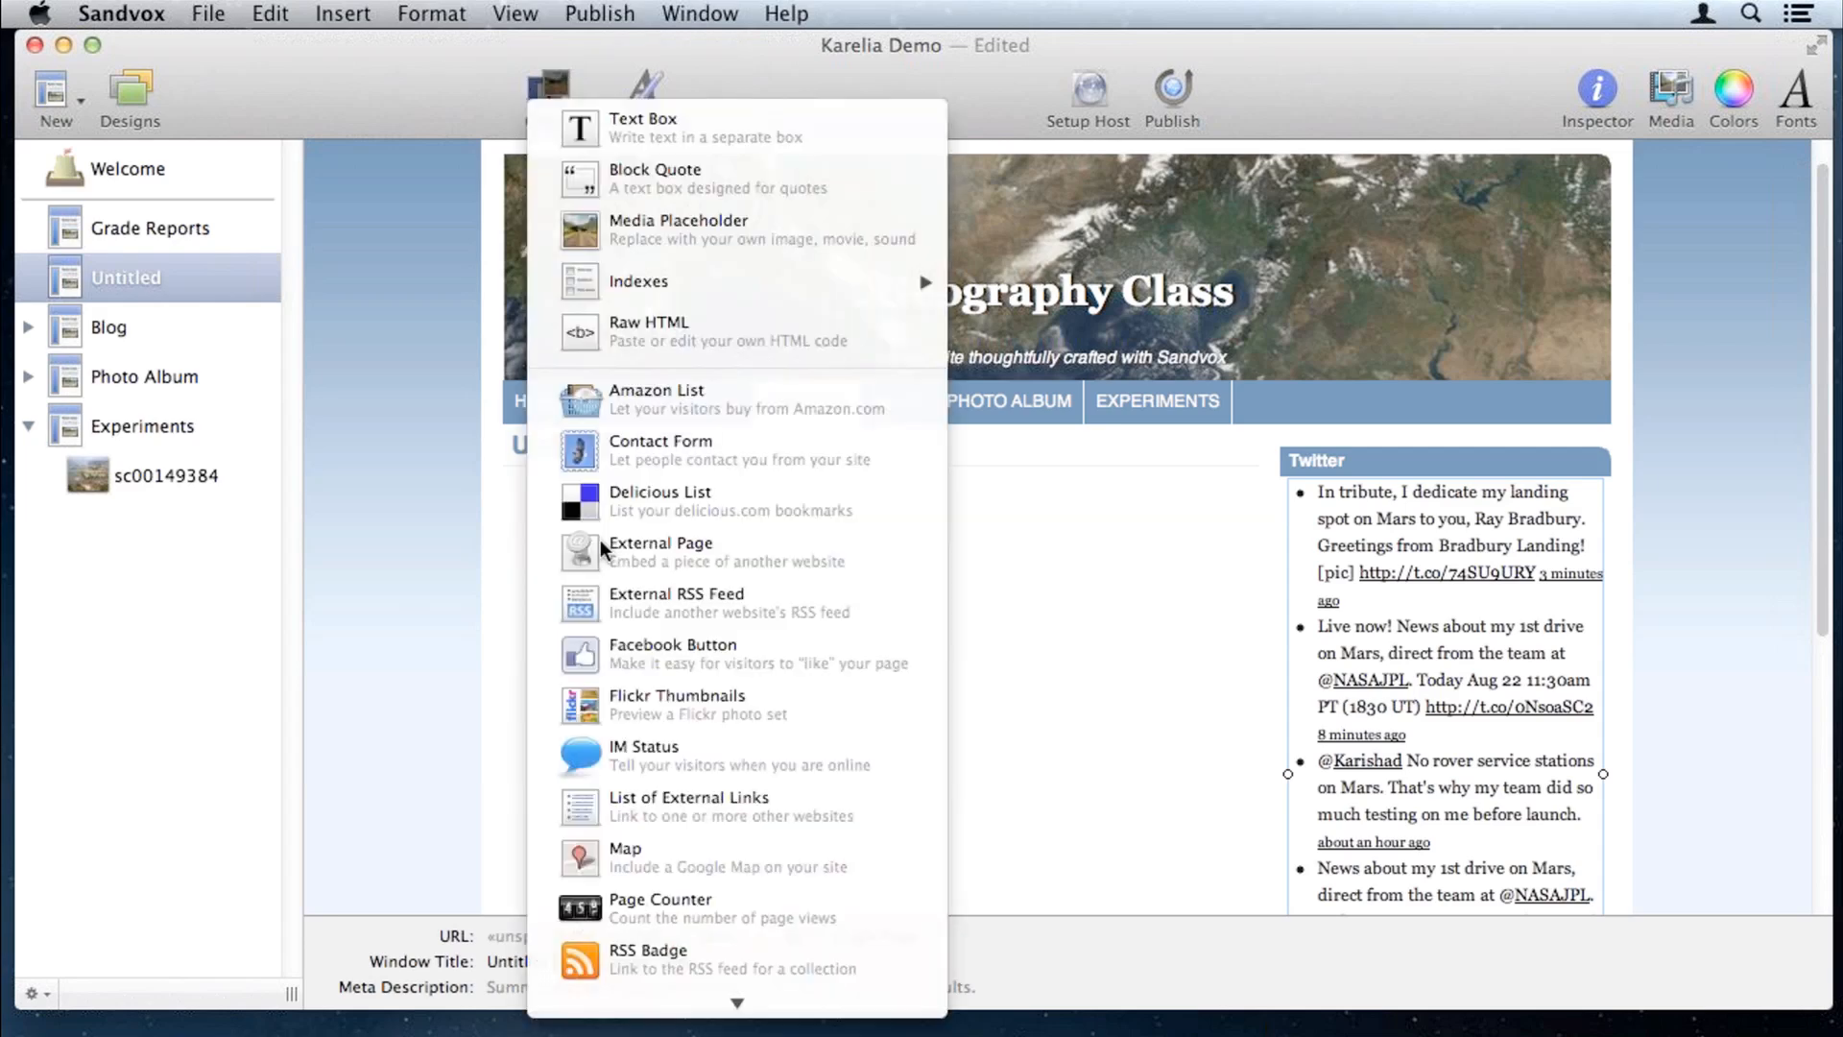
mouse_move(653, 1008)
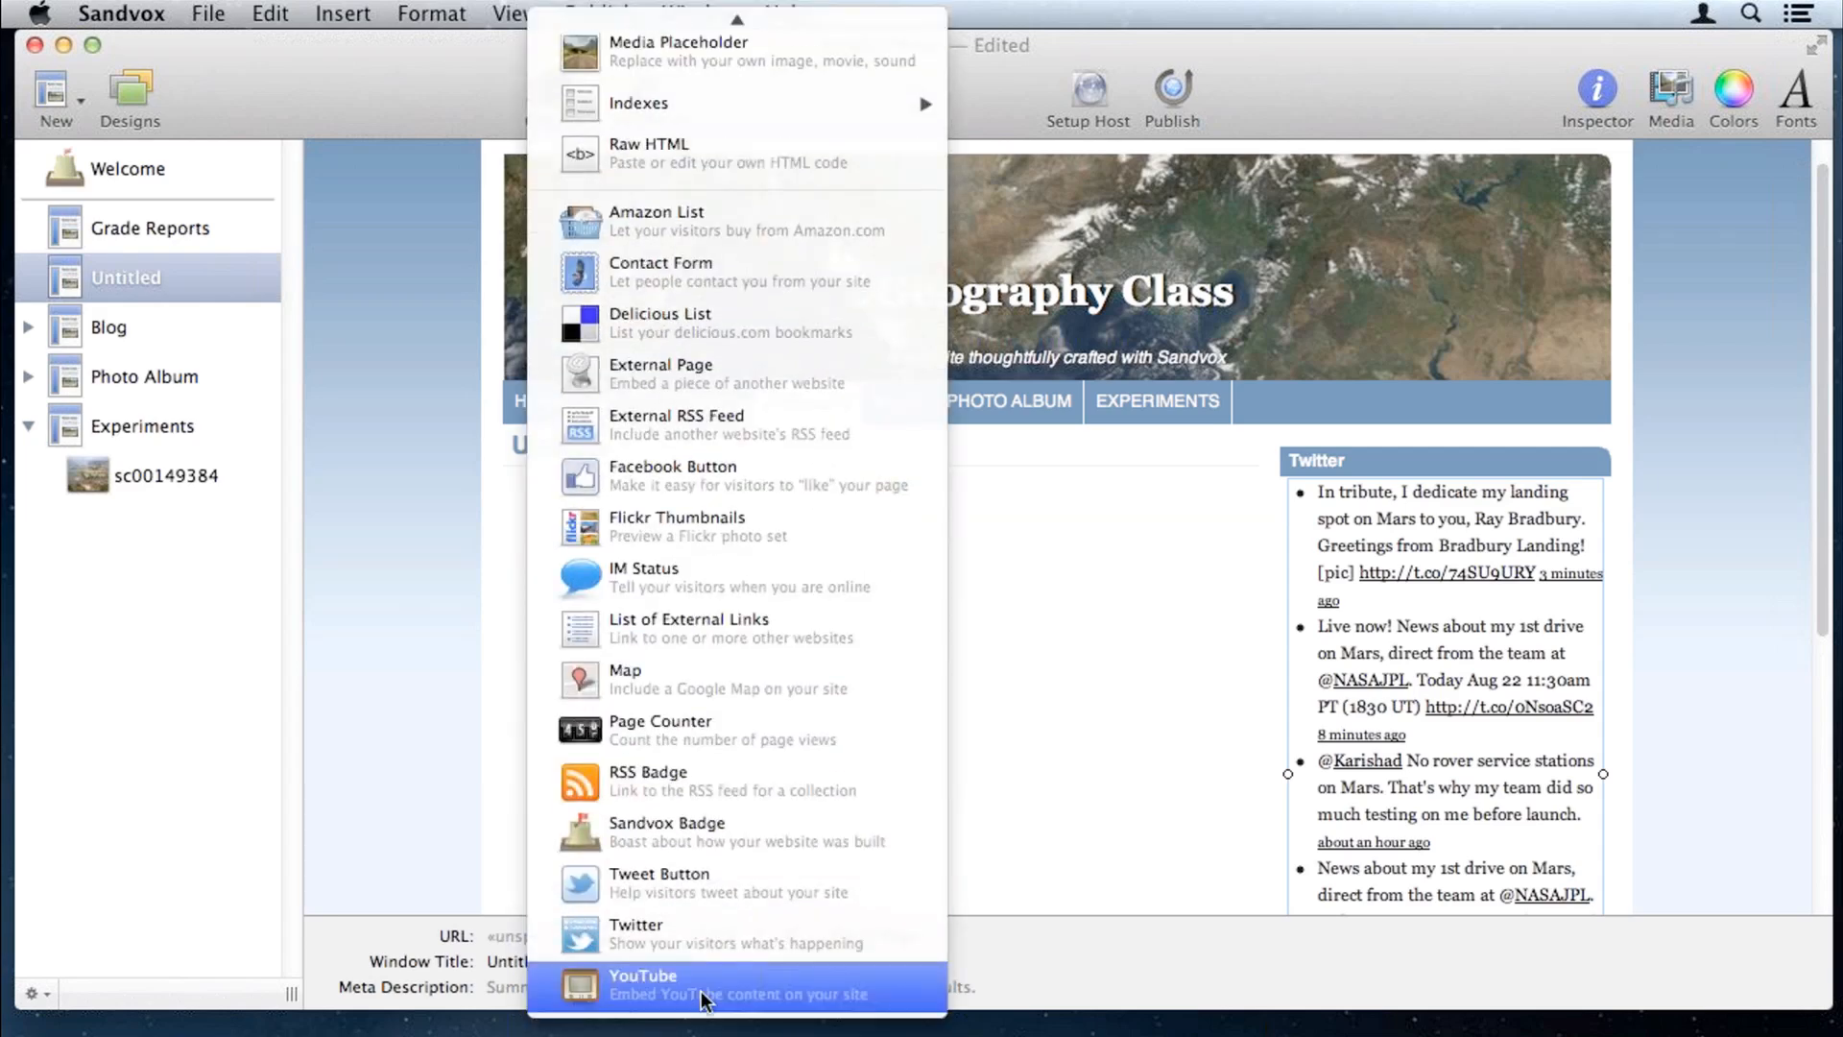
click(705, 1001)
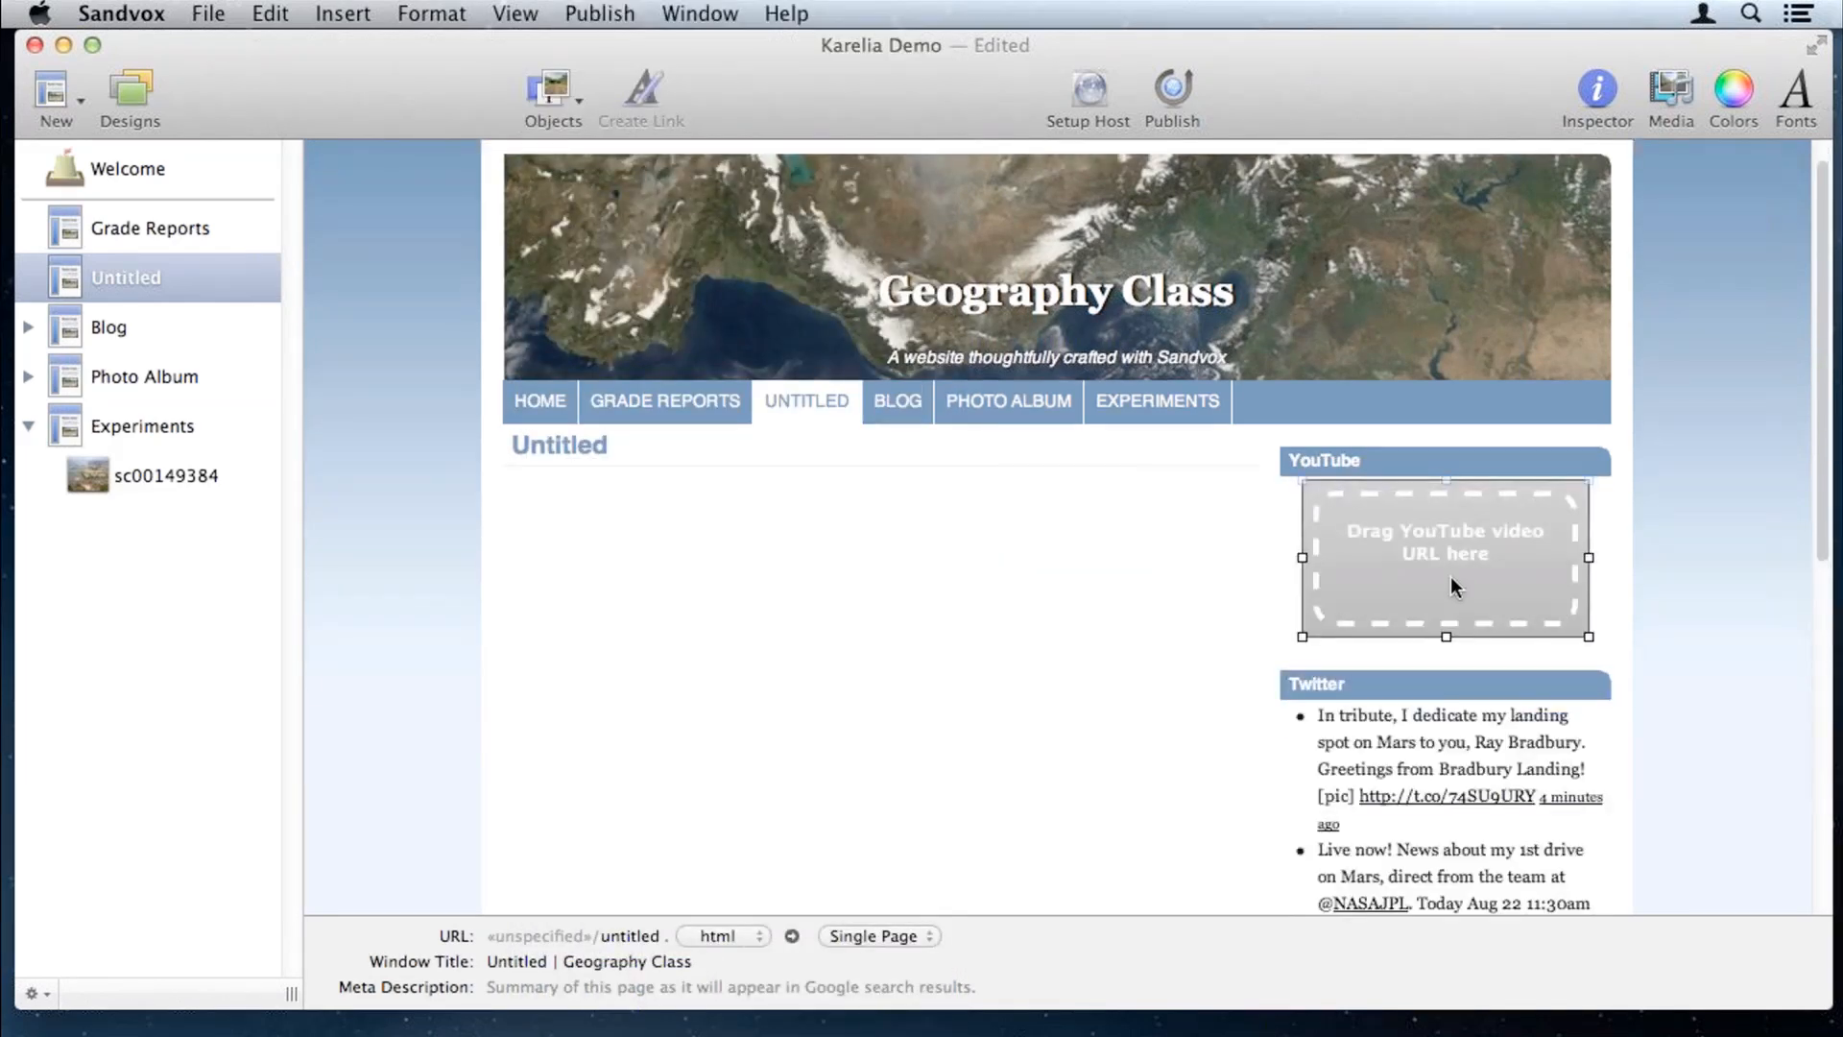
click(1597, 89)
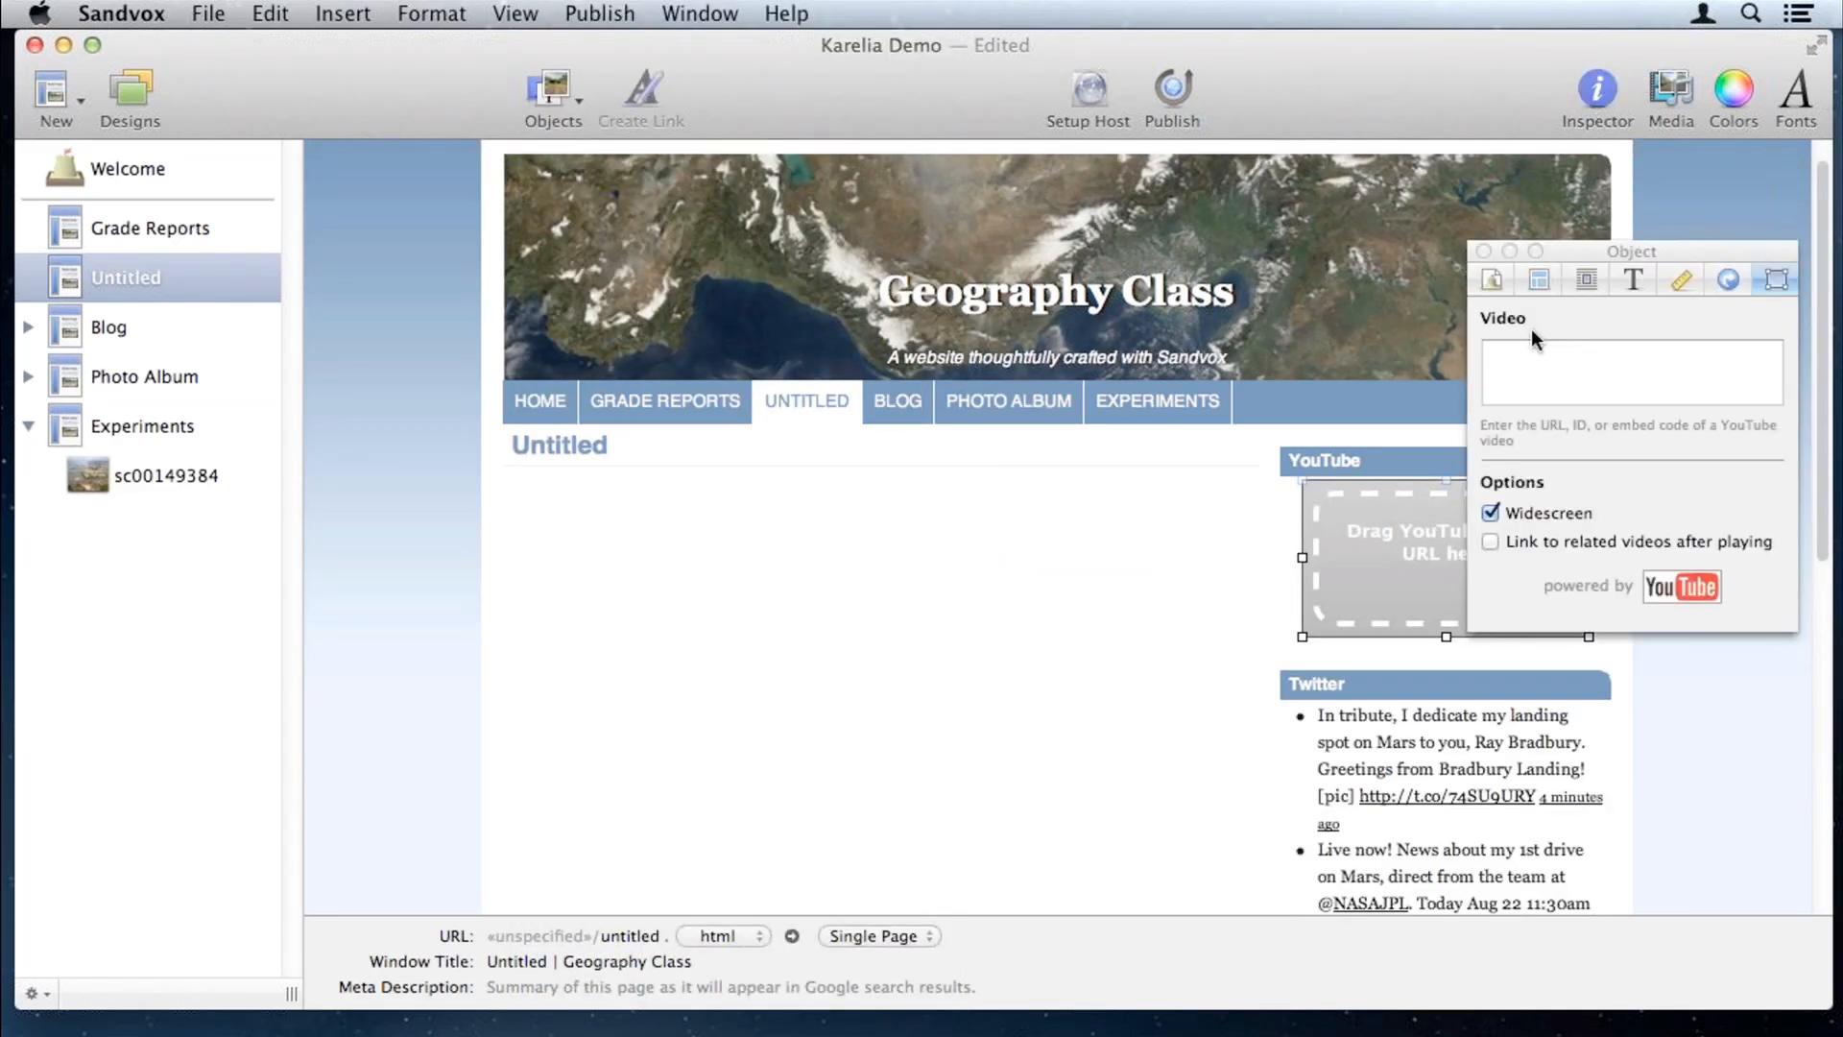
click(1587, 280)
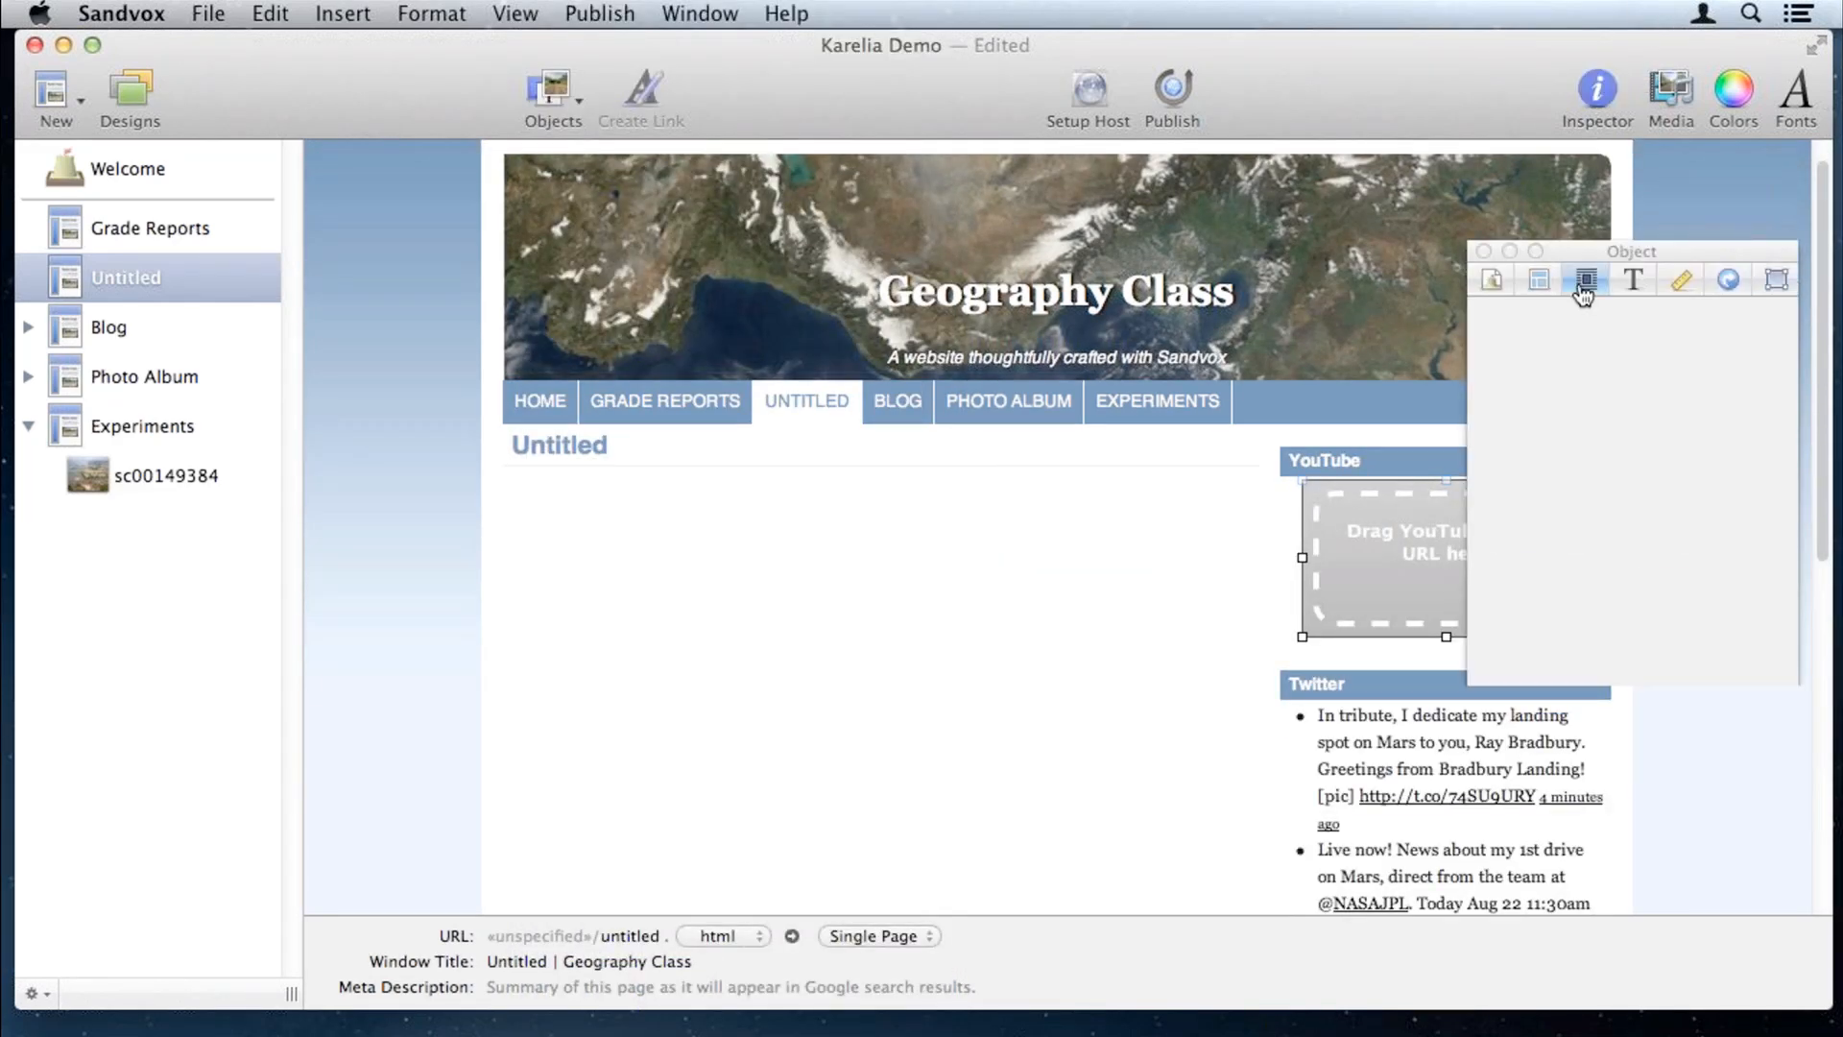
click(1522, 353)
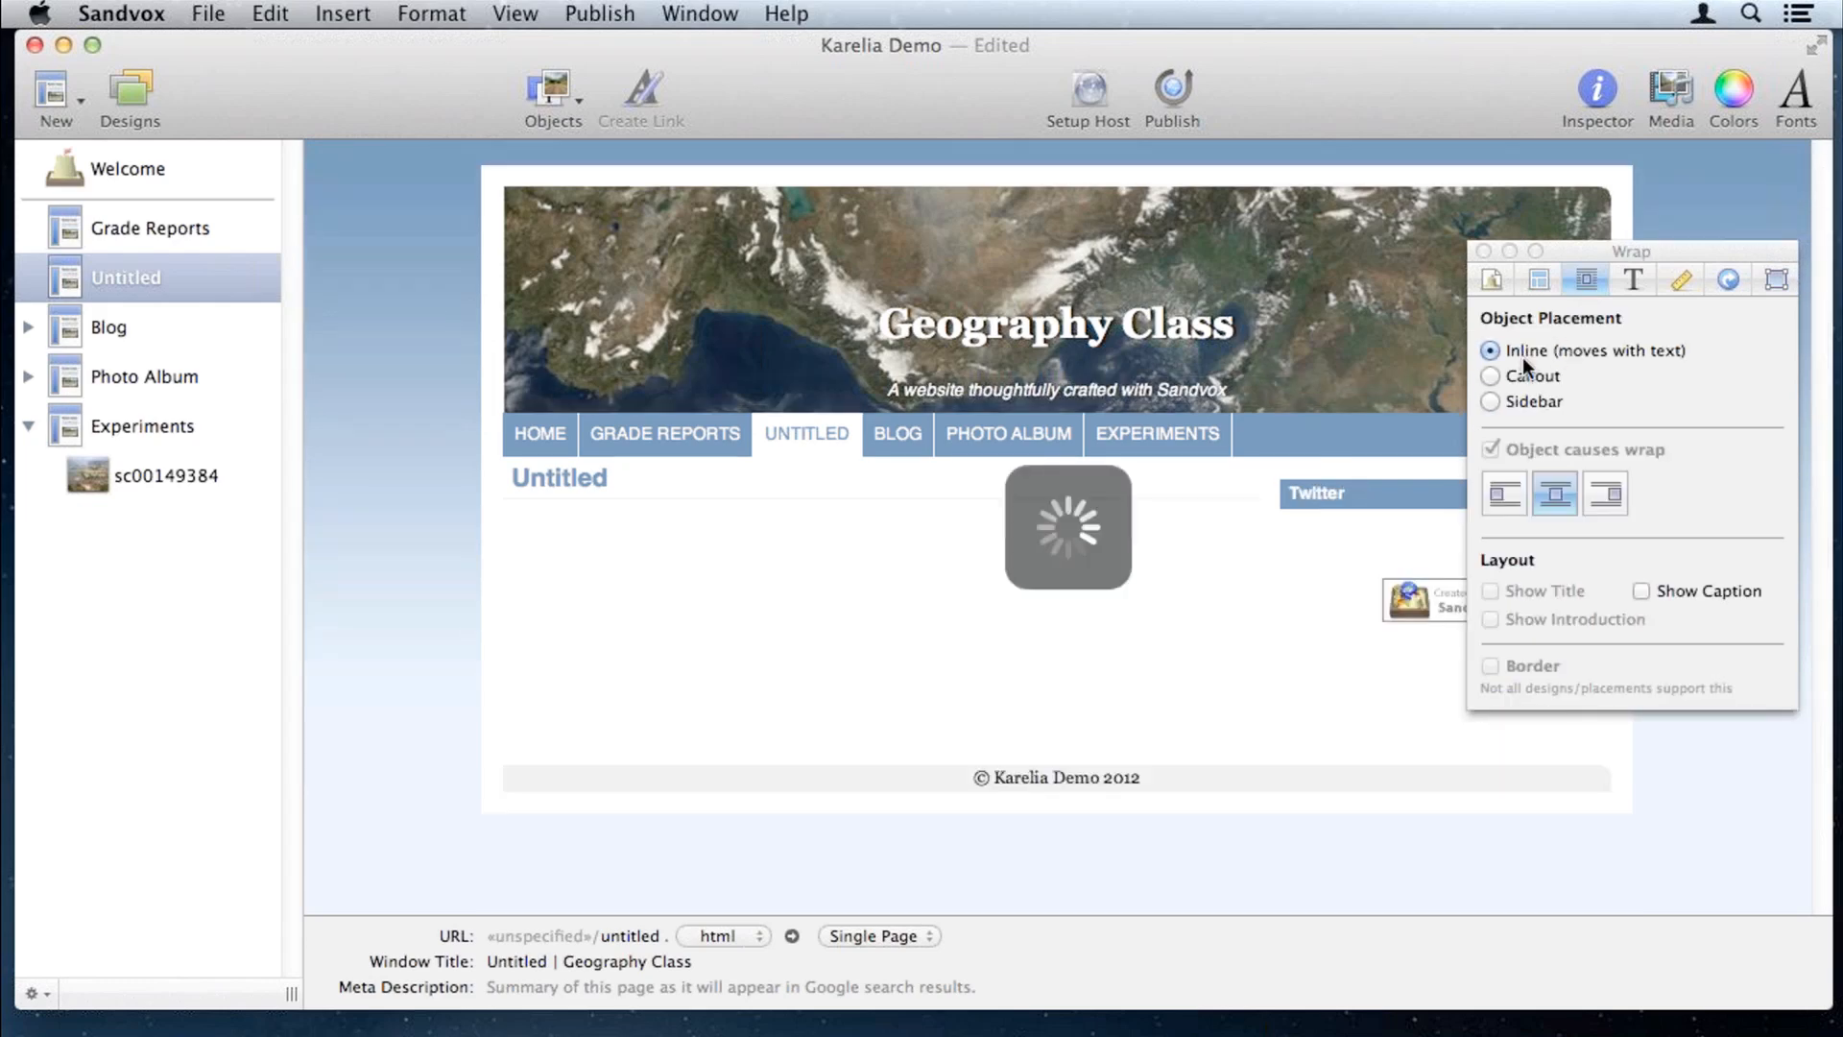
click(1484, 250)
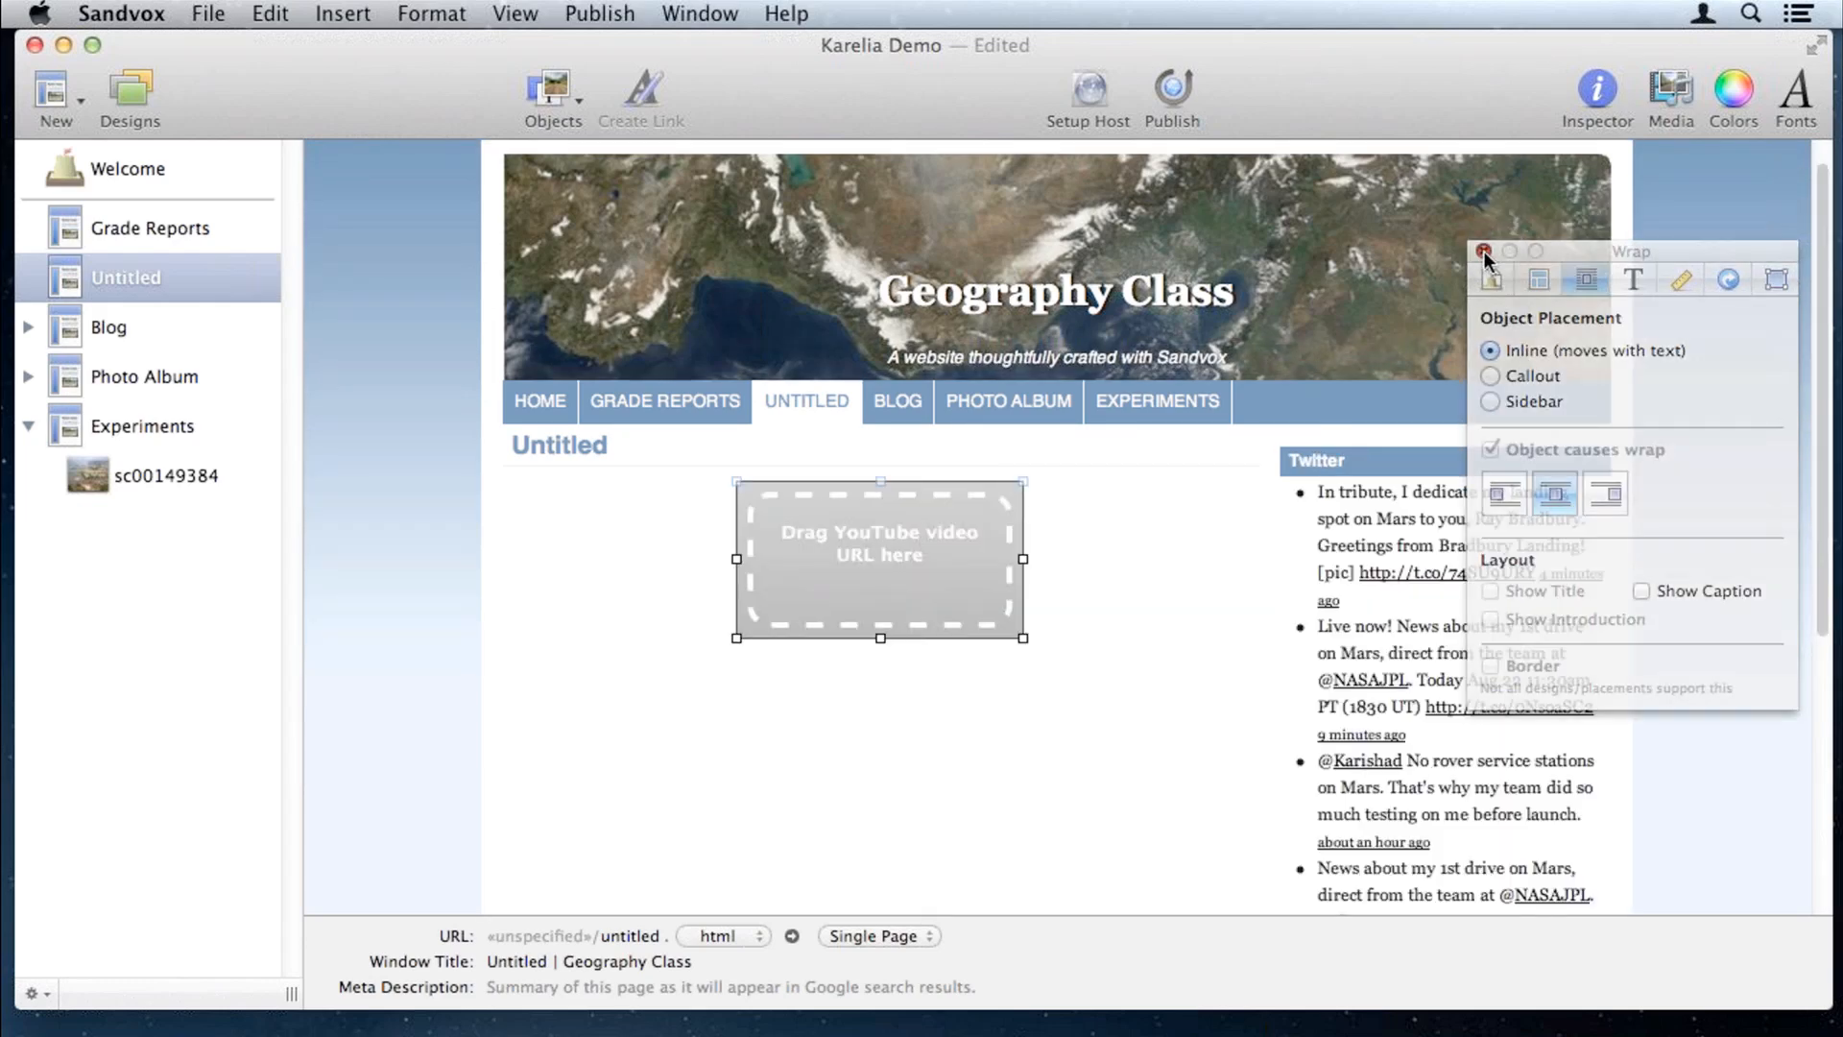
drag(1024, 638, 1201, 821)
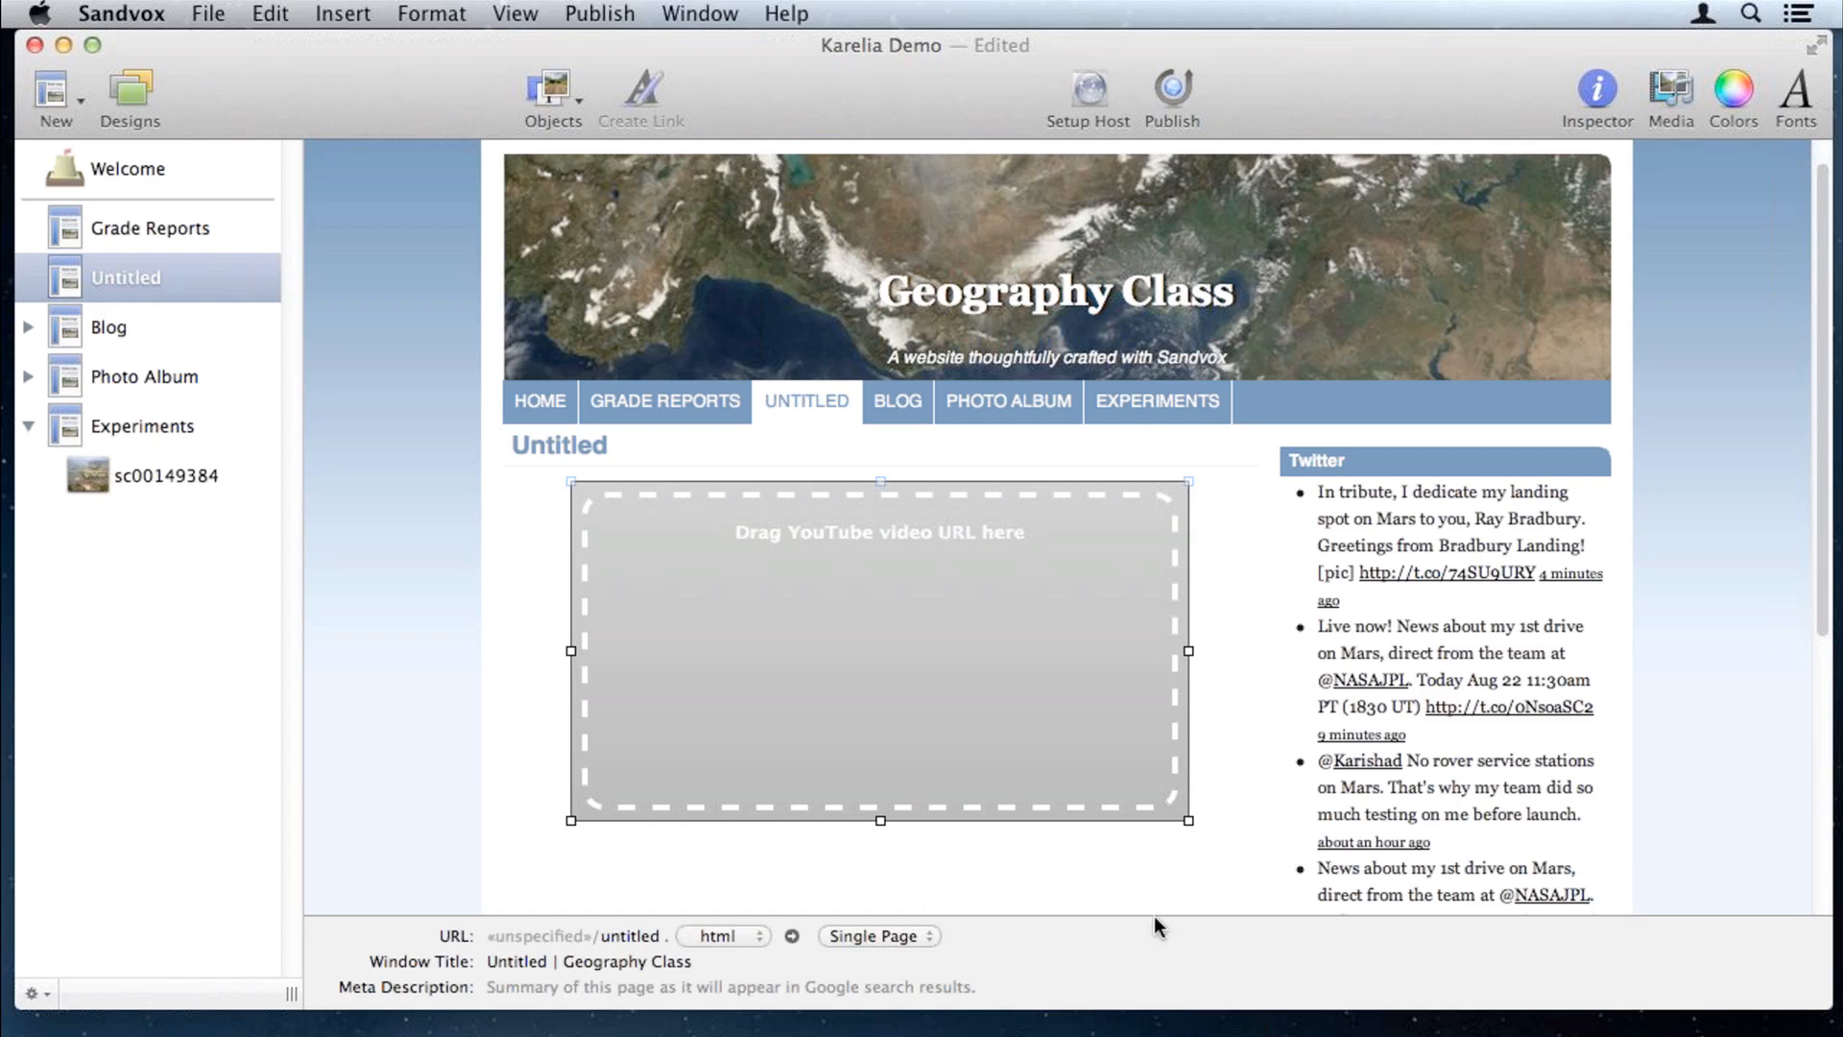
Step: Open the copied 'A Day on Tristan Da Cunha' YouTube URL in a new Safari window
key(super+Tab)
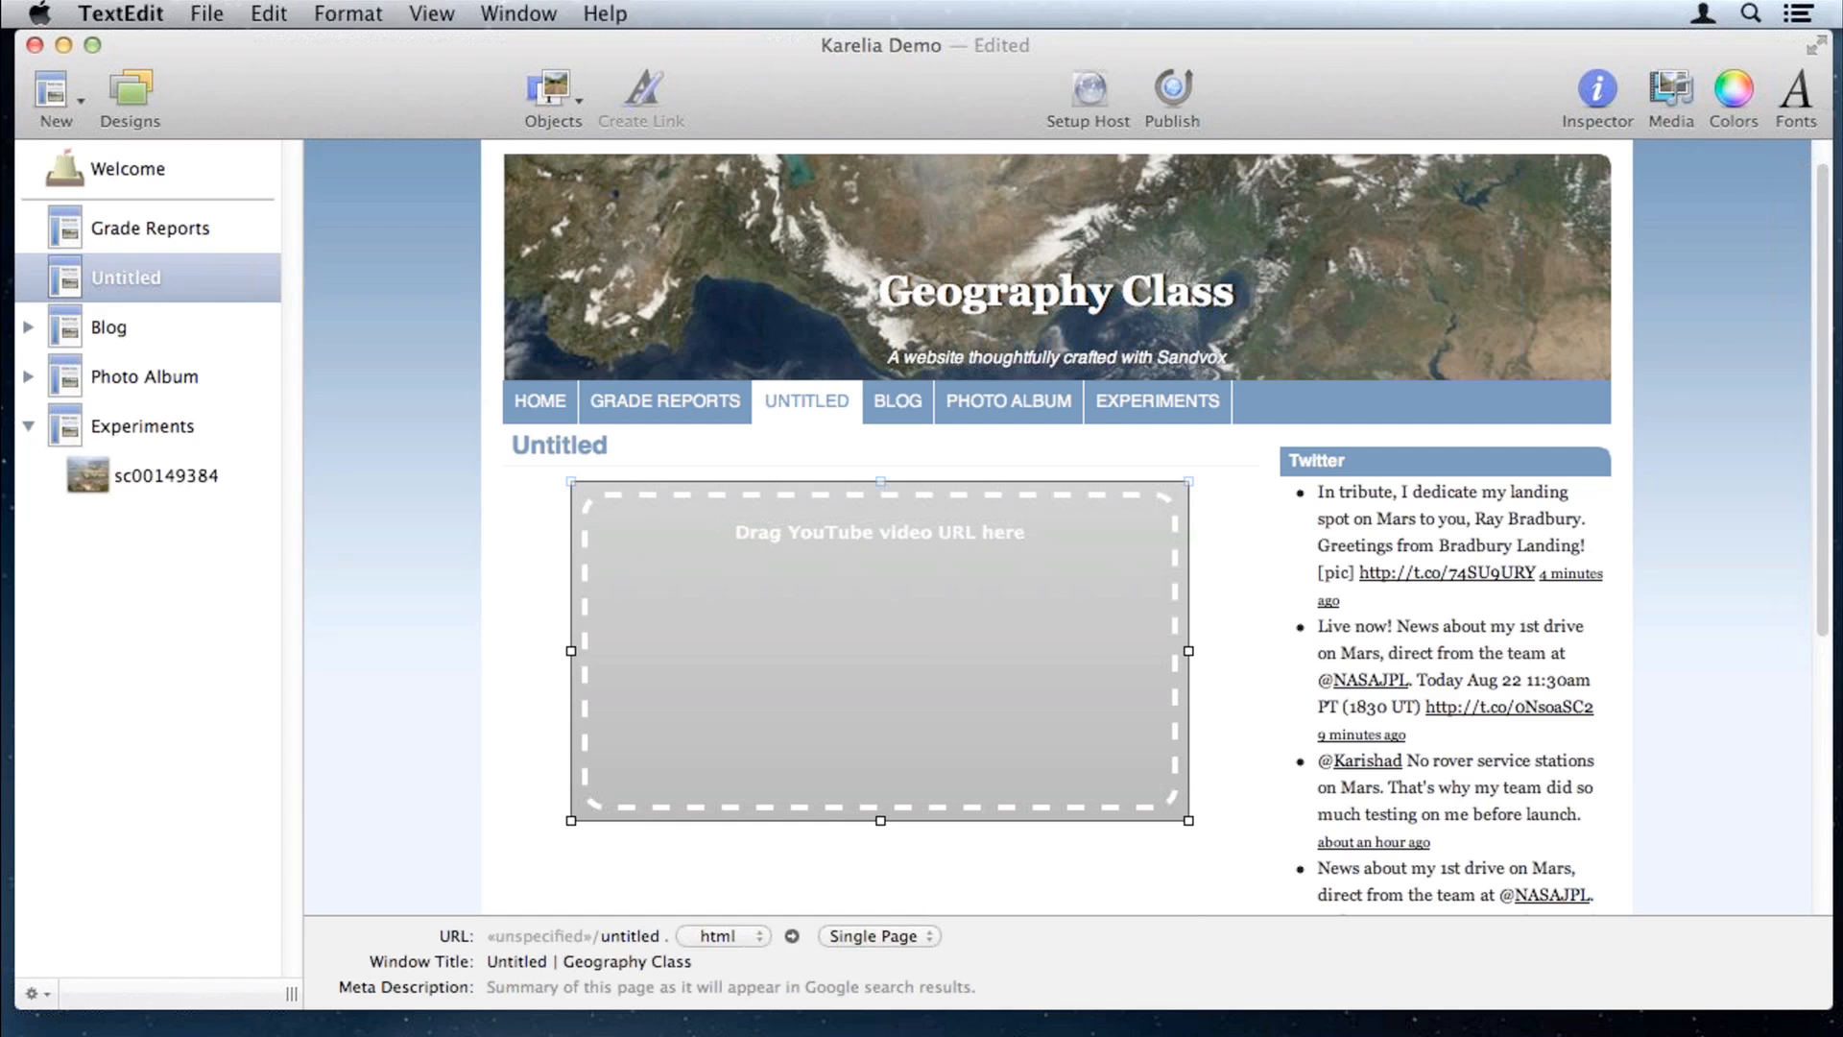
key(super+c)
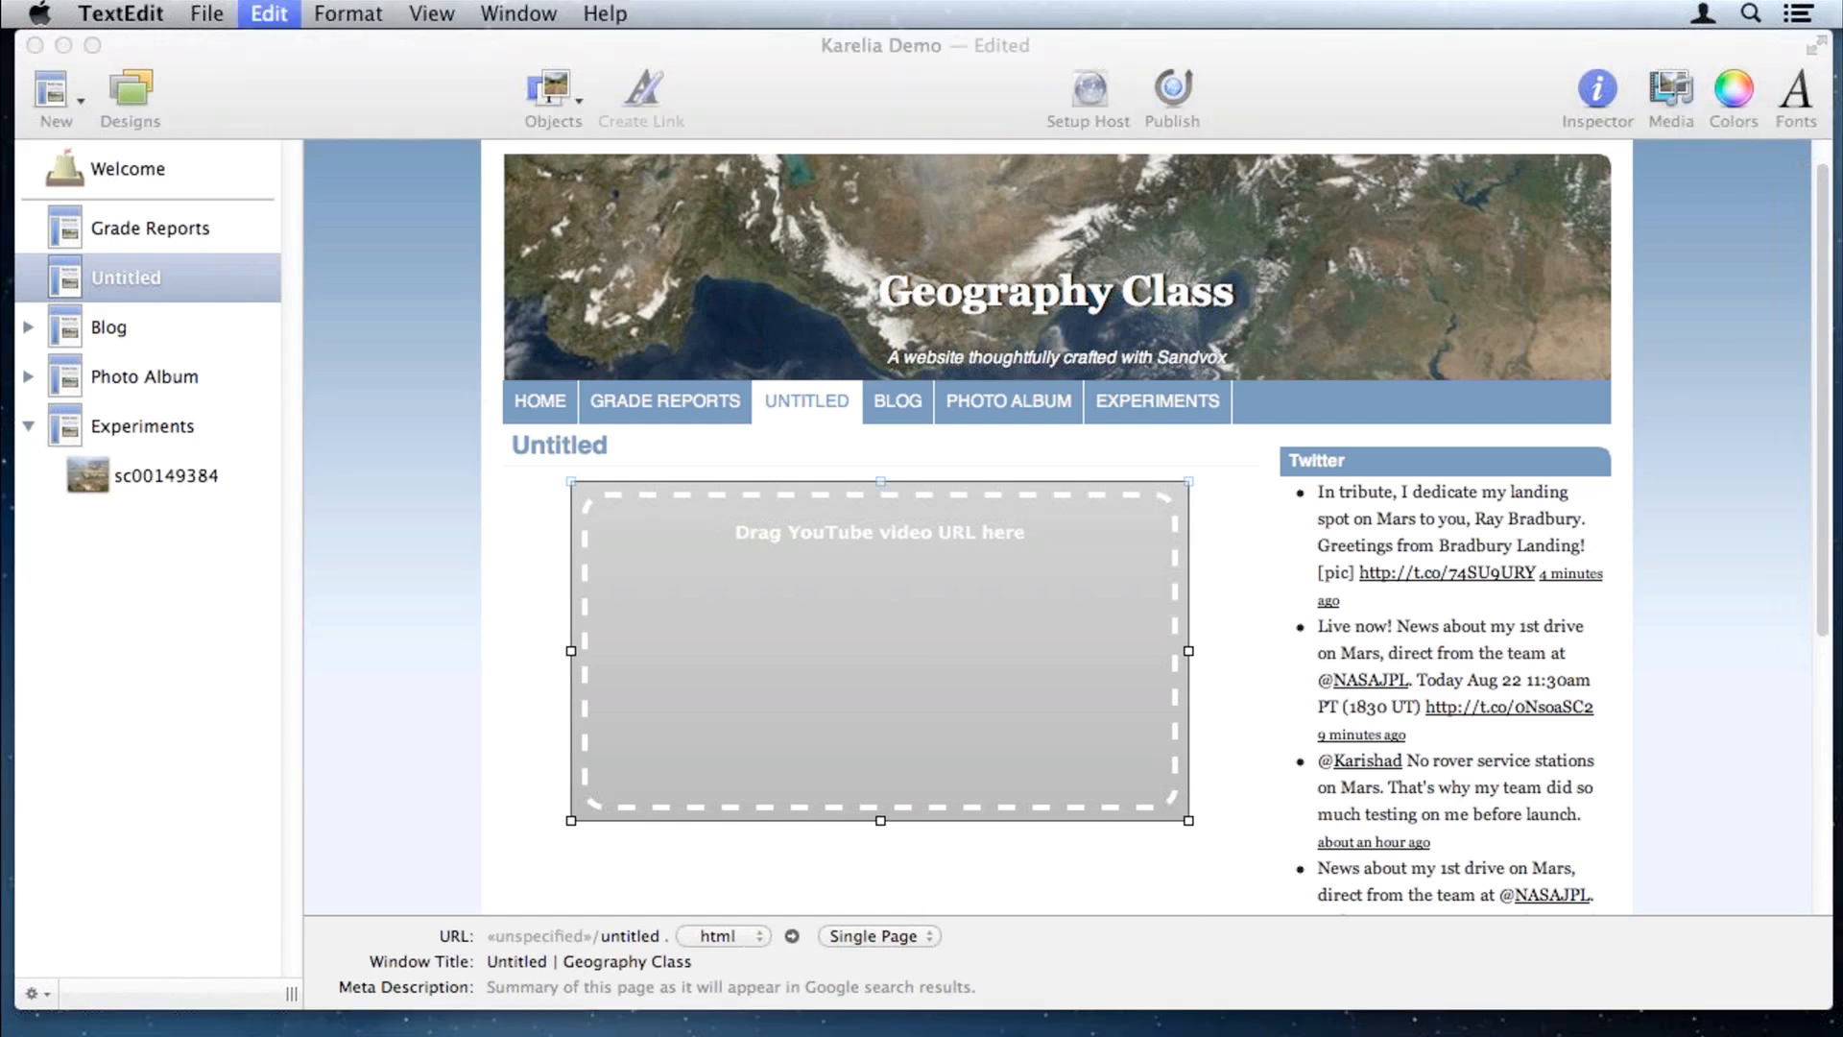
click(478, 1025)
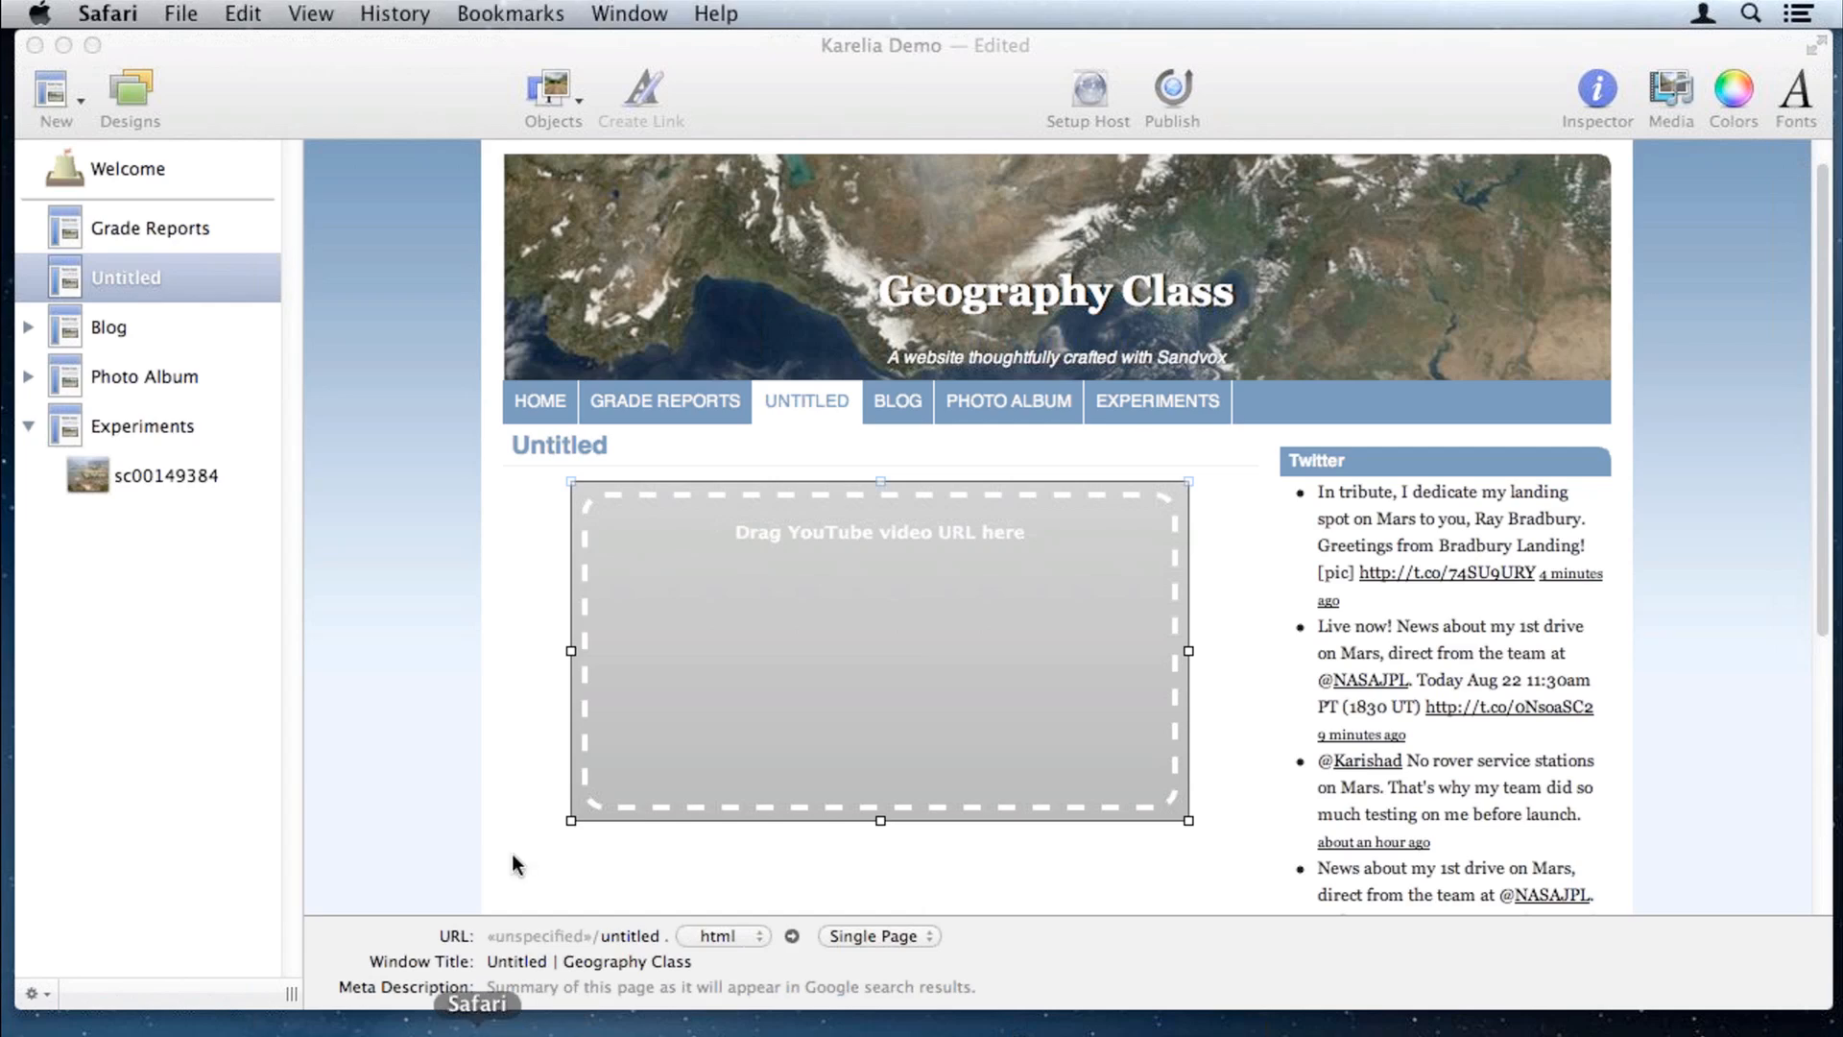
key(super+n)
key(super+v)
key(Return)
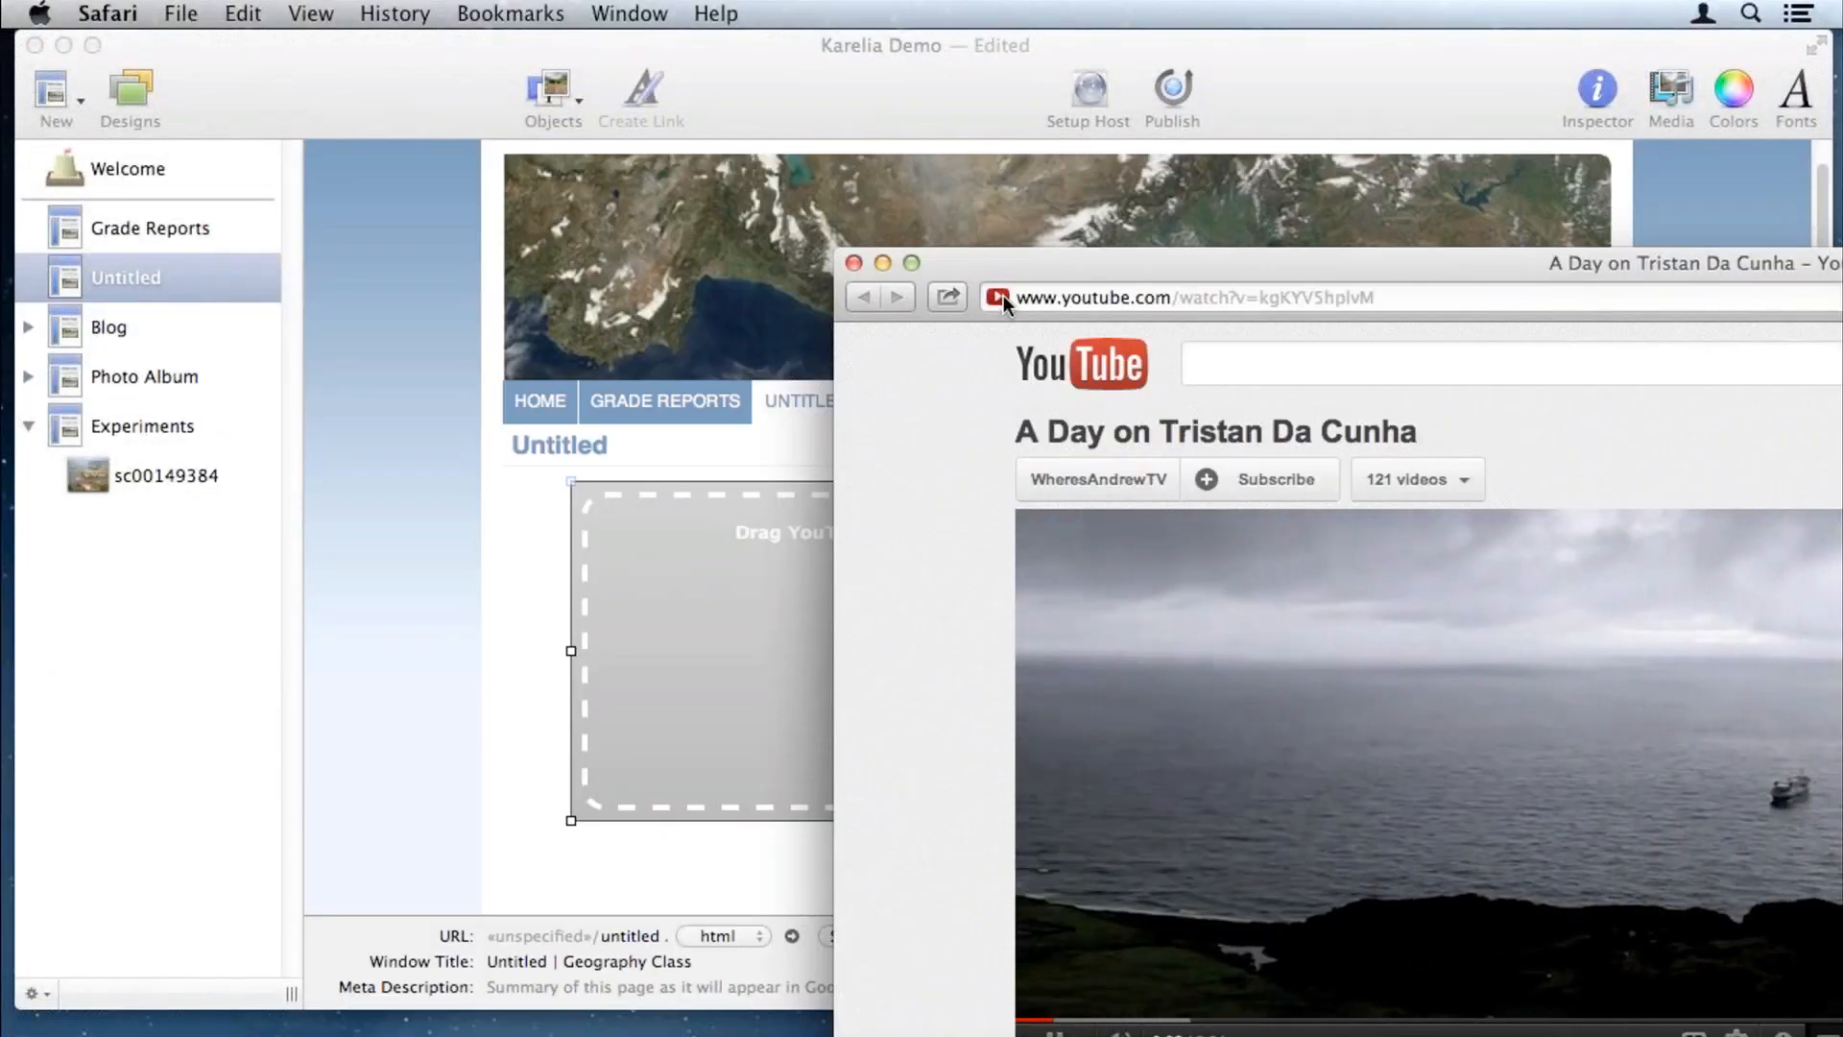
Step: Drag the video link onto the Sandvox video placeholder and close the Safari window
drag(1004, 295, 739, 561)
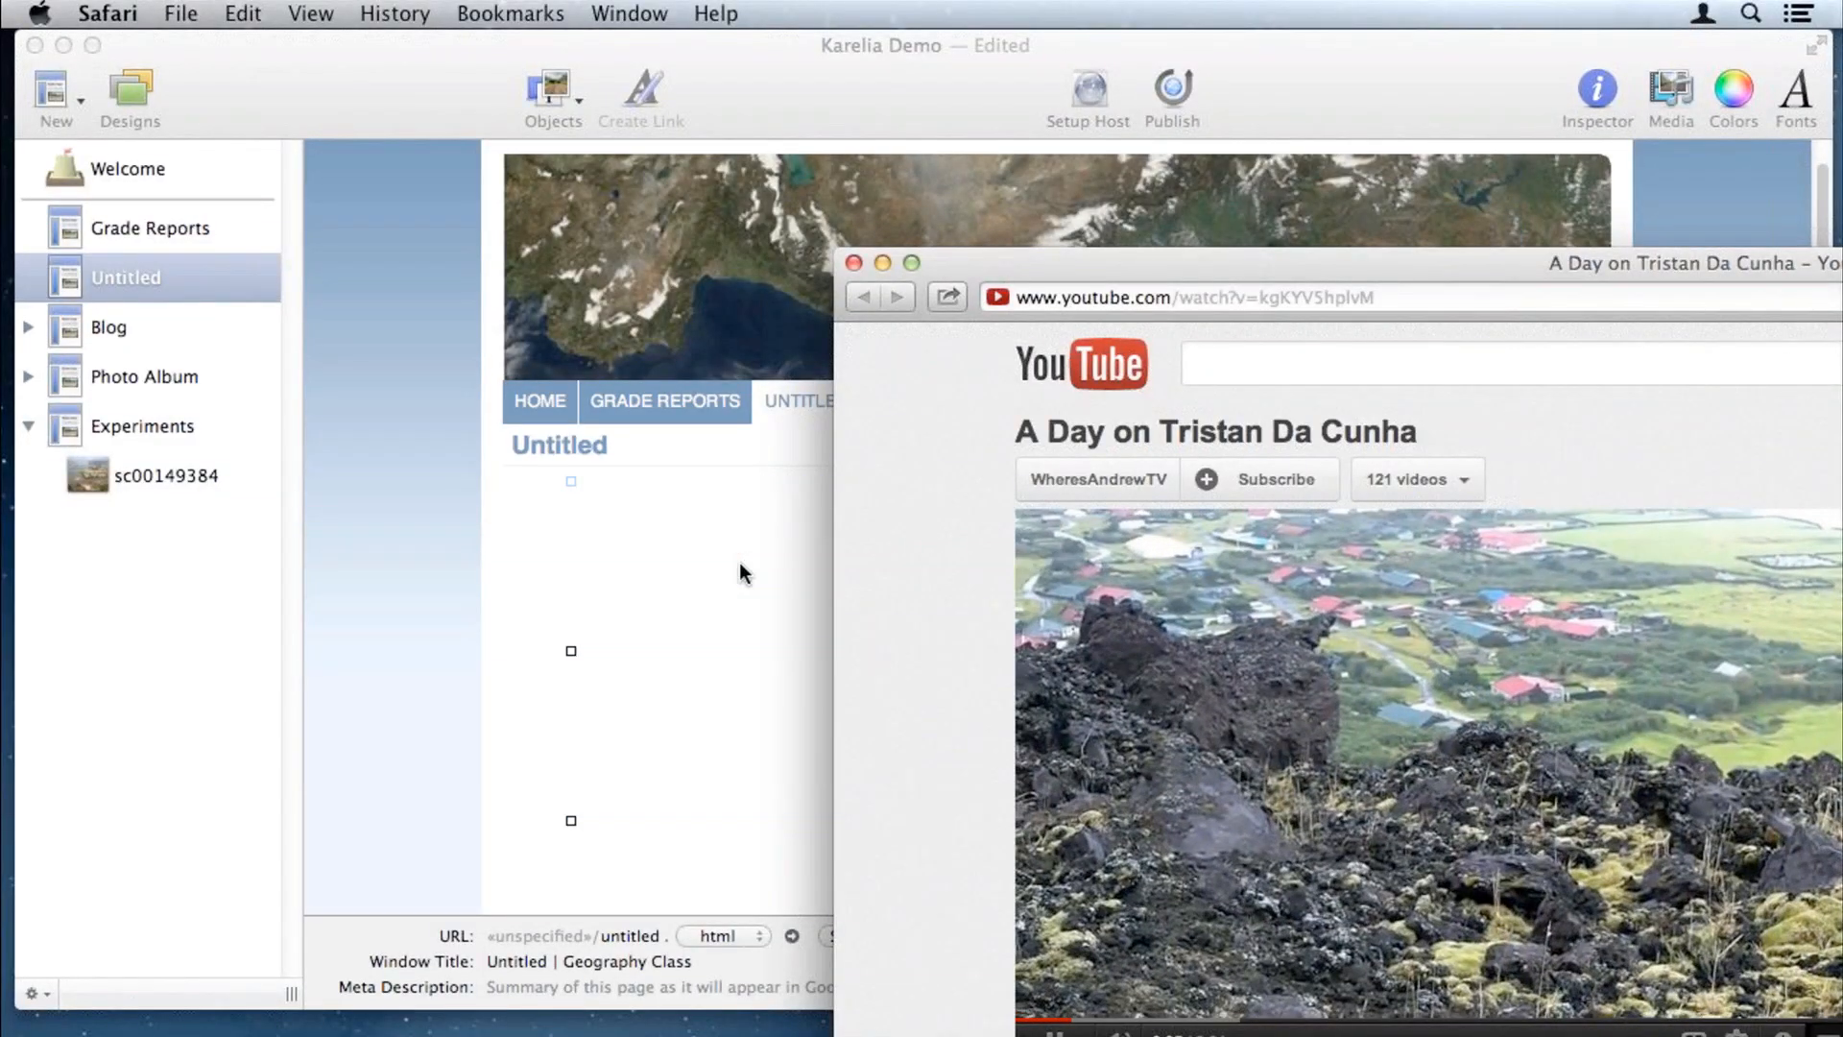
click(855, 263)
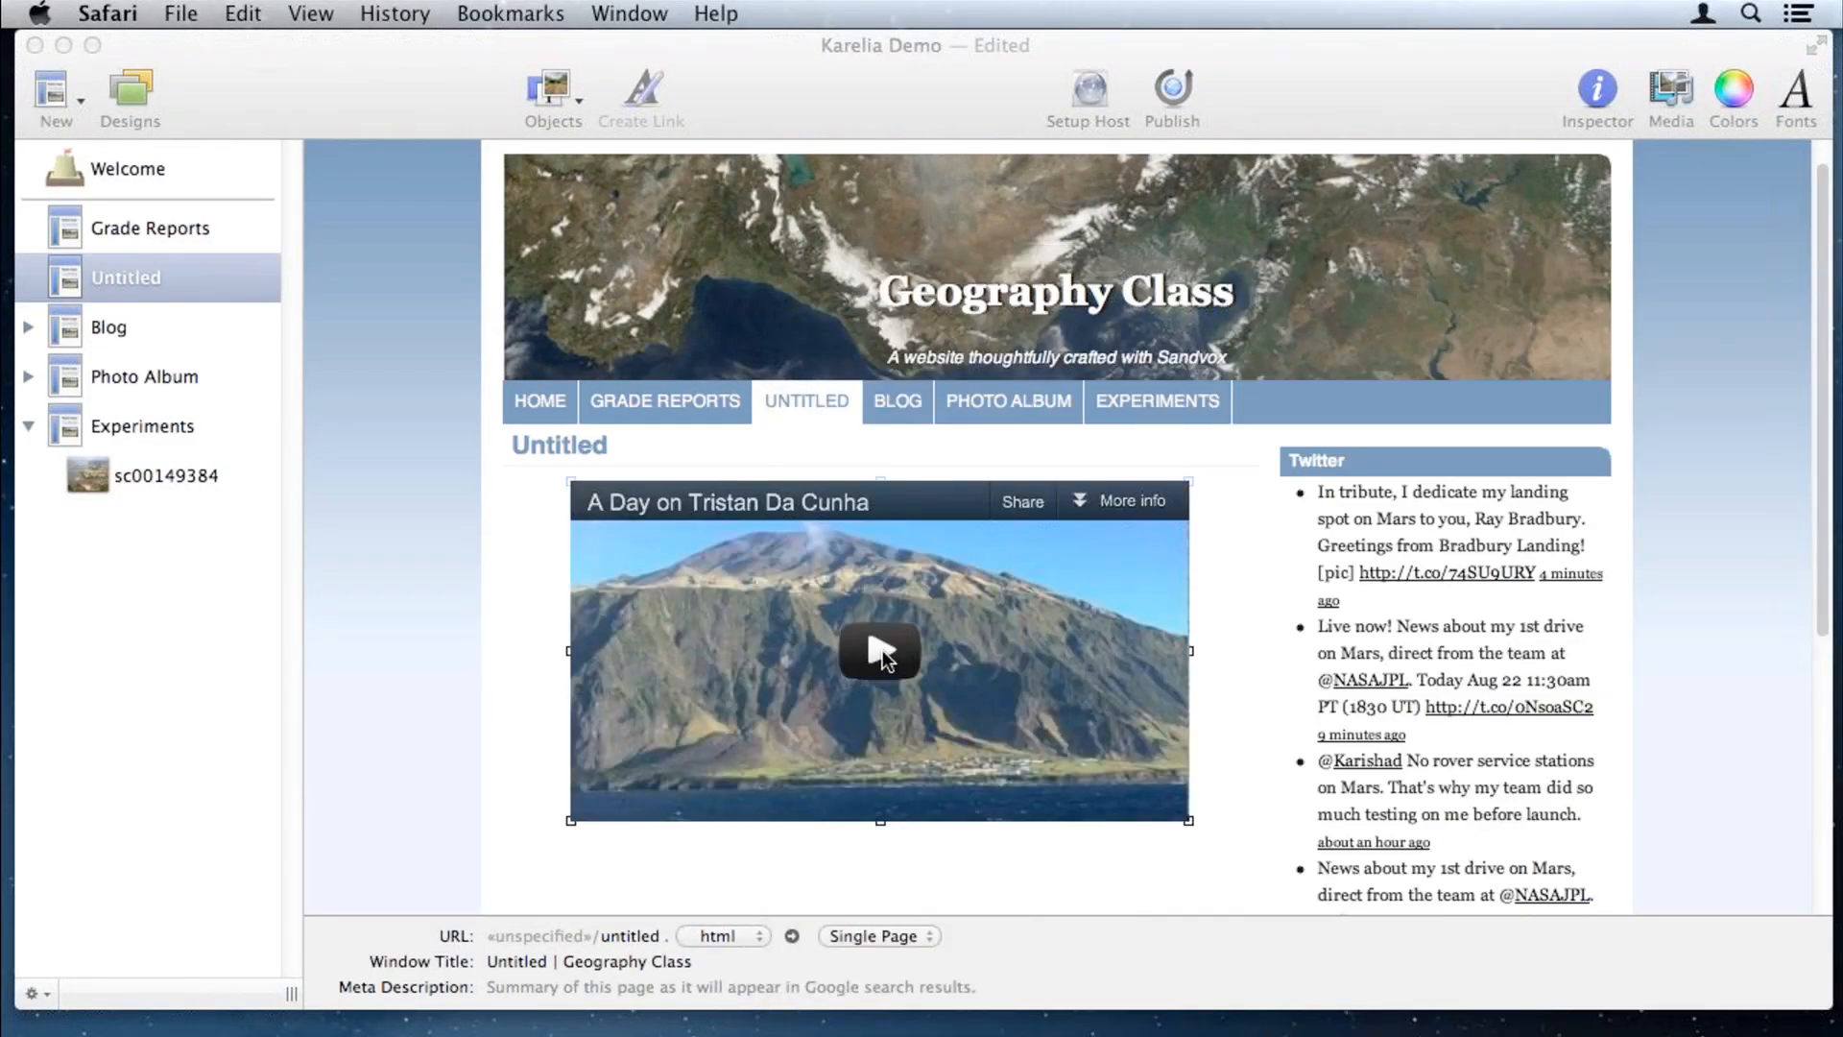
click(884, 649)
Step: Preview the embedded Tristan Da Cunha video, pausing it at 0:05, then click below it
click(886, 647)
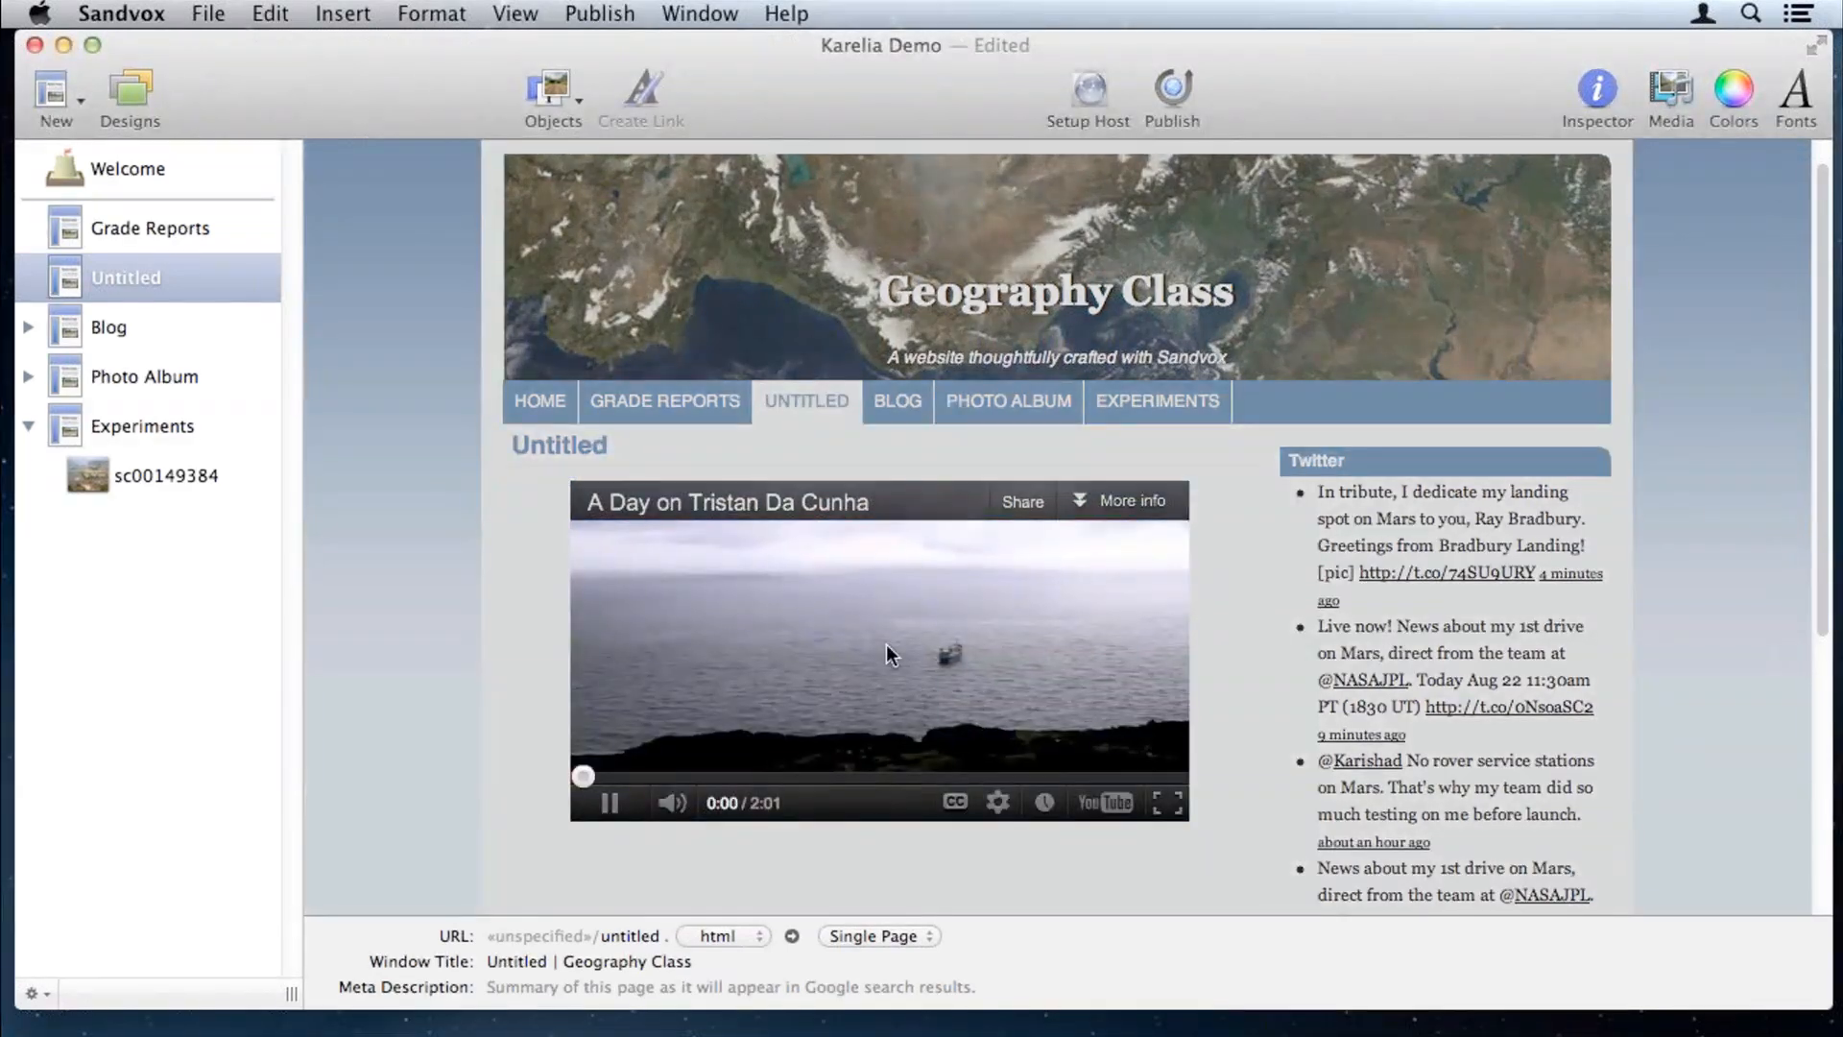
click(610, 803)
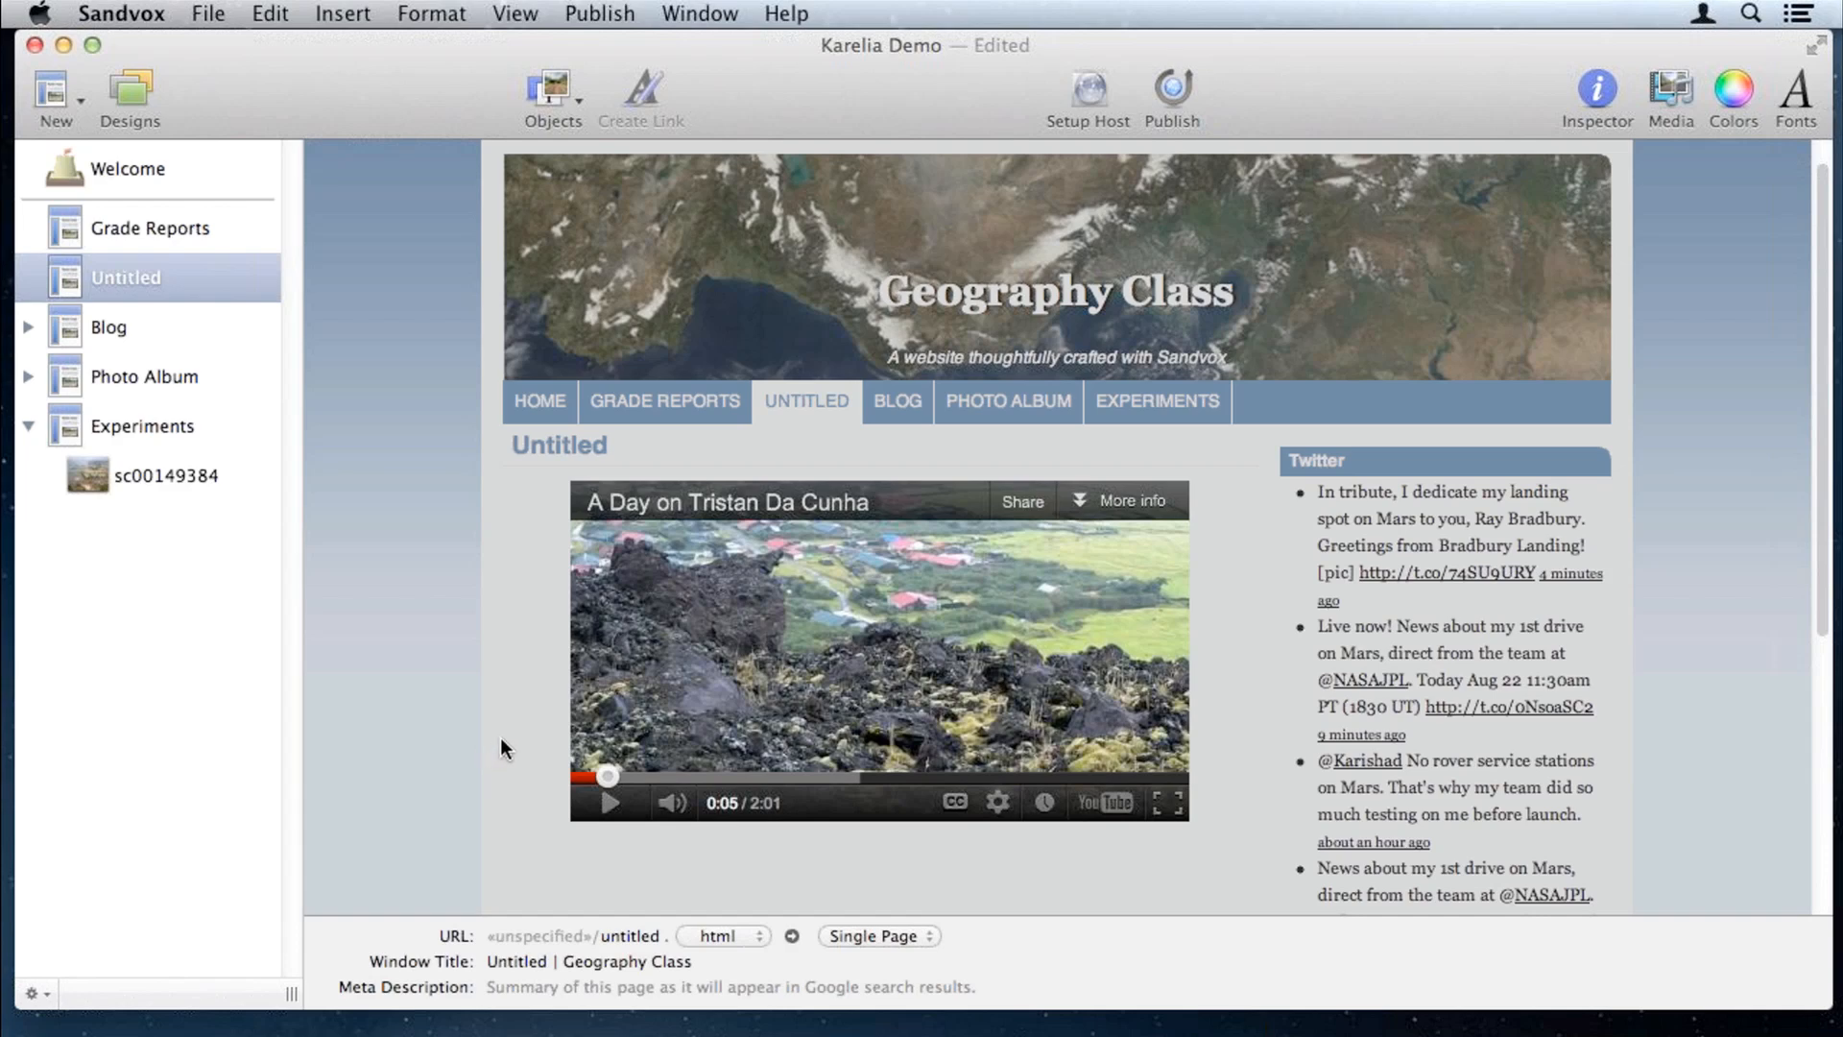
scroll(501, 741, down, 1)
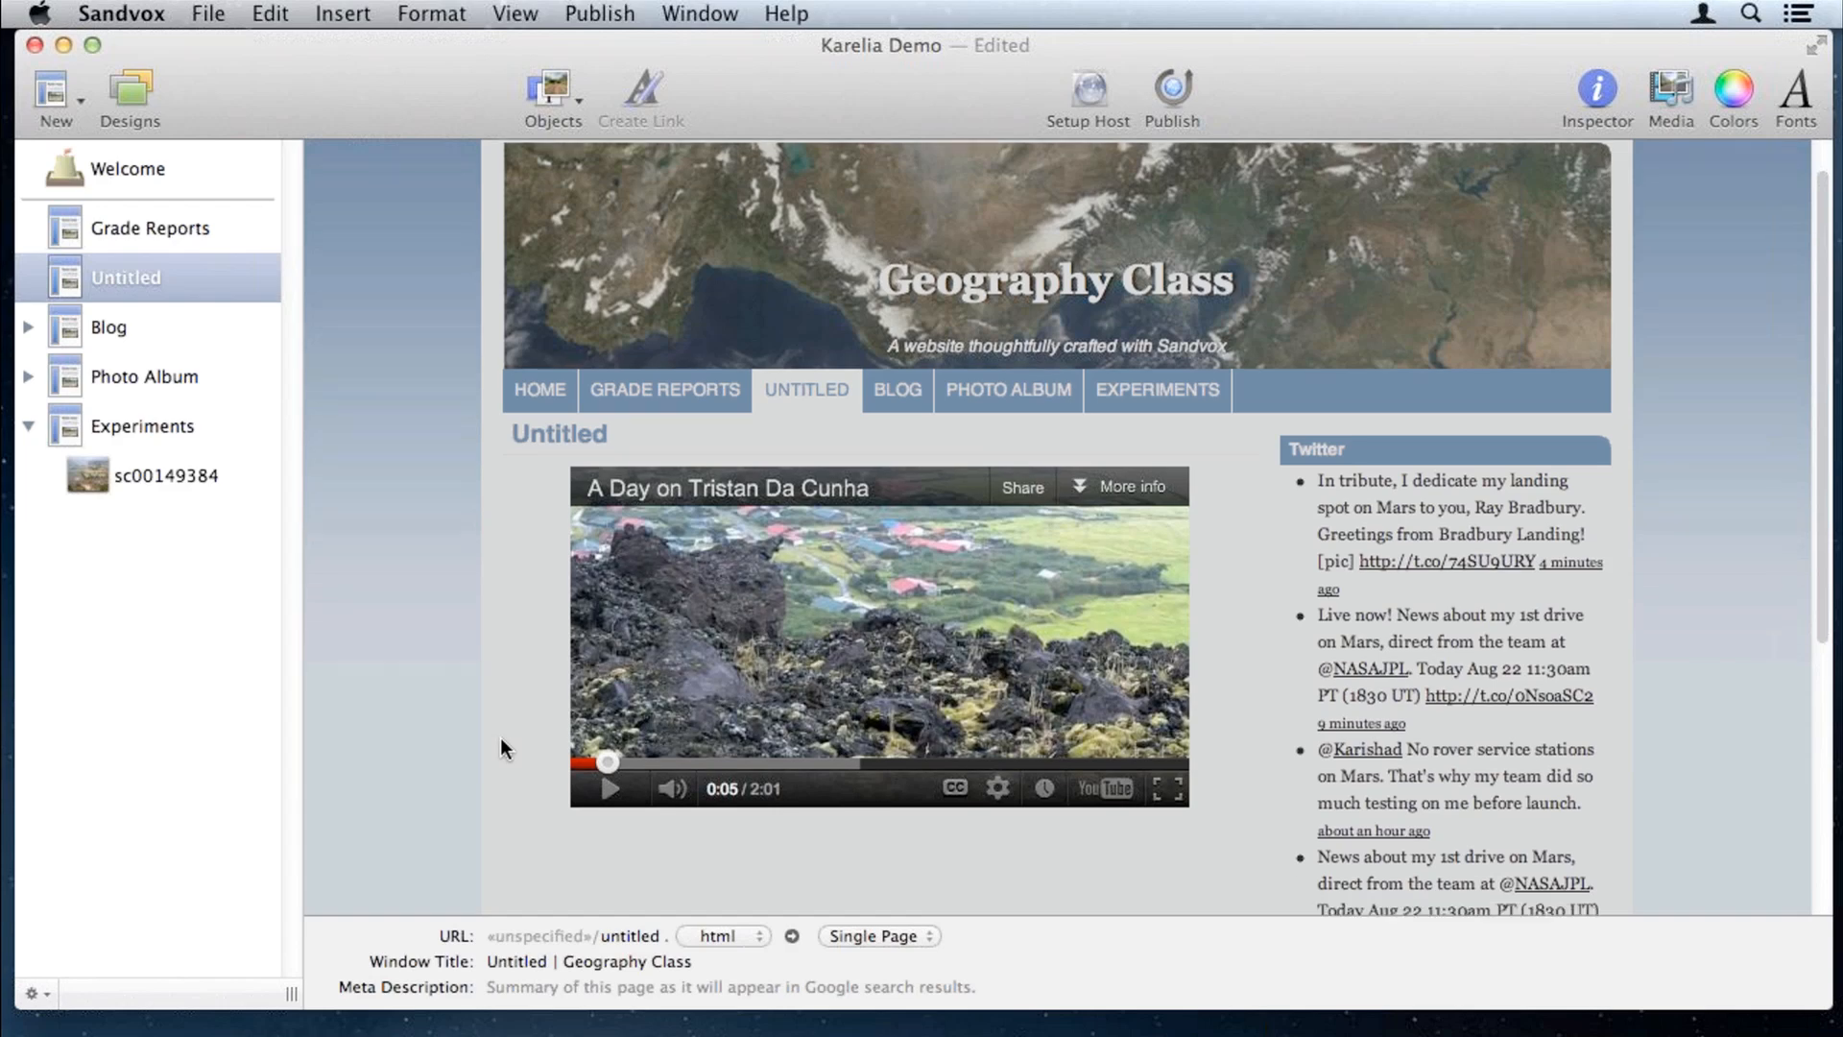
scroll(499, 747, down, 2)
scroll(502, 747, down, 3)
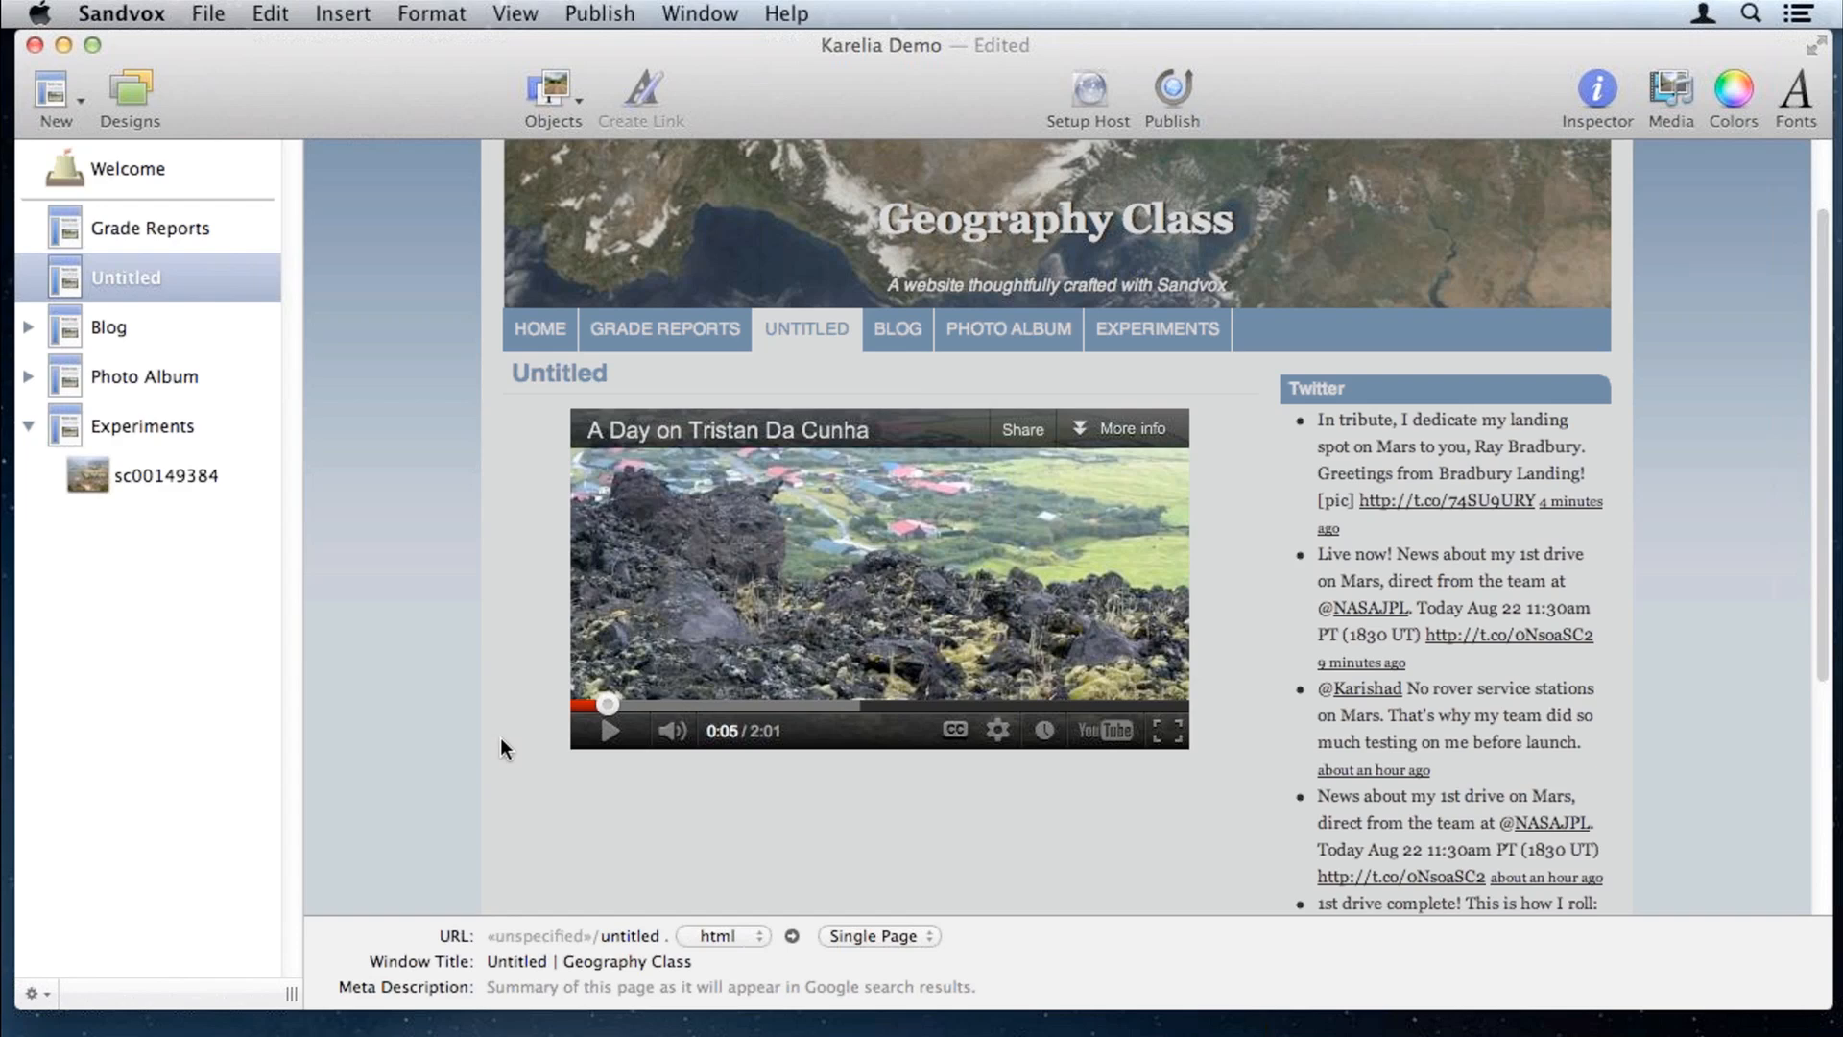
click(845, 841)
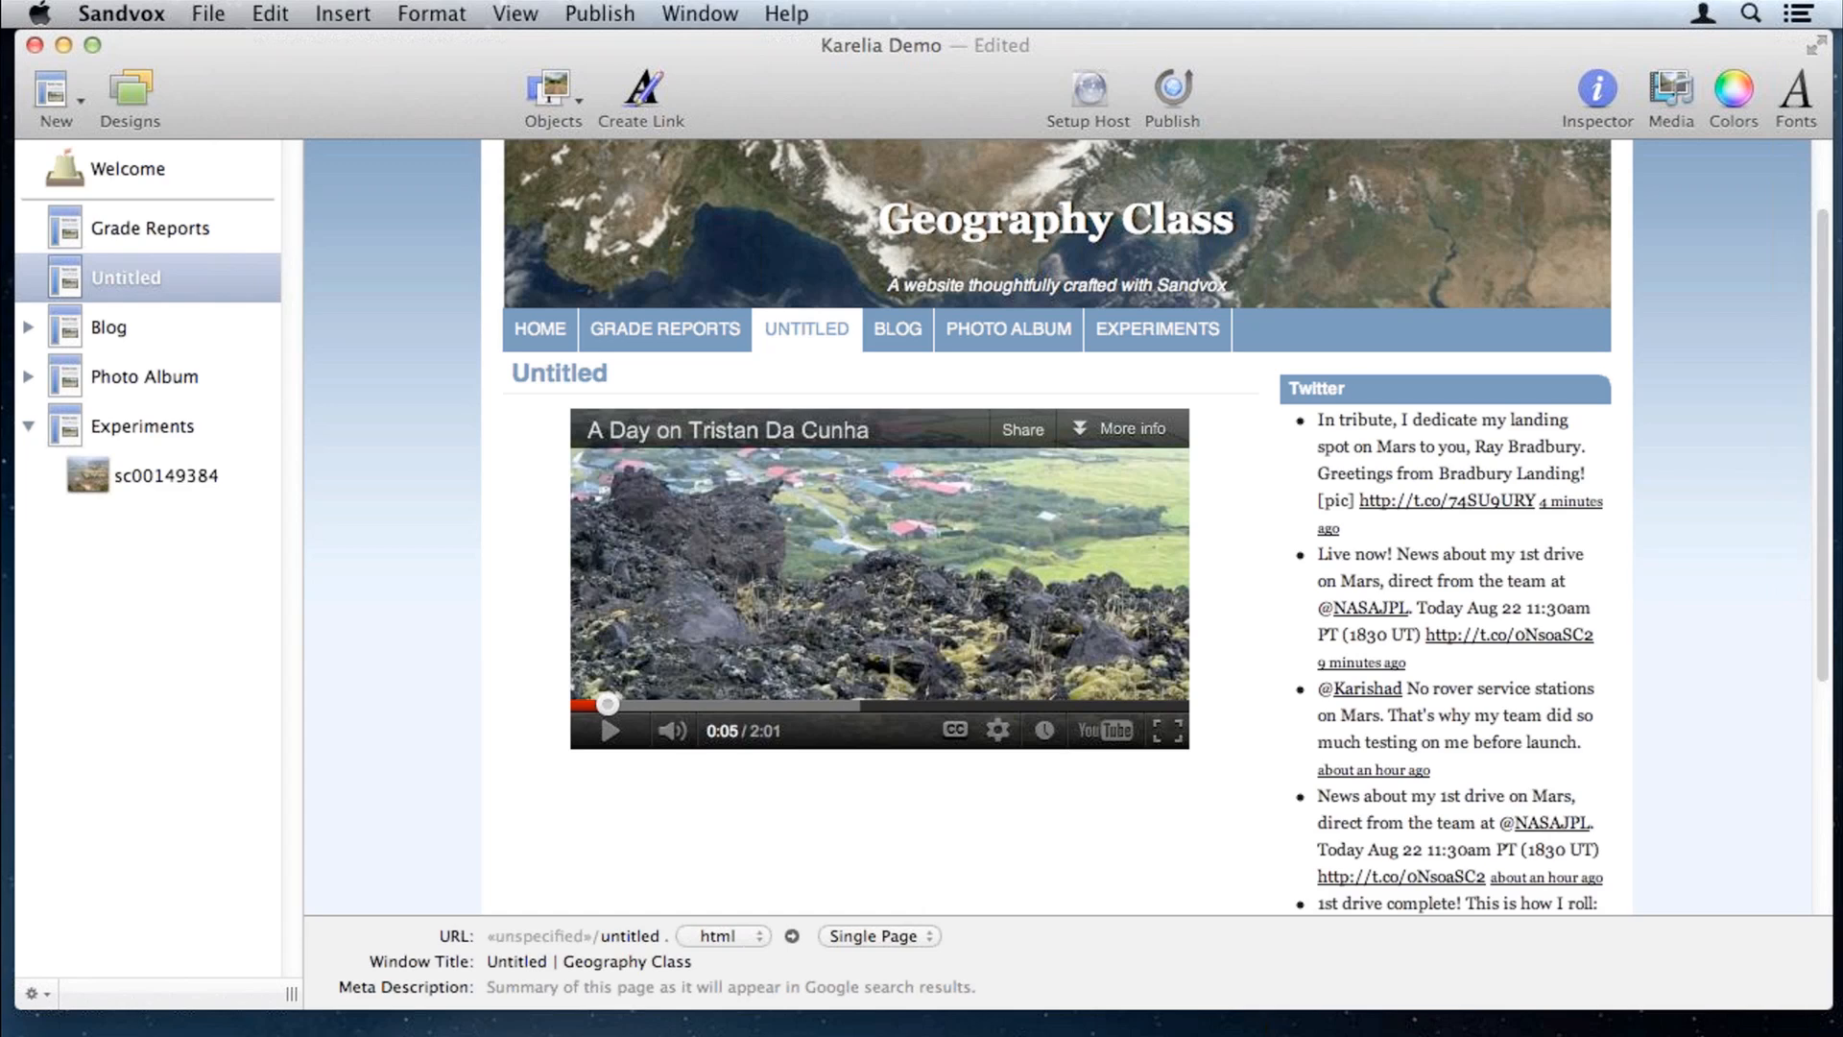
Step: Drop an audio file below the video and move its player down one line
drag(1520, 789, 727, 788)
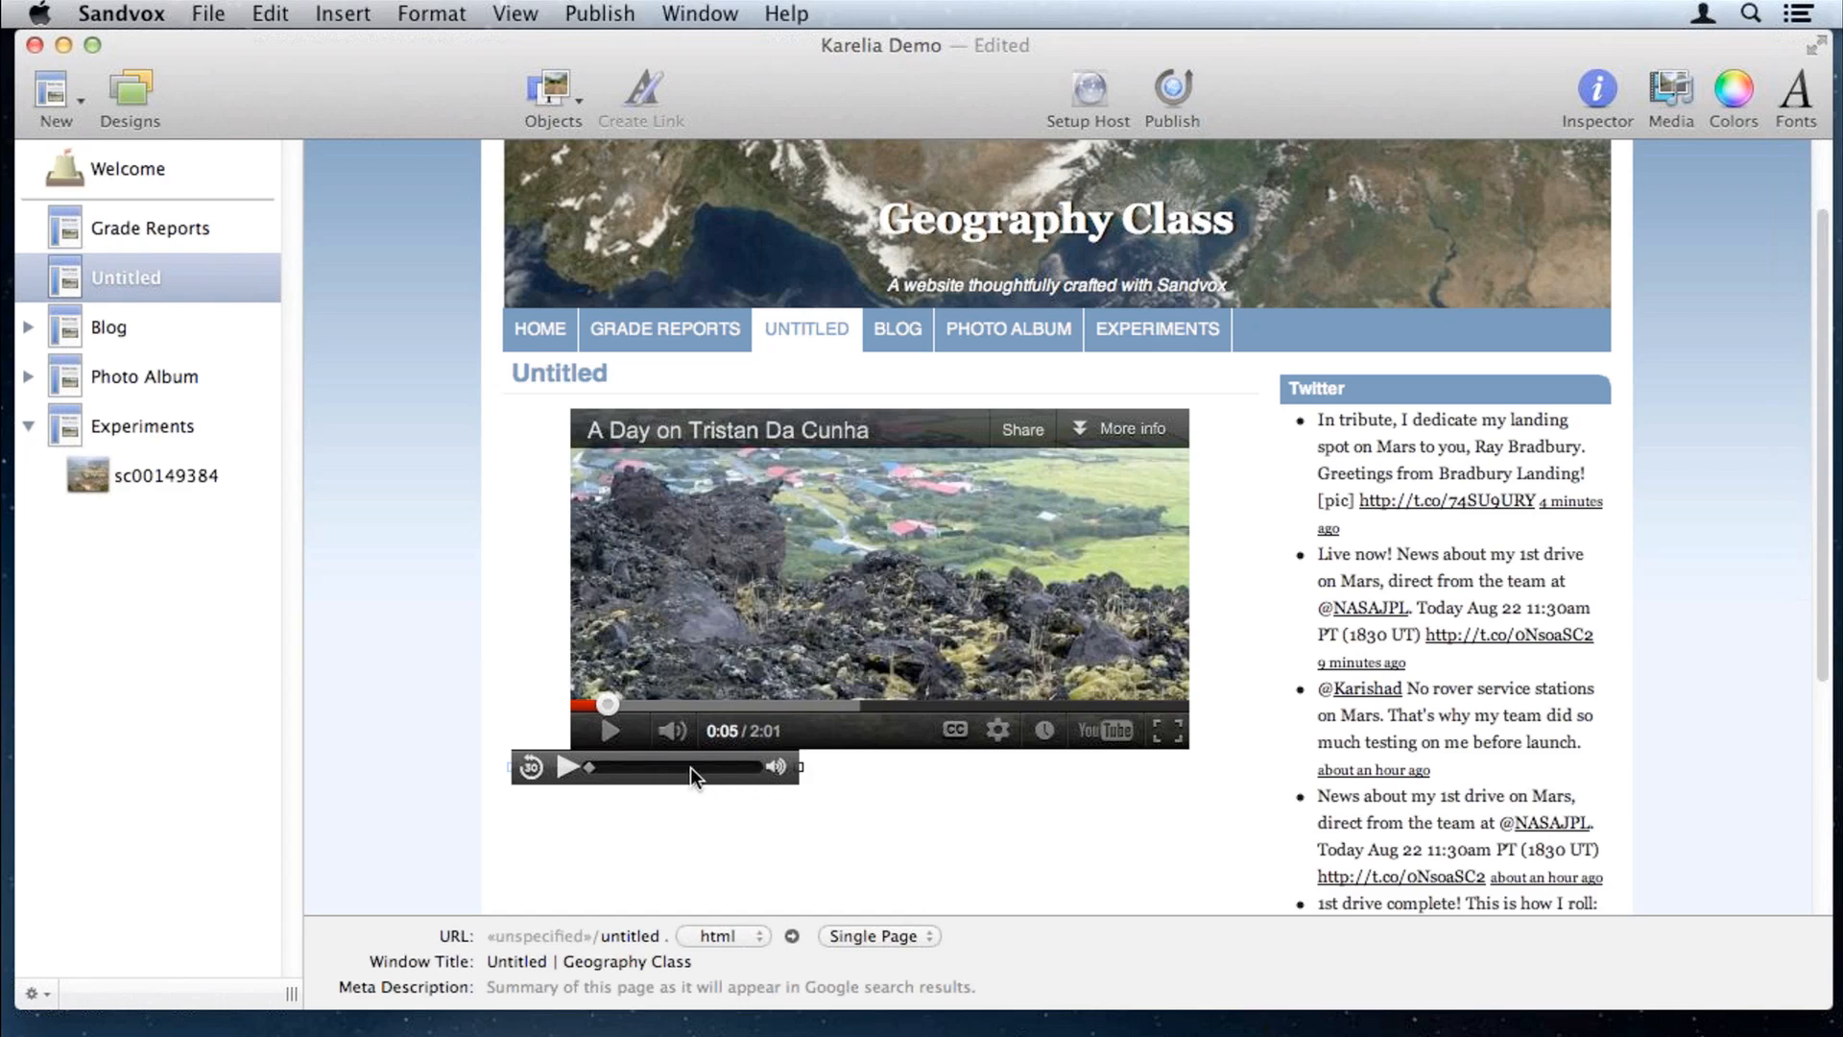
drag(537, 772, 541, 838)
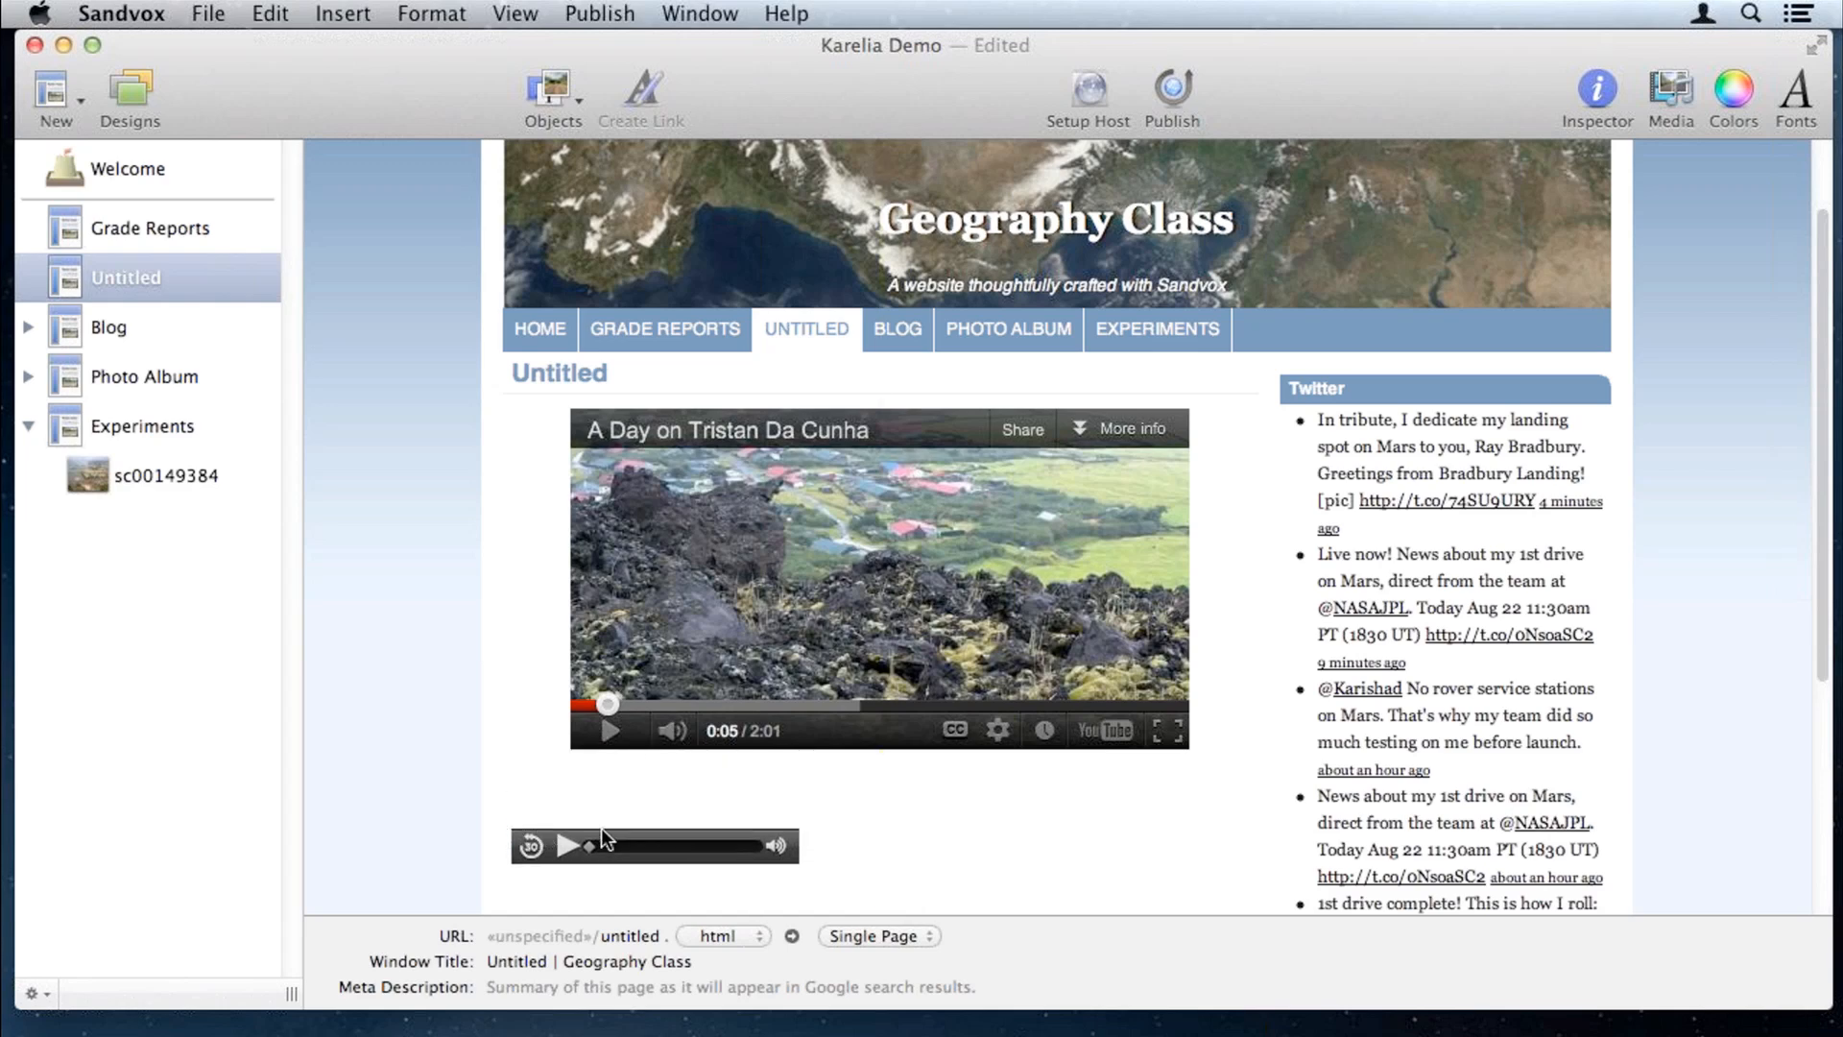
click(678, 799)
scroll(961, 815, down, 1)
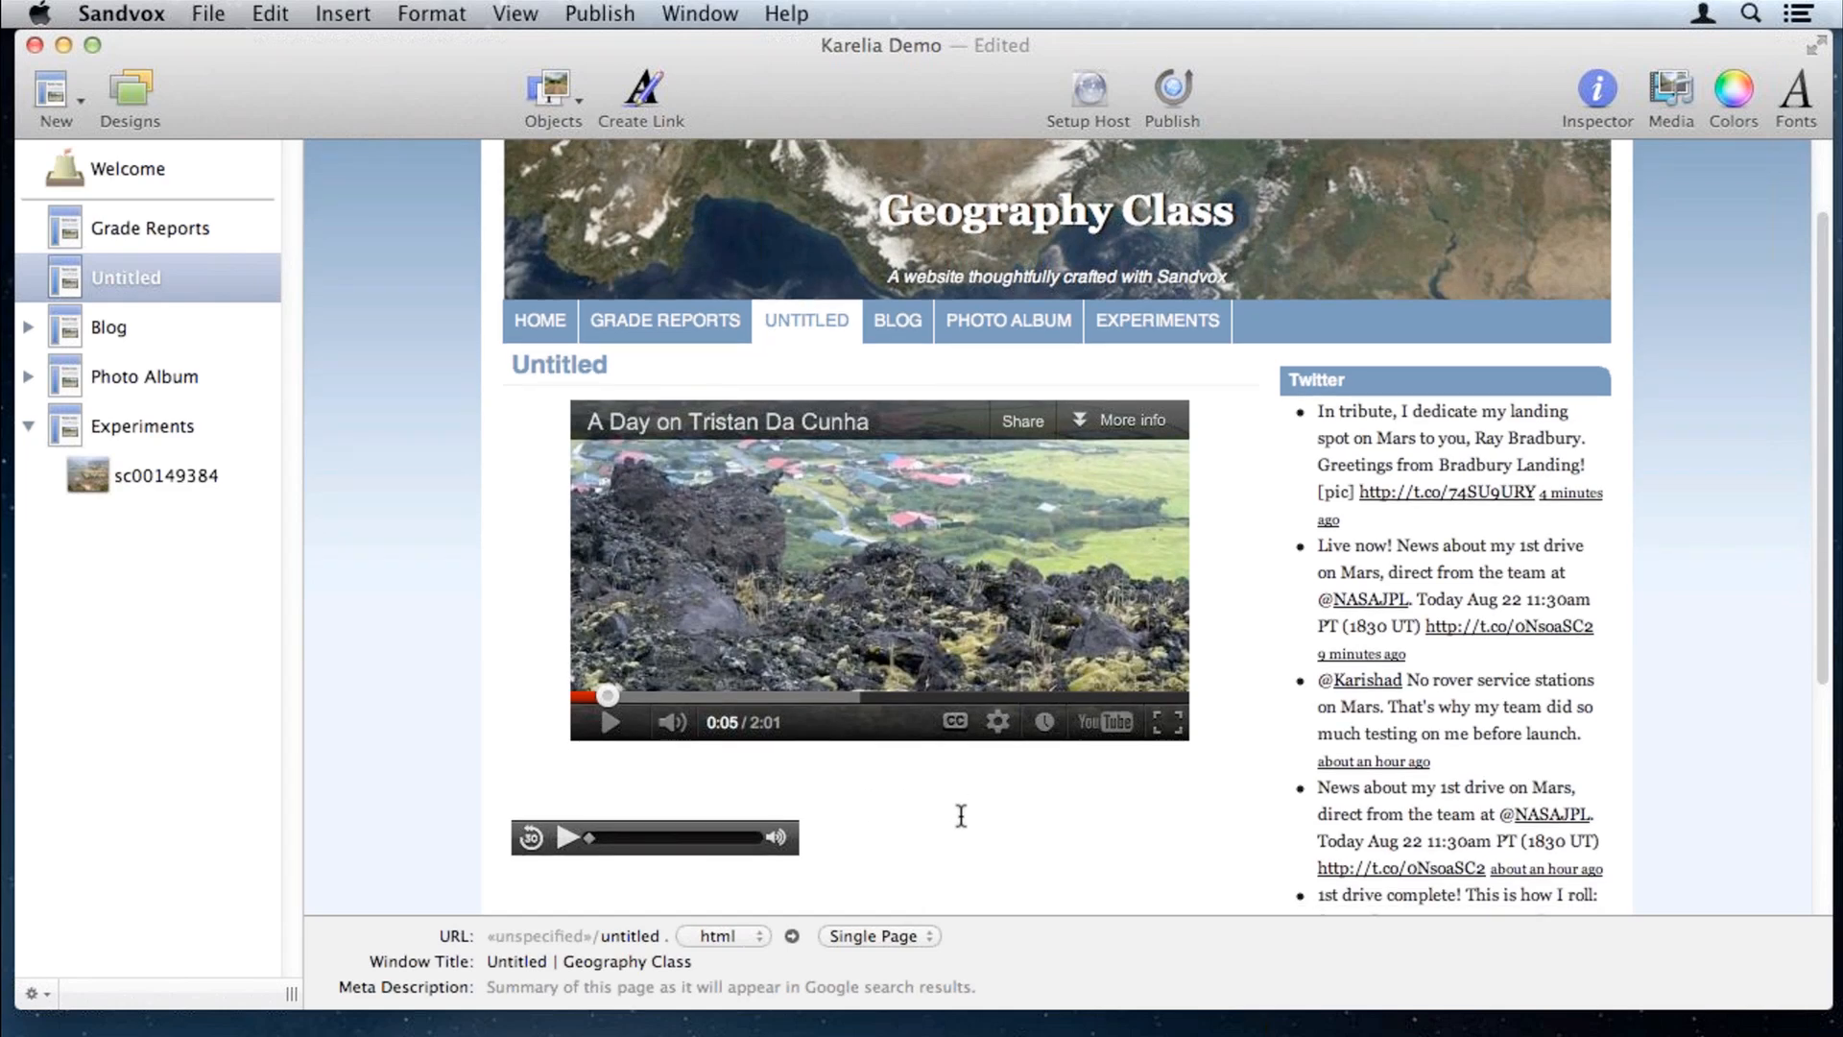
scroll(961, 815, down, 3)
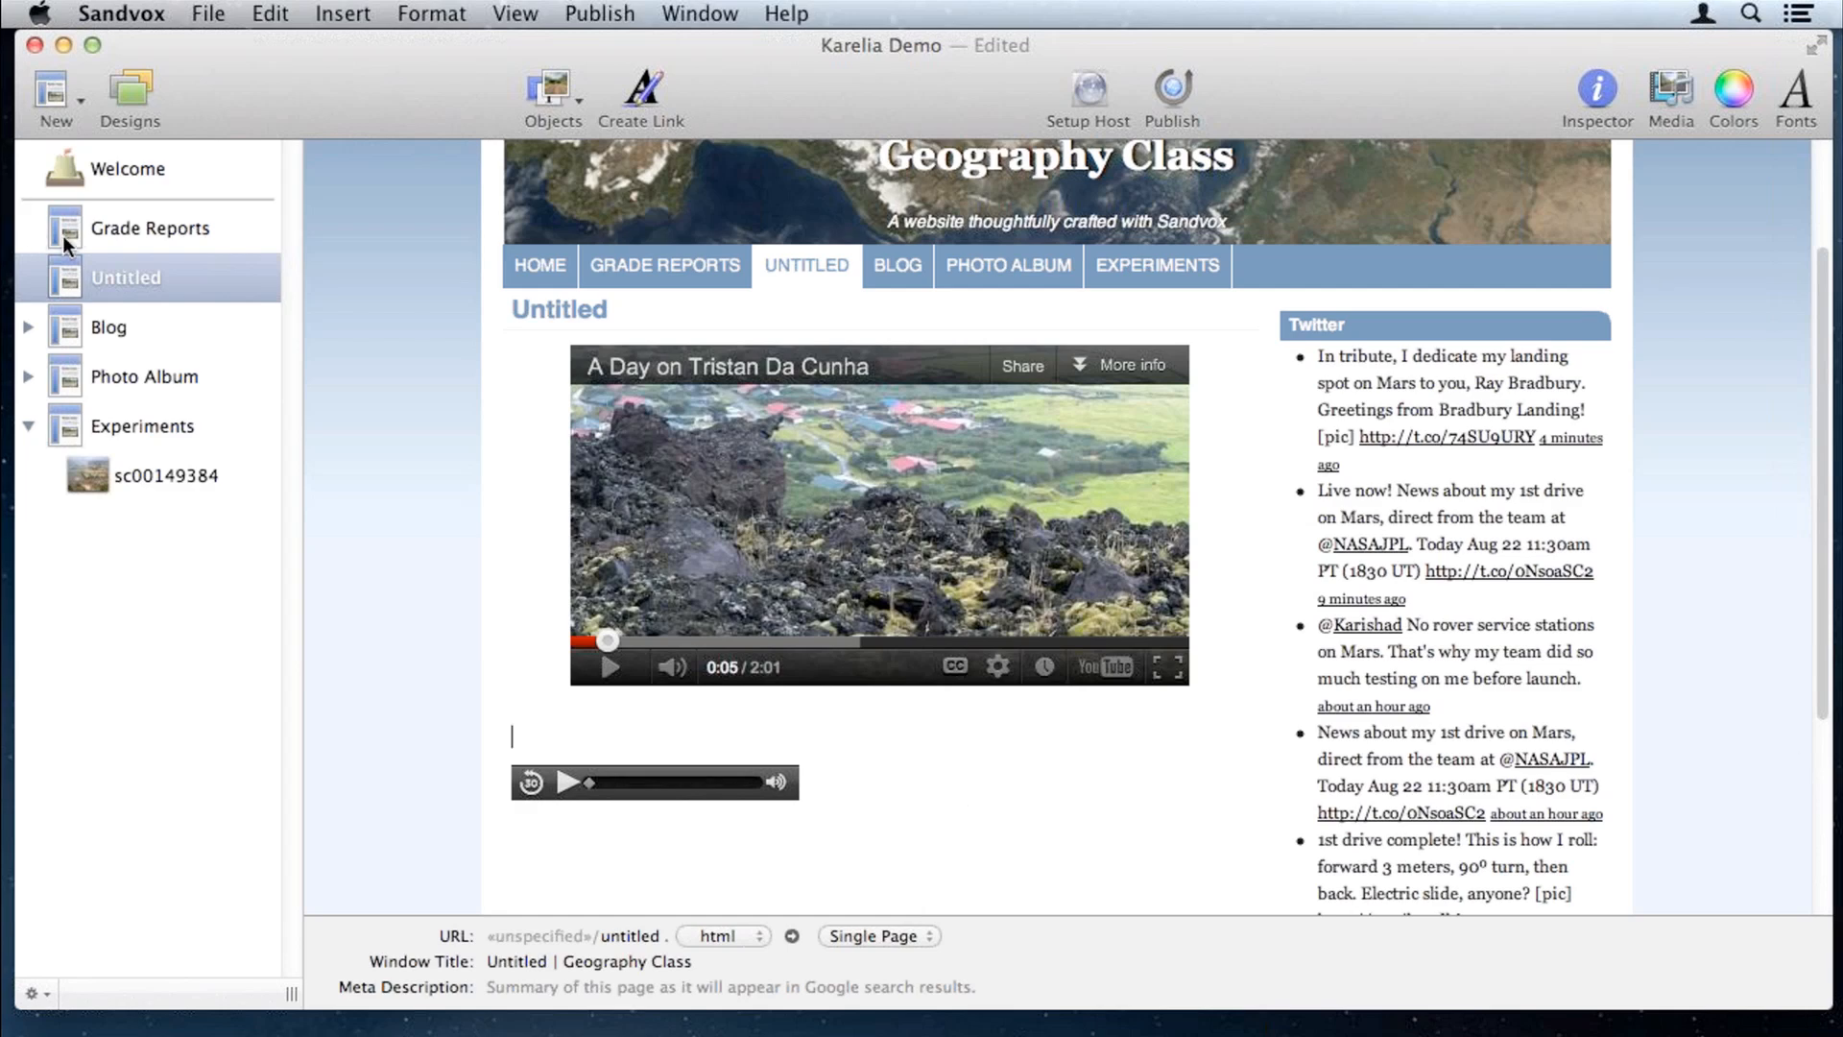
Step: Add a new Empty/Text page, Untitled 2, and insert a Contact Form object on it
click(53, 96)
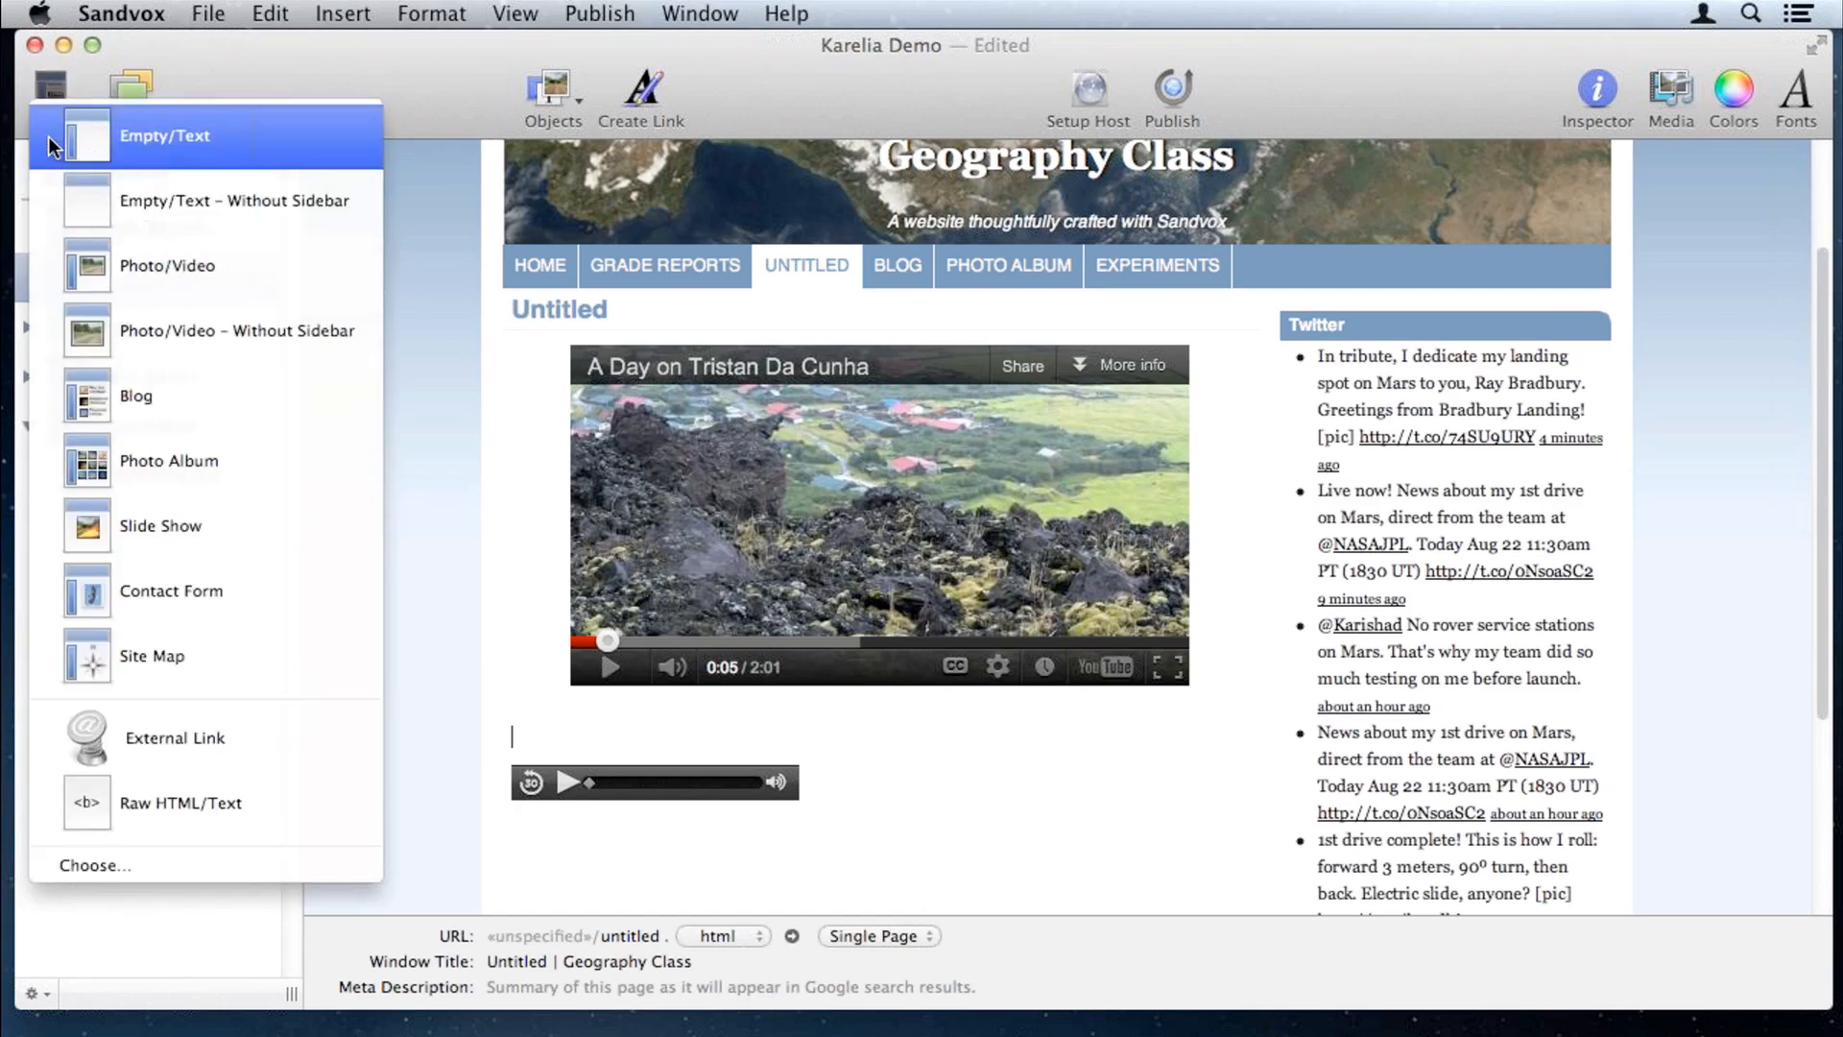
click(58, 139)
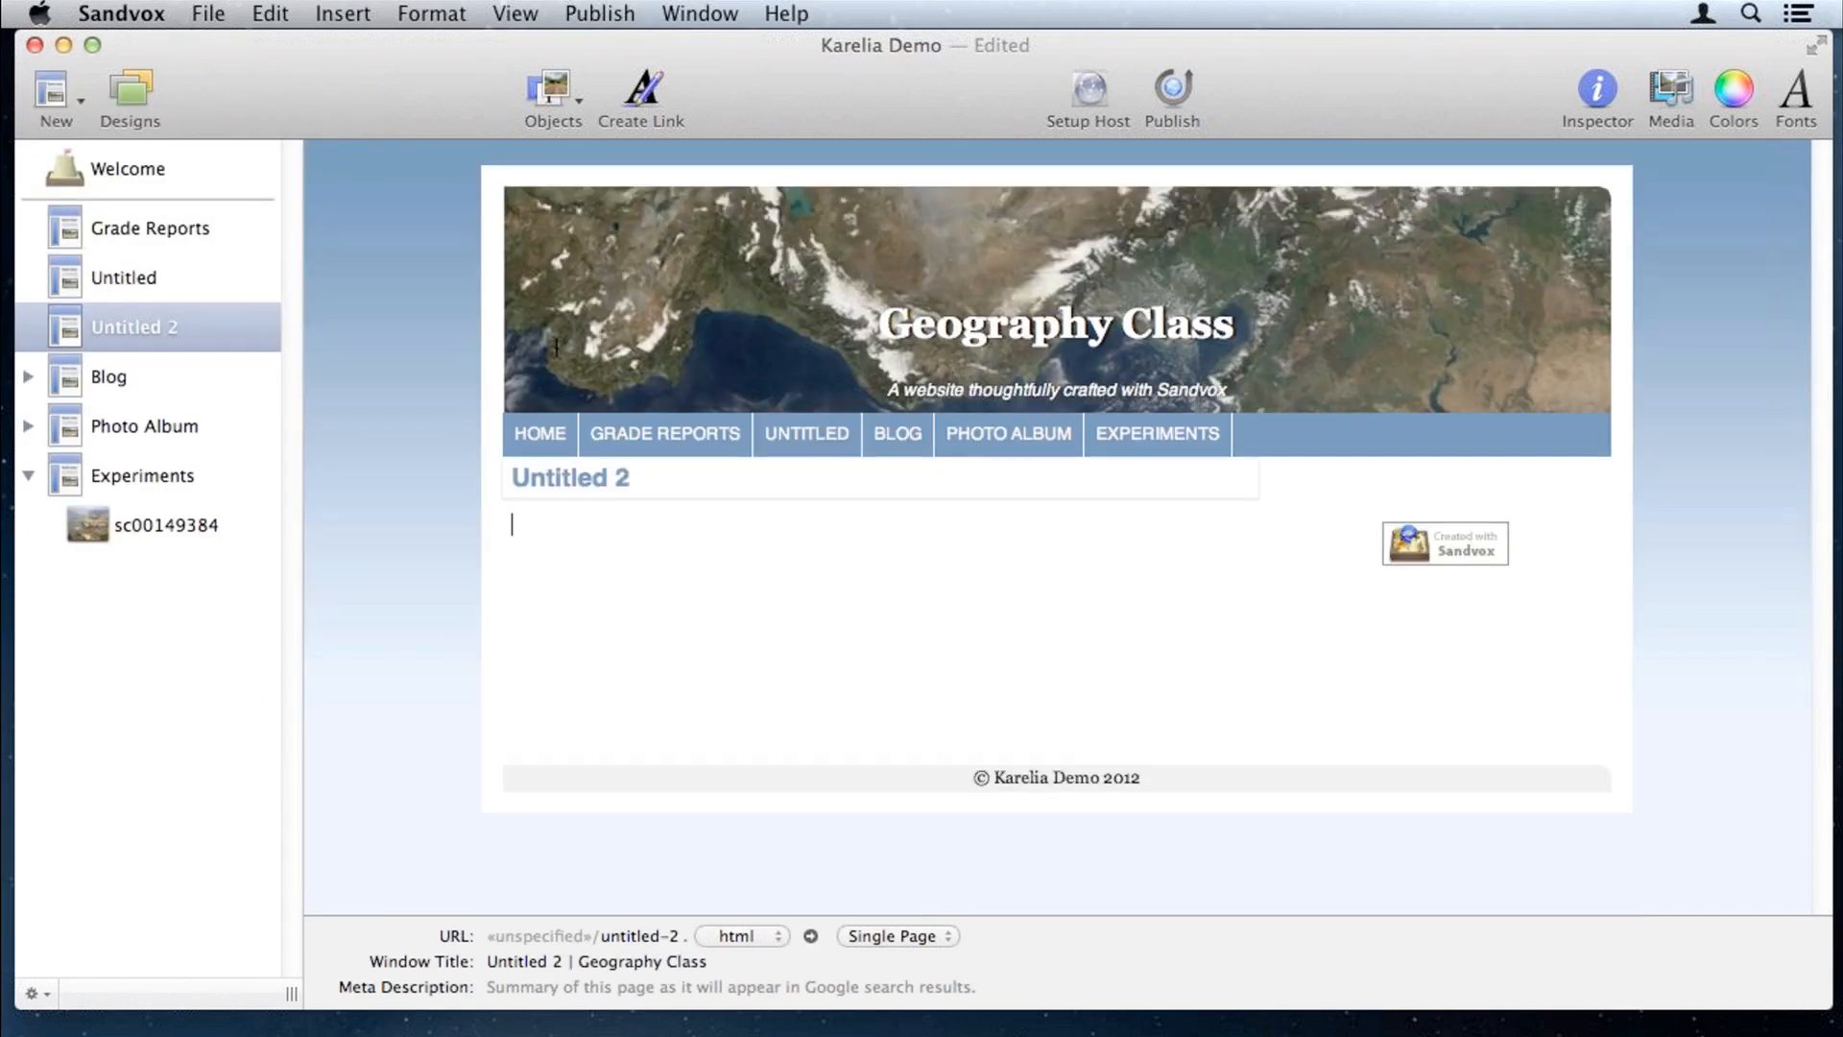
click(553, 88)
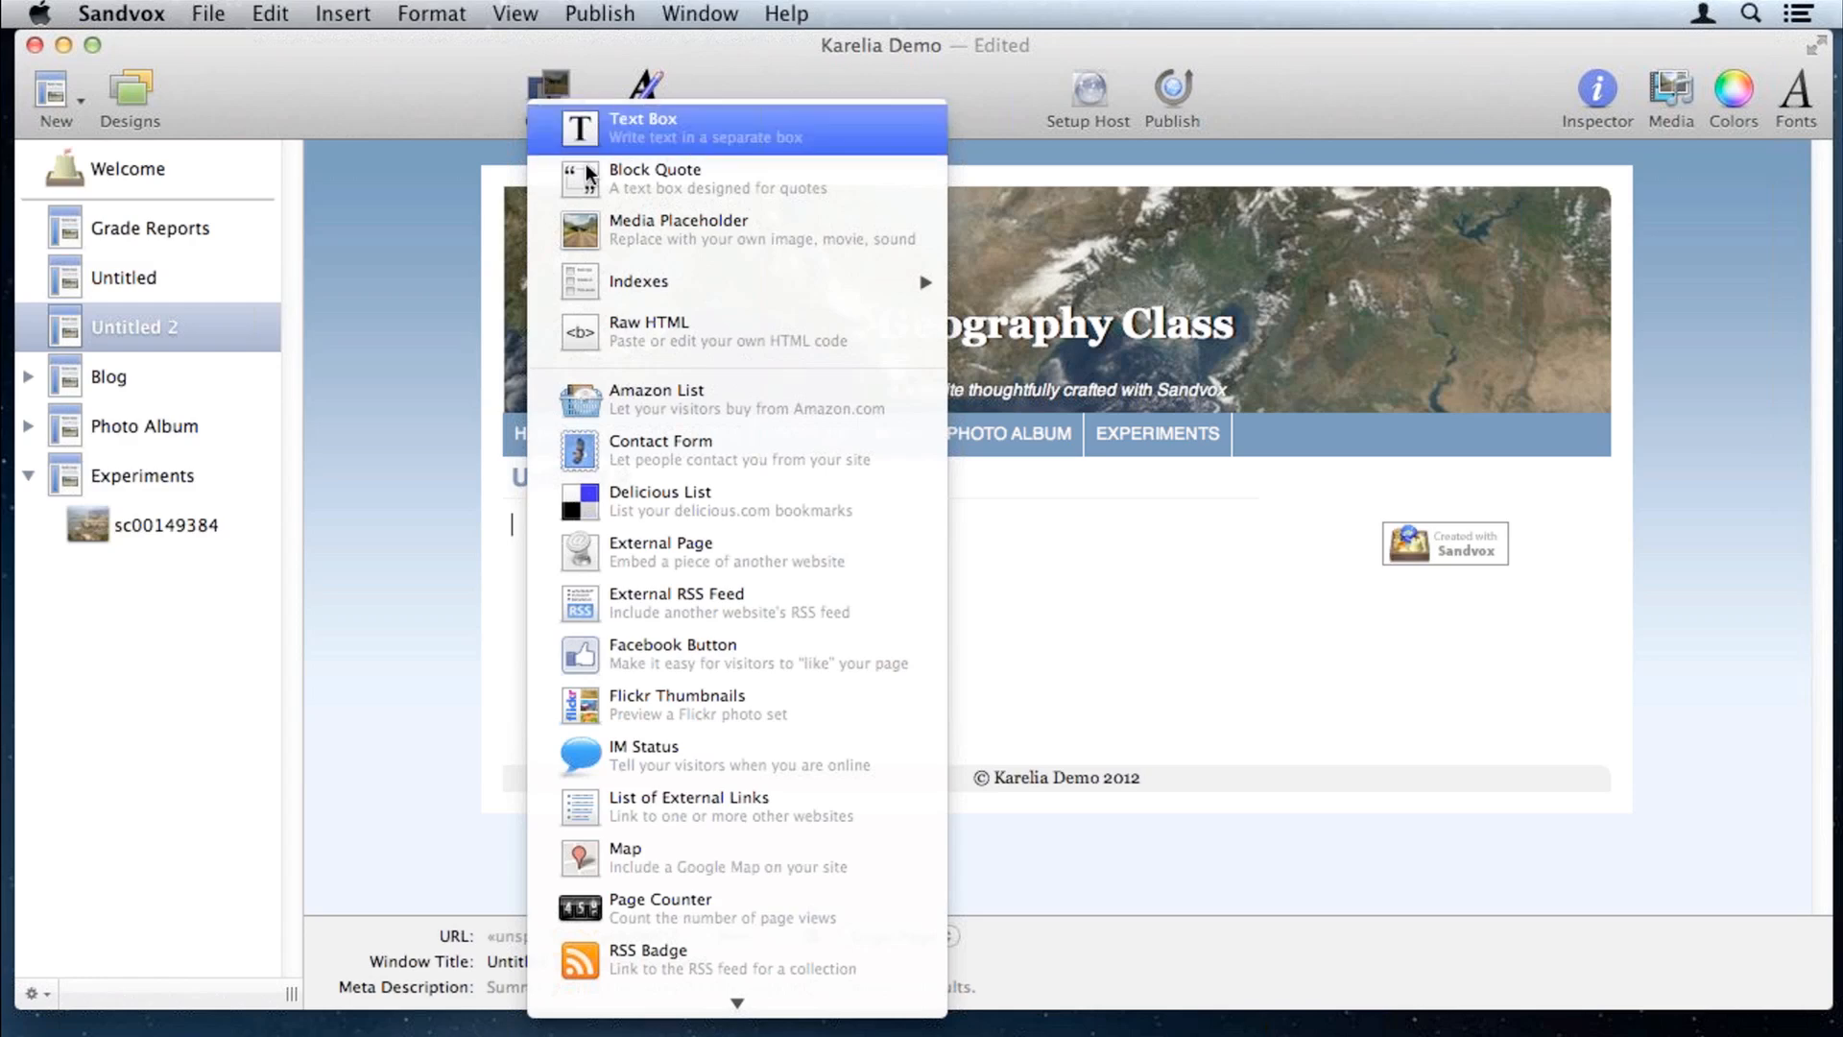
click(740, 447)
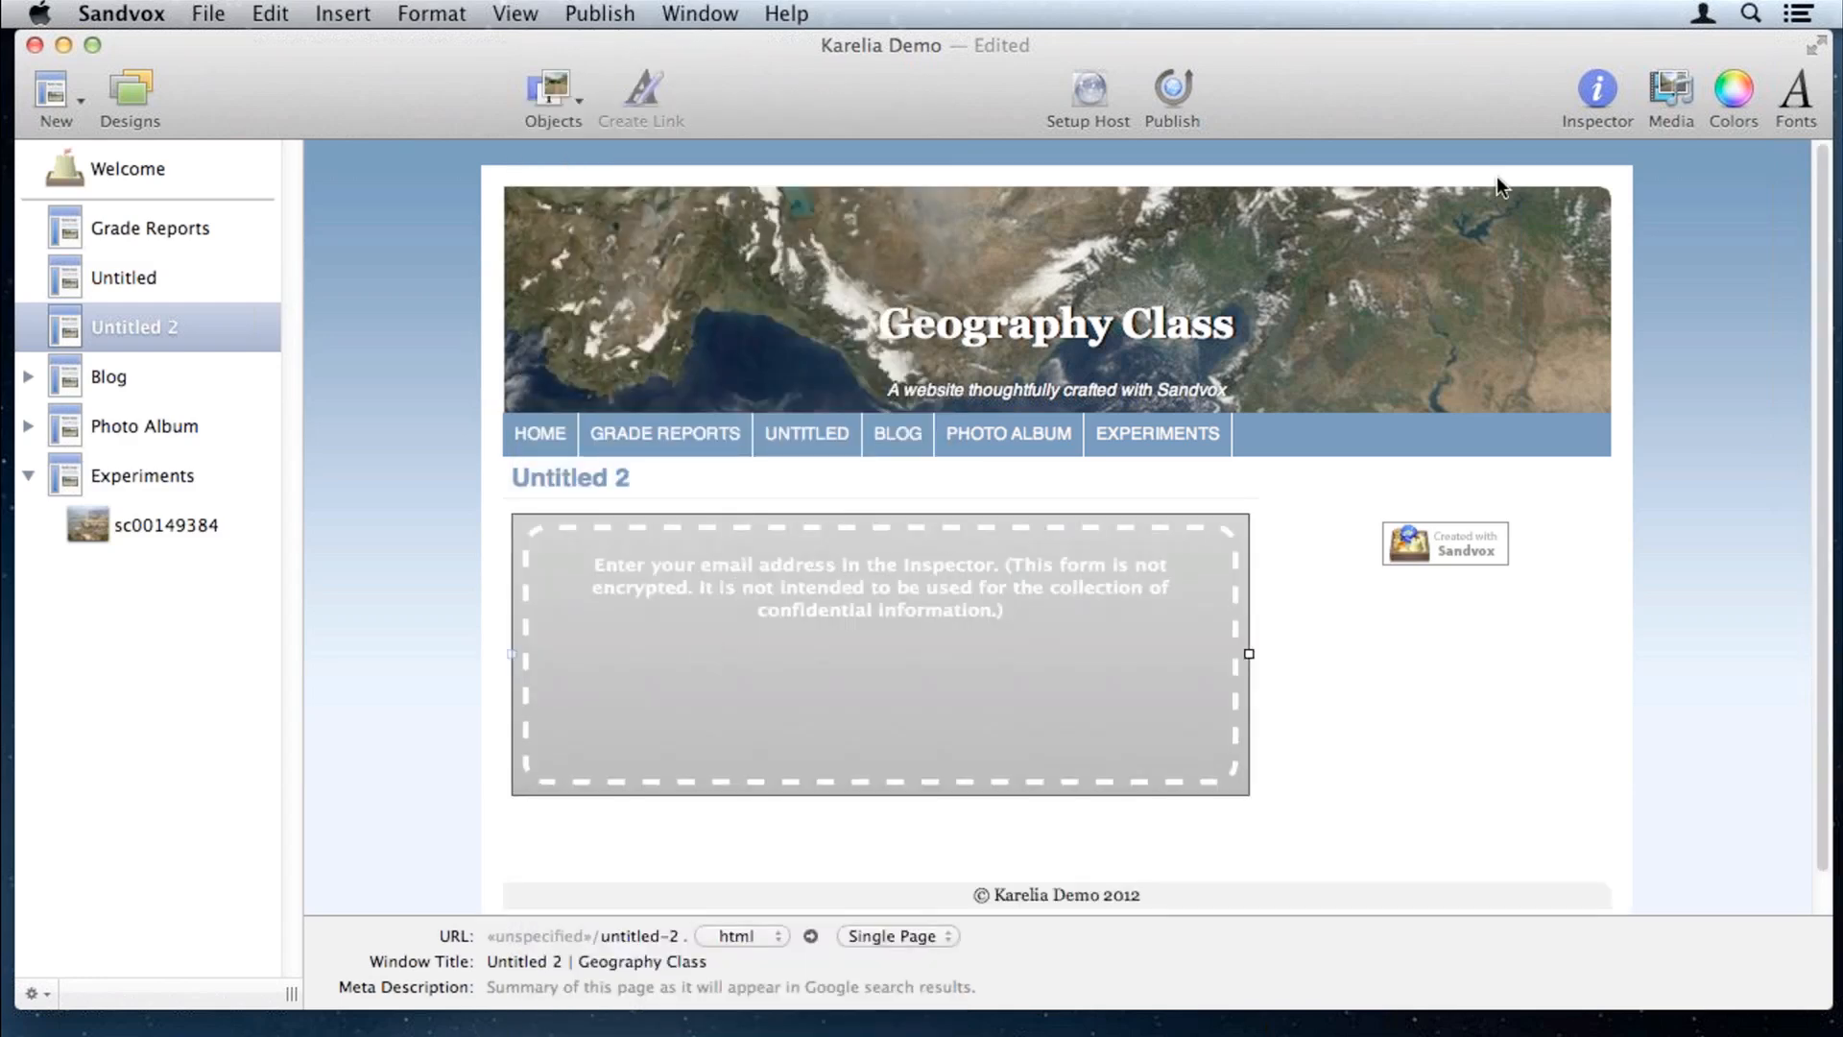
Step: Enter the recipient e-mail address in the contact form's Send to field
click(1599, 89)
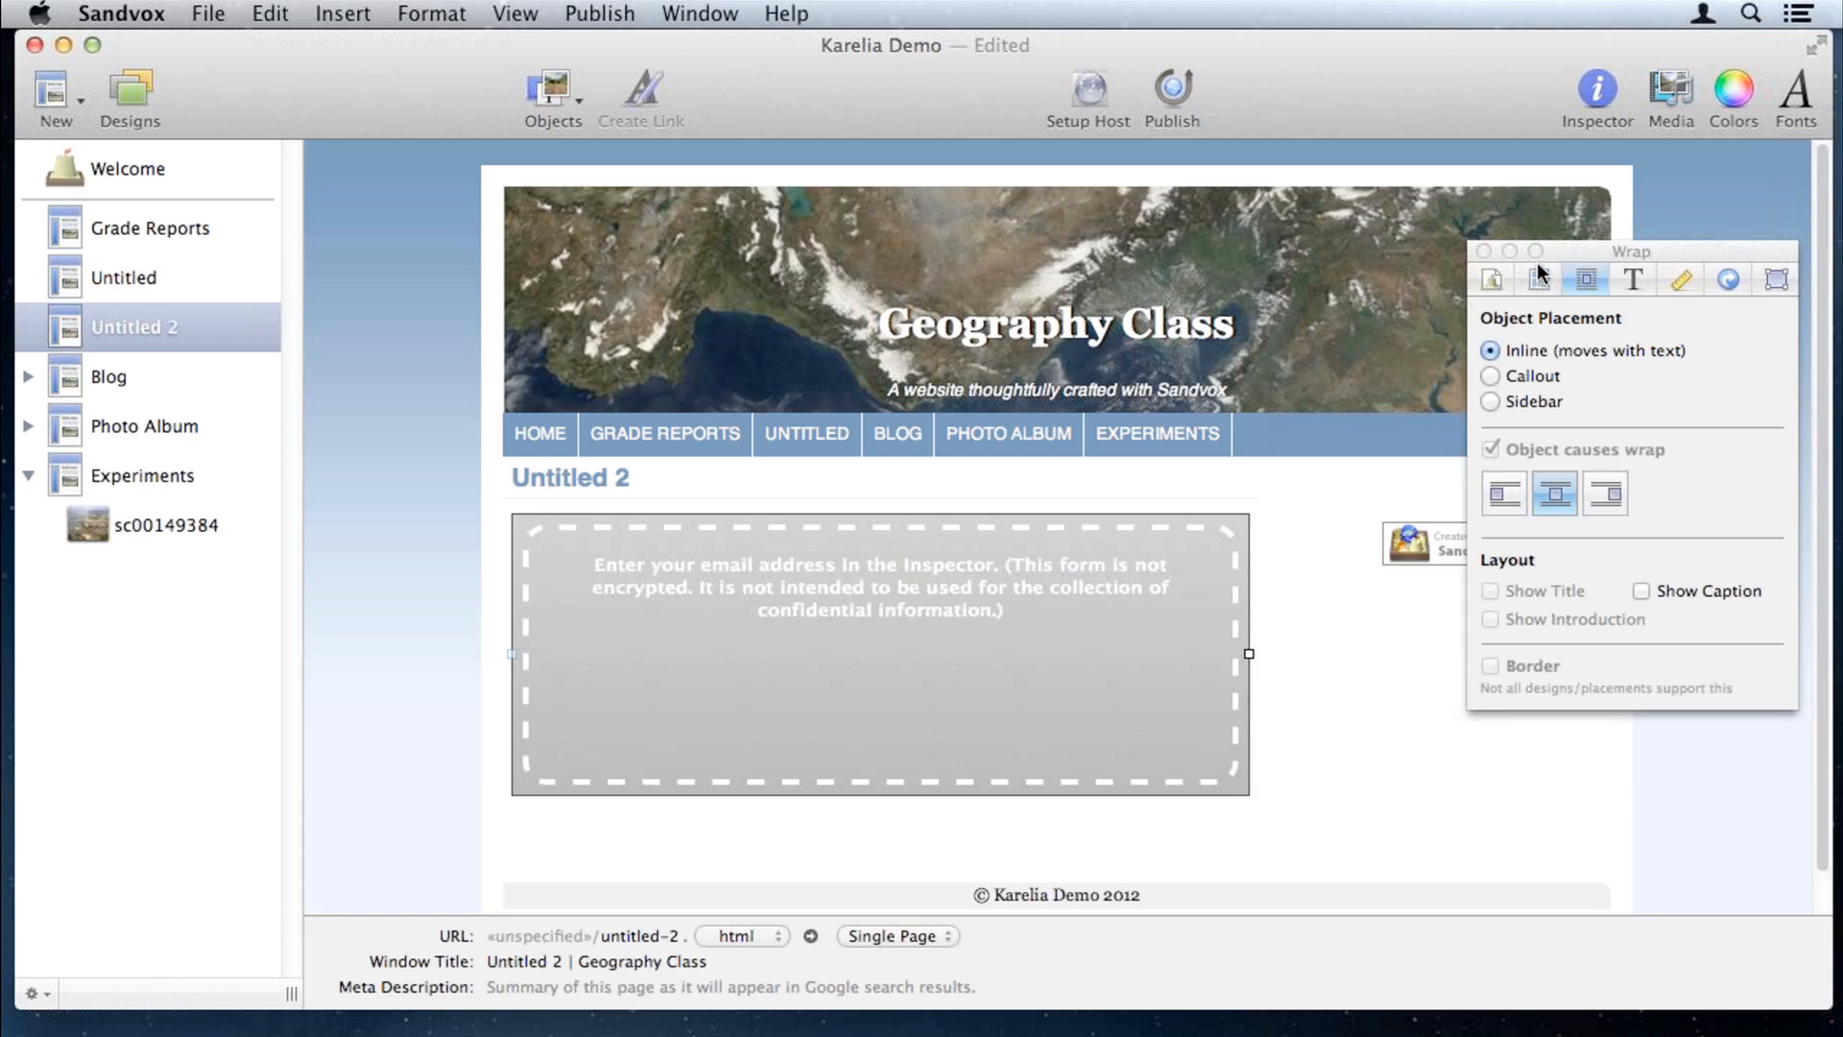
click(1776, 280)
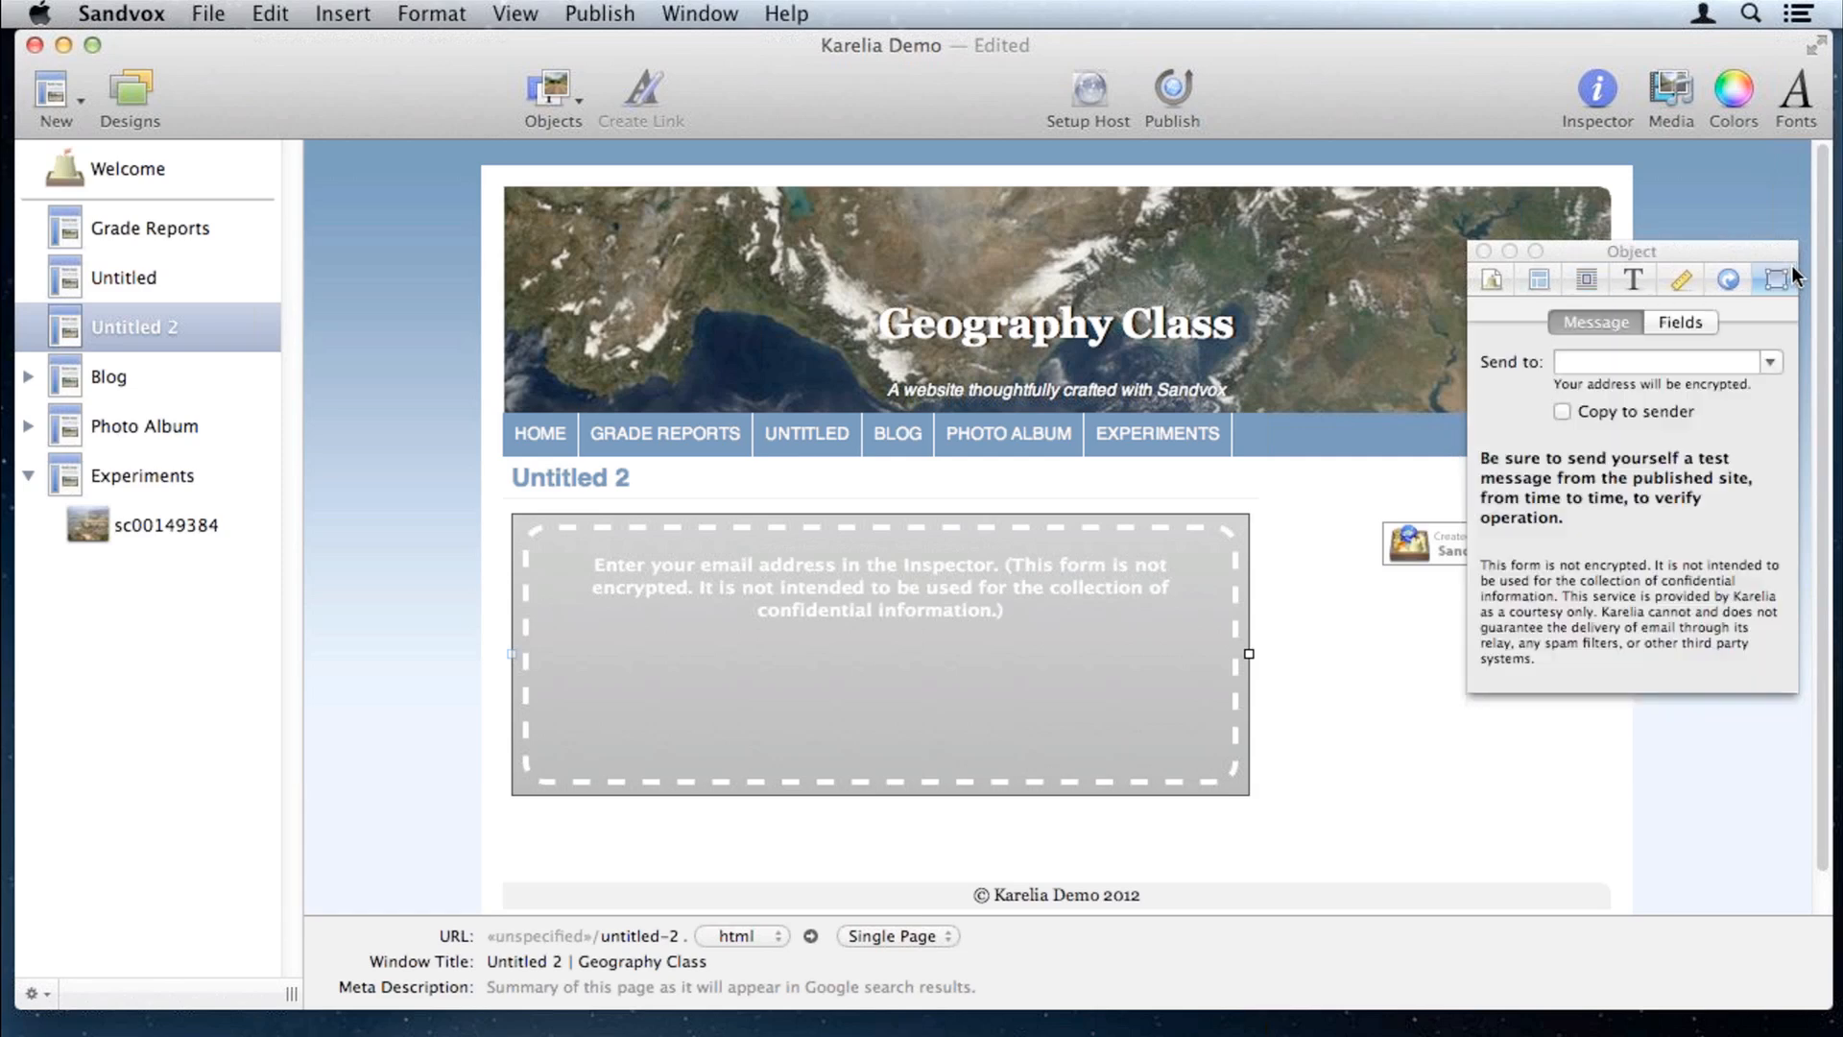
click(1645, 359)
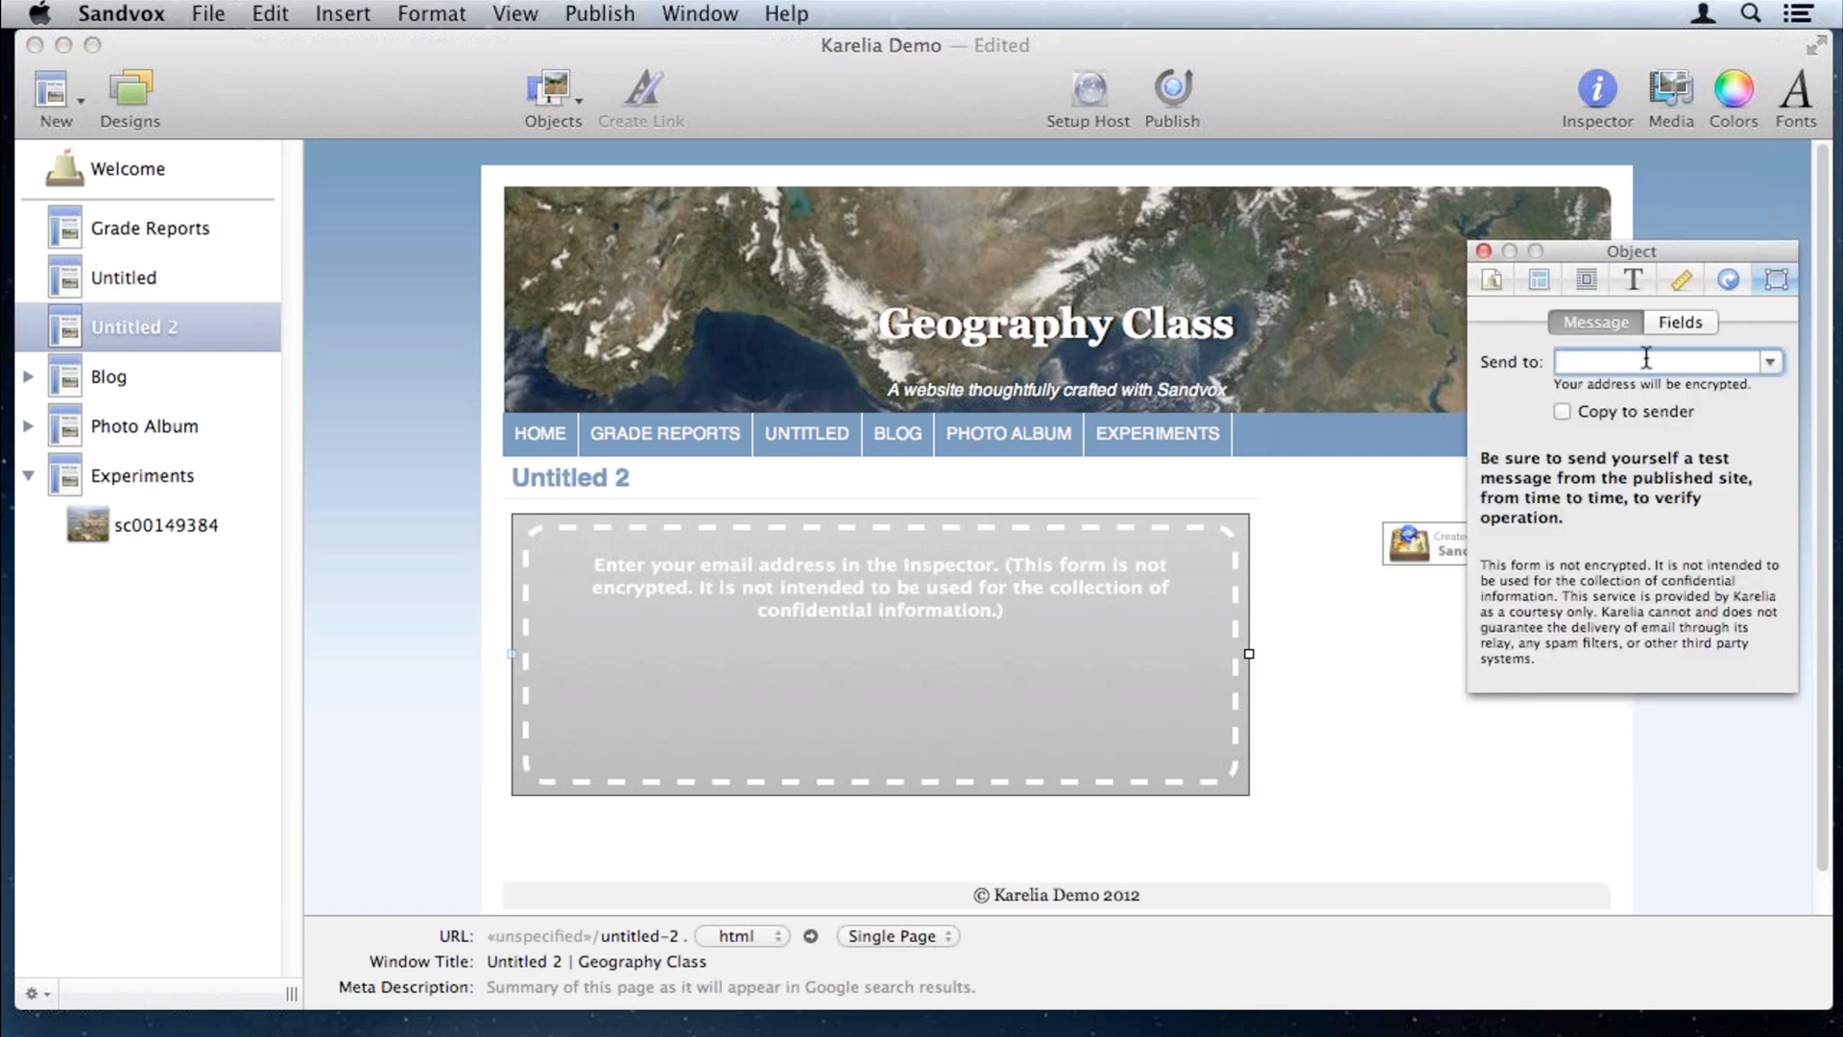
key(Return)
Step: Reselect the contact form and show its list of fields in the Inspector
click(1283, 654)
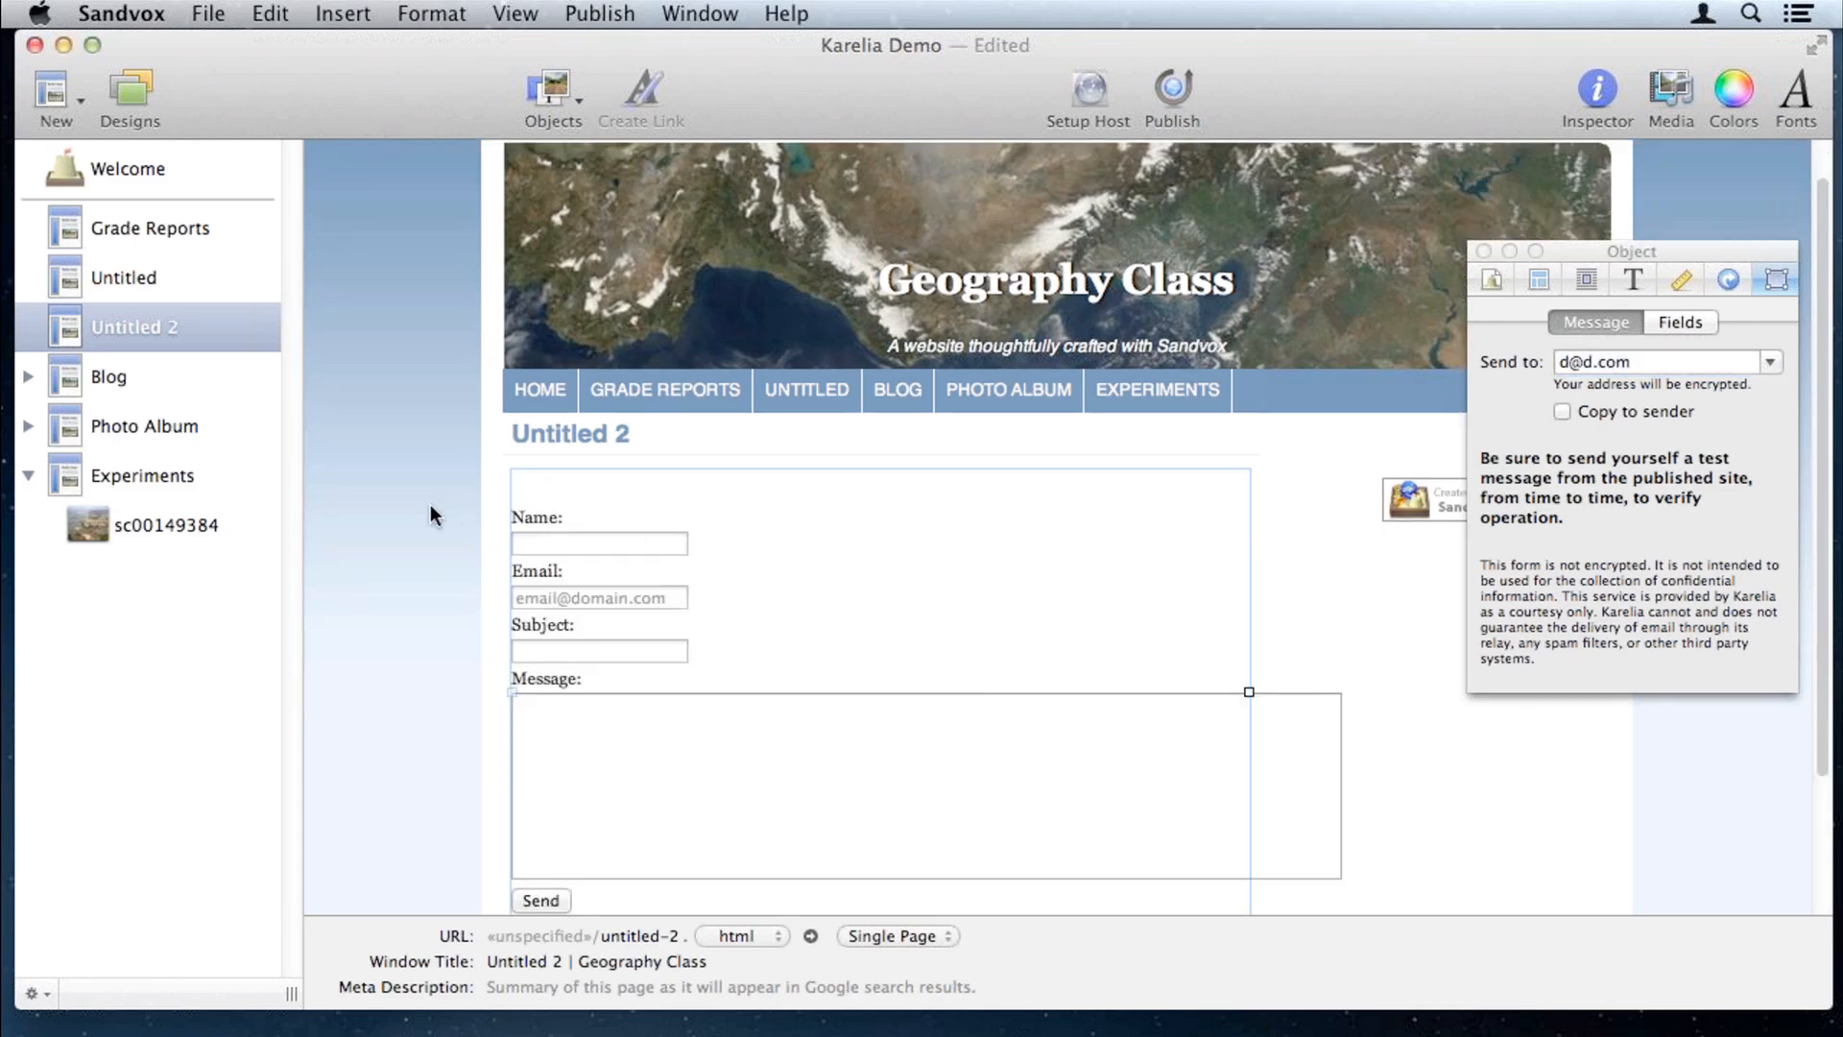
click(394, 504)
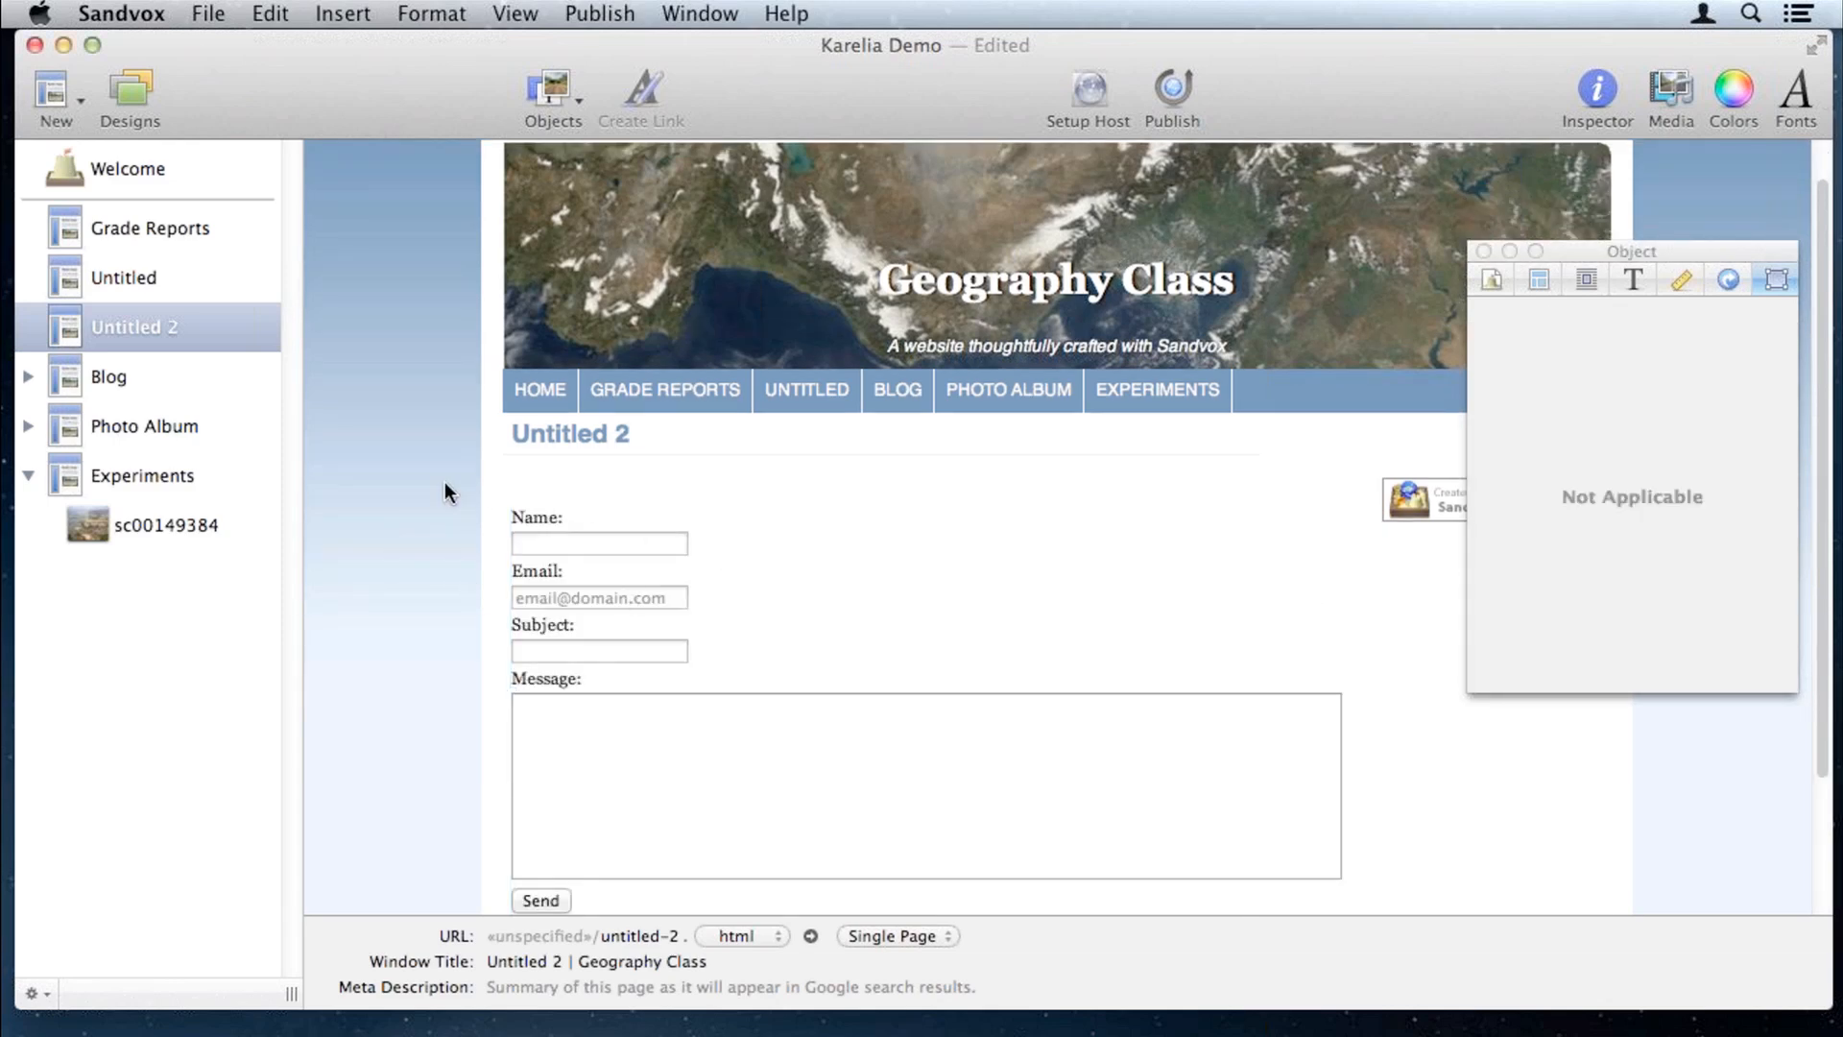
scroll(446, 481, down, 2)
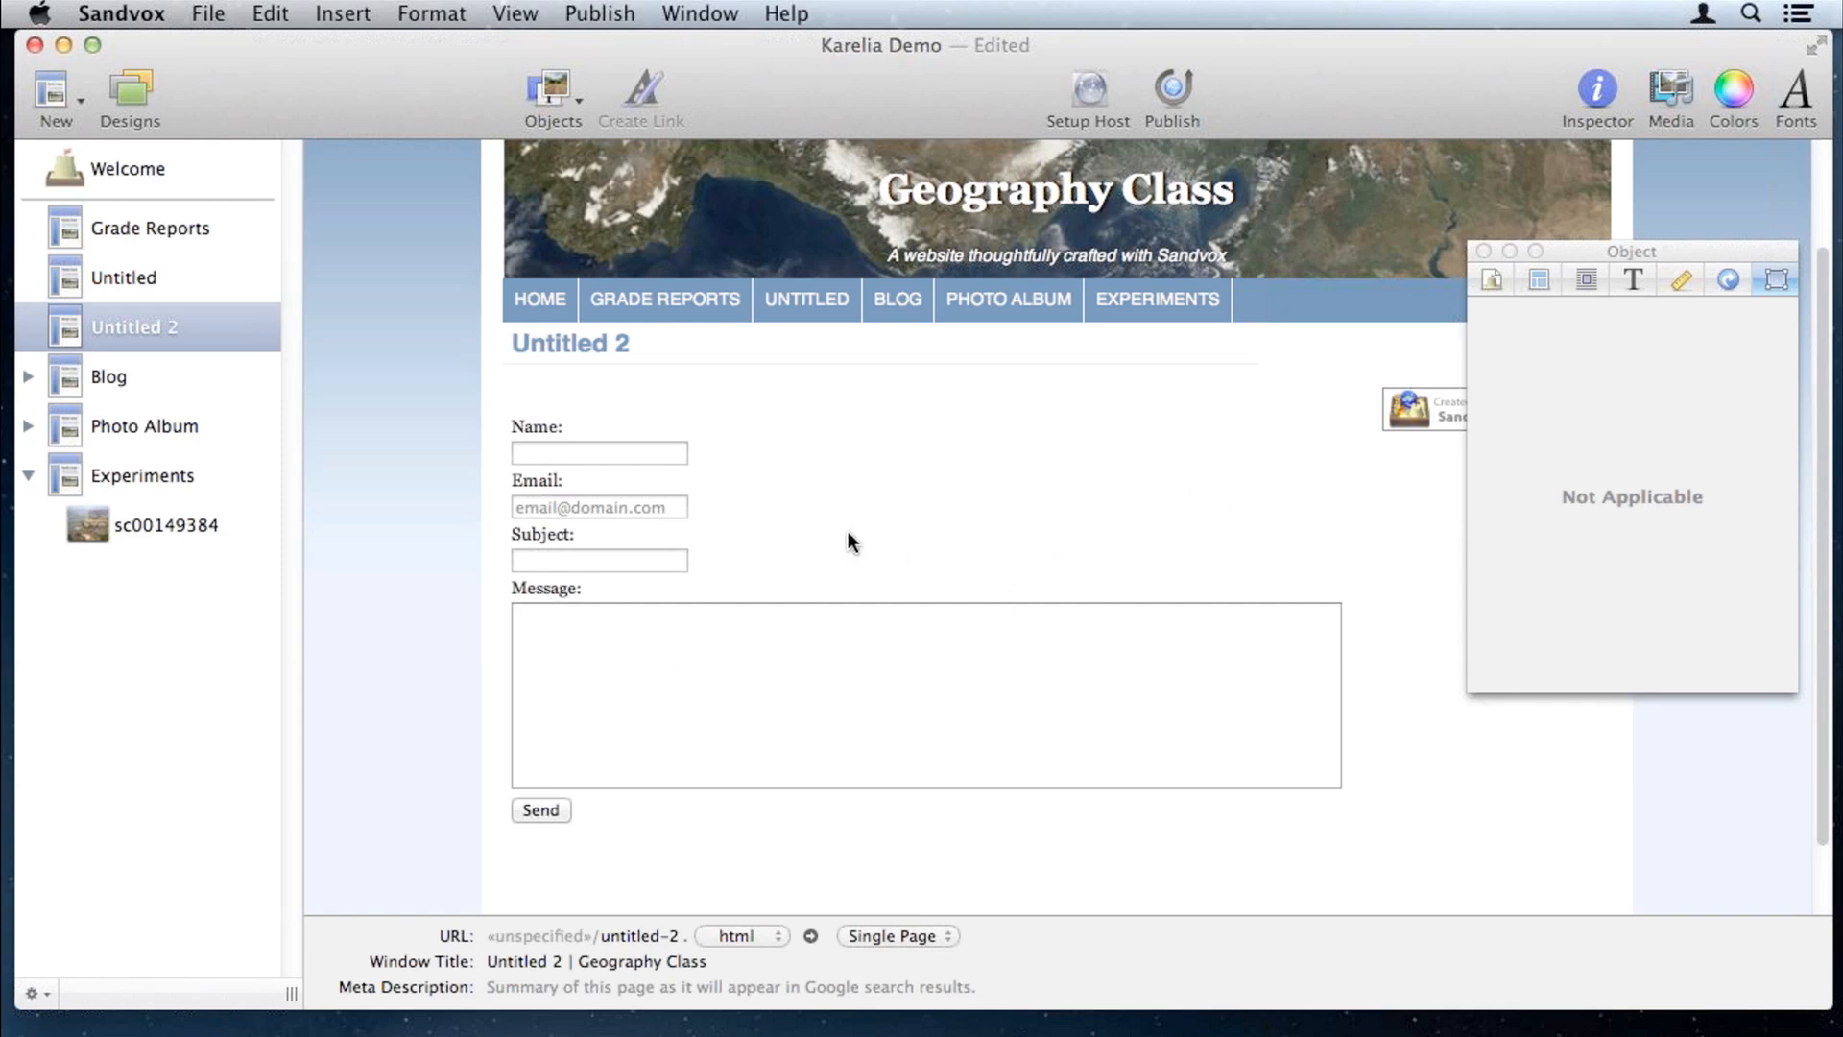
click(802, 527)
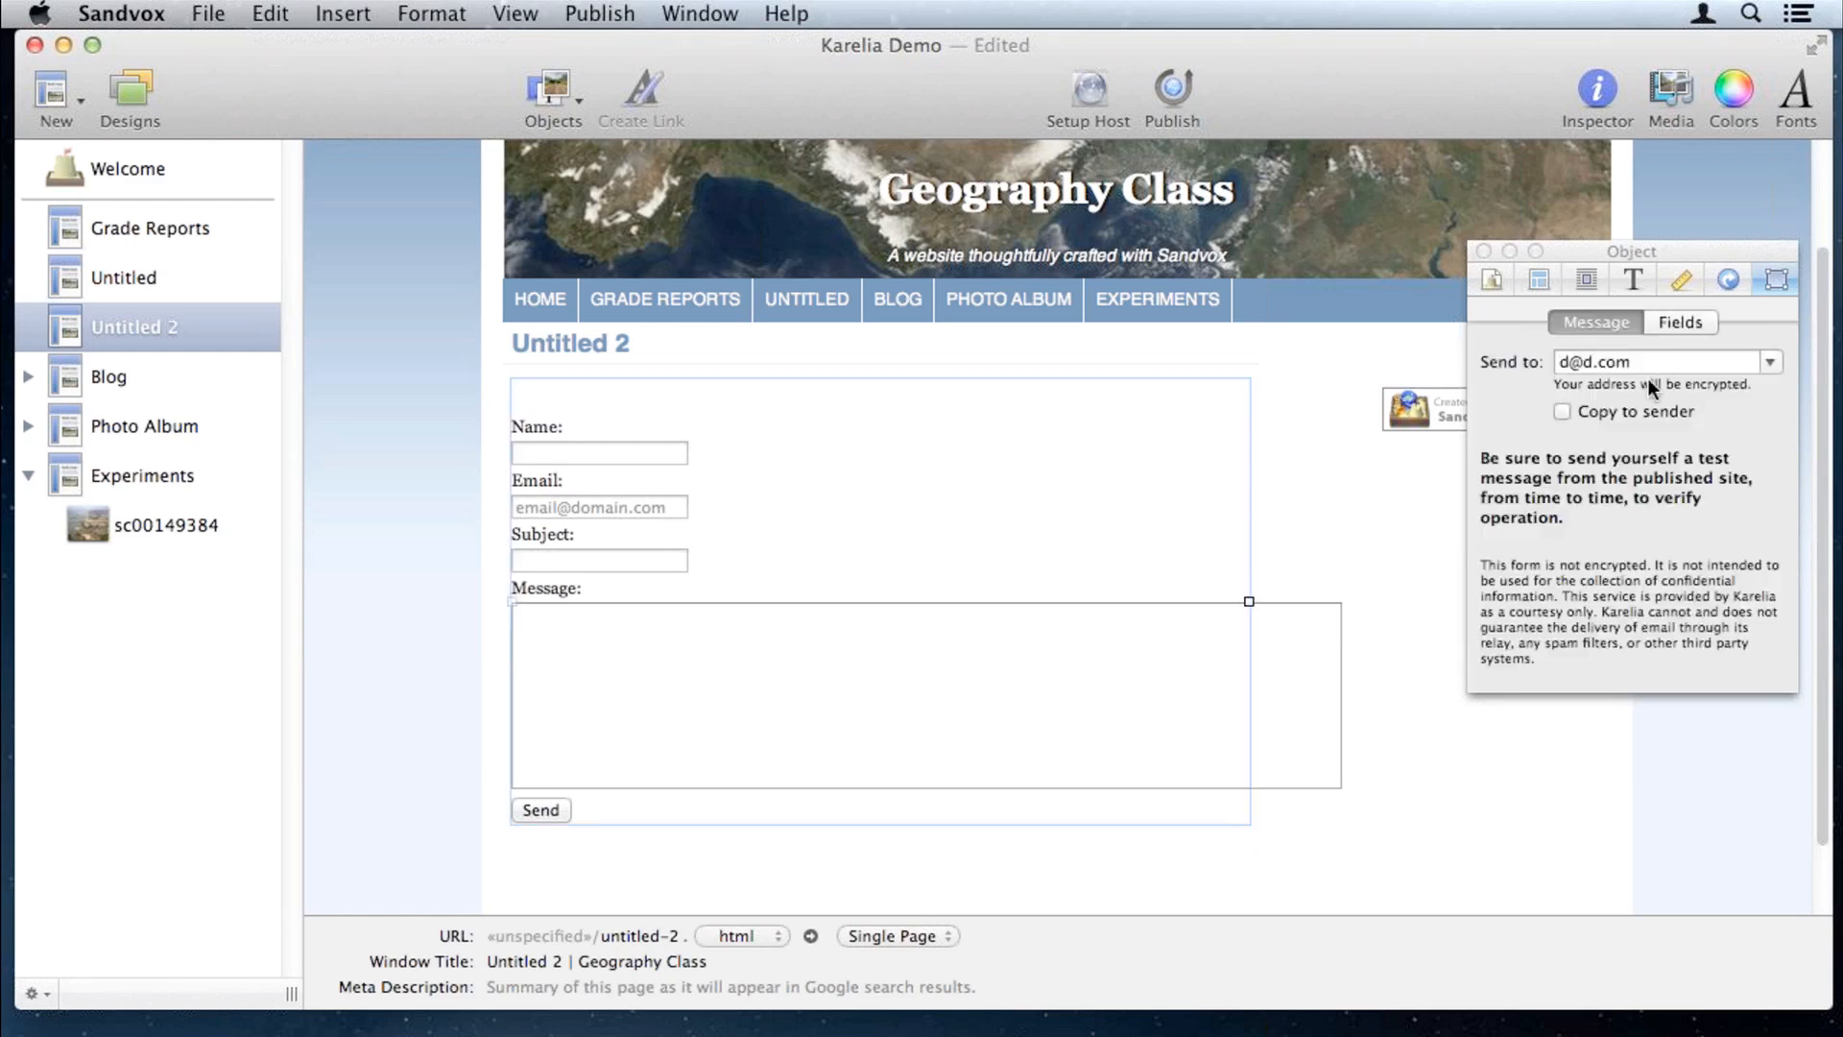
click(1681, 322)
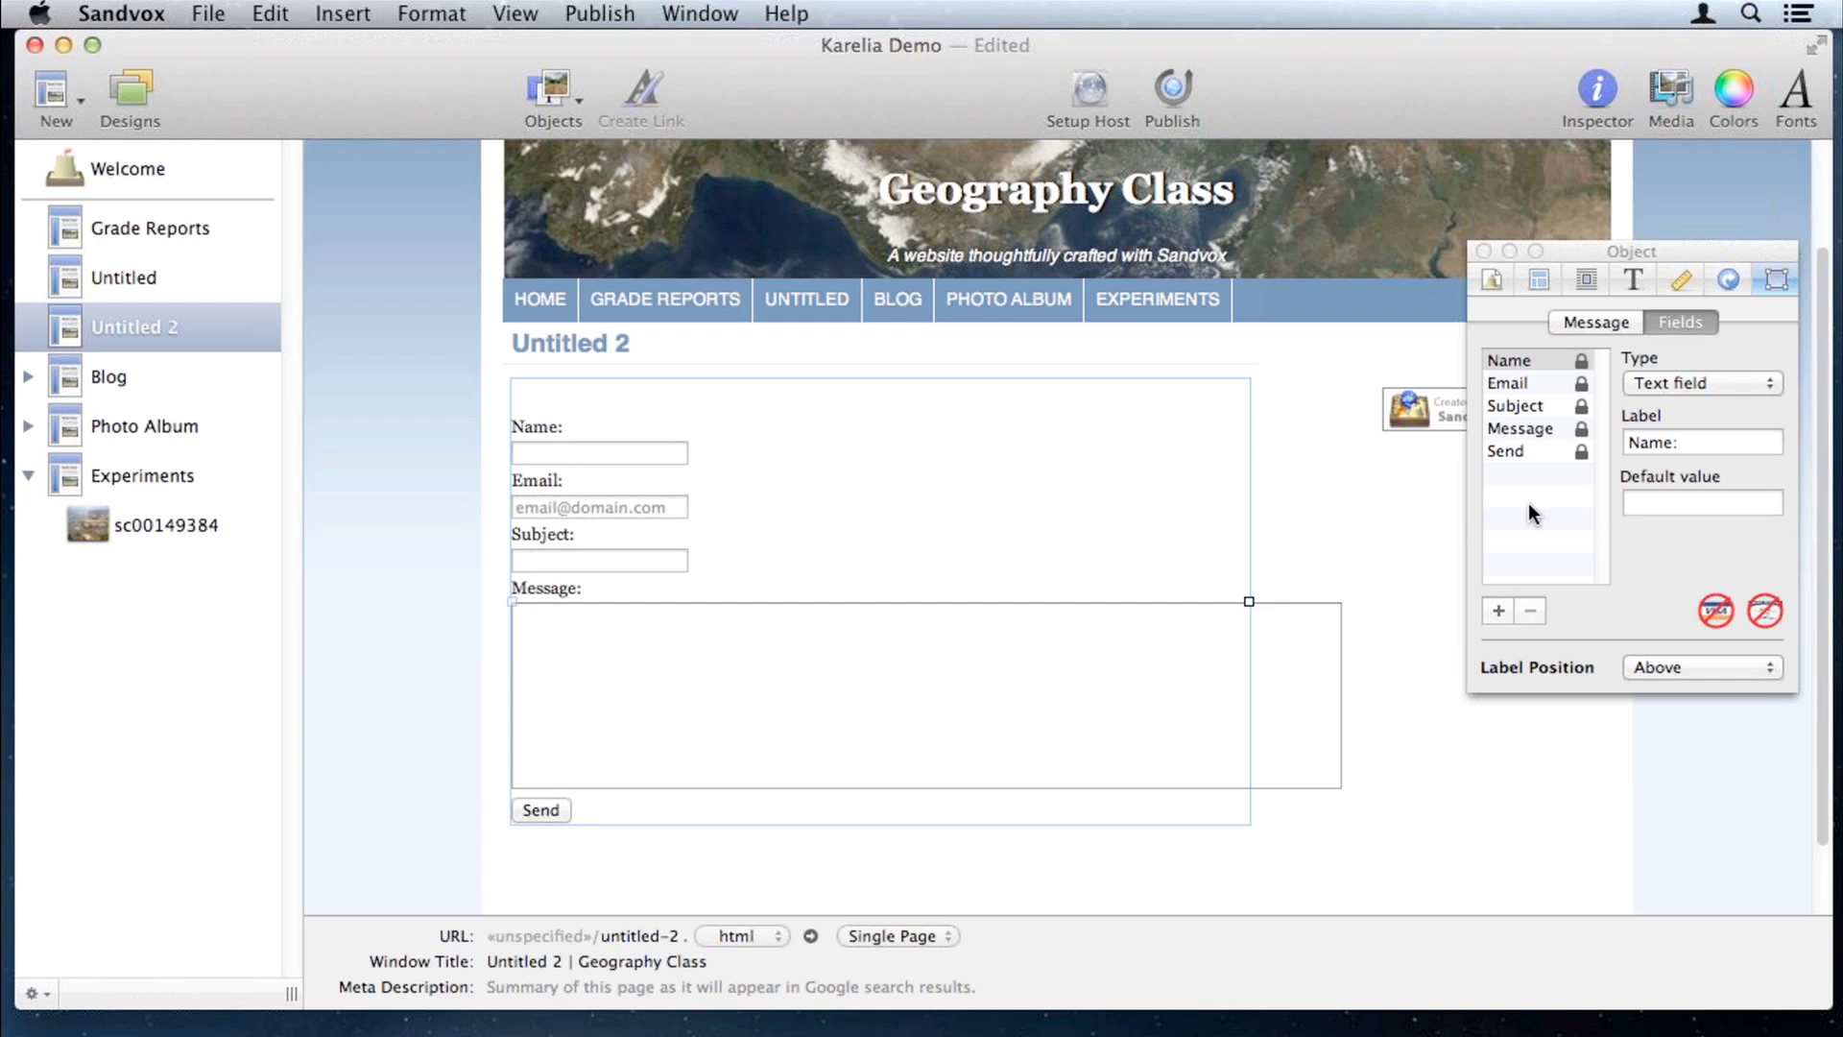
Step: Add a new field to the contact form and label it 'Student ID'
click(1500, 612)
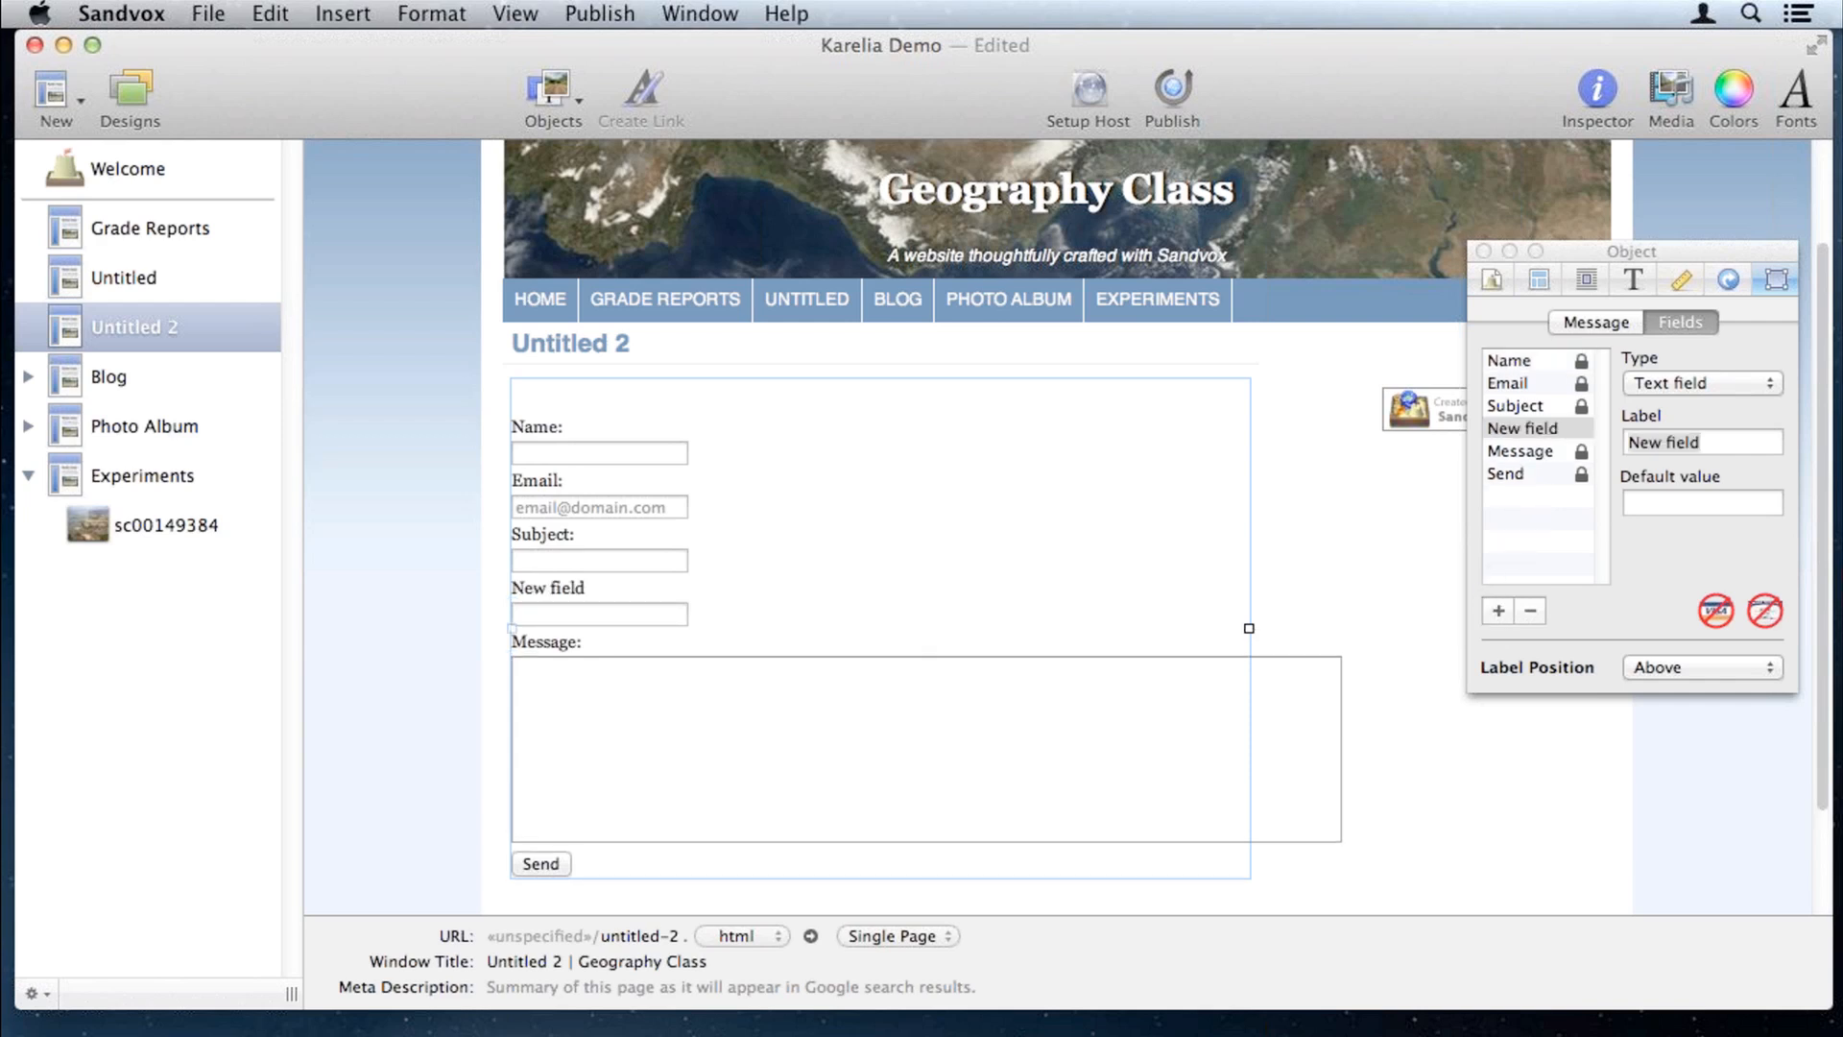
click(1715, 440)
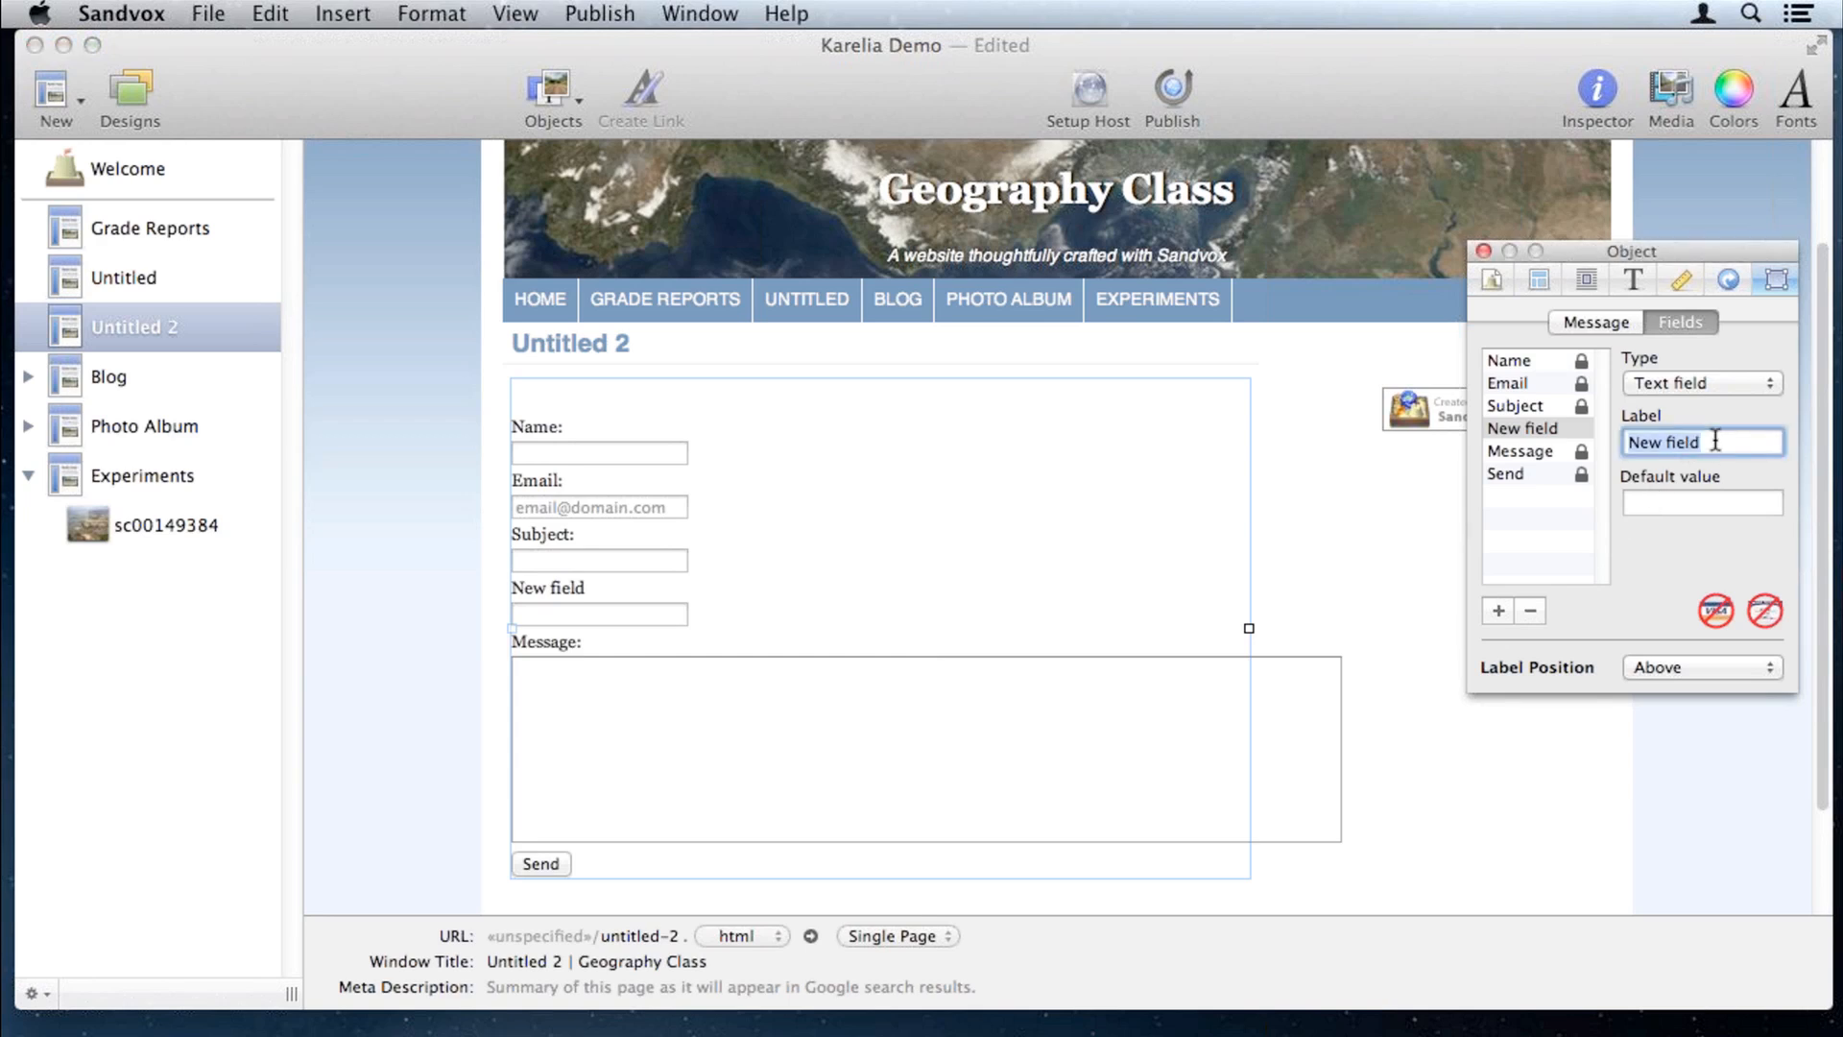
text(Student ID)
key(Tab)
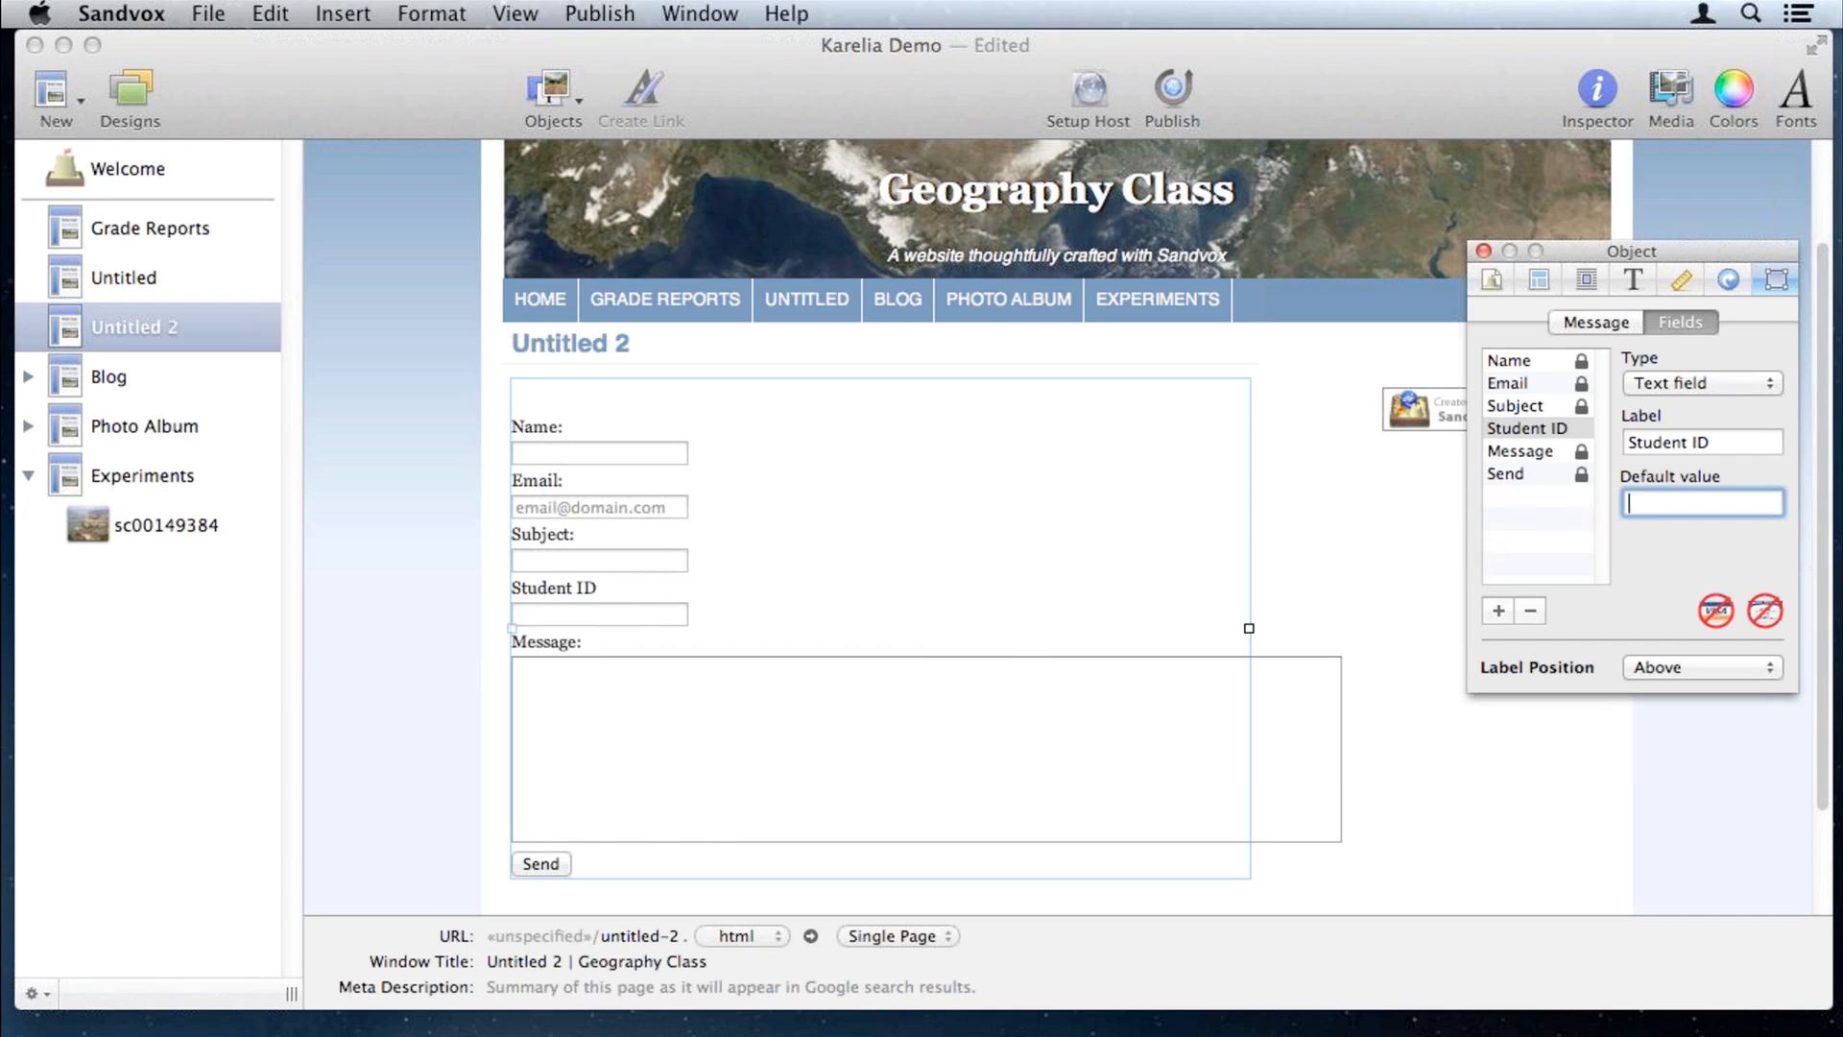
key(super+Tab)
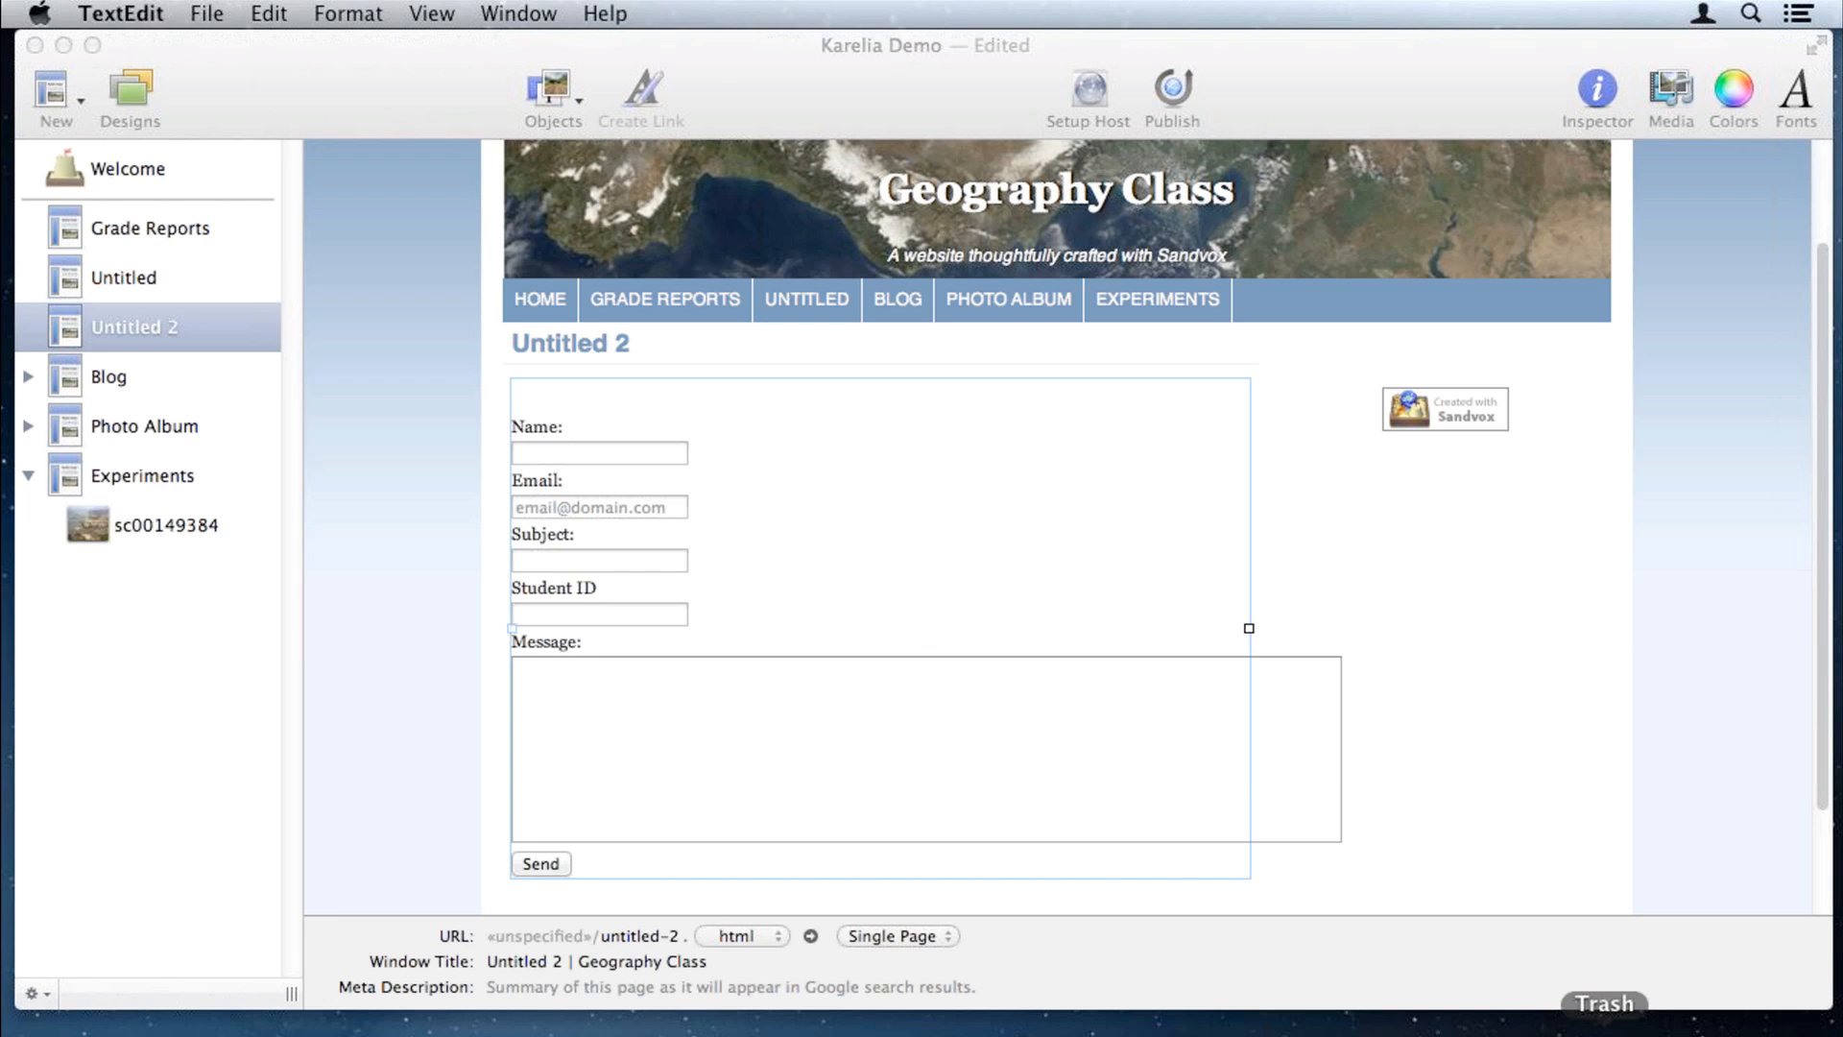
click(1263, 64)
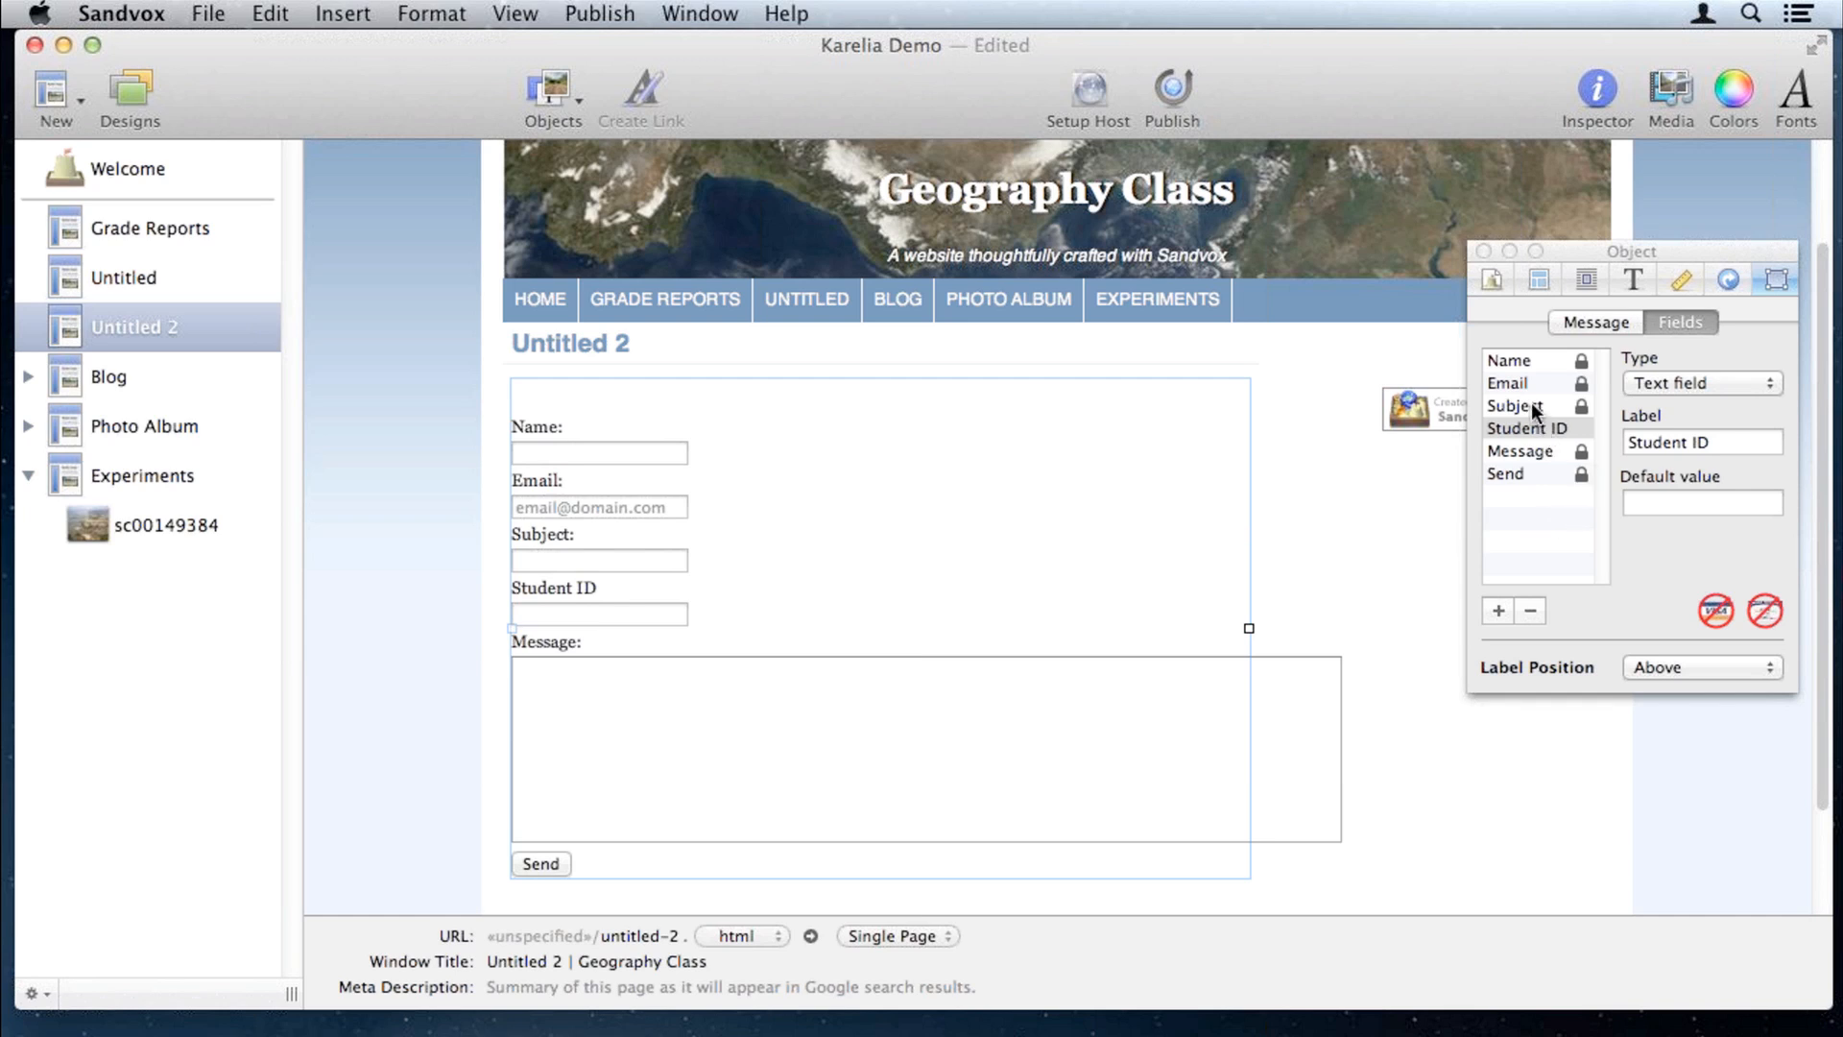
Step: Make the Subject field a popup with choices Homework clarification, Grade request and other
click(1525, 404)
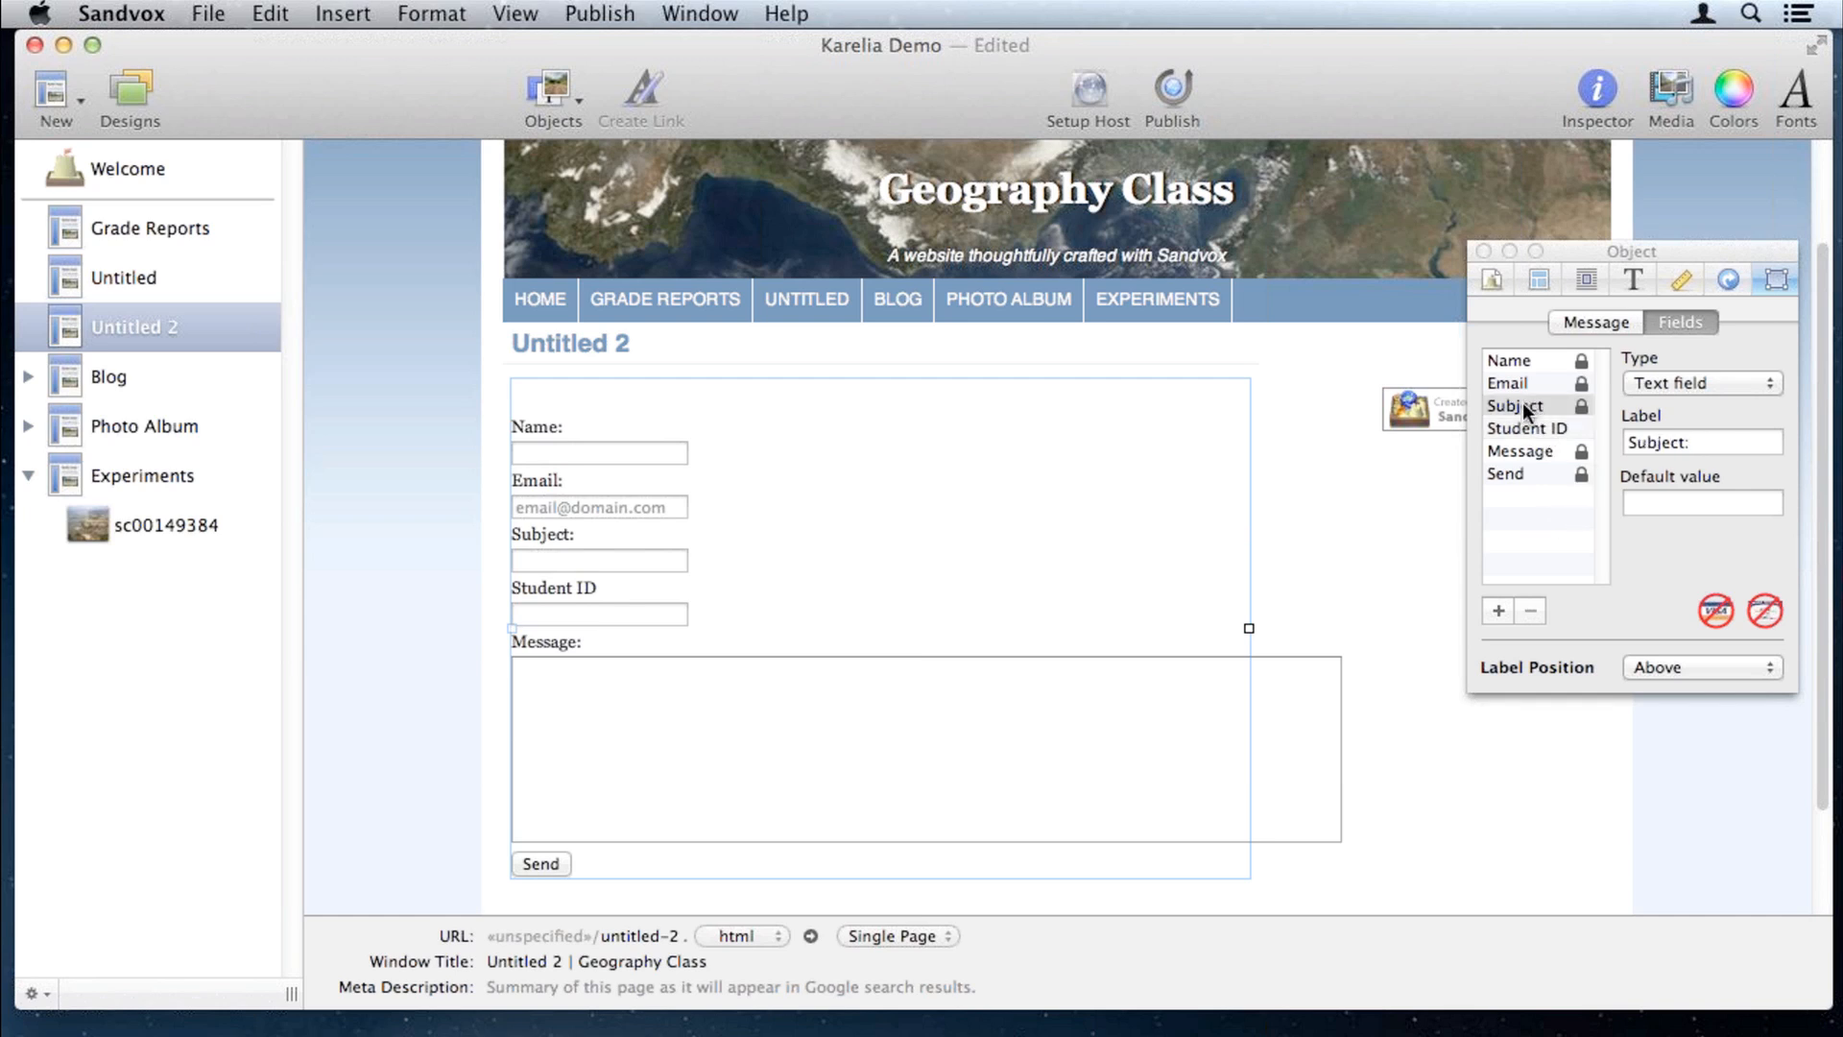
click(1662, 382)
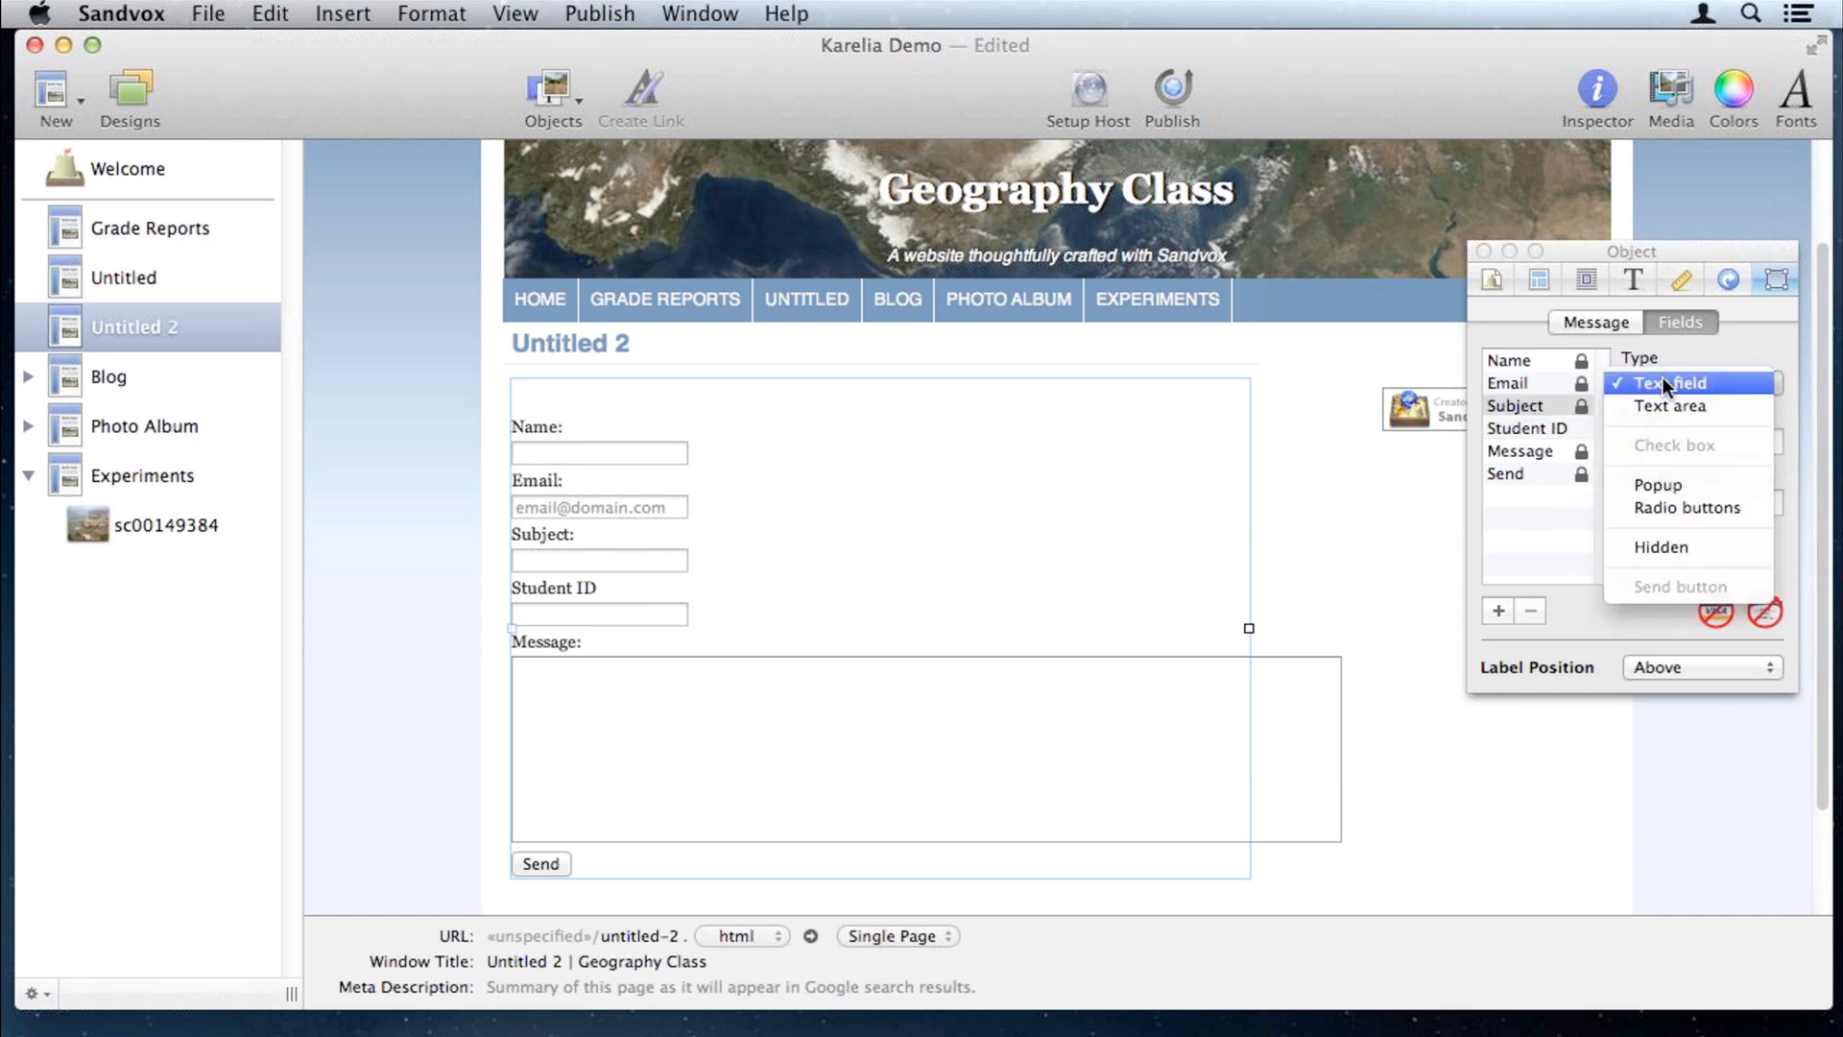
click(1655, 486)
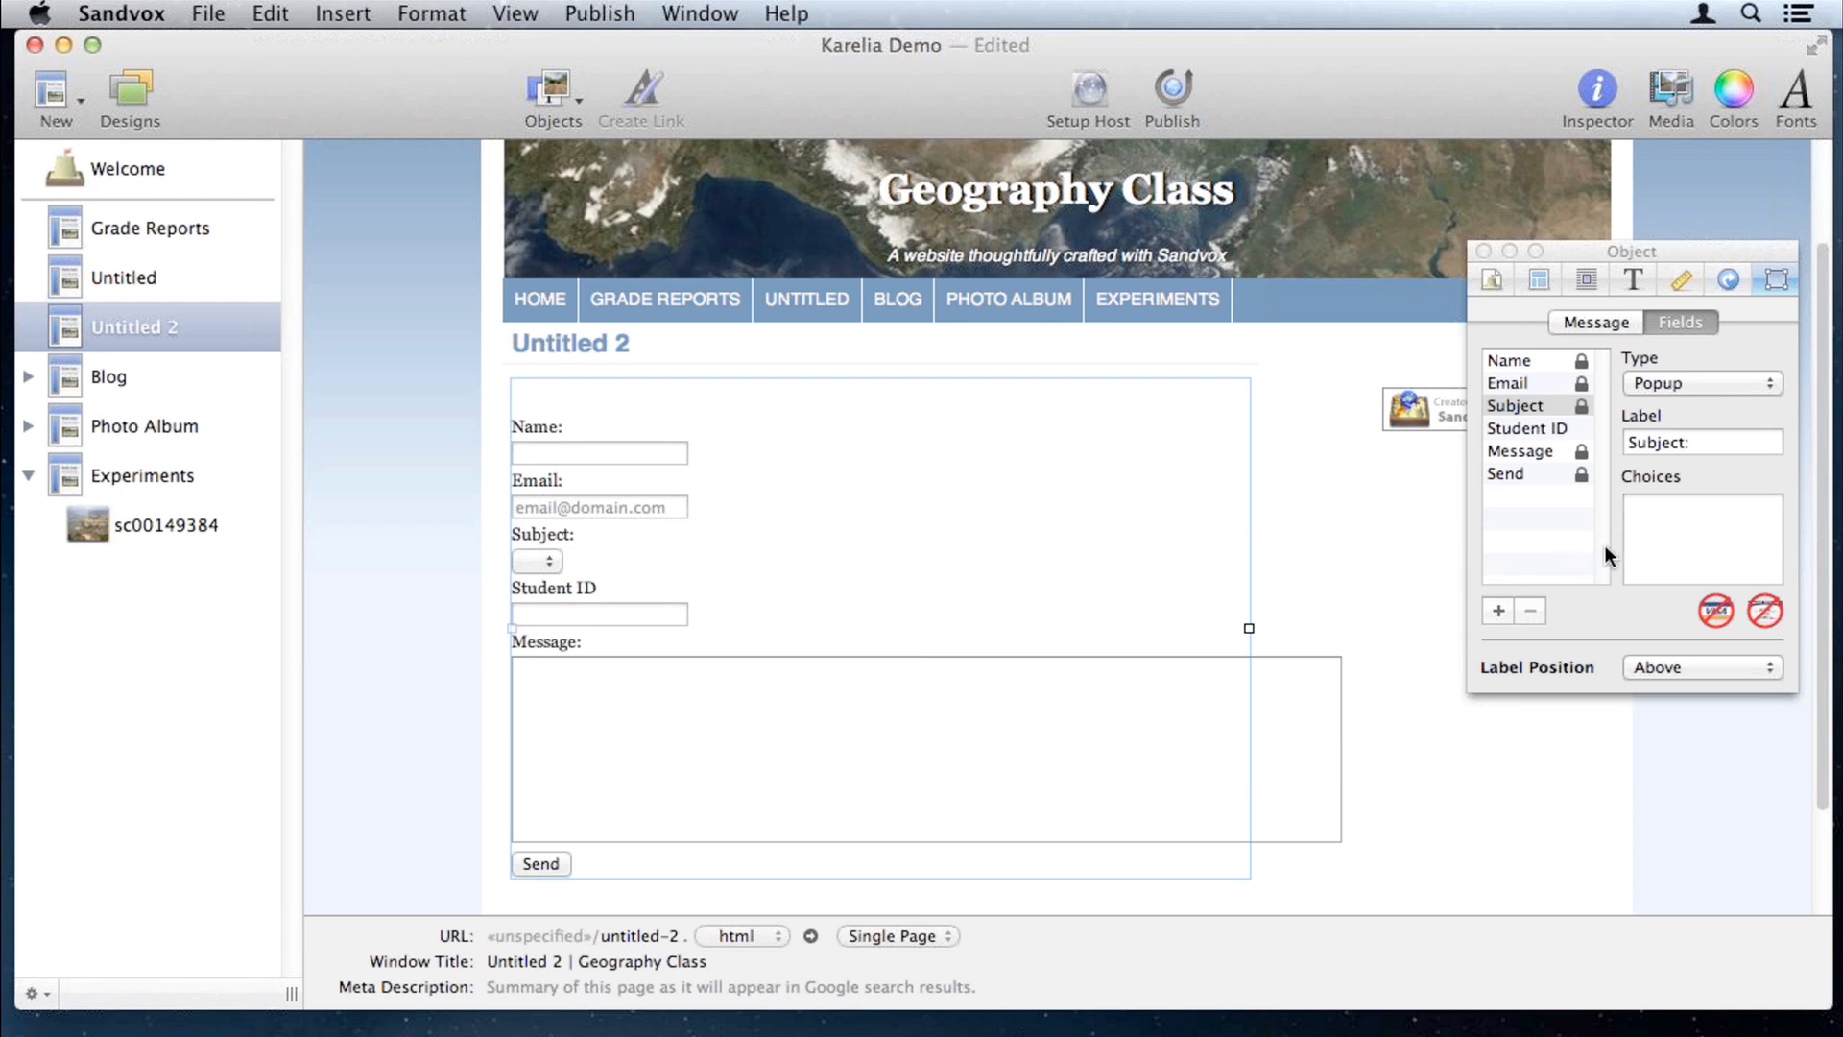
click(1656, 531)
key(super+v)
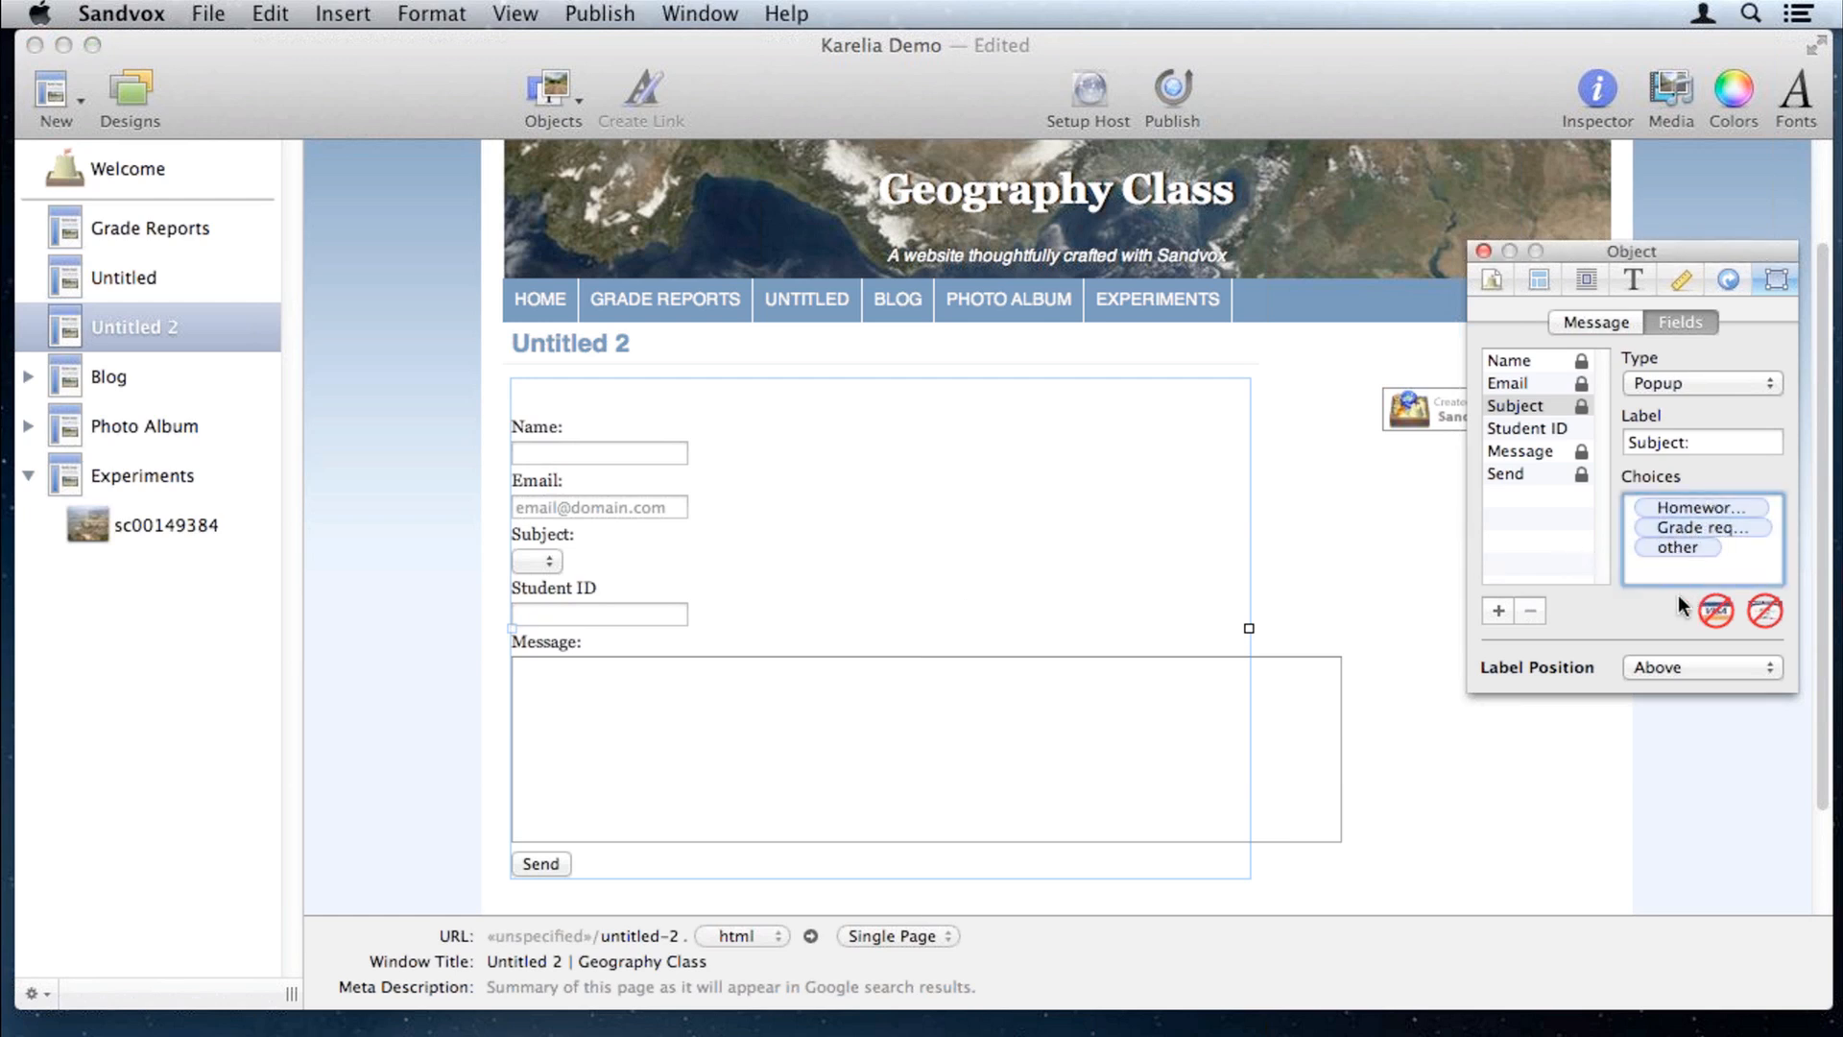
key(Tab)
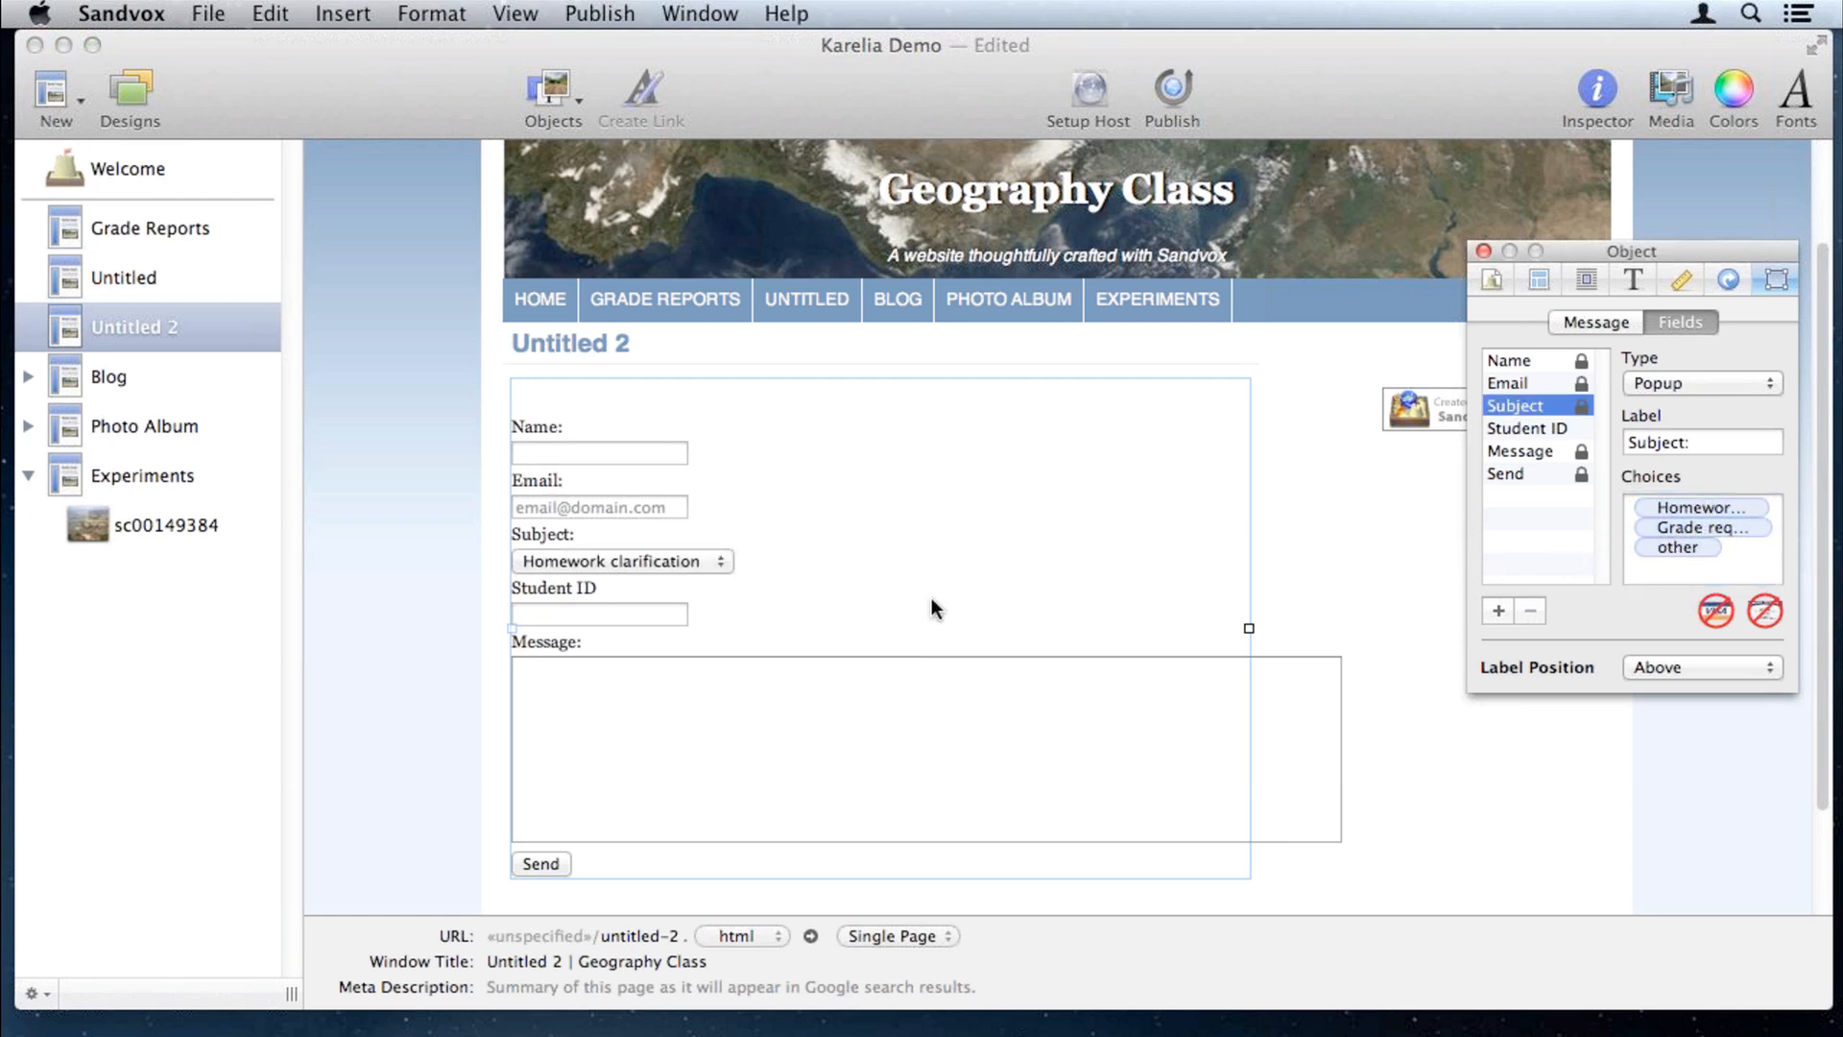
Step: Check the Subject popup on the page, leaving Homework clarification selected
click(639, 560)
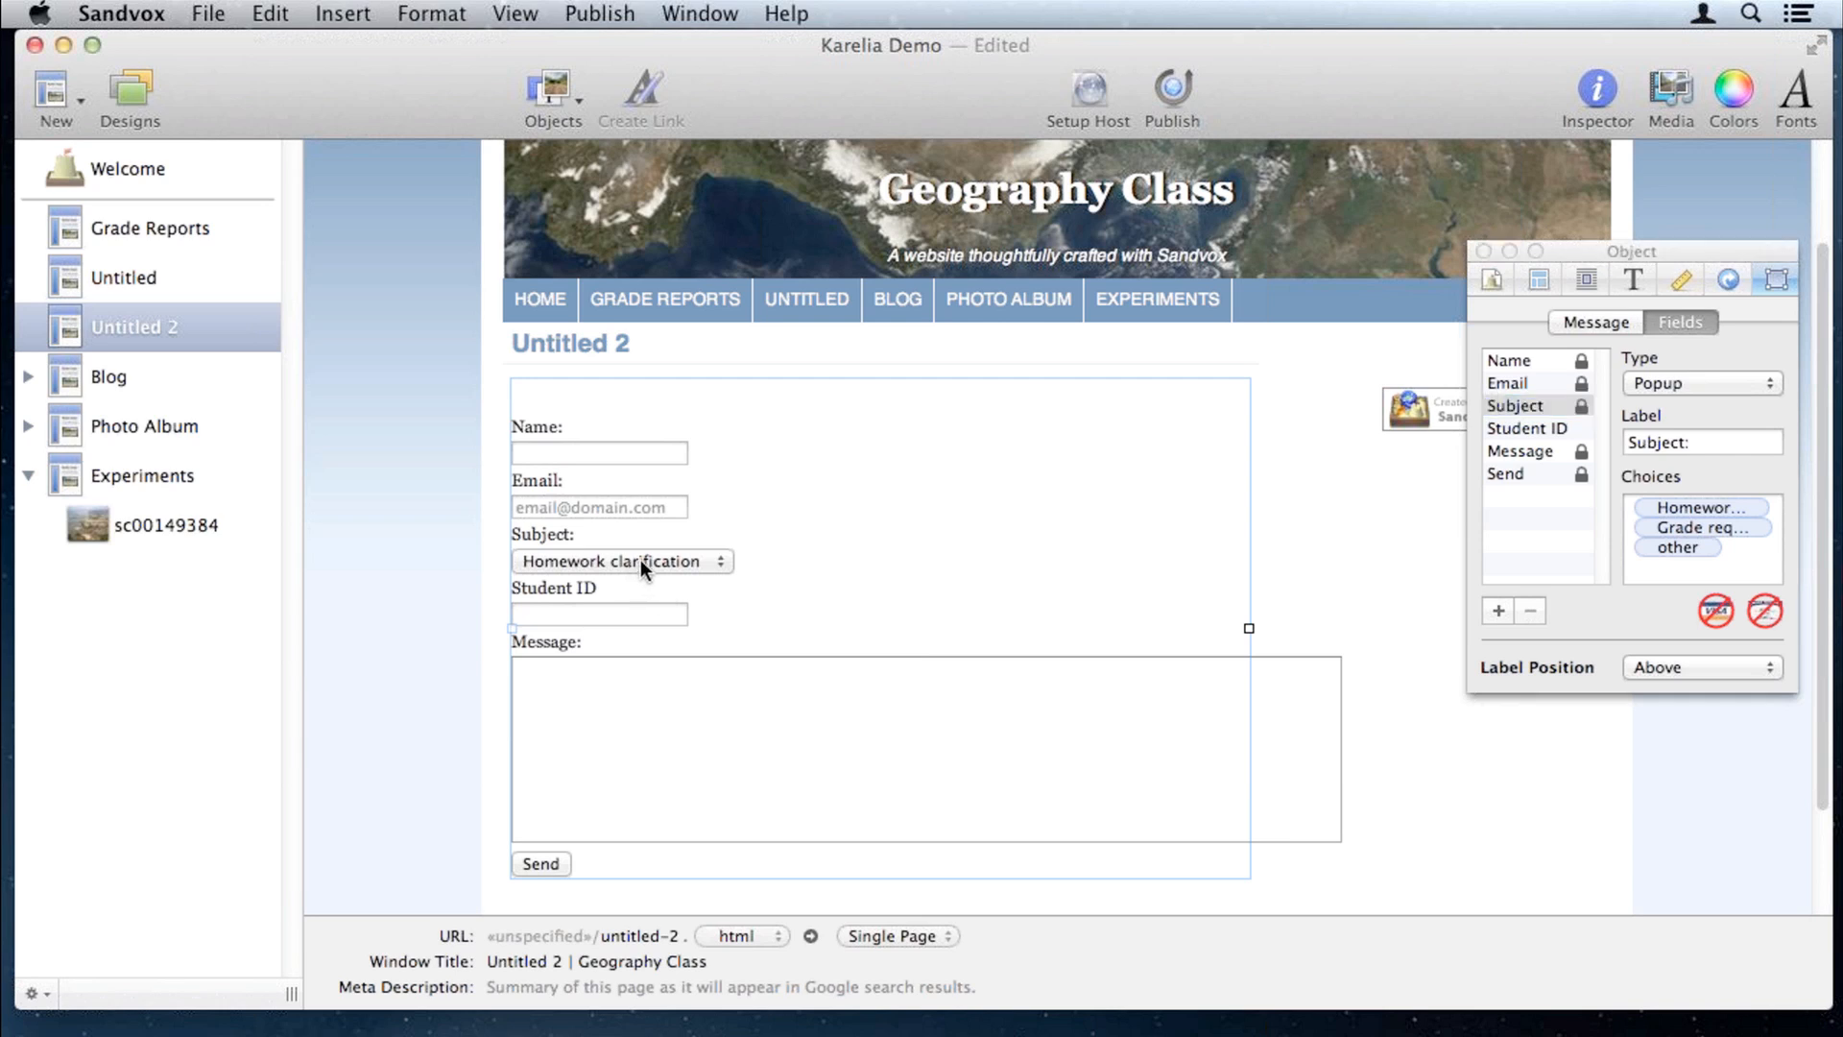
click(641, 560)
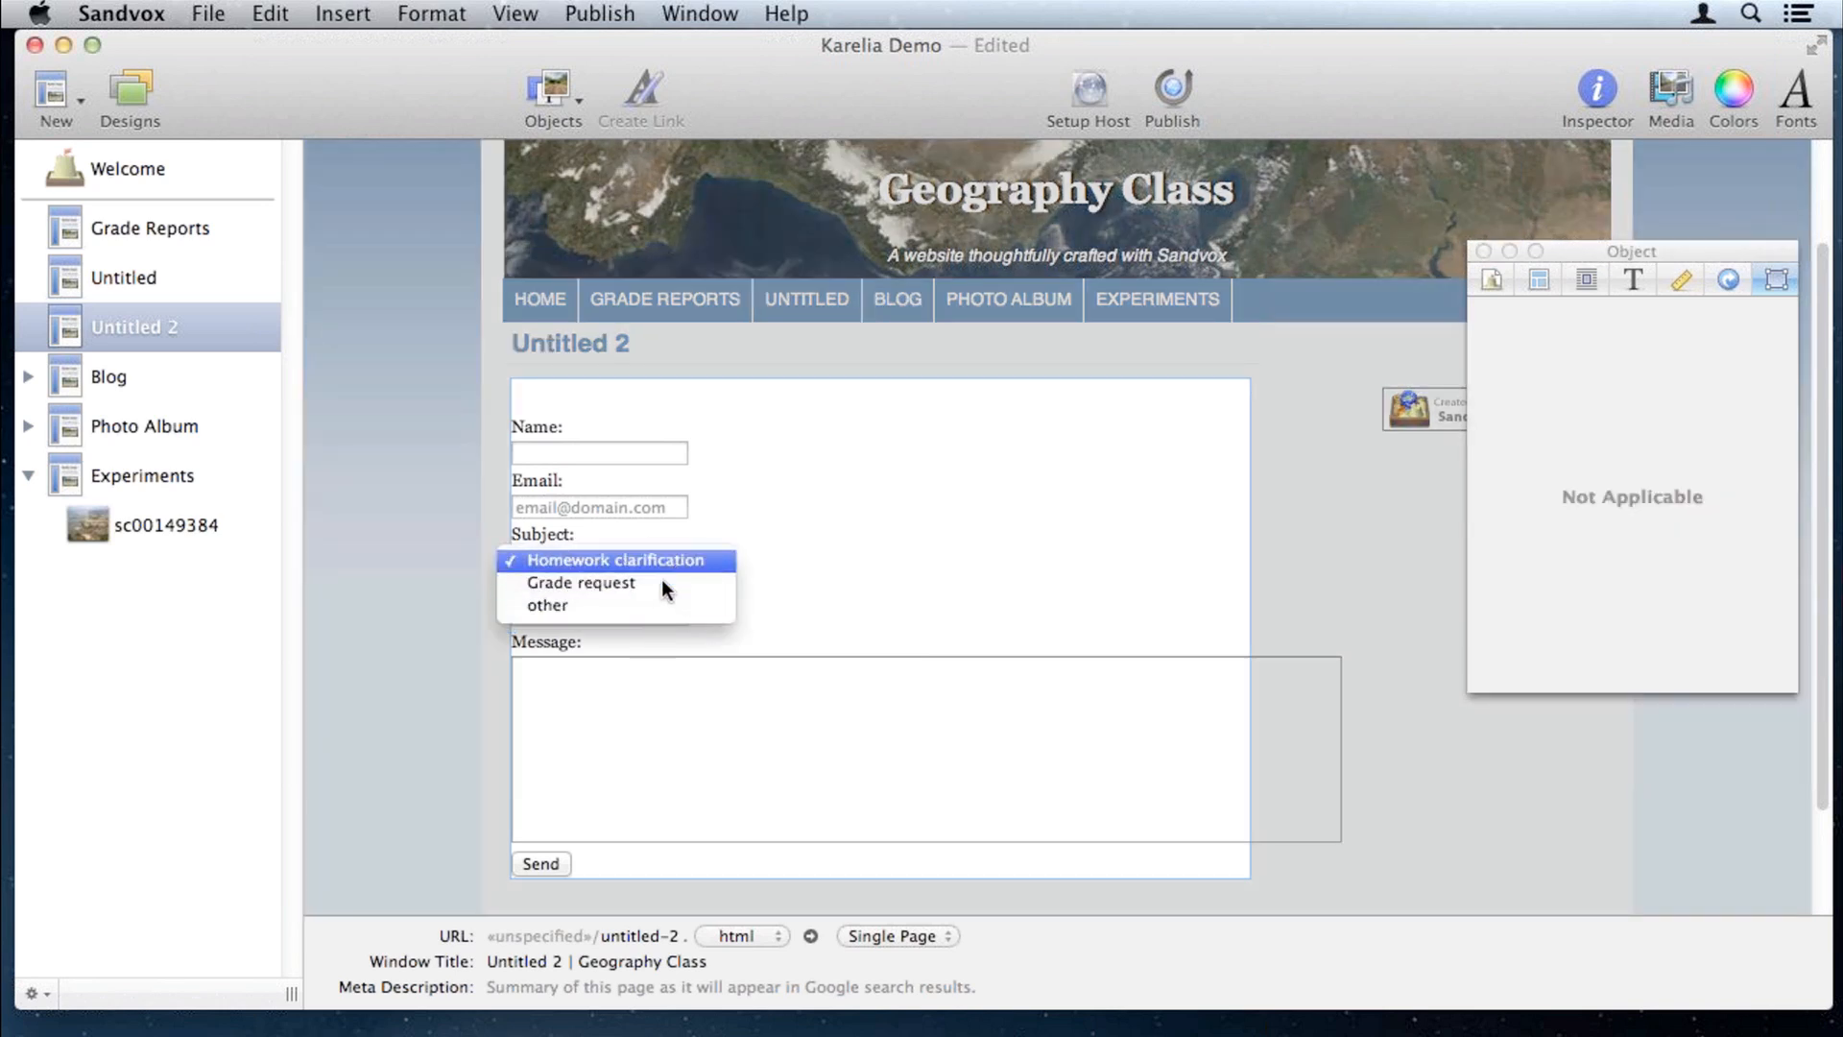
click(409, 525)
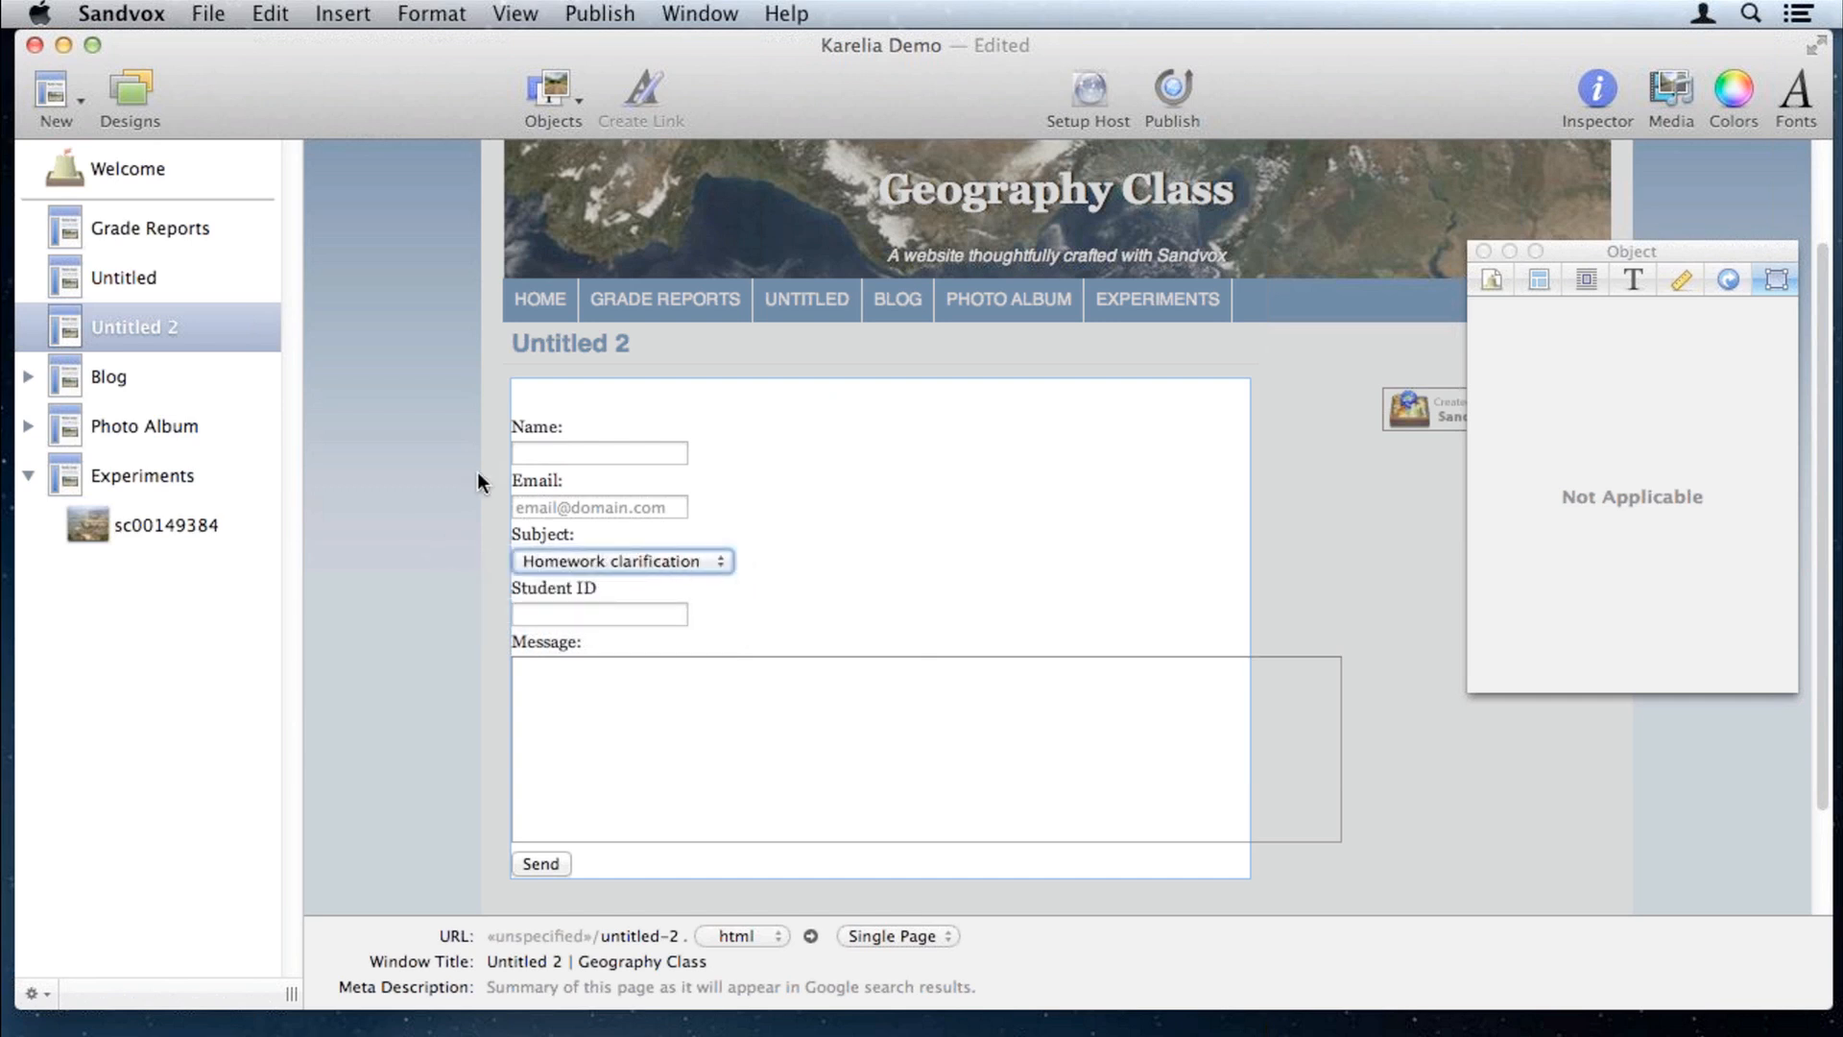
Step: Open the Welcome page and scroll down through it to the footer
click(142, 168)
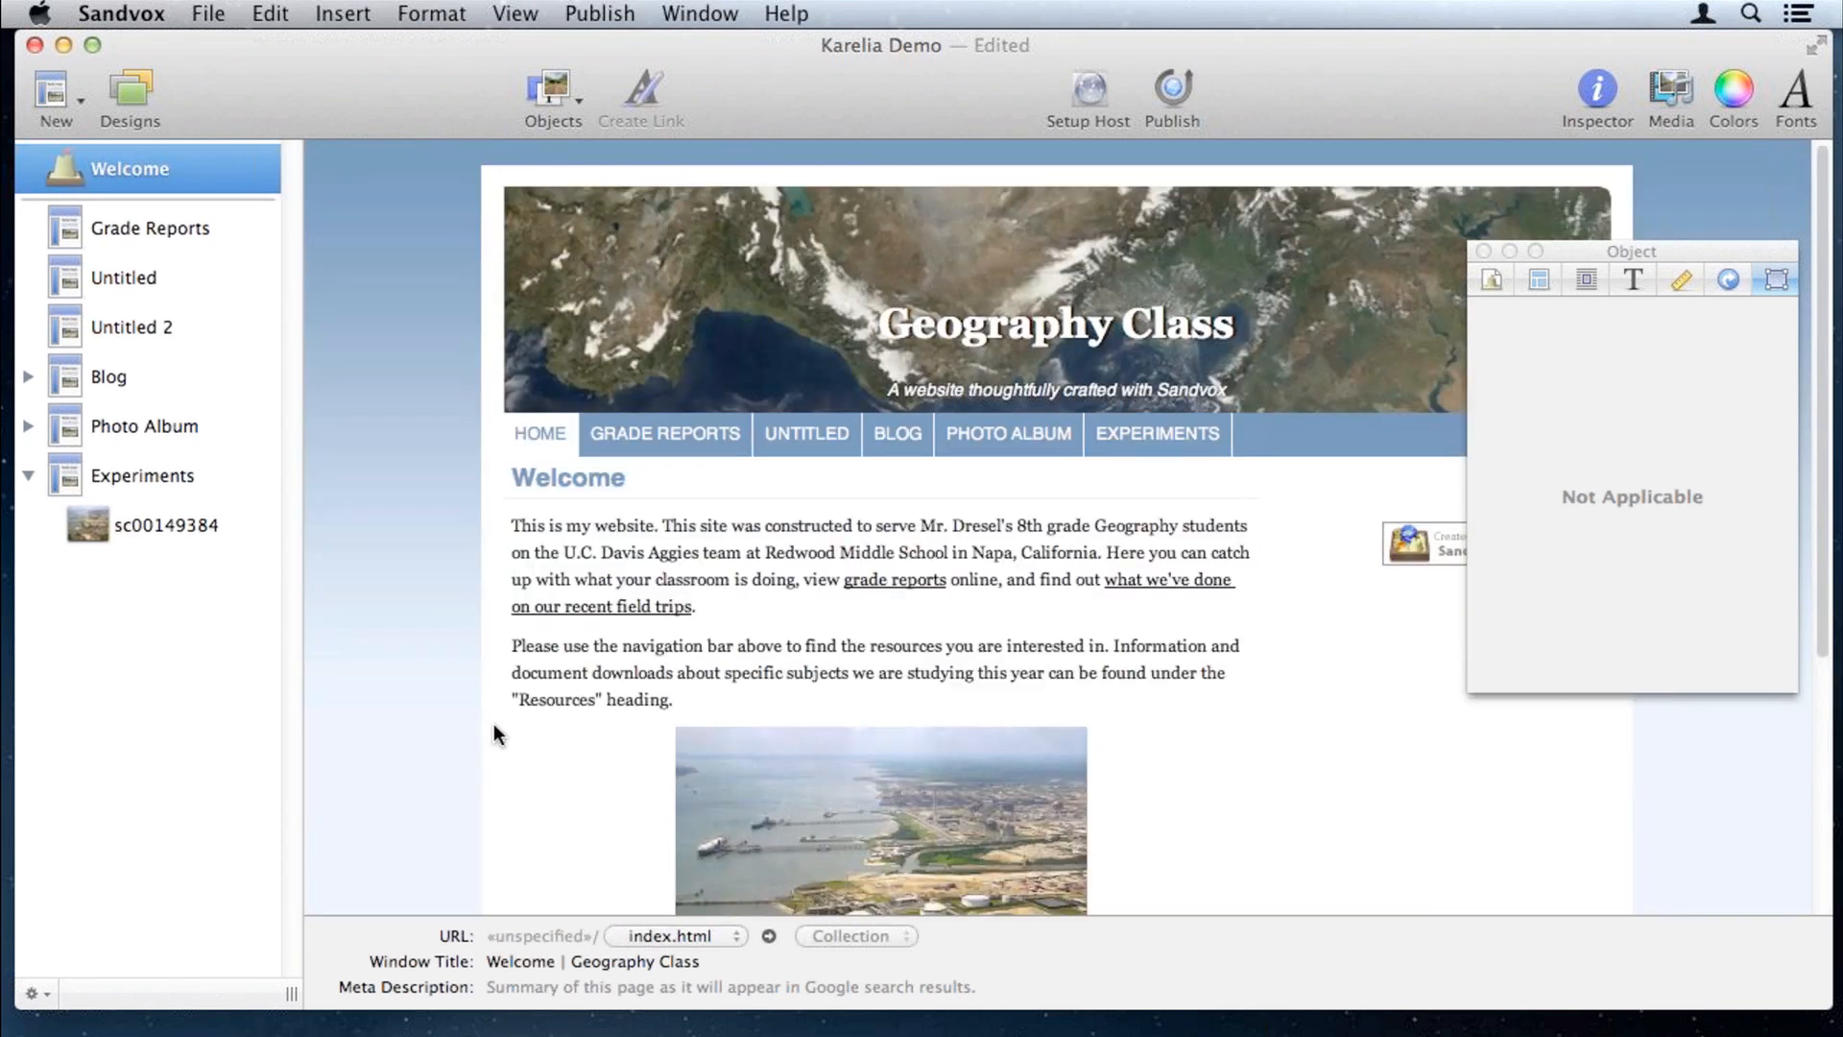
scroll(493, 735, down, 5)
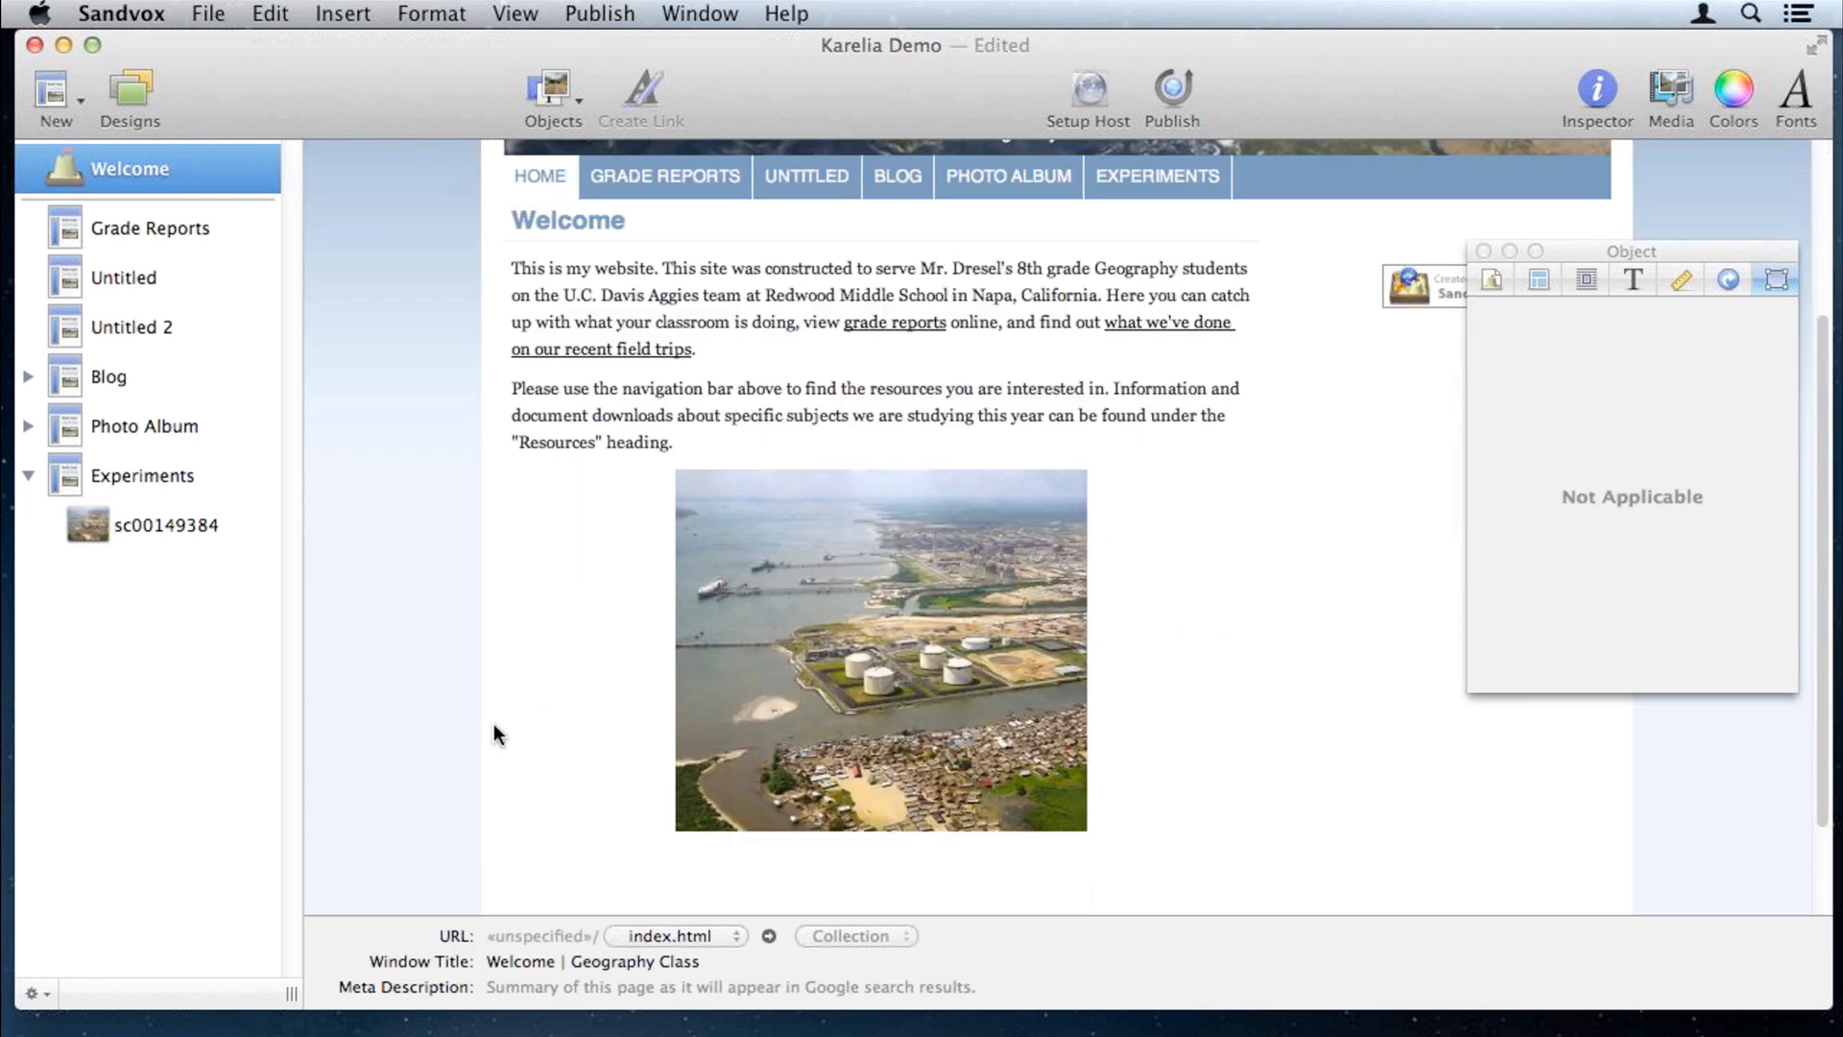
scroll(797, 764, down, 3)
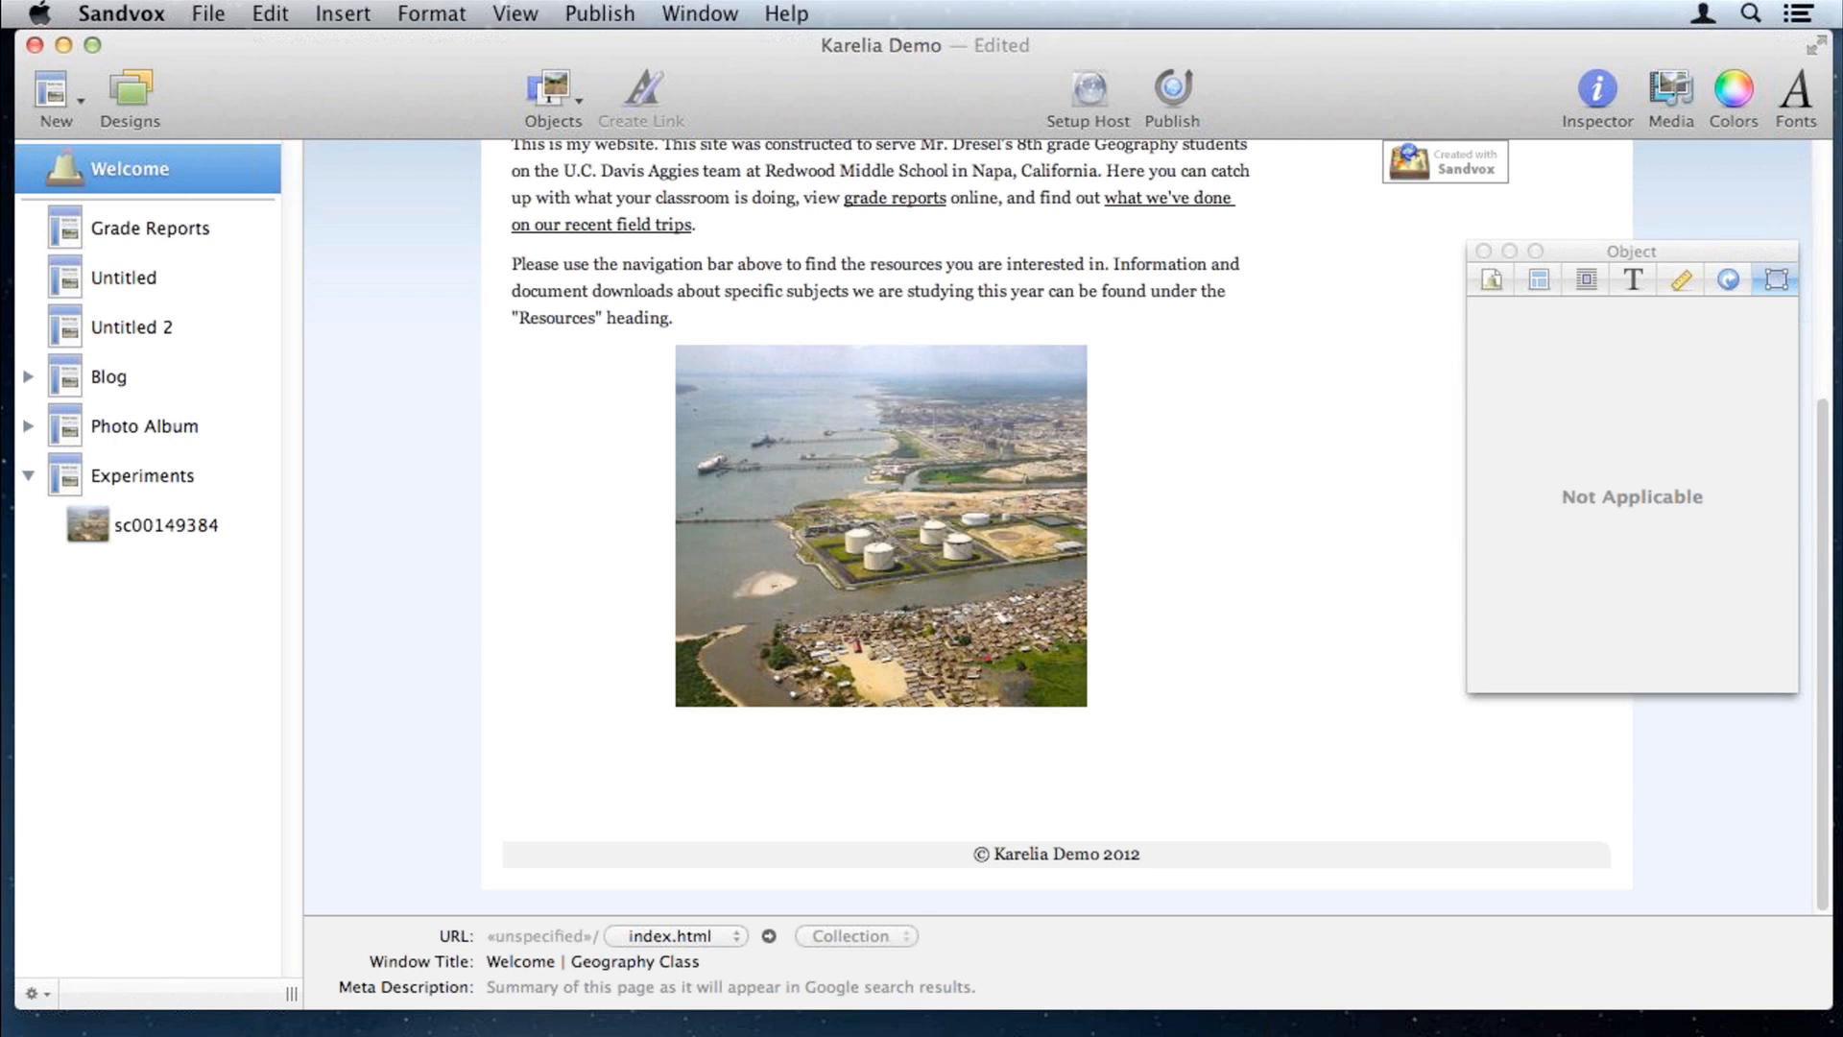
key(super+Tab)
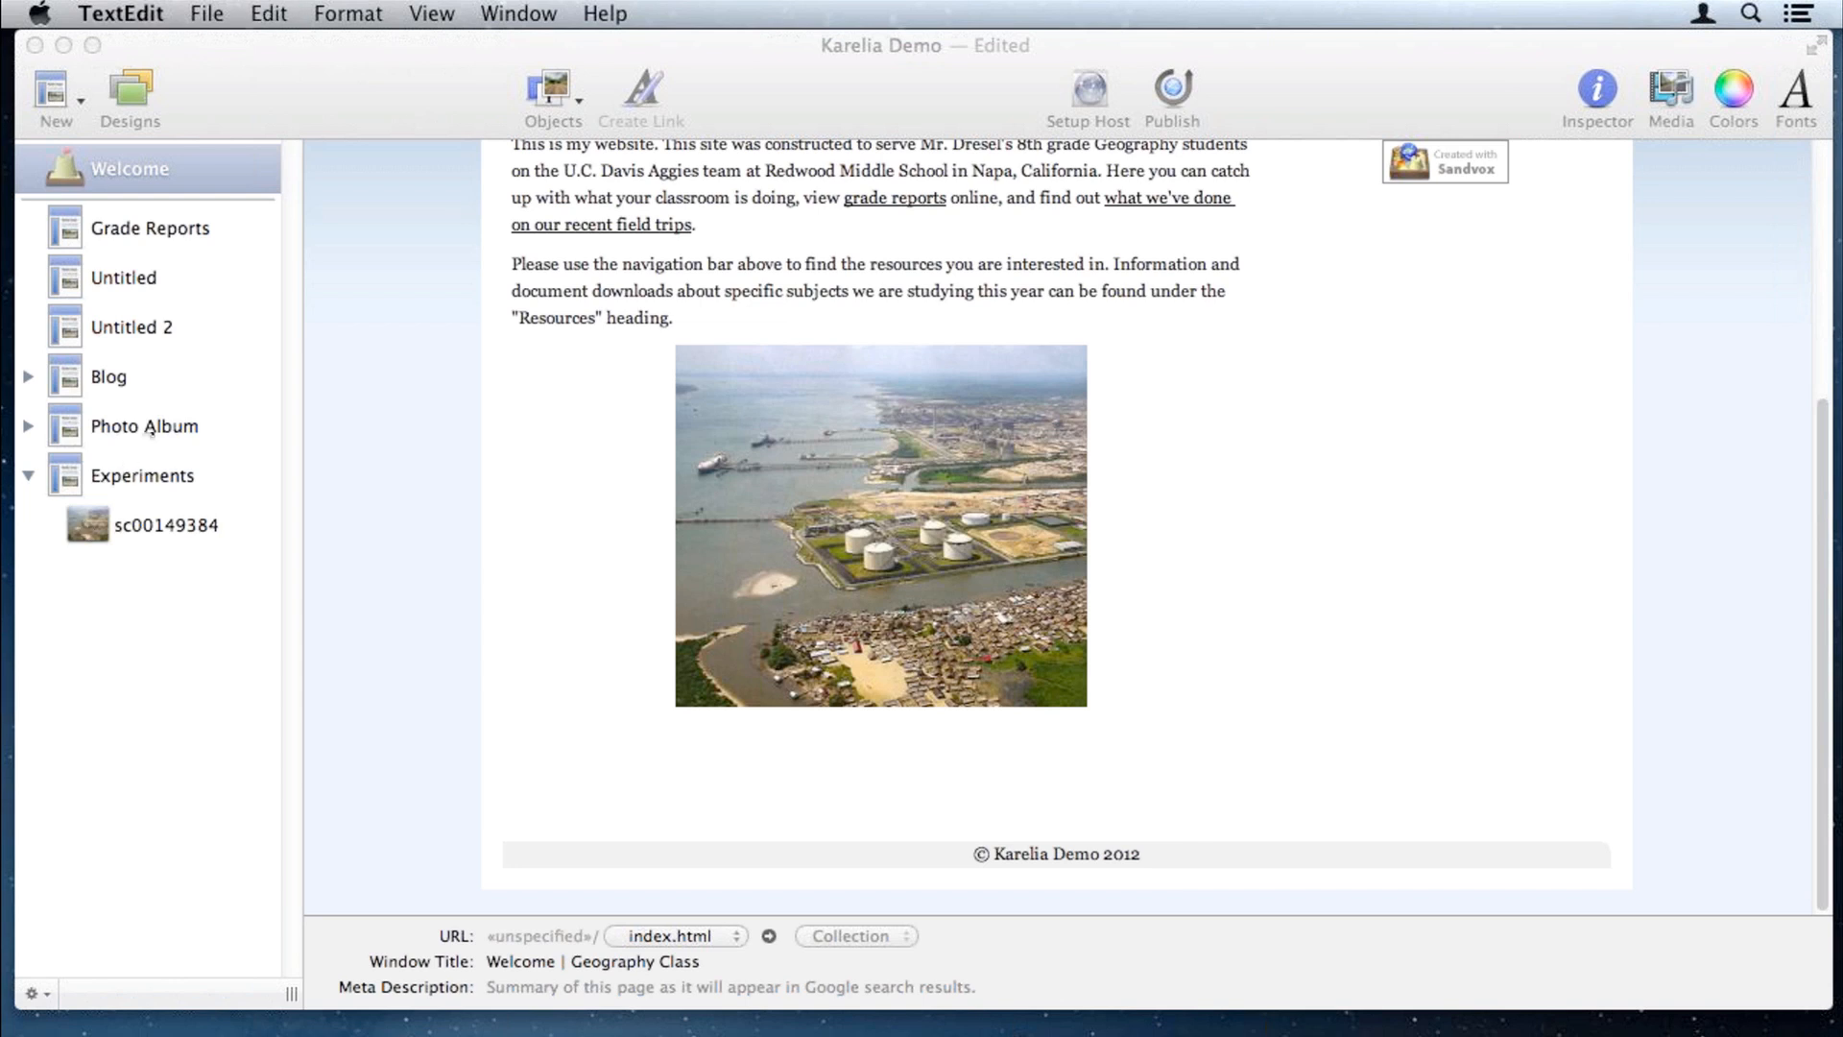
Step: View the Untitled 2 contact form, return to Welcome, and drag the Object inspector off screen
click(140, 328)
click(140, 328)
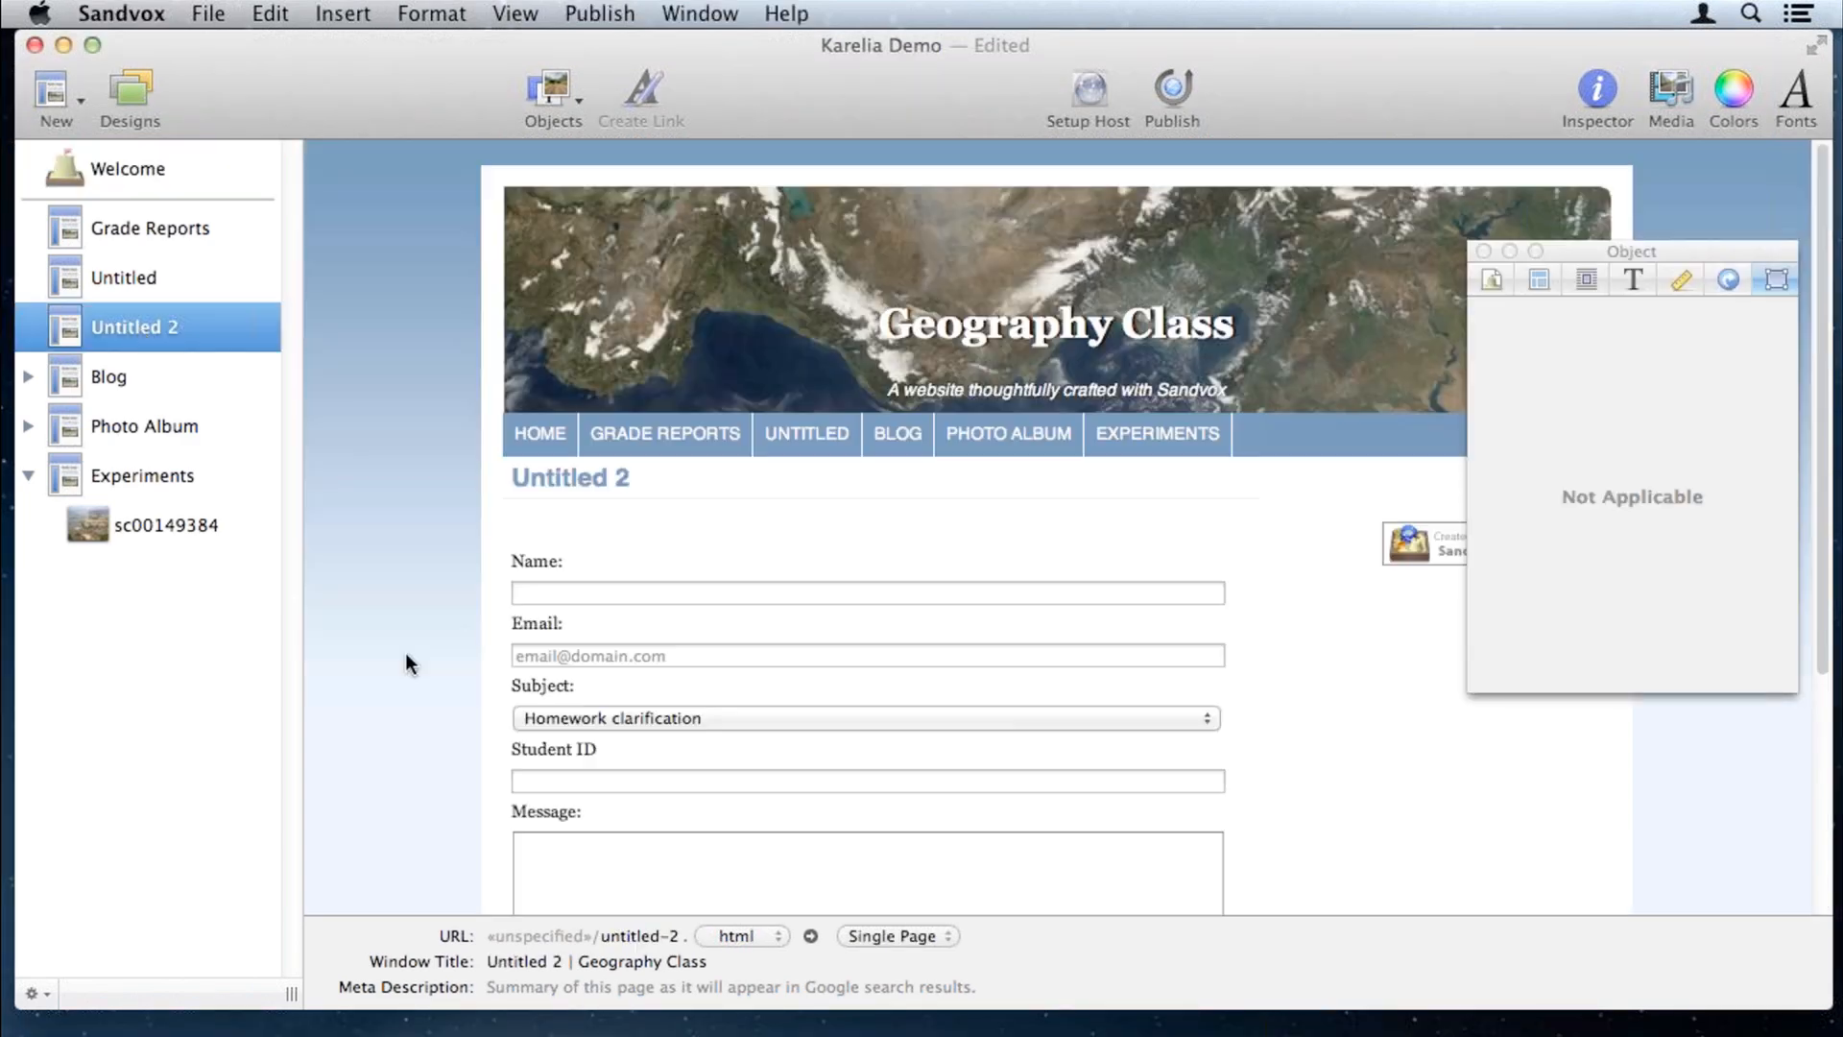
scroll(413, 665, down, 5)
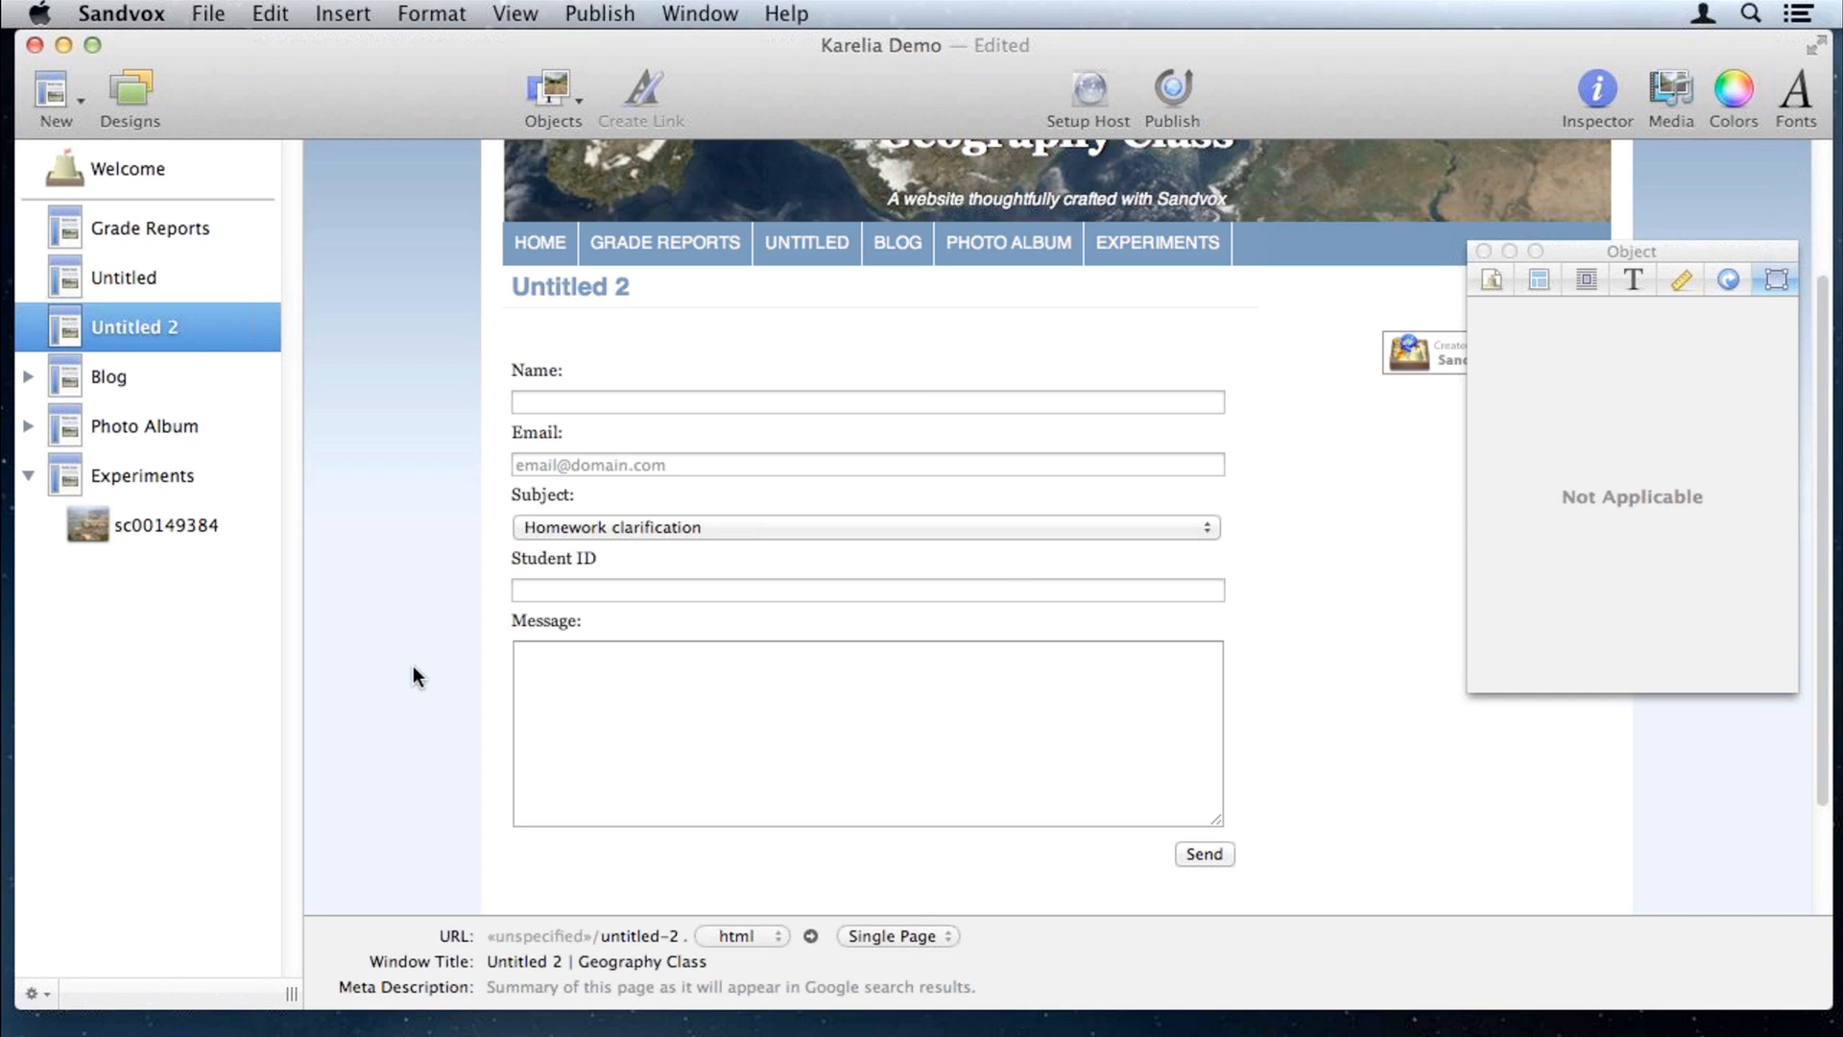
click(123, 168)
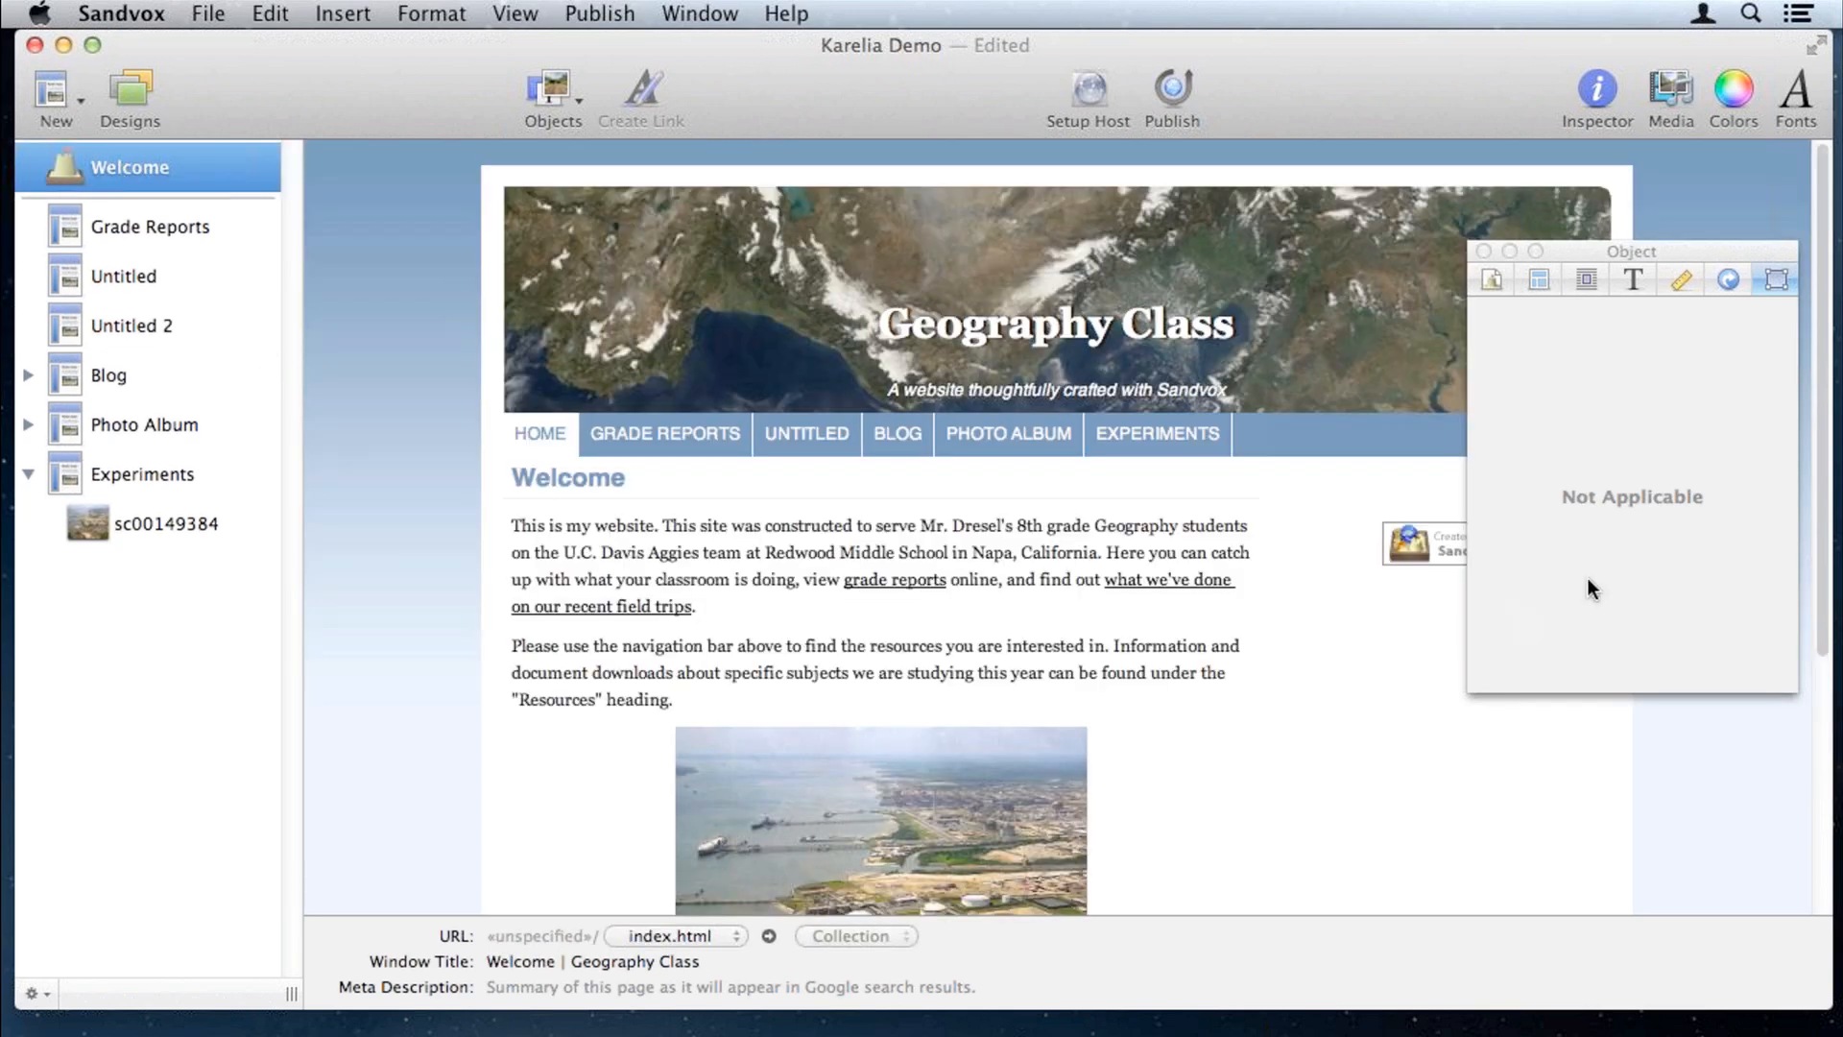
drag(1574, 248, 1842, 312)
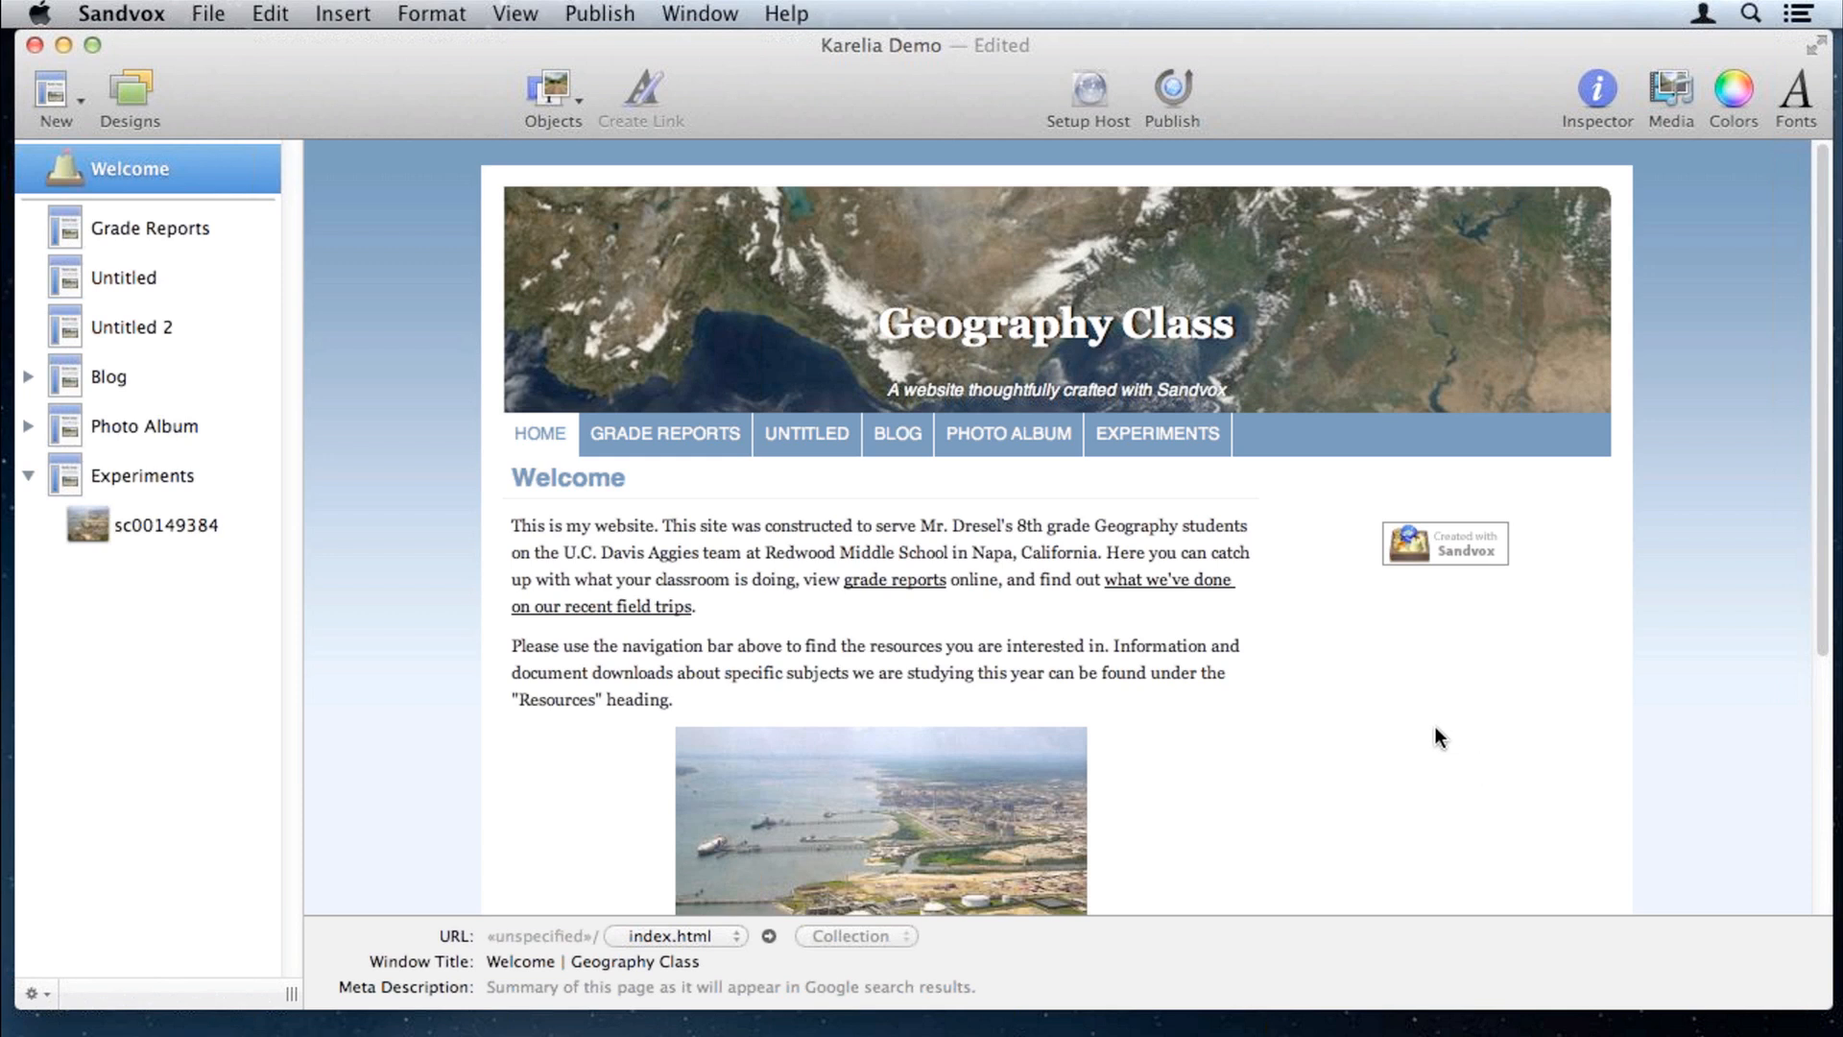
Step: Insert an External RSS Feed using the infoplease day-in-history feed address
click(1485, 747)
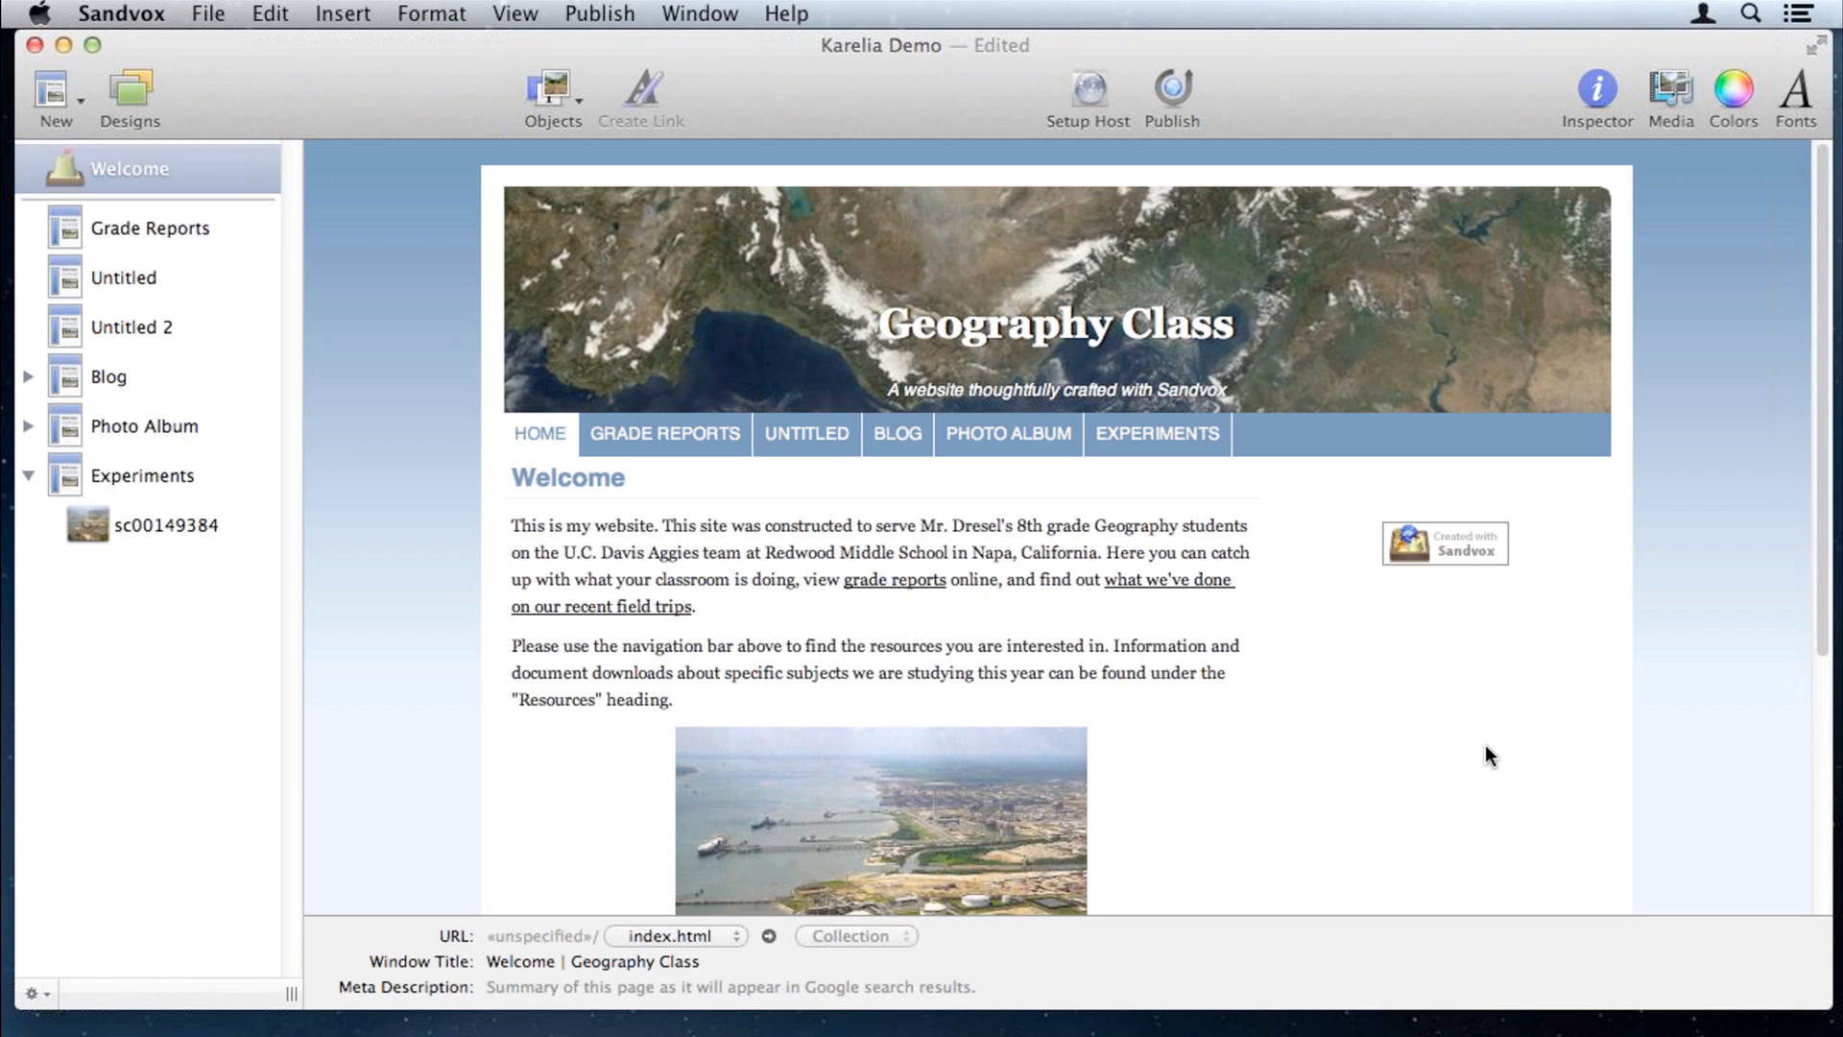
click(552, 85)
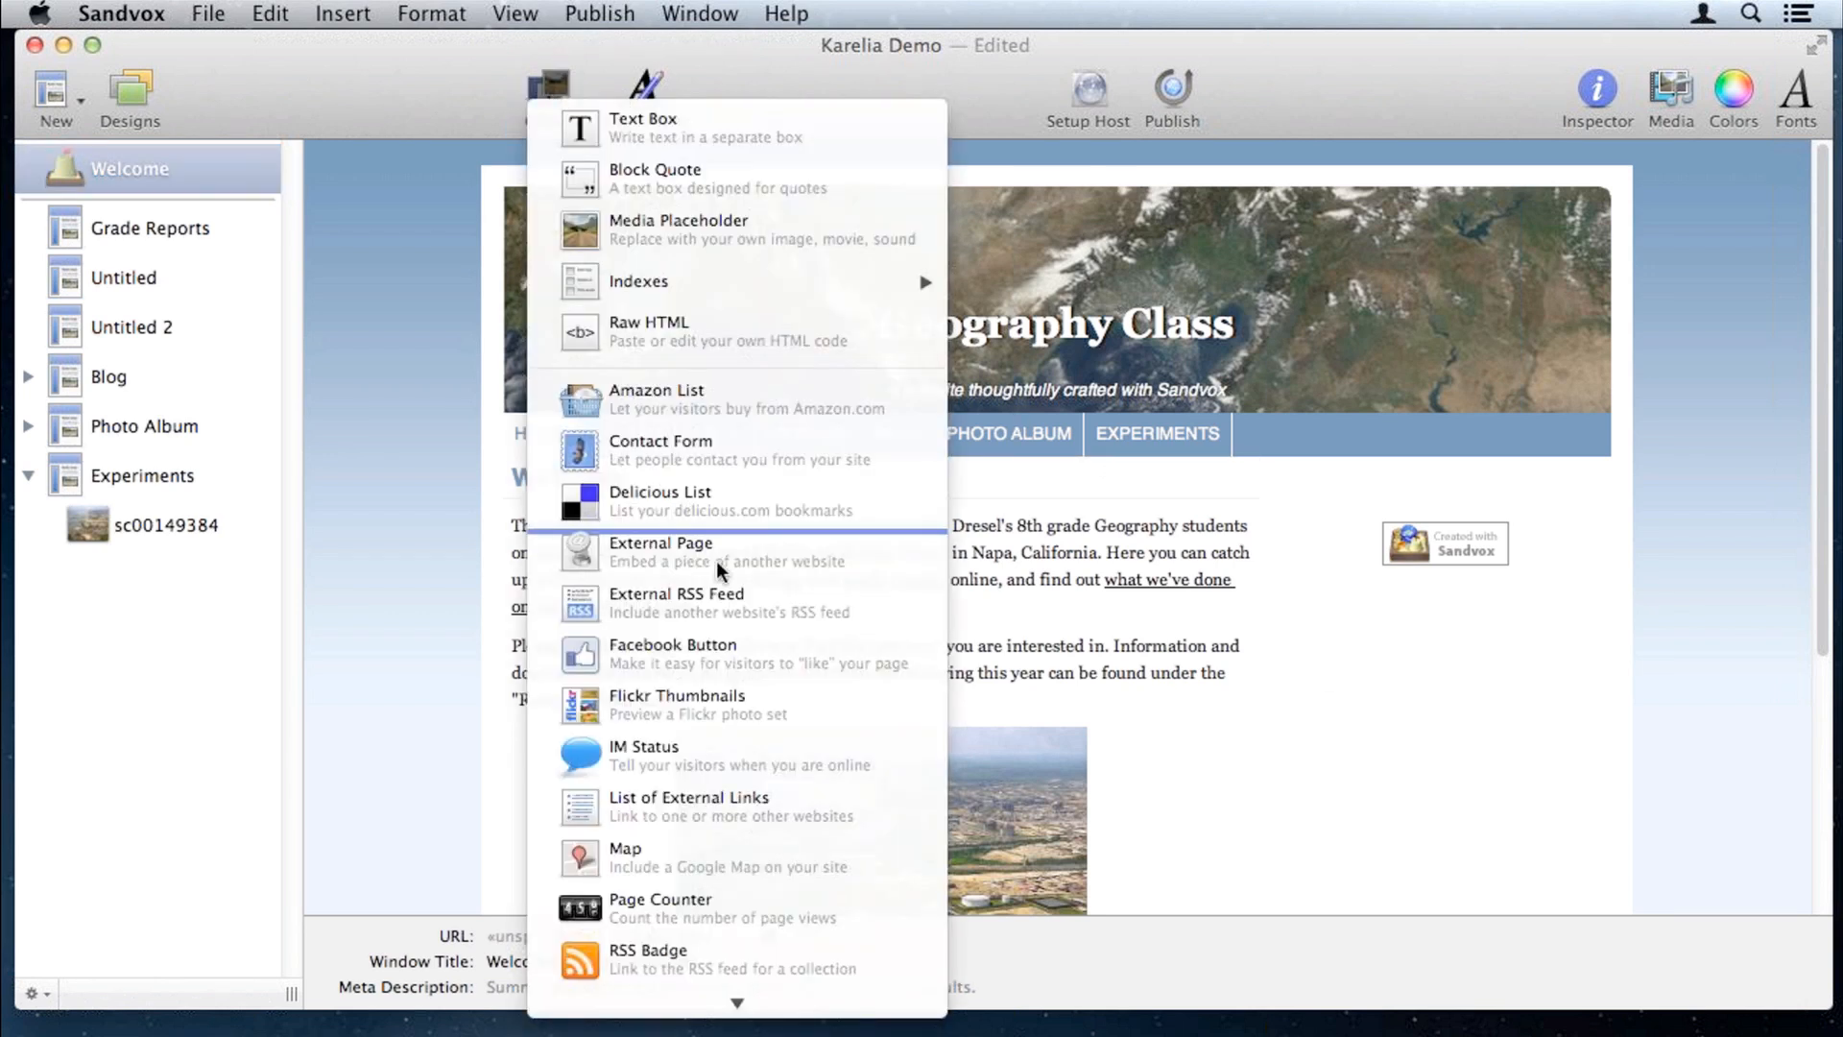
click(820, 609)
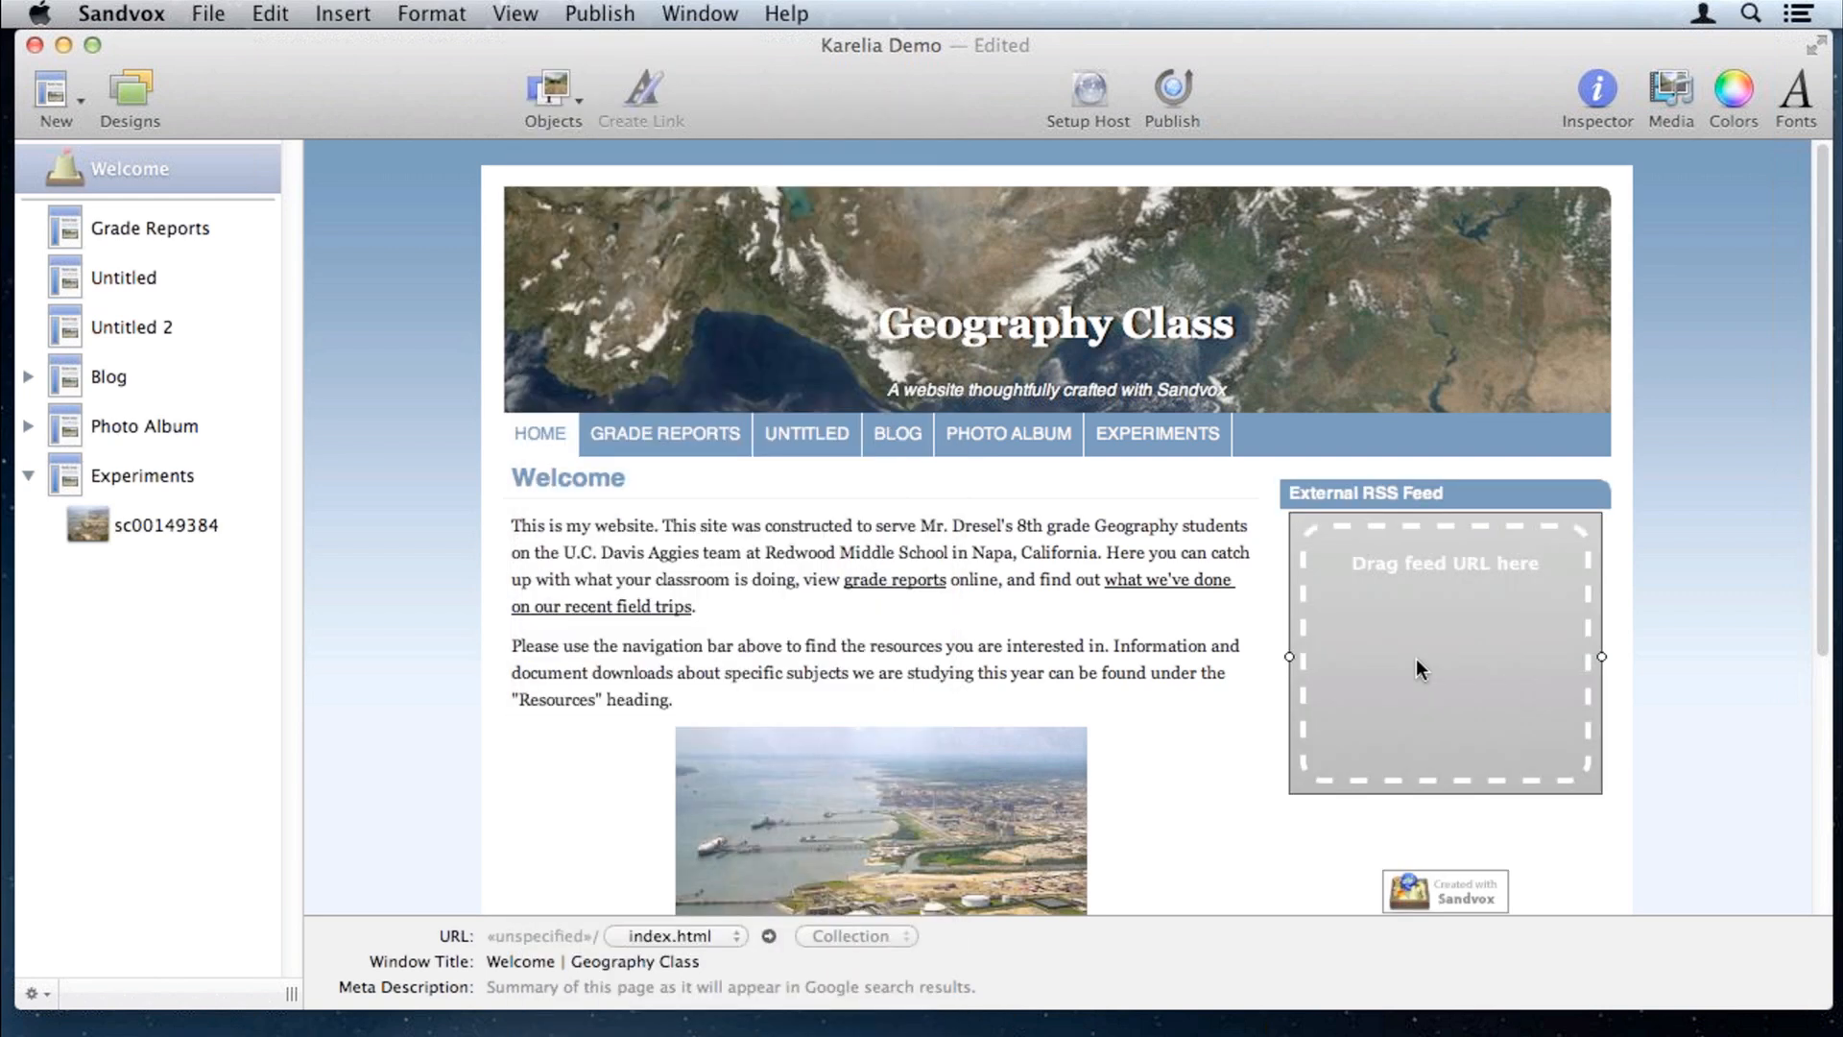
drag(1841, 310, 1511, 222)
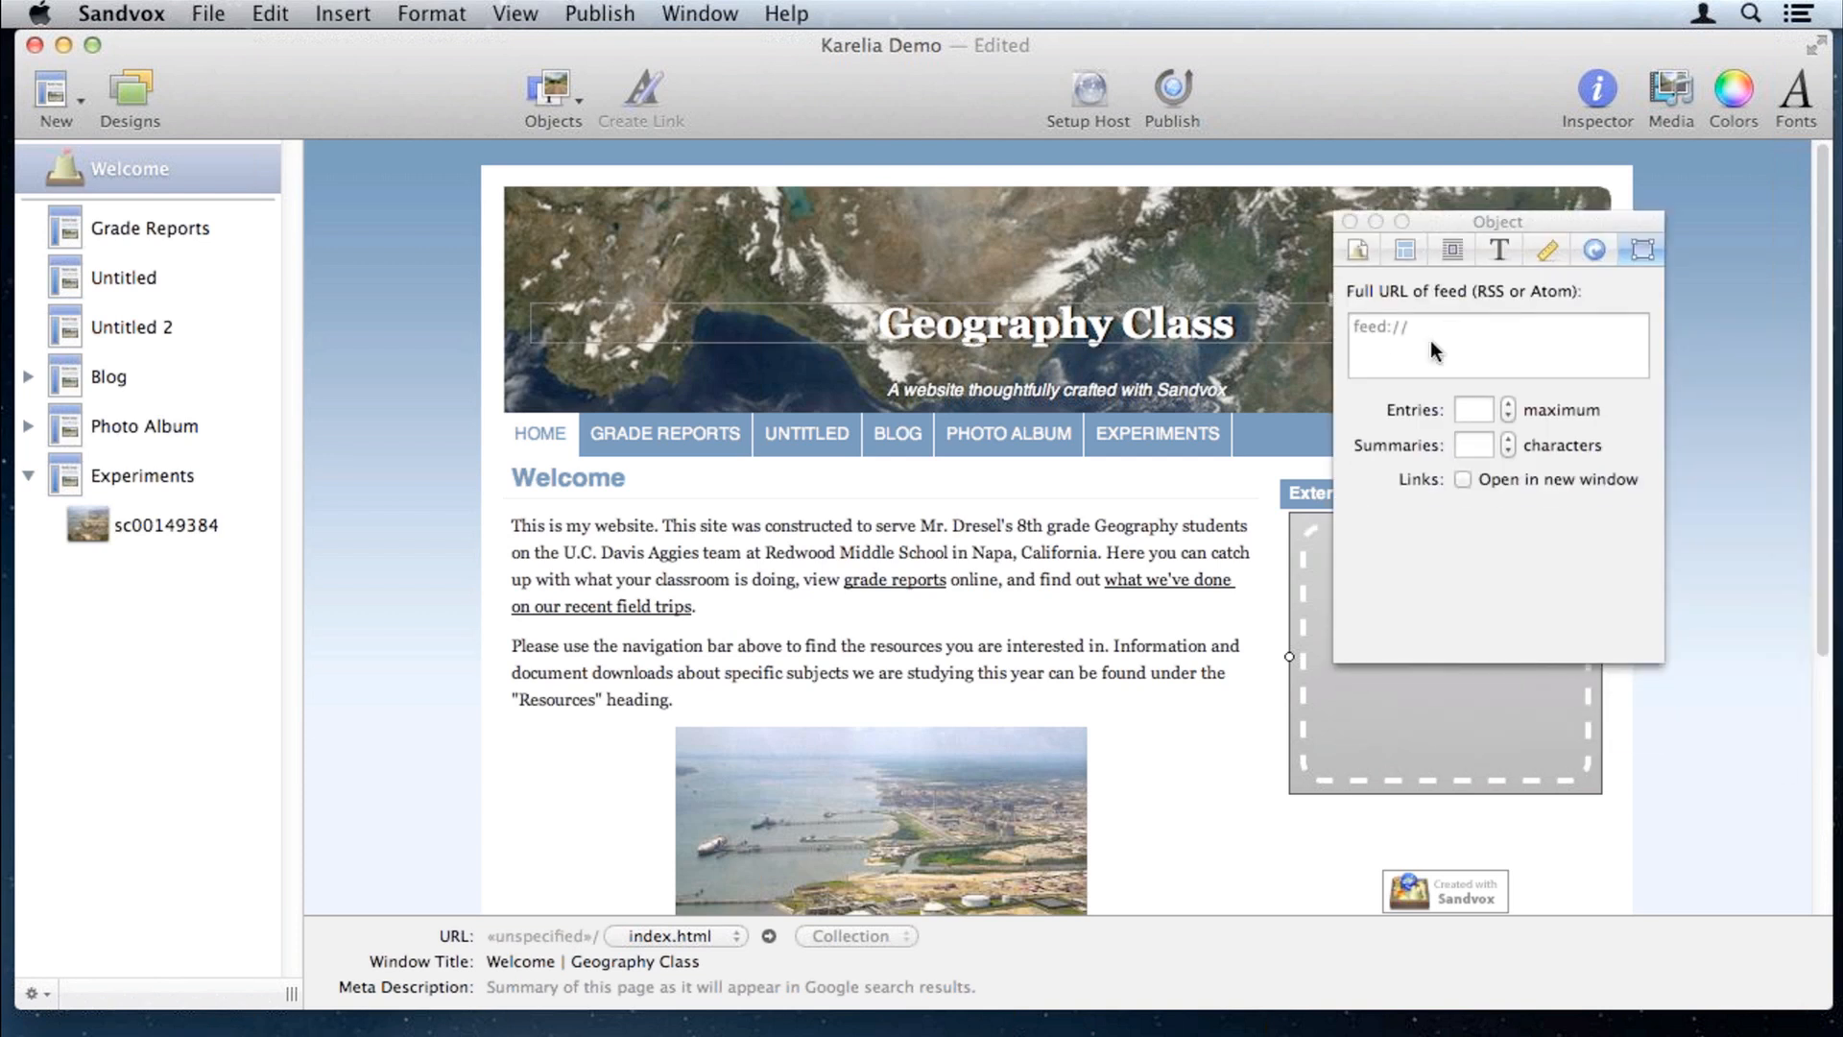
click(1430, 338)
text(http://www.infoplease.com/rss/dayinhistory.rss)
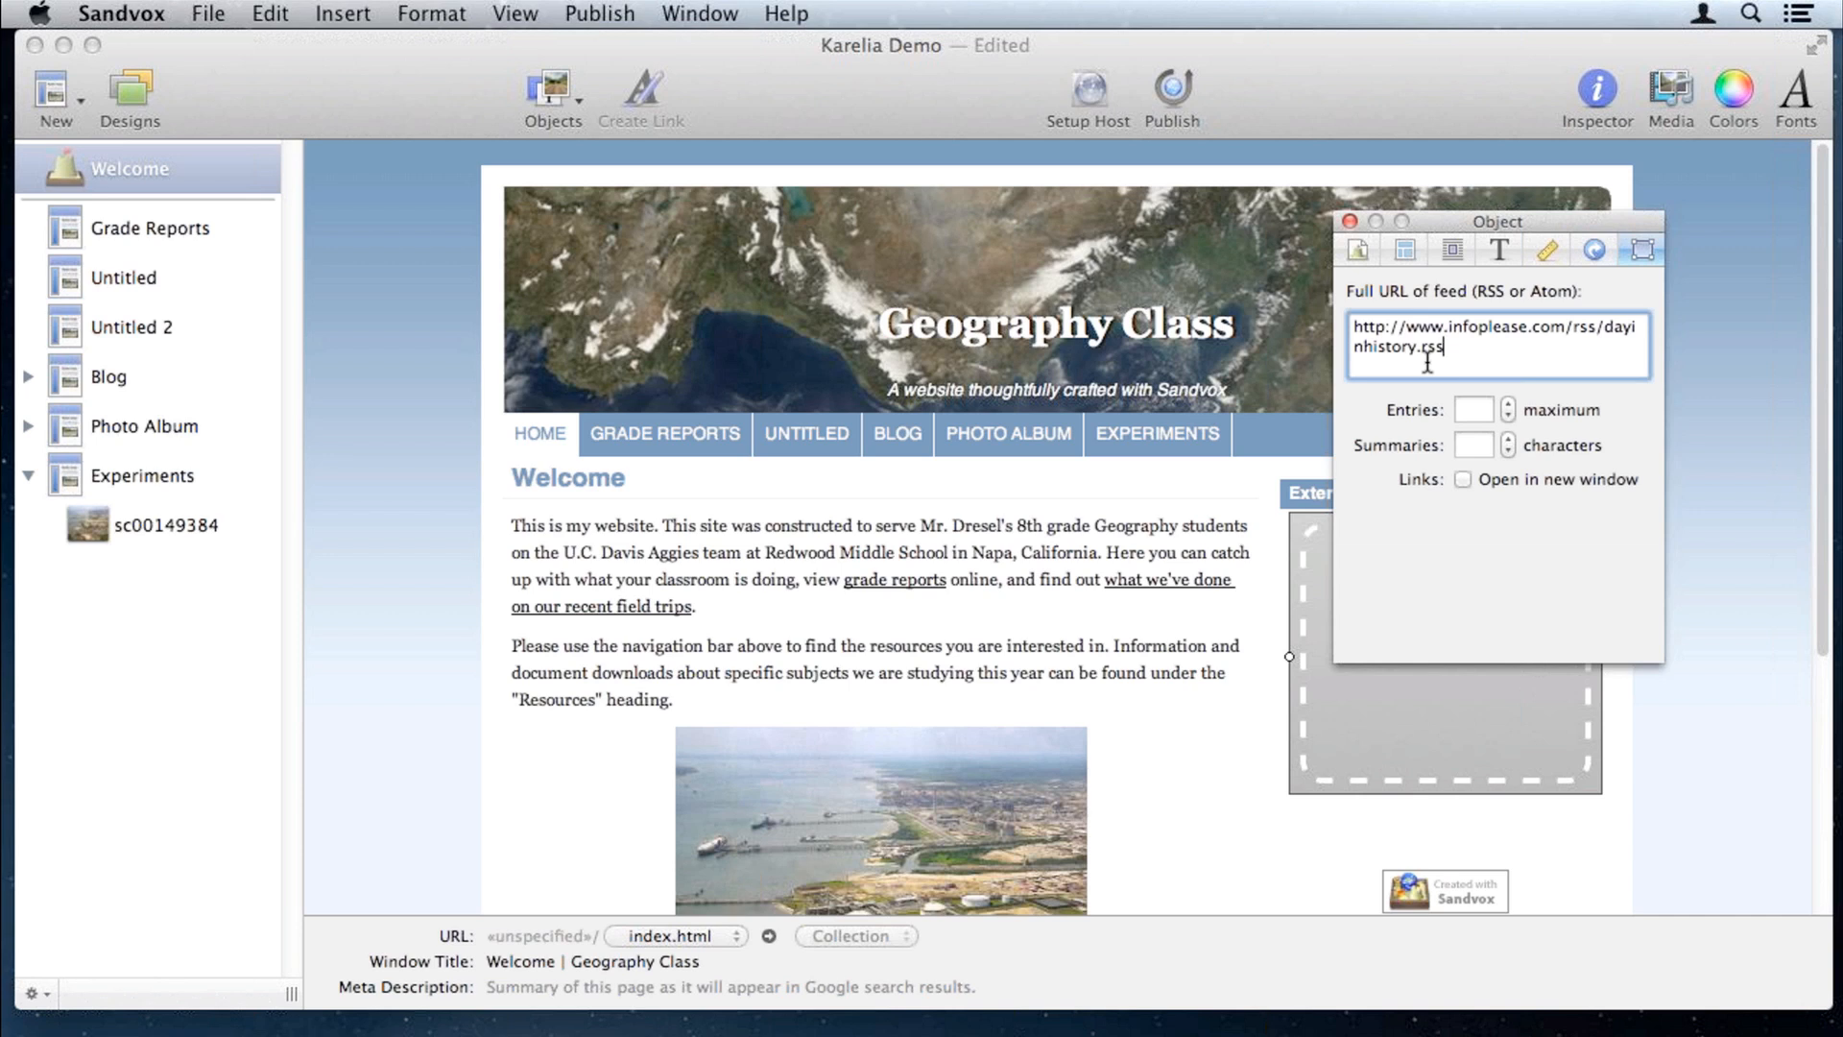
key(Tab)
Step: Rename the feed heading to 'Today In History' and limit it to 1 entry
drag(1528, 214, 1114, 193)
triple_click(1359, 488)
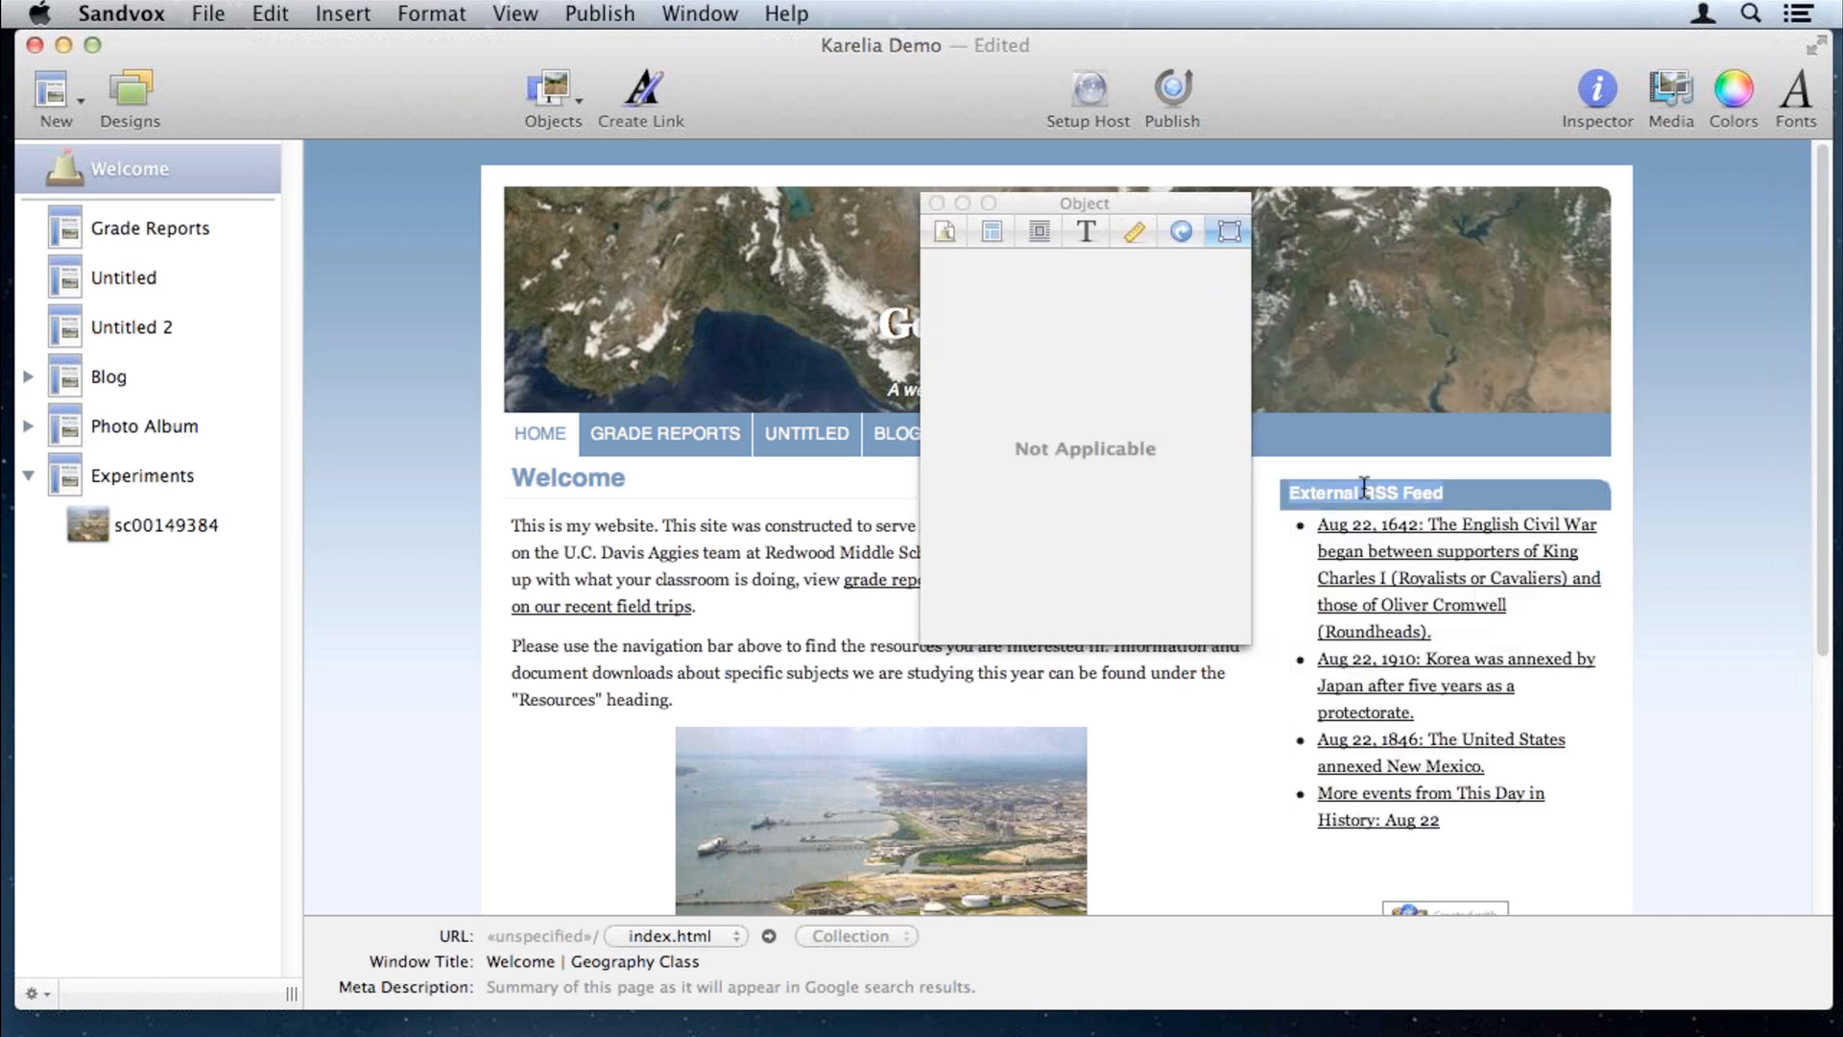
text(Today)
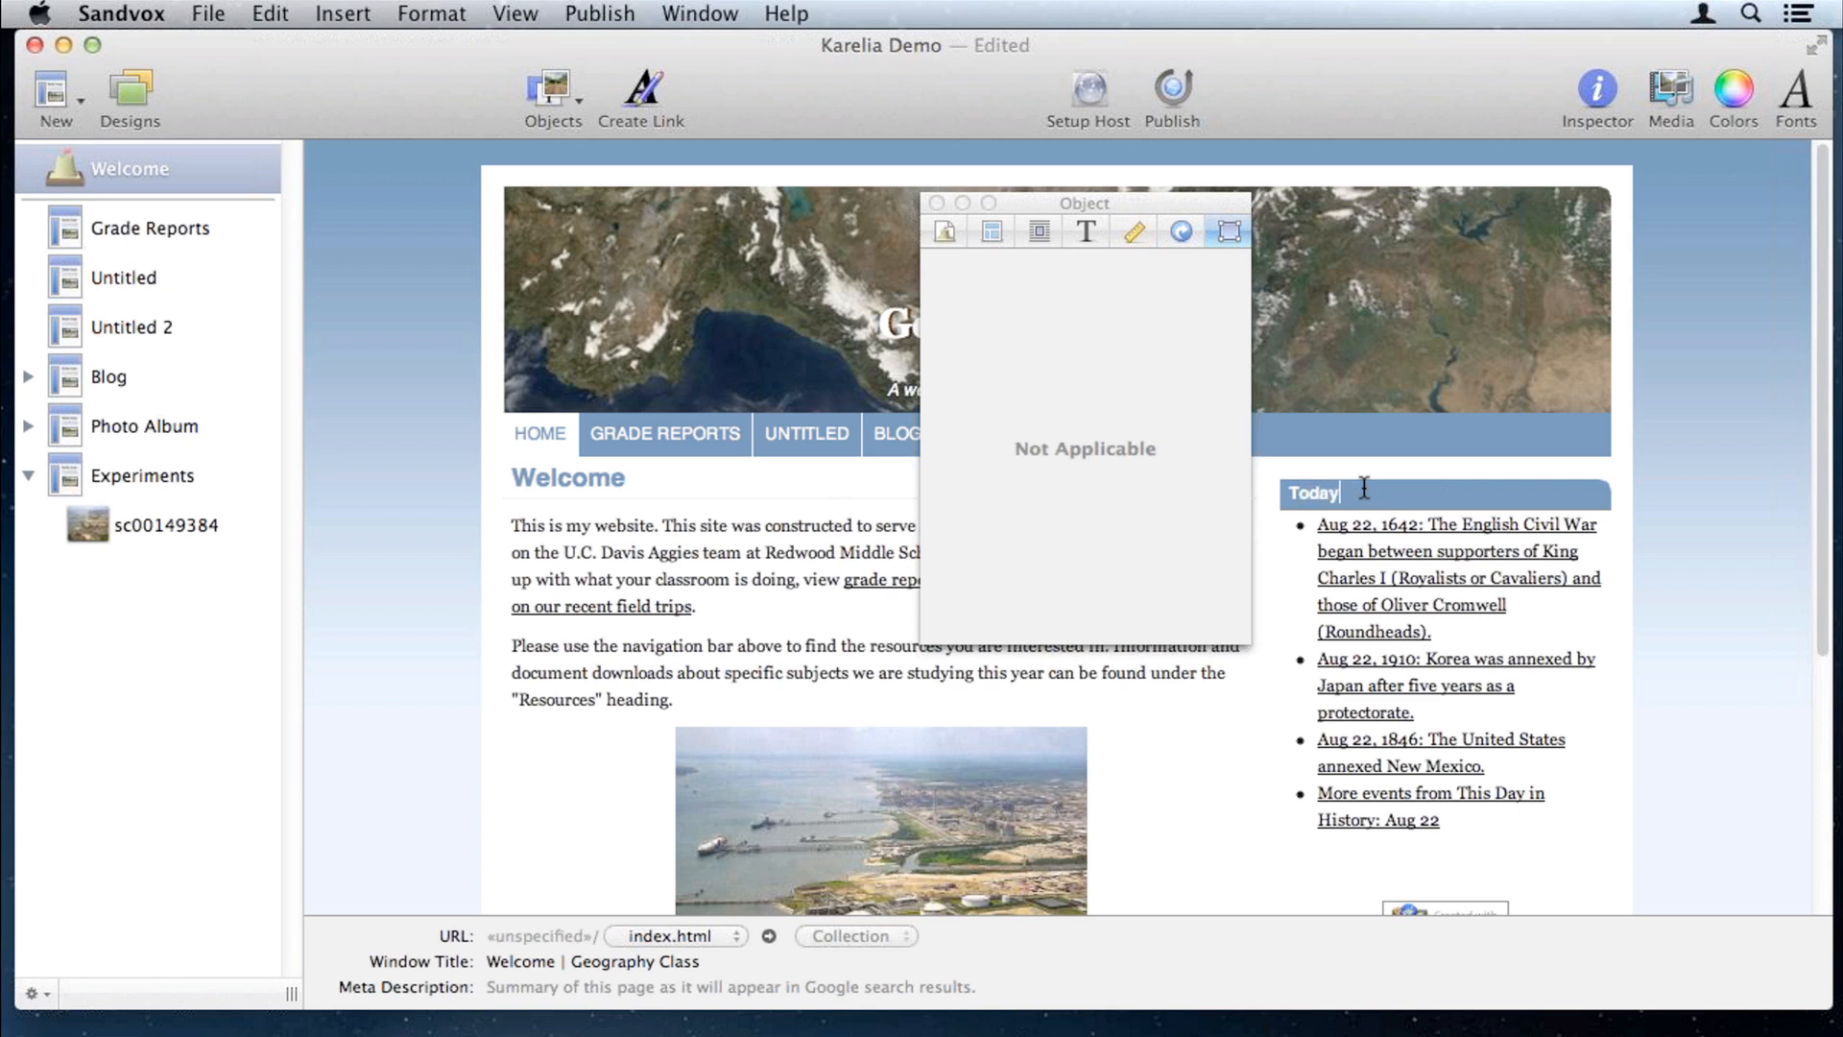
text( In History)
click(1600, 615)
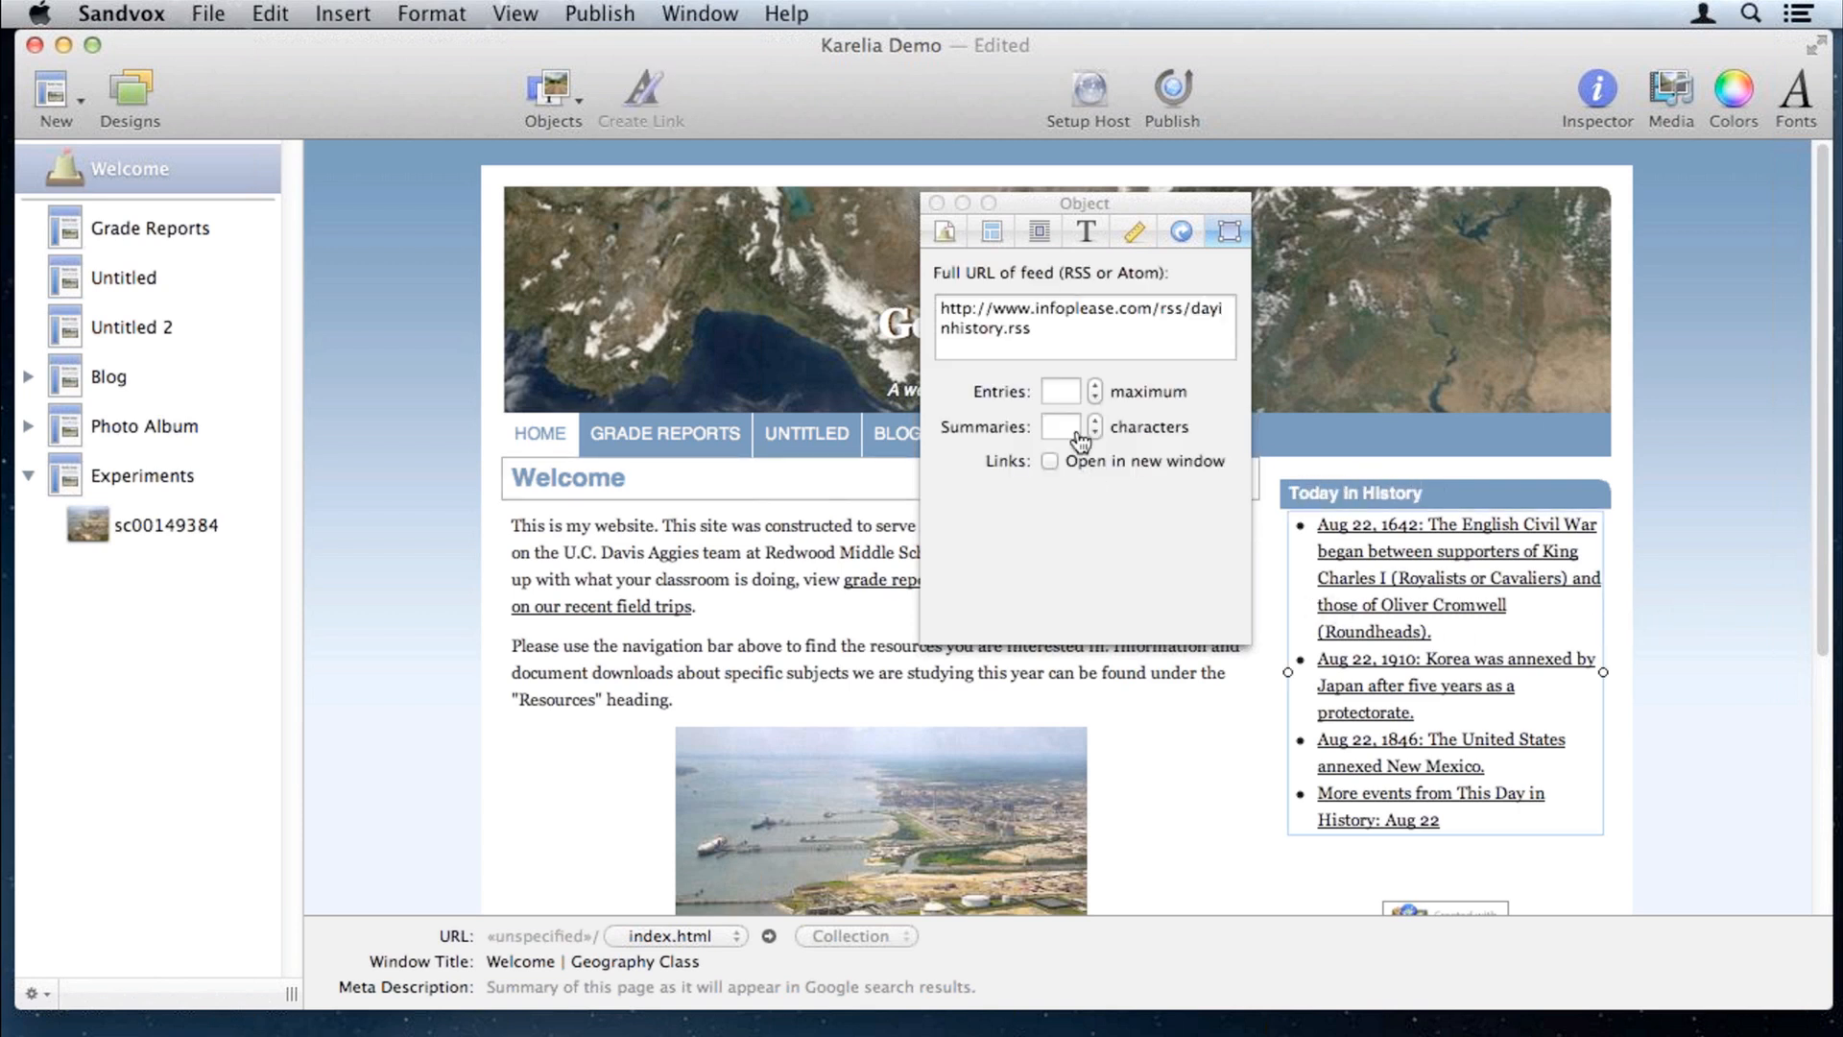
click(1066, 393)
text(1)
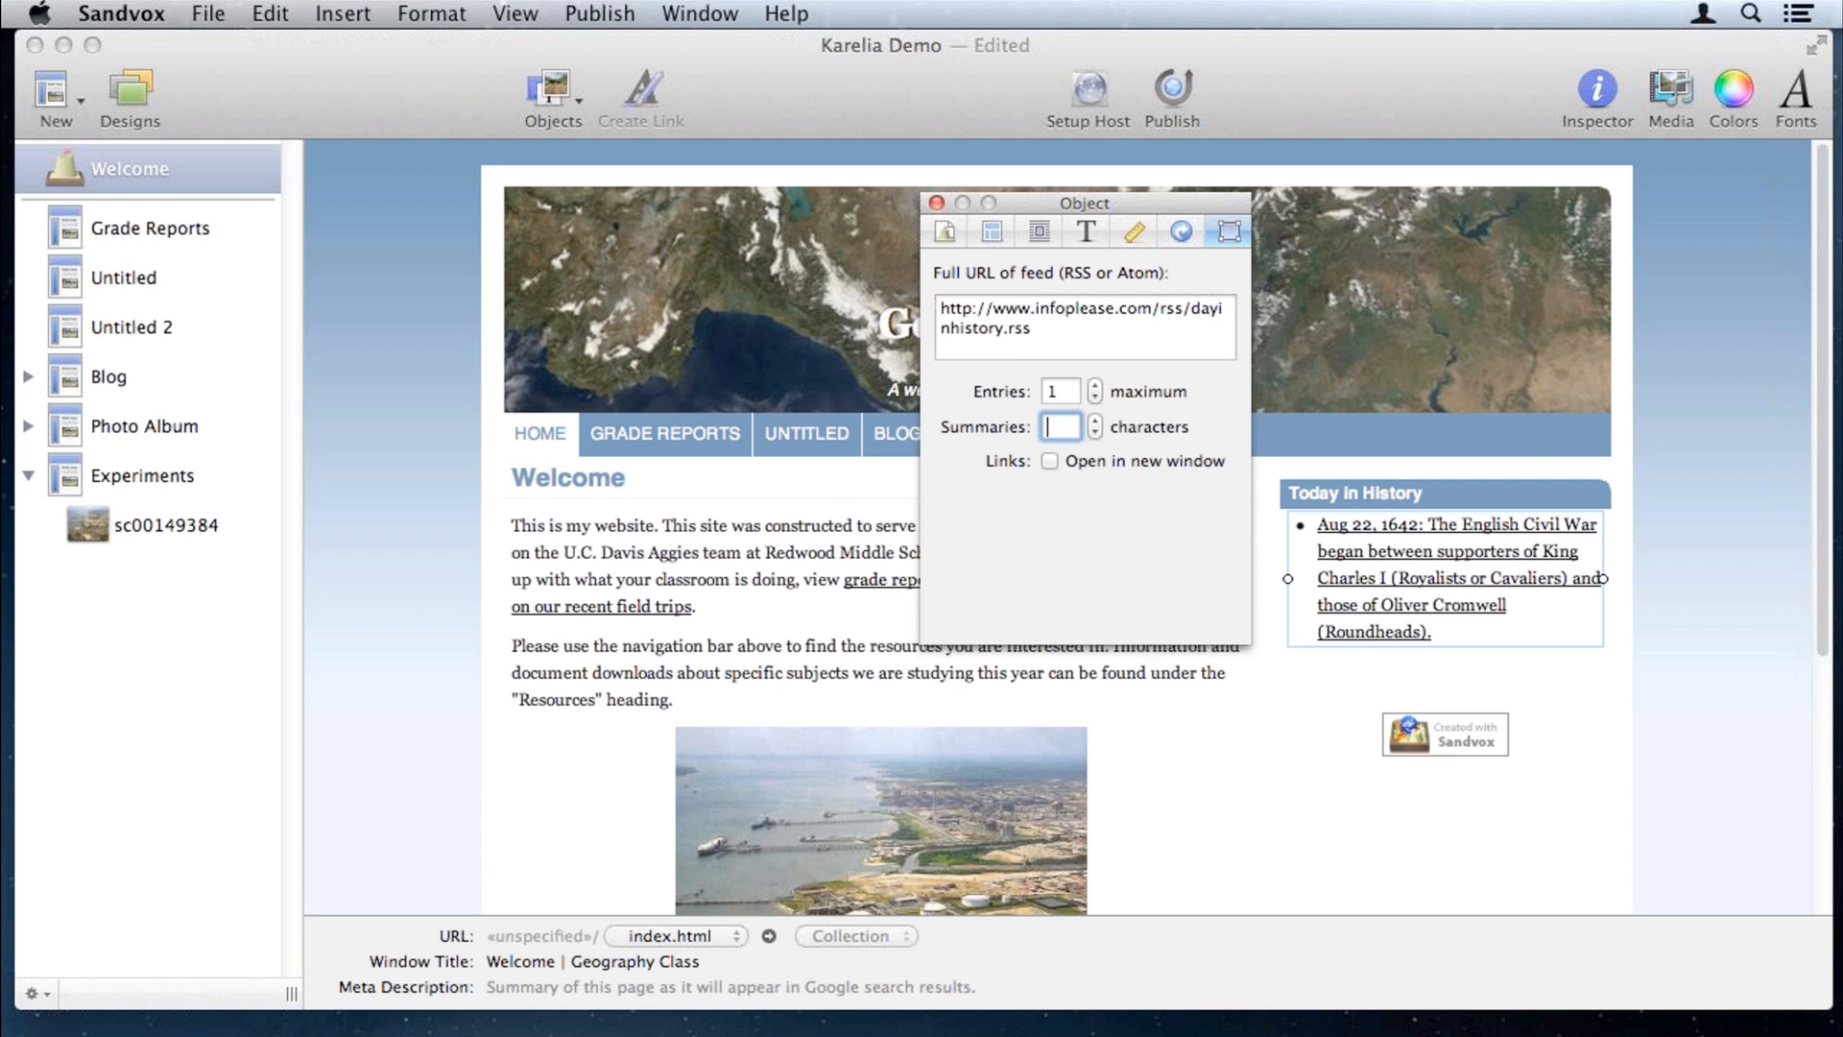
click(937, 204)
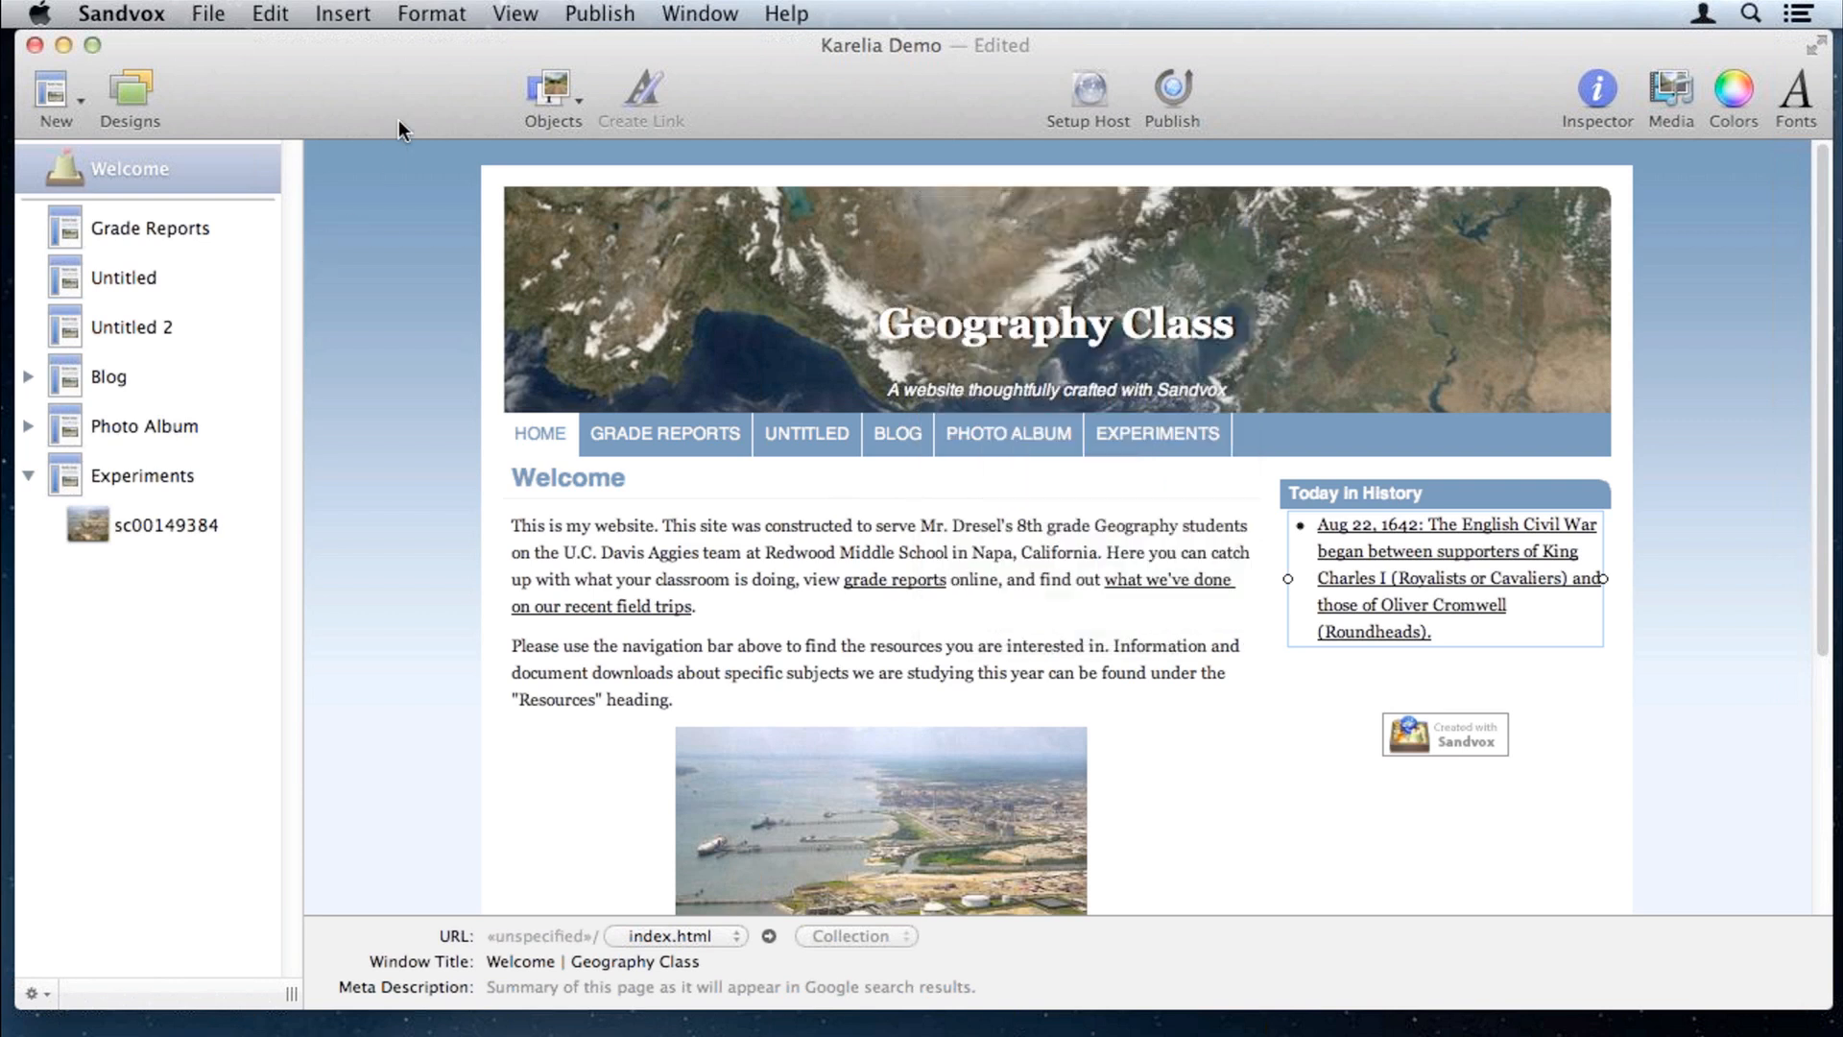
click(539, 89)
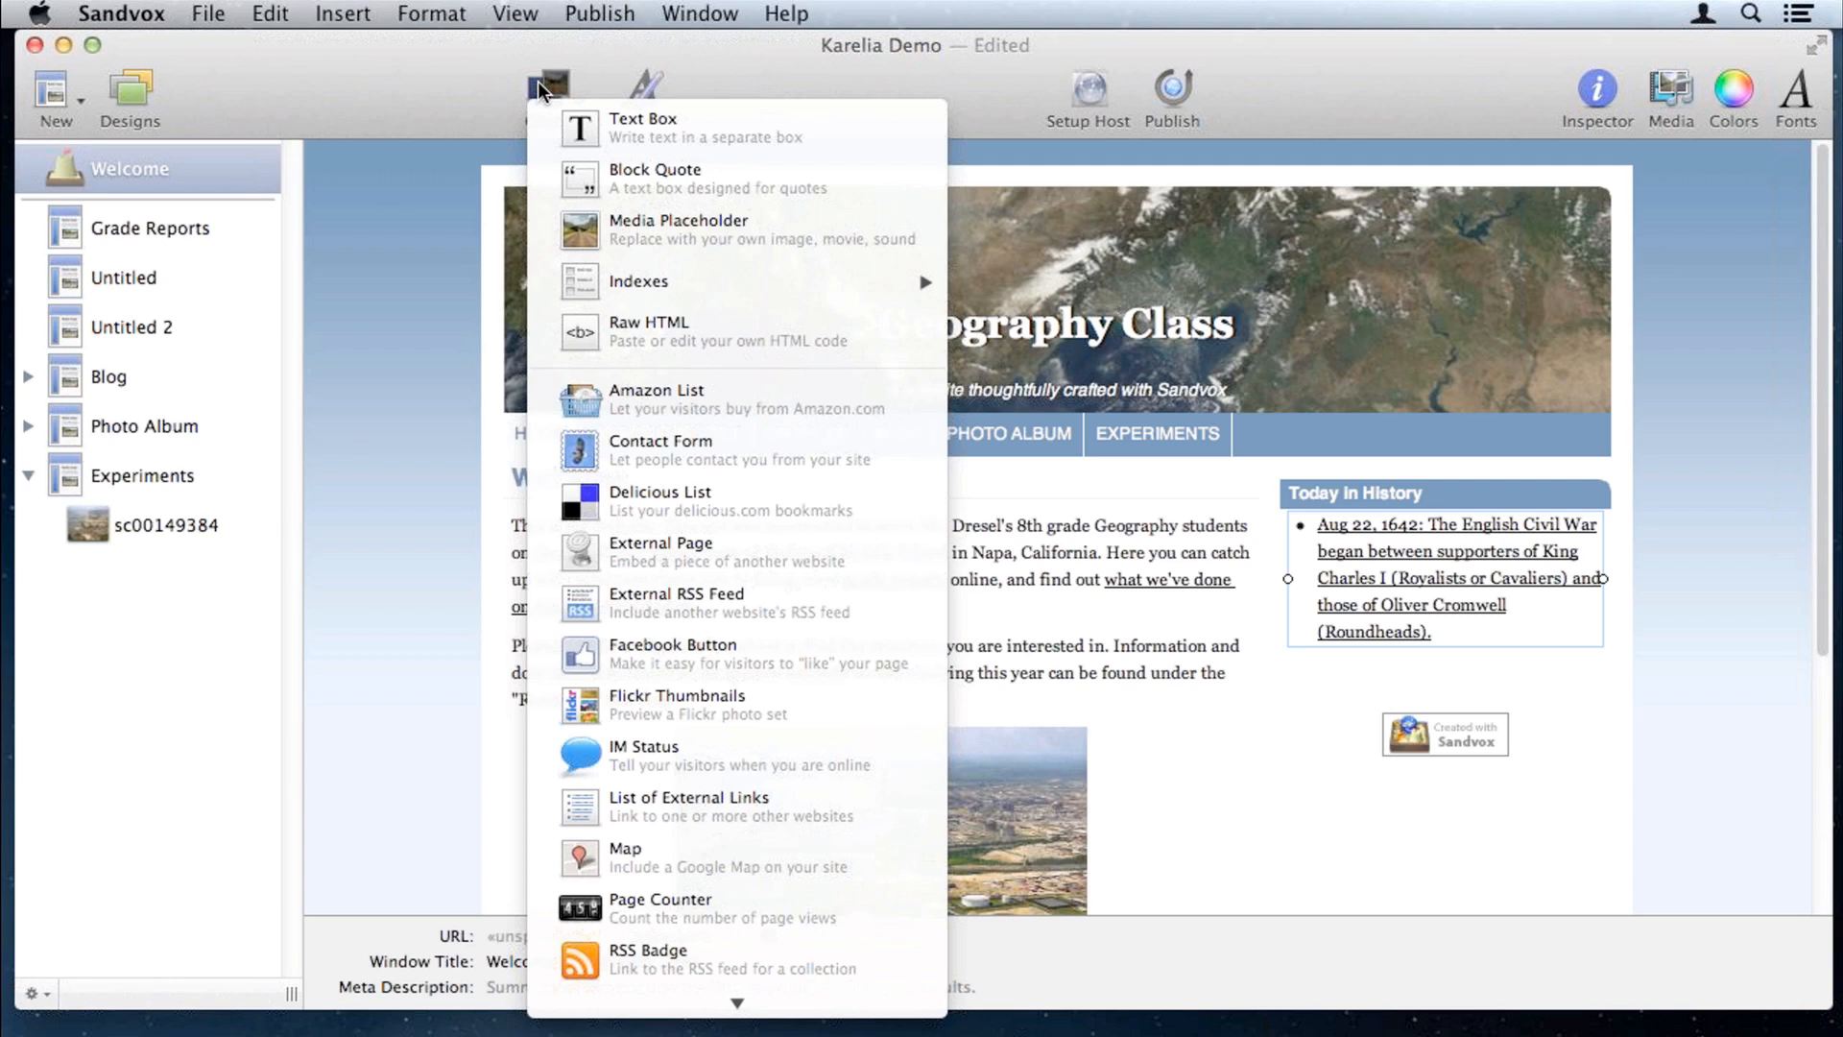
Step: Add a new empty text page and insert a Raw HTML block on it
click(461, 93)
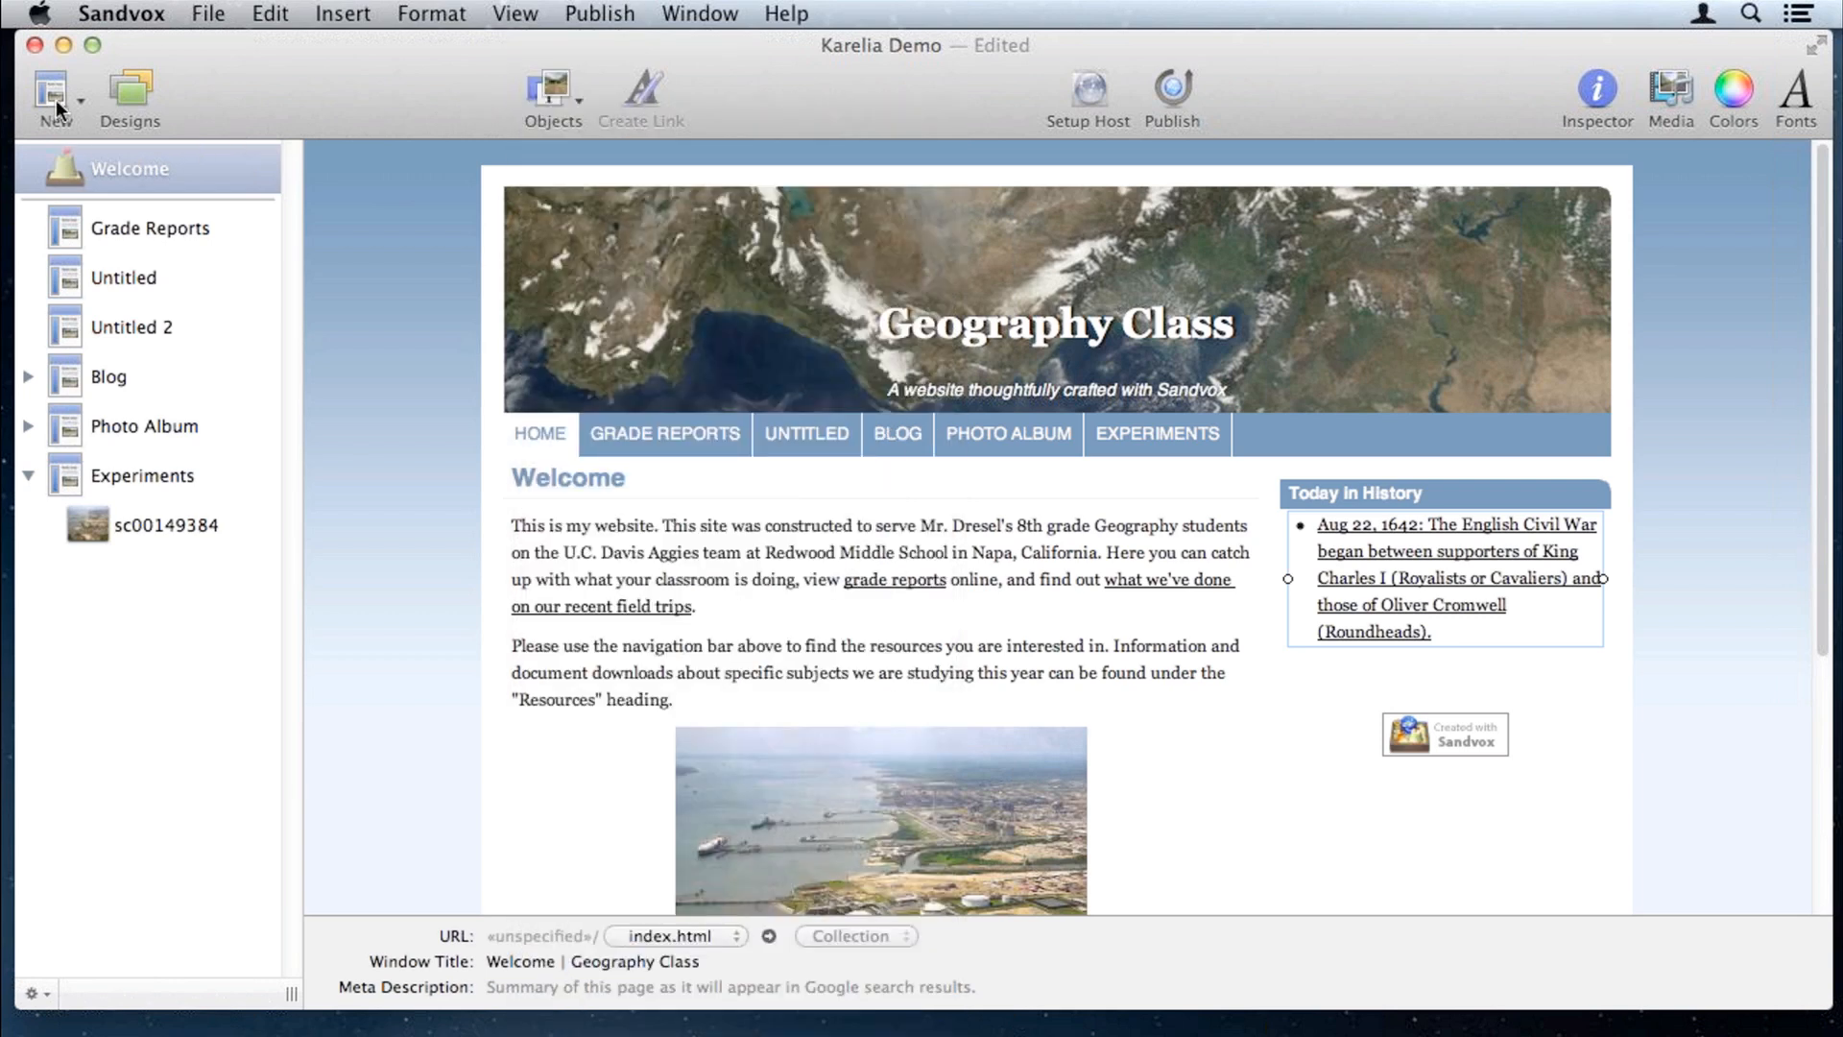
click(56, 103)
click(67, 144)
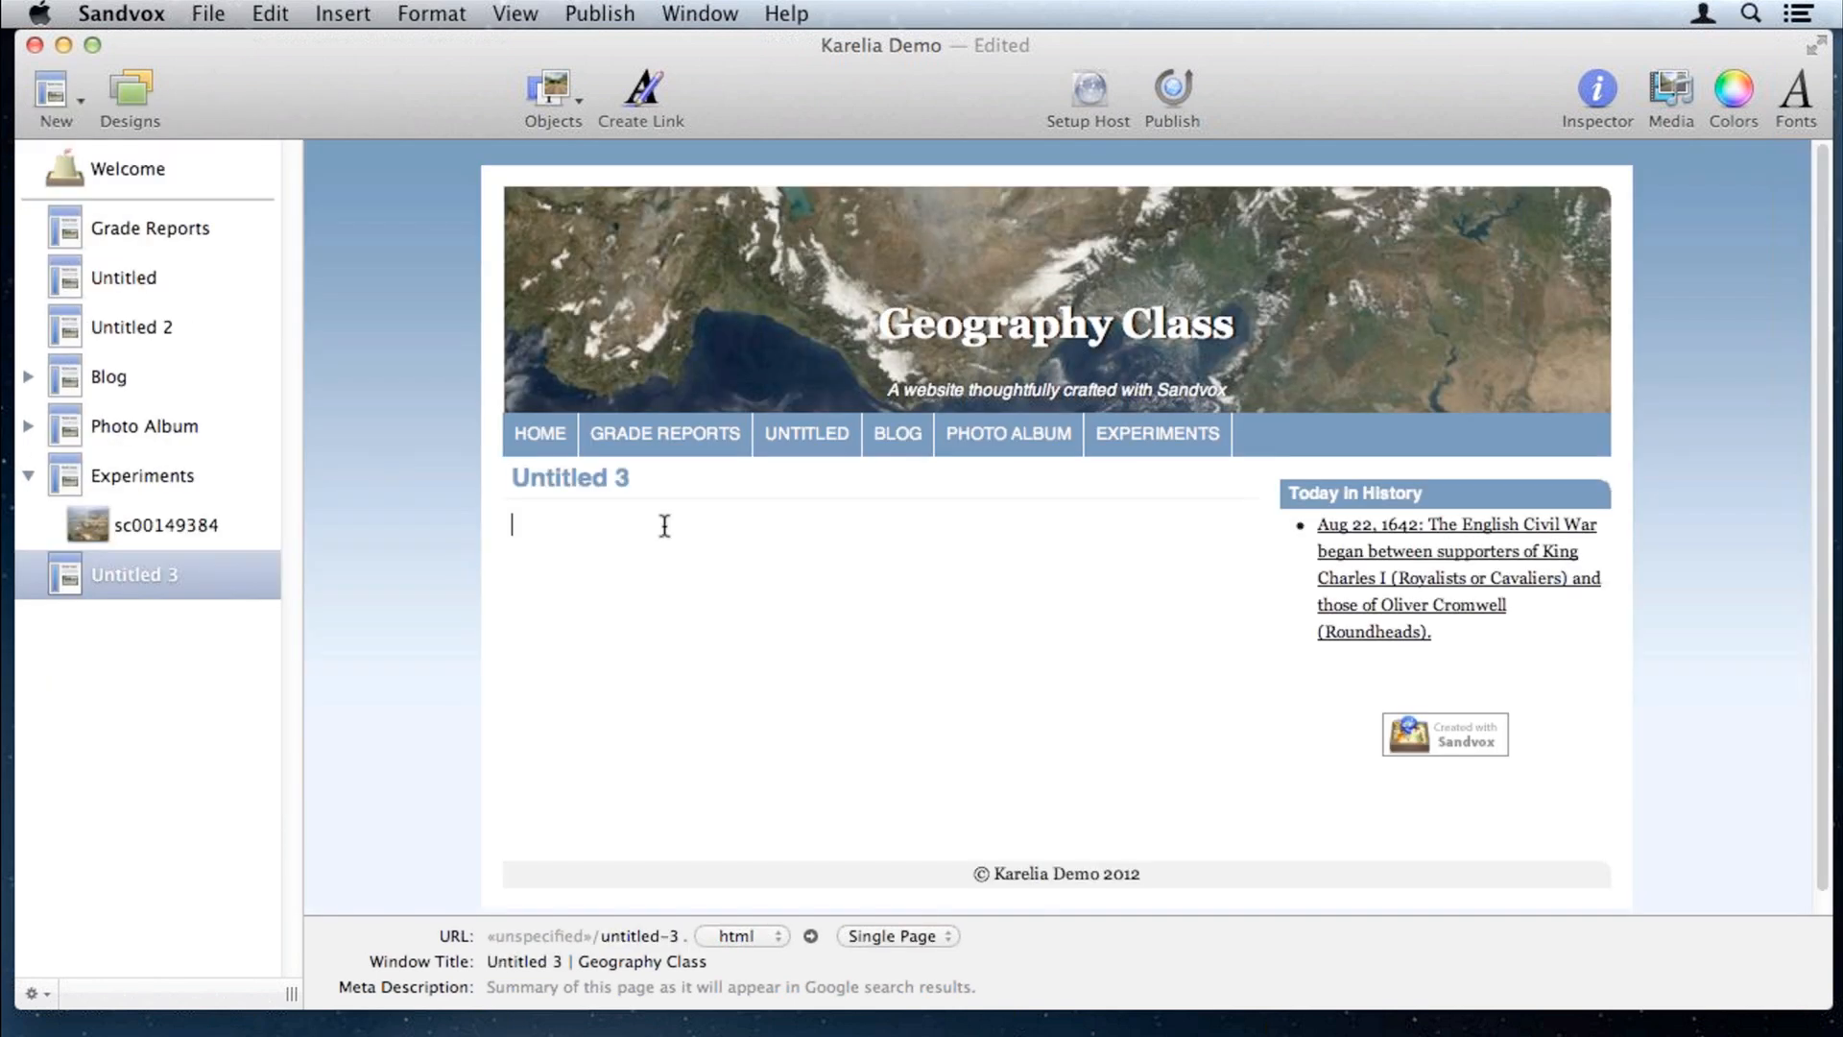
click(553, 91)
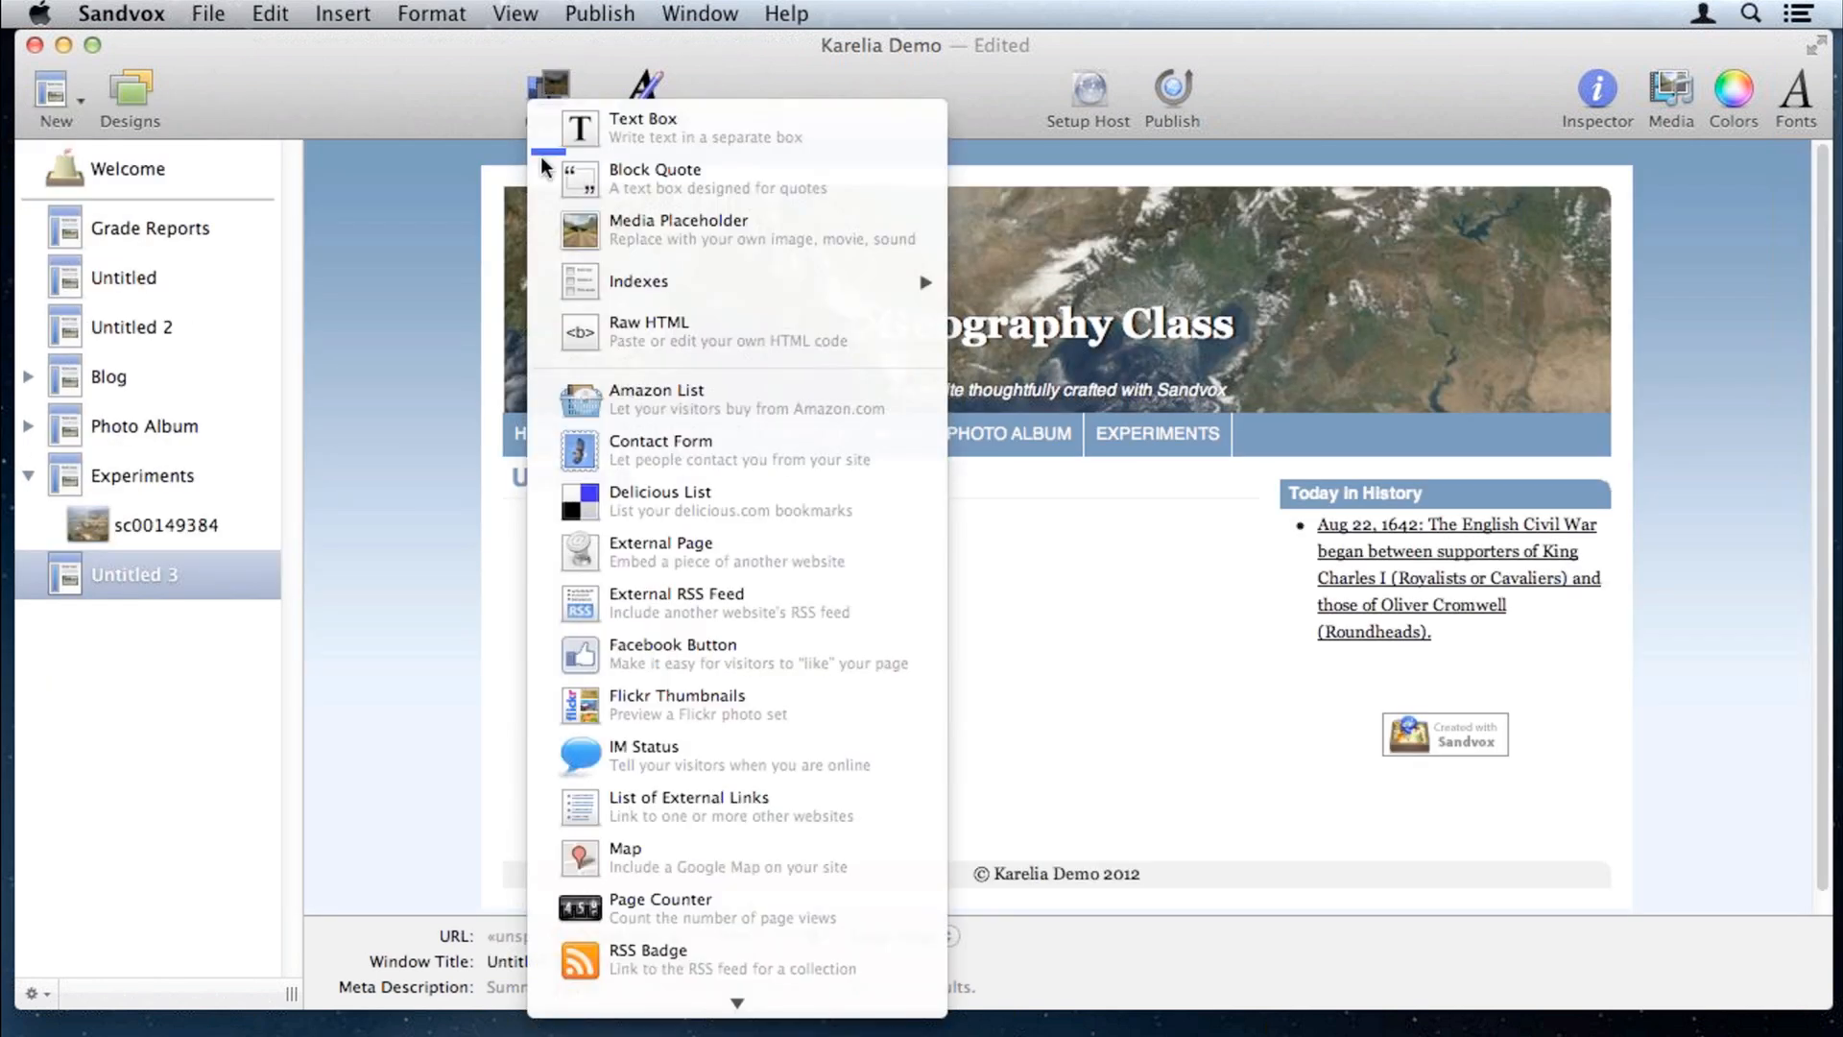
click(551, 330)
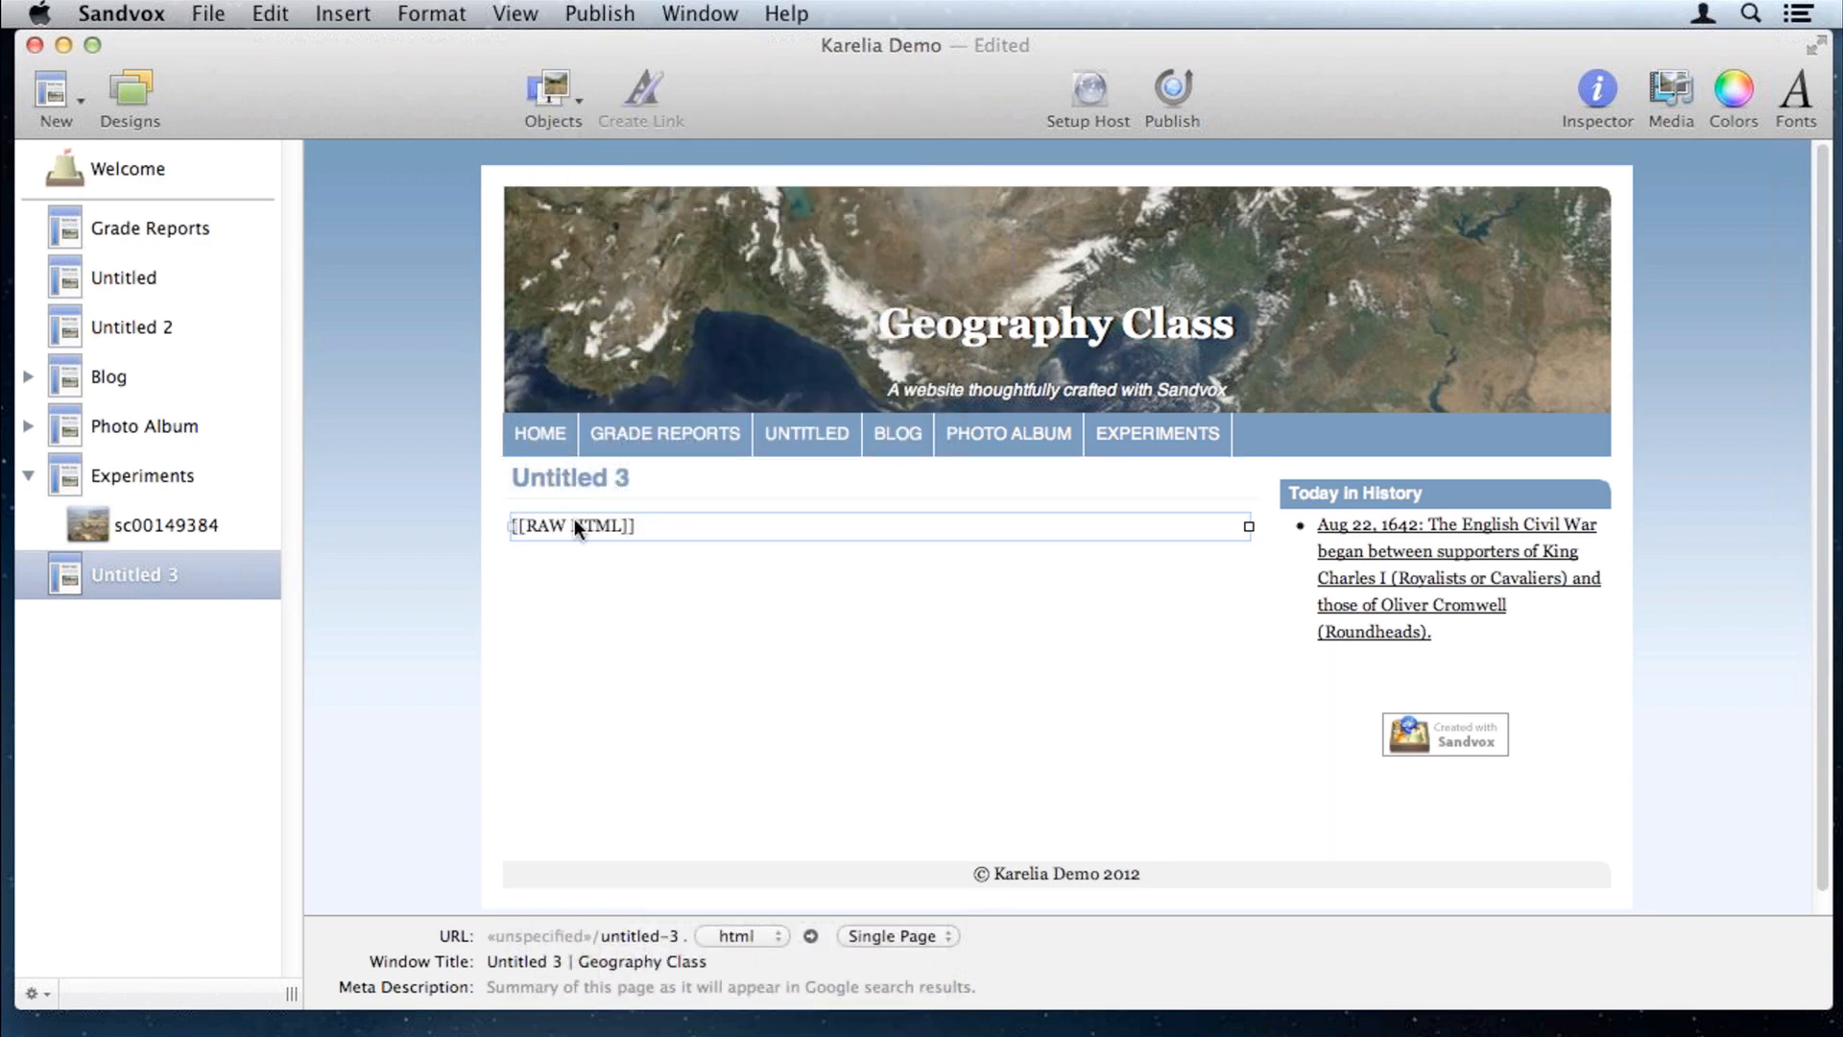
Step: Replace the block's placeholder HTML with the Amazing Africa Facts SlideShare embed code
click(269, 8)
click(301, 455)
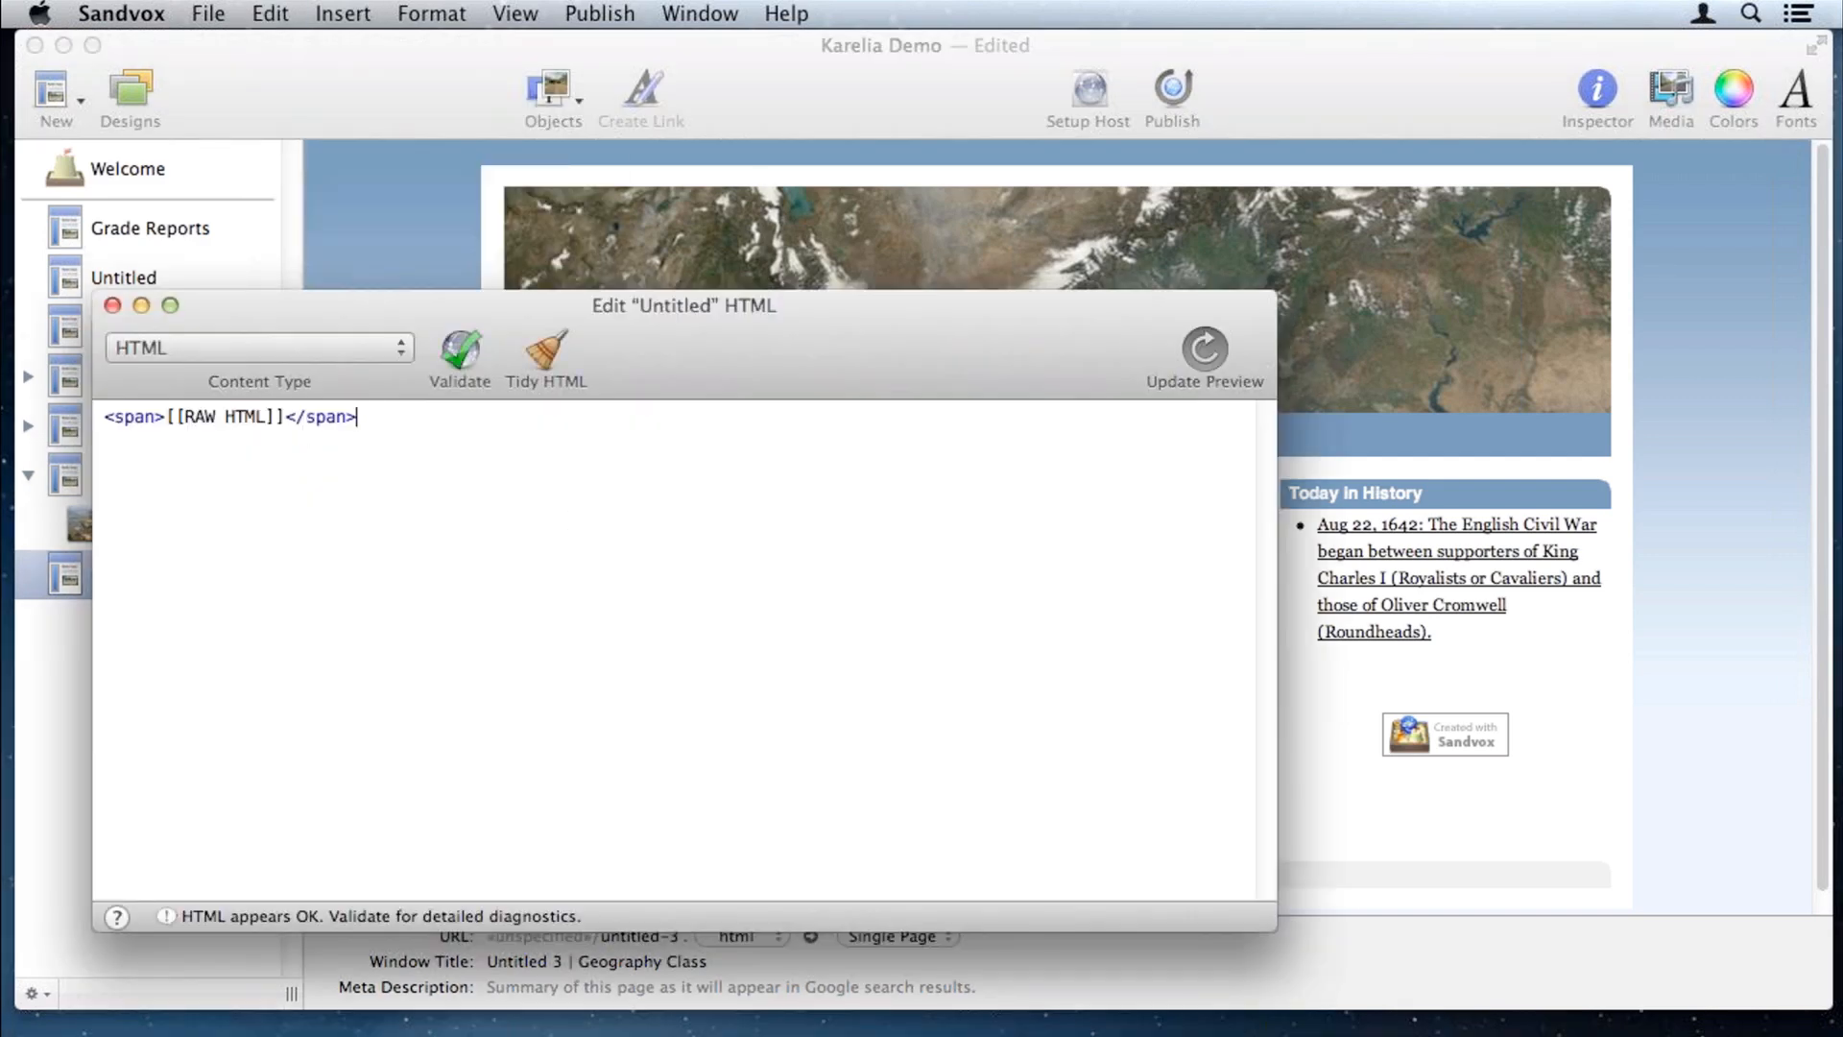
key(super+Tab)
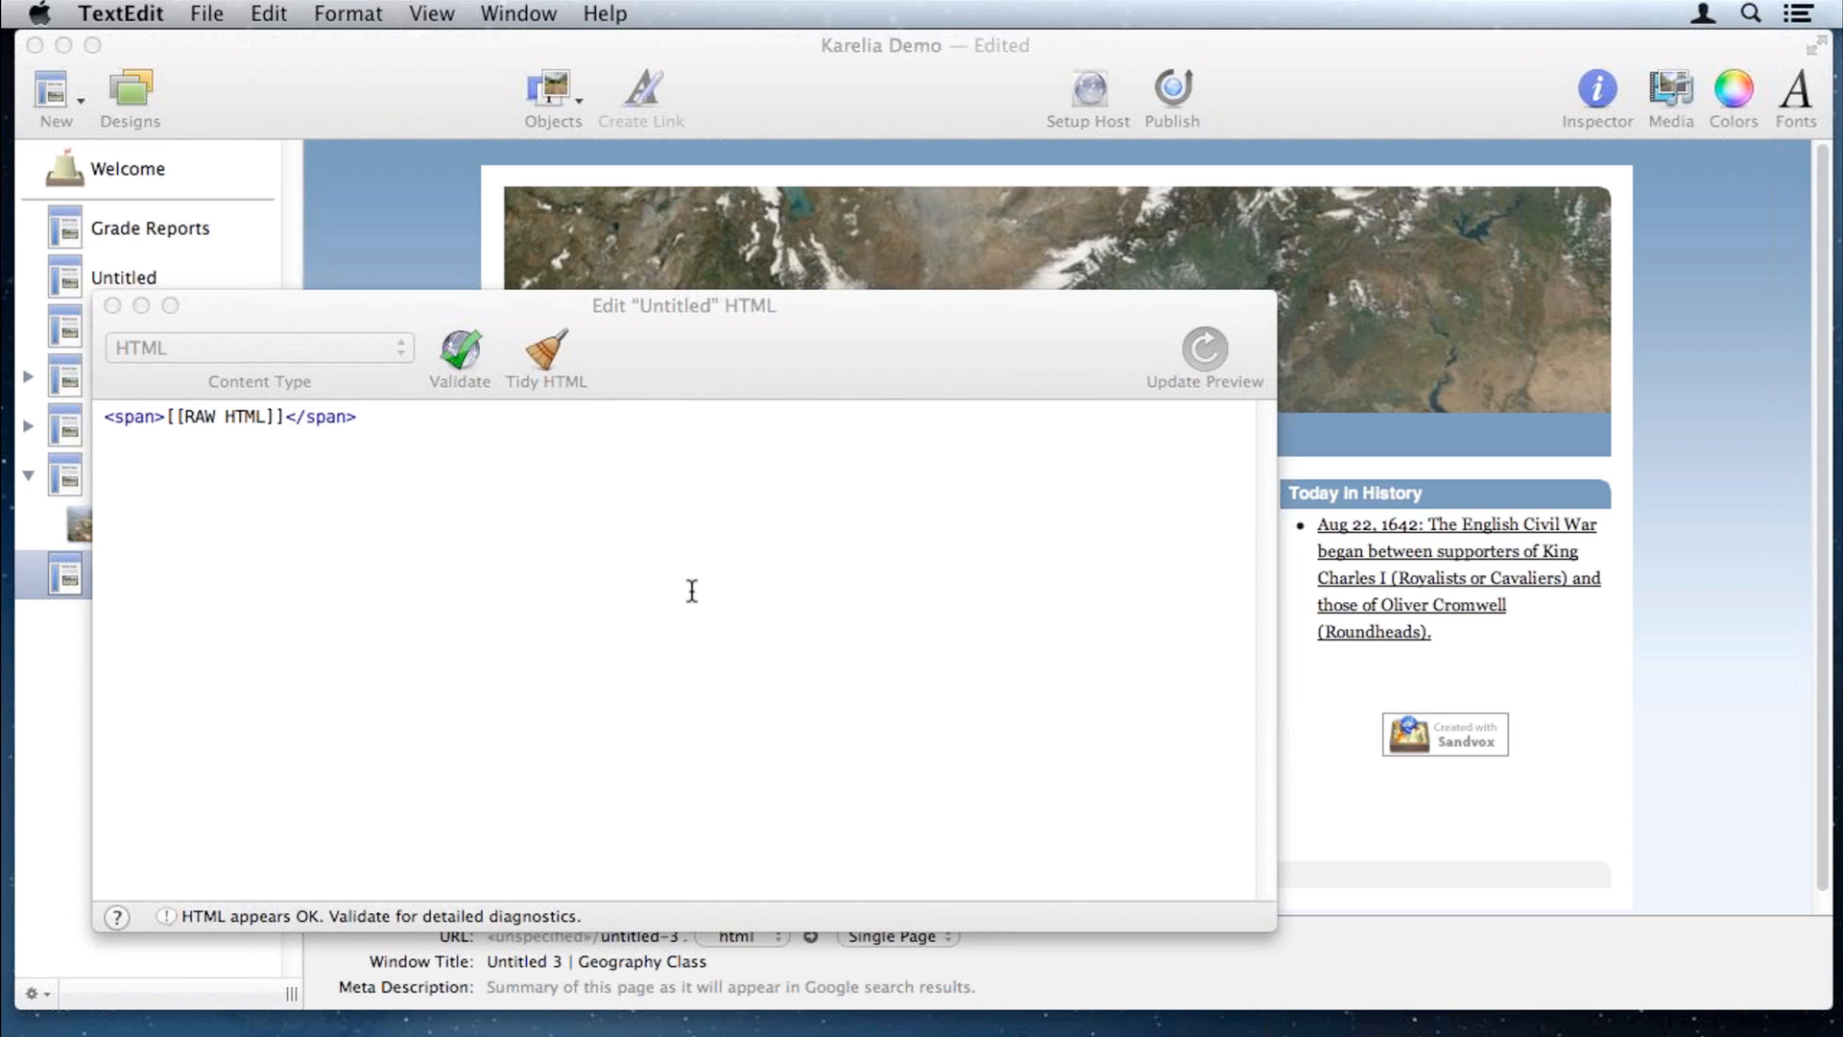
key(super+Tab)
key(super+a)
text(<iframe src="http://www.slideshare.net/slideshow/embed_code/13981484" width="427" height="356" frameborder="0" marginwidth="0" marginheight="0" scrolling="no" style="border:1px solid #CCC;border-width:1px 1px 0;margin-bottom:5px" allowfullscreen> </iframe> <div style="margin-bottom:5px"> <strong> <a href="http://www.slideshare.net/FirelightFoundation/africa-facts-13981484" title="Amazing Africa Facts" target="_blank">Amazing Africa Facts</a> </strong> from <strong><a href="http://www.slideshare.net/FirelightFoundation" target="_blank">Firelight Foundation</a></strong> </div>)
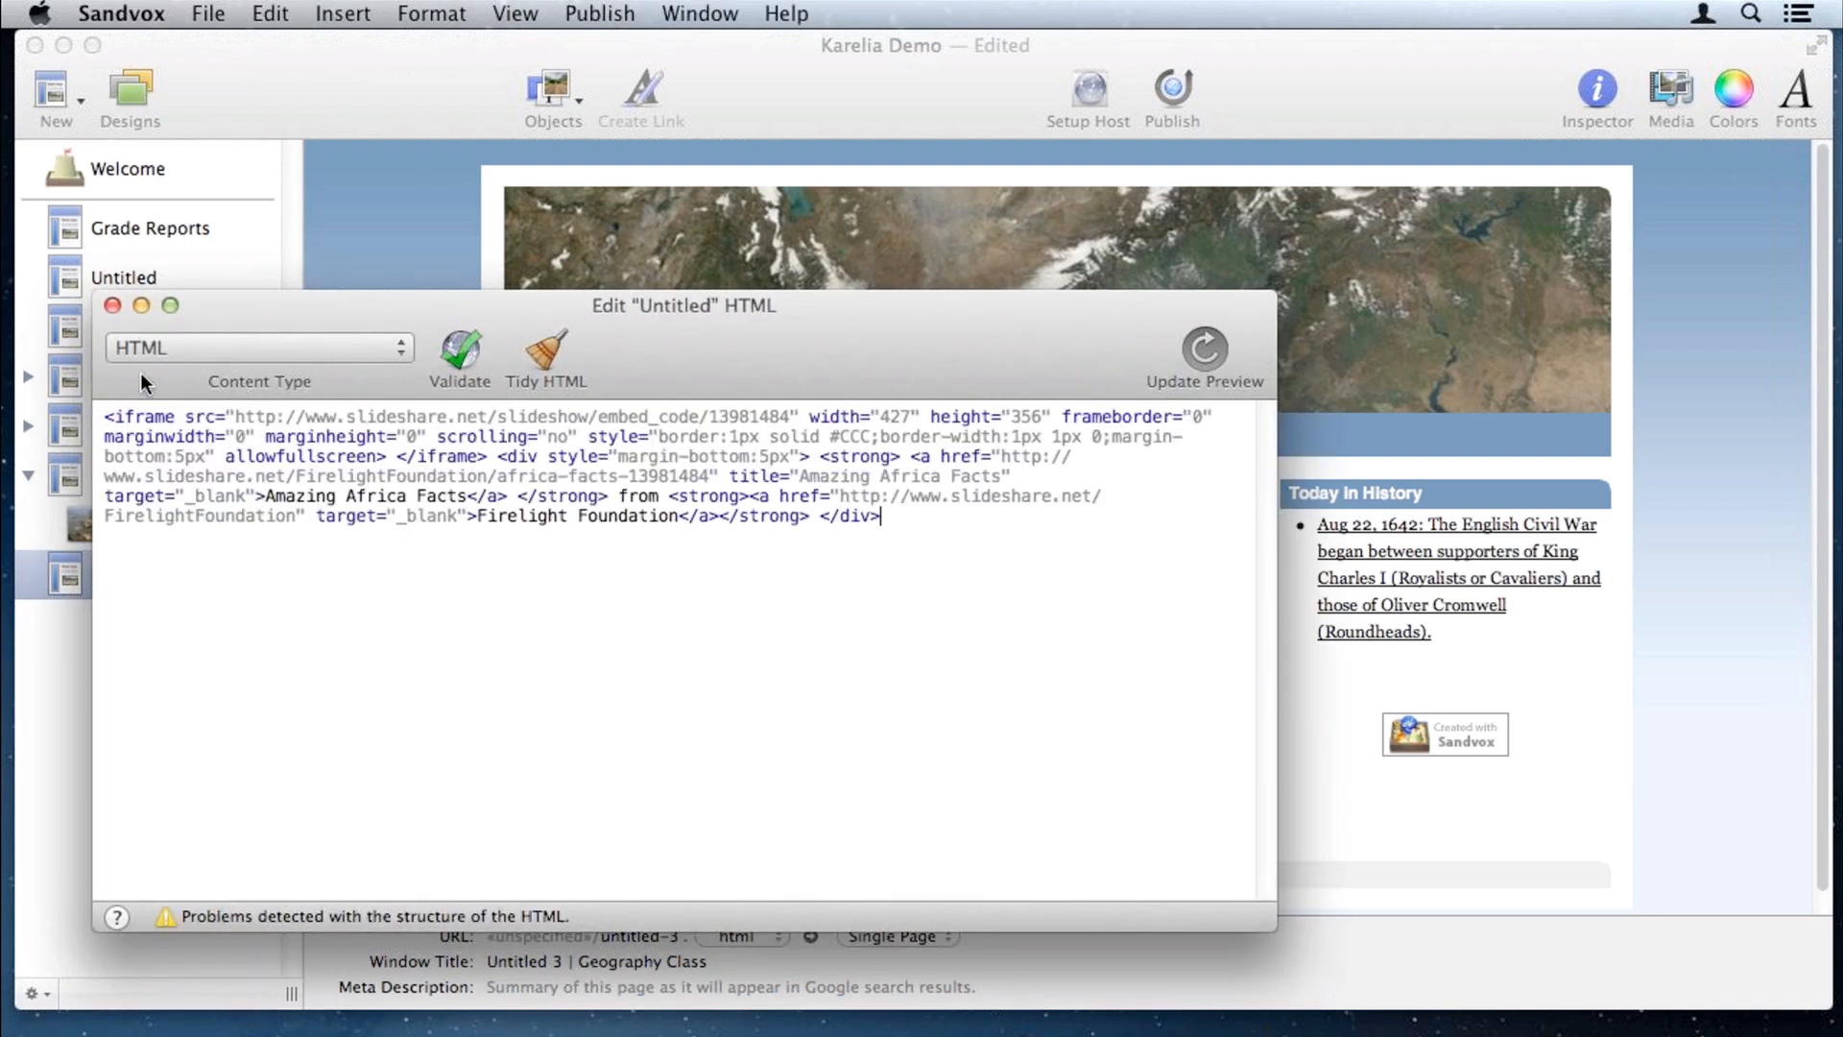
click(112, 308)
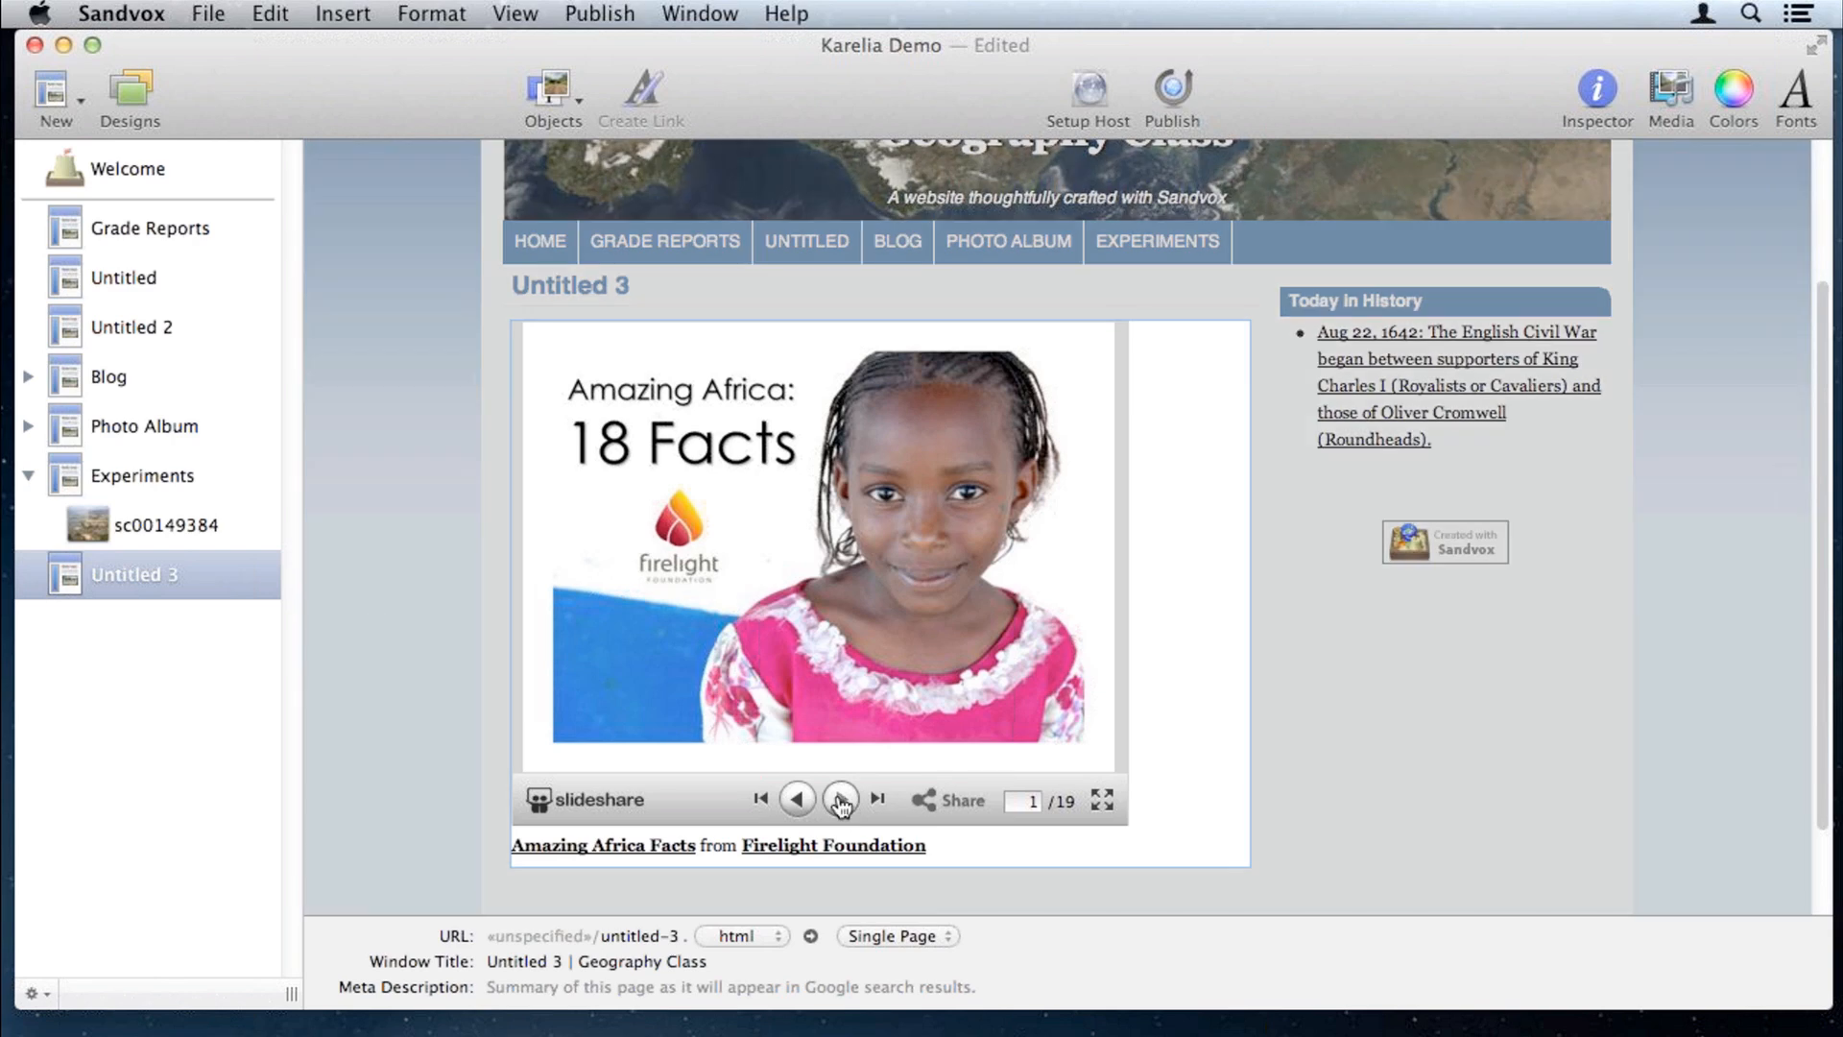
Step: Advance the embedded slideshow four slides to preview it
click(841, 801)
click(841, 801)
click(841, 801)
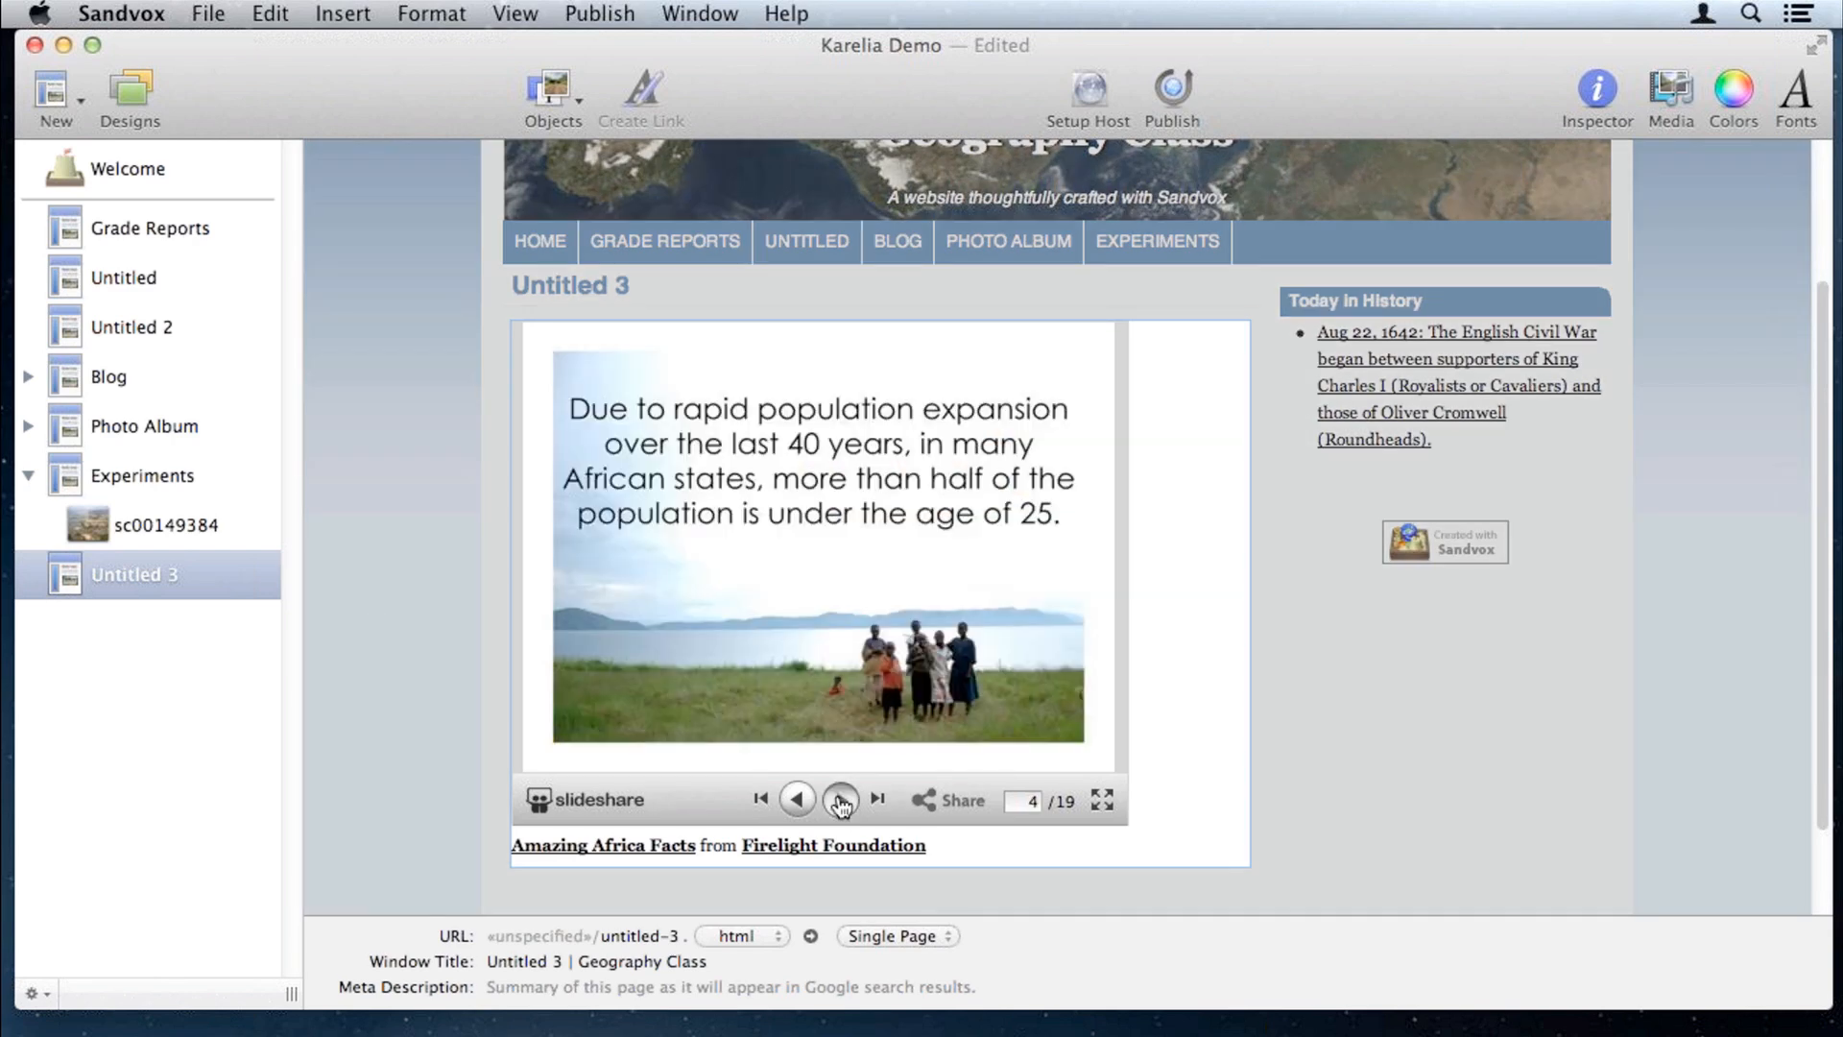
click(841, 801)
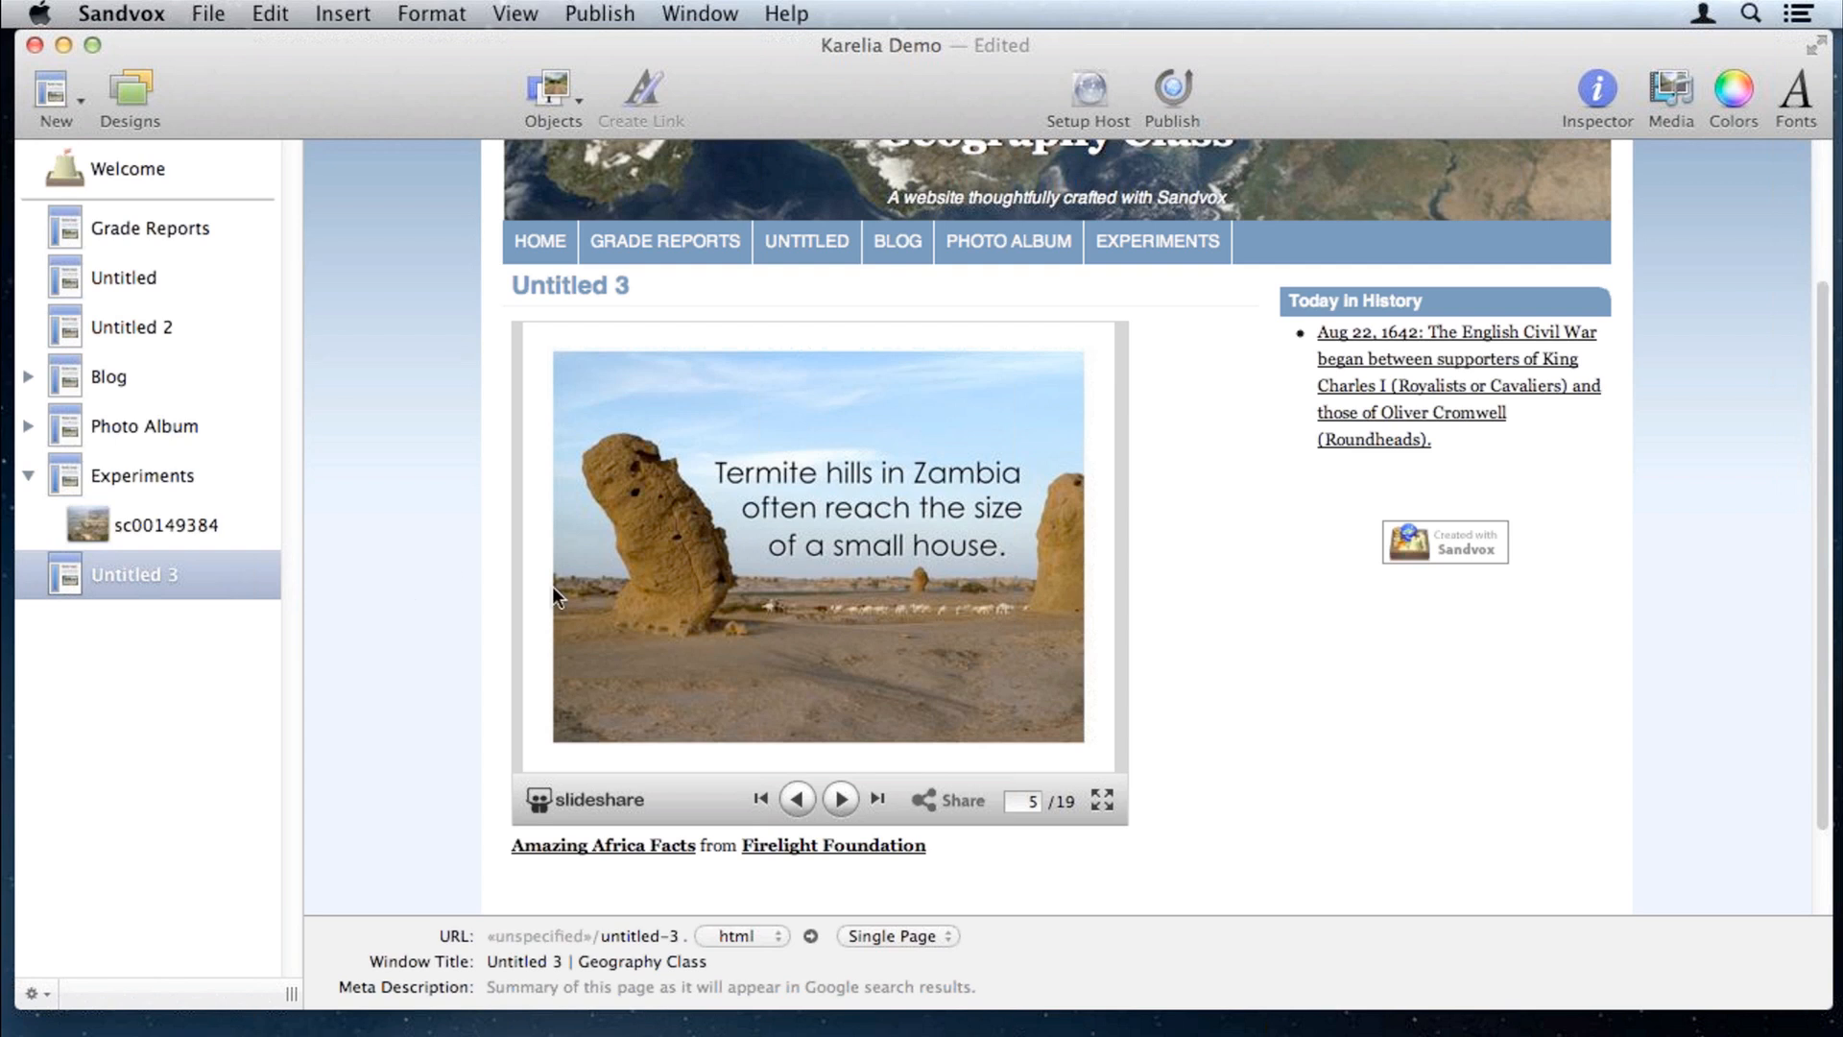
Step: Insert a Raw HTML block below the slideshow caption on Untitled 3
click(1188, 704)
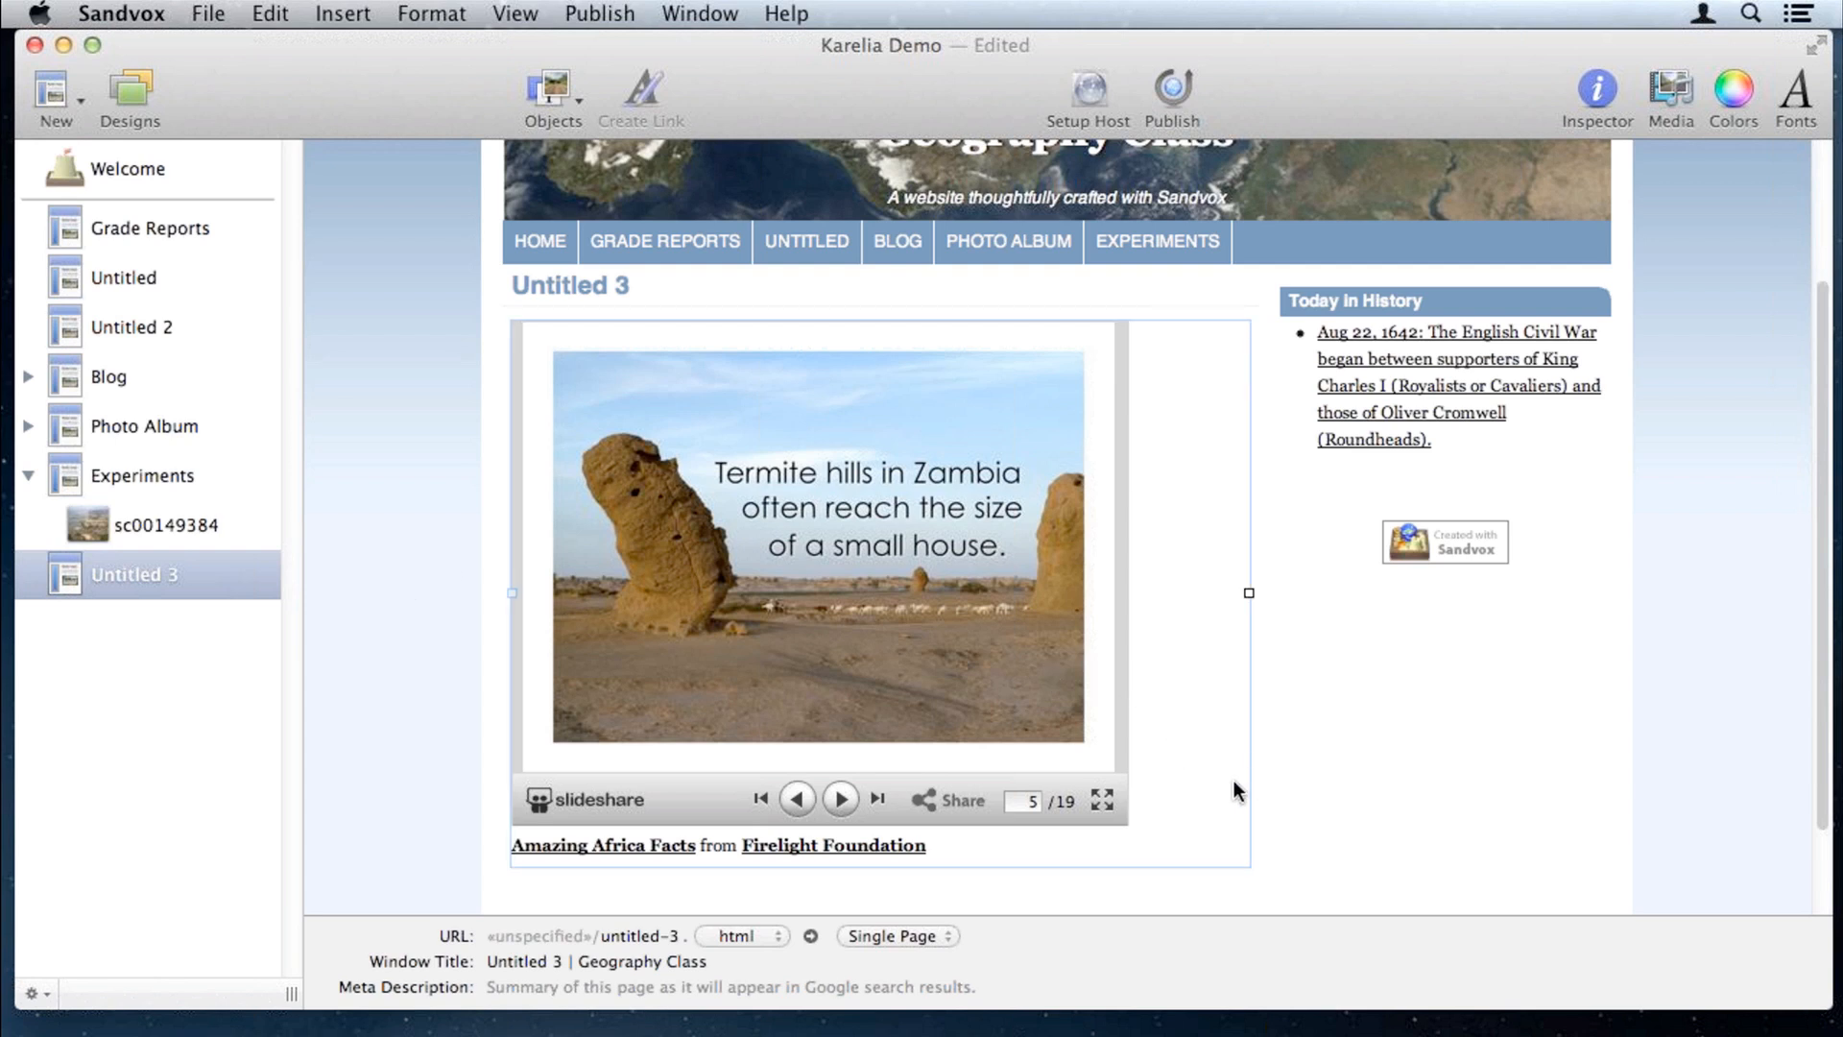
click(1273, 782)
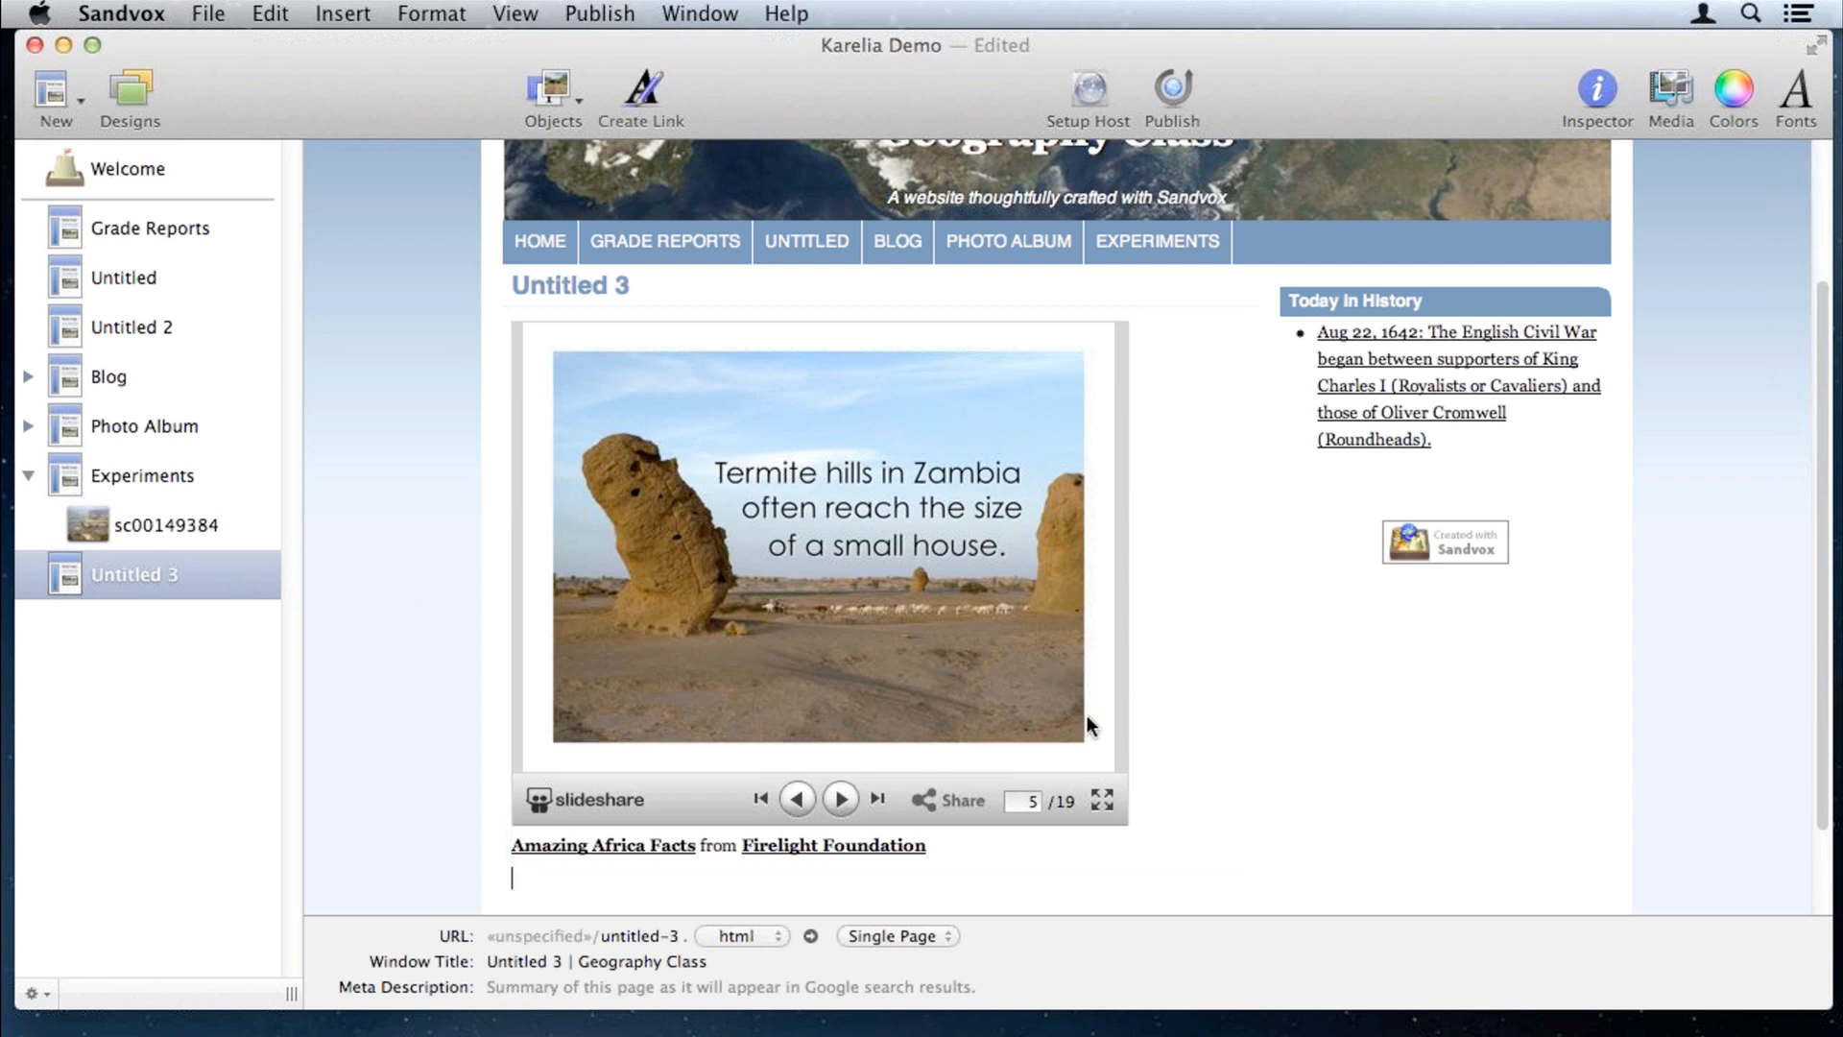
click(555, 87)
click(603, 338)
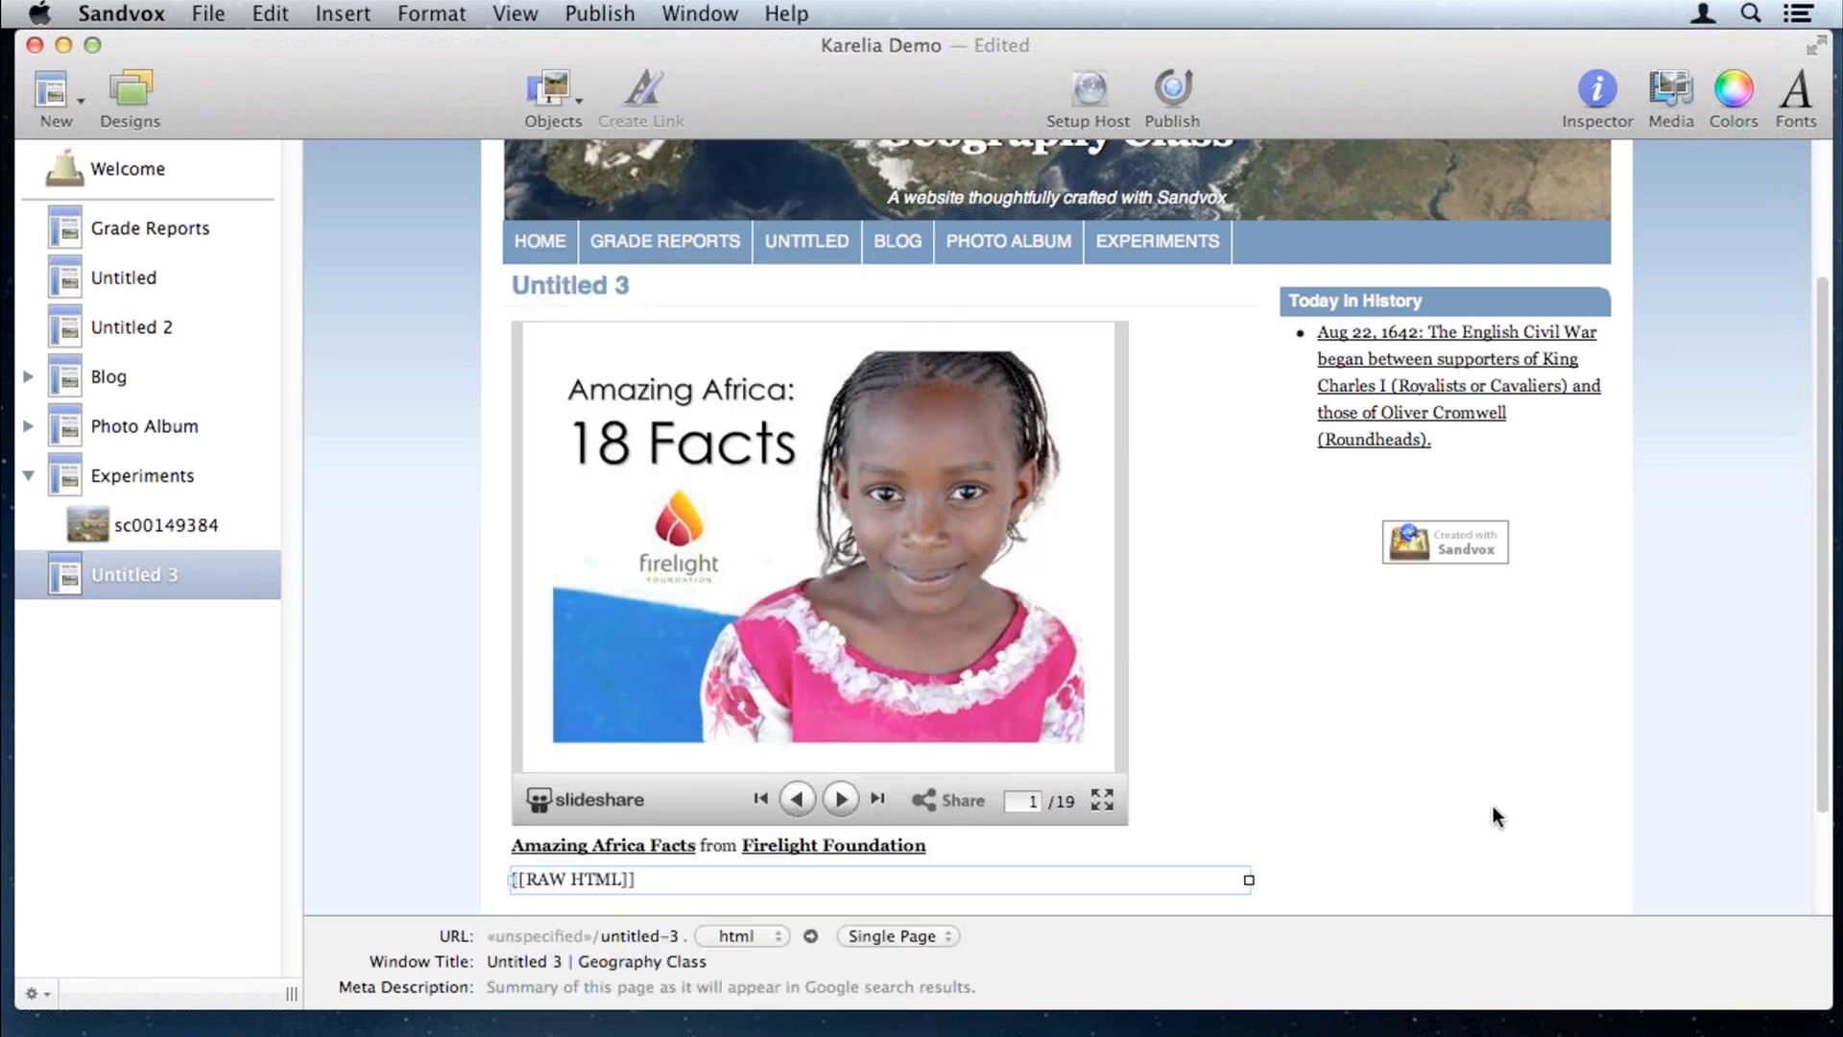
scroll(1494, 811, down, 2)
Step: Replace the block's HTML with the NASA Image of the Day gadget script via Paste and Match Style
click(270, 13)
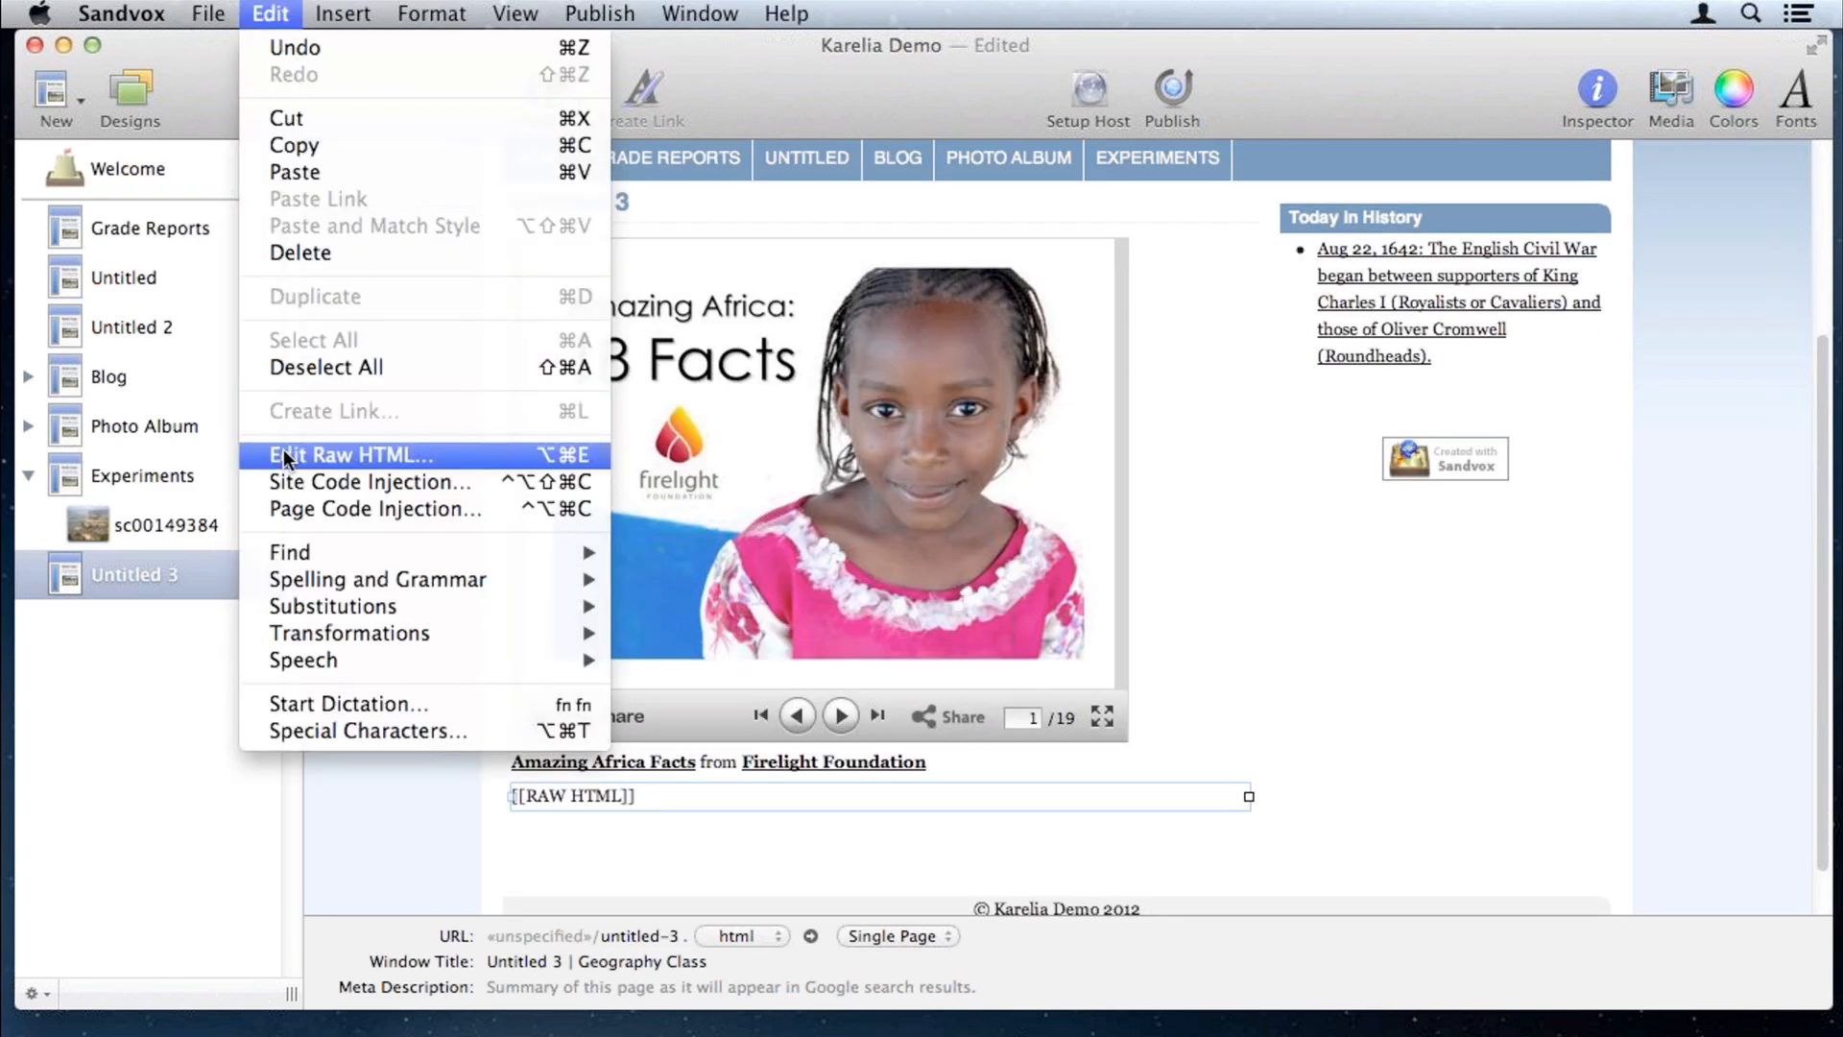
click(483, 465)
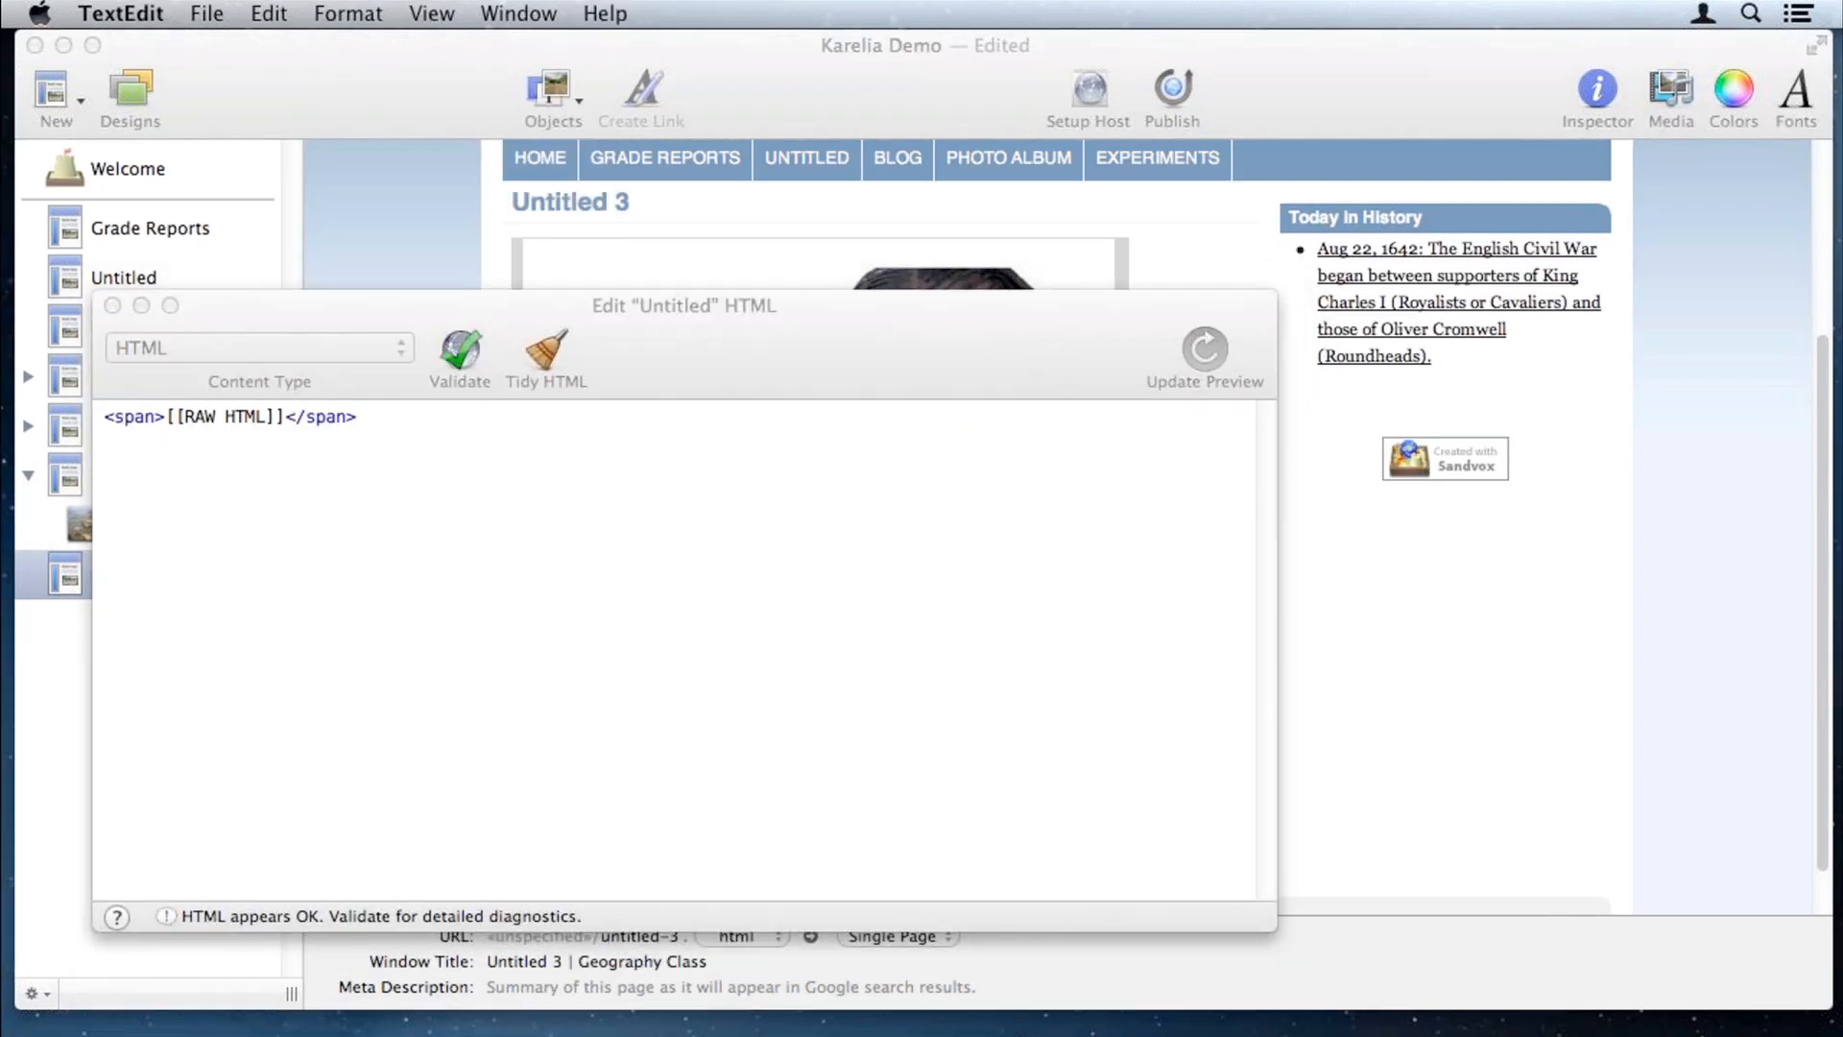
click(407, 522)
key(super+a)
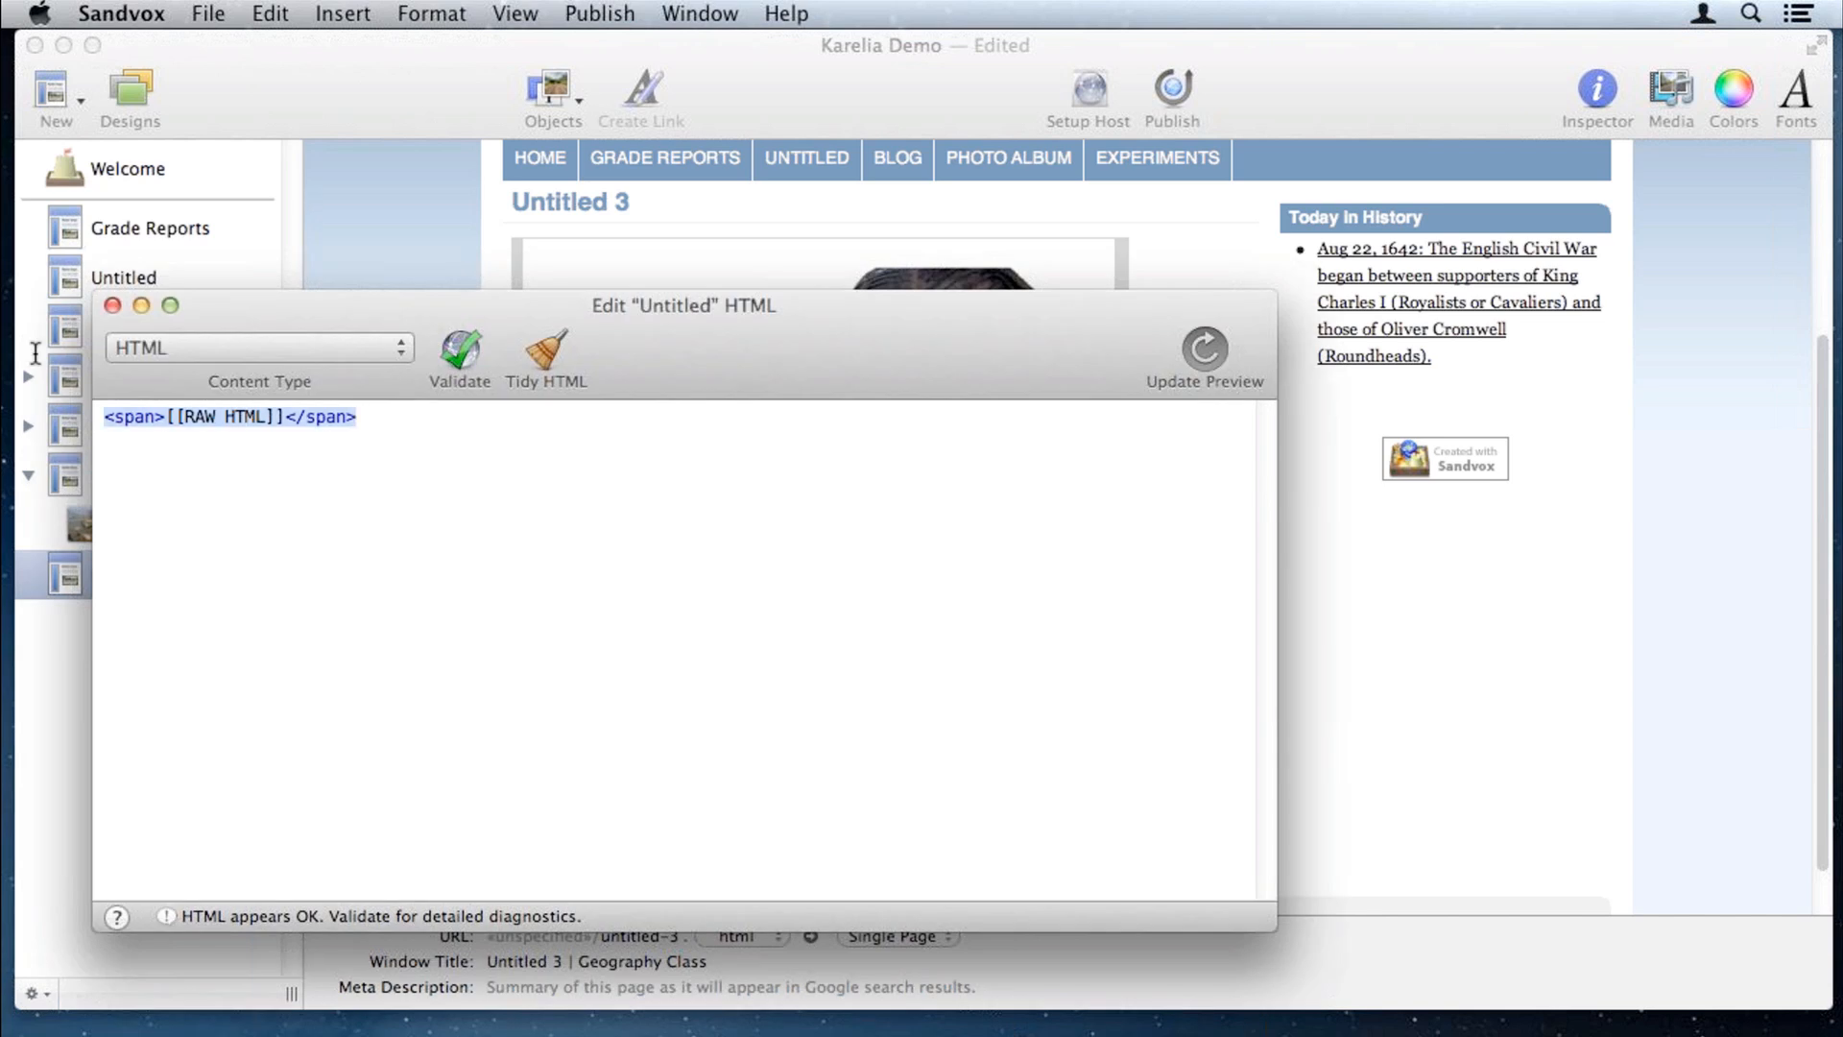
click(271, 12)
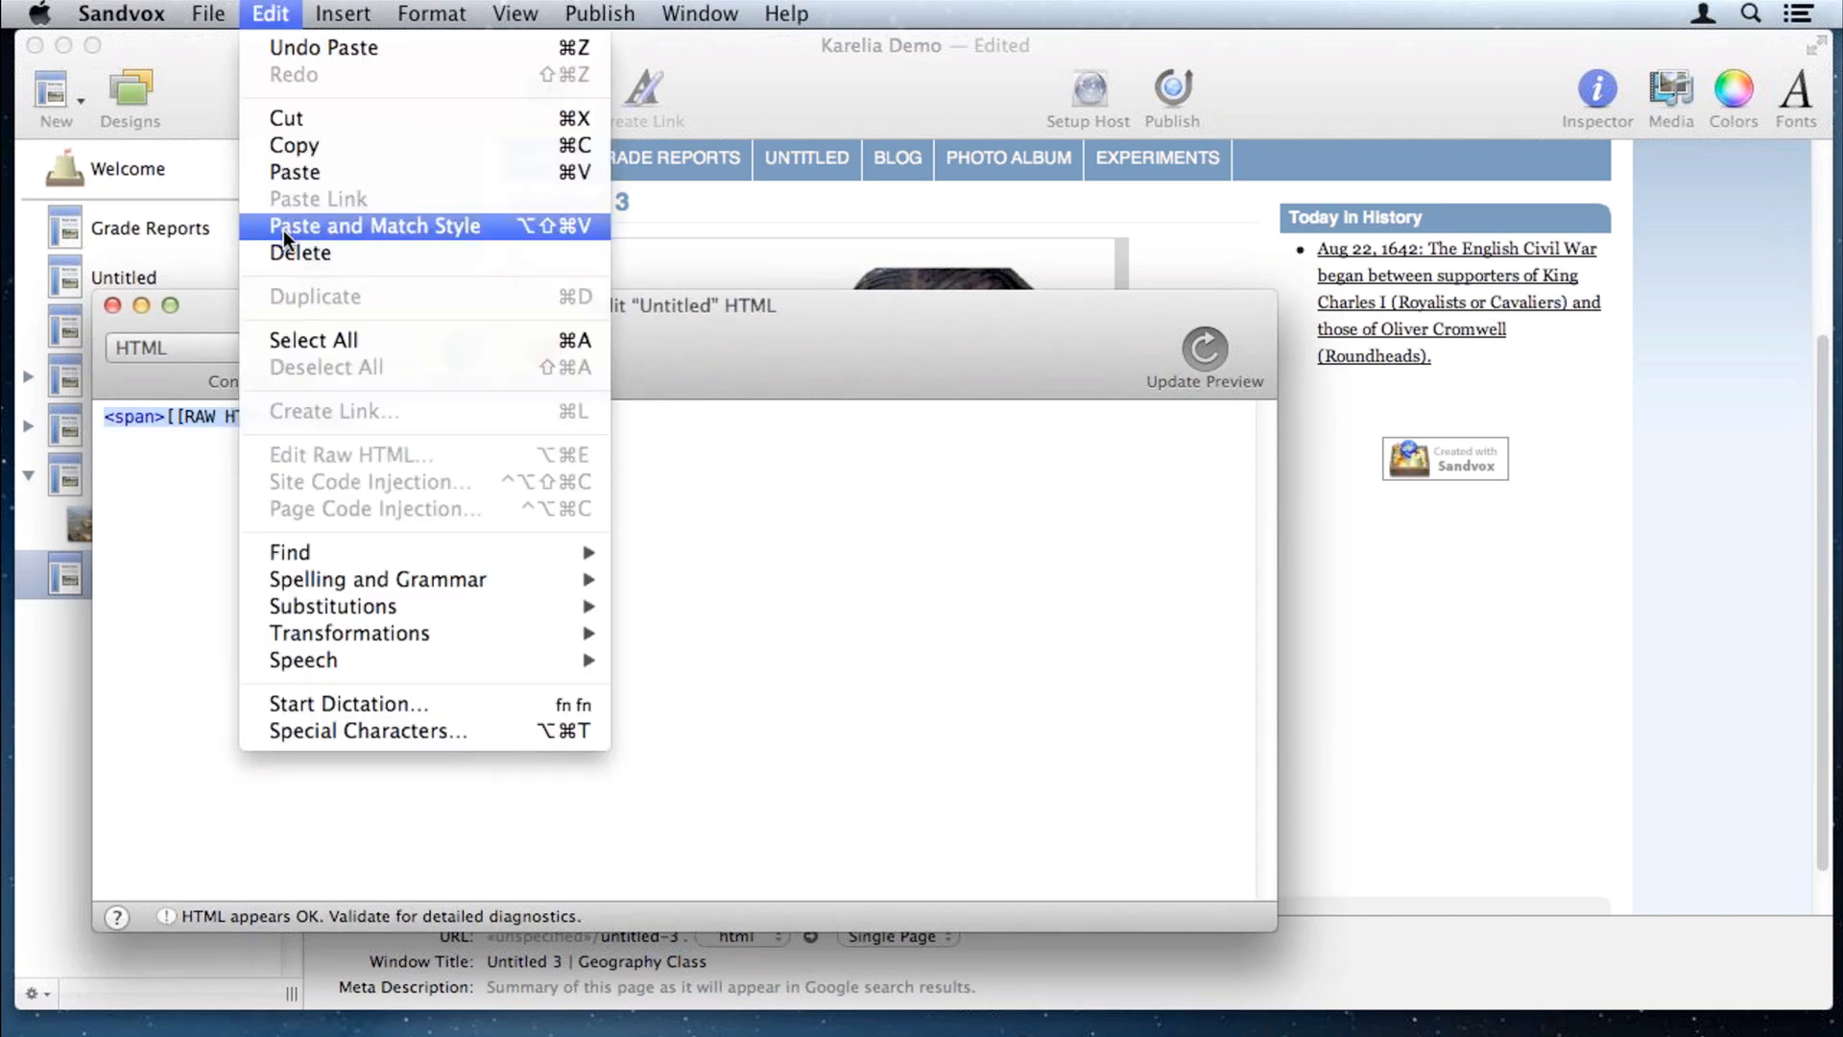
click(284, 226)
click(113, 305)
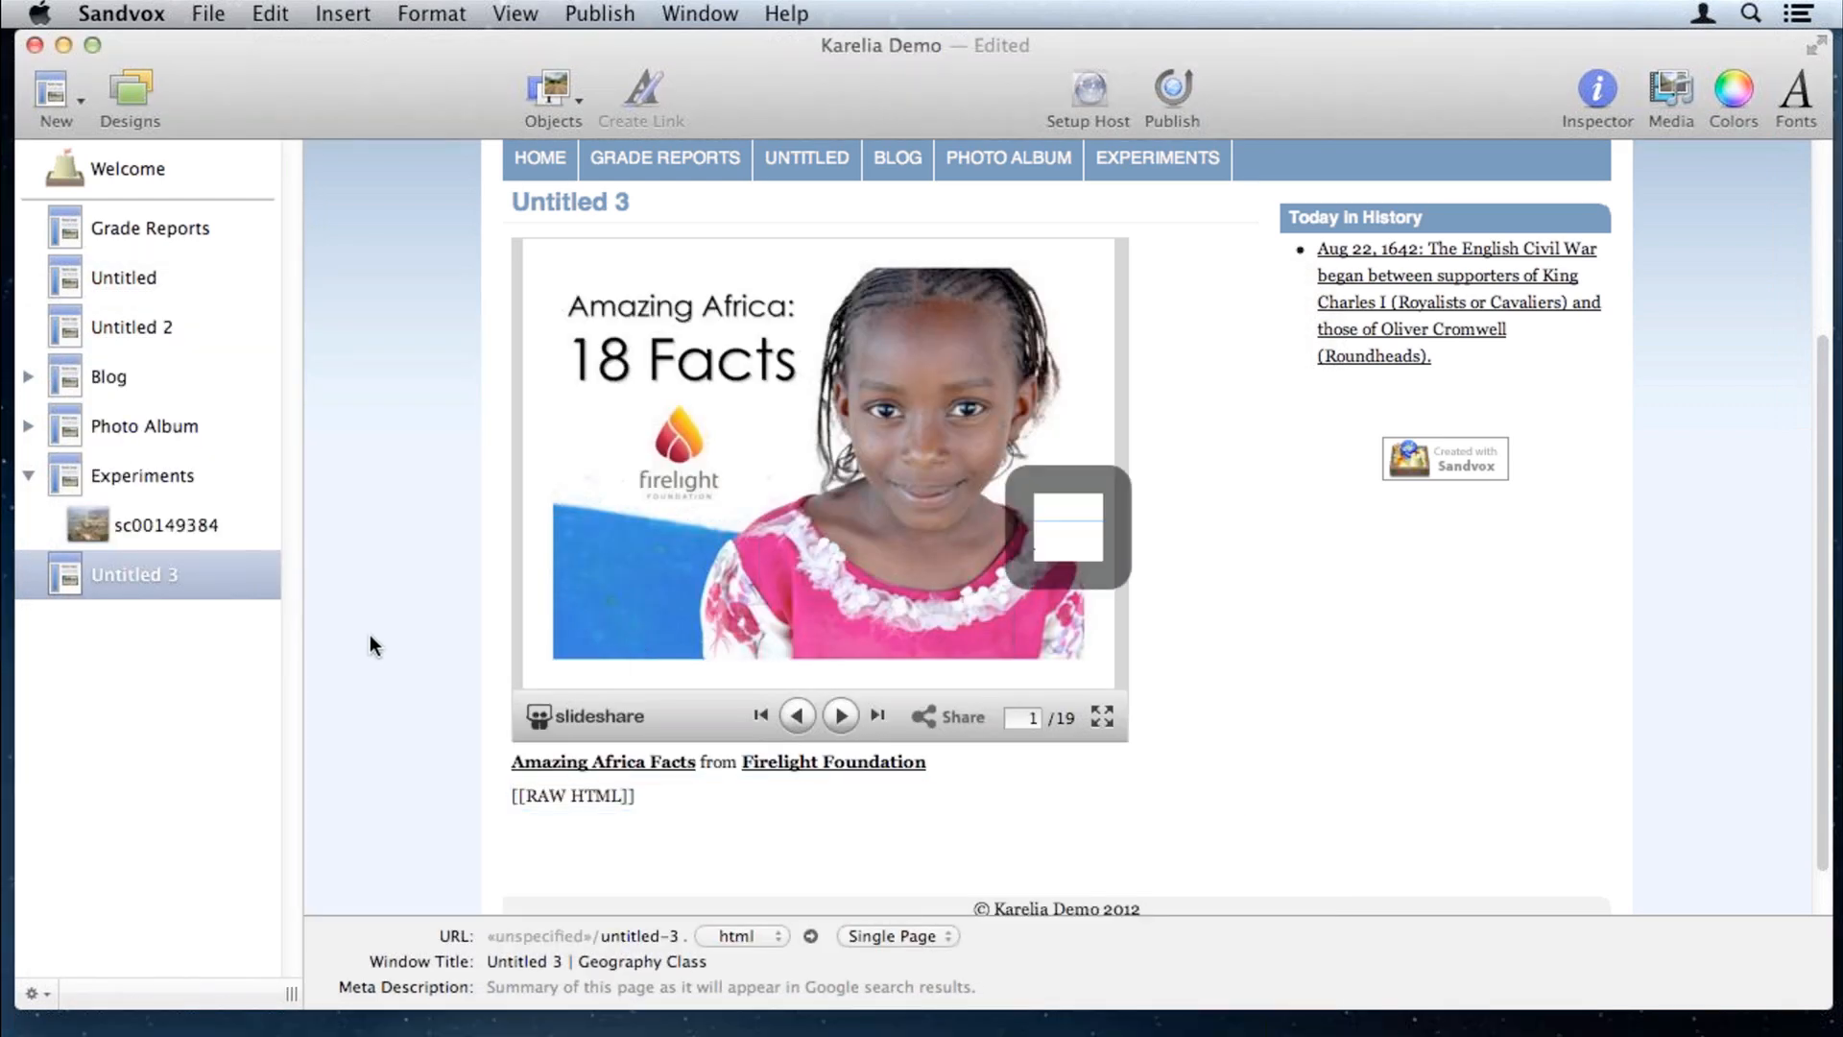
scroll(371, 636, down, 5)
scroll(1419, 630, down, 1)
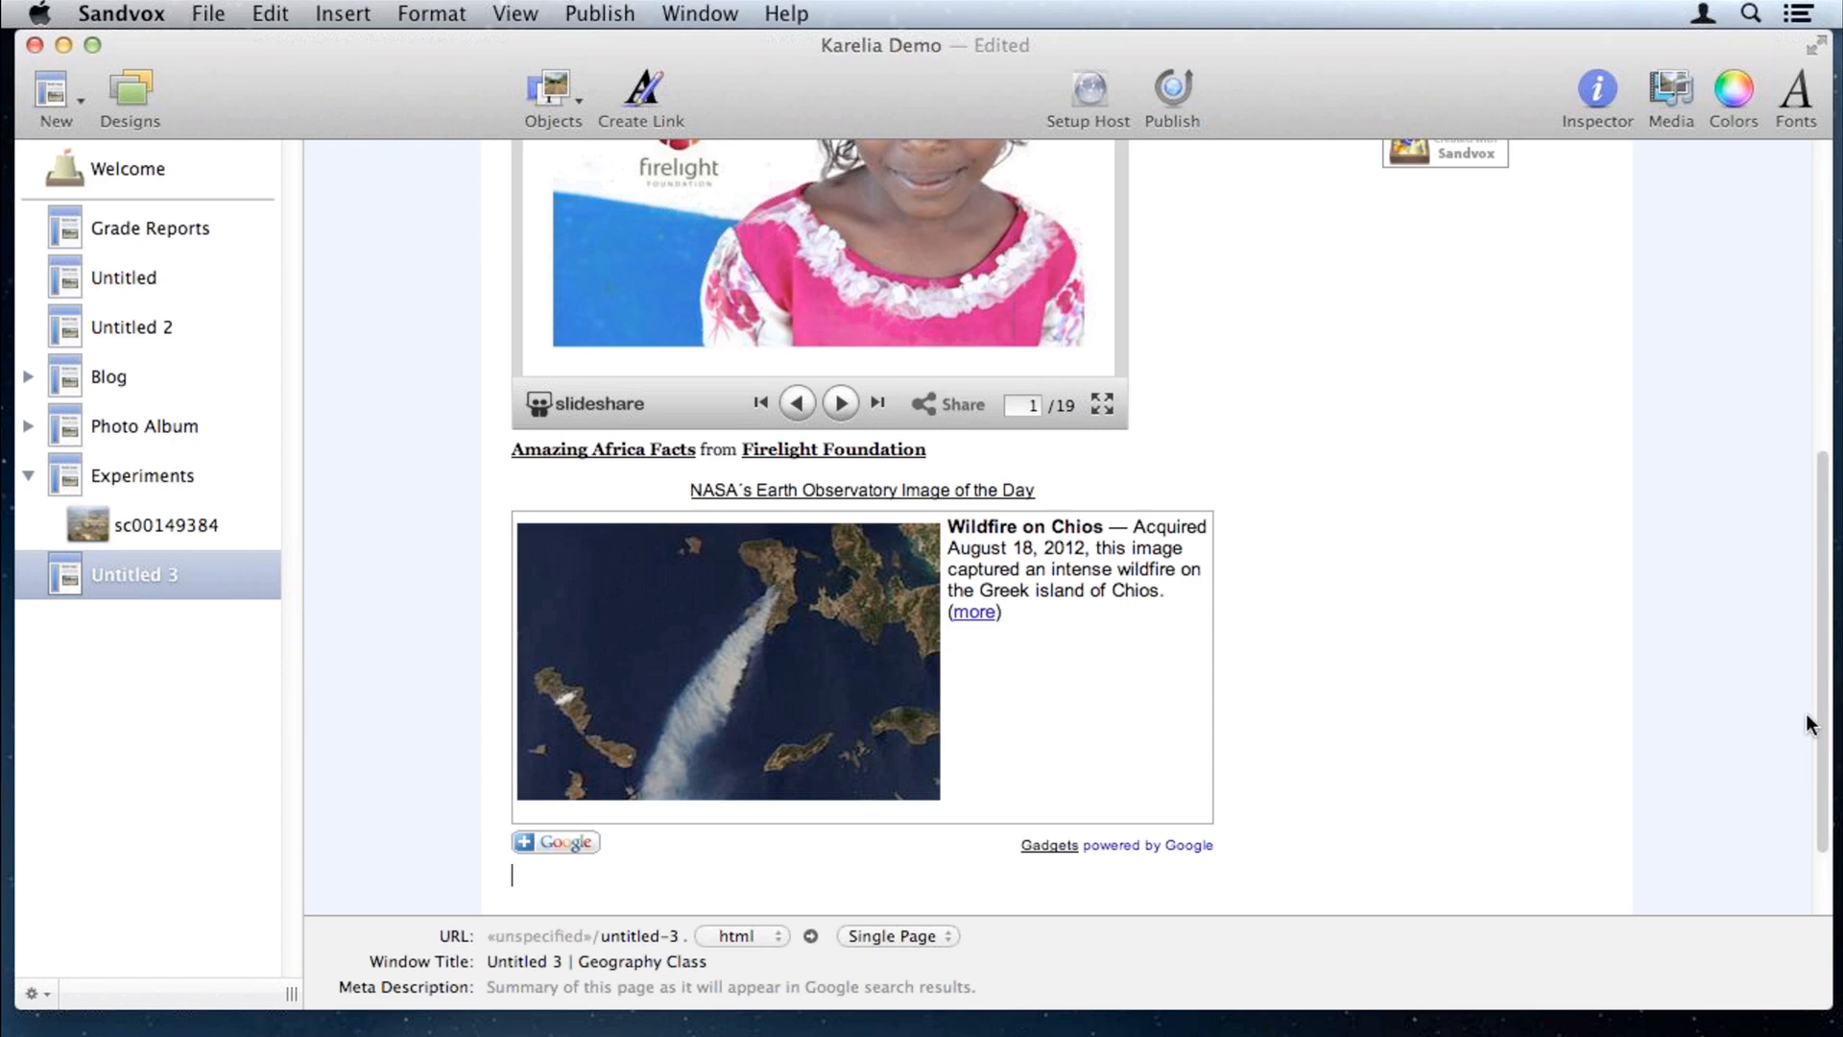
drag(1825, 718, 1823, 453)
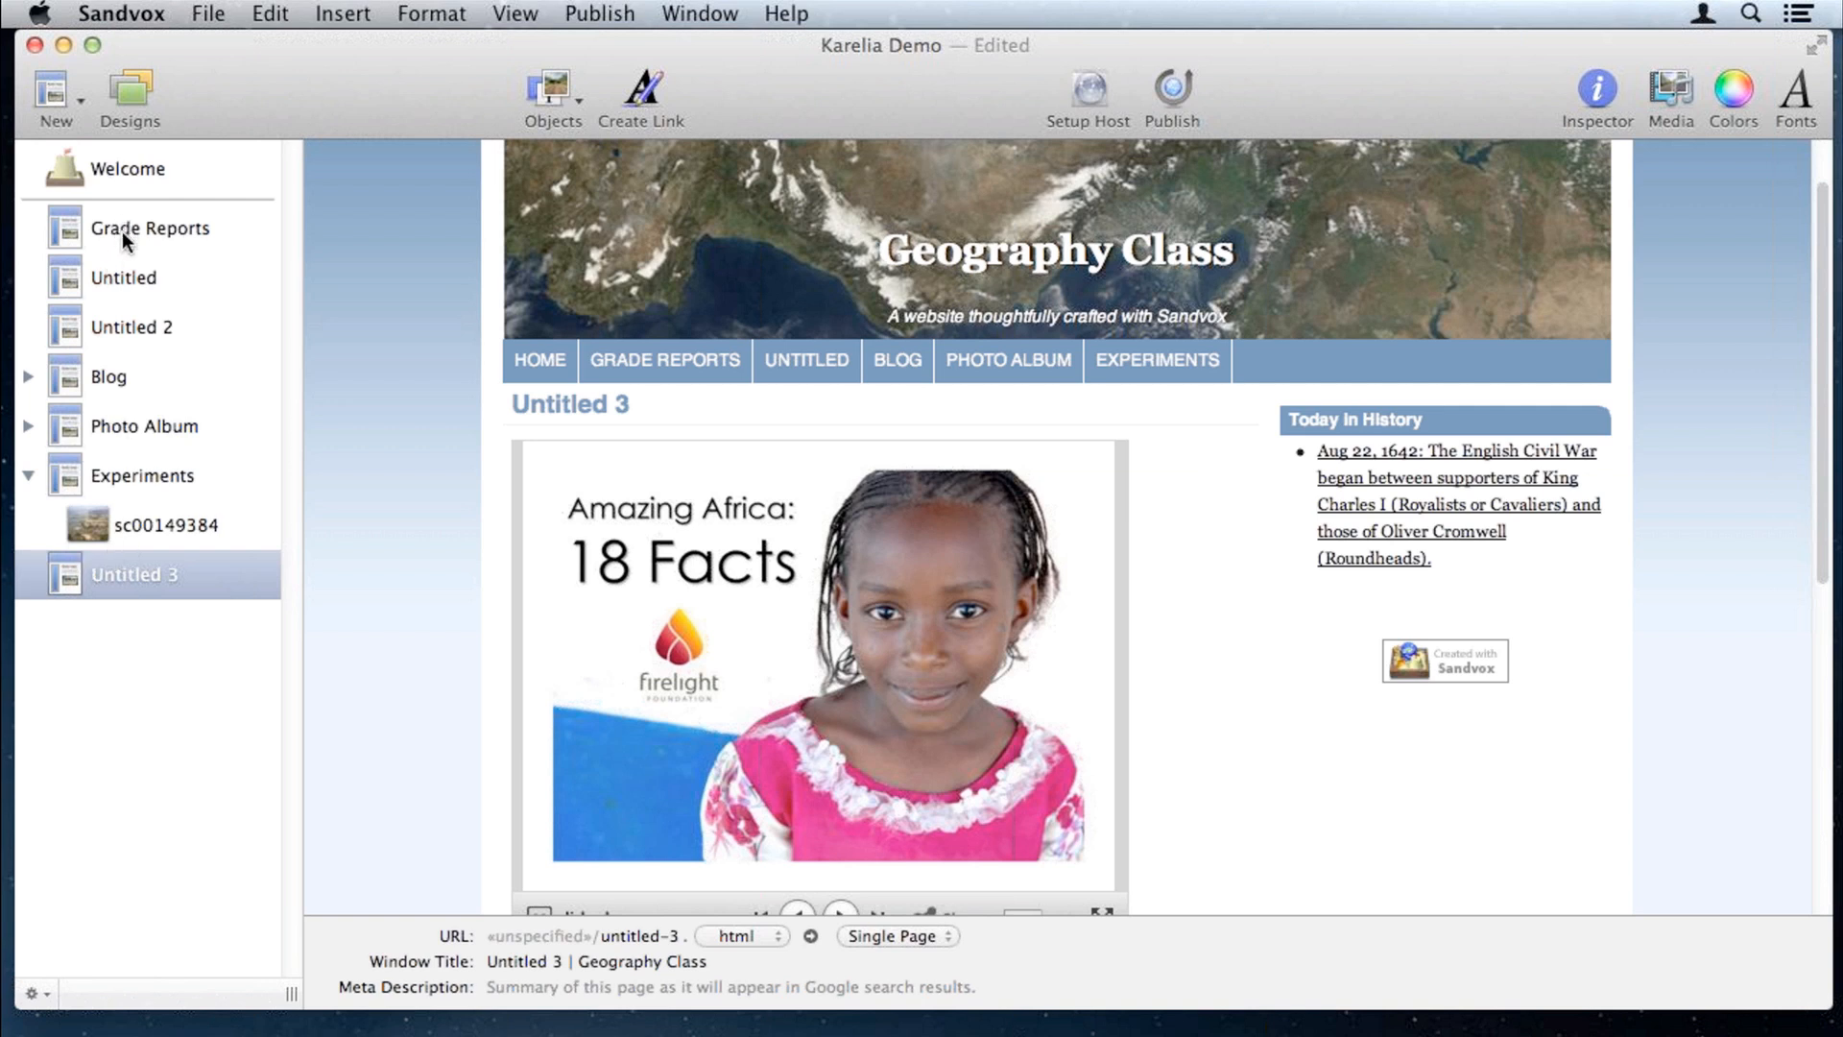
Step: Open the Untitled 2 page and show the contact form's Message settings
click(119, 279)
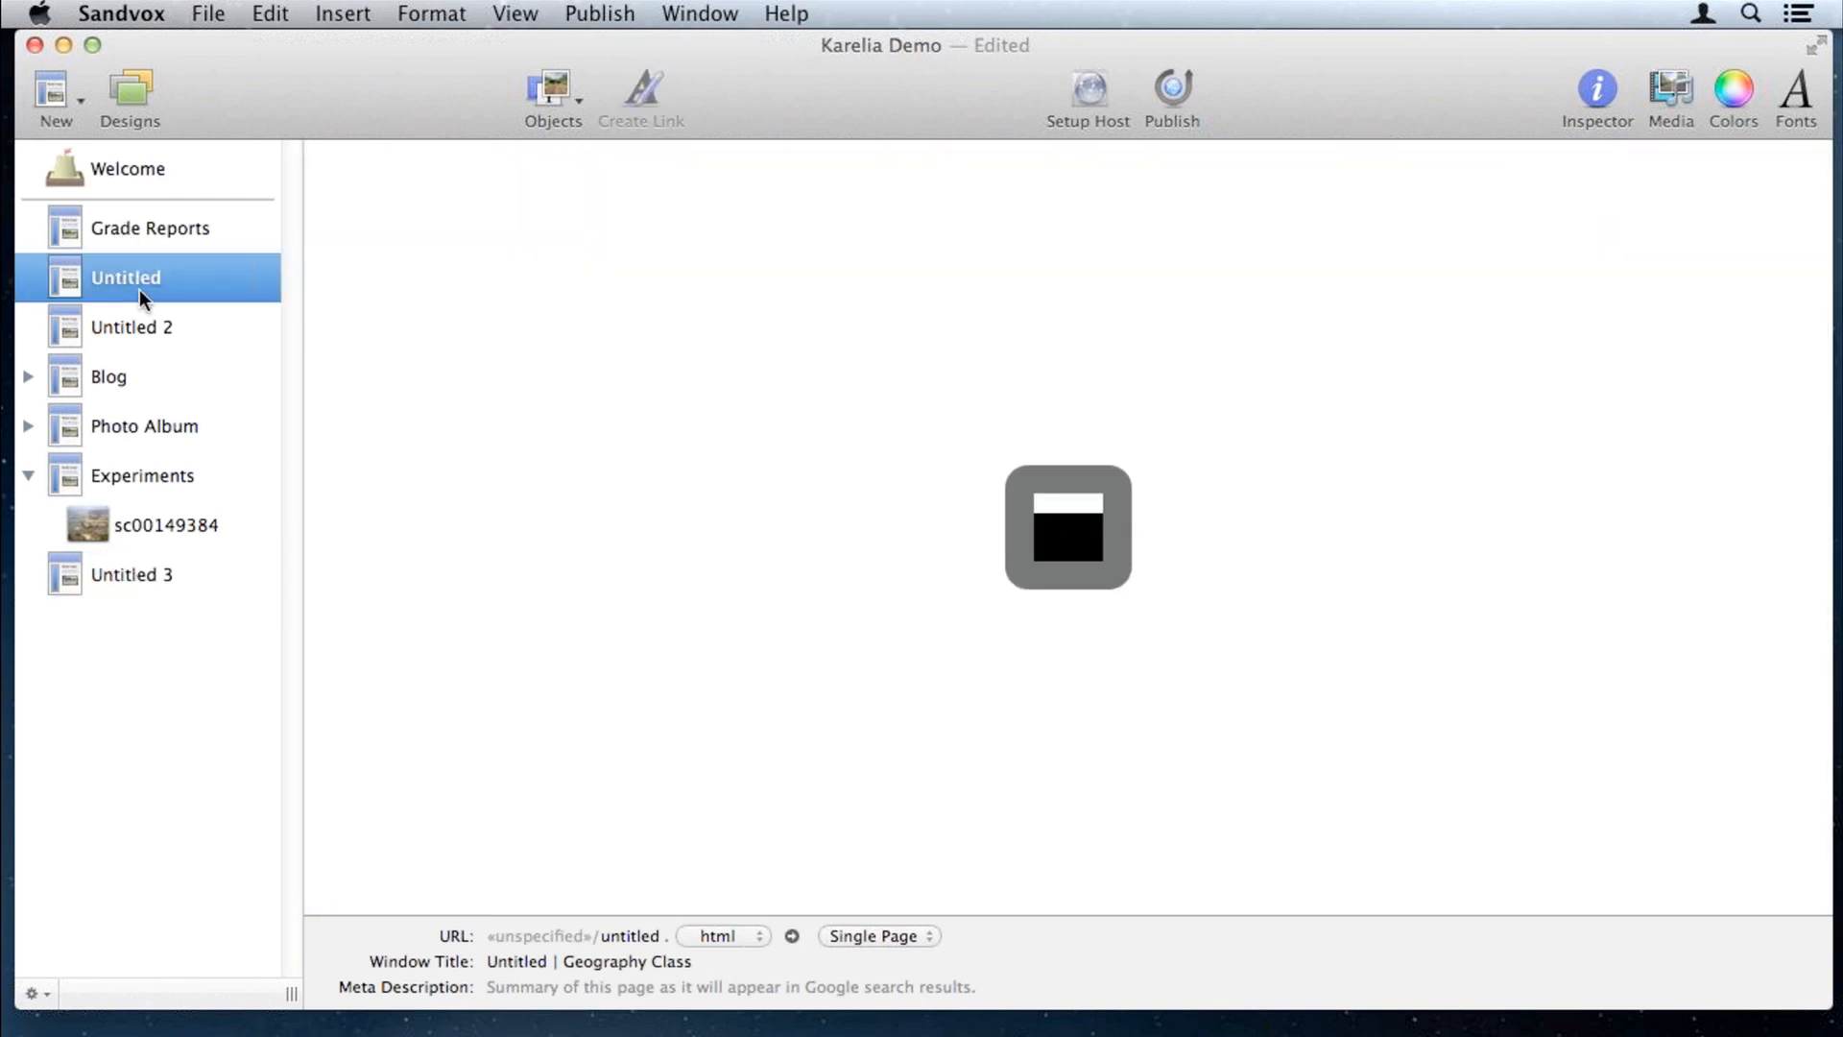
click(149, 325)
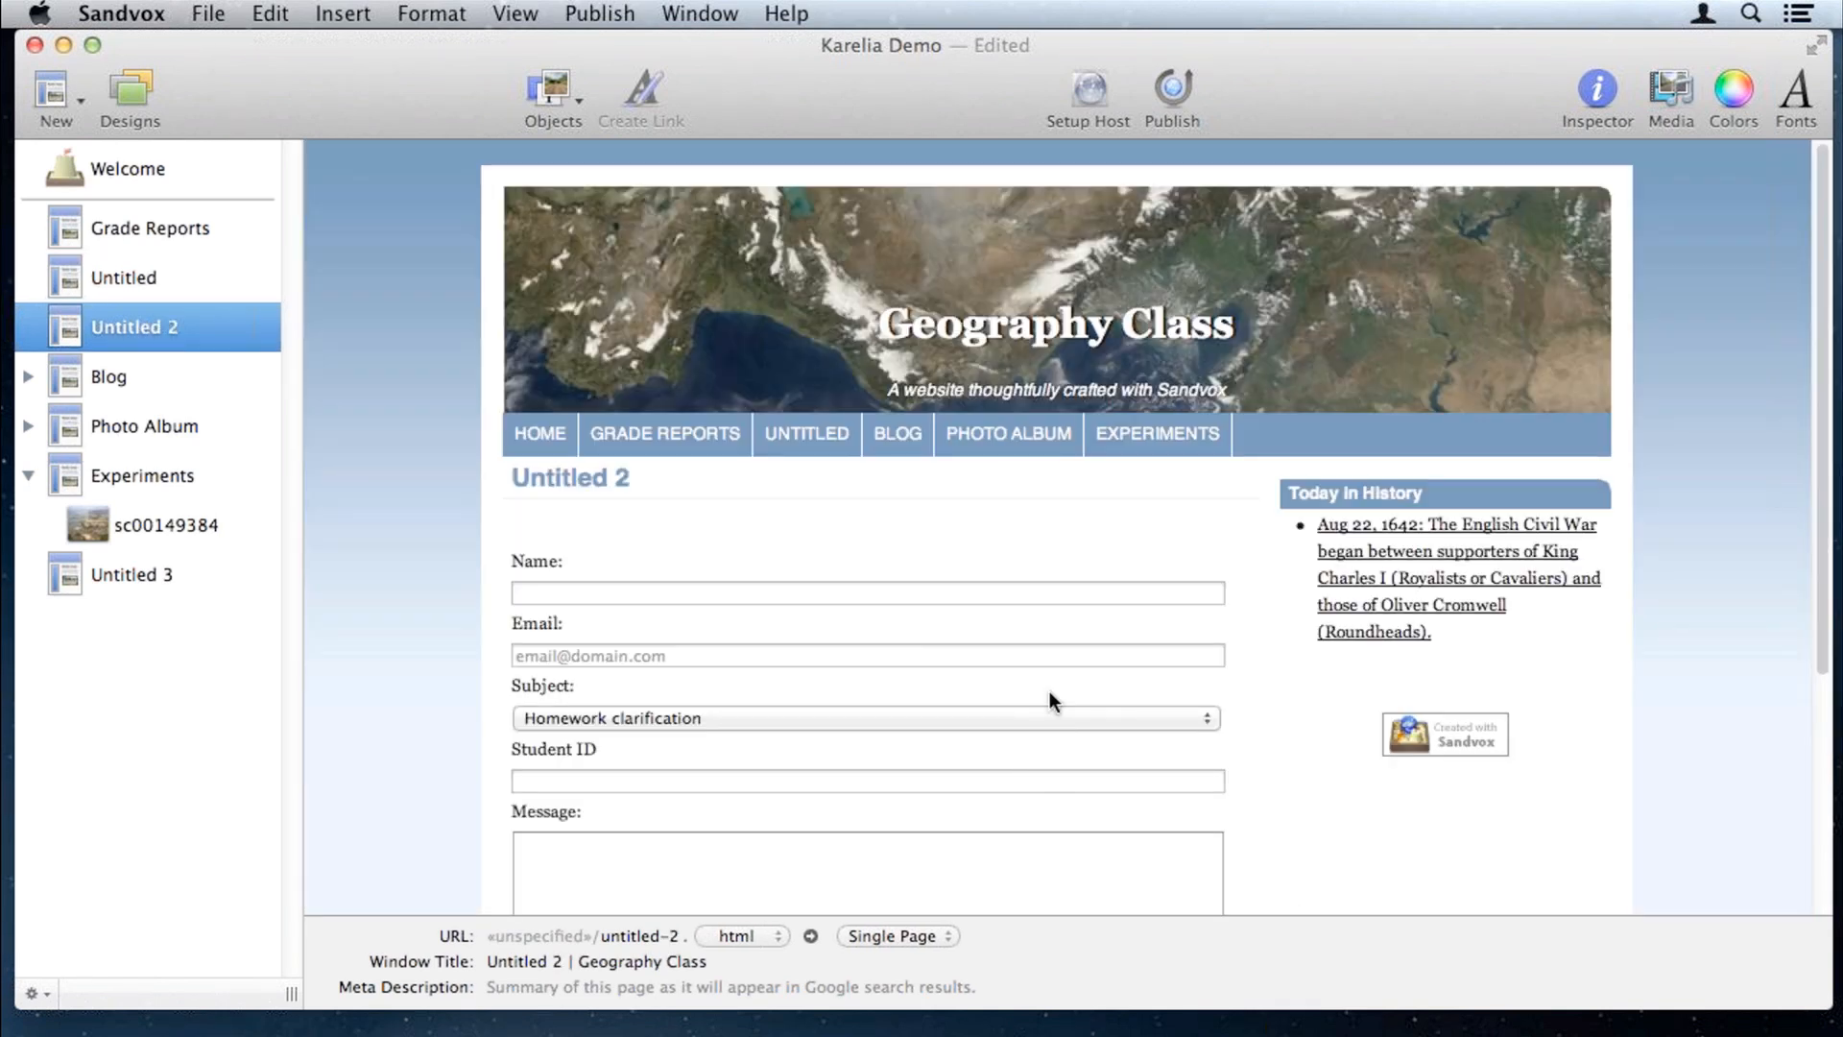
click(1051, 691)
click(1613, 92)
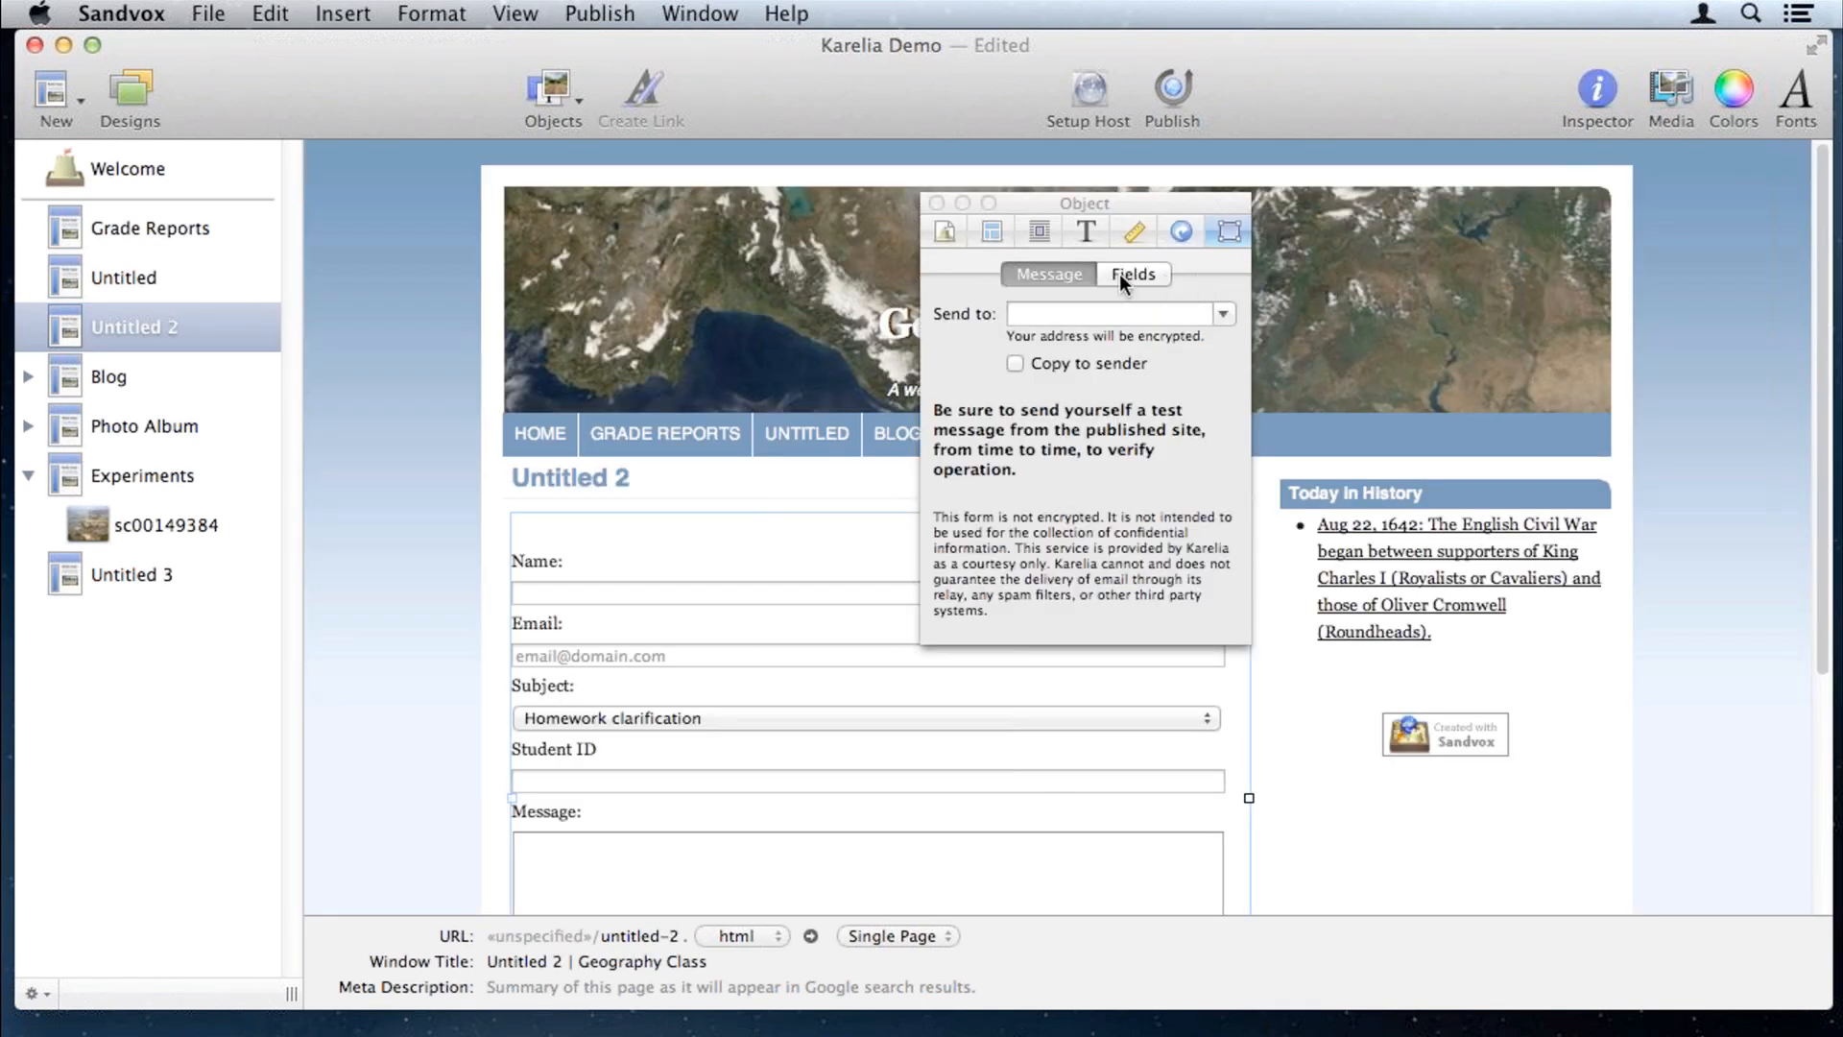
click(1033, 313)
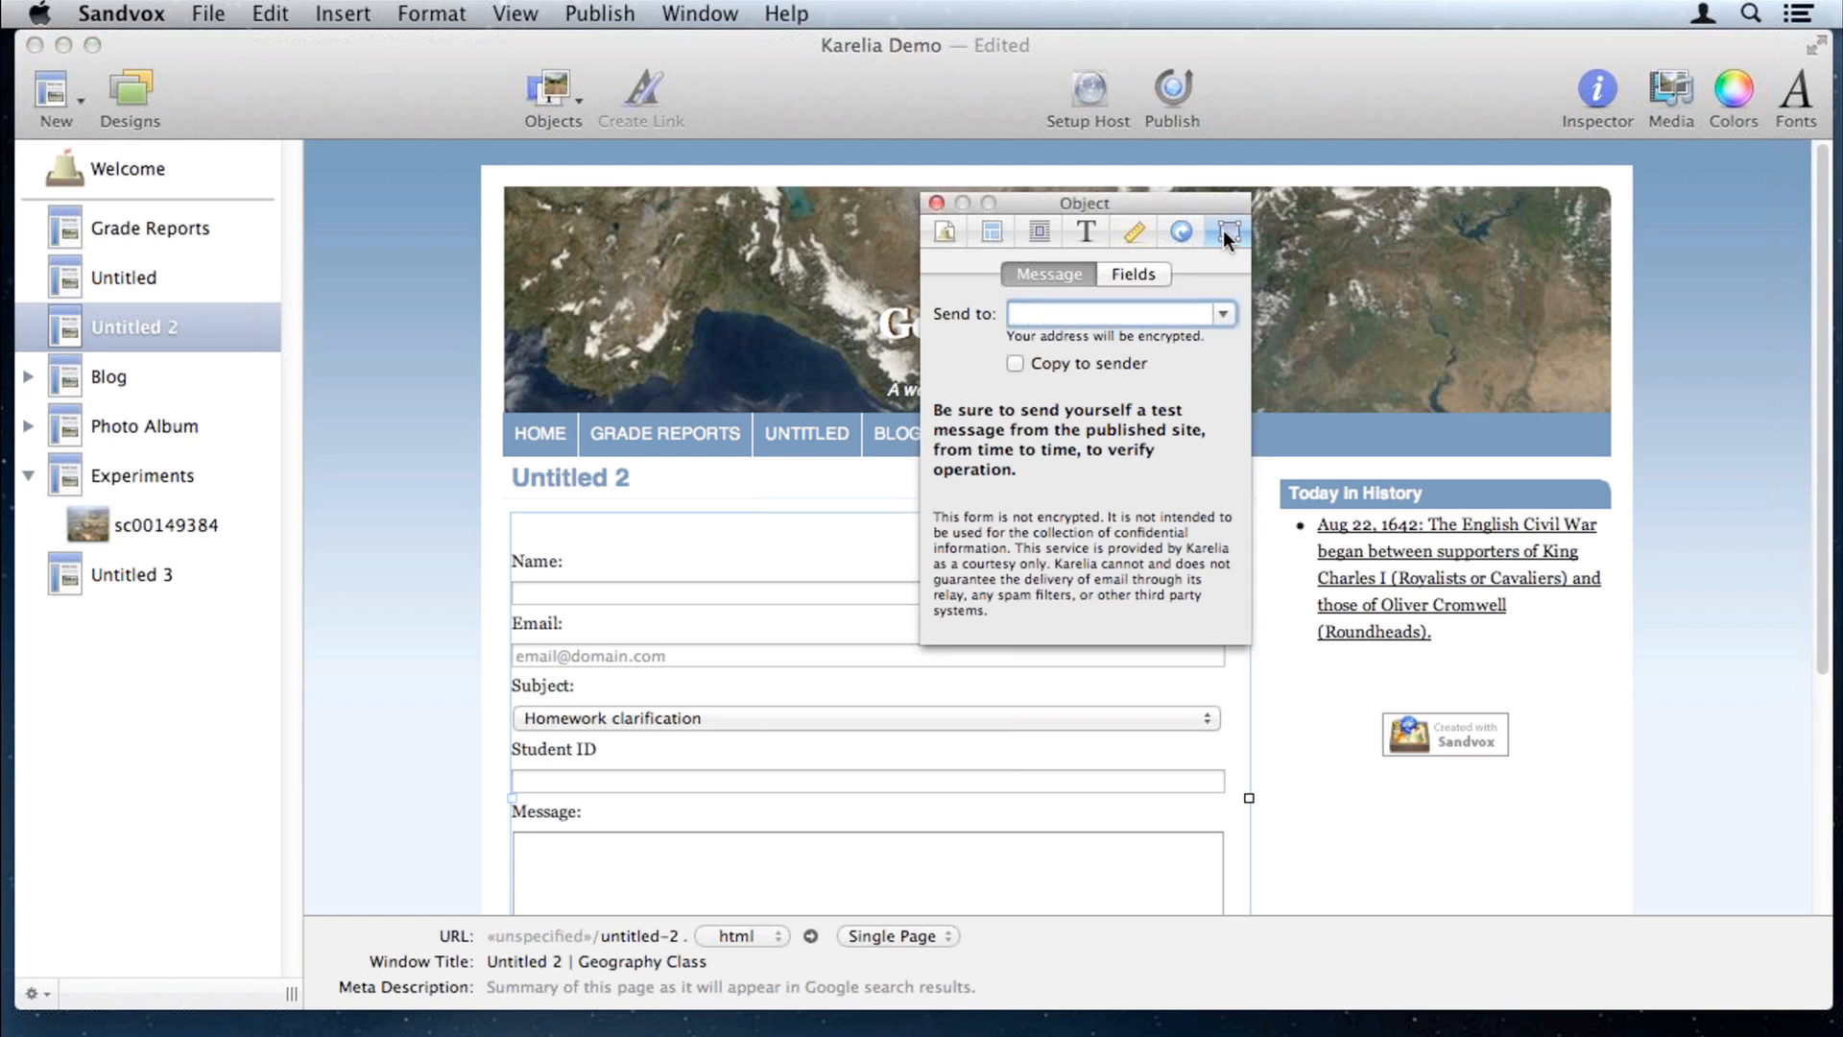
mouse_move(1212, 205)
mouse_down()
mouse_move(1814, 245)
mouse_move(1690, 241)
mouse_up()
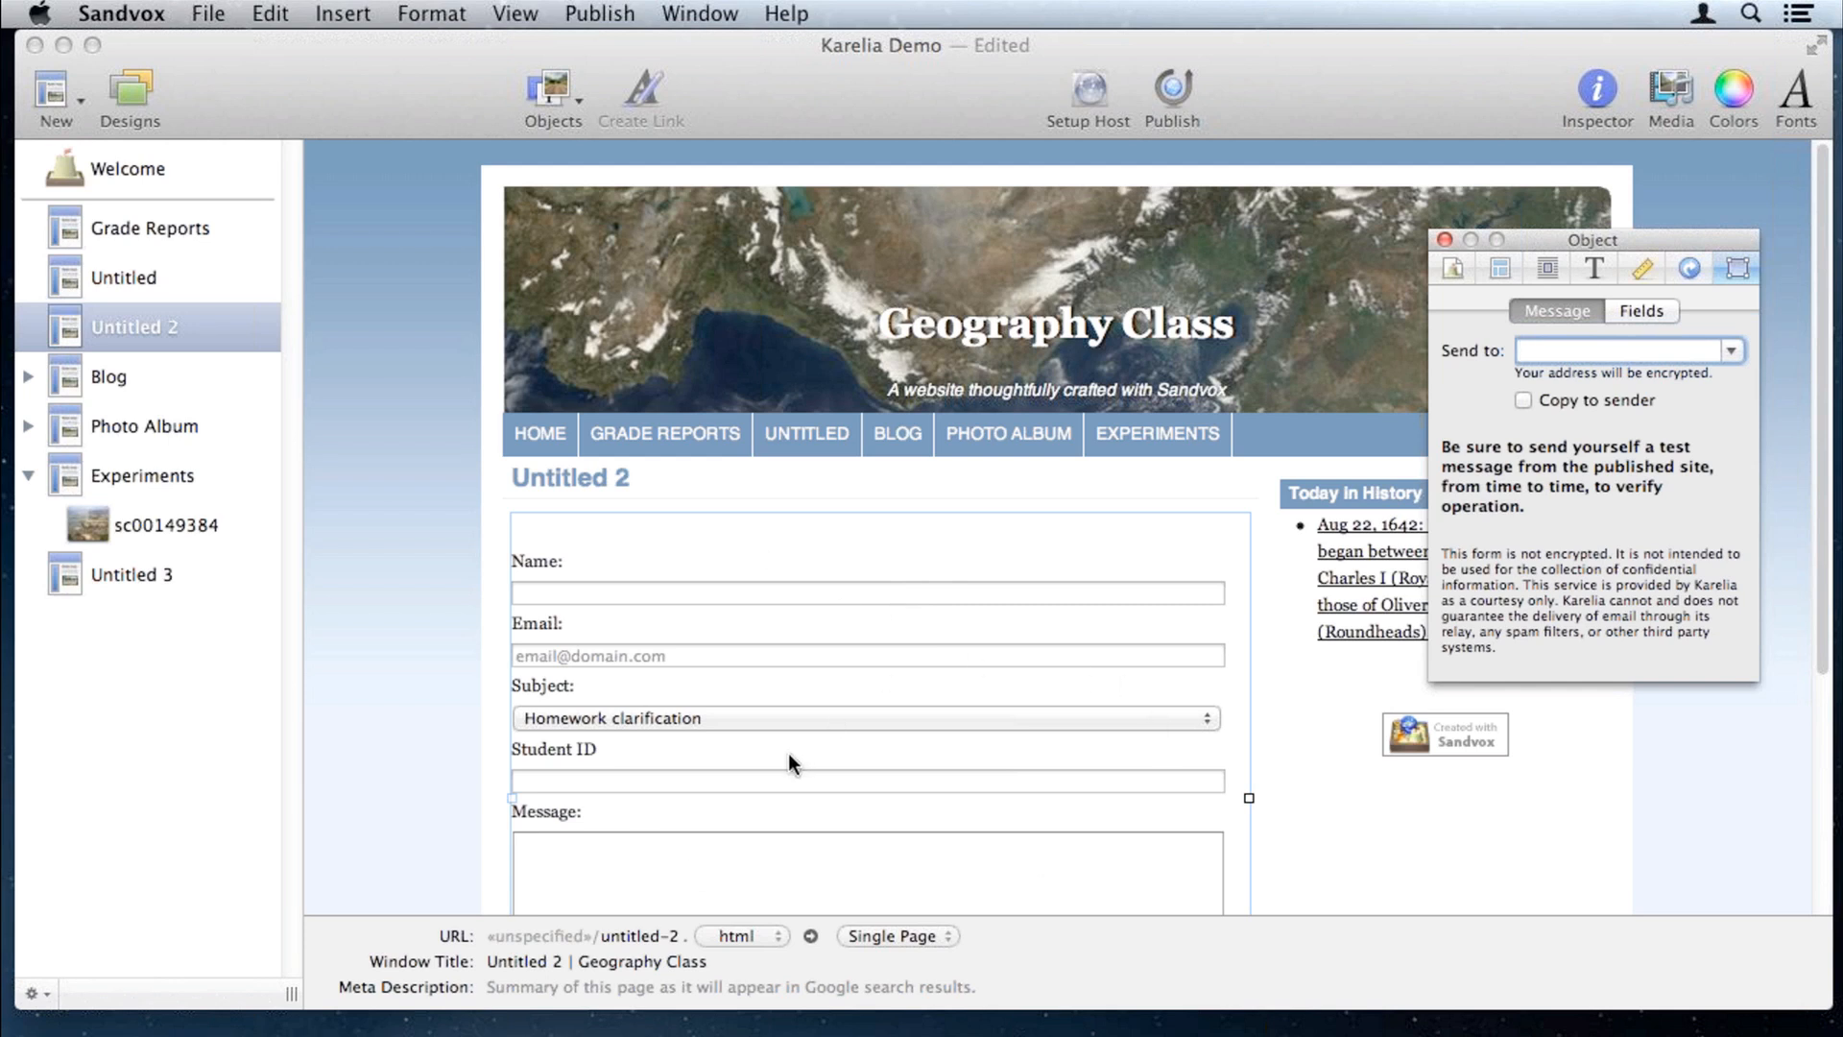
click(1630, 309)
click(1558, 309)
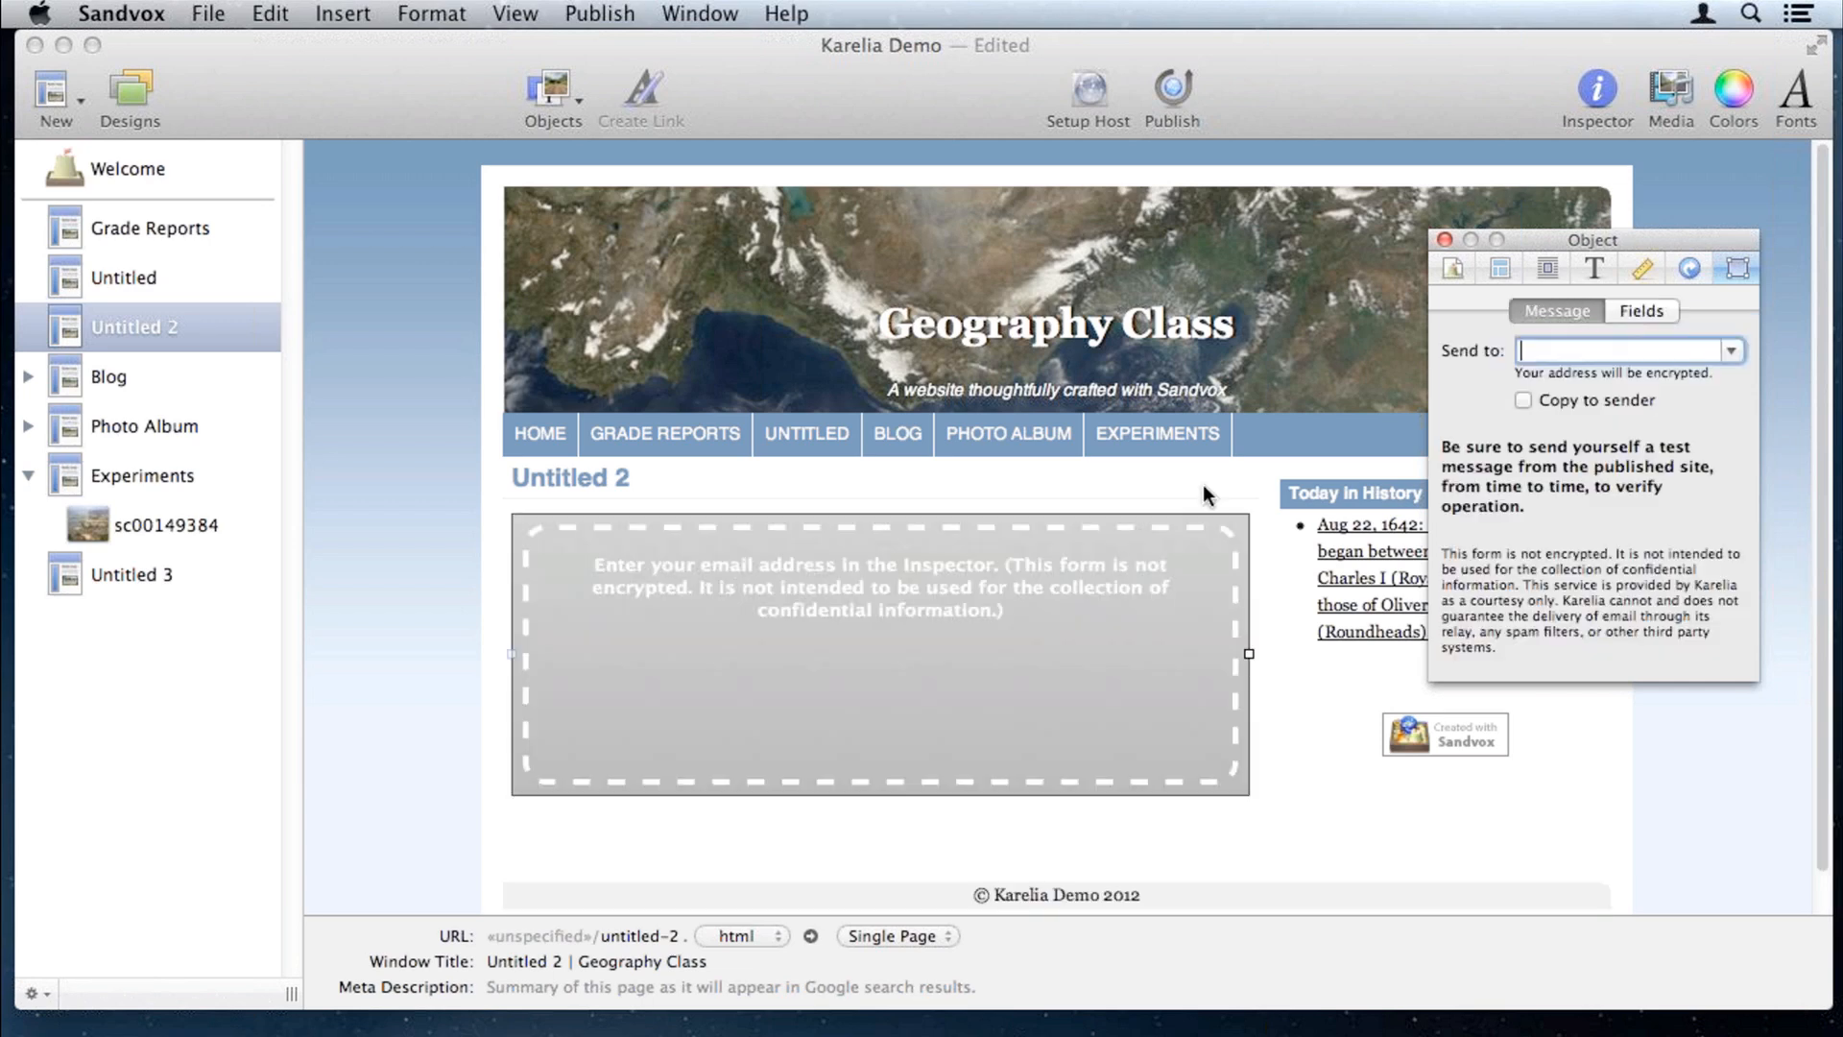
Step: Enter the recipient e-mail address in the form's Send to field
click(1056, 588)
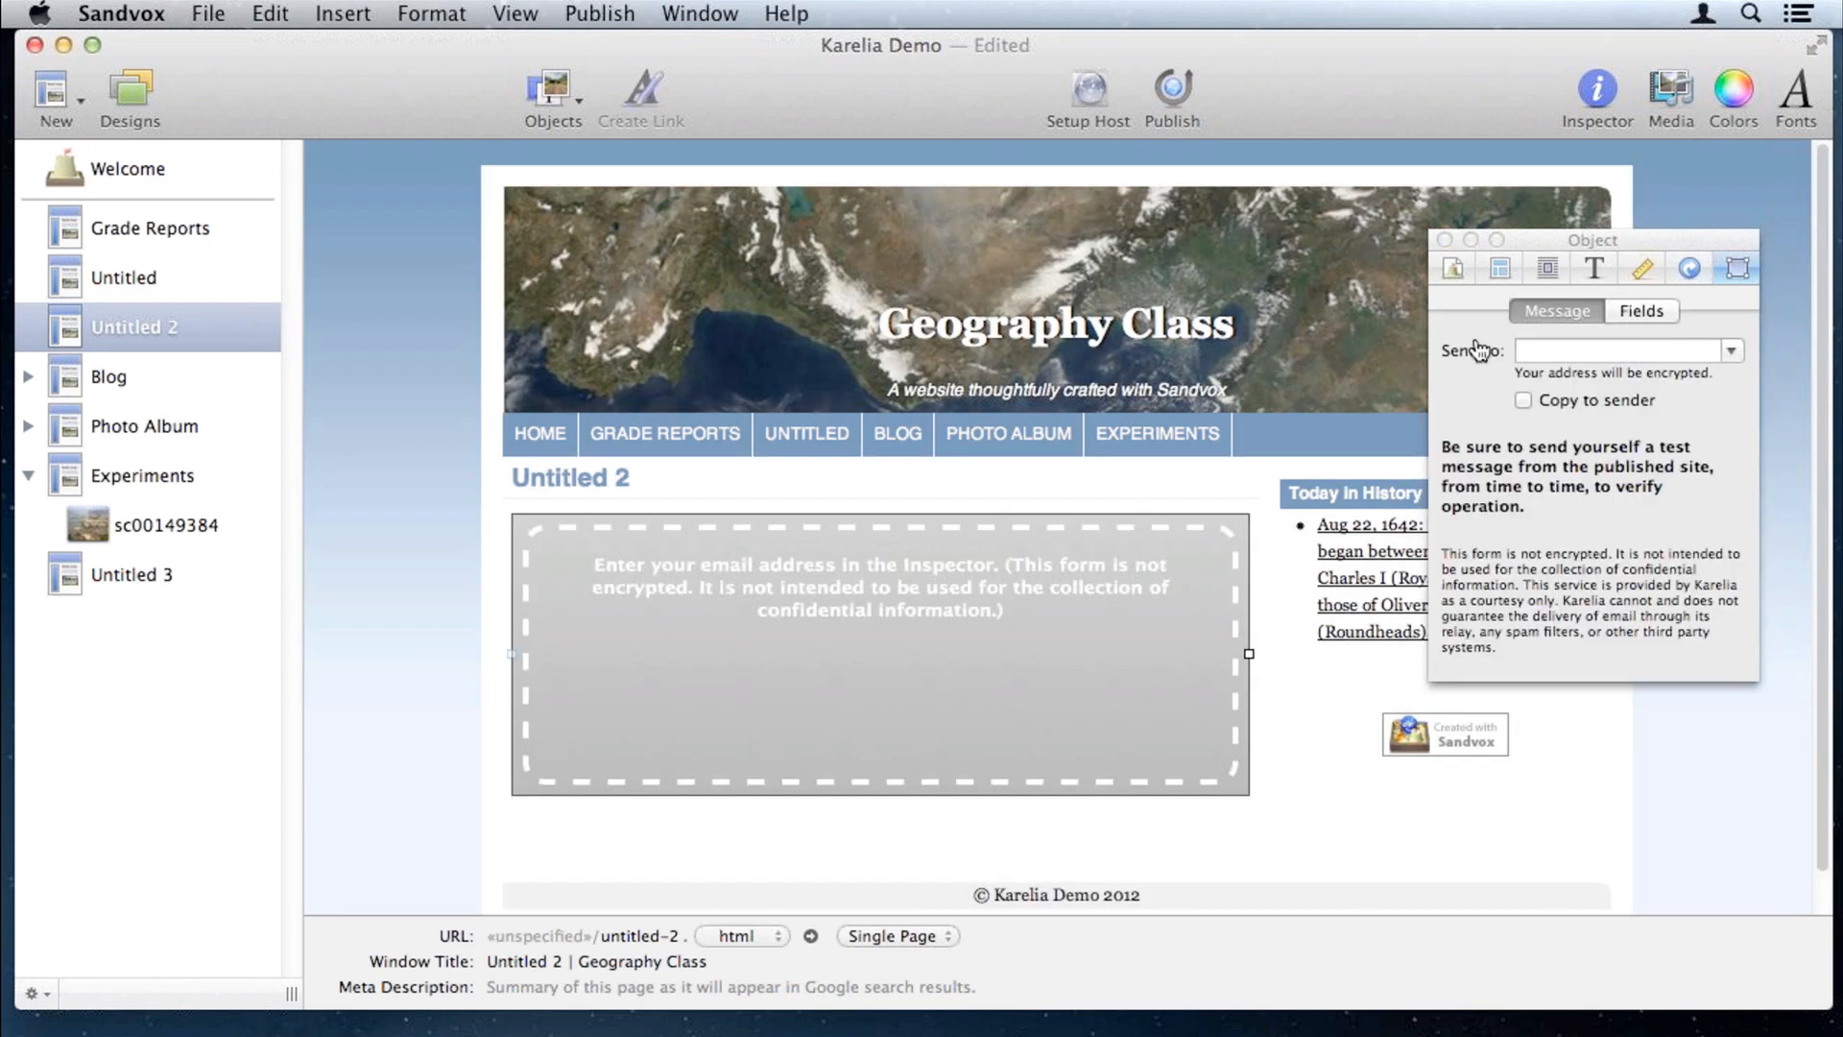
click(1531, 346)
text(d@d.com)
click(456, 507)
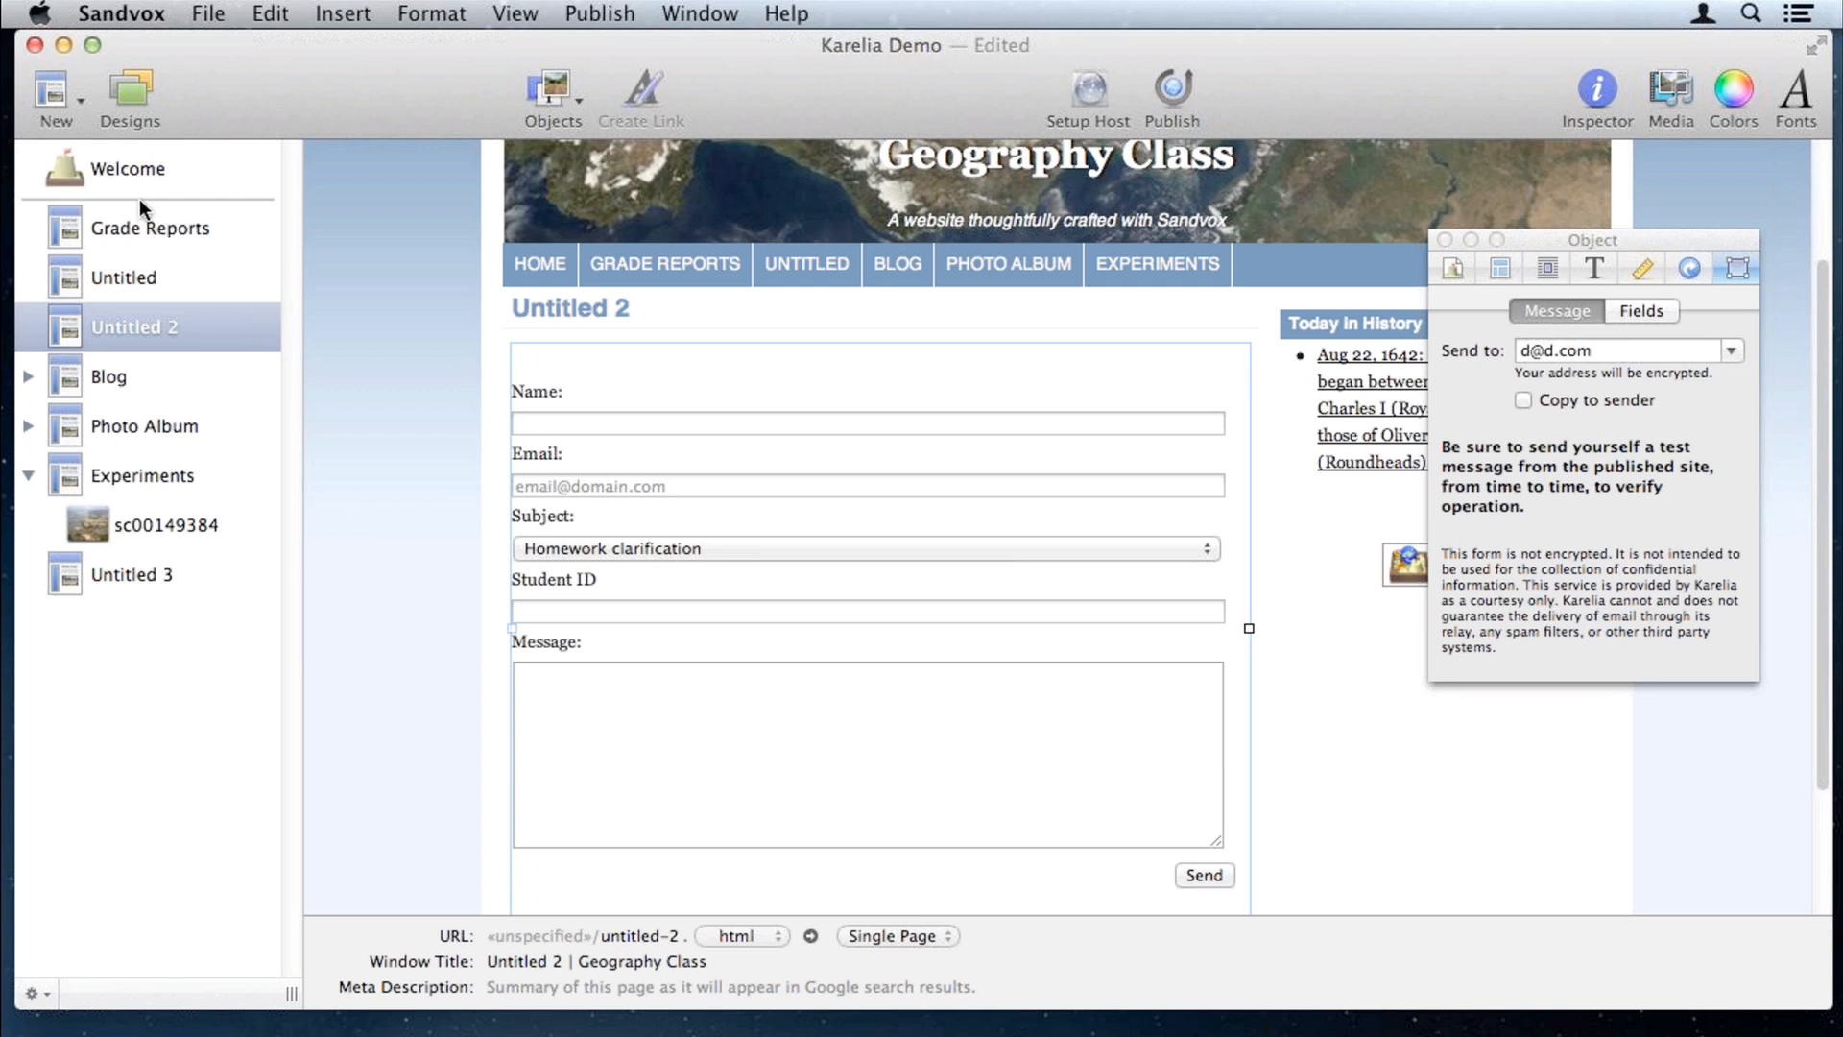
Step: Move through the site's pages to the Untitled 3 page
click(158, 172)
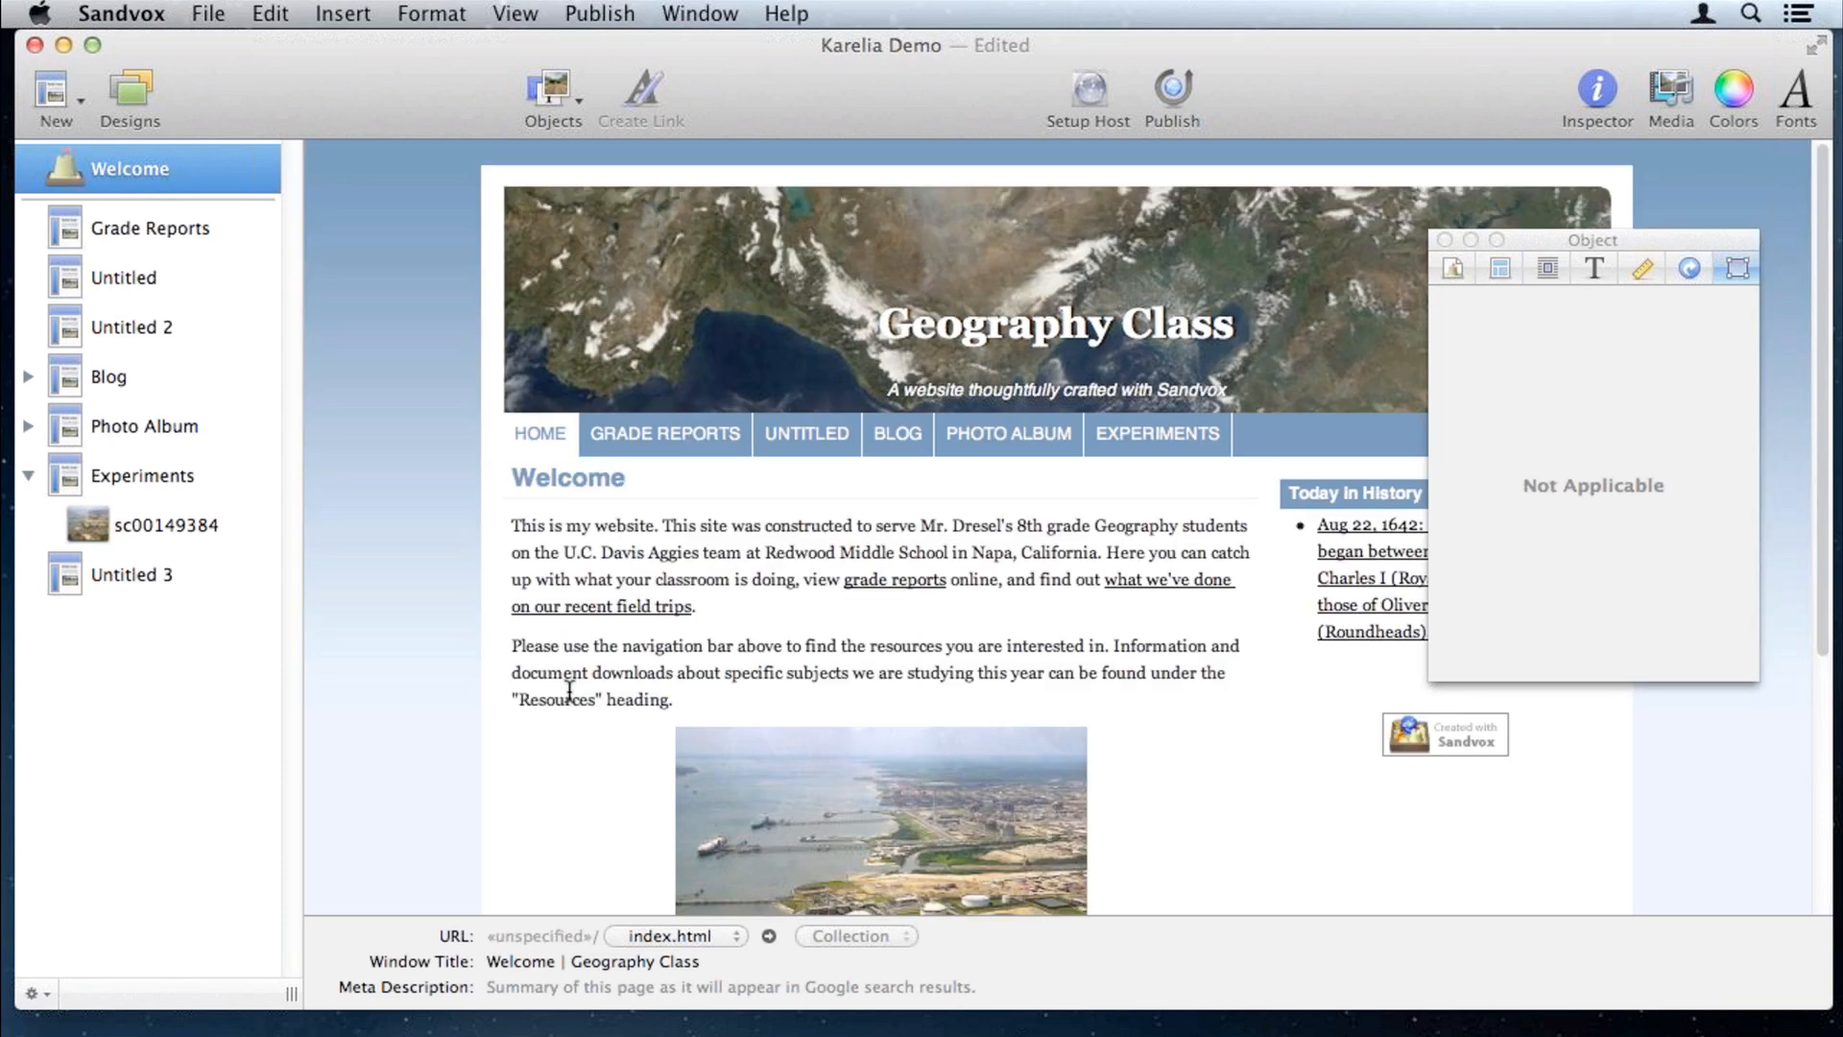
scroll(570, 689, down, 5)
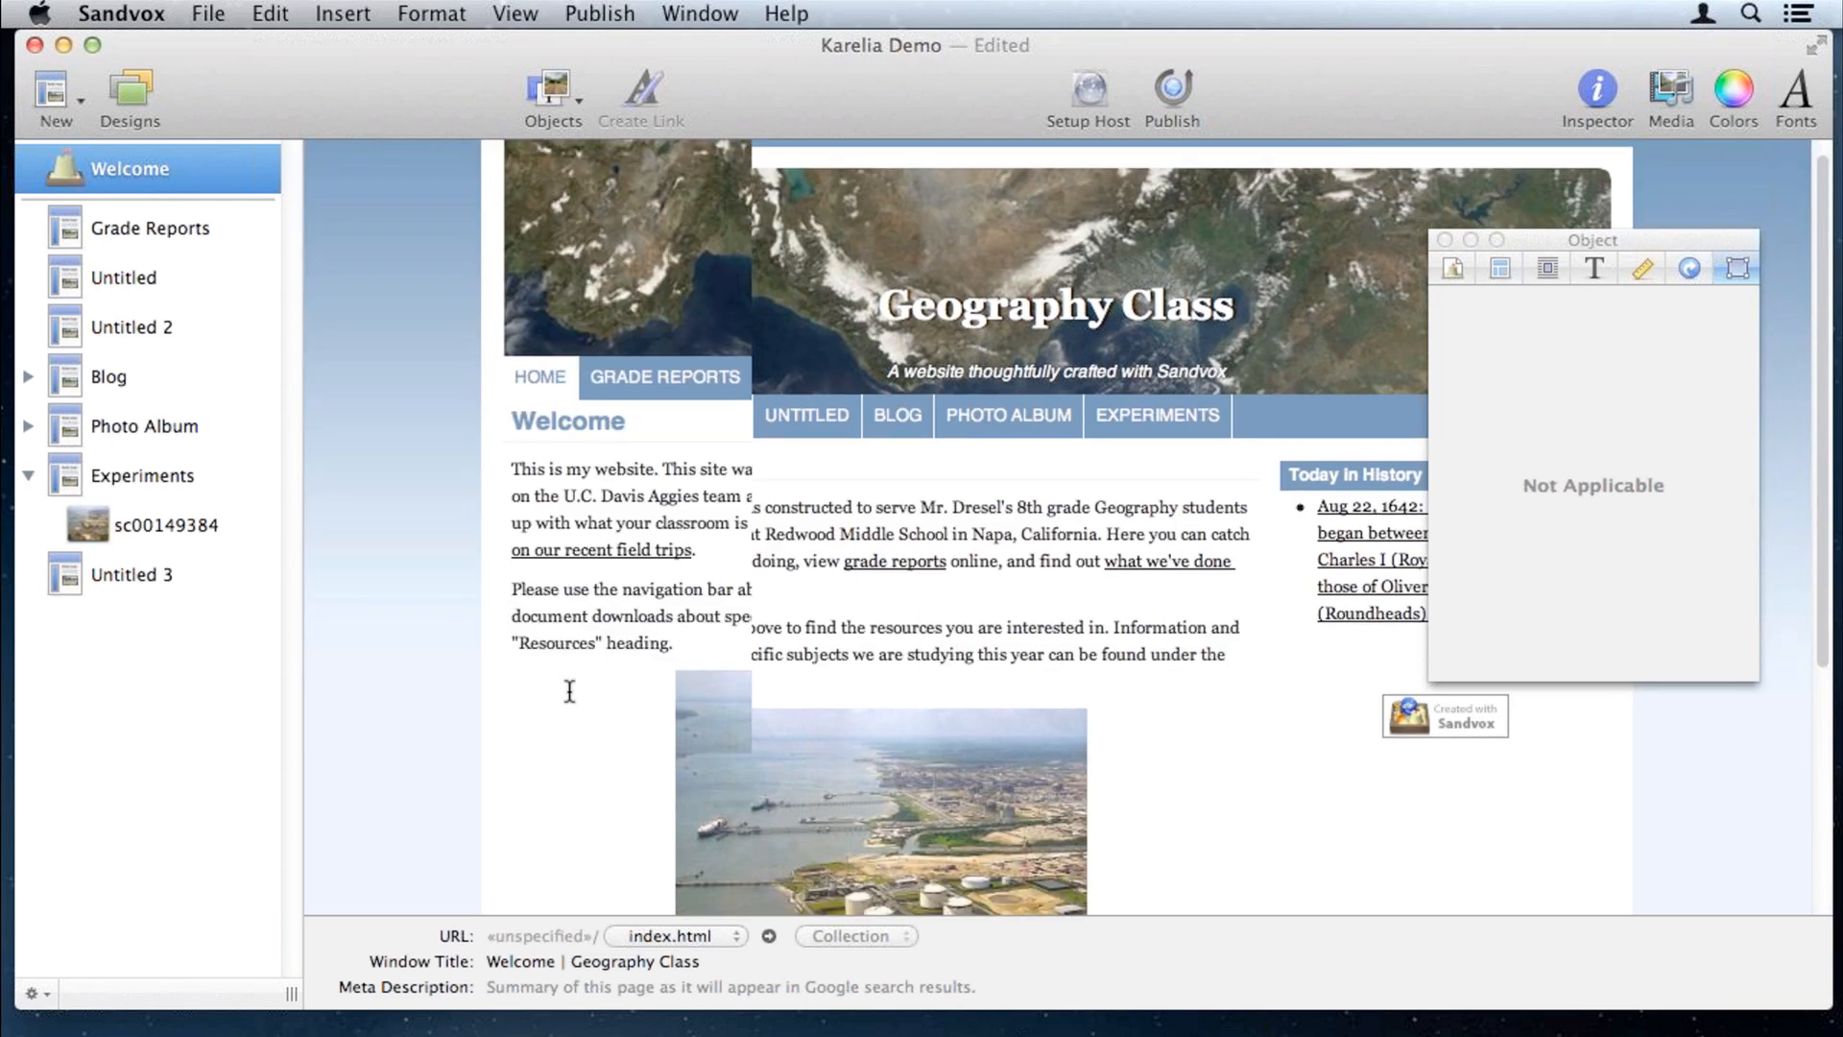
click(177, 307)
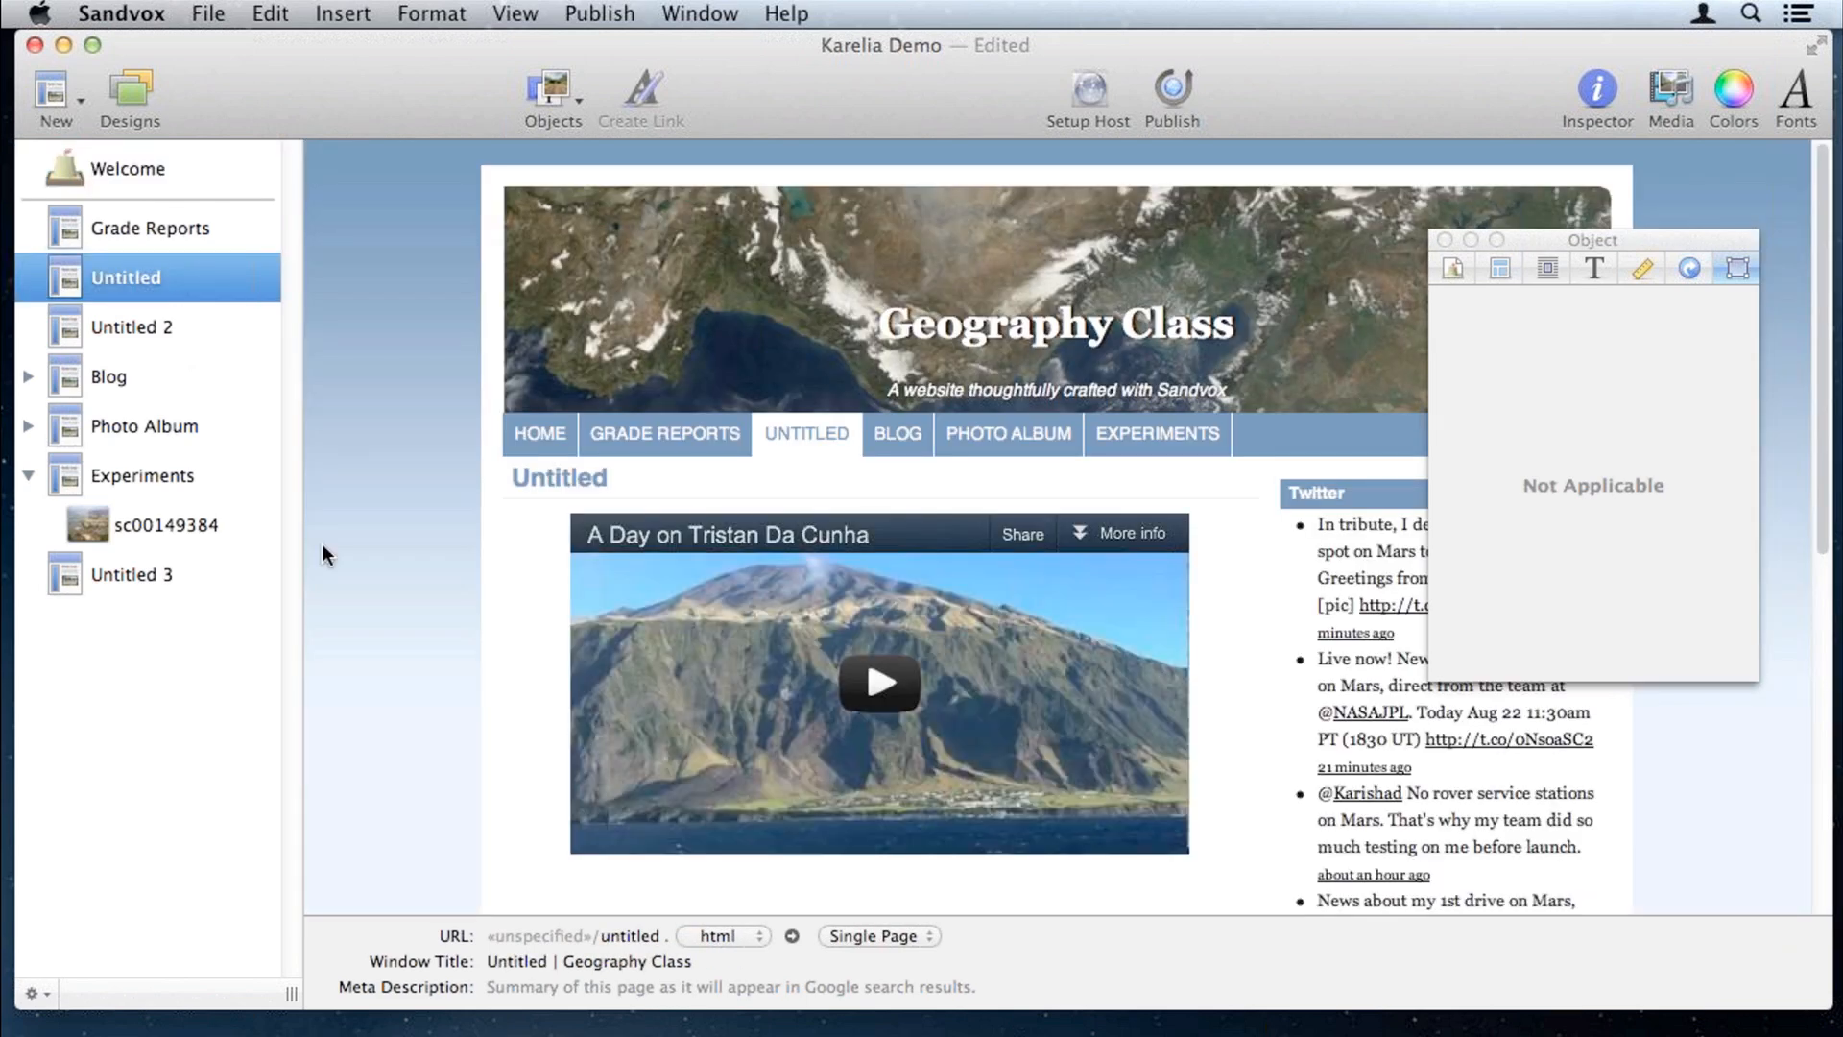
scroll(363, 578, down, 1)
key(Down)
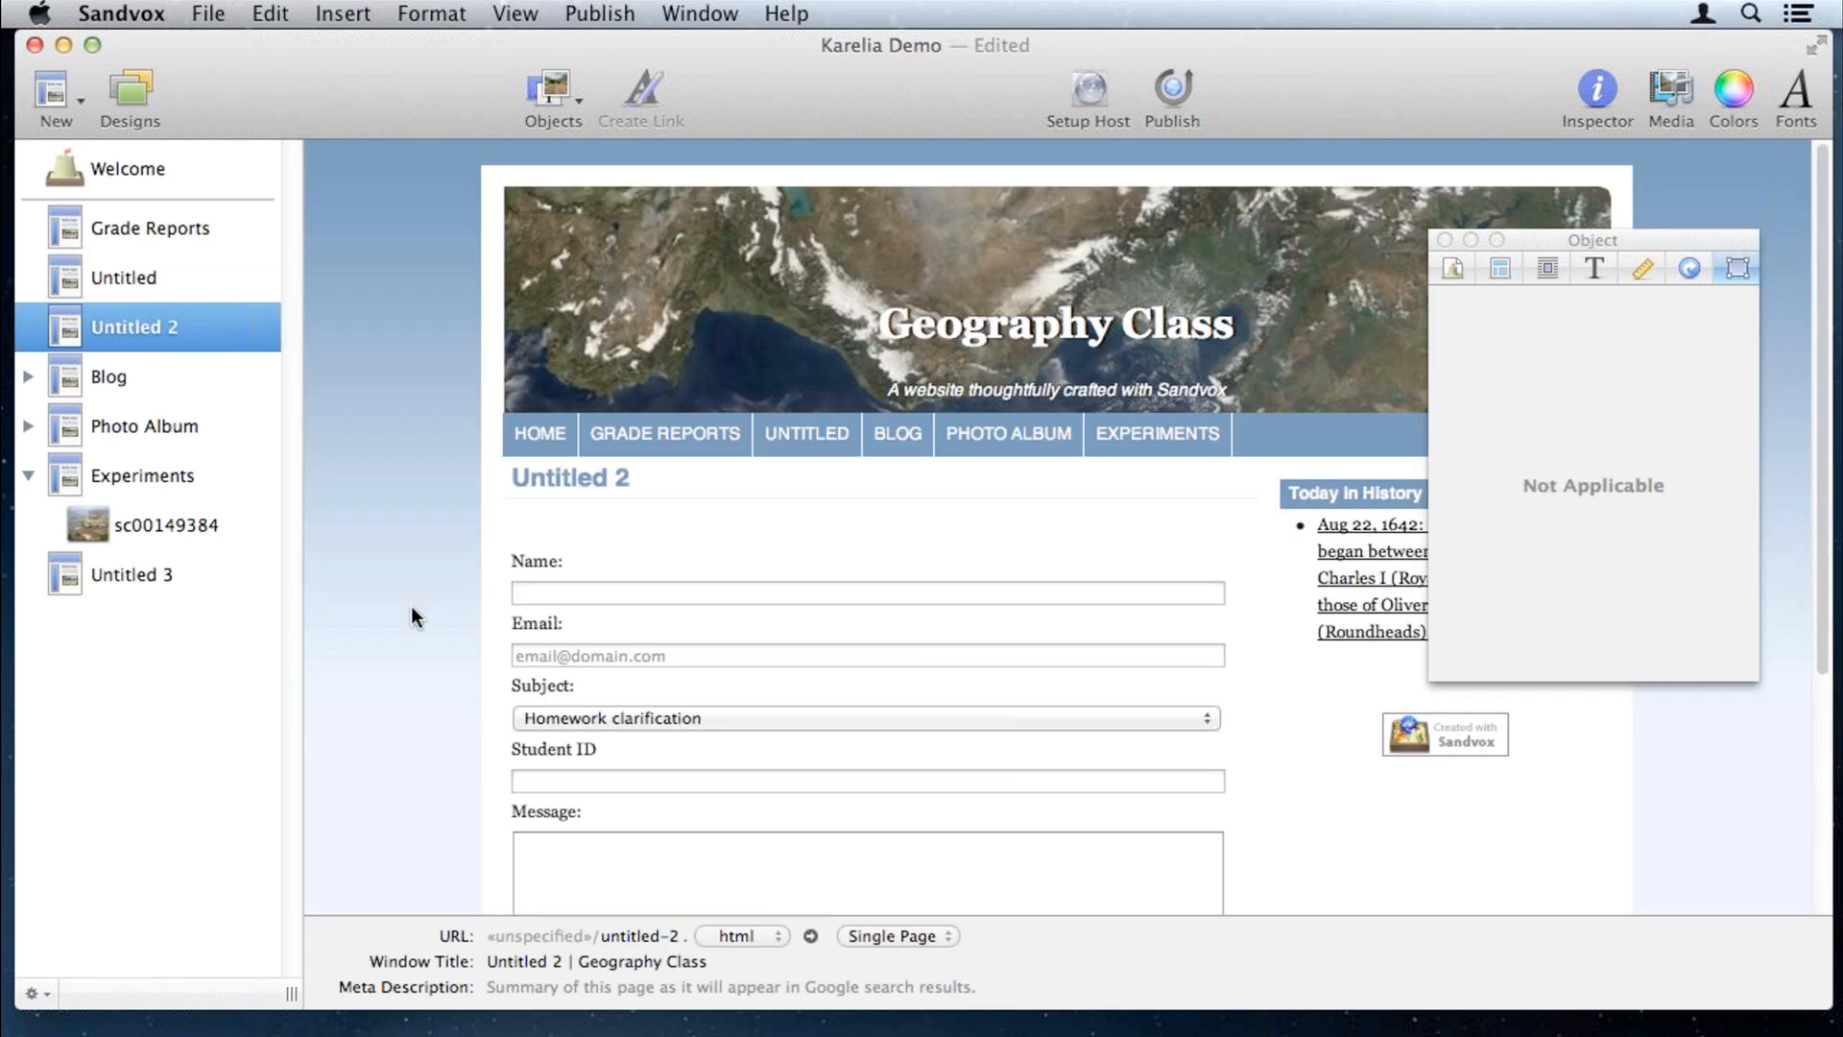
scroll(411, 613, down, 1)
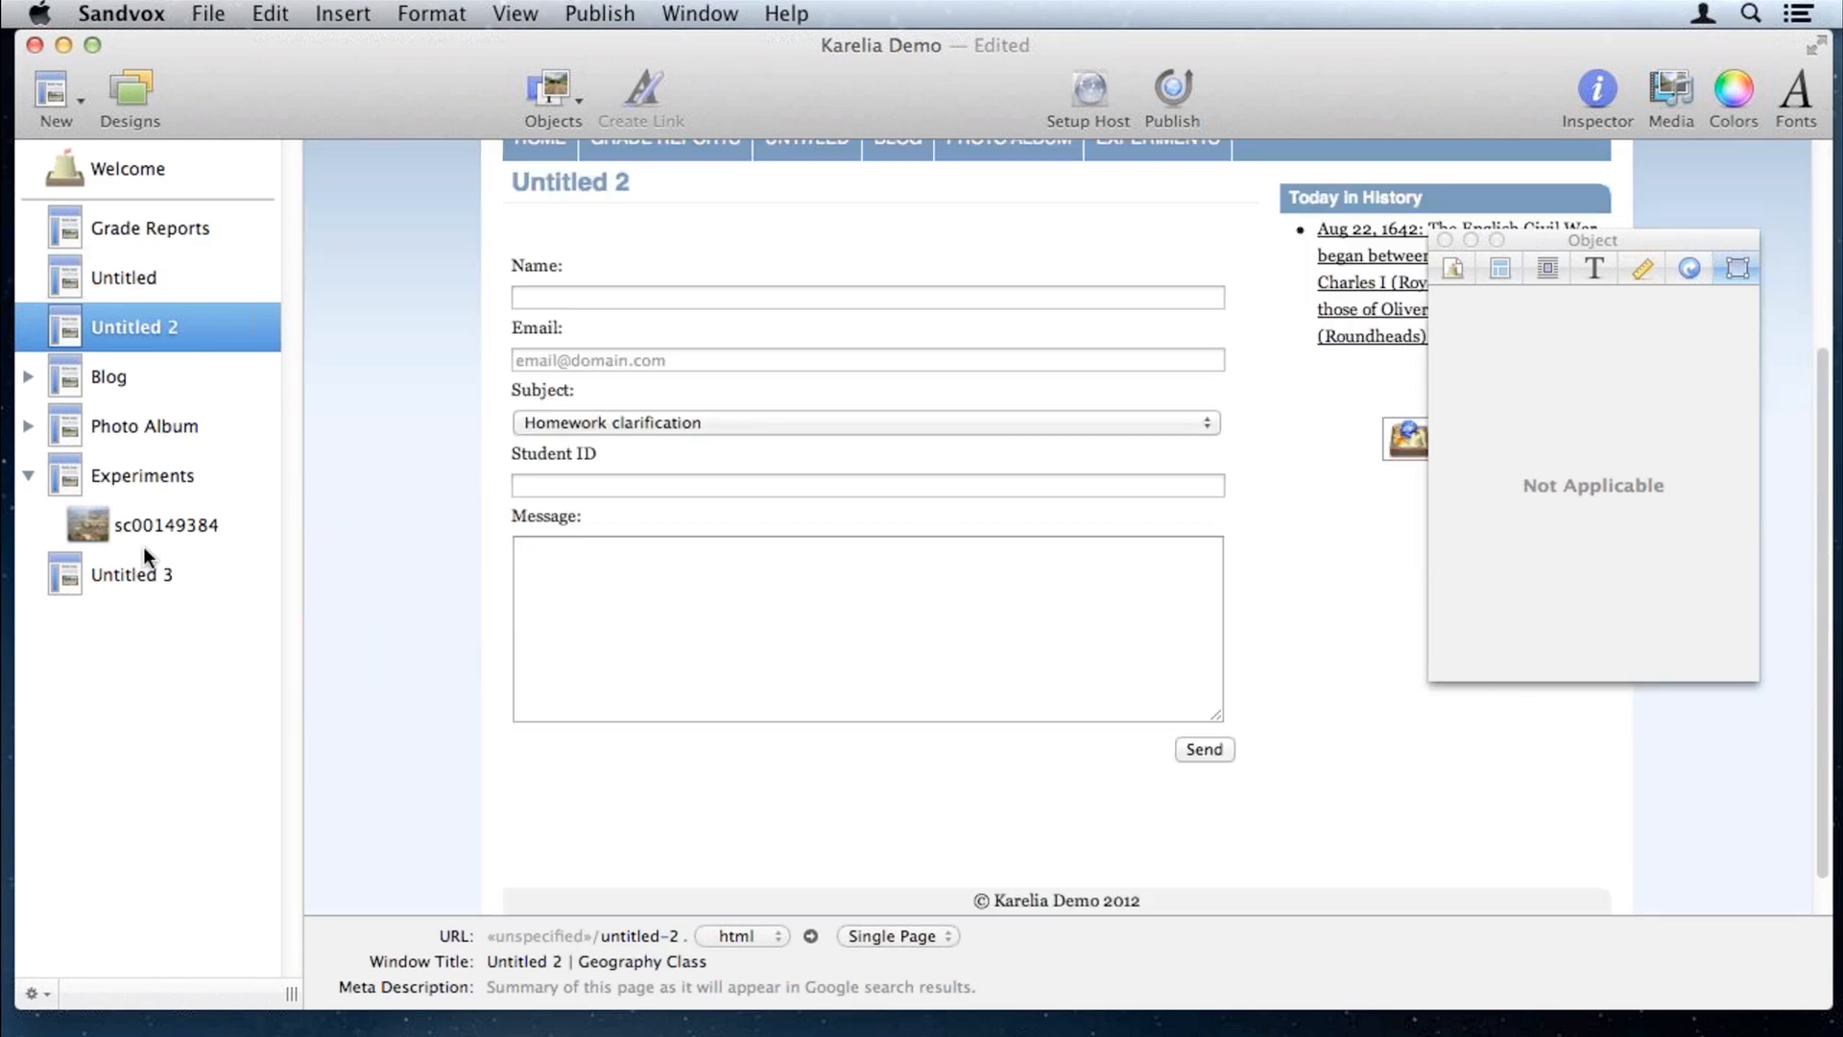
click(142, 572)
scroll(475, 715, down, 5)
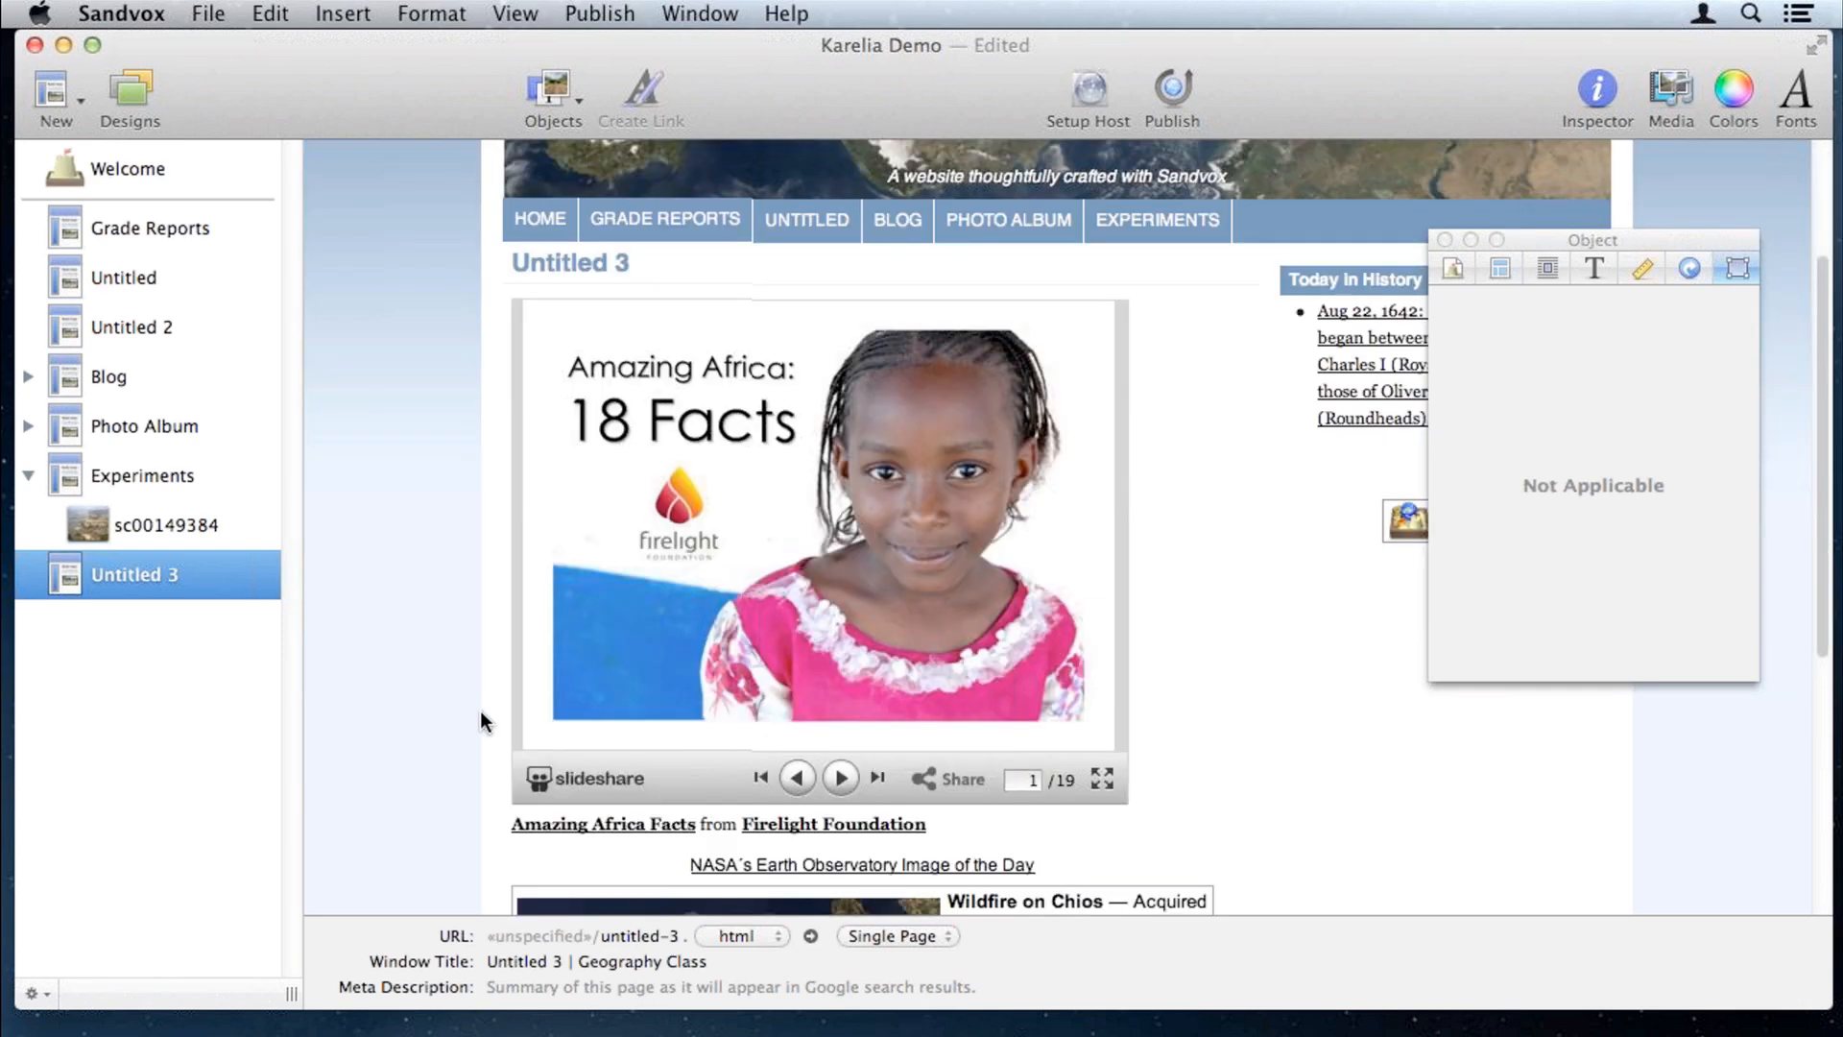
Step: In the slideshow's raw HTML, set the embed width to 300 and height to 200
click(735, 572)
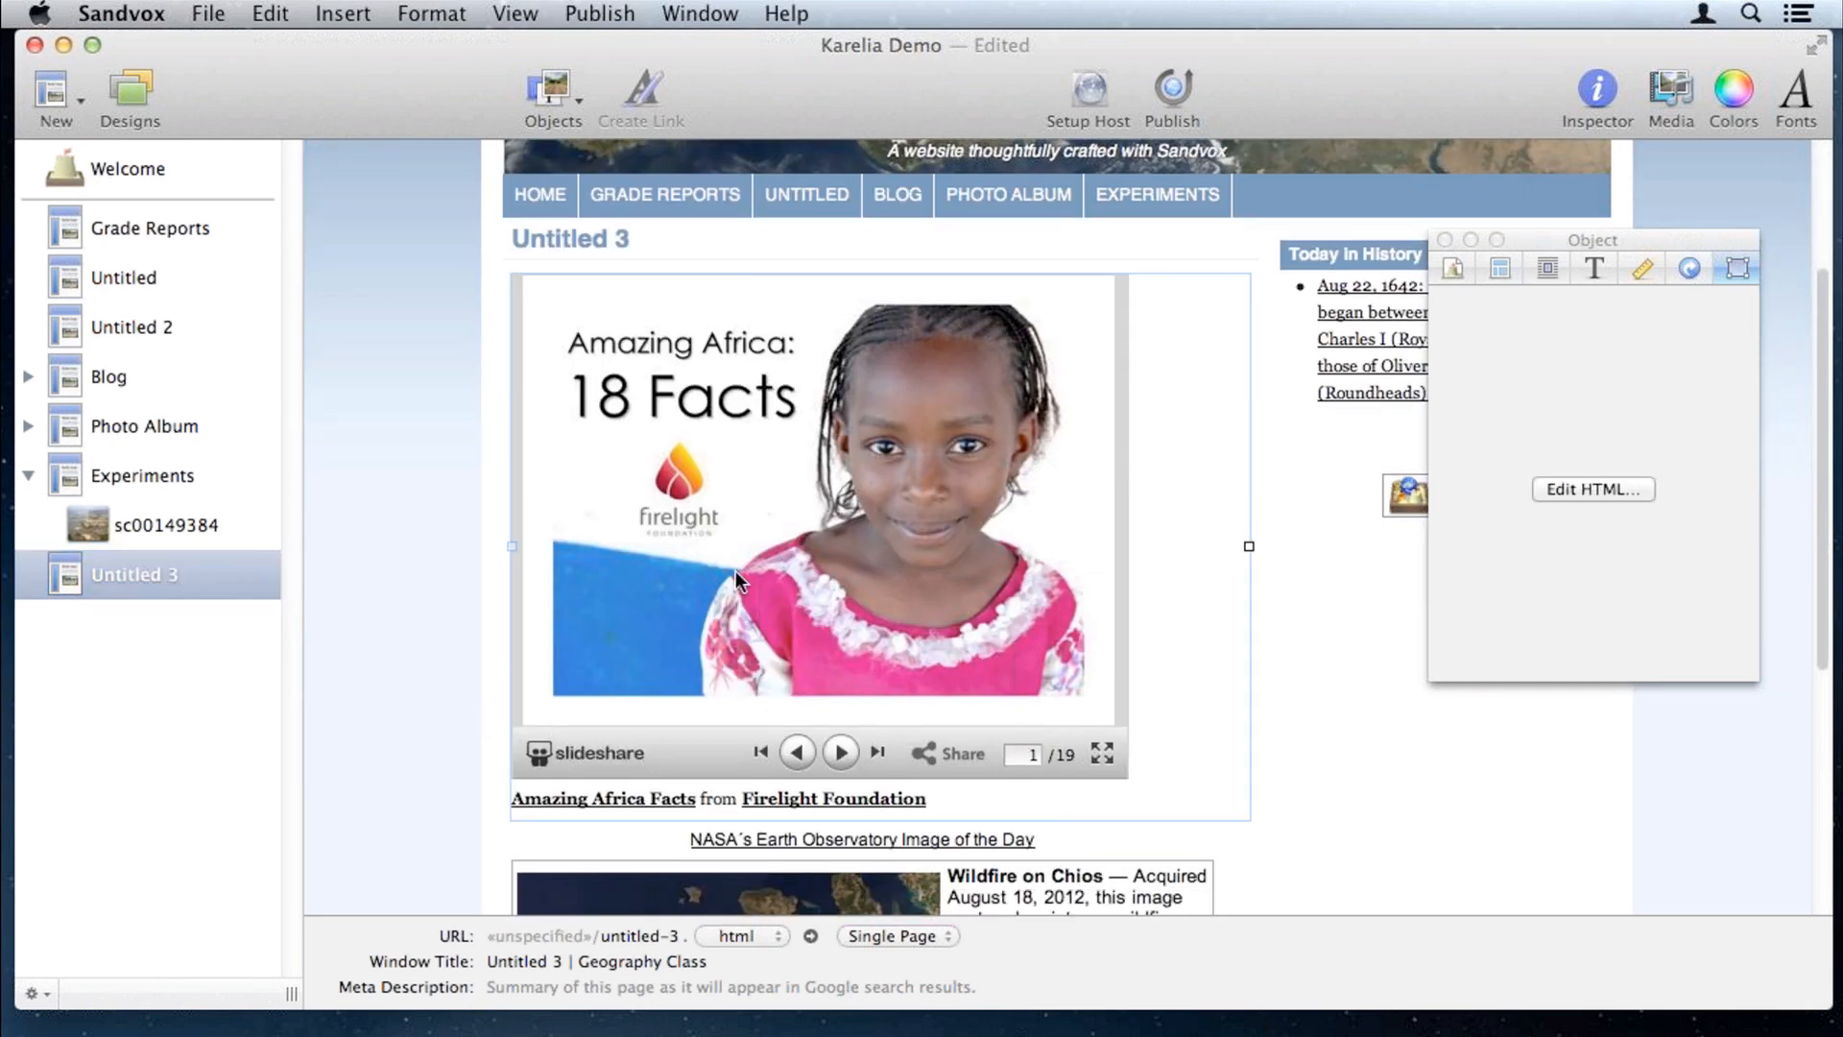
click(252, 12)
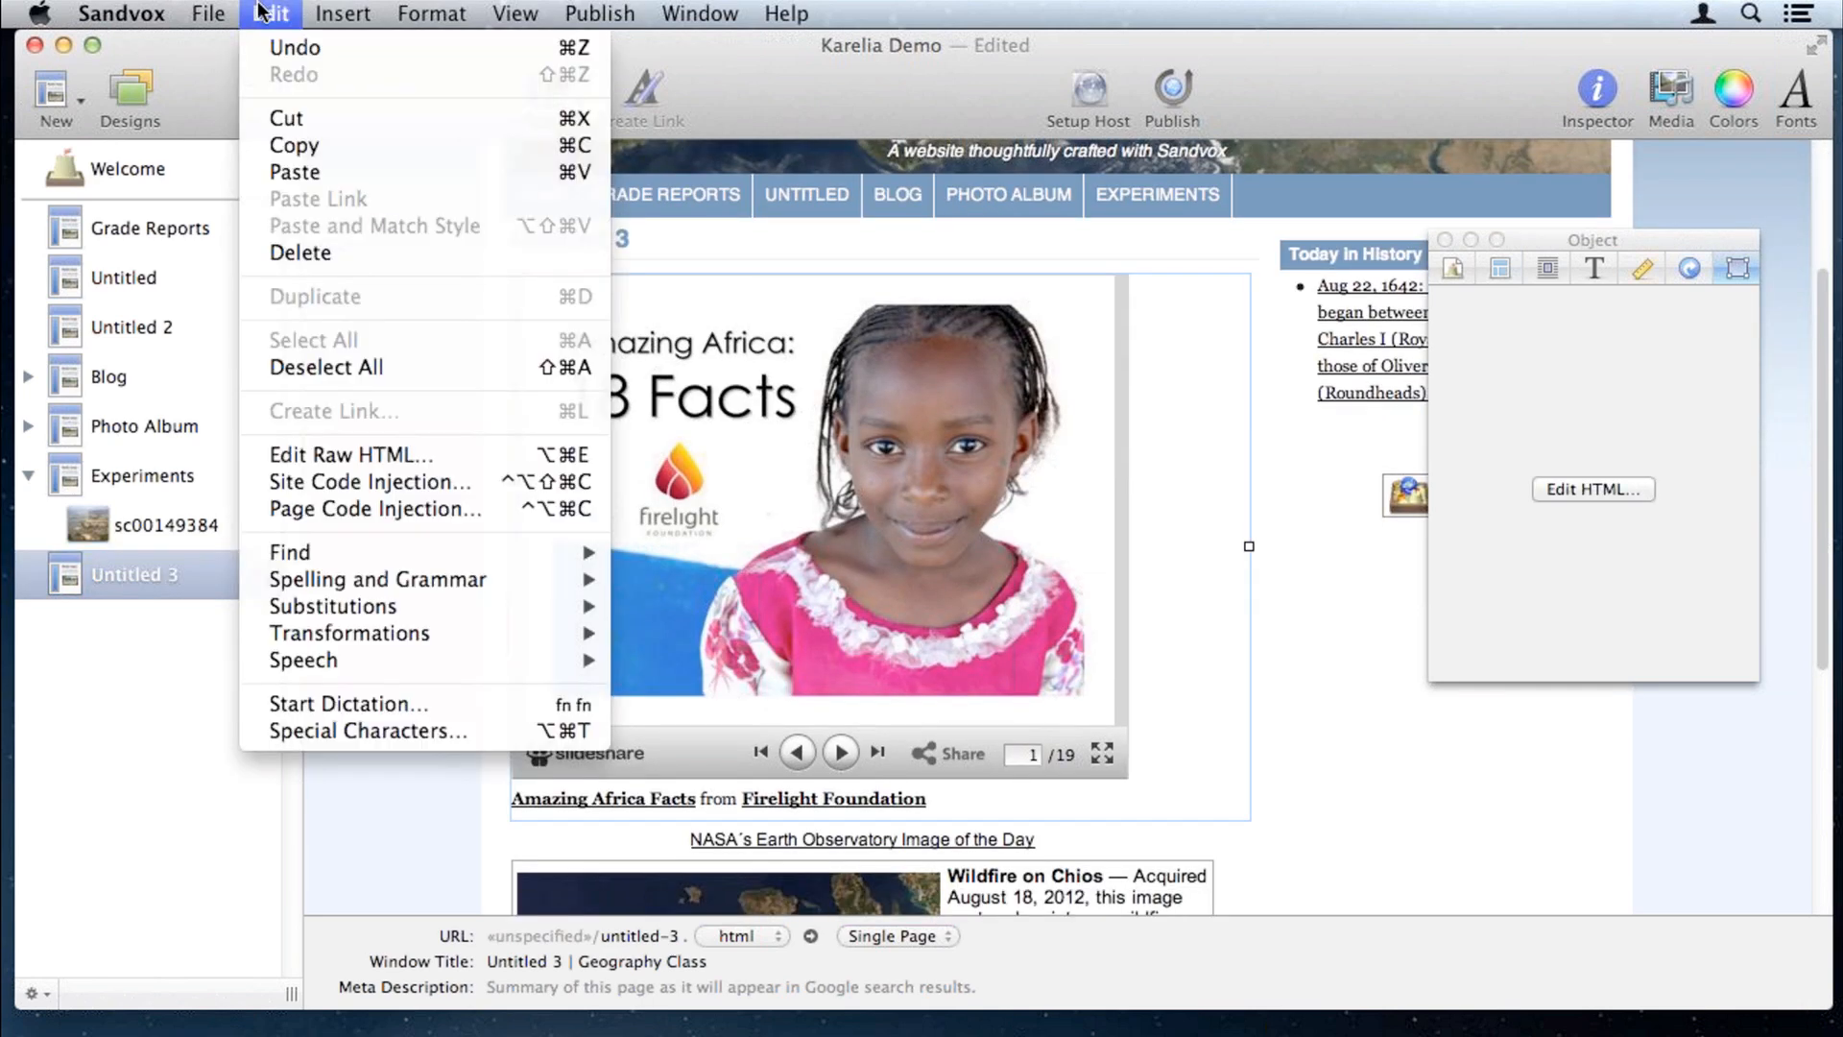
click(308, 457)
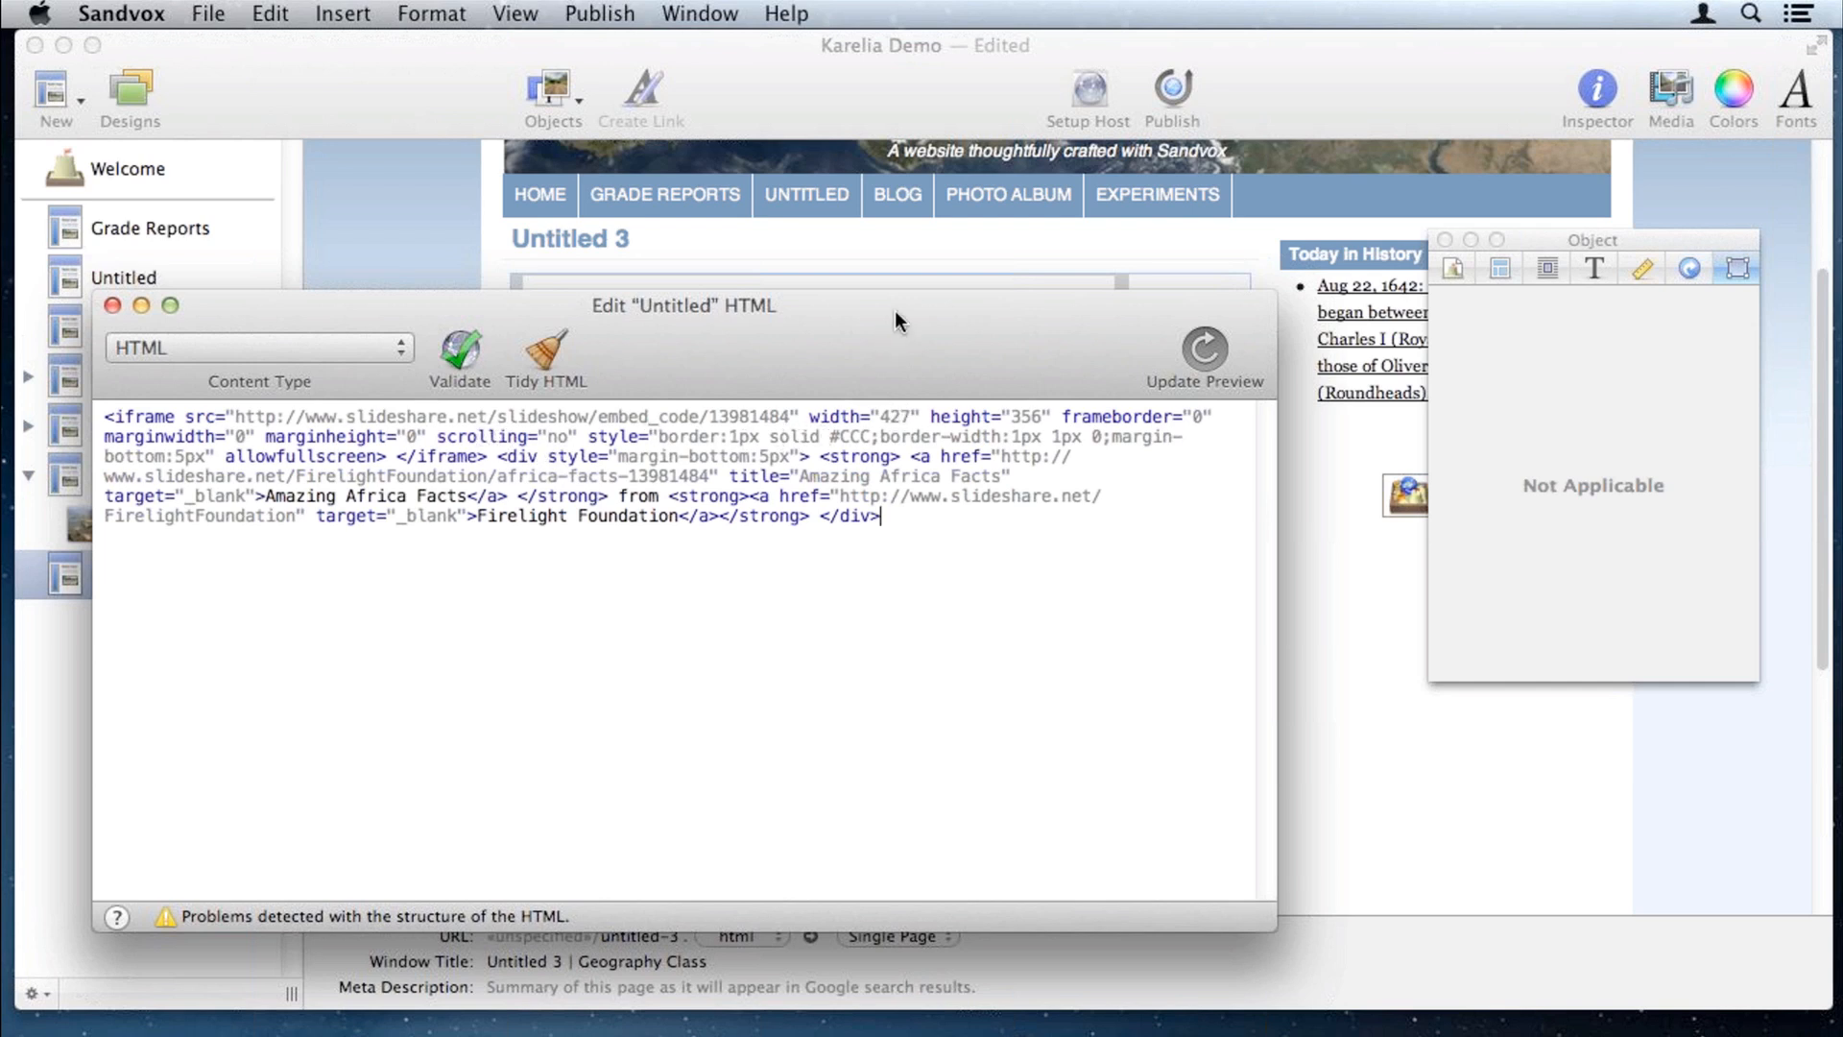
drag(894, 307, 931, 427)
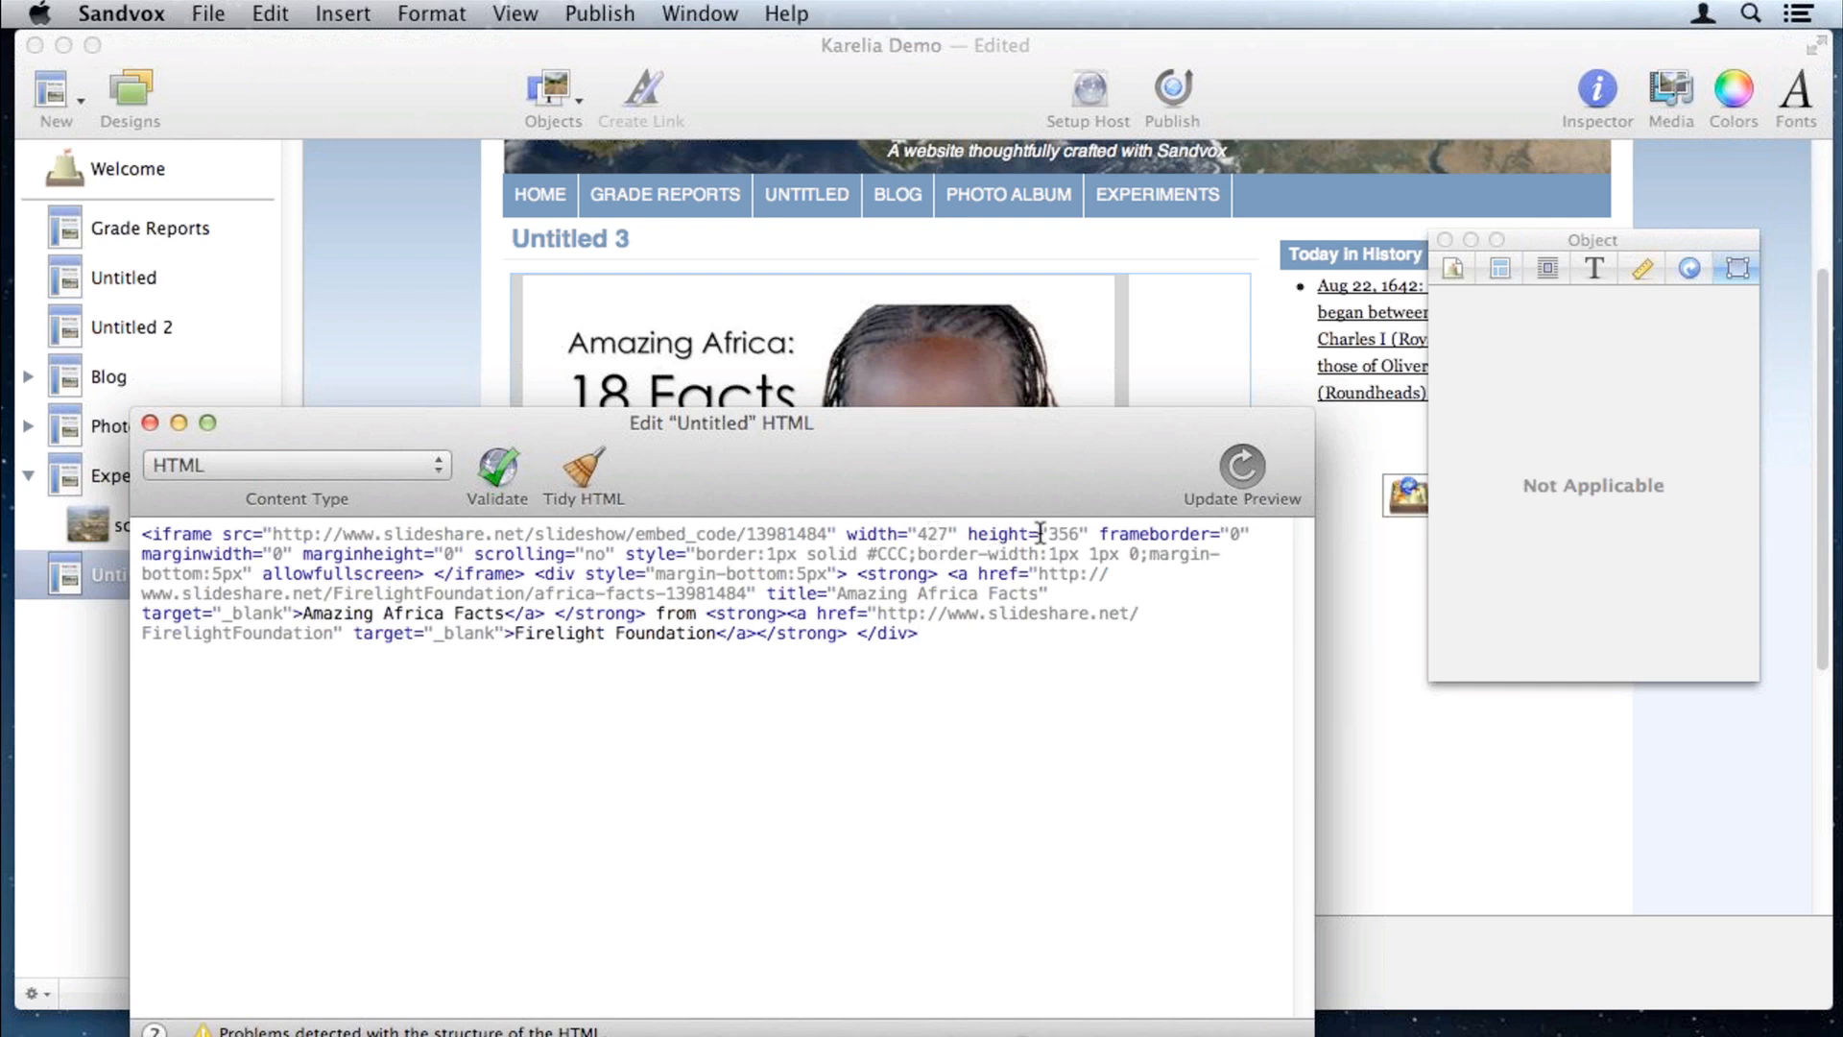
double_click(930, 532)
text(600)
double_click(933, 534)
text(300)
double_click(1063, 534)
text(2)
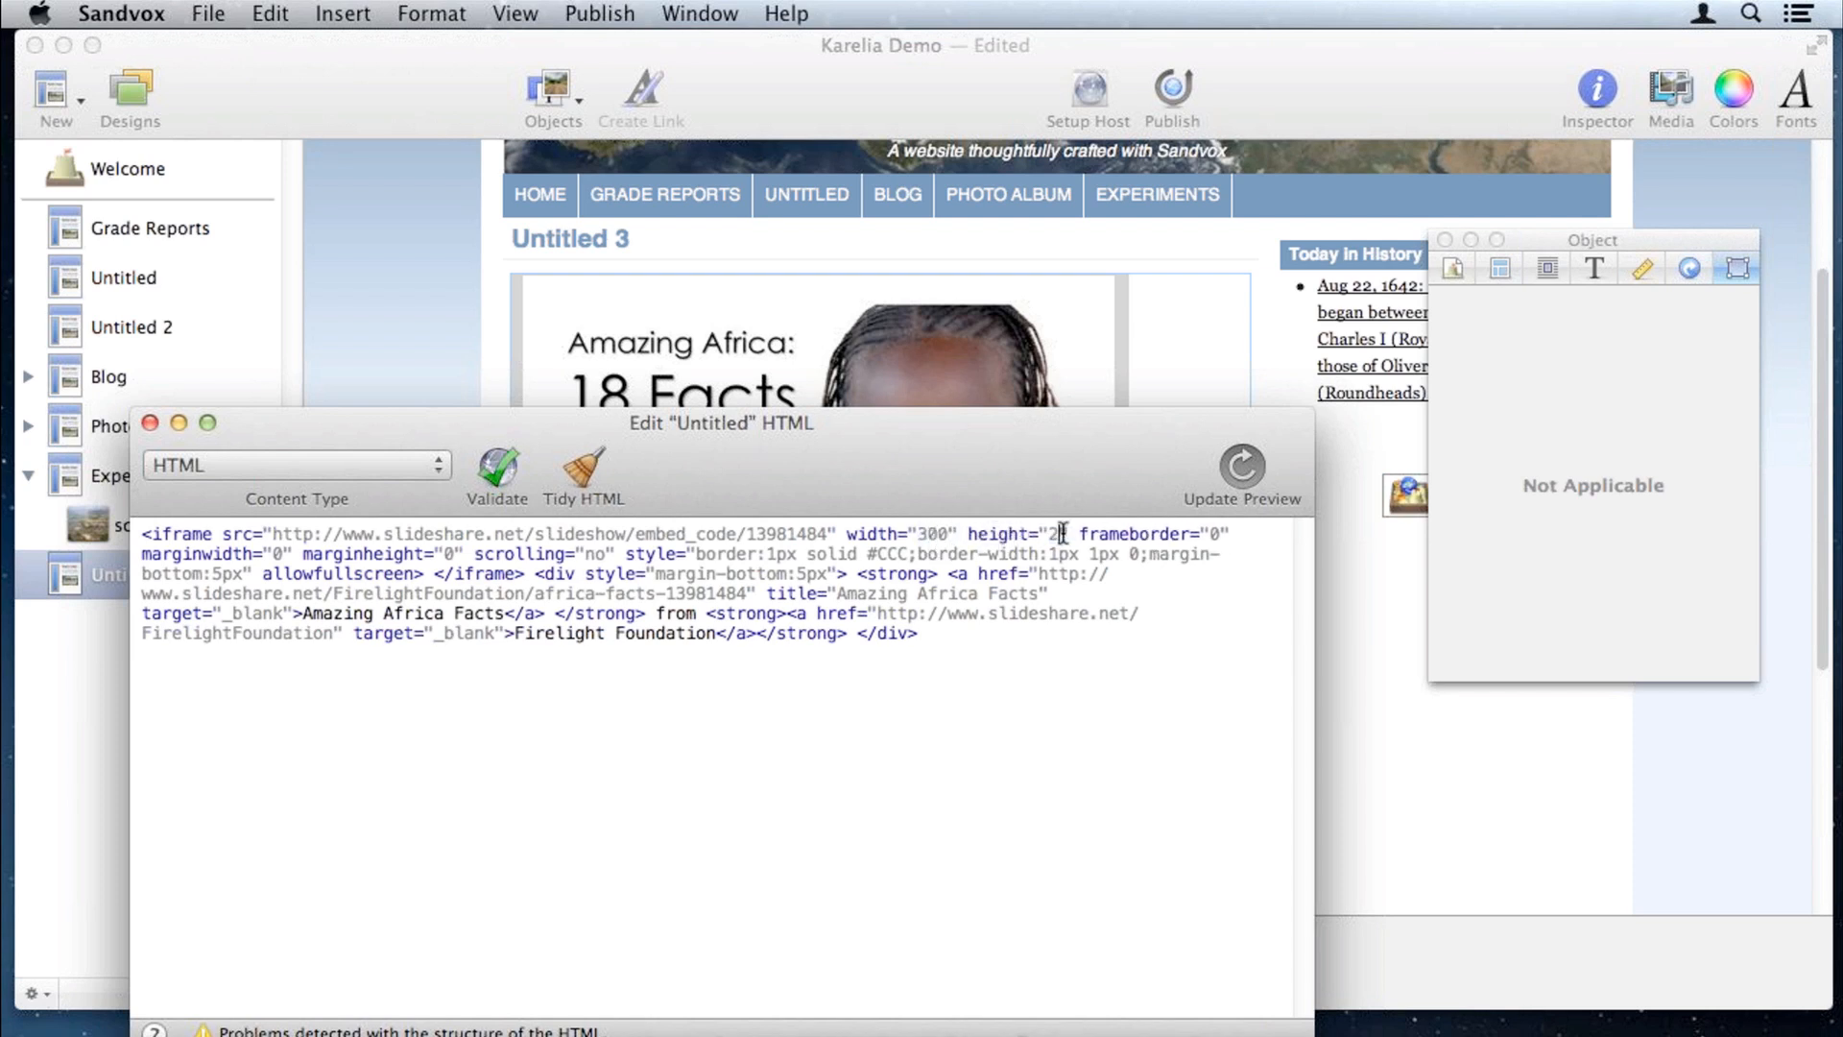
text(00)
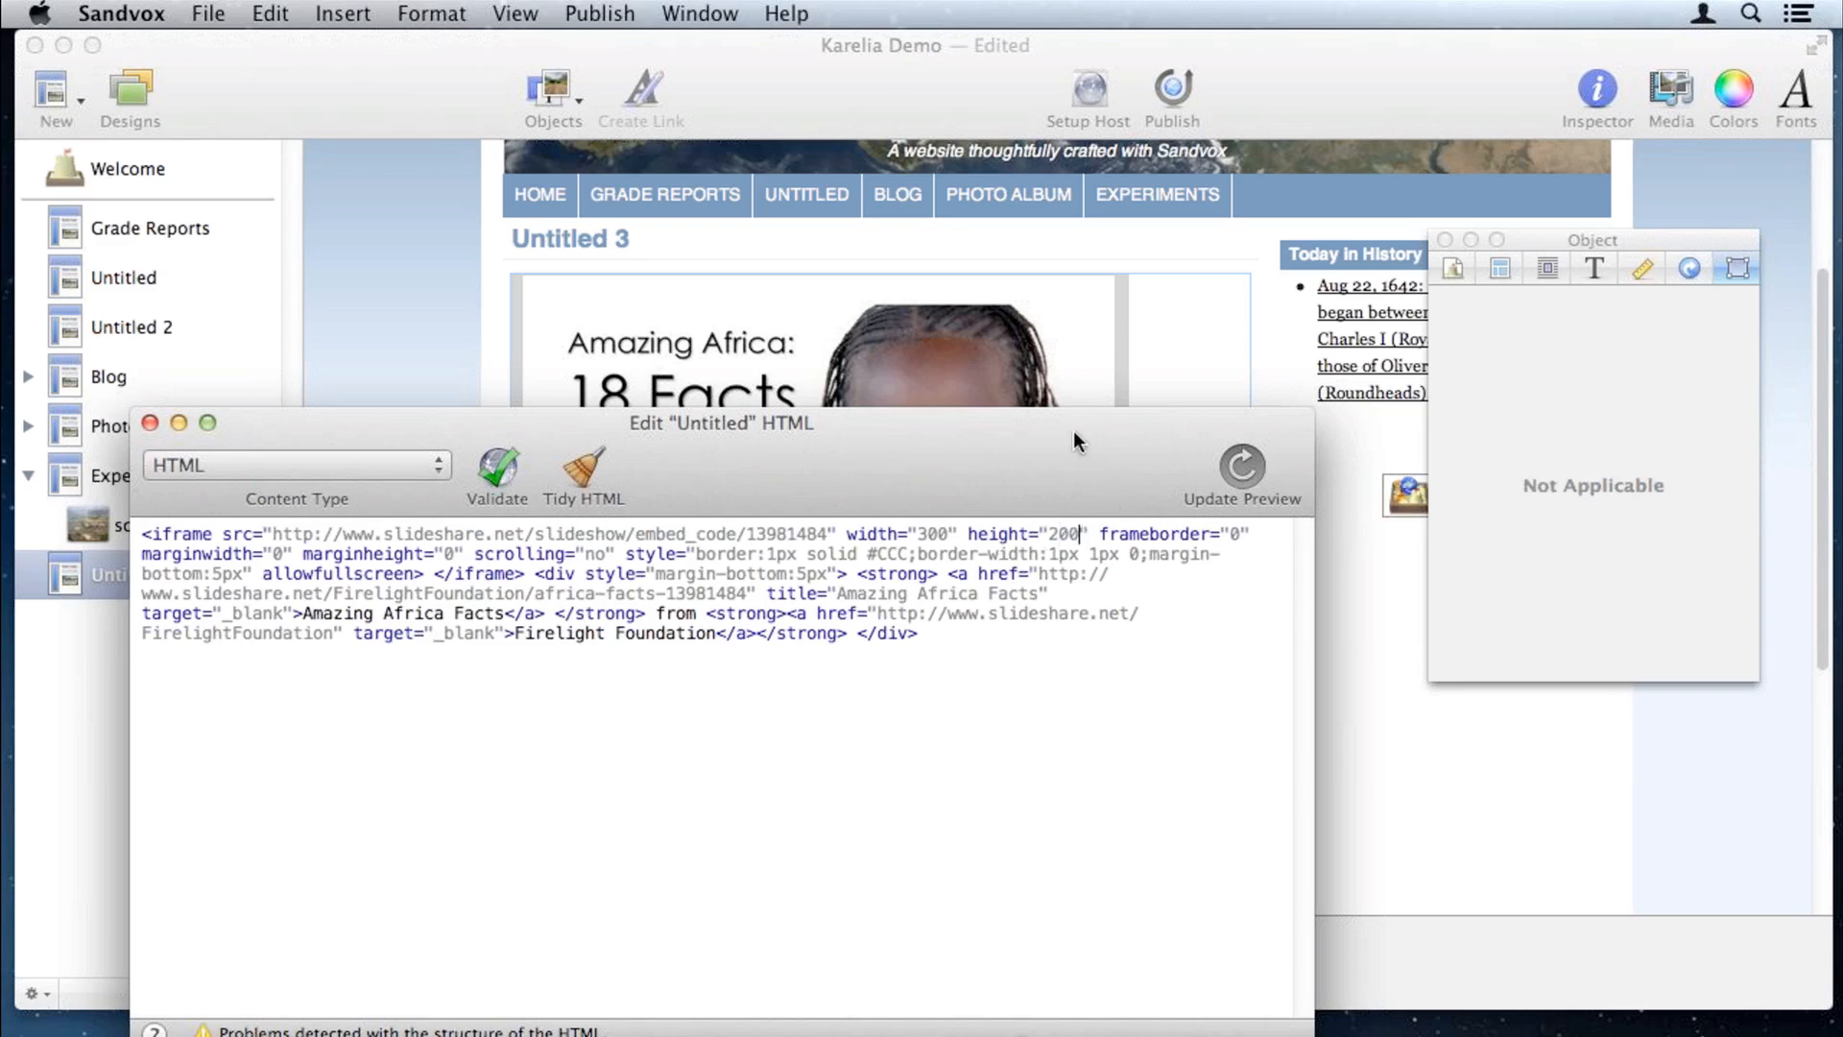
Step: Tidy the embed HTML into indented lines and close the editor
drag(1073, 442, 1061, 565)
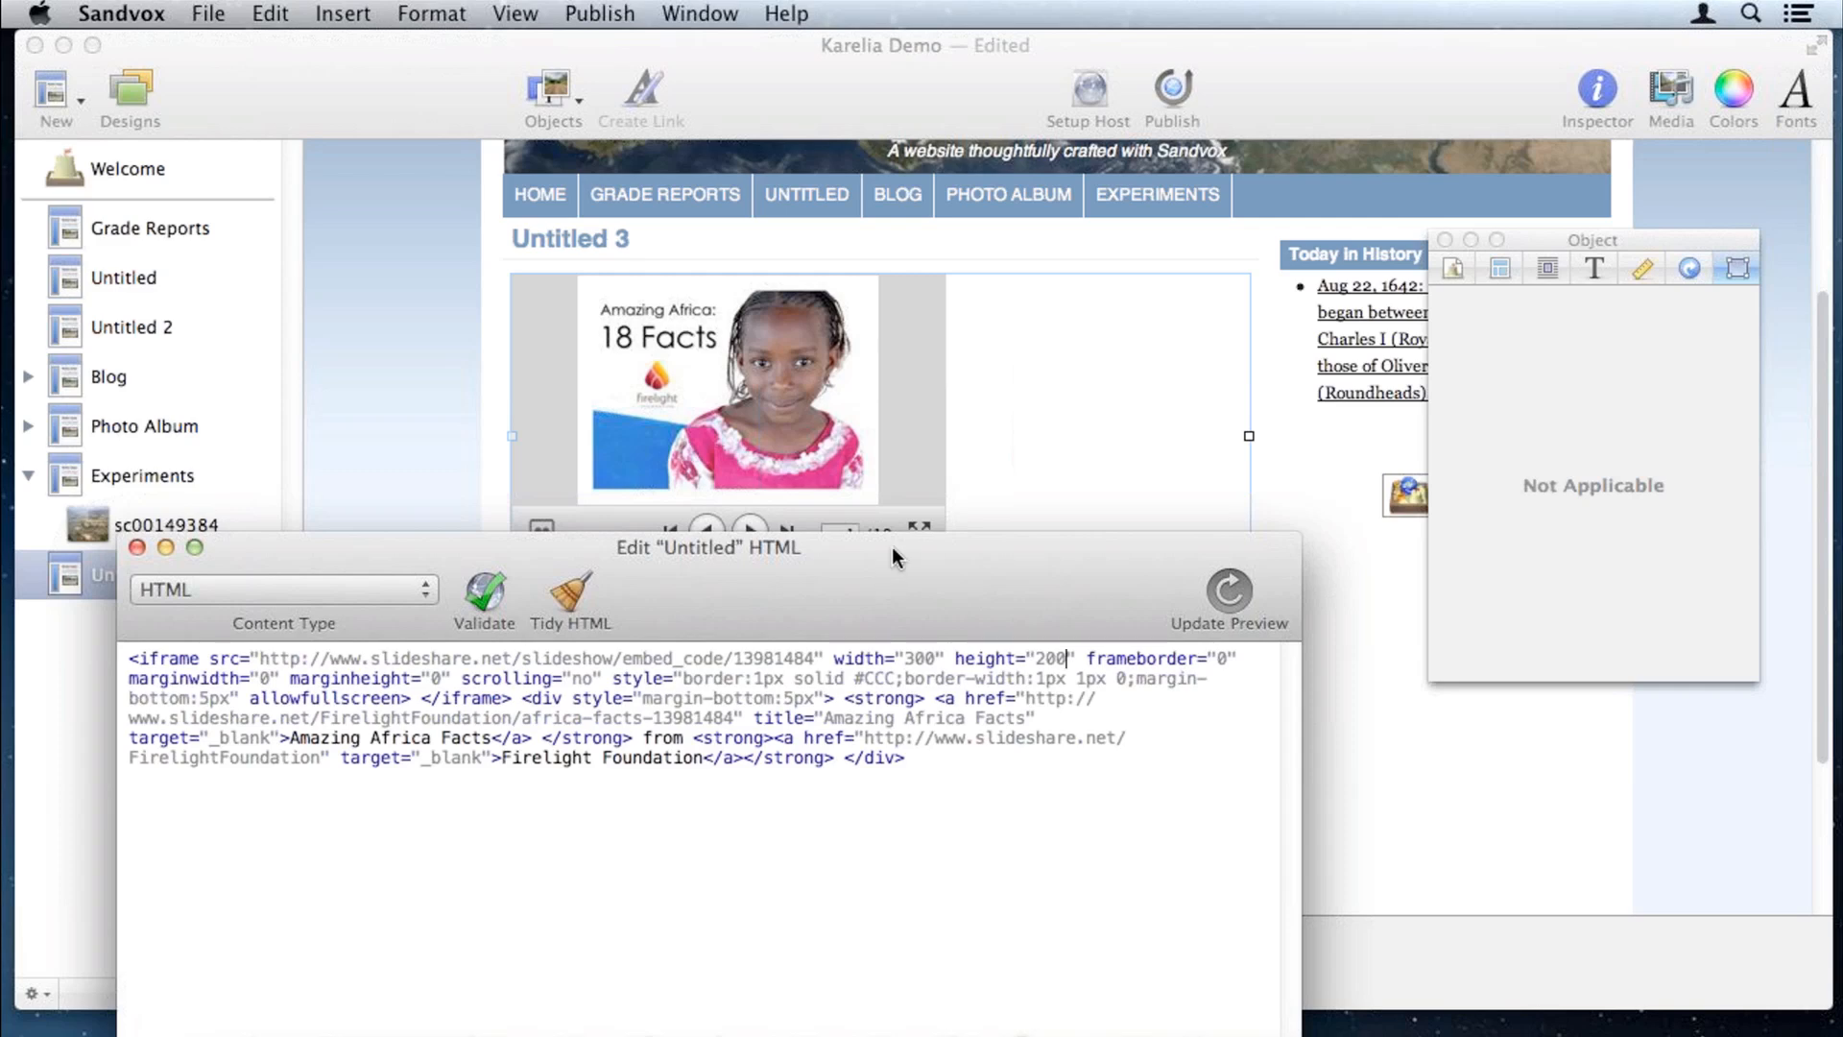
drag(892, 548, 928, 459)
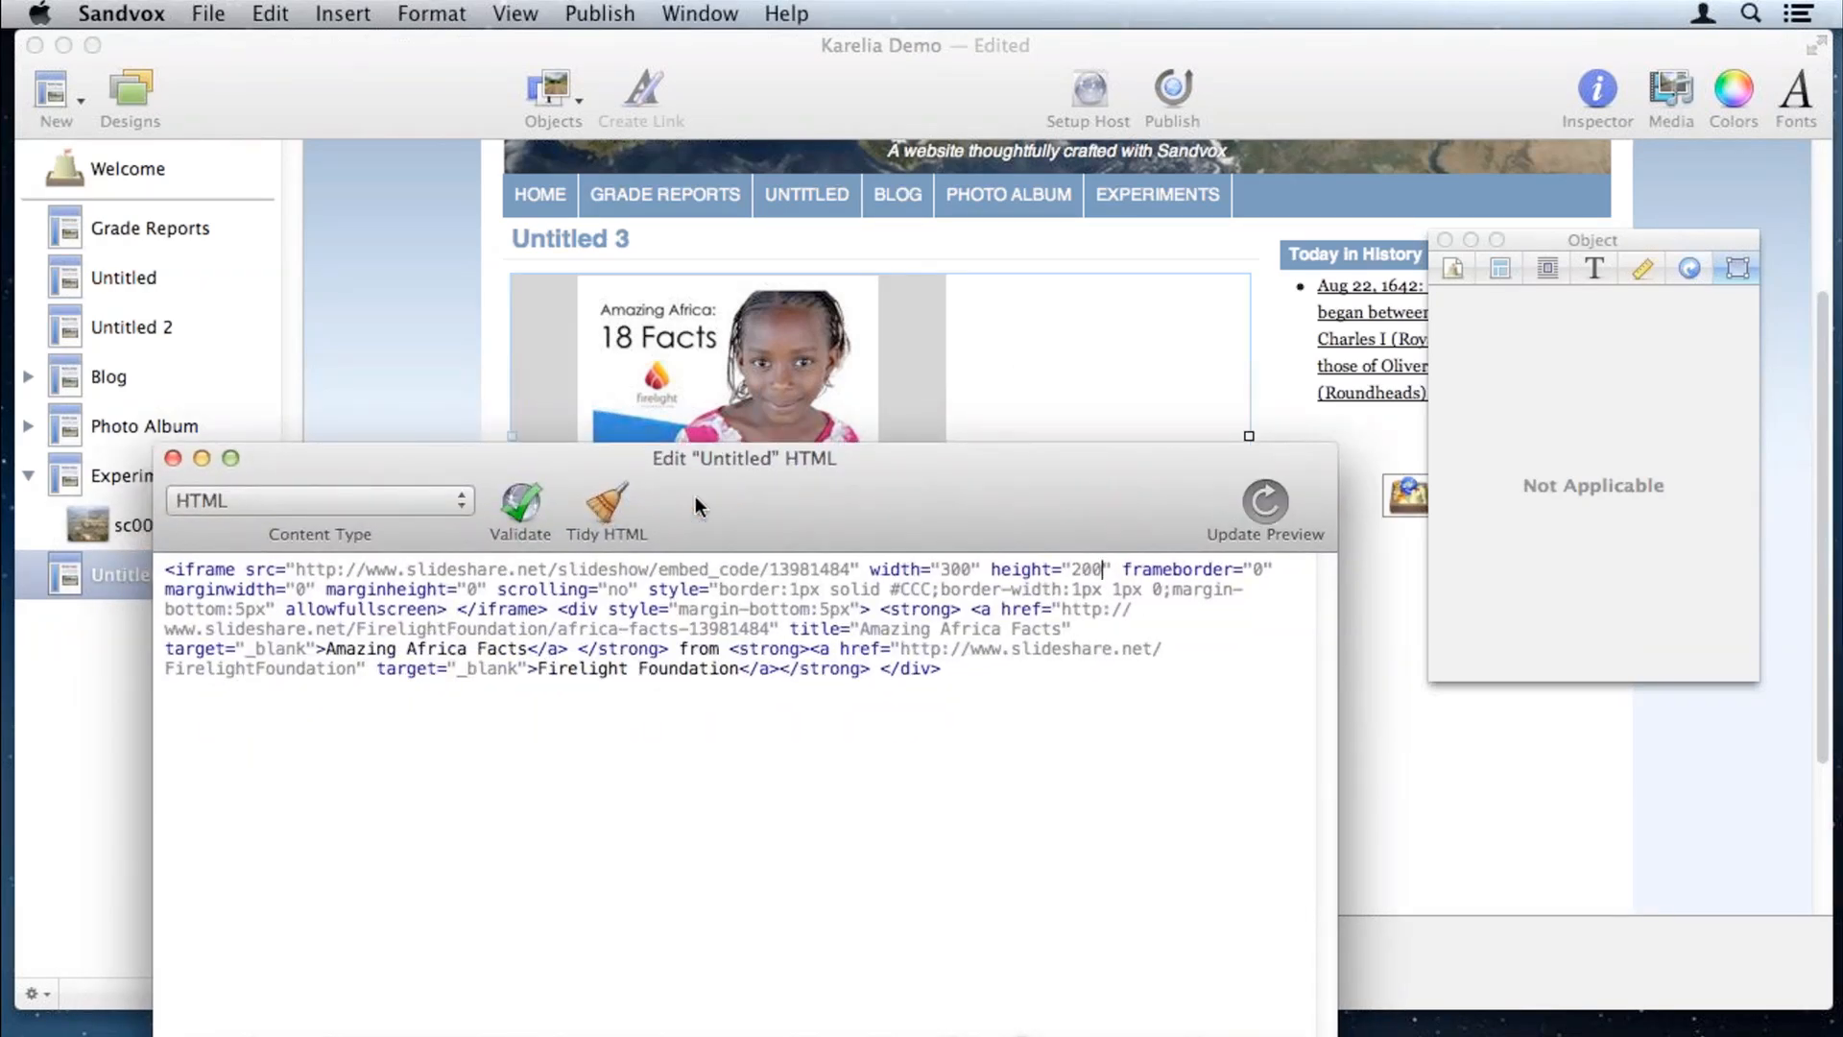
click(612, 509)
click(709, 823)
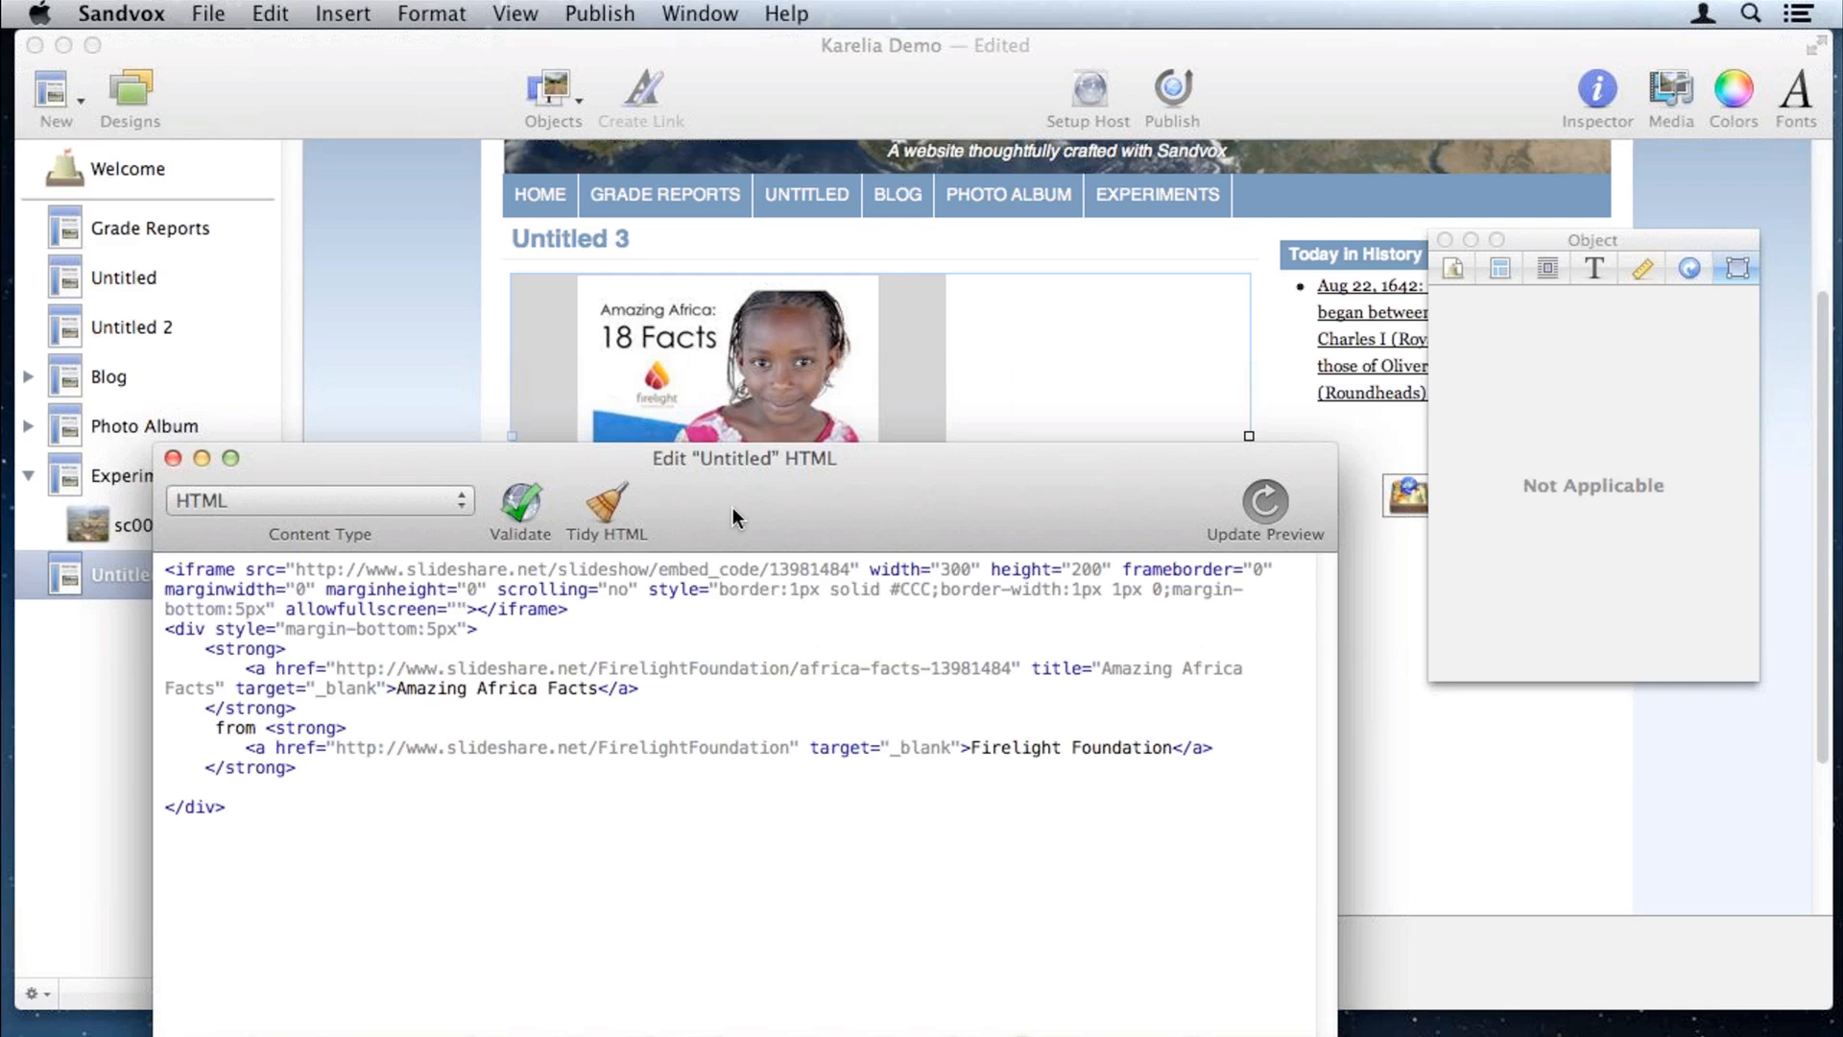
click(173, 459)
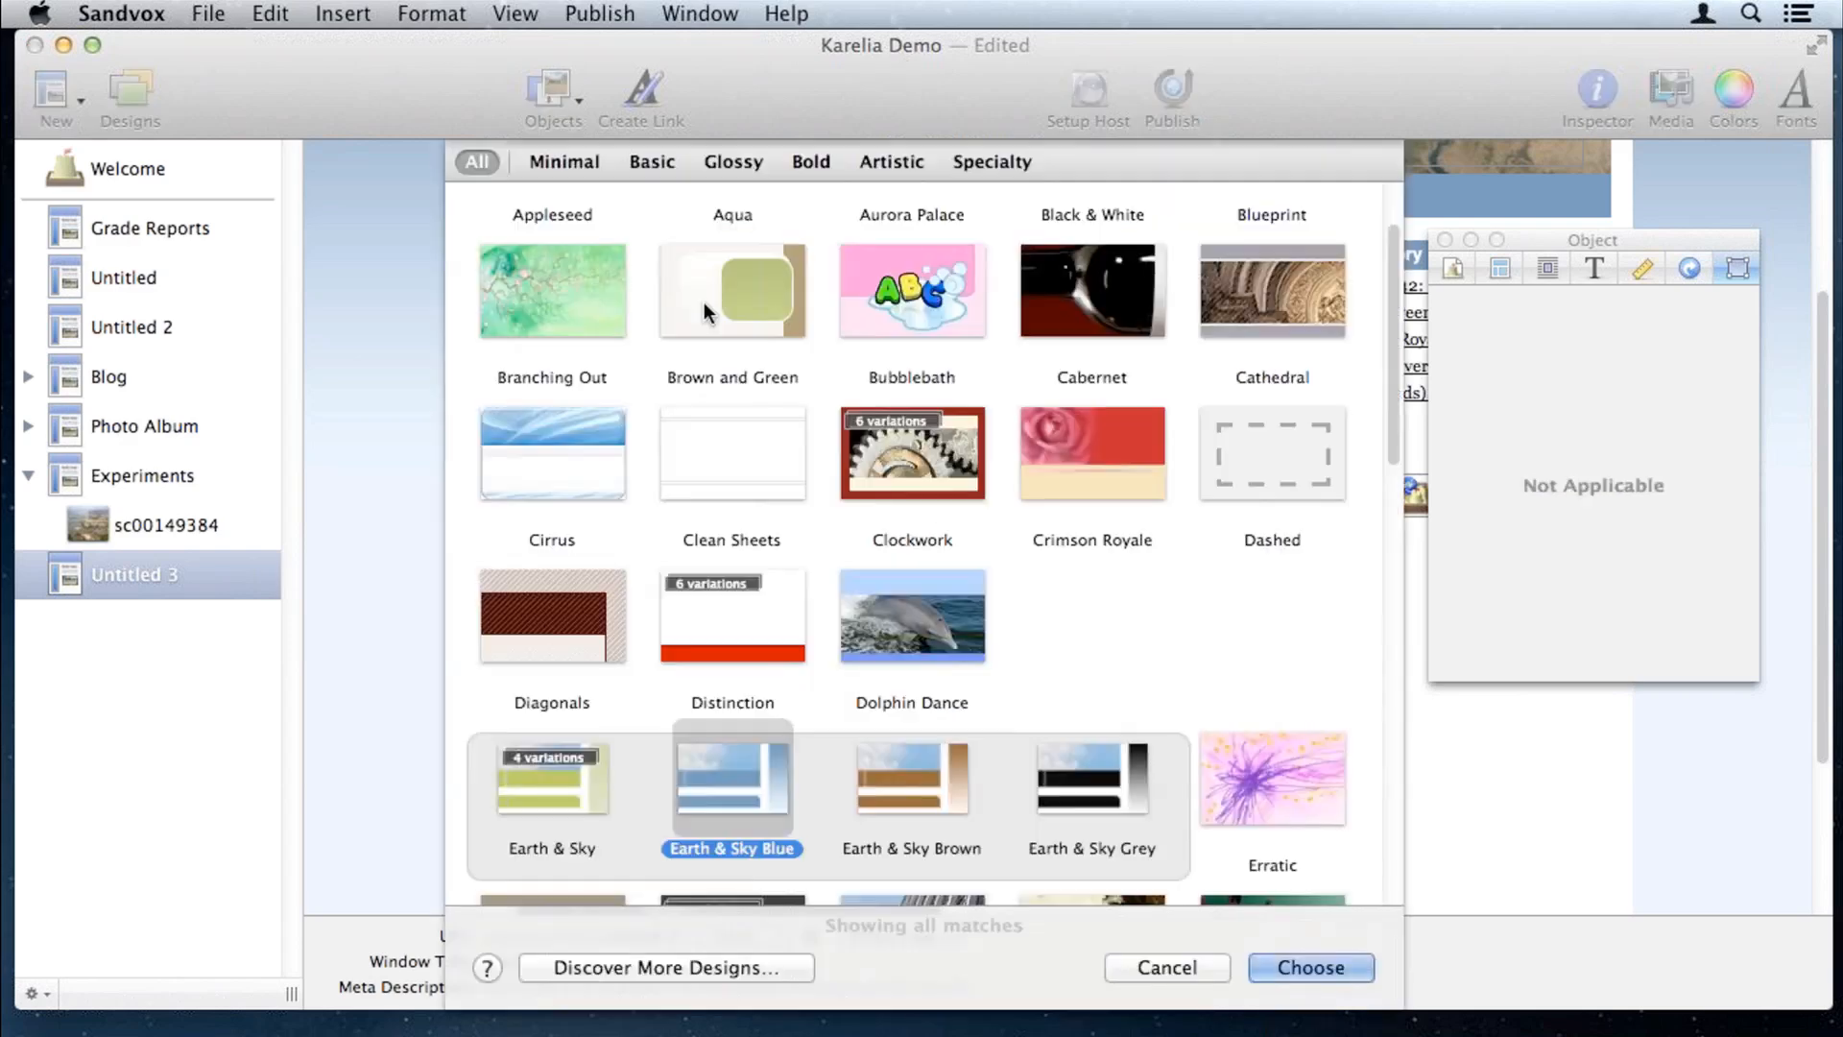
Step: Apply the Brown and Green design, then open a new All My Files window in Finder
click(704, 301)
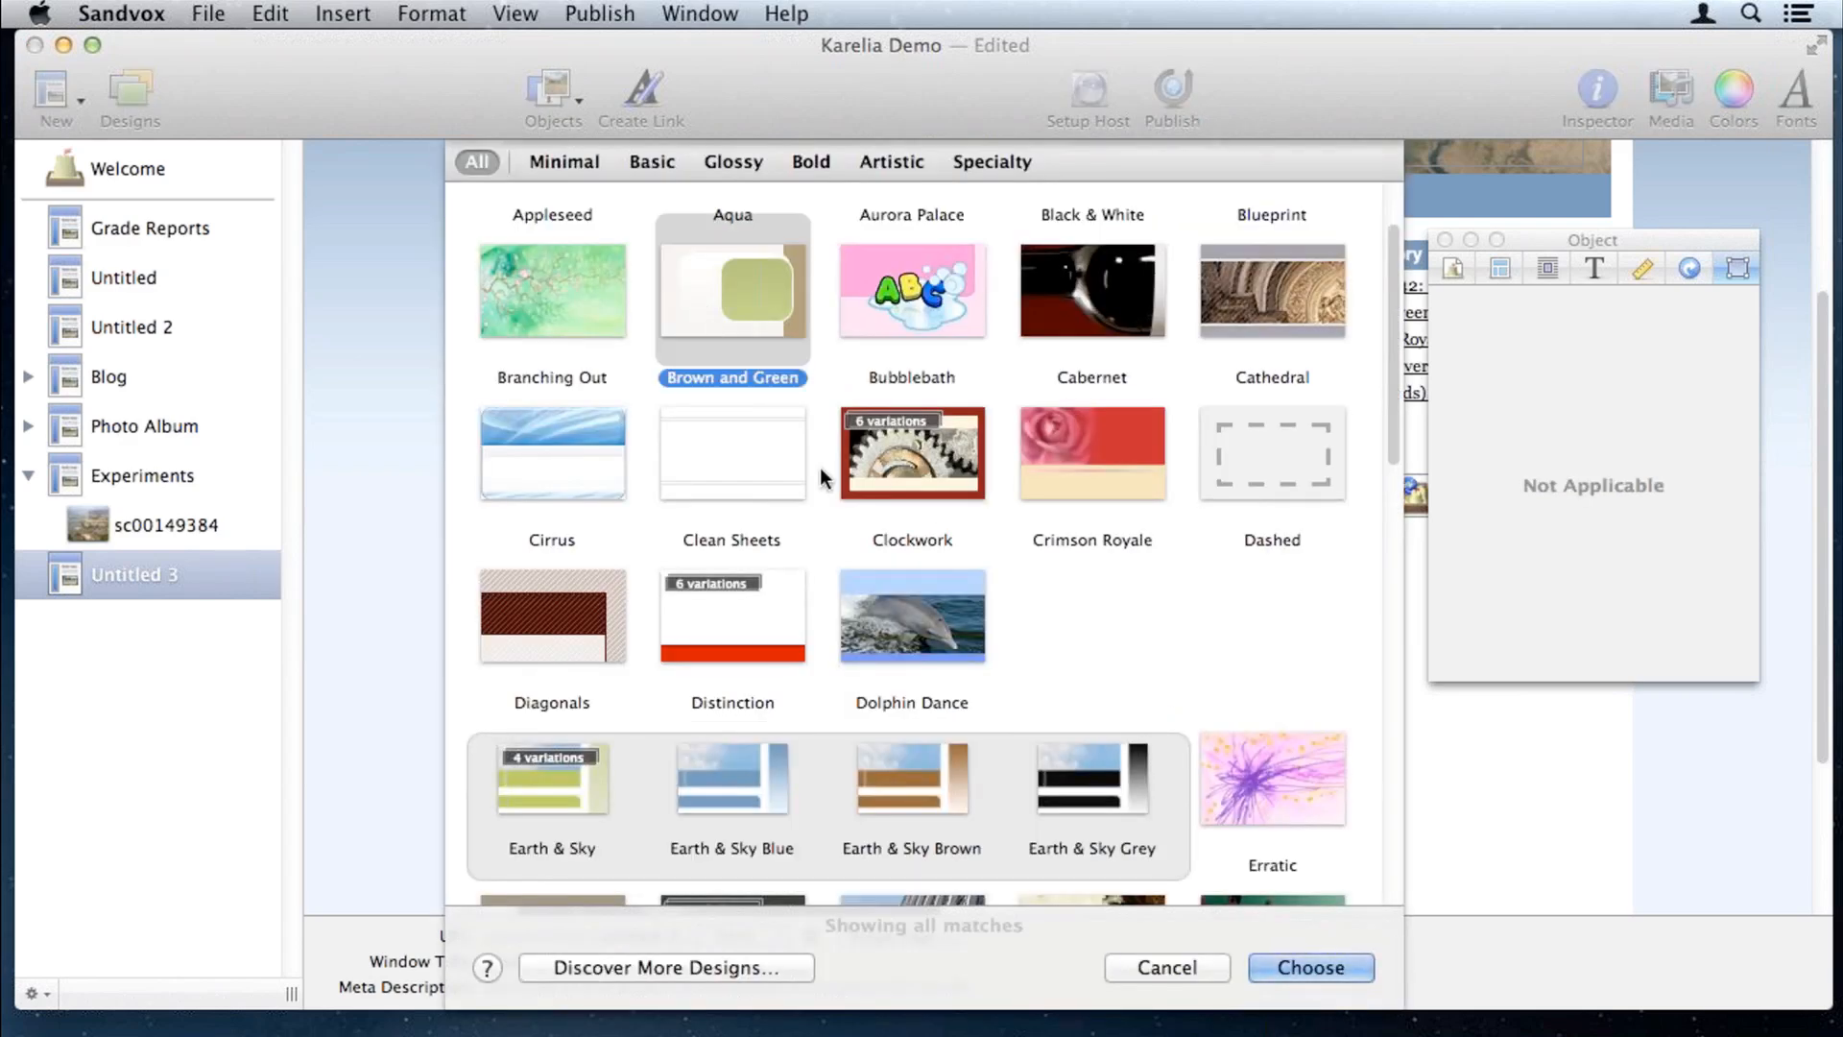
click(1312, 967)
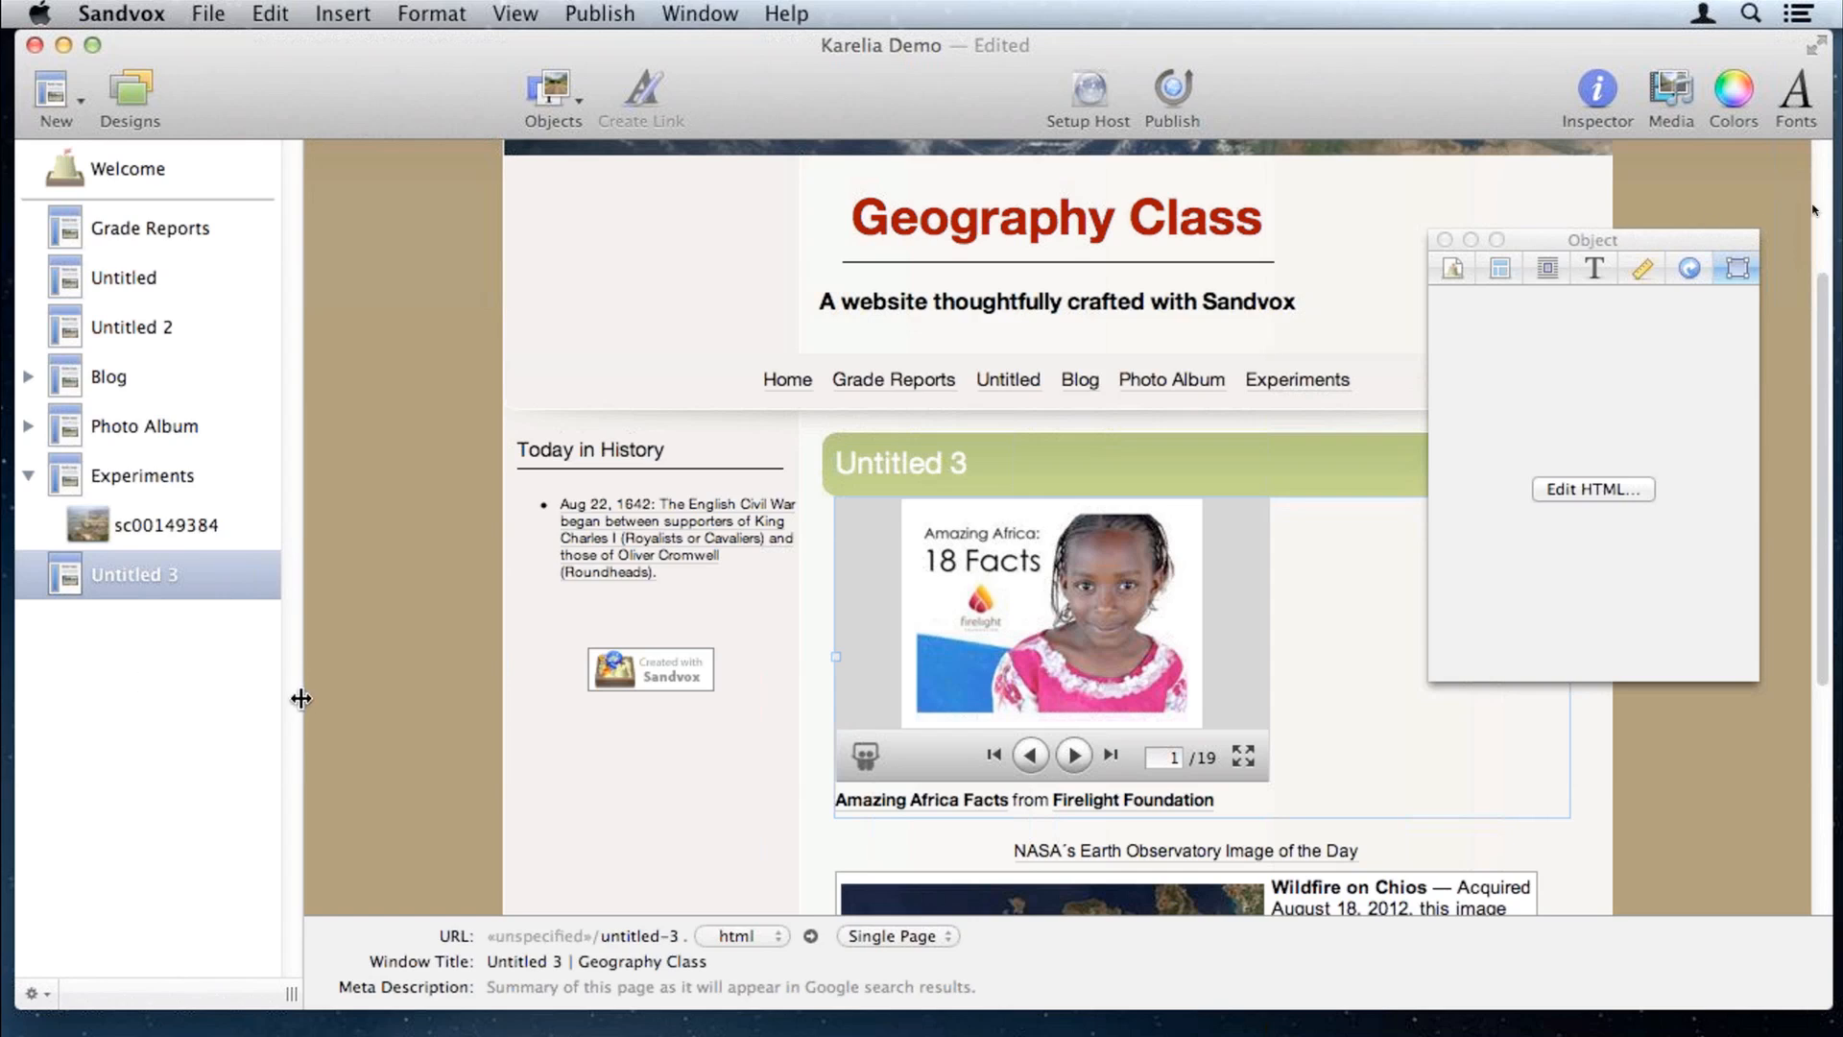
scroll(469, 390, up, 5)
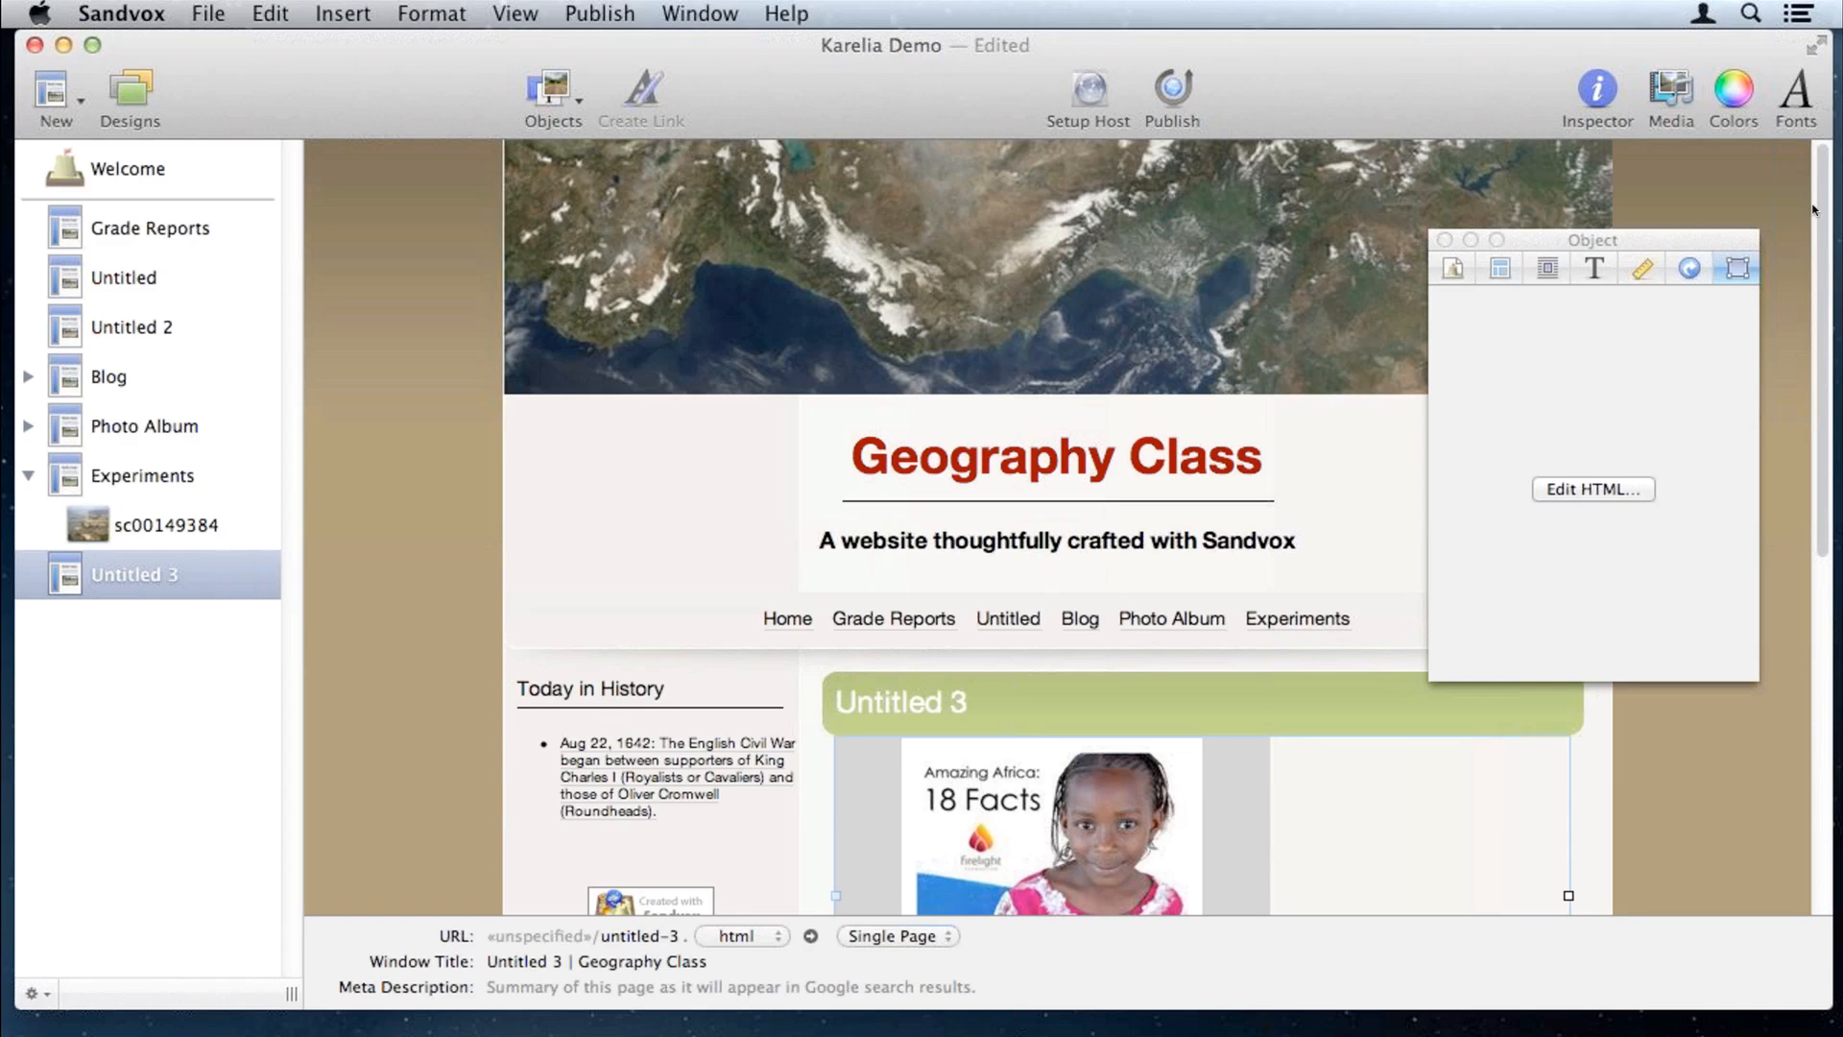
key(super+Tab)
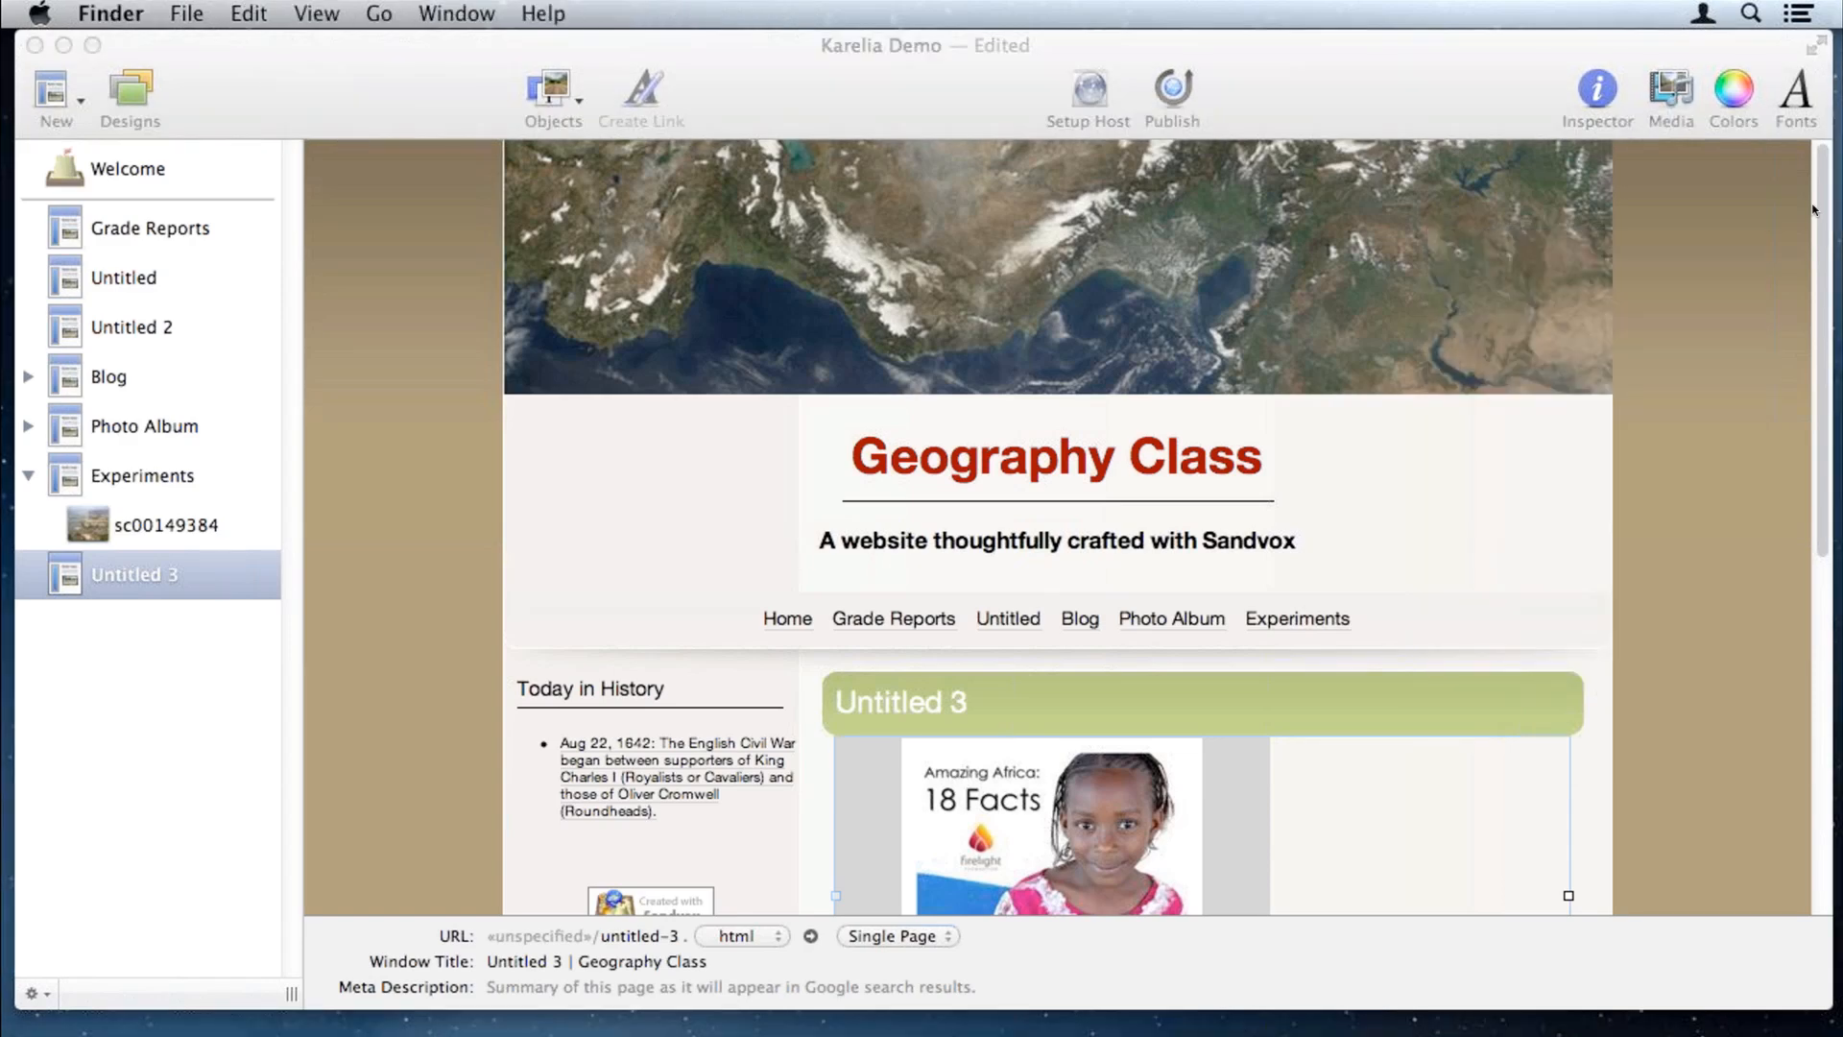
key(super+n)
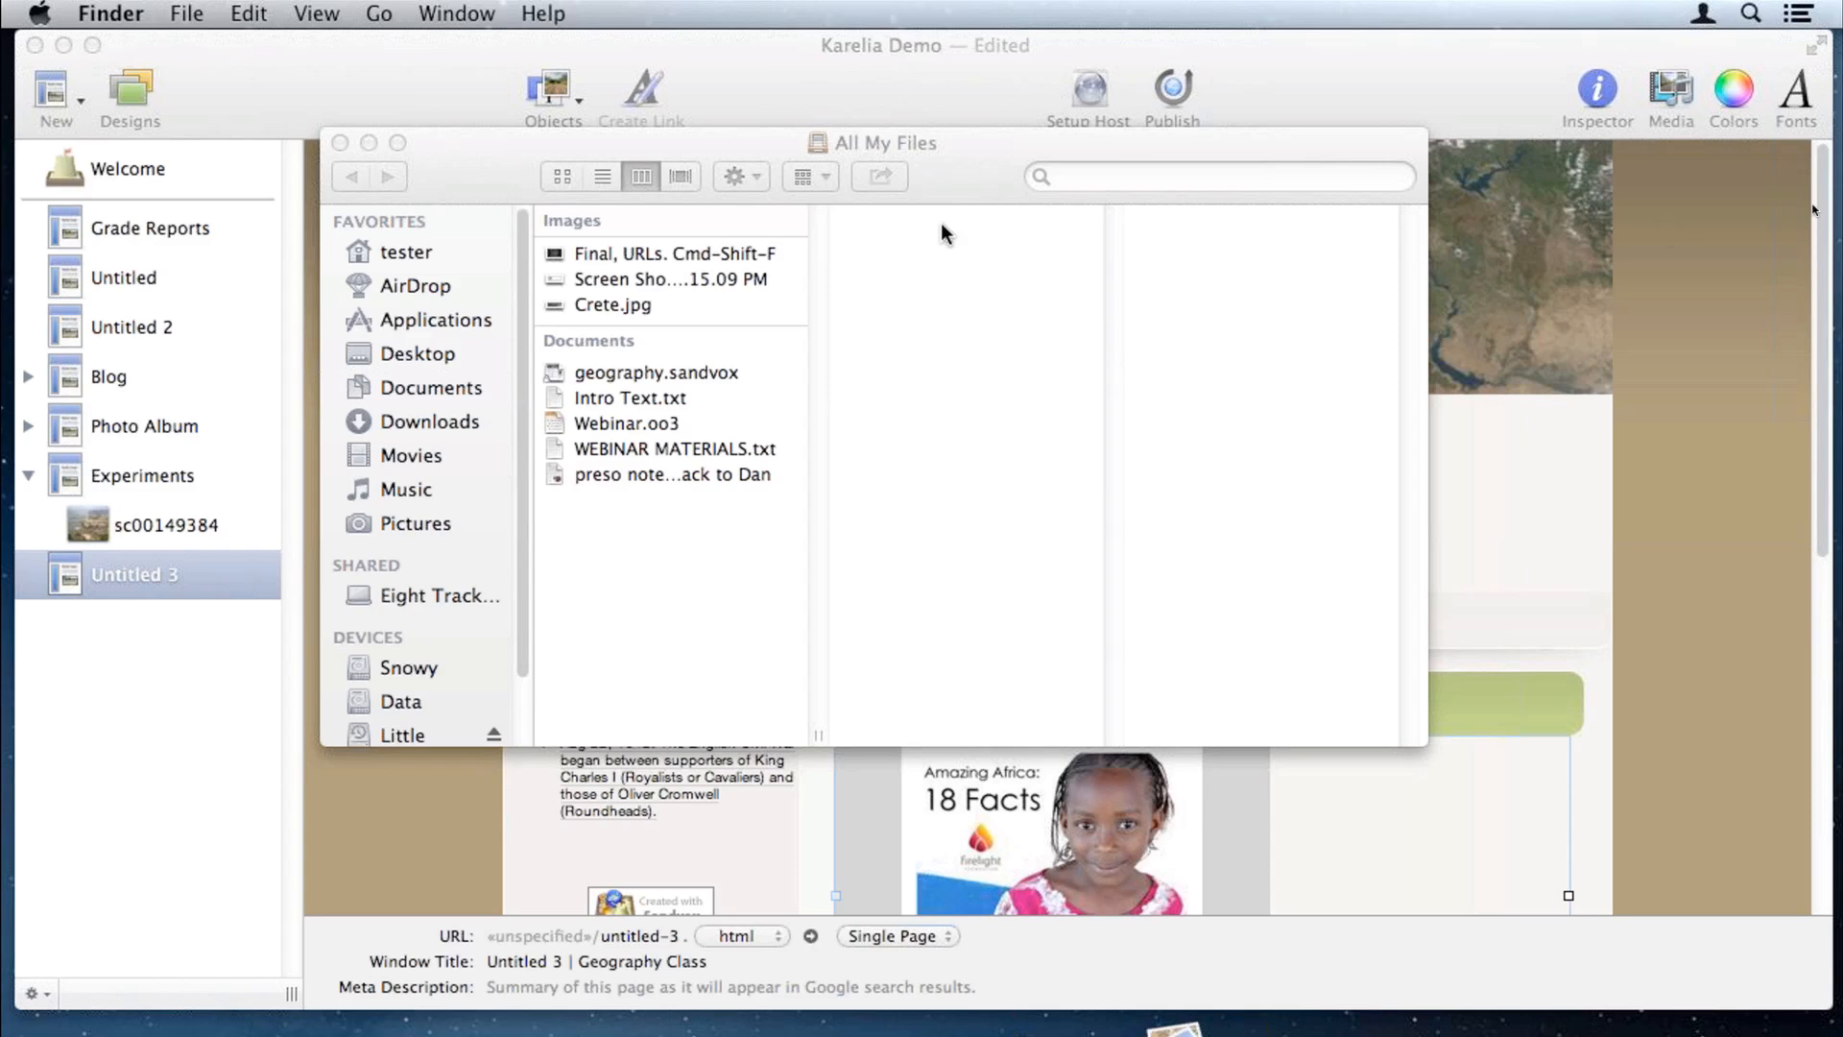